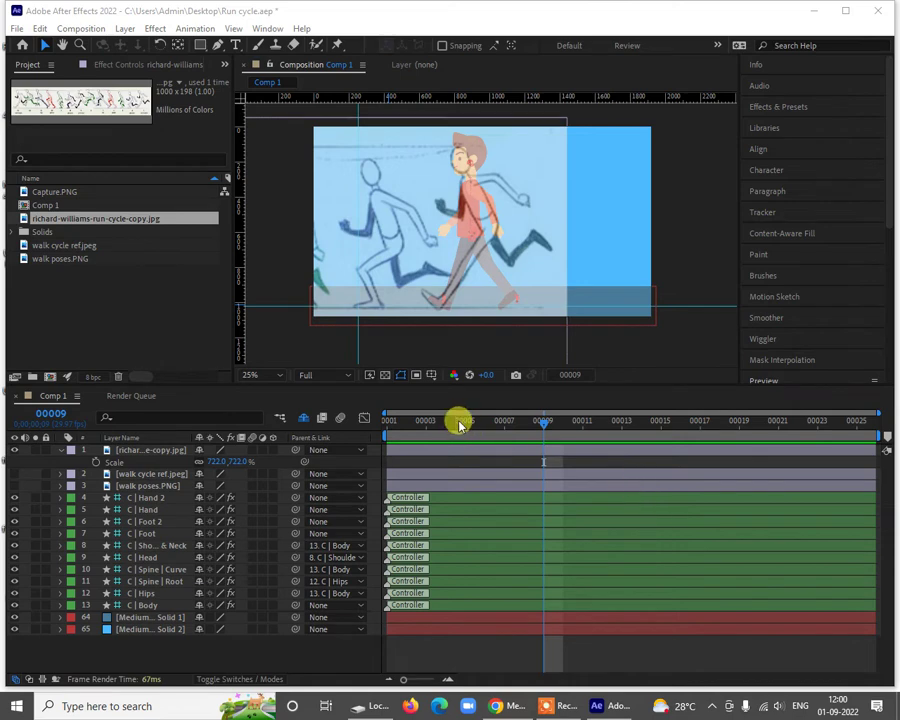
Step: Go to frame 1 and move the richard-williams reference layer just above Medium Solid 1
left_click(403, 432)
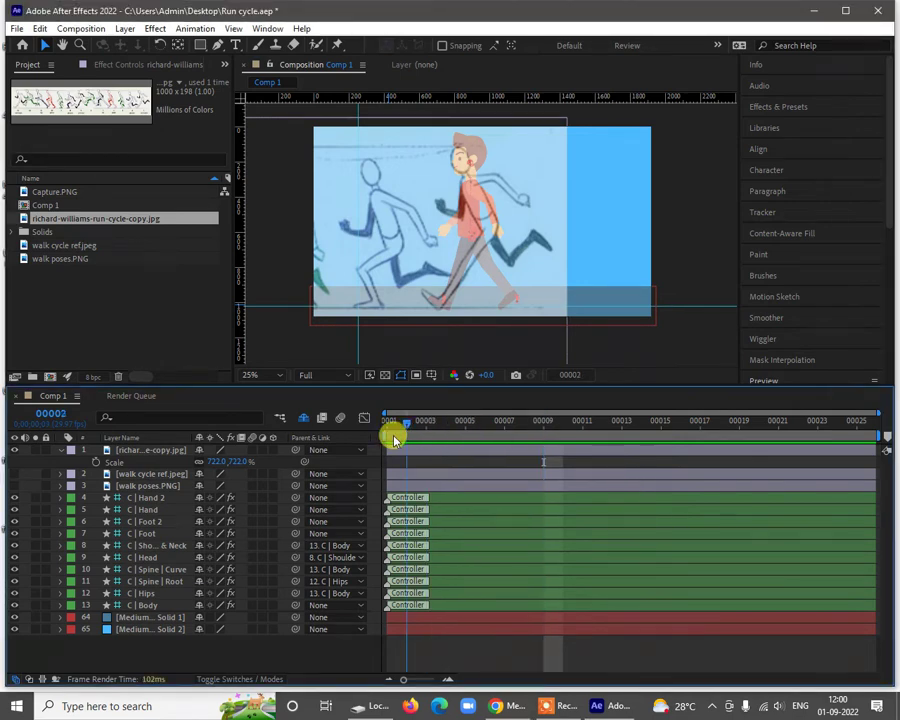
left_click(391, 438)
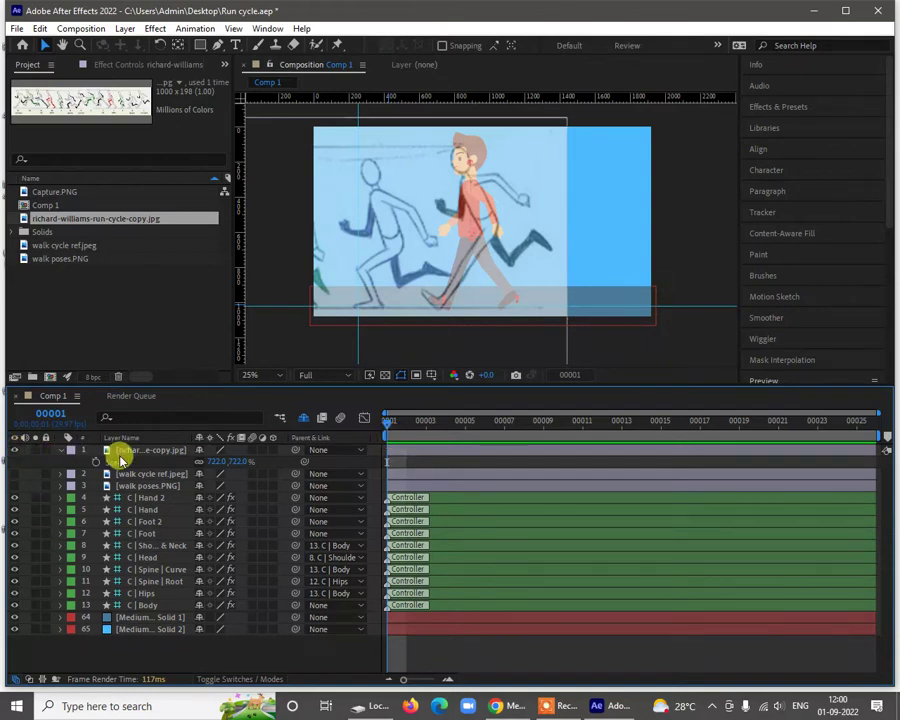
left_click_drag(148, 453, 148, 612)
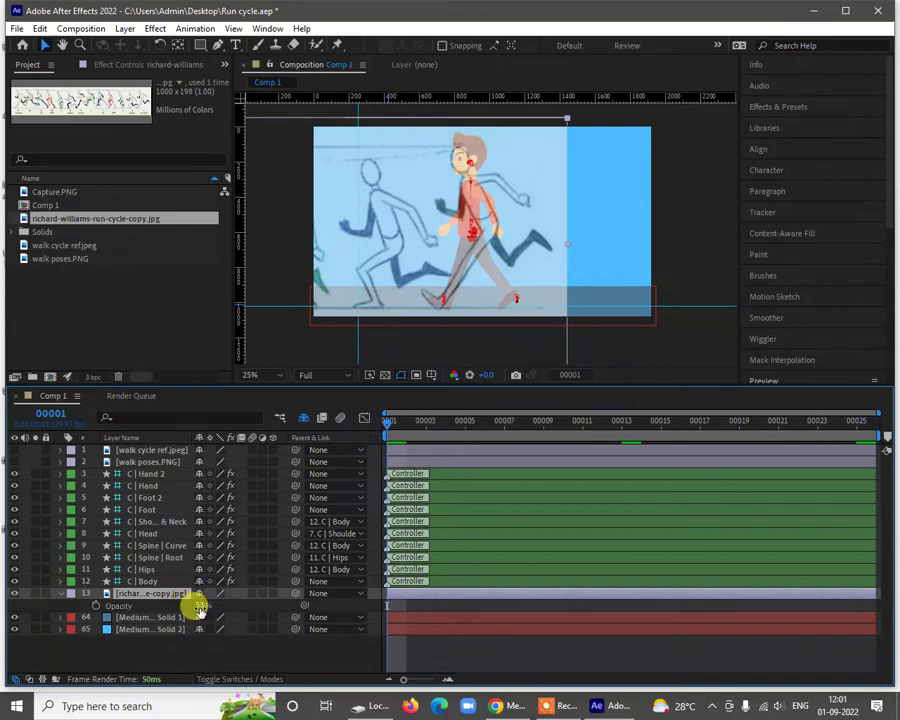
Step: Lower the richard-williams reference layer's Opacity to about 56%
key("t")
mouse_move(240, 605)
left_mouse_down()
mouse_move(211, 604)
mouse_move(526, 585)
mouse_move(650, 606)
left_mouse_up()
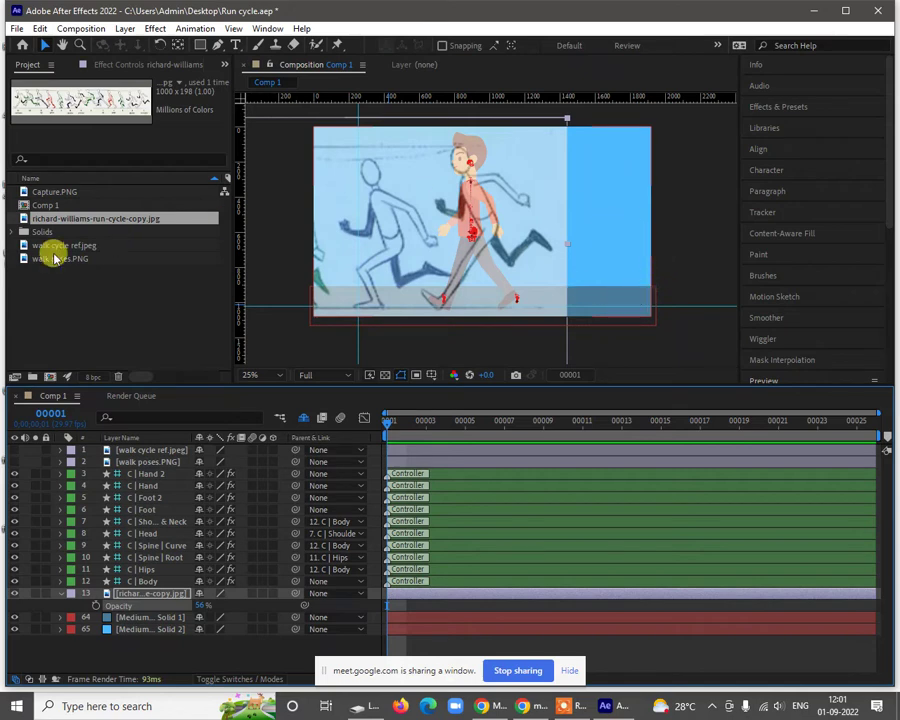
Step: Select the run-cycle image in the Project panel, then switch to the Amazon book page in Chrome
left_click(96, 288)
left_click(90, 219)
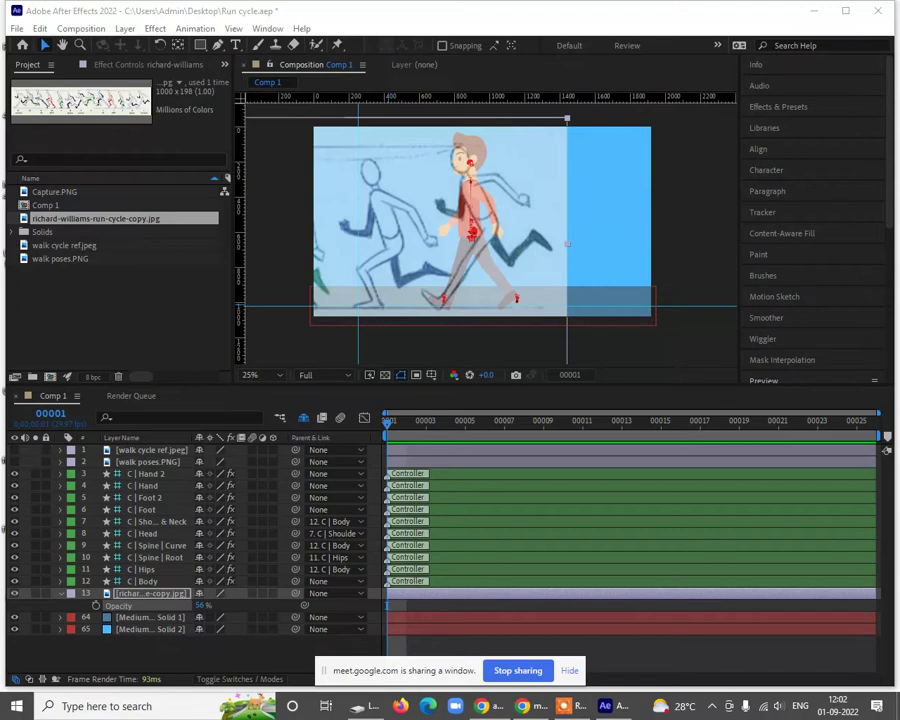
left_click(485, 706)
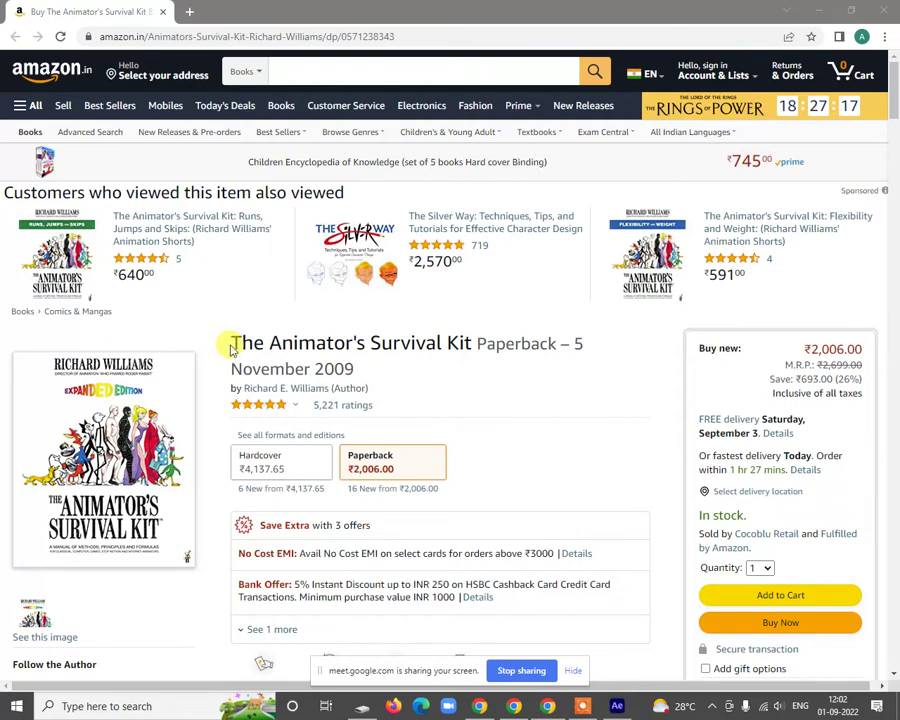
Step: Highlight the title The Animator's Survival Kit, scroll the page, then minimize Chrome
left_click_drag(222, 338, 463, 336)
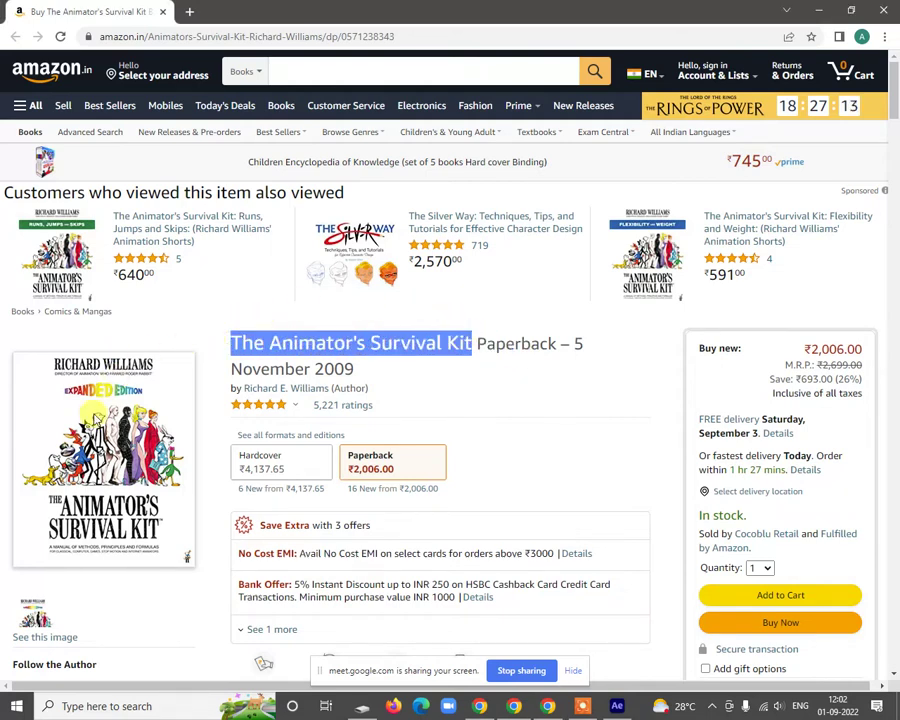
scroll(288, 406, "down", 1)
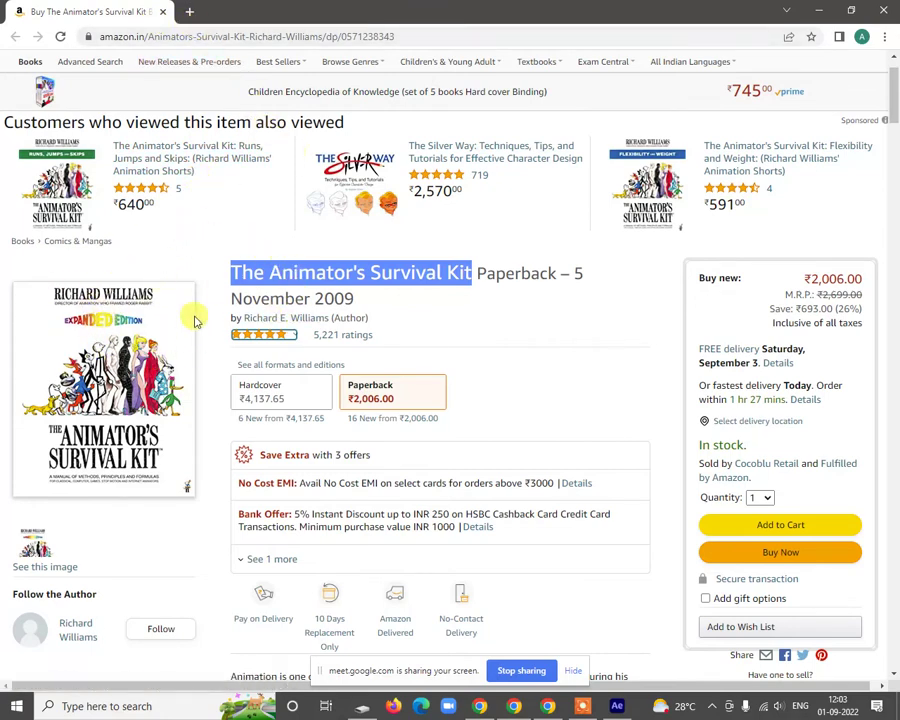
scroll(538, 350, "down", 1)
scroll(538, 350, "down", 3)
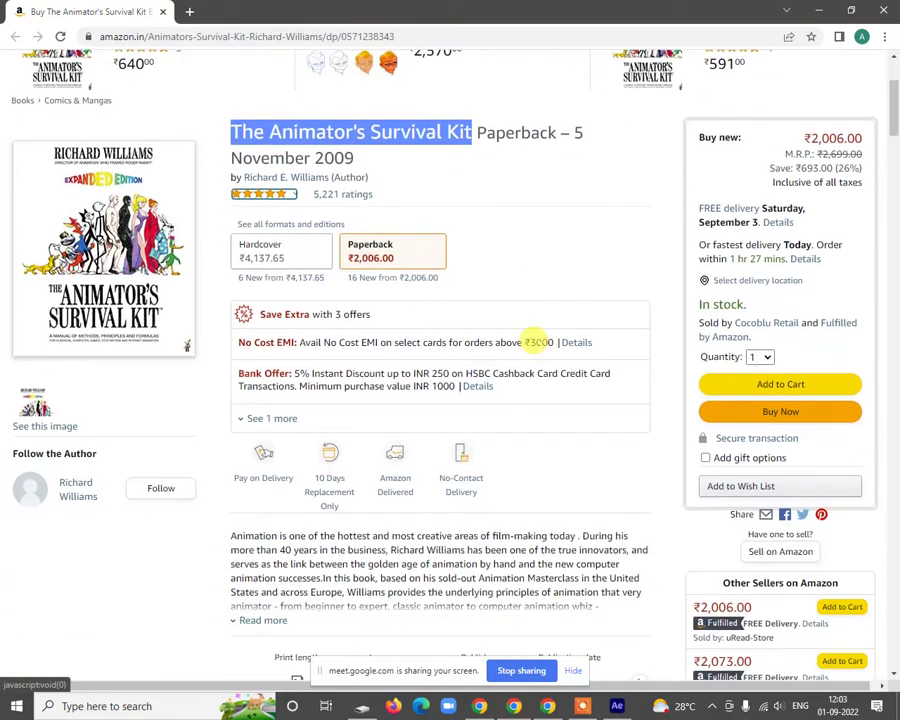
scroll(538, 350, "up", 4)
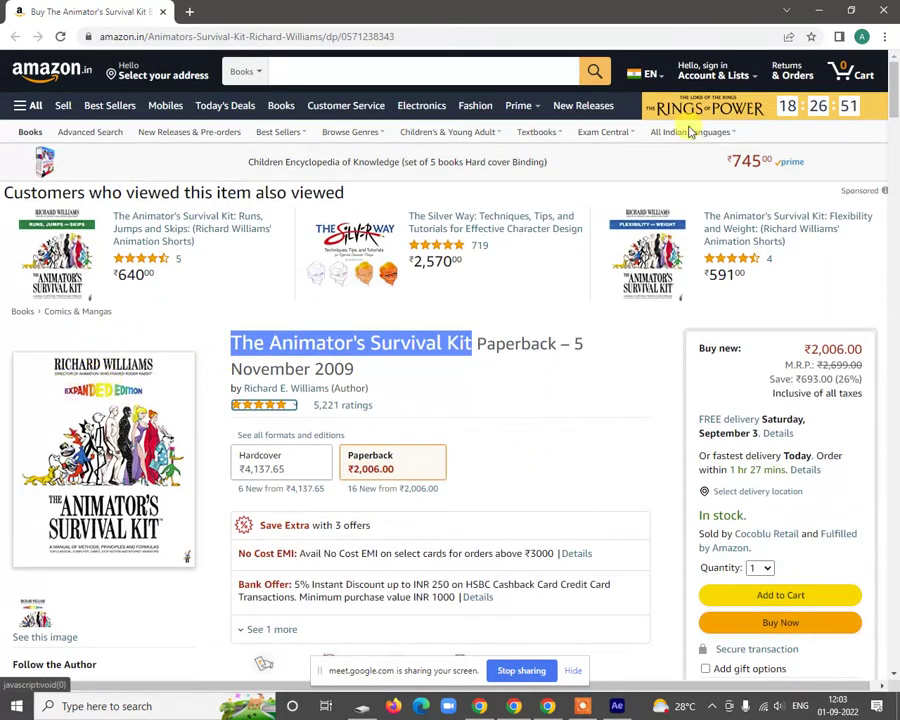
left_click(815, 9)
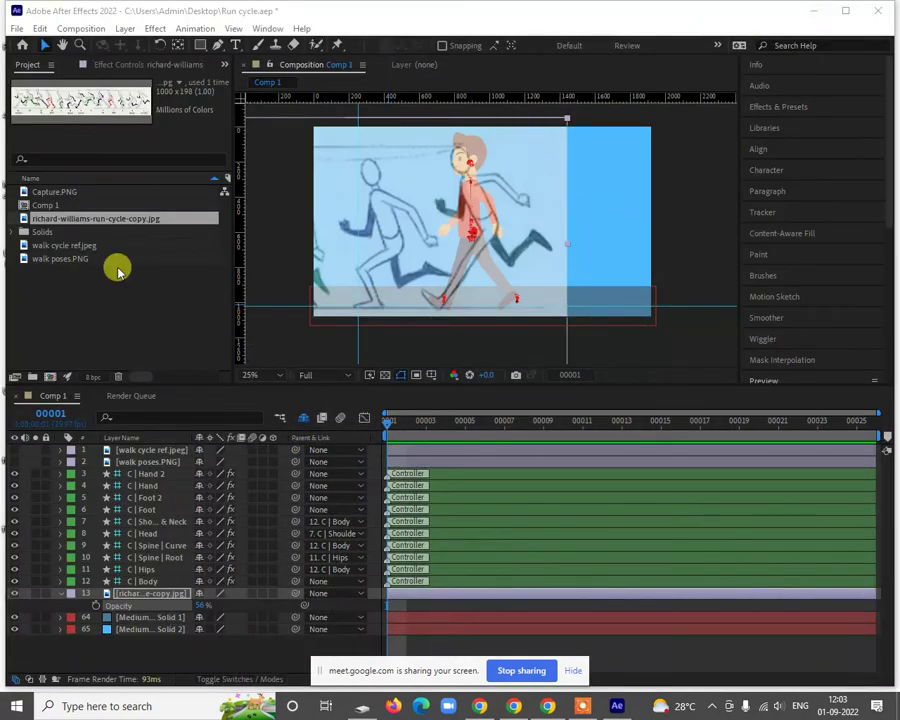
left_click_drag(120, 218, 510, 205)
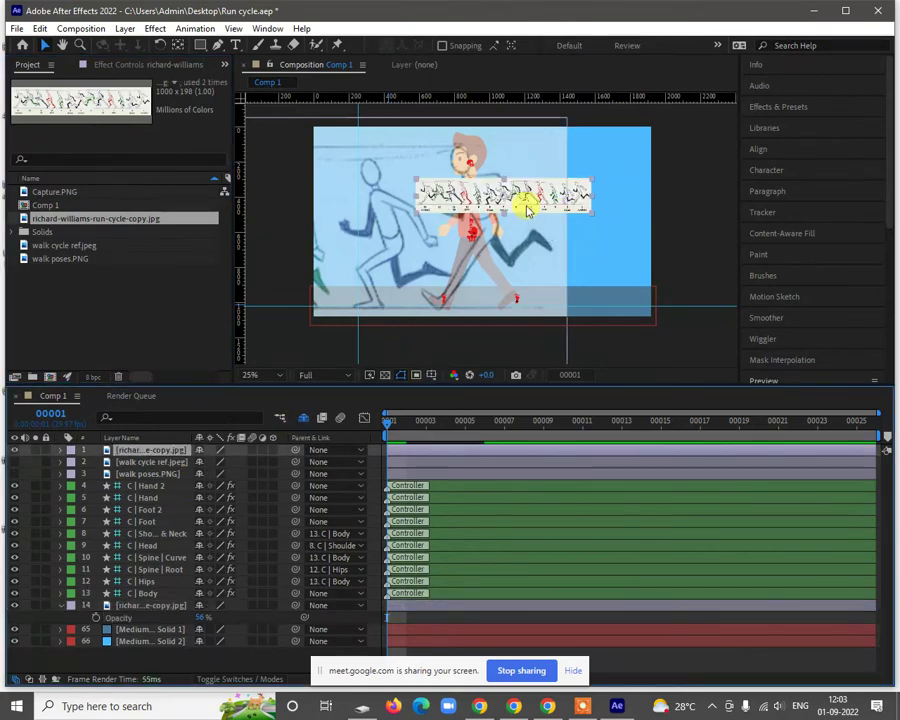
key("s")
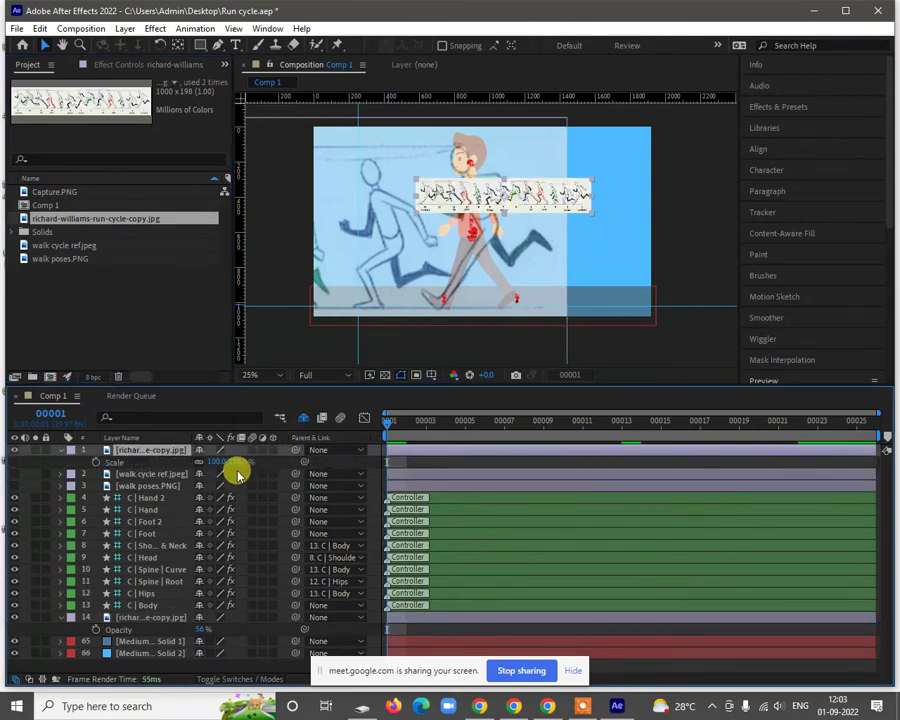
left_click_drag(215, 462, 317, 454)
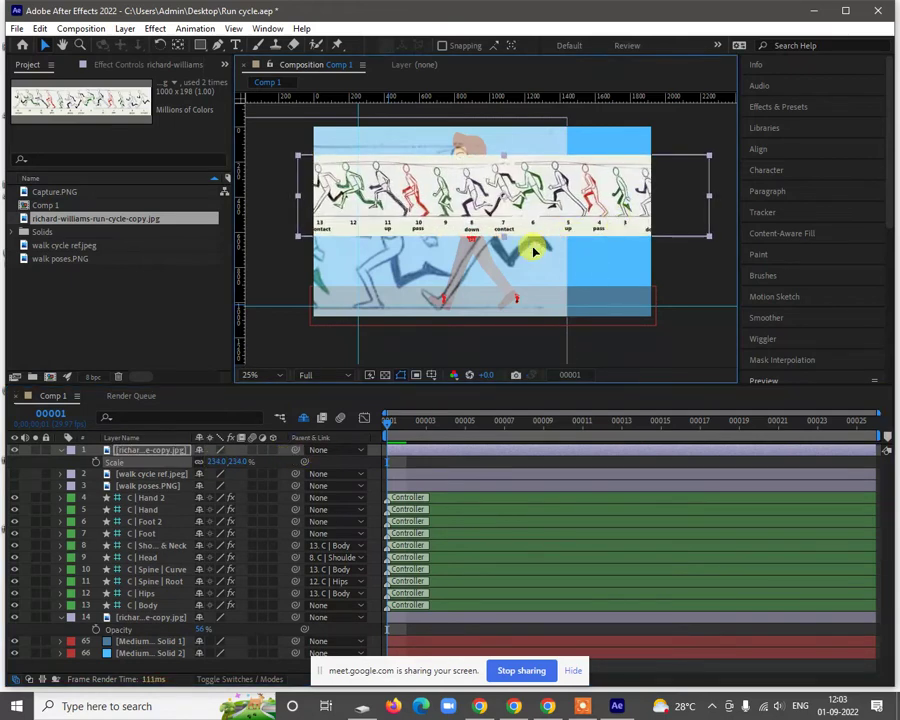
left_click_drag(536, 245, 442, 261)
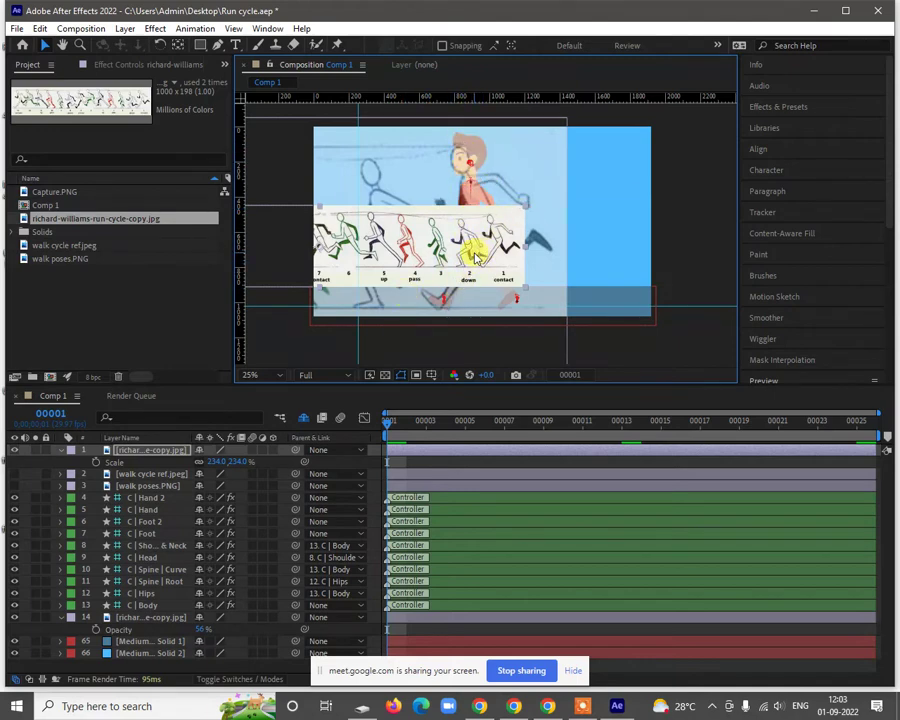
key("Delete")
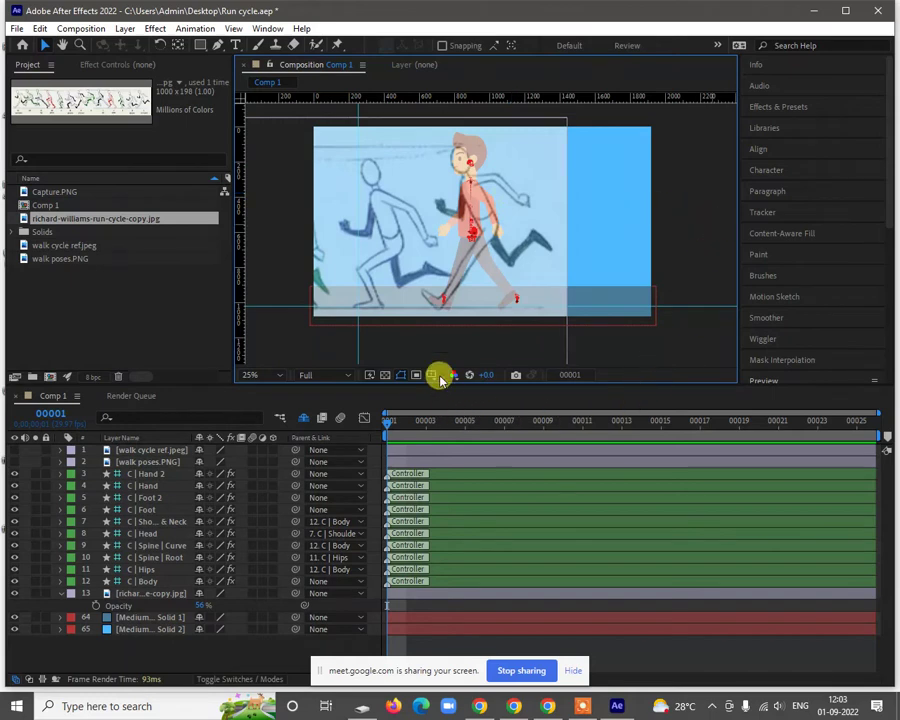
Step: Place the run-cycle jpg into Comp 1 as the top layer and scale it to 155%
left_click(193, 308)
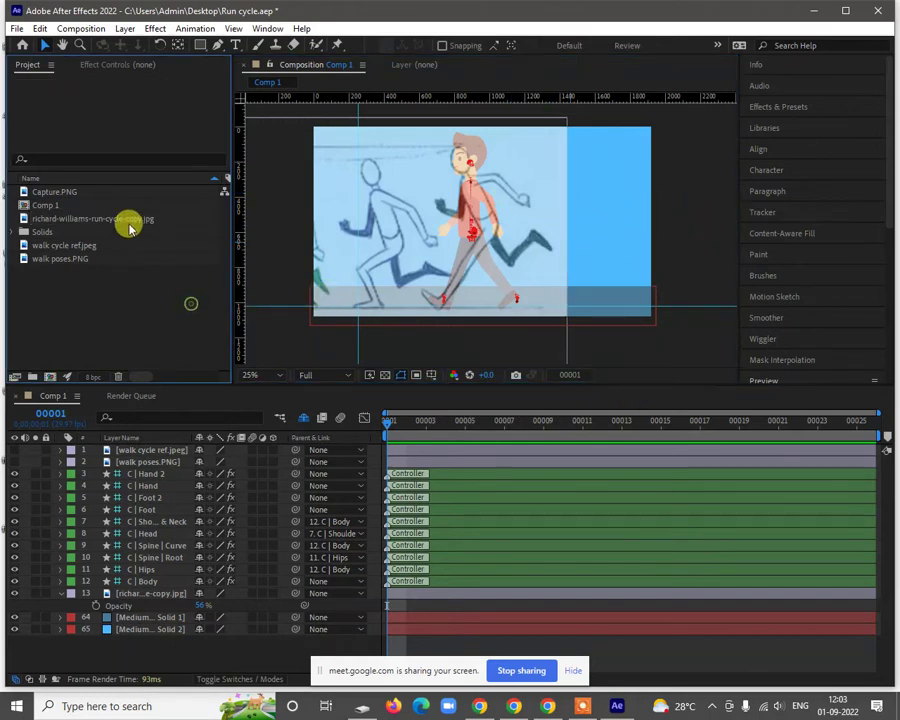
left_click_drag(133, 221, 530, 184)
scroll(605, 183, "up", 3)
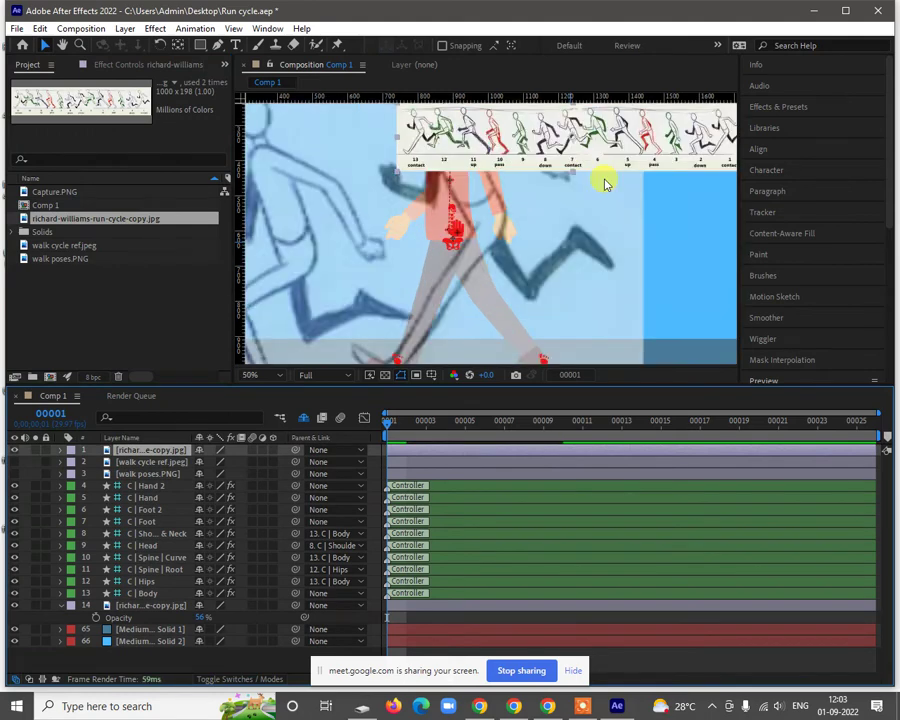
scroll(639, 251, "down", 2)
key("h")
left_click_drag(582, 276, 583, 277)
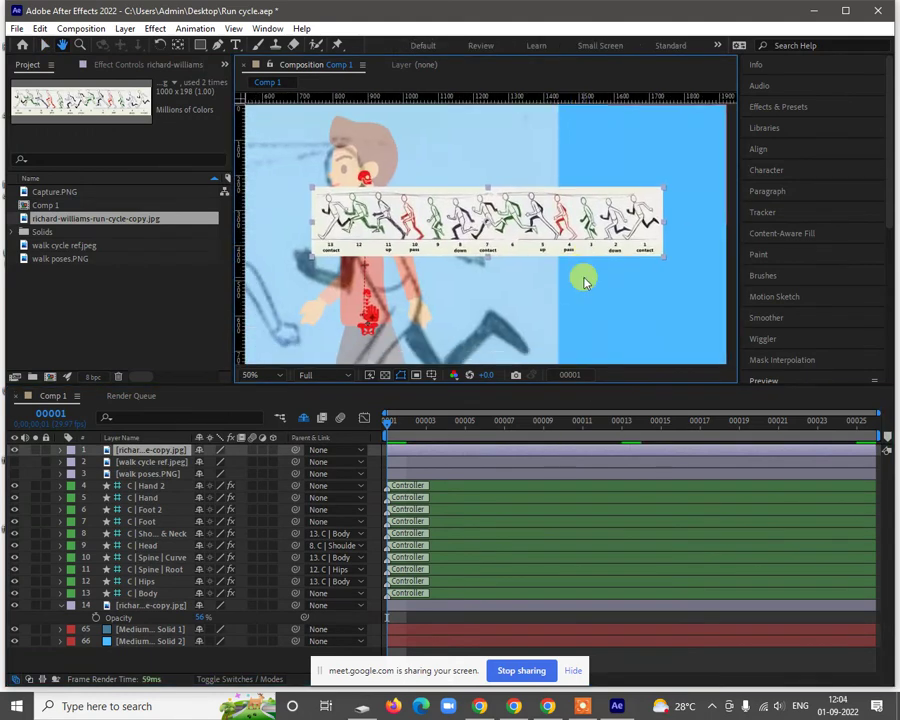
key("v")
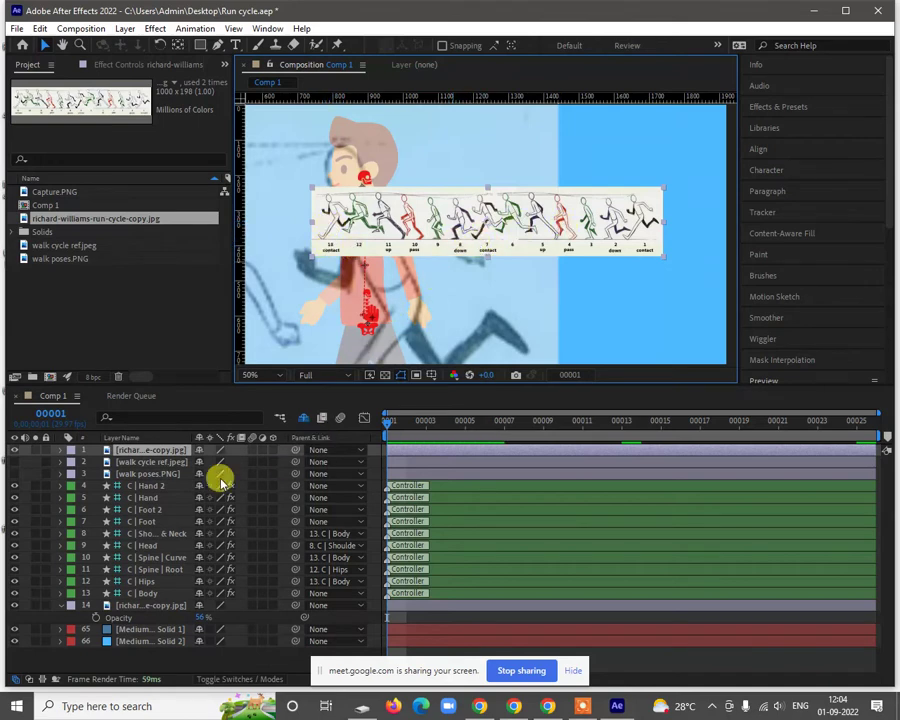
key("s")
left_click_drag(242, 460, 259, 446)
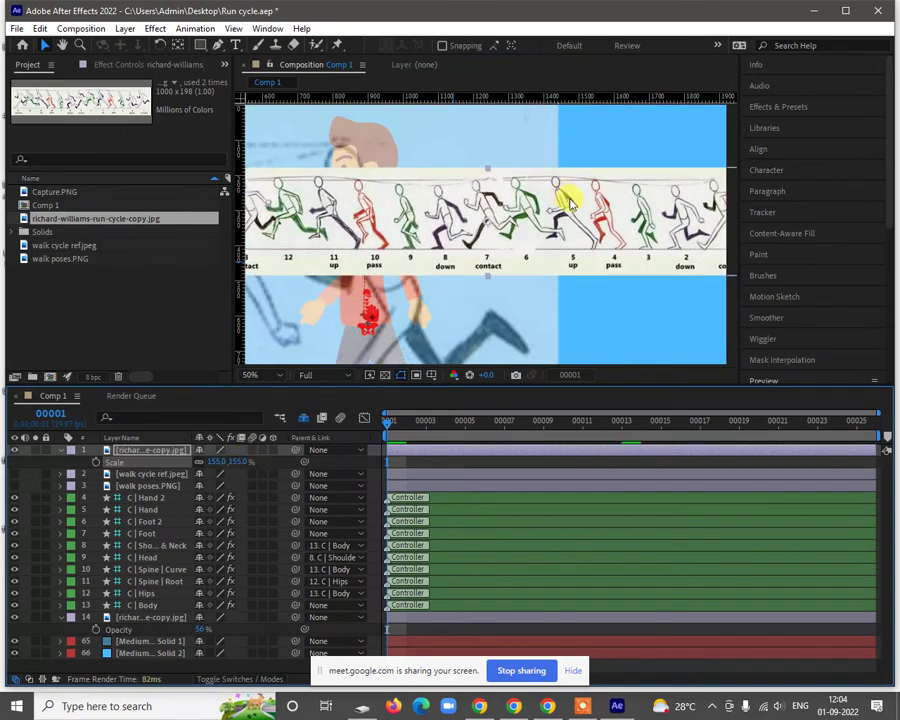
Step: Shift the 155% run-pose strip over the character, then delete the strip layer
scroll(567, 200, "down", 1)
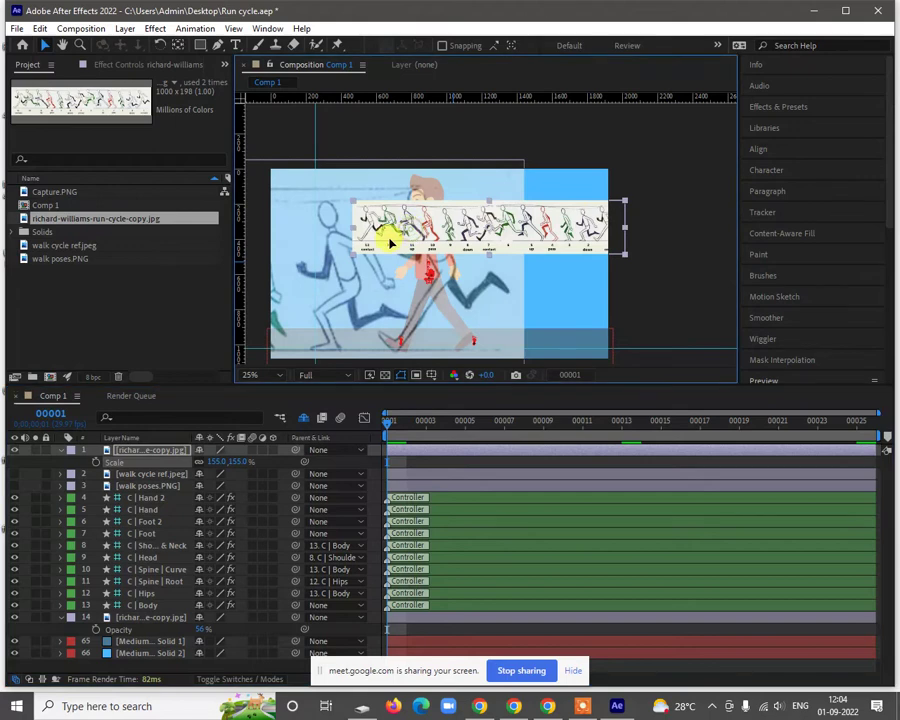
left_click_drag(390, 240, 353, 255)
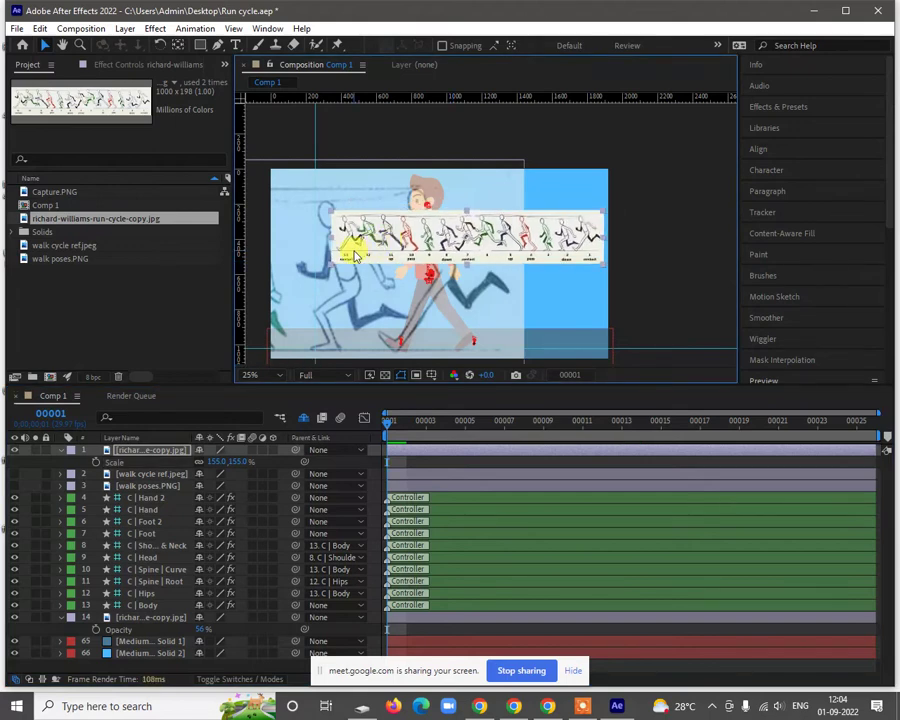
scroll(353, 255, "up", 1)
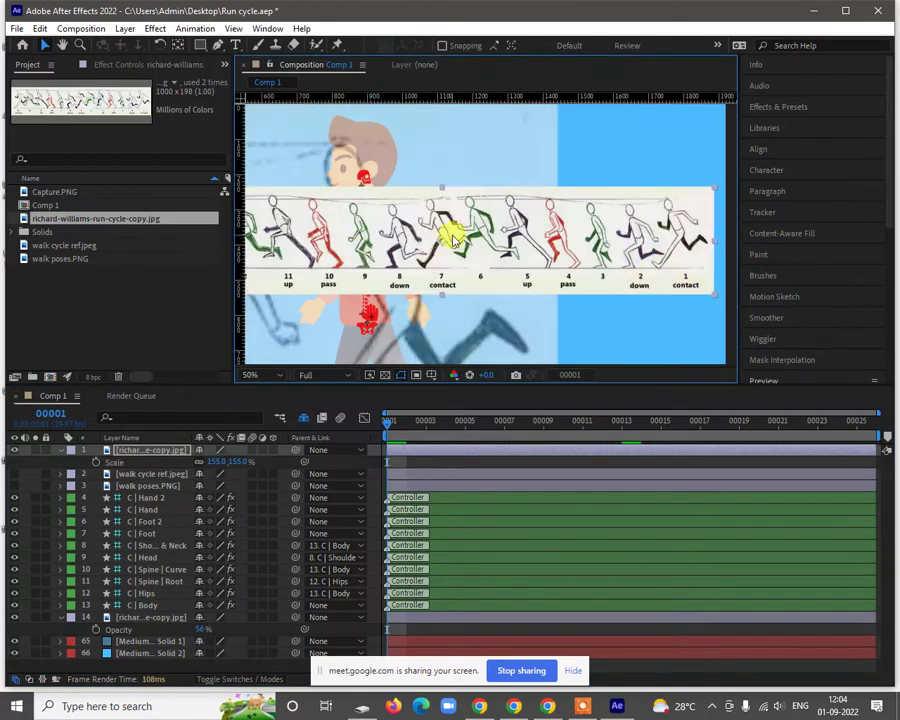
scroll(453, 237, "down", 1)
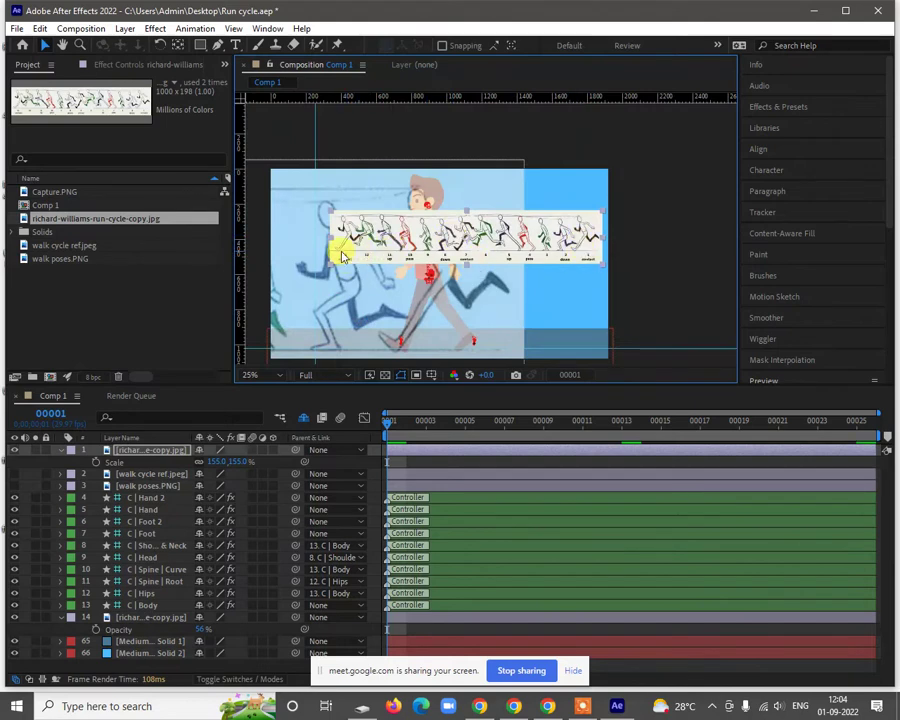
scroll(460, 256, "up", 1)
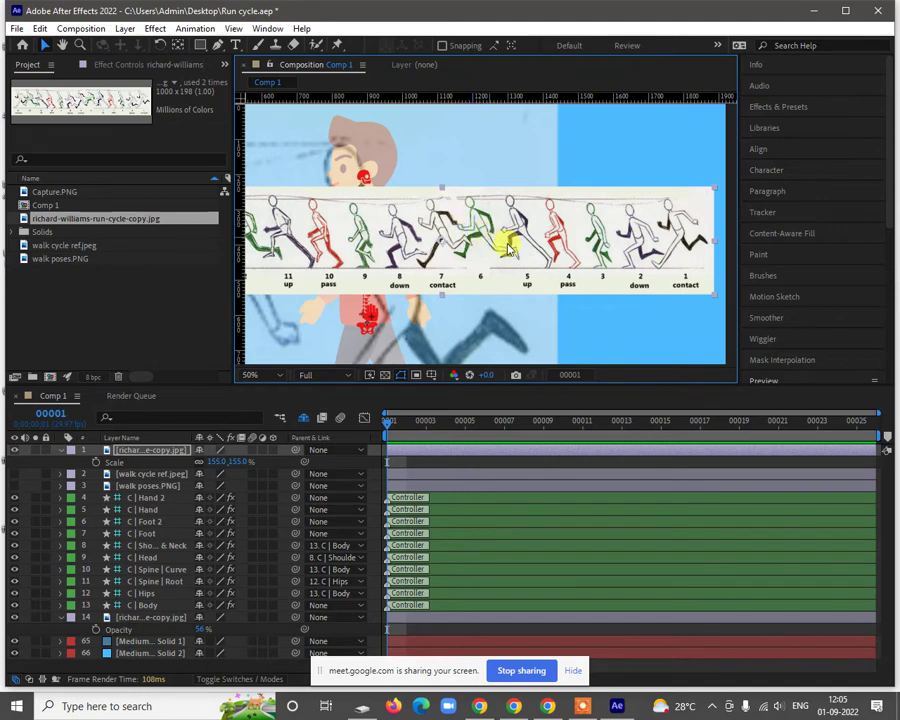
scroll(510, 248, "down", 2)
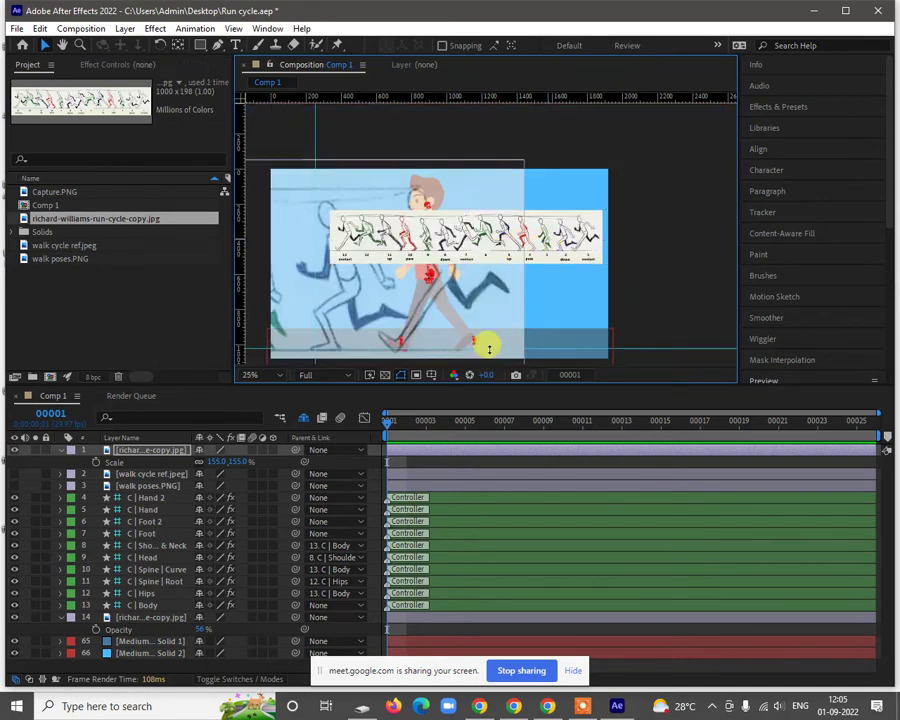
key("Delete")
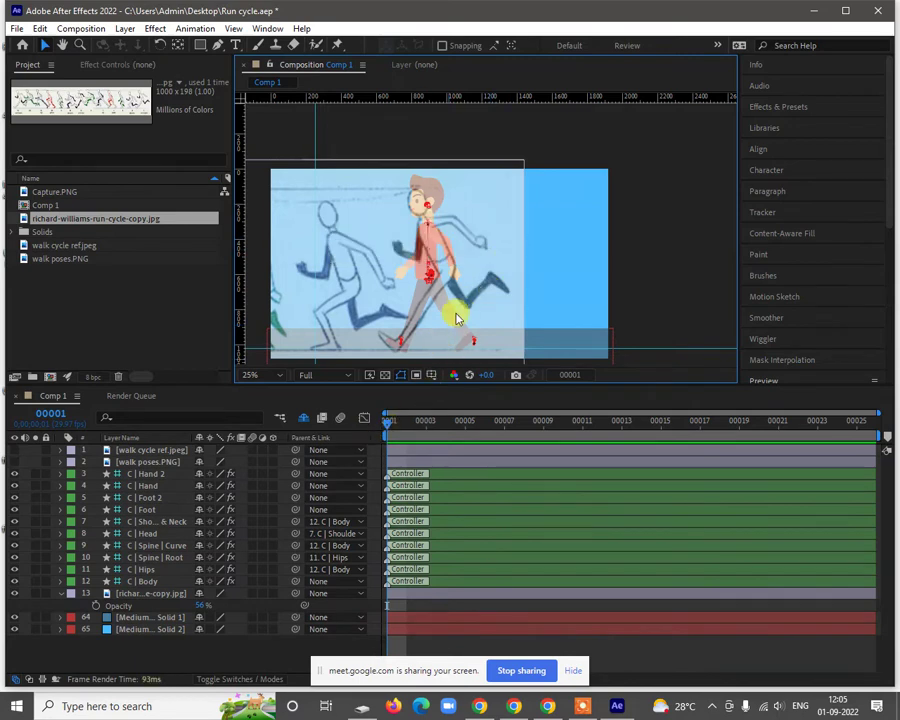
Step: Toggle the sketch reference layer's visibility on and off to compare it with the character
left_click_drag(595, 242, 644, 228)
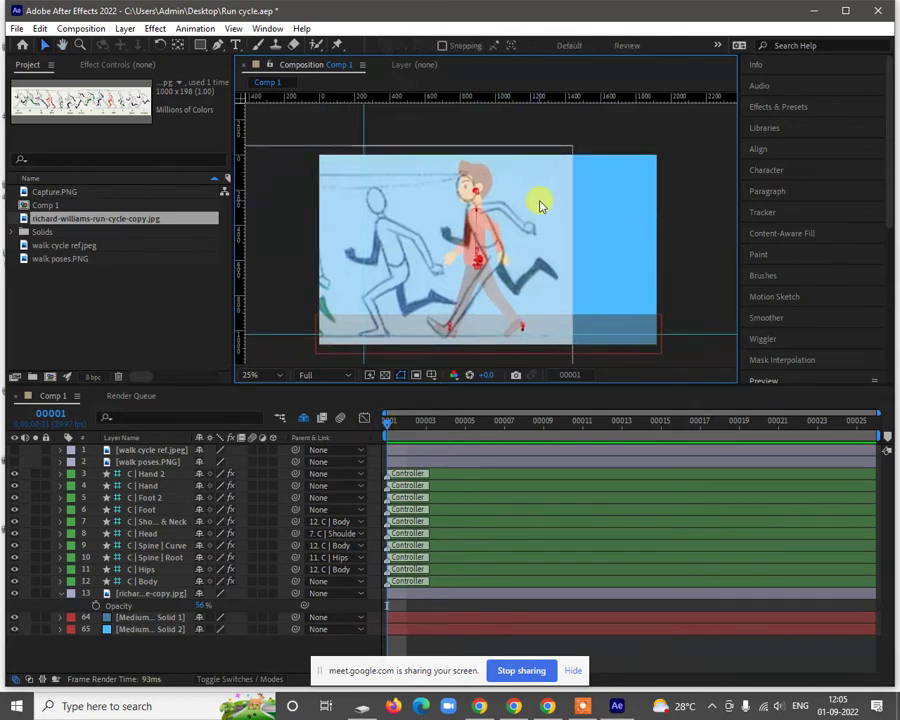
left_click(540, 205)
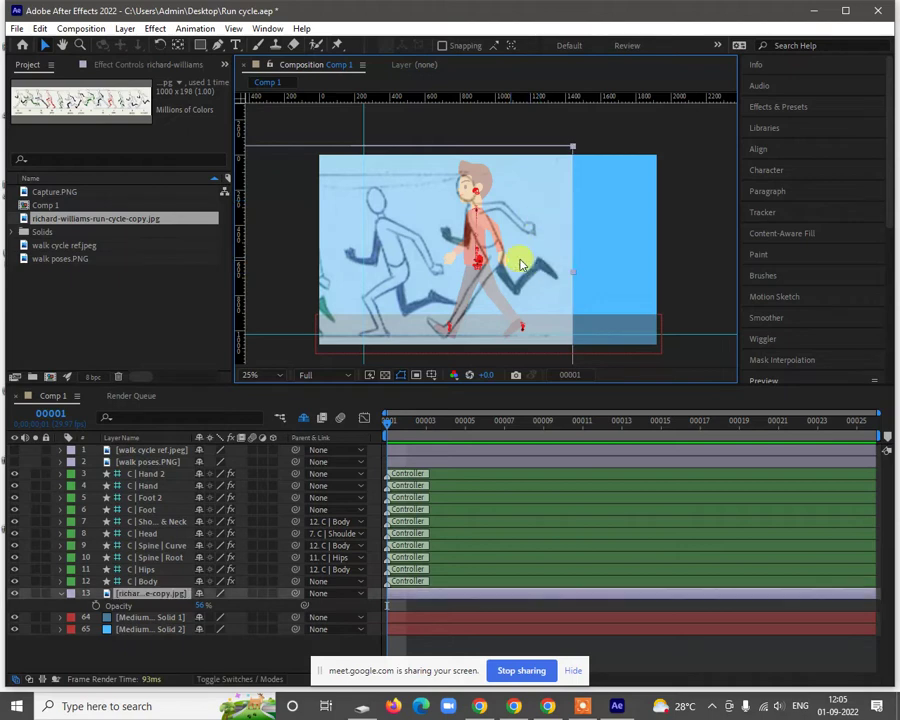
left_click(14, 594)
left_click(14, 594)
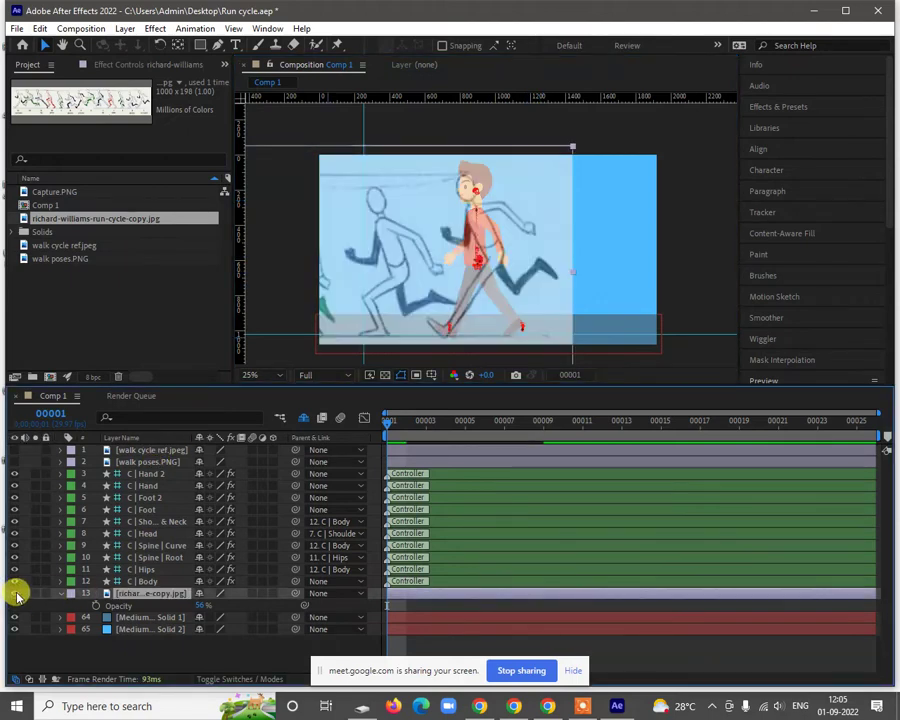
left_click(14, 594)
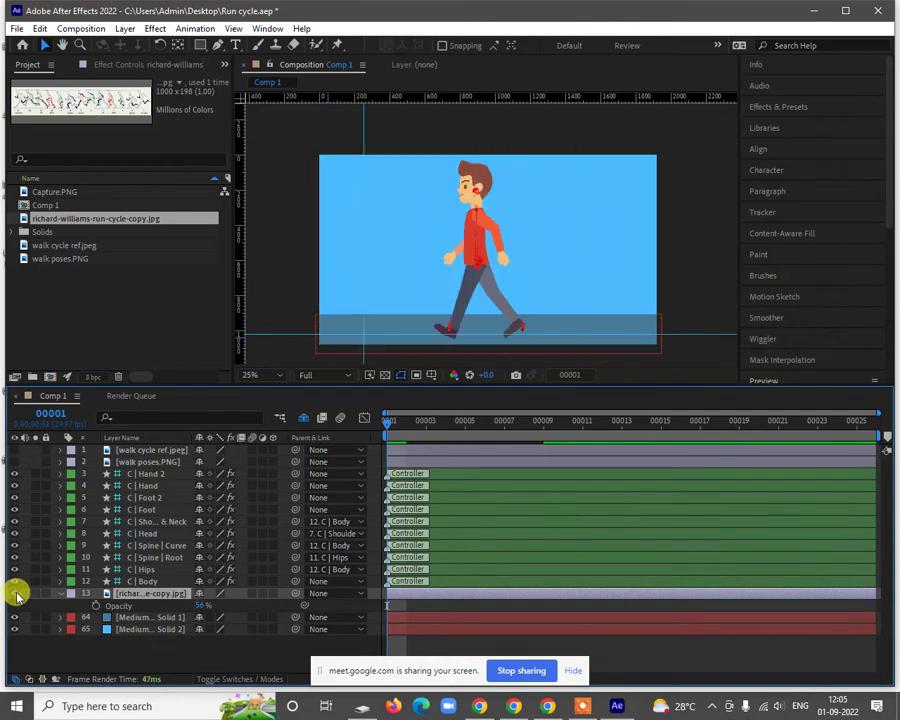
left_click(14, 594)
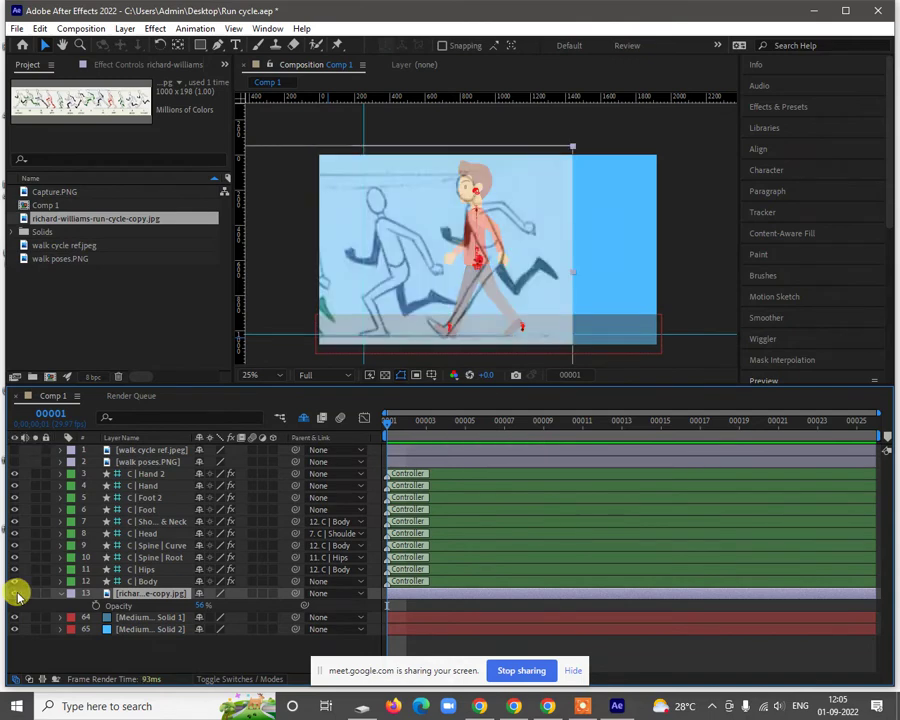
Step: Keyframe C | Body's Position onto the reference hips and rotate the torso to lean
left_click(150, 581)
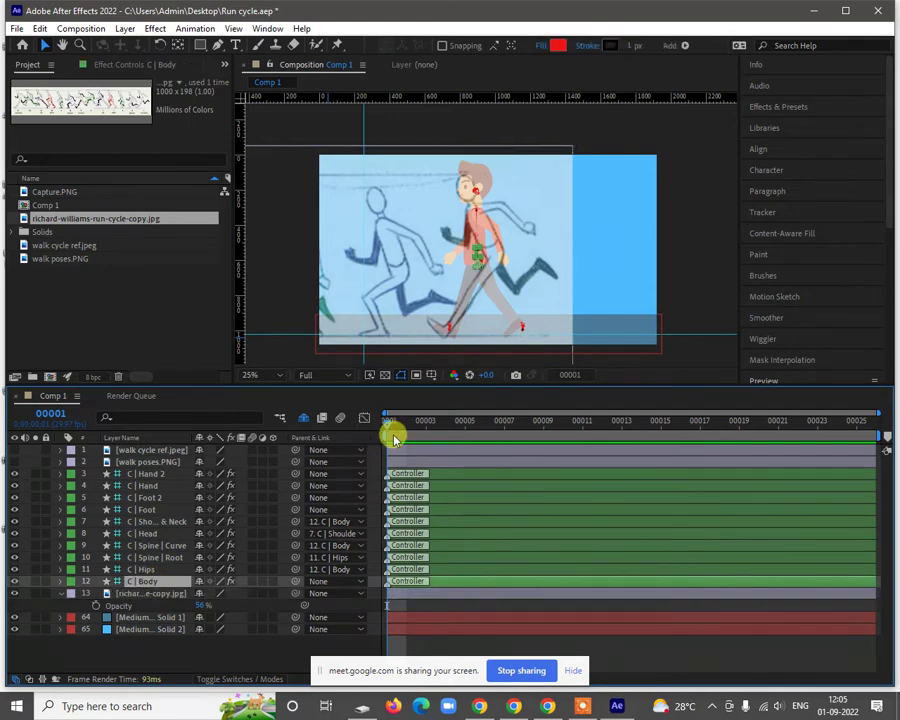
key("p")
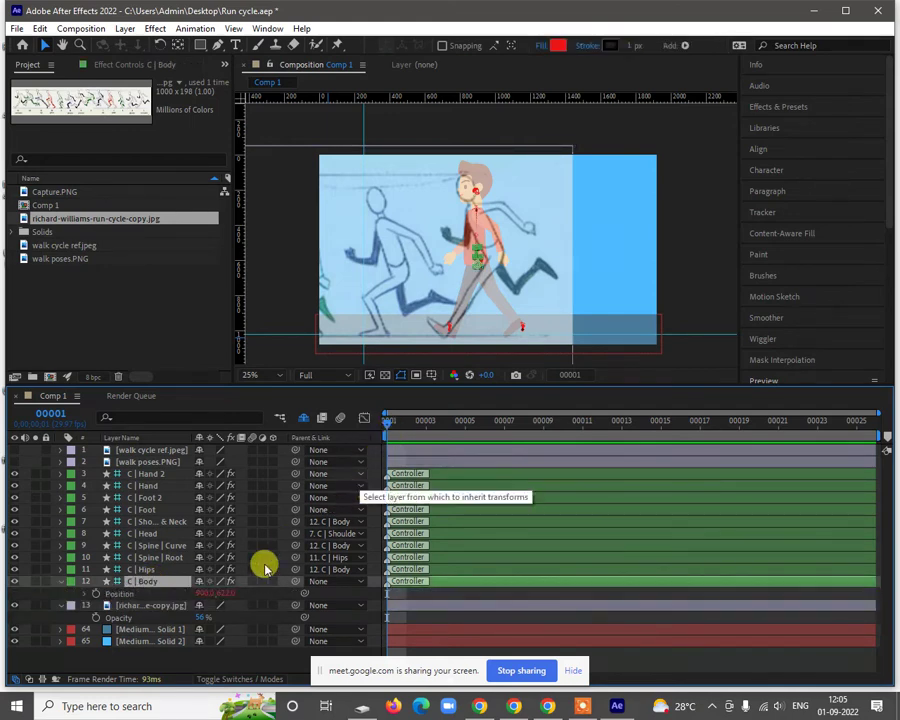
left_click(96, 597)
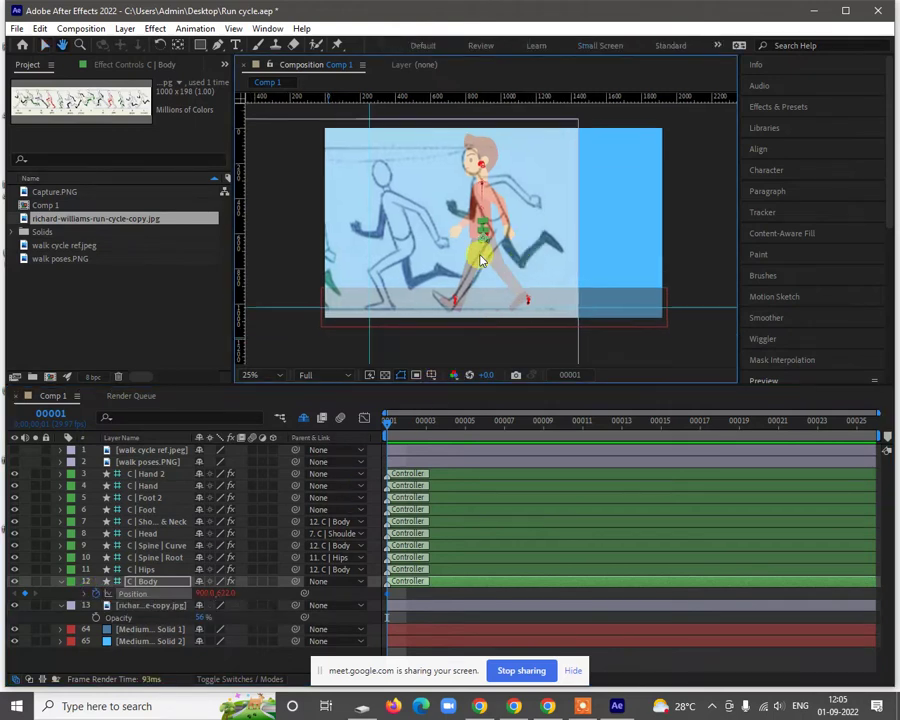
scroll(476, 248, "up", 2)
left_click_drag(476, 248, 547, 260)
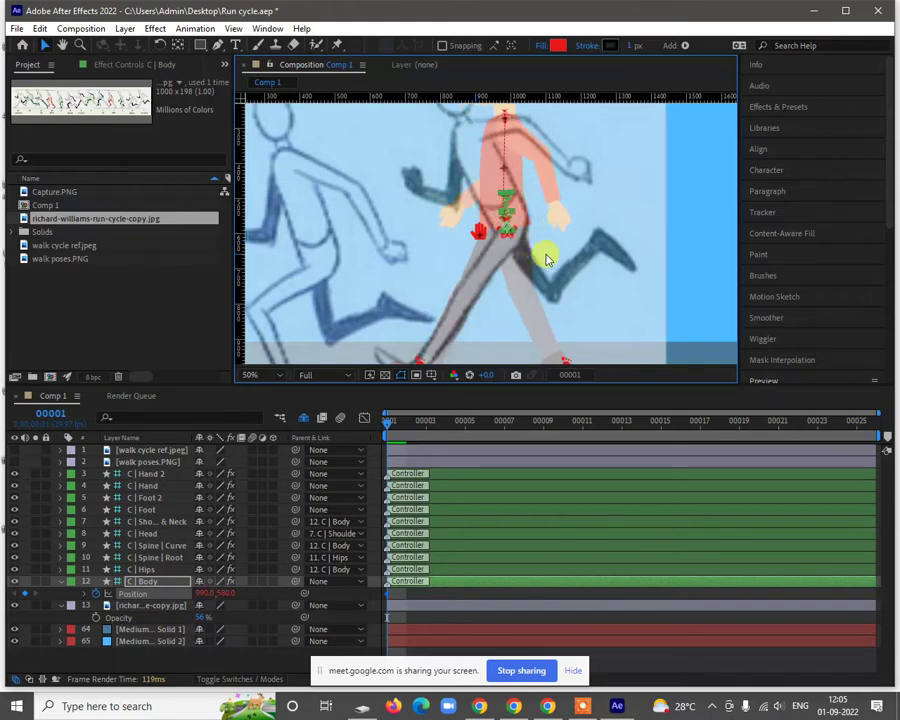
scroll(547, 260, "down", 2)
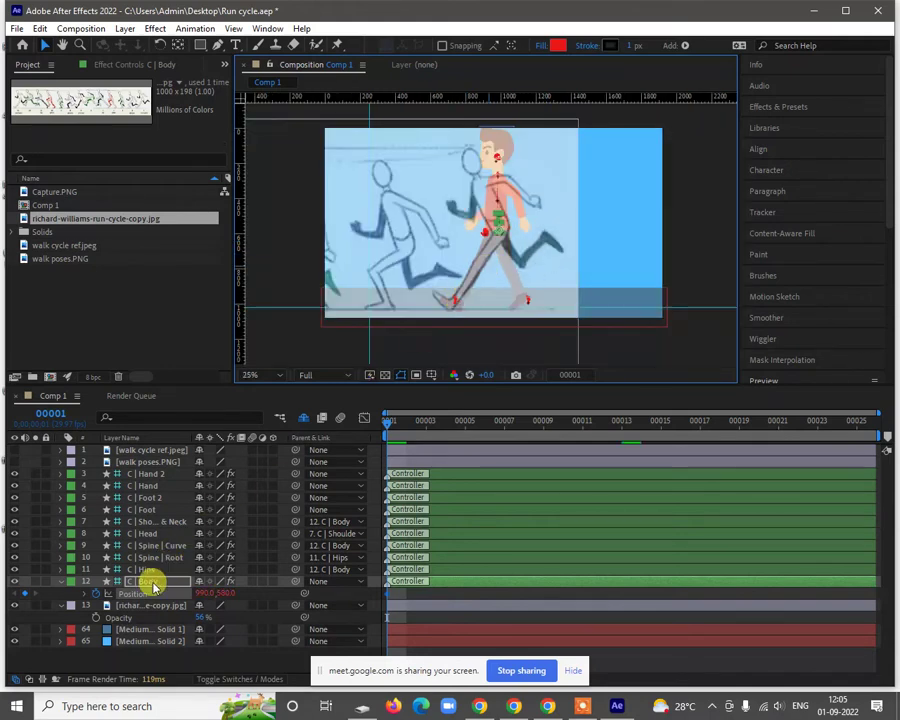
key("r")
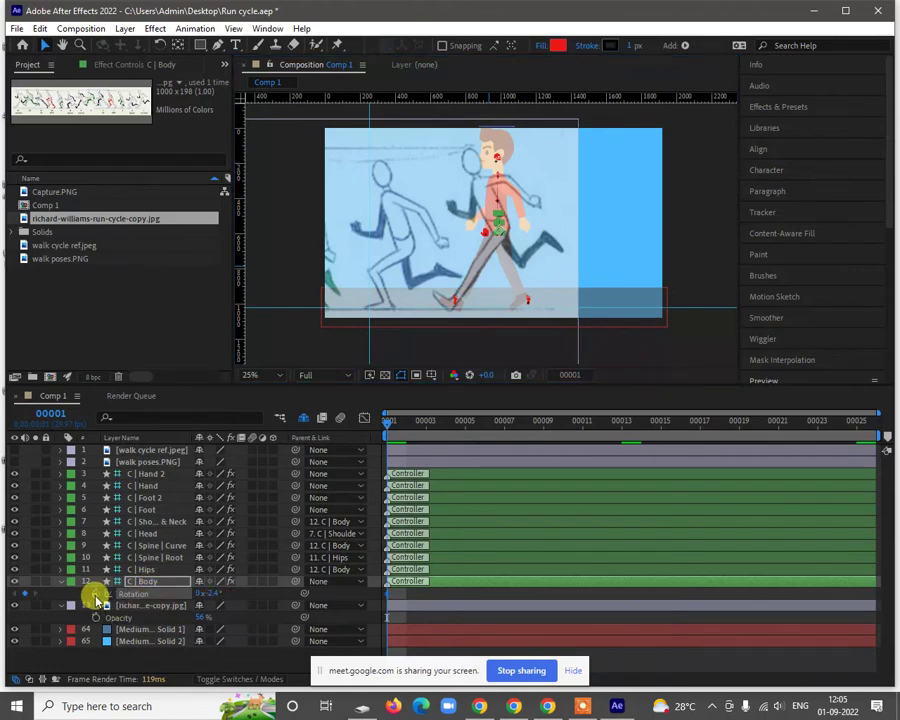
left_click(208, 593)
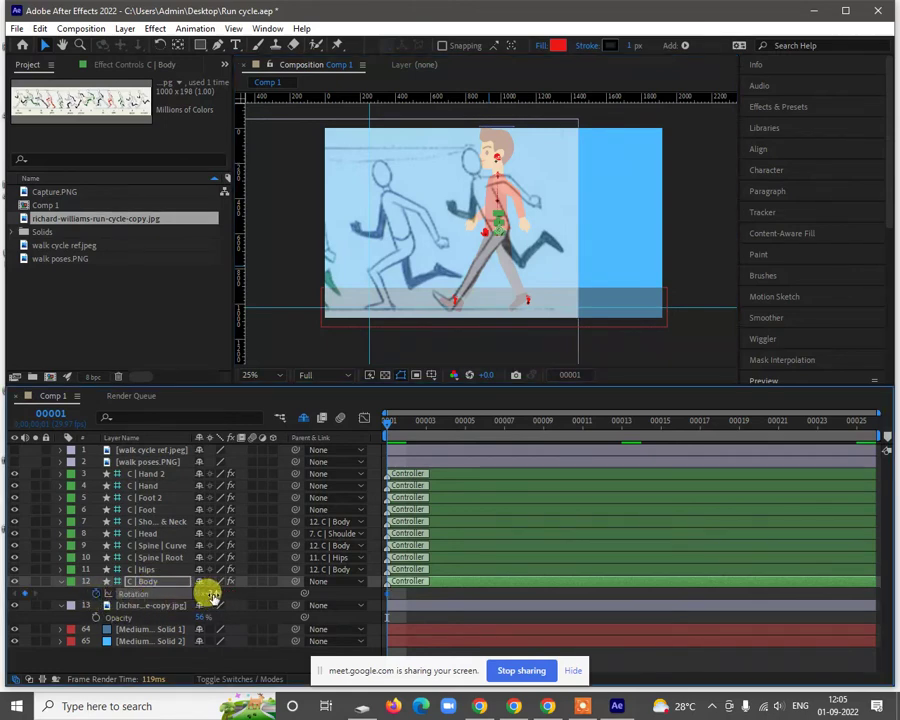
left_click_drag(206, 594, 202, 595)
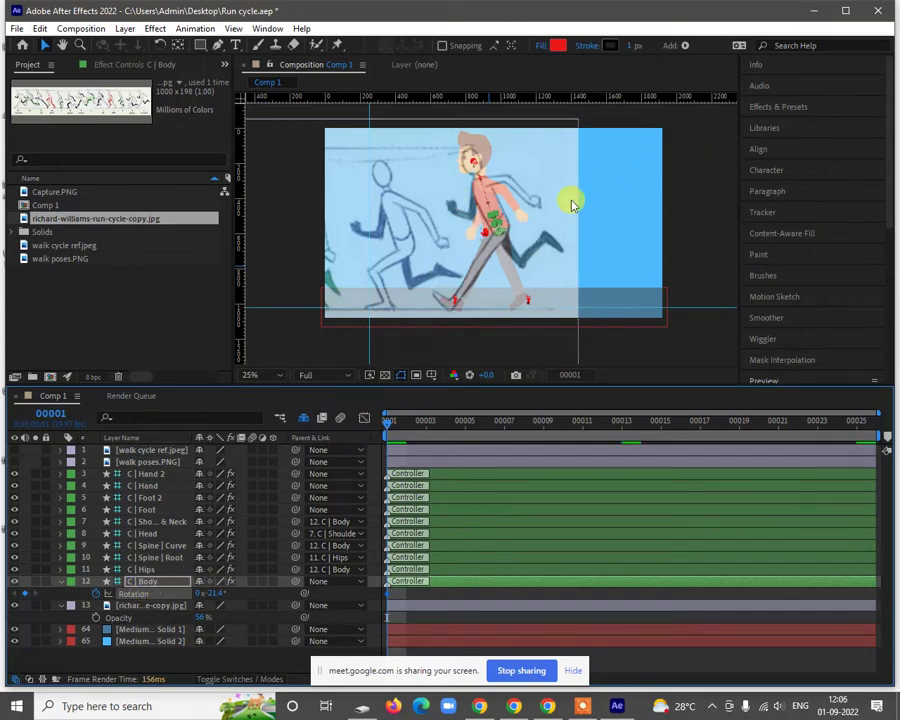
Step: Select the C | Foot 2 controller, hide the reference sketch, and frame the feet
left_click(529, 302)
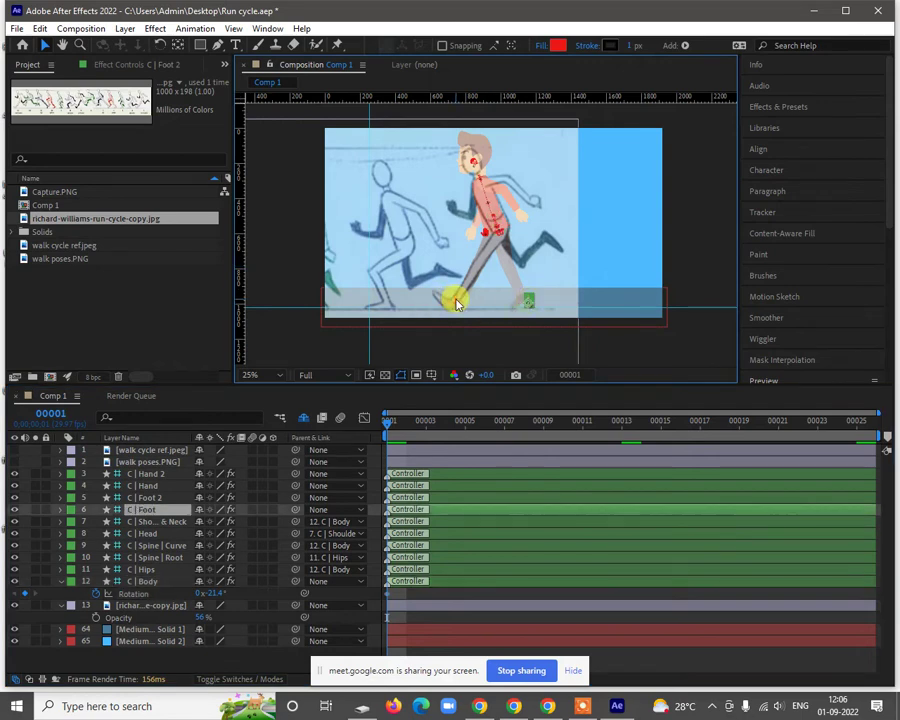
left_click(456, 303)
key("h")
left_click_drag(614, 192, 616, 192)
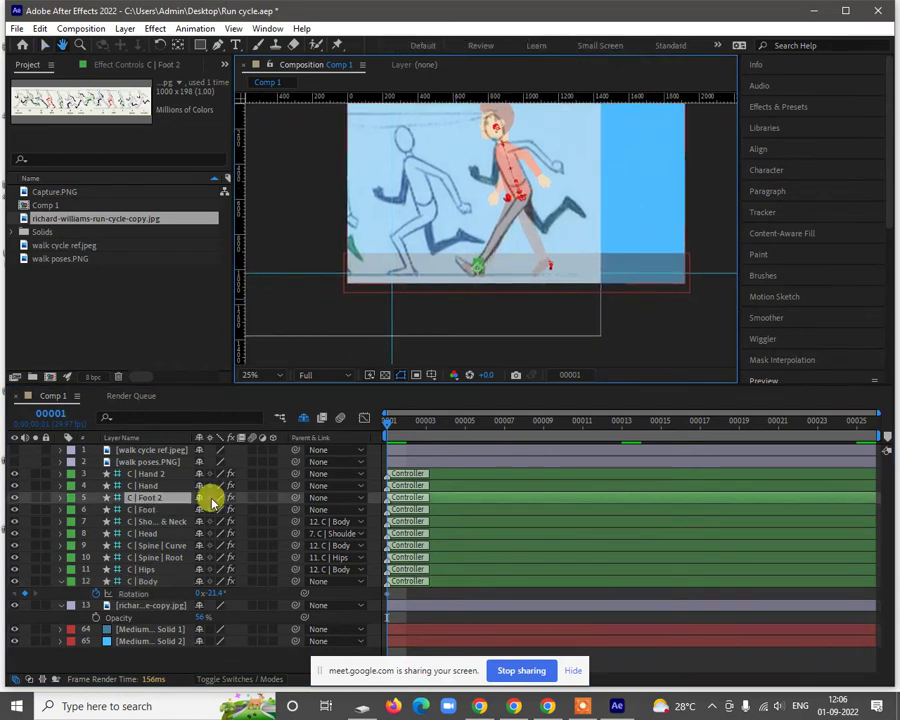
key("v")
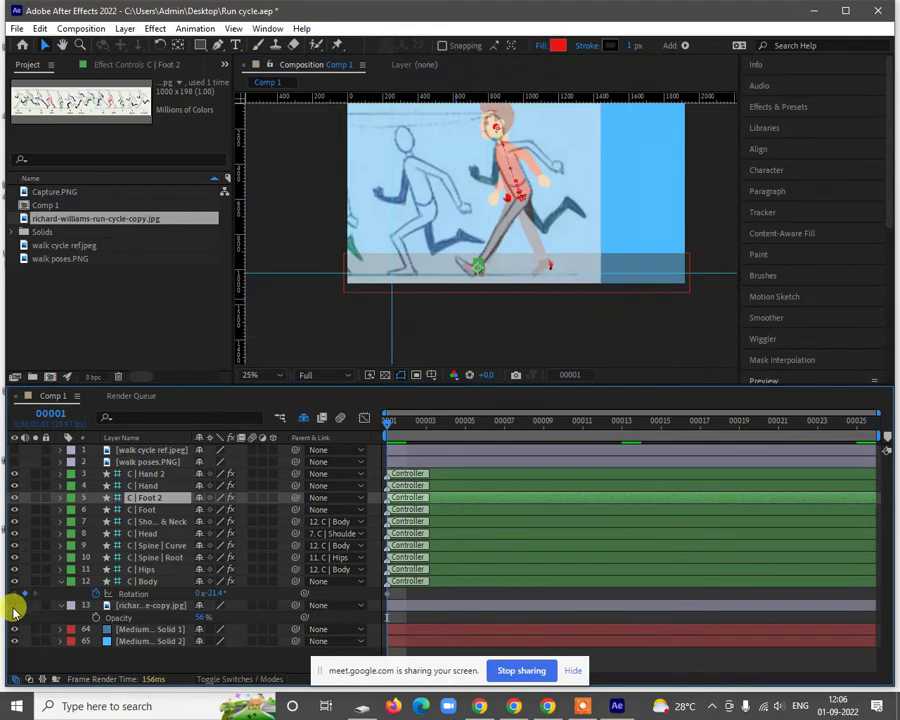
left_click(14, 606)
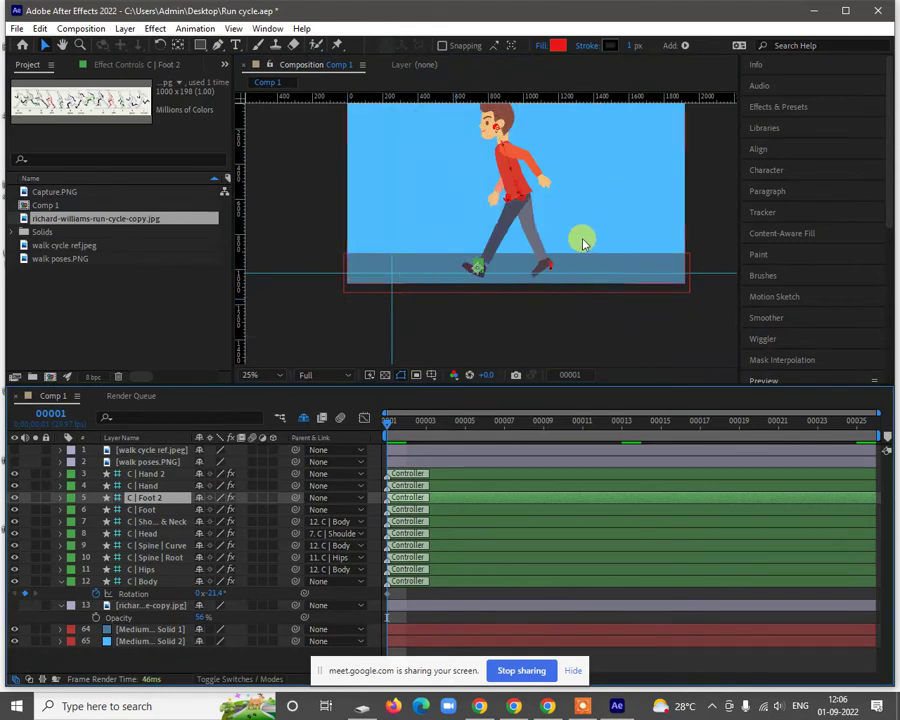
scroll(585, 243, "up", 2)
key("h")
left_click_drag(640, 236, 636, 252)
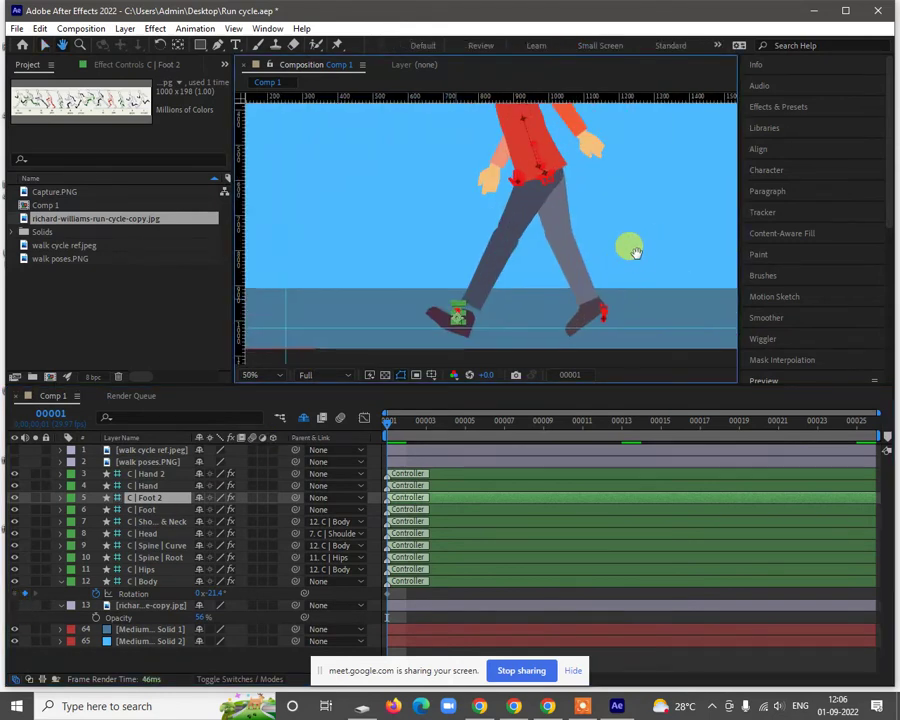
Step: Keyframe C | Foot 2's Position up and right, and rotate it to 11°
key("v")
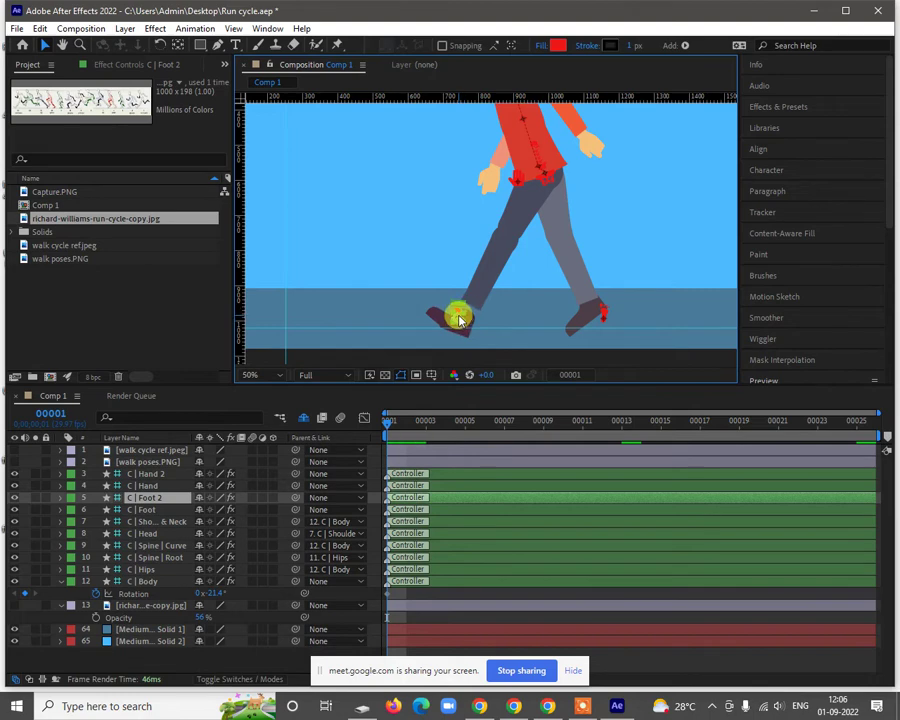
key("p")
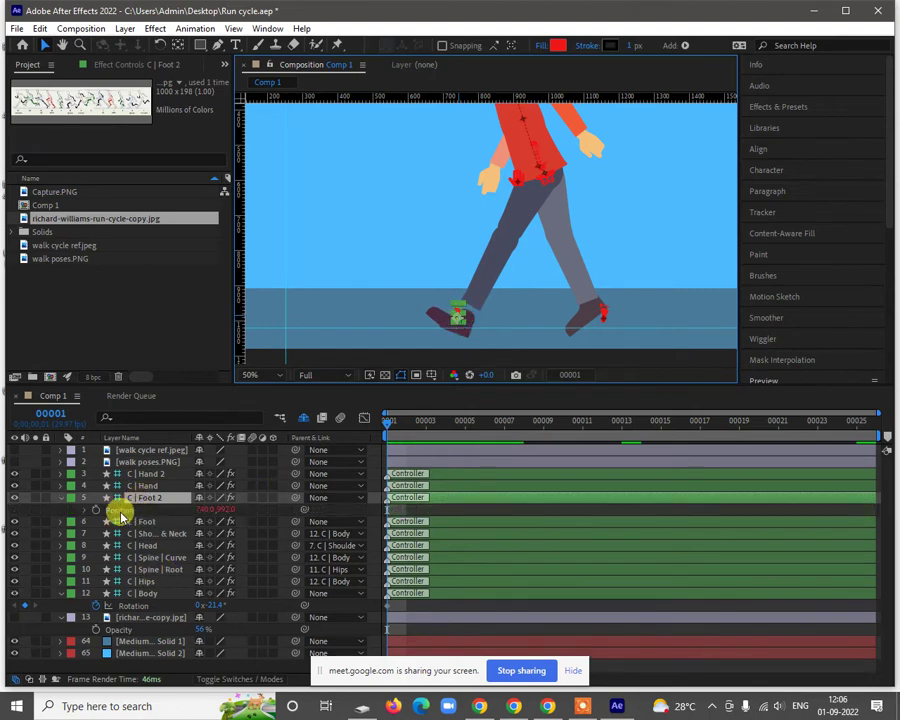
left_click(95, 510)
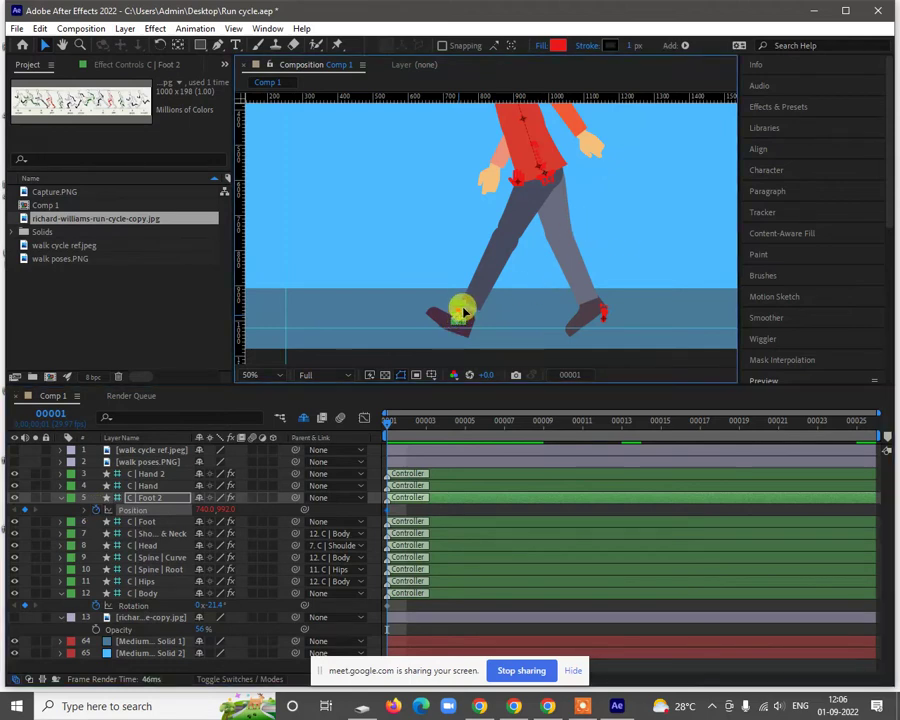
left_click_drag(456, 322, 463, 308)
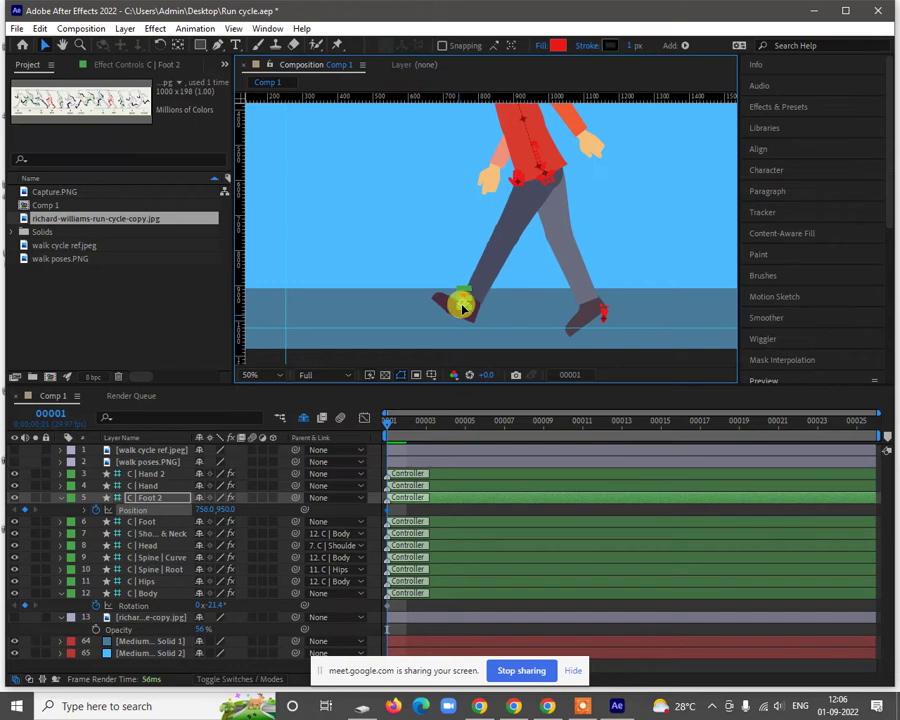
left_click(150, 498)
key("r")
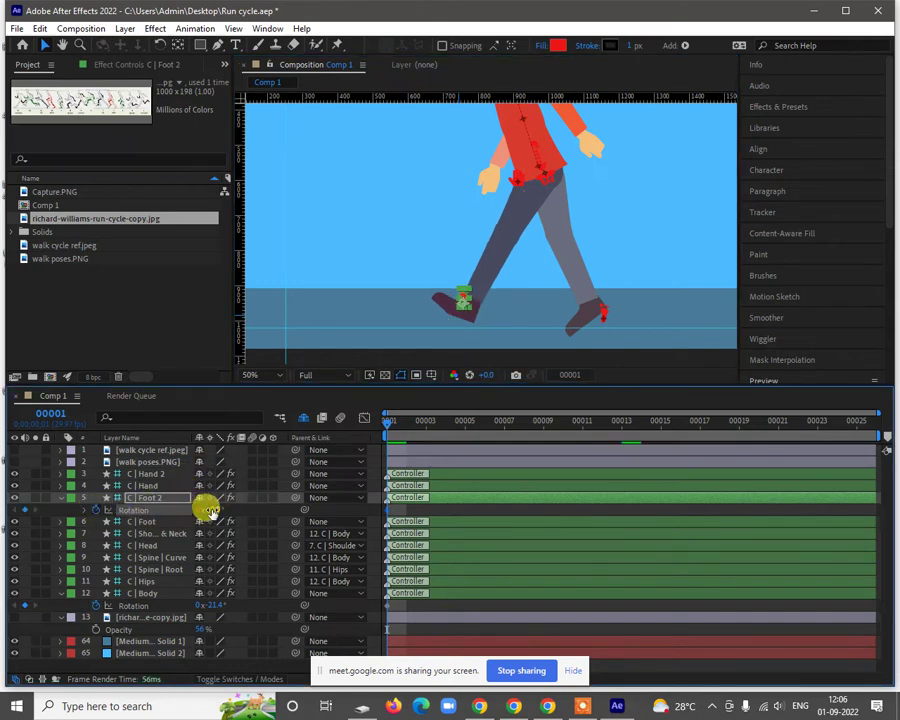
left_click_drag(210, 510, 228, 510)
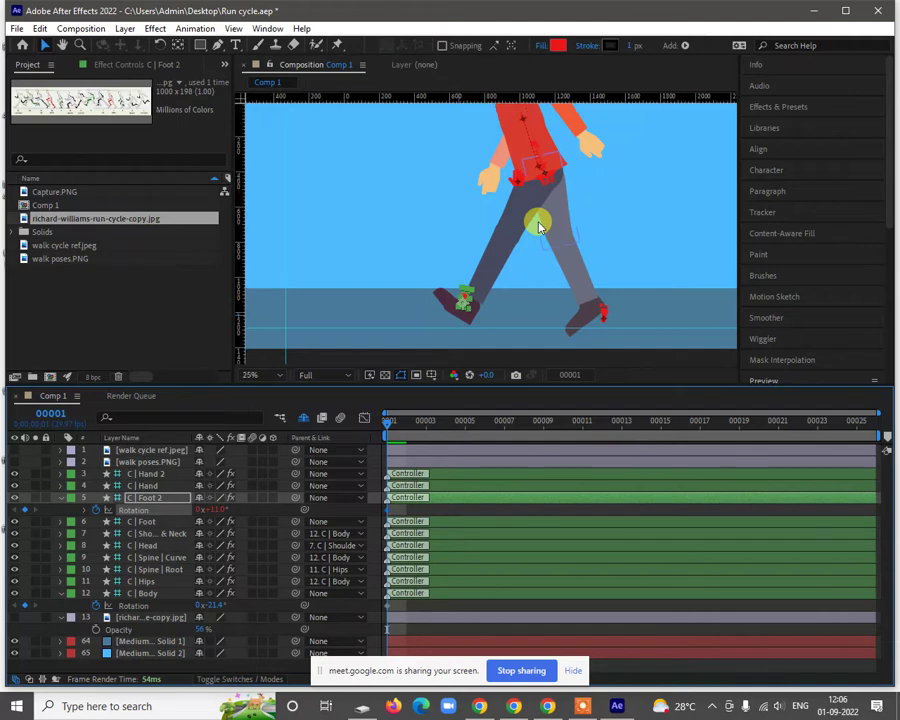
Step: Show the reference sketch again at 50% zoom and lower the hips controller slightly
key("comma")
key("comma")
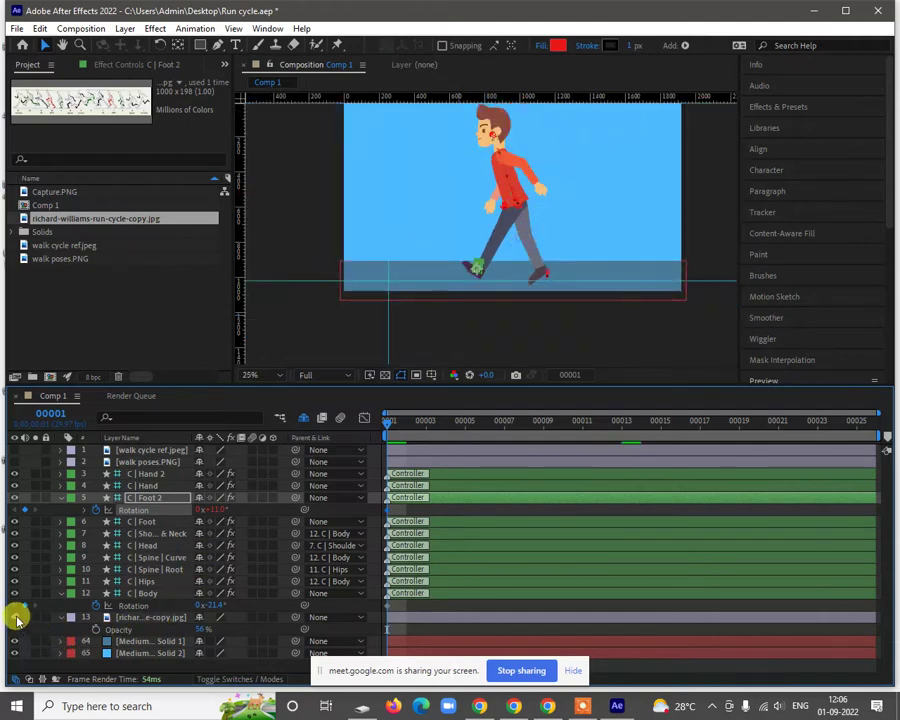
left_click(16, 618)
key("period")
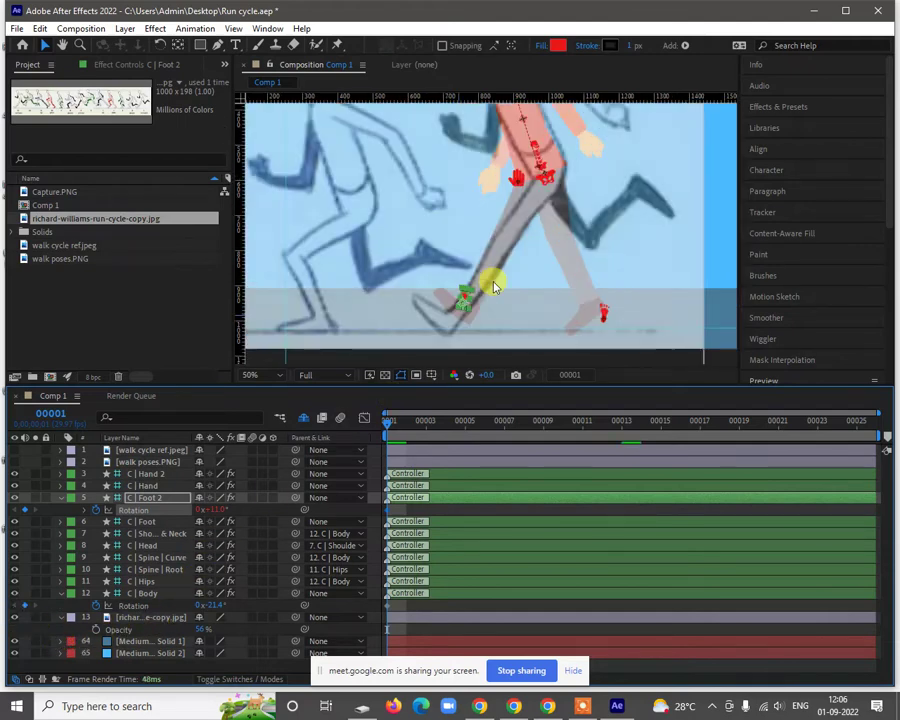
left_click(560, 181)
left_click_drag(557, 178, 556, 185)
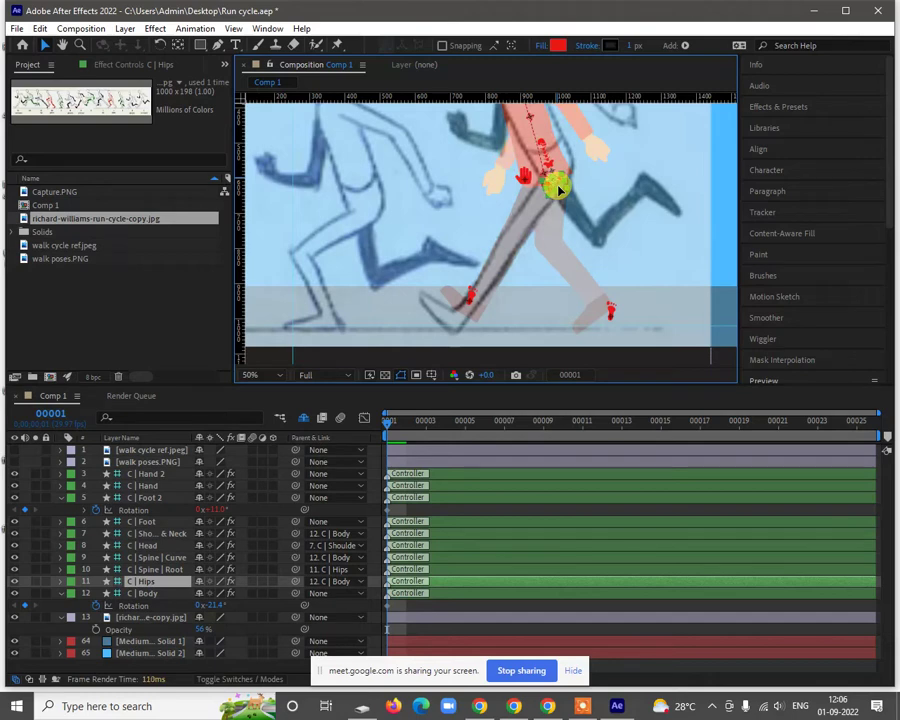
left_click(470, 300)
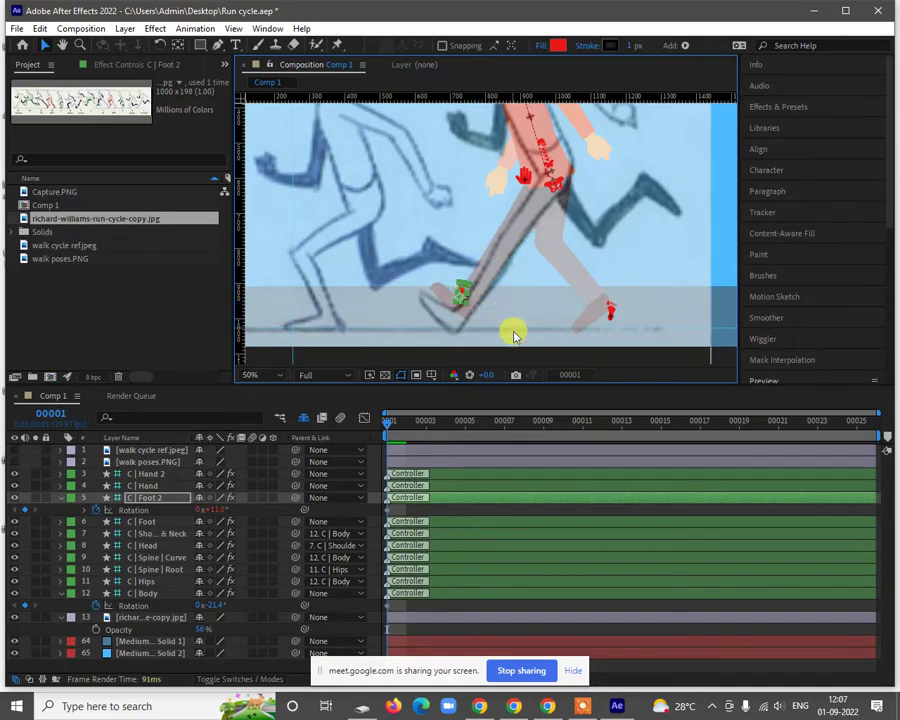
Step: Shift the reference sketch's Position to line up with the character
left_click(160, 618)
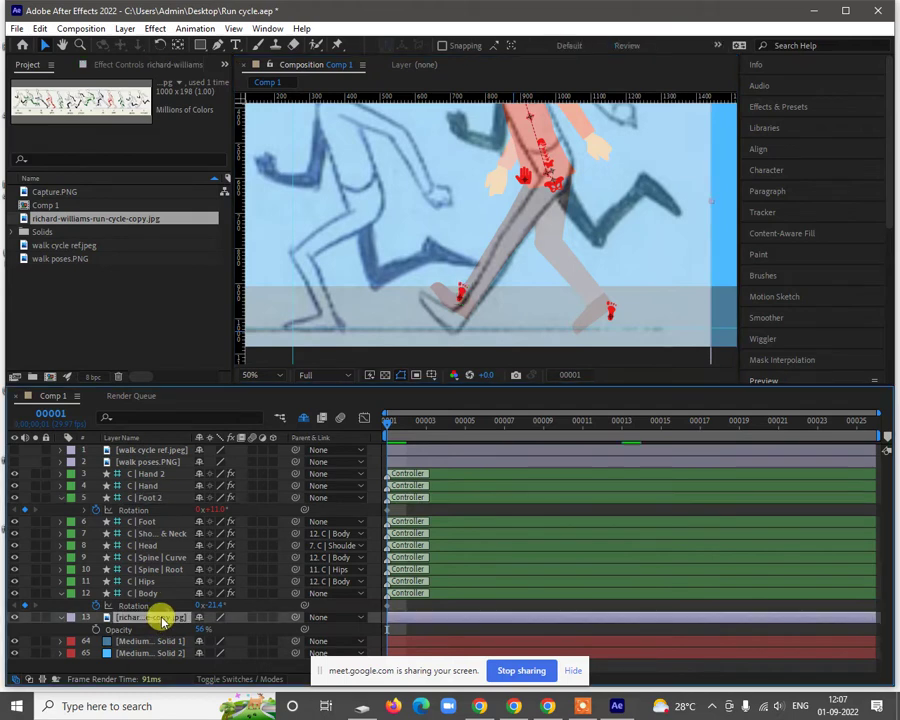
key("p")
left_click_drag(220, 628, 203, 631)
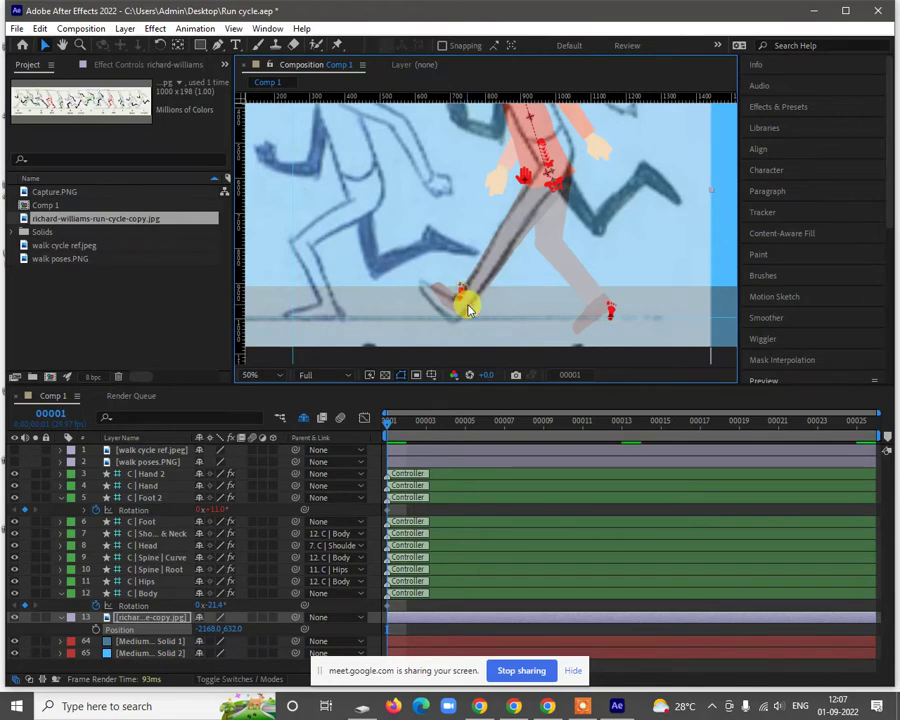
Step: Raise the C | Foot controller up behind the body so the rear leg kicks back
left_click(150, 497)
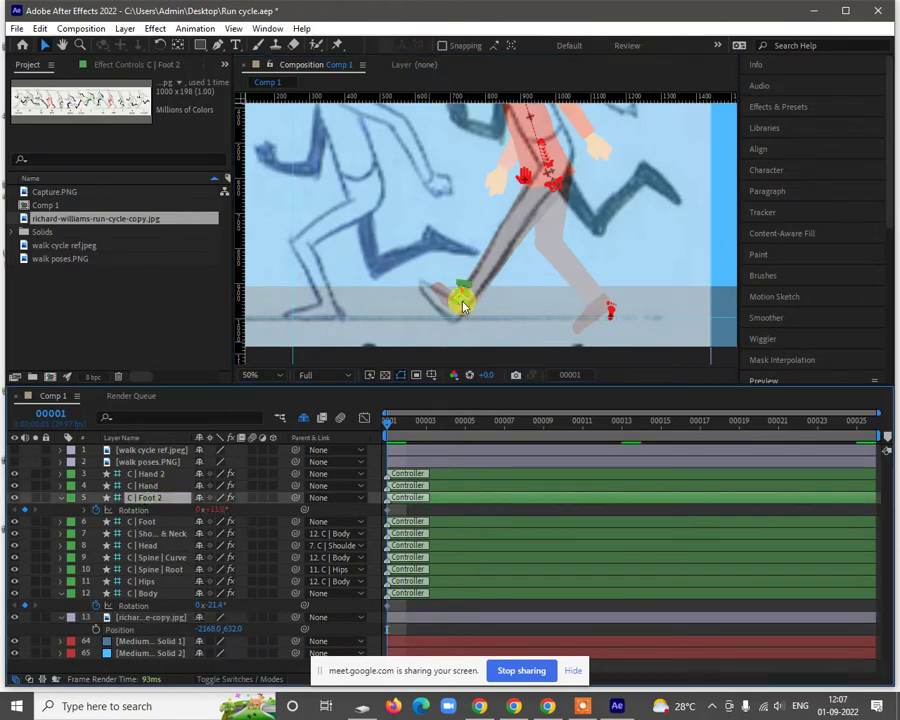
left_click(460, 294)
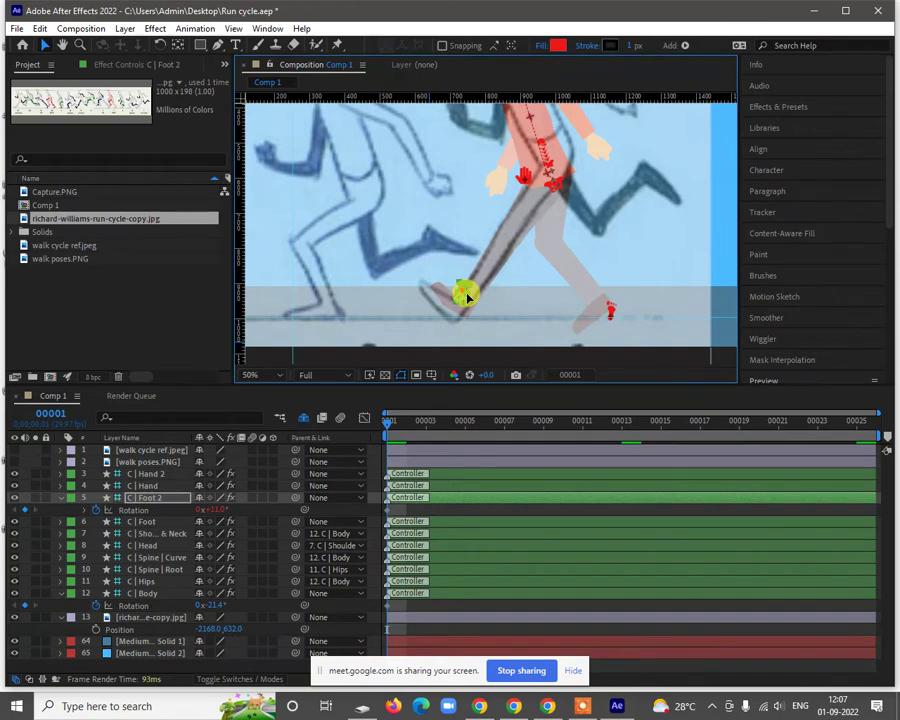
left_click(610, 311)
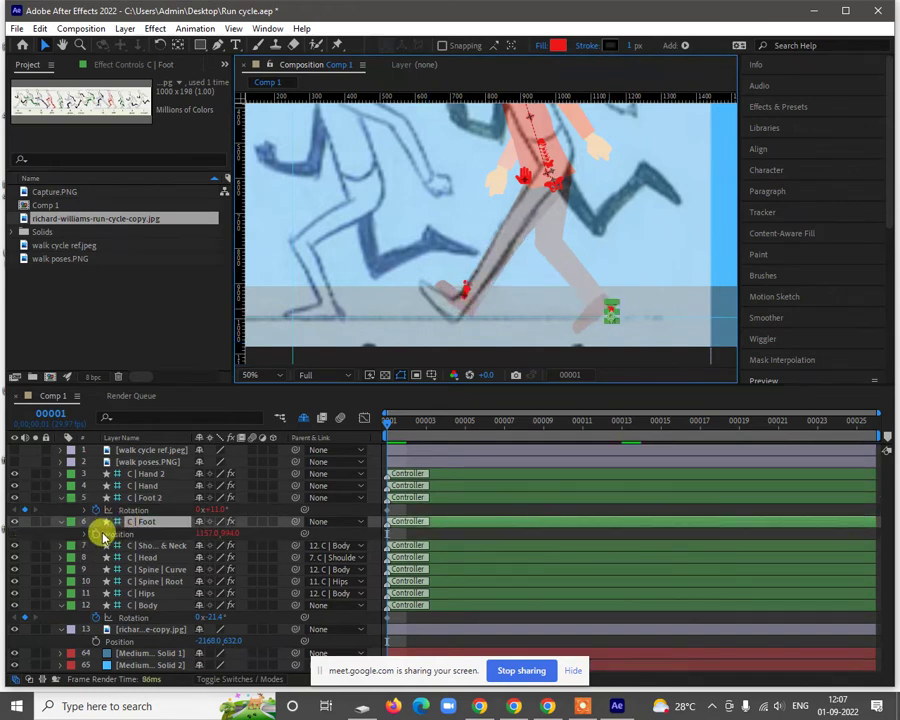
key("p")
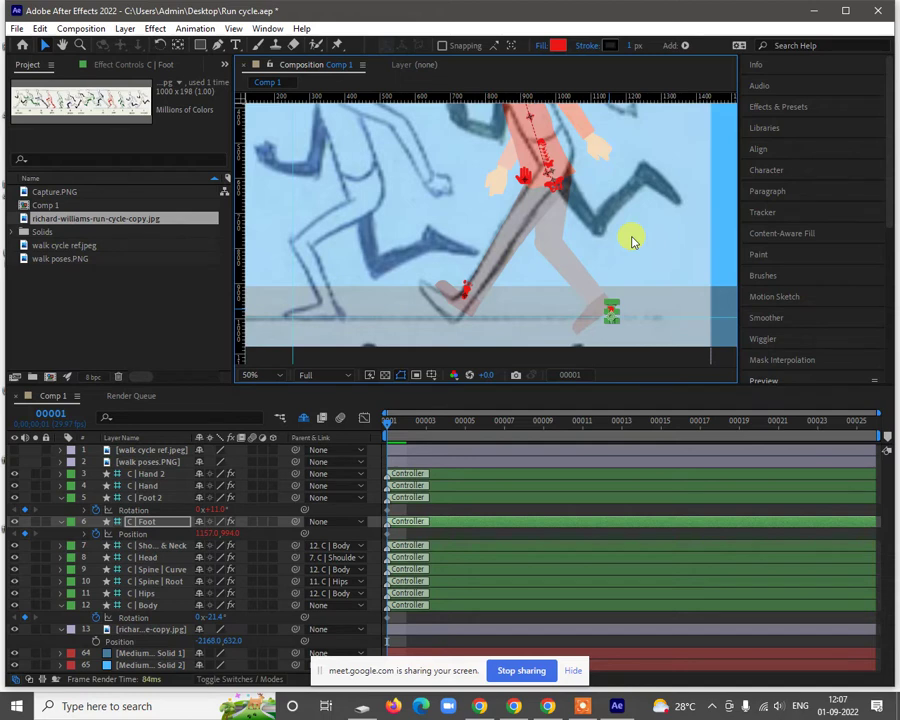
left_click_drag(612, 313, 660, 185)
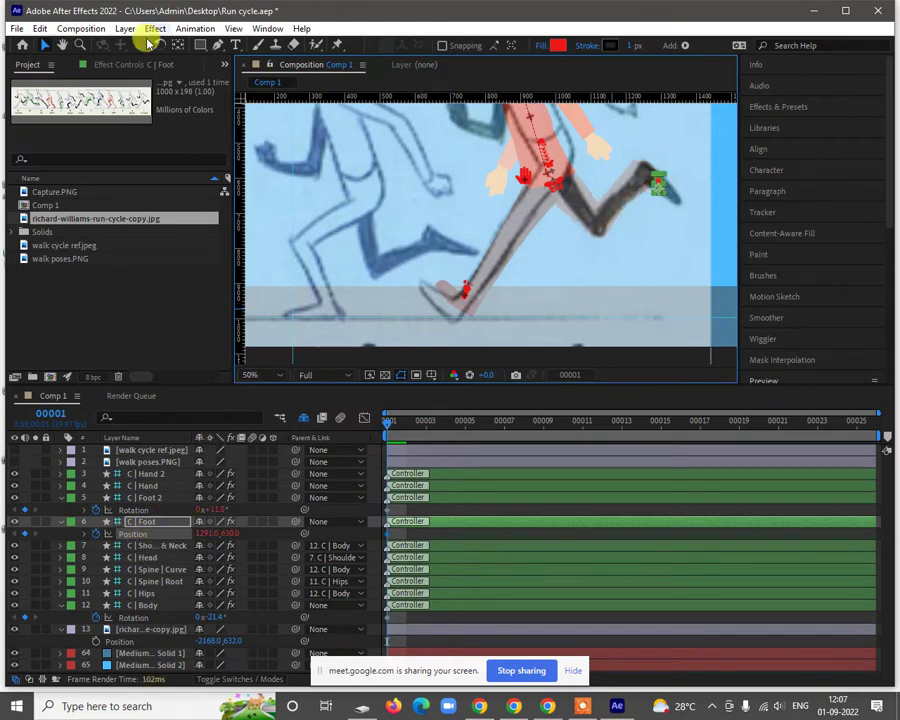
Step: With the reference sketch hidden, set C | Foot's Tiptoe to 0 and roll its Heel negative
left_click(121, 65)
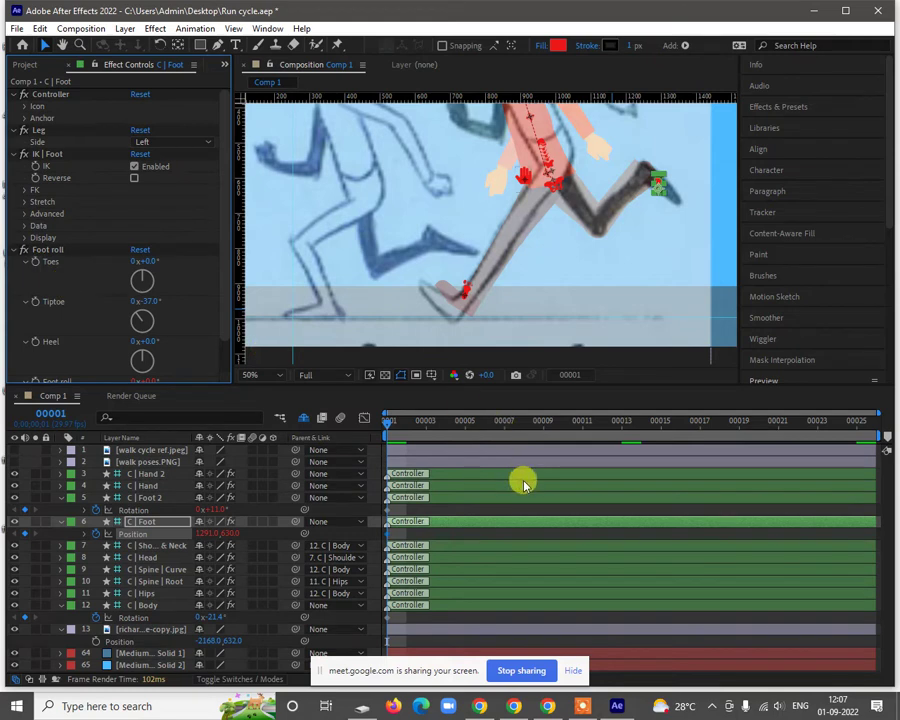
left_click(570, 511)
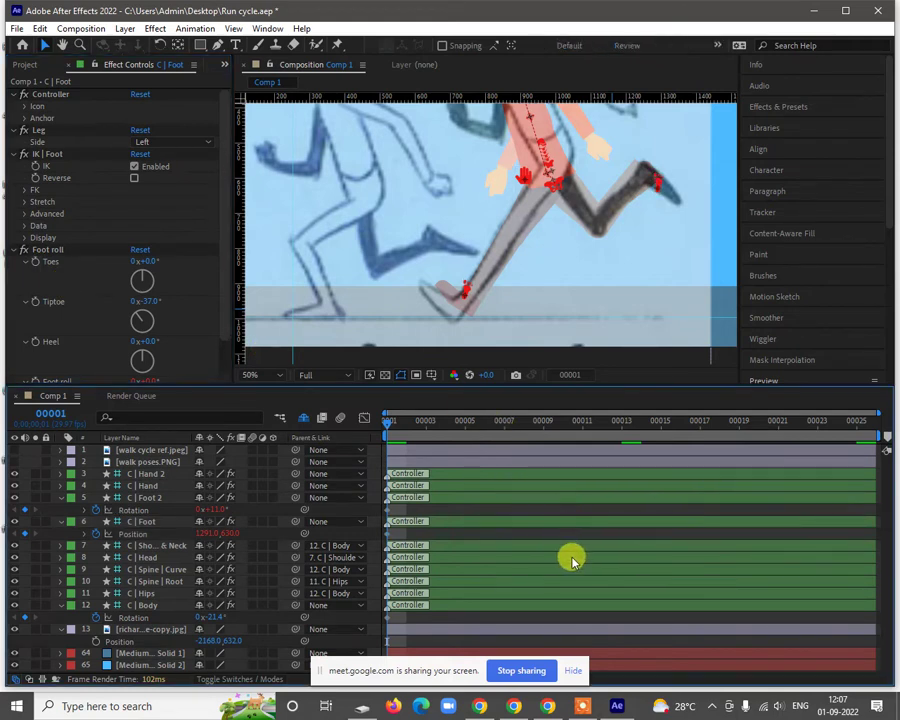
left_click(702, 240)
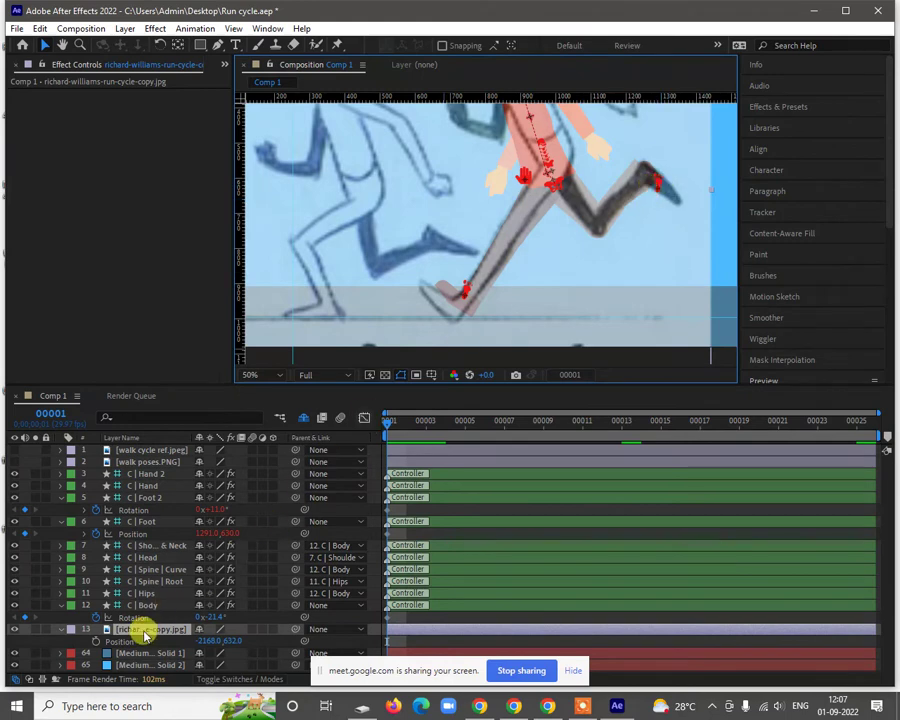
left_click(15, 630)
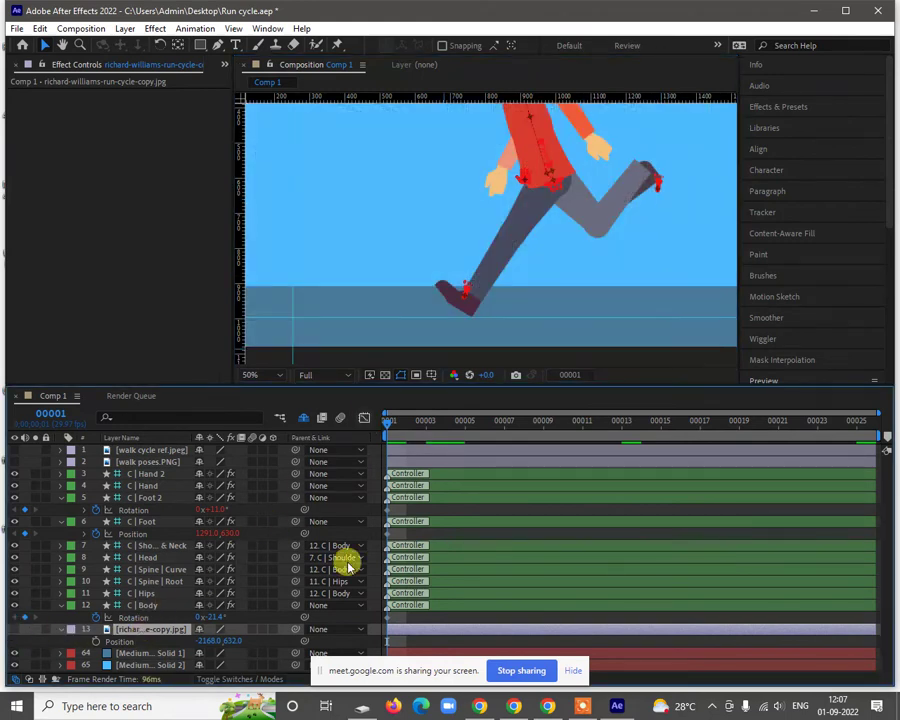
left_click(672, 185)
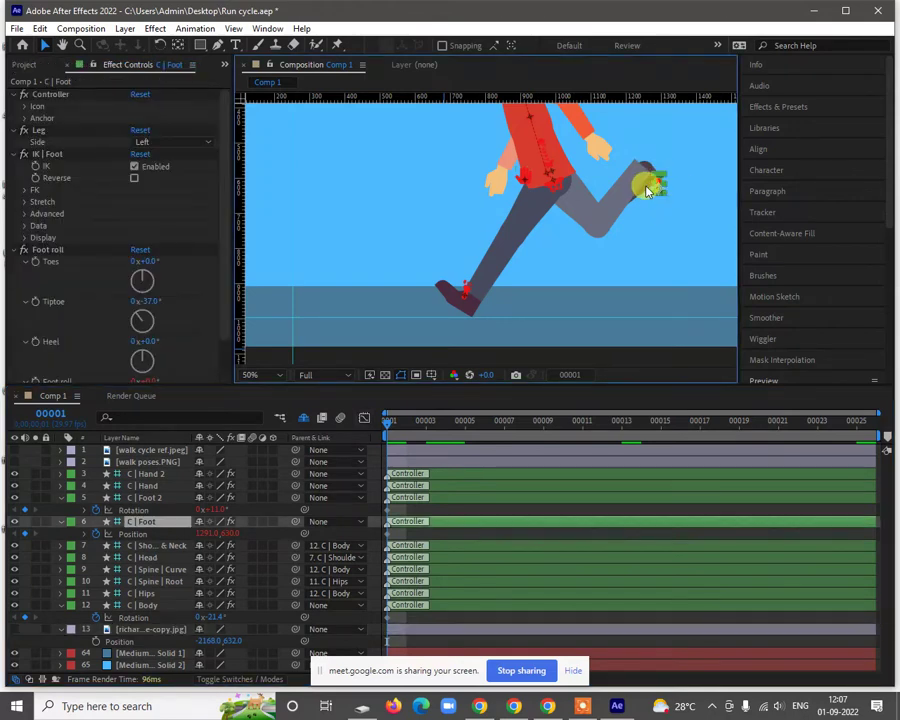
left_click(152, 300)
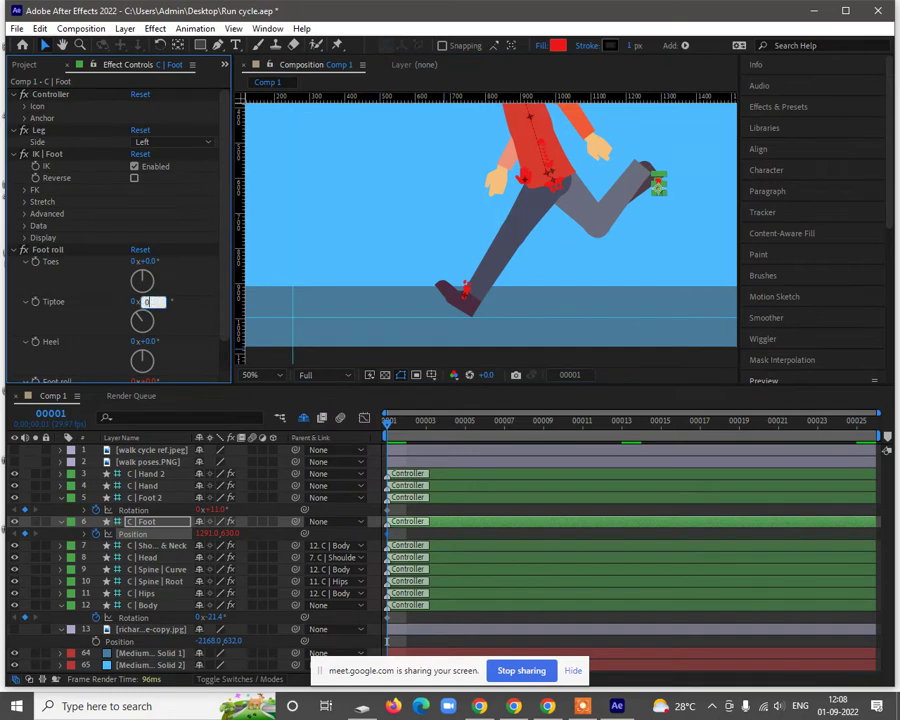
left_click(148, 301)
left_click_drag(153, 303, 153, 304)
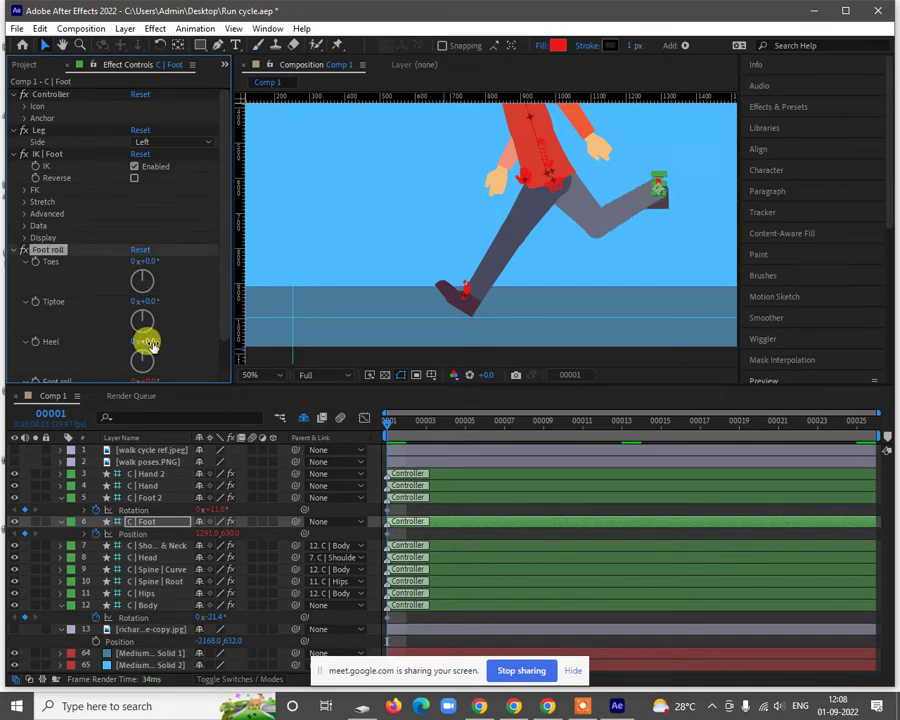
left_click_drag(143, 342, 76, 340)
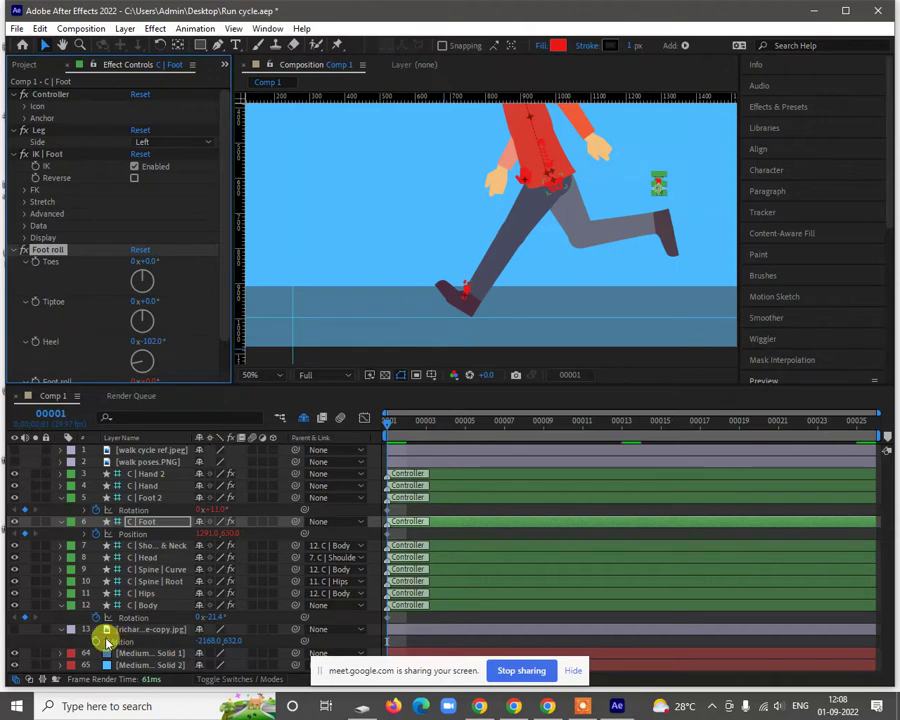
Step: Show the sketch again, move the left foot higher behind, and refine Heel to −137°
left_click(11, 630)
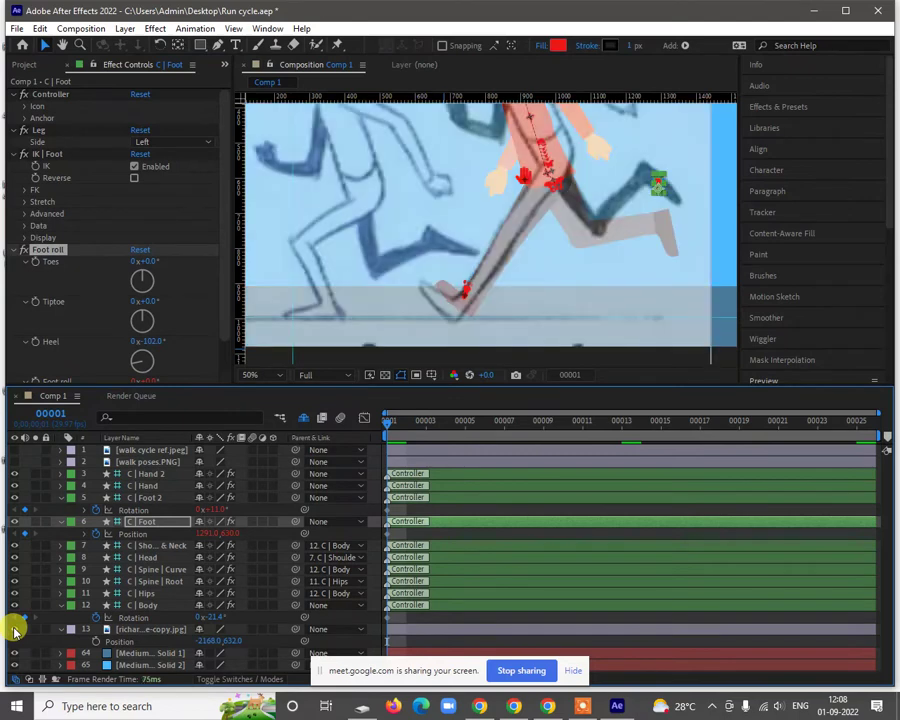
left_click_drag(592, 248, 645, 135)
left_click_drag(141, 344, 121, 347)
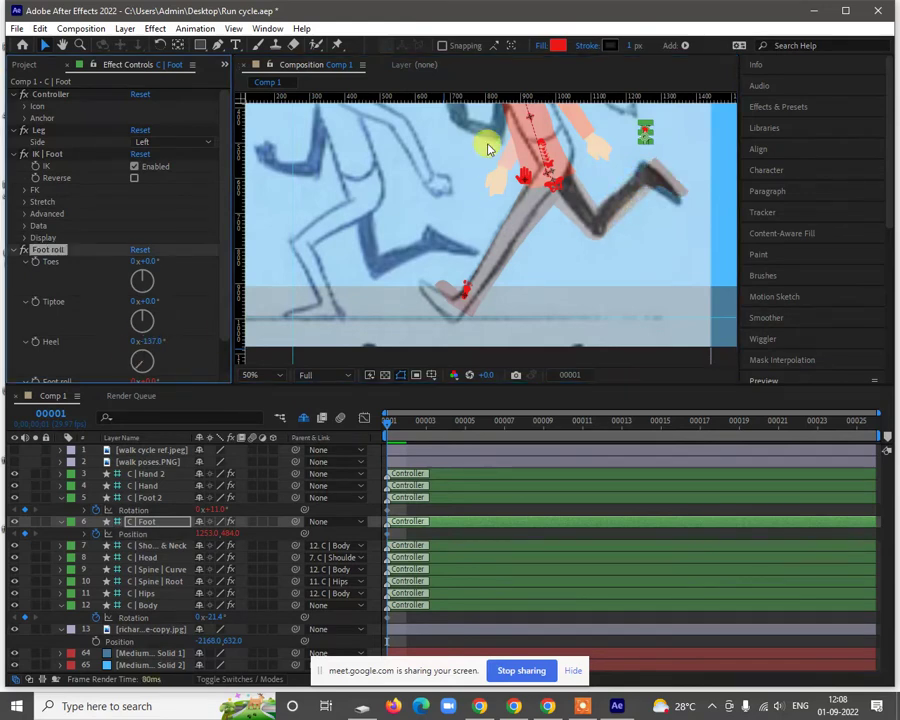
left_click(645, 136)
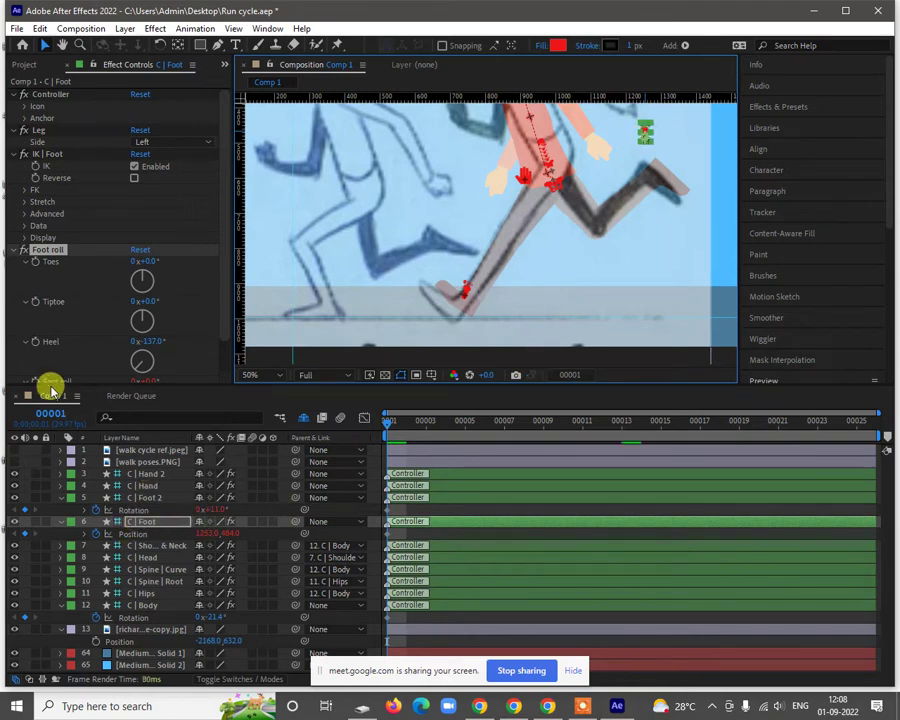
left_click(35, 344)
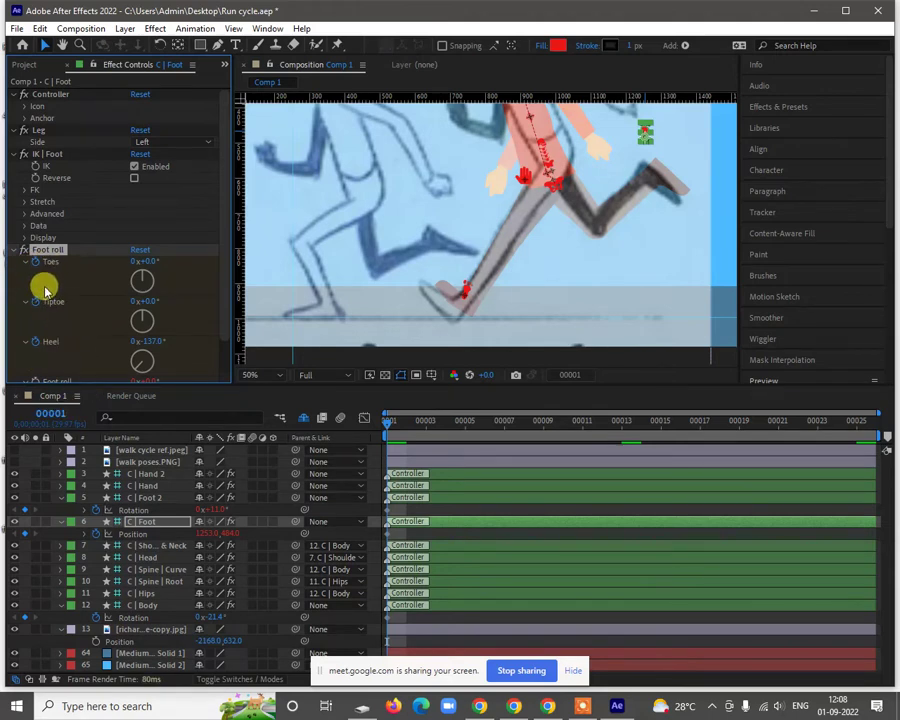
Step: Raise C | Foot 2's Foot roll Heel to 25°
left_click(463, 290)
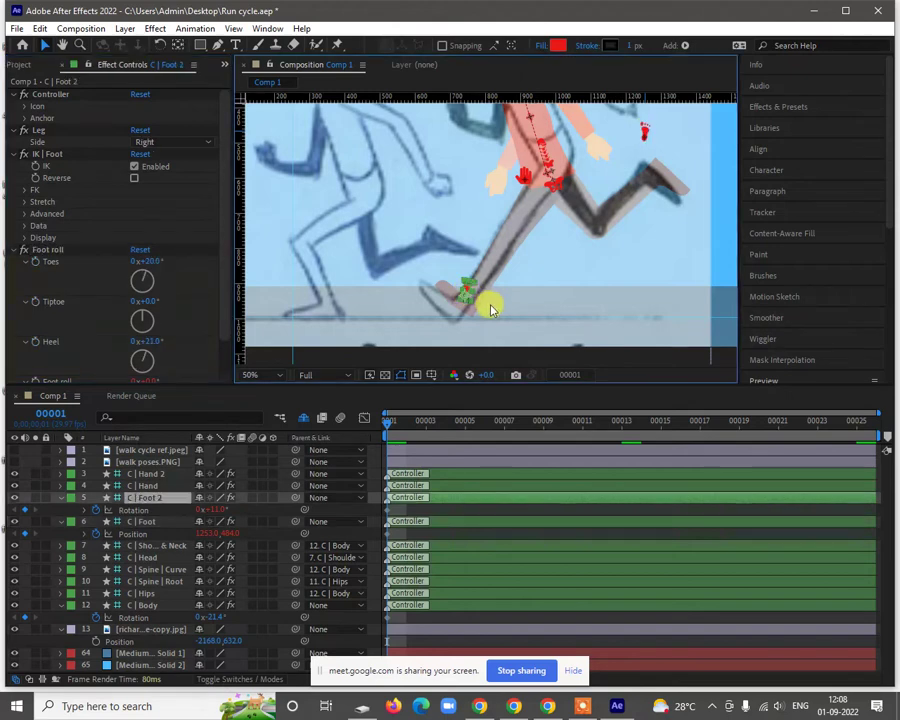
left_click(30, 250)
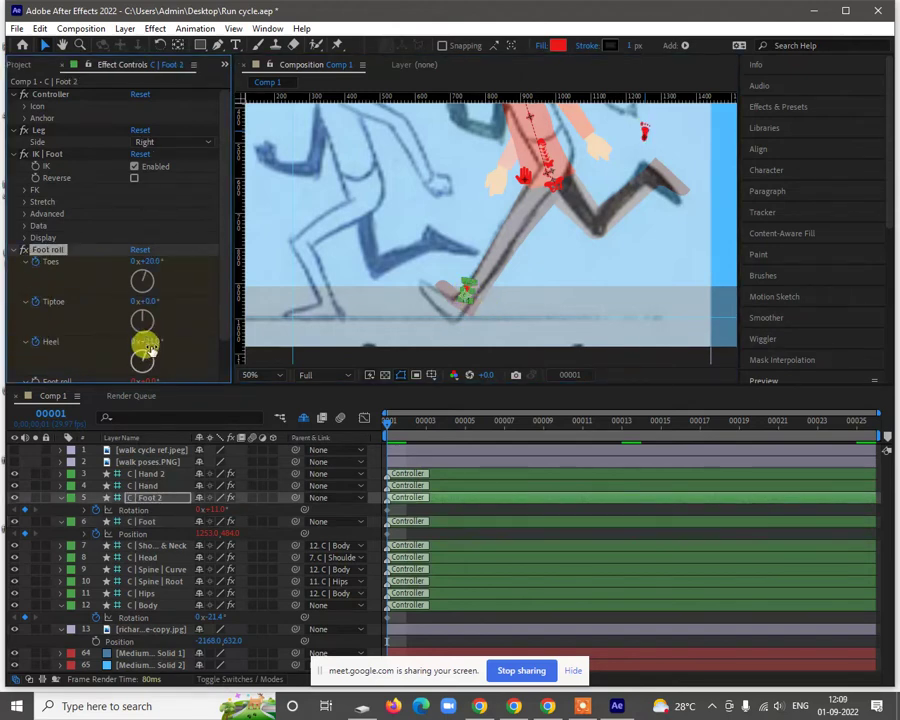
mouse_move(150, 345)
left_mouse_down()
mouse_move(159, 341)
mouse_move(146, 342)
left_mouse_up()
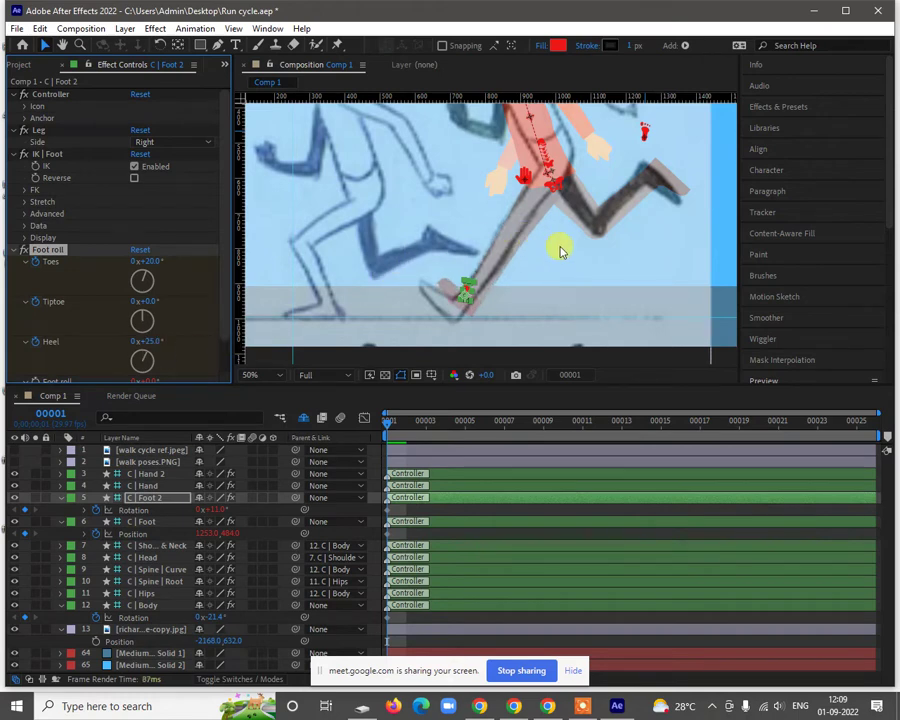
Step: Pan the viewer up so the character's head is in view, then return to the Selection tool
left_click_drag(597, 246, 588, 340)
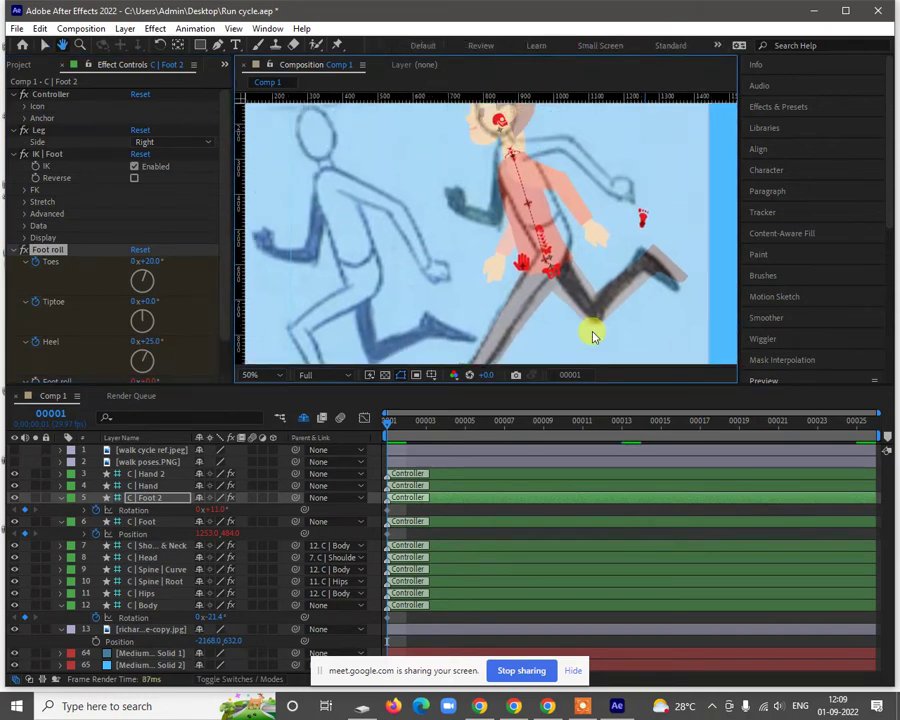
left_click_drag(506, 157, 509, 163)
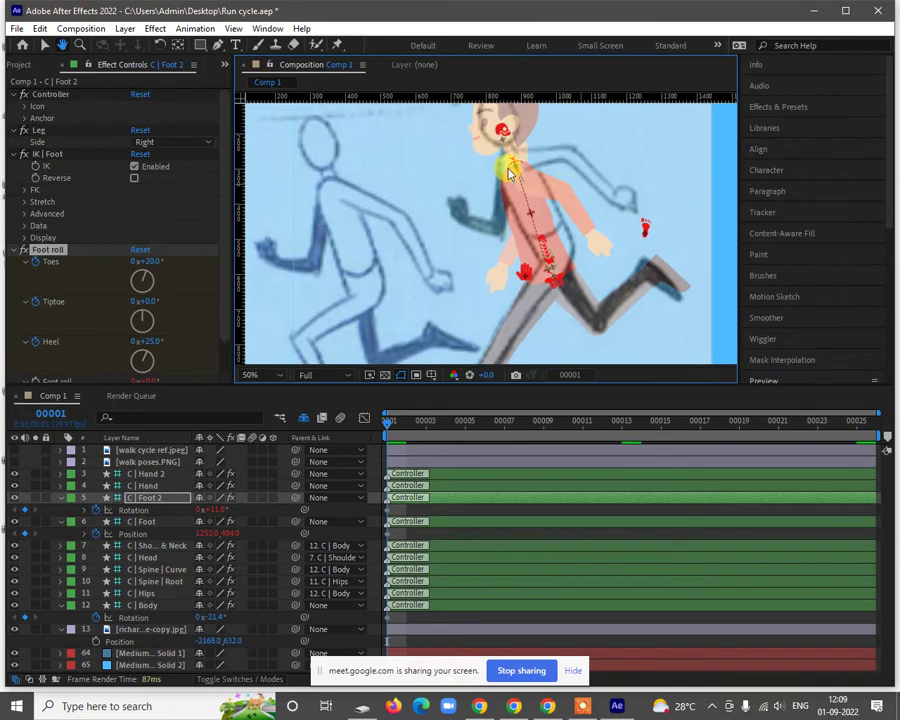
key("v")
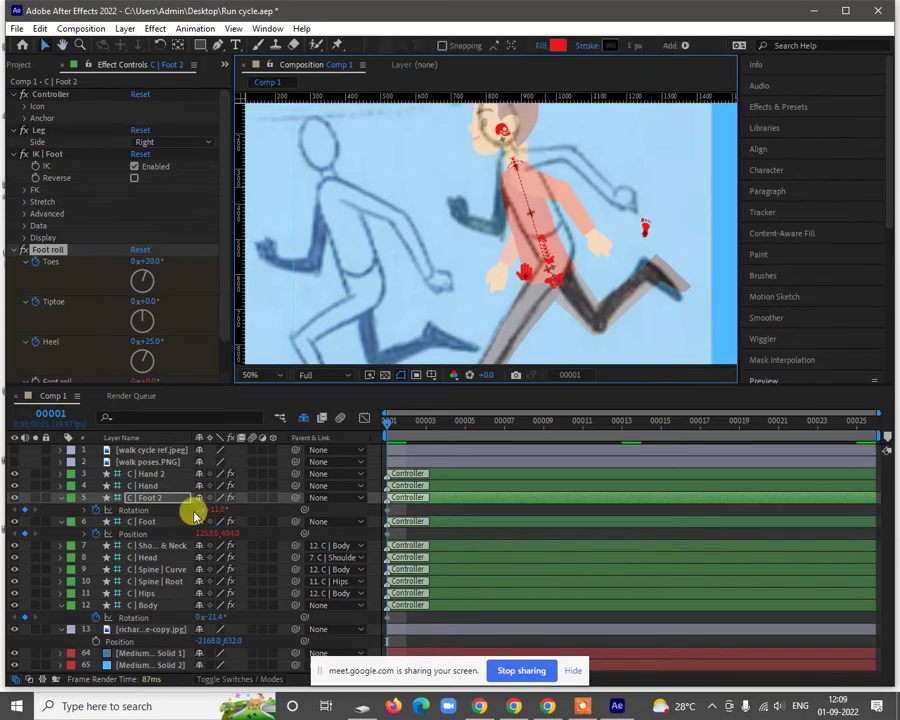
Step: Pose C | Hand 2's right arm forward with IK Hand Upper near −63° and Goal near −36°
left_click(153, 475)
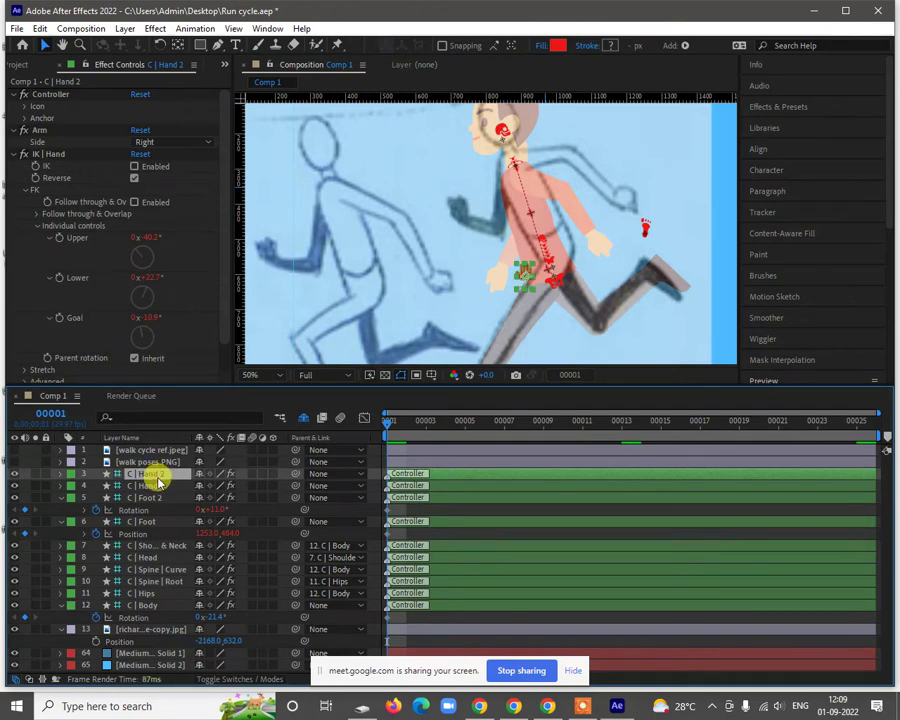
left_click(57, 243)
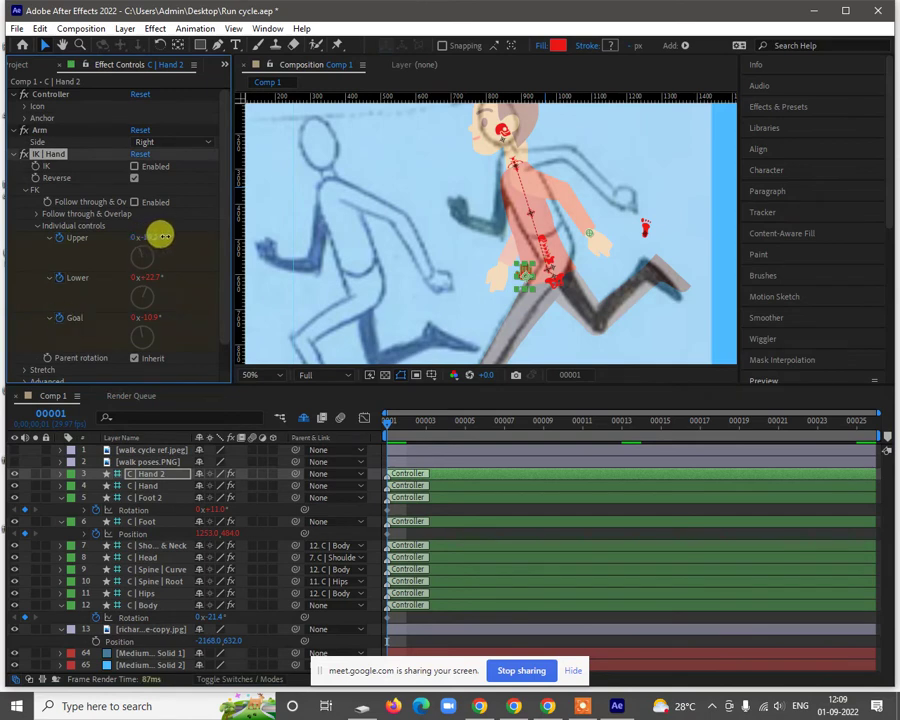
mouse_move(162, 236)
left_mouse_down()
mouse_move(128, 244)
mouse_move(138, 240)
left_mouse_up()
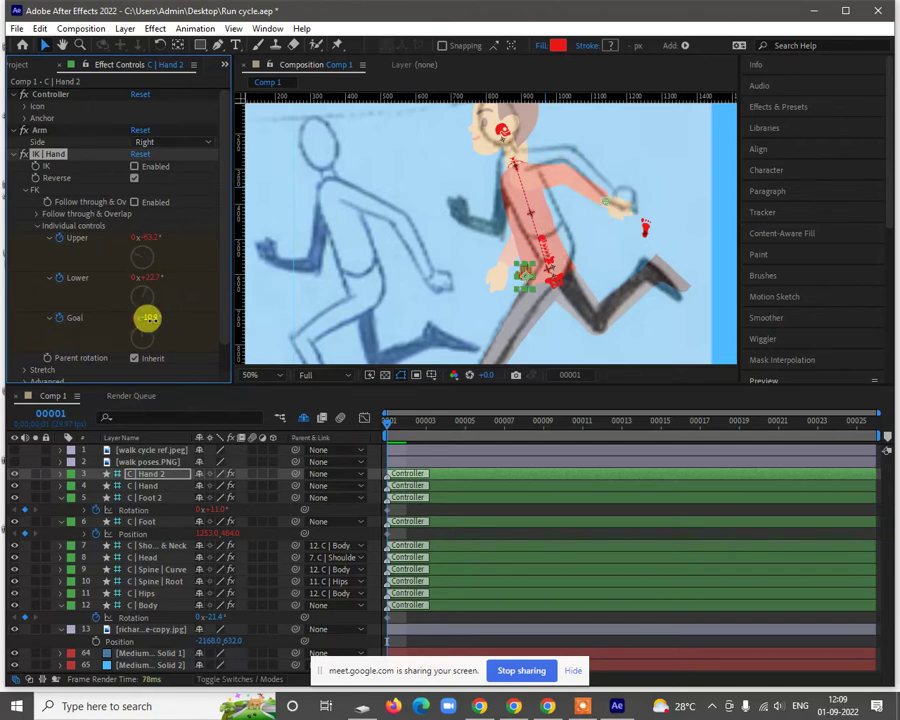
left_click_drag(148, 318, 124, 318)
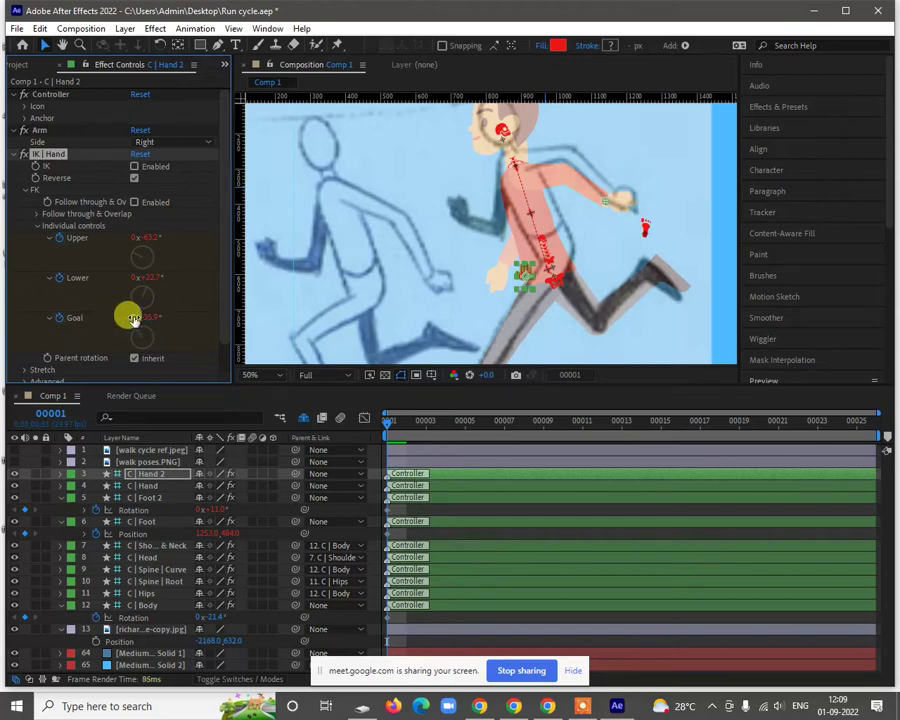
left_click(150, 489)
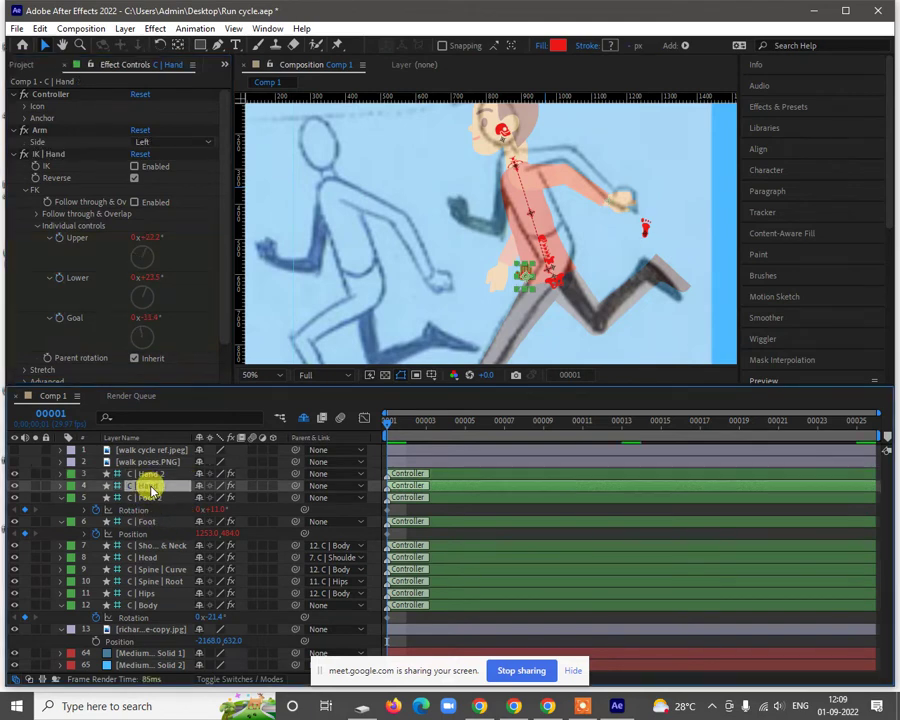
Step: Swing C | Hand's left arm back behind the body and bend its elbow more
left_click(62, 242)
left_click(65, 320)
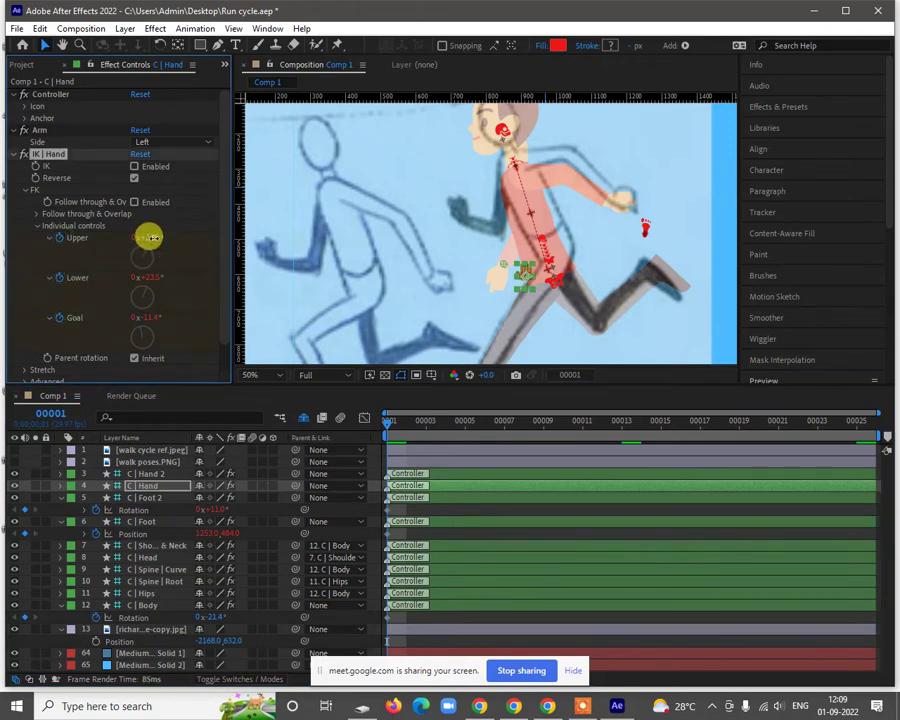
left_click_drag(160, 234, 166, 234)
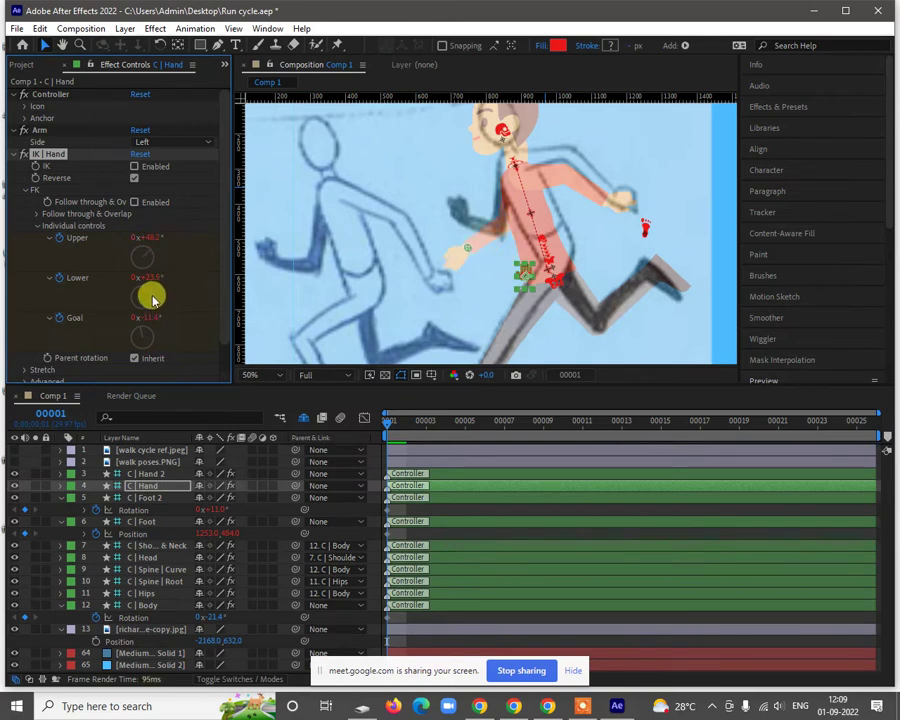
left_click_drag(151, 281, 184, 272)
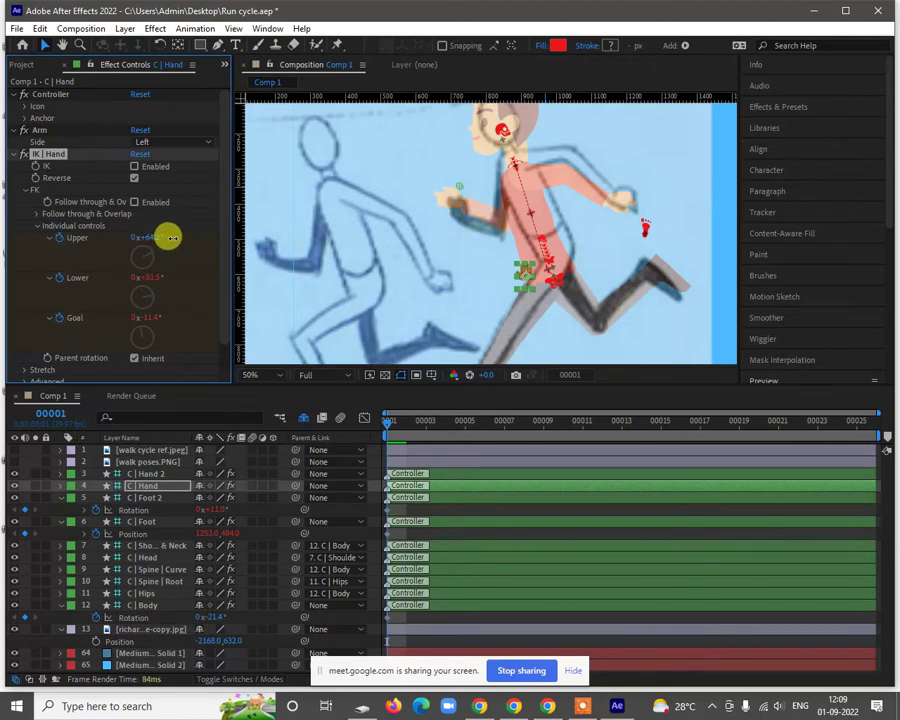
Step: Raise the left forearm and hand to Upper ~65°, Lower ~64°, Goal ~31°, then select C | Spine | Curve
left_click_drag(170, 237, 137, 278)
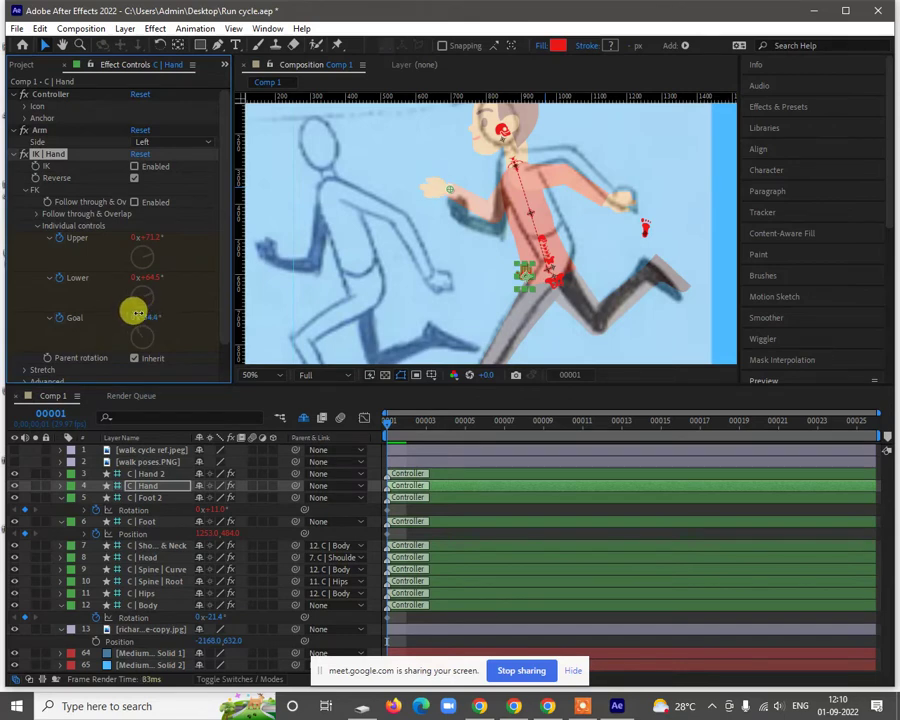
left_click_drag(137, 313, 177, 305)
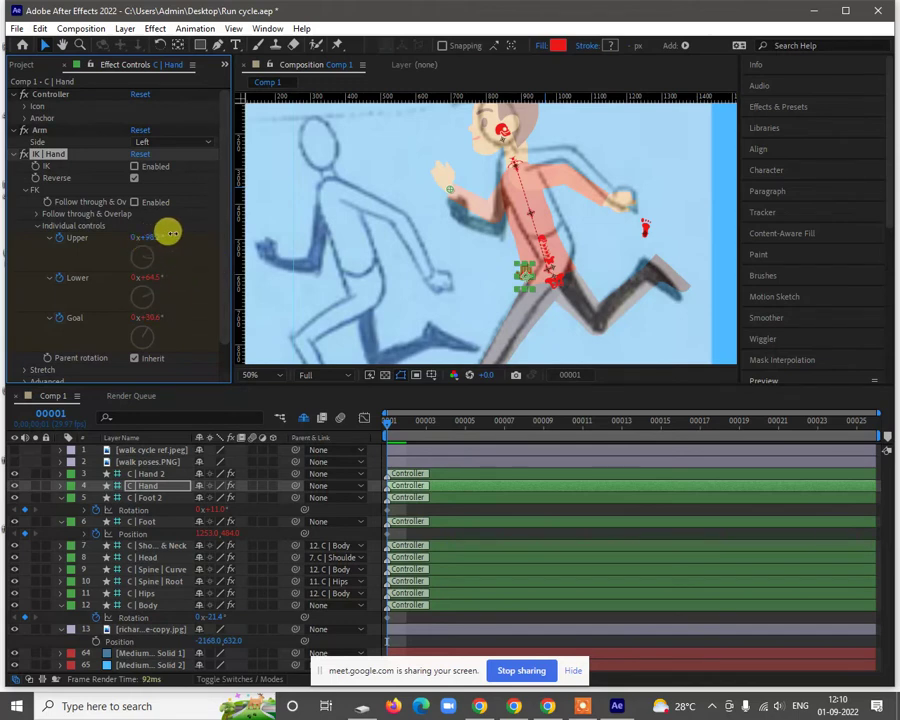
left_click_drag(168, 233, 148, 236)
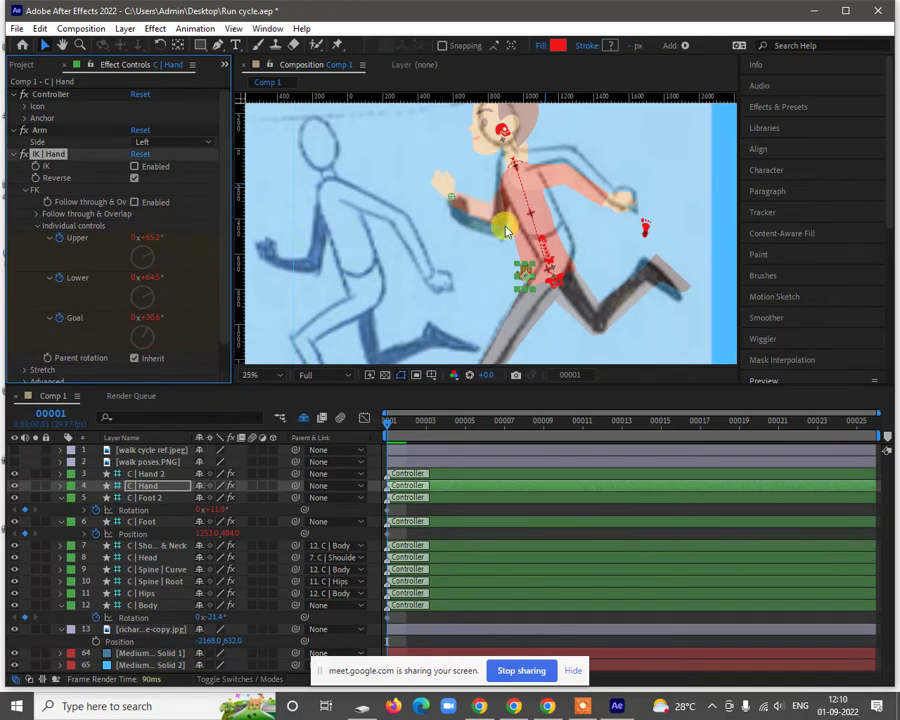
scroll(506, 225, "down", 2)
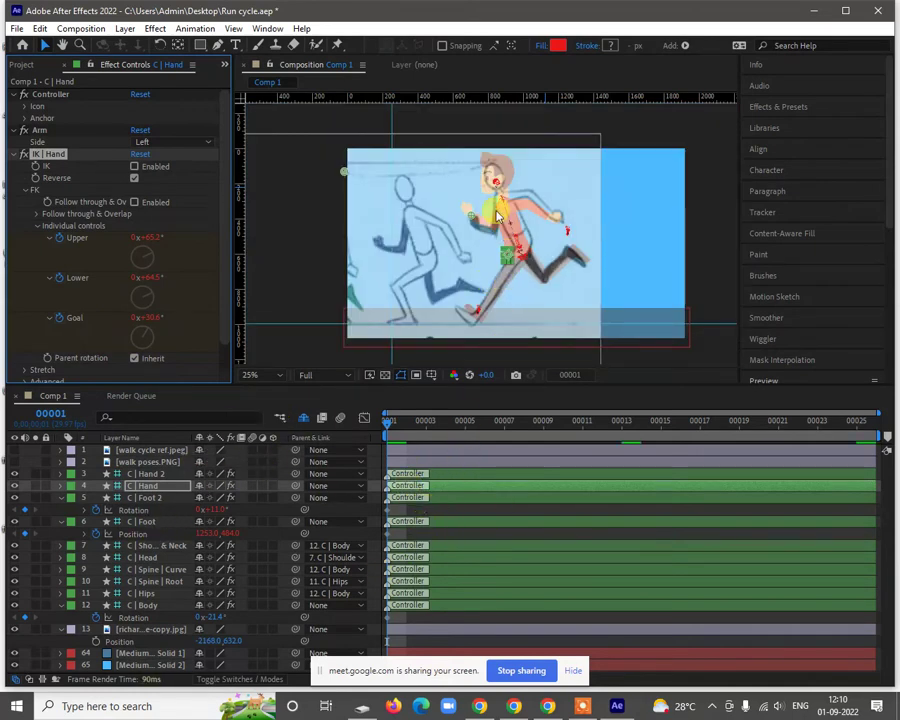
left_click(160, 582)
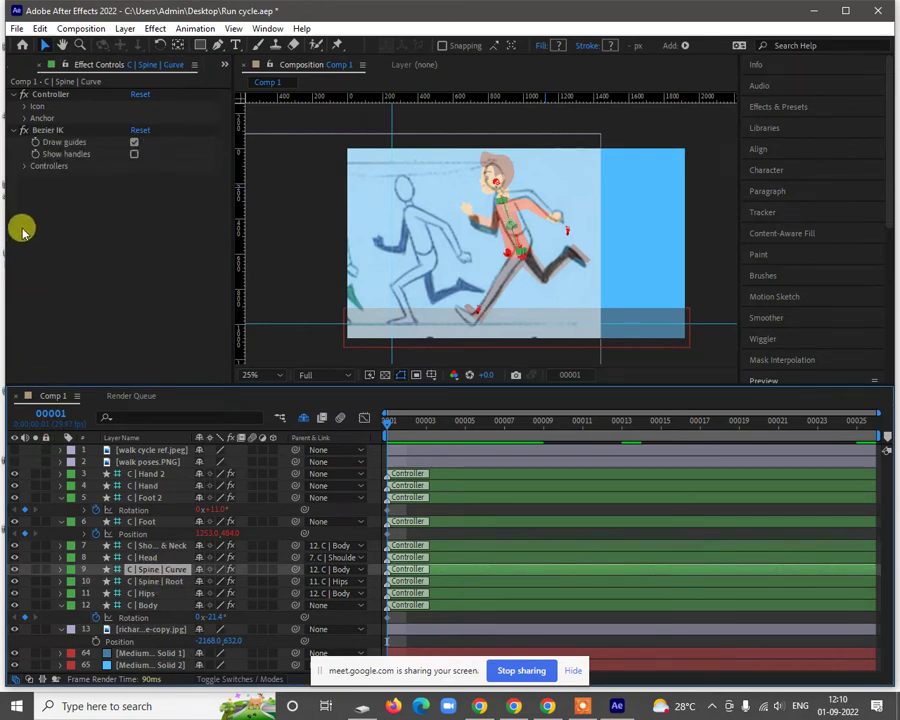
left_click(23, 165)
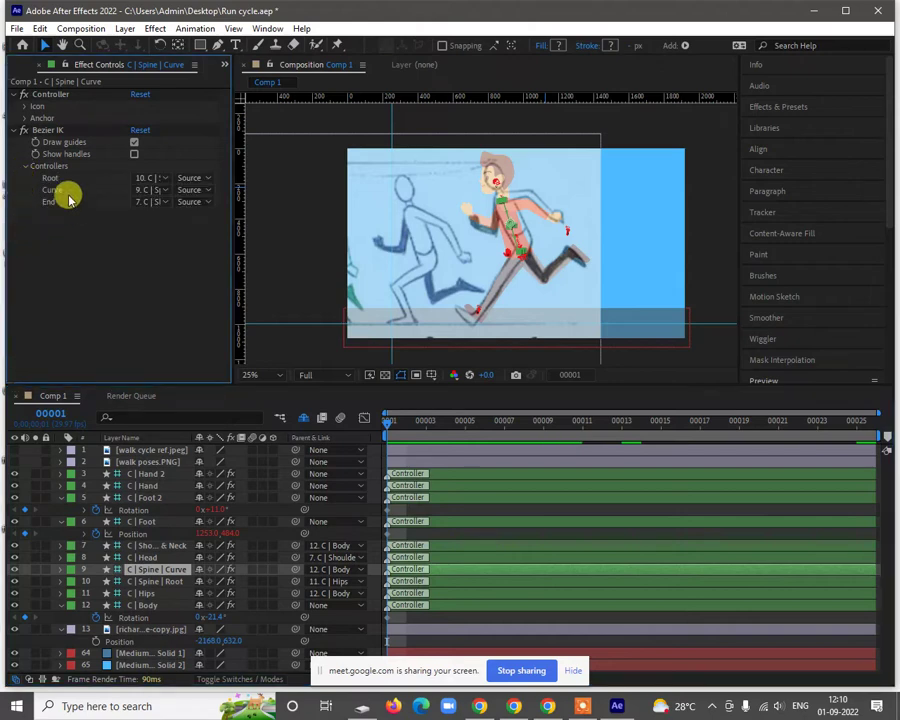
left_click(160, 581)
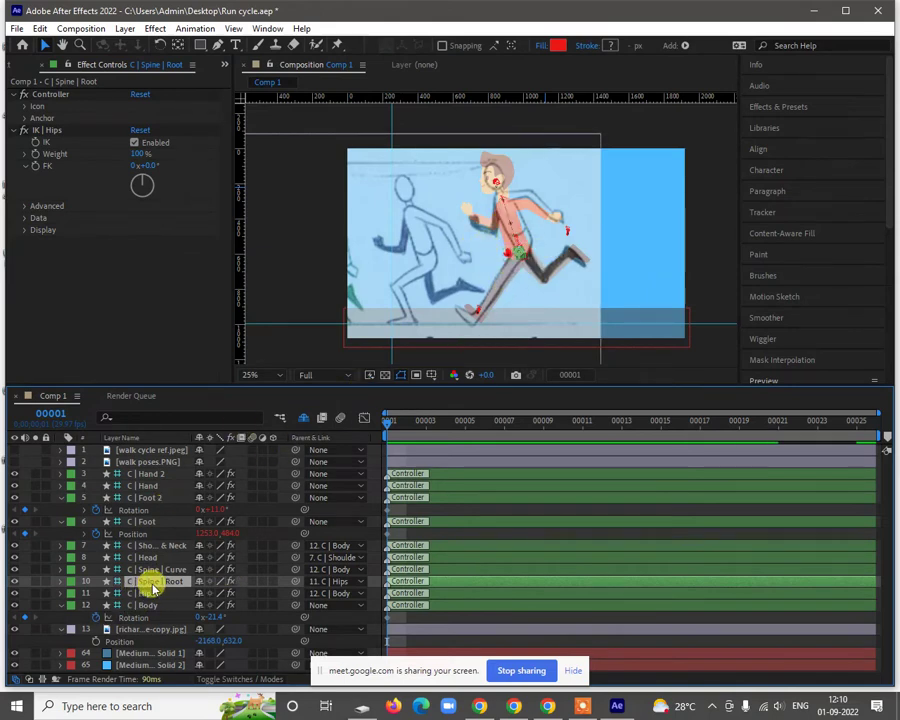
key("r")
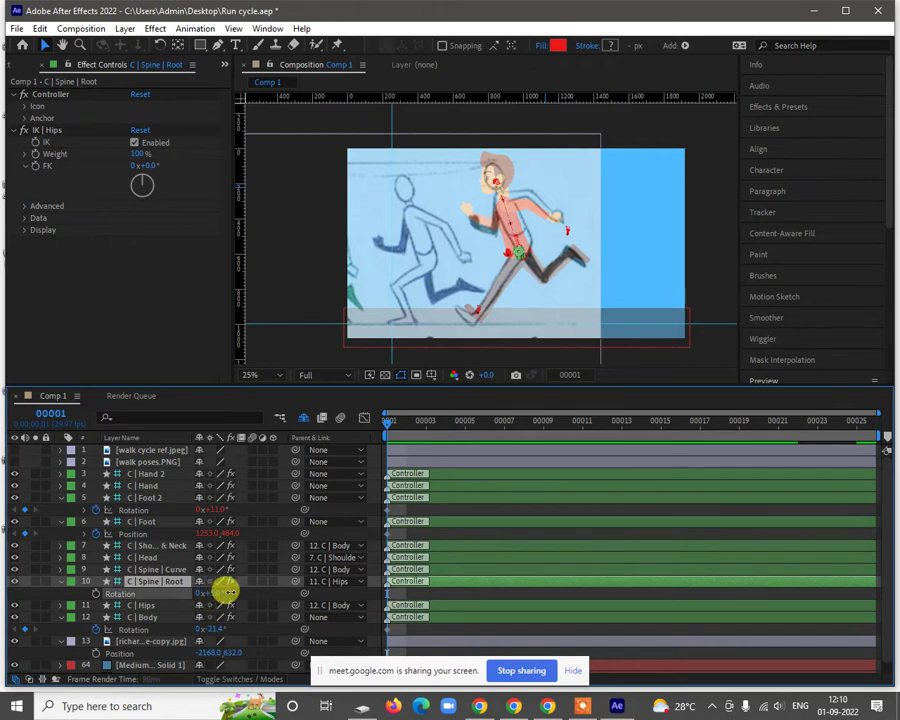
left_click_drag(229, 591, 231, 591)
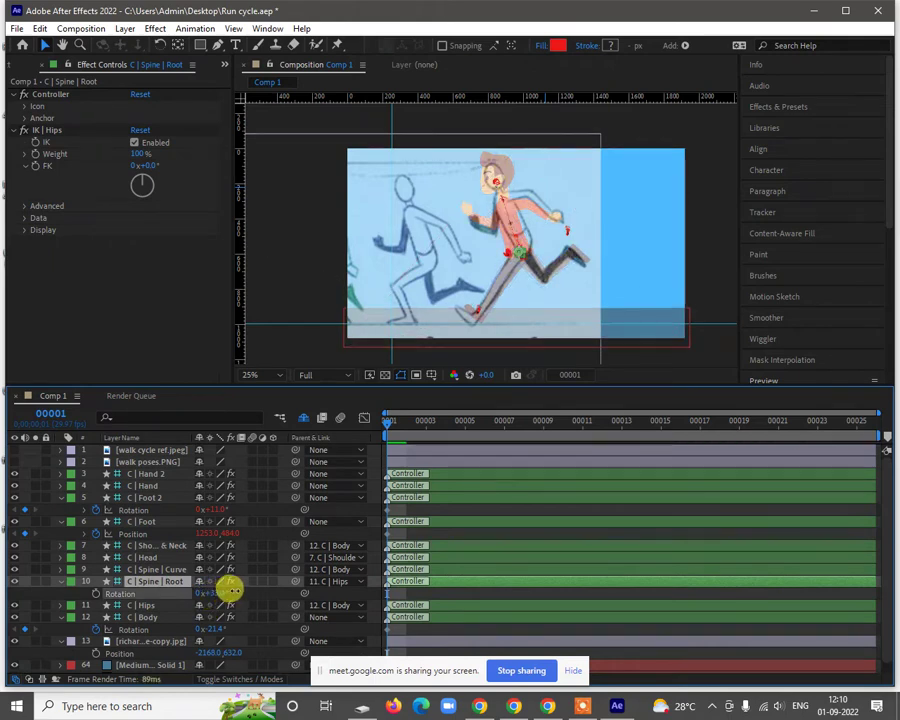
key("ctrl+z")
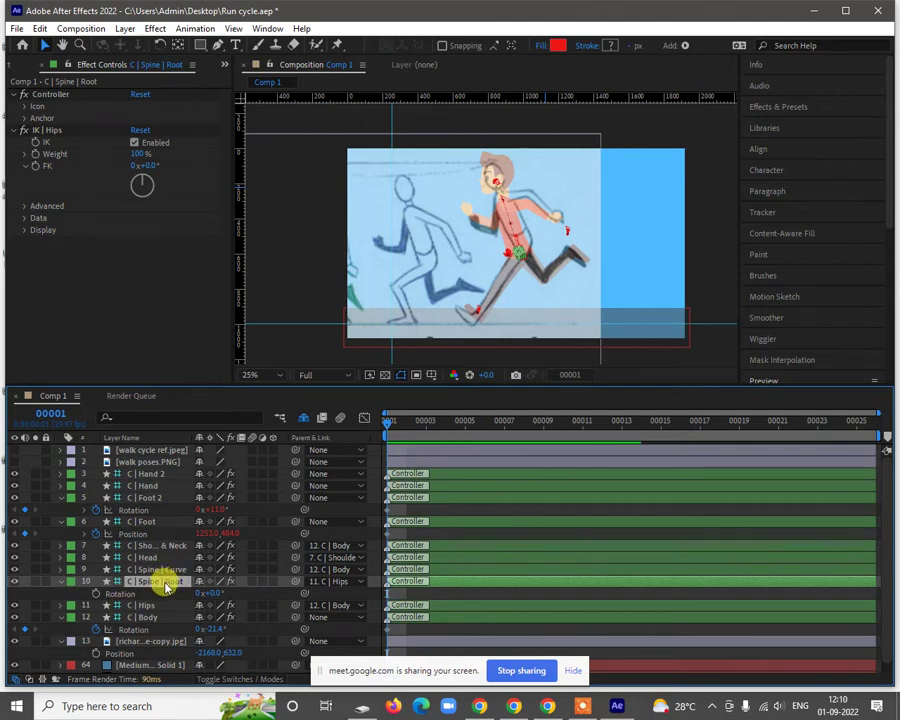
left_click(25, 206)
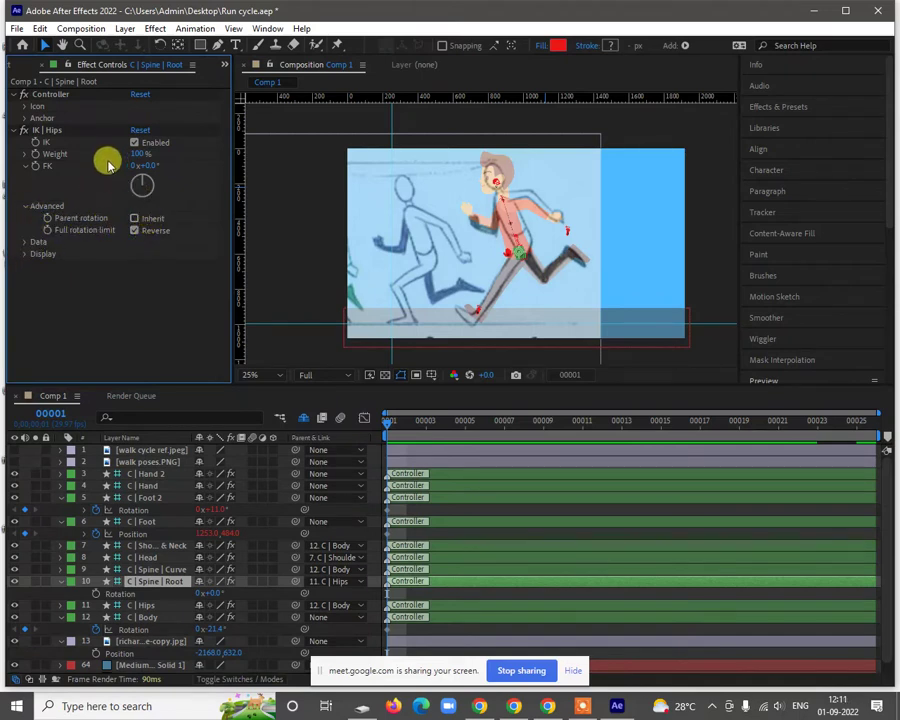
left_click(18, 134)
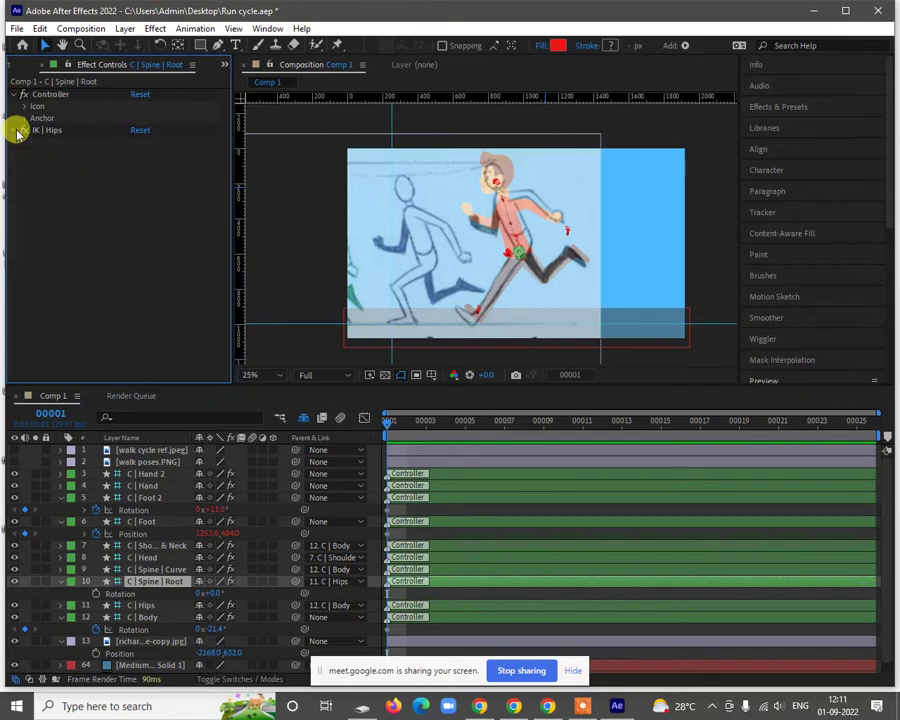
left_click(152, 617)
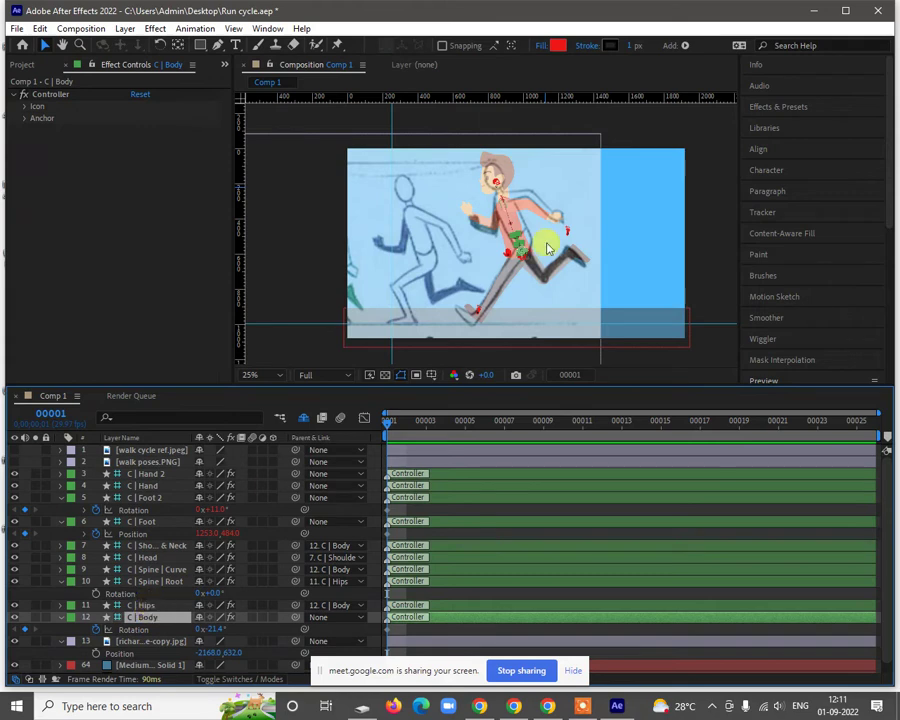
left_click(173, 571)
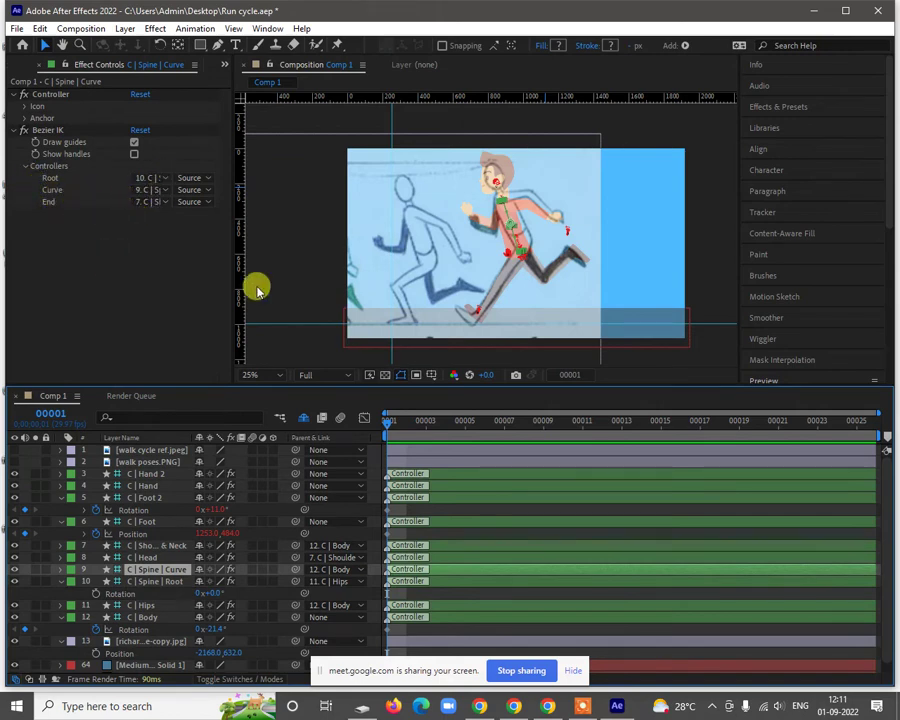
Step: Drag the spine curve controller to test bending the torso left and right
scroll(504, 236, "up", 4)
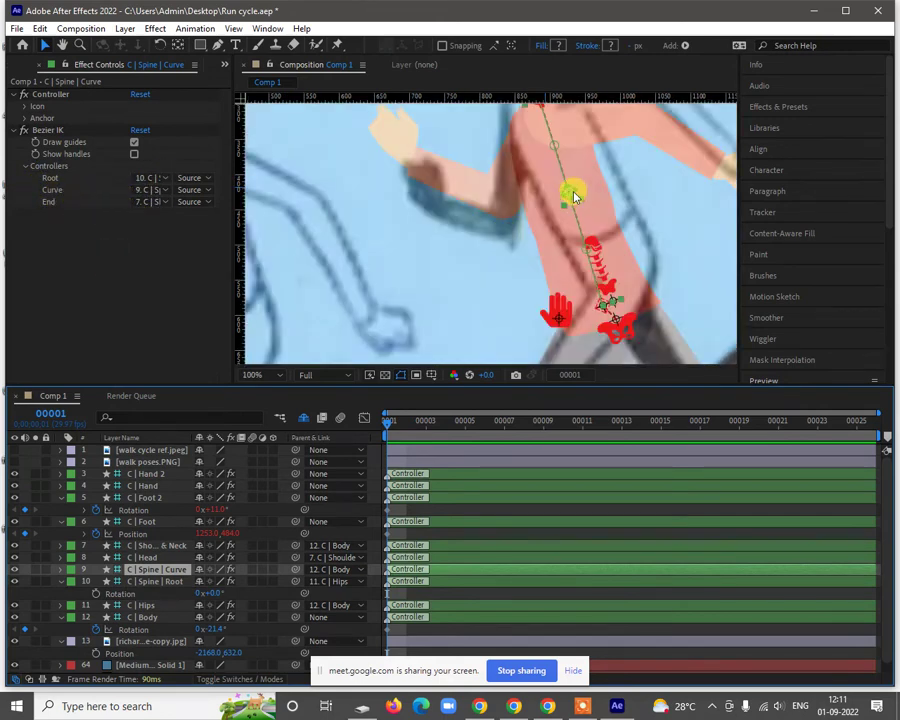
left_click_drag(573, 197, 540, 197)
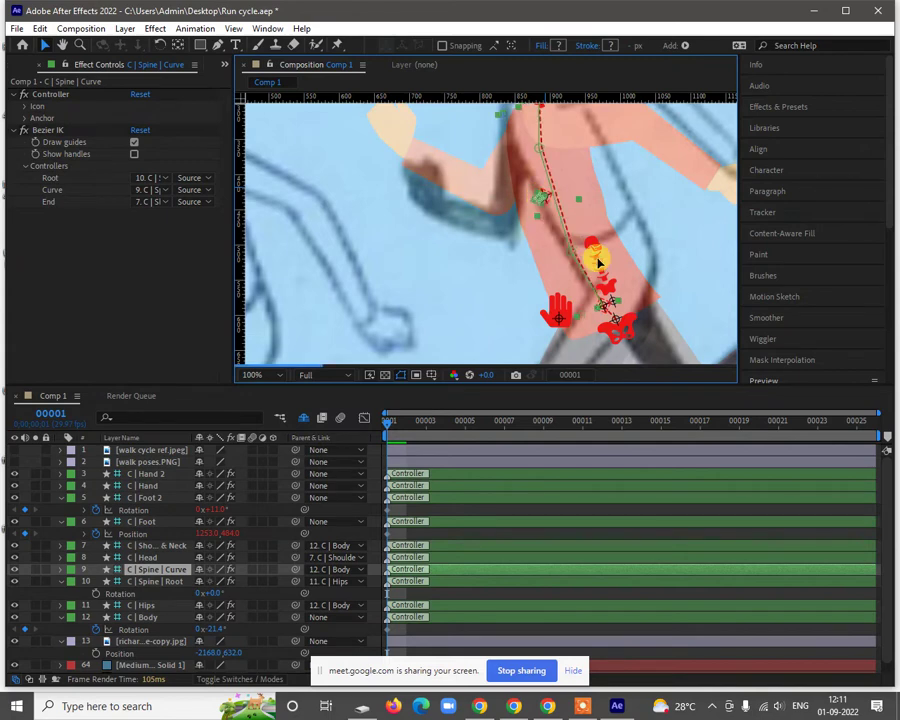
key("comma")
key("comma")
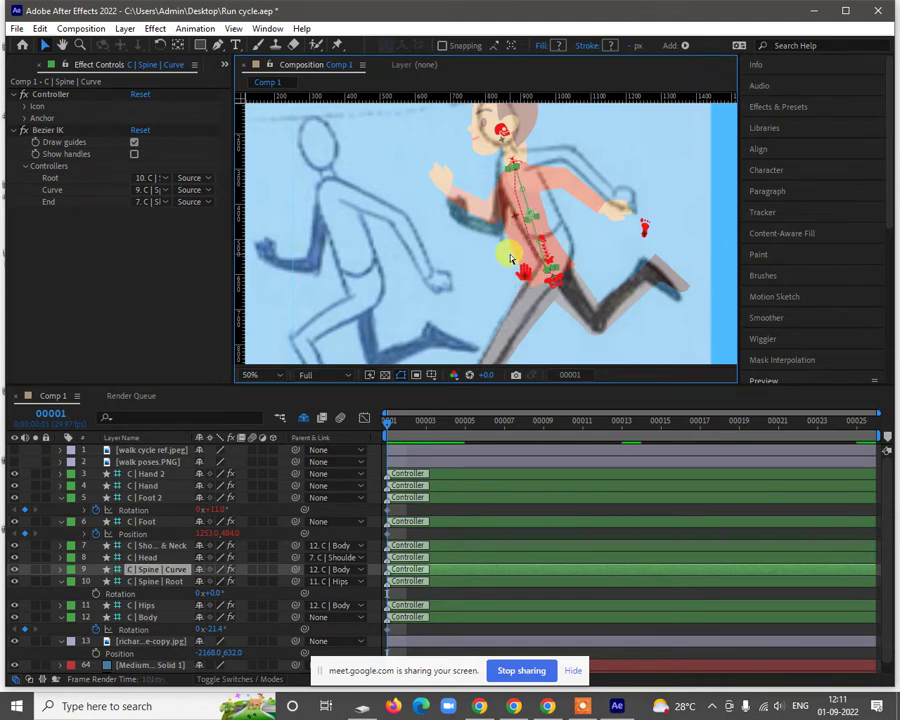
left_click_drag(510, 259, 532, 264)
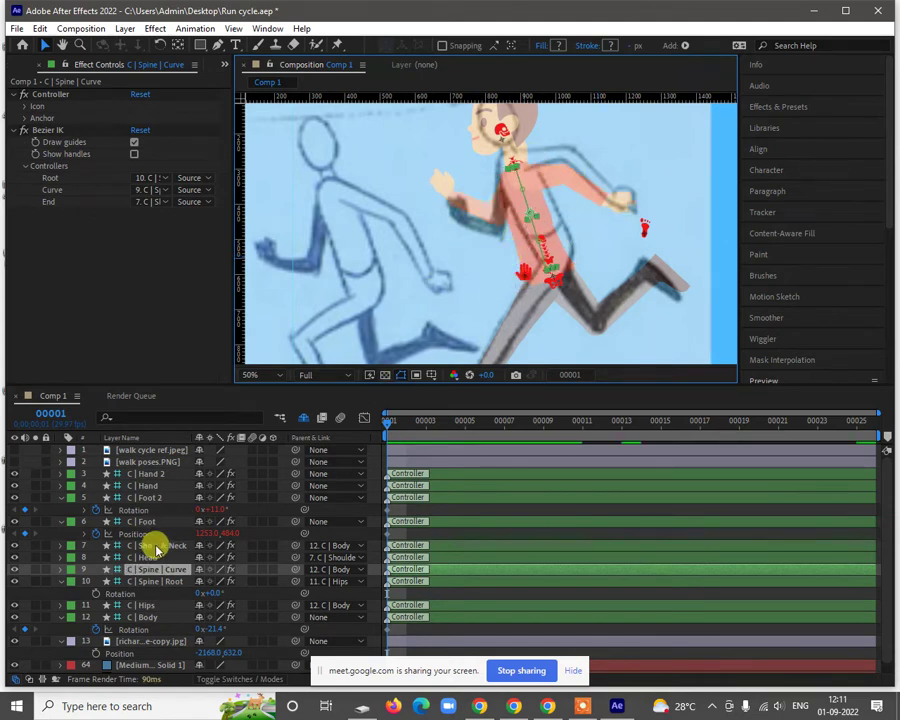
Step: Keyframe C | Spine | Curve's Position at about 28.2, −165.1 on frame 1, bowing the spine forward
key("p")
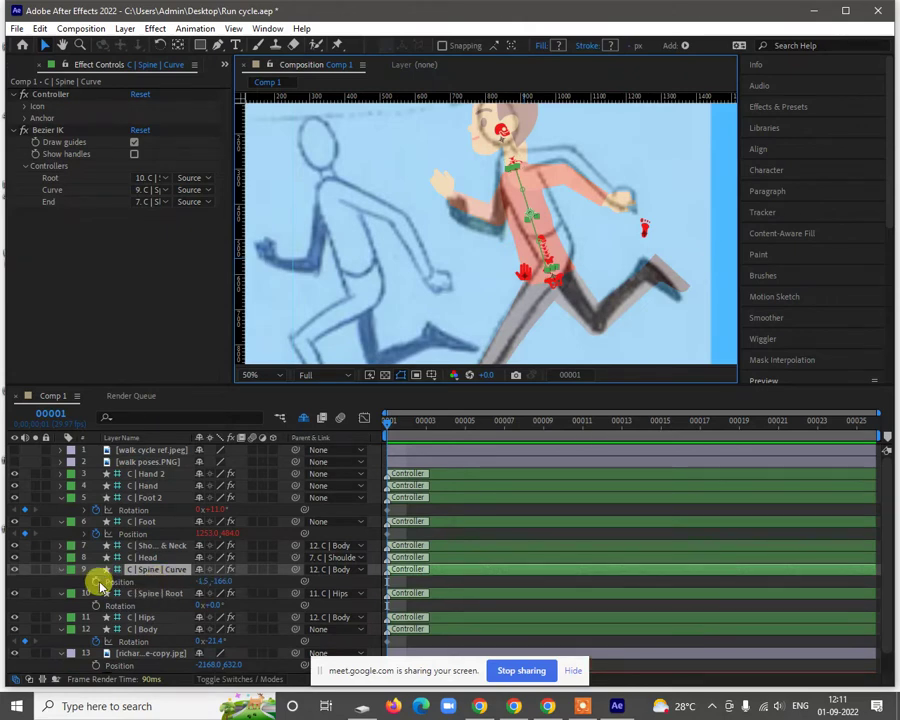
left_click(97, 582)
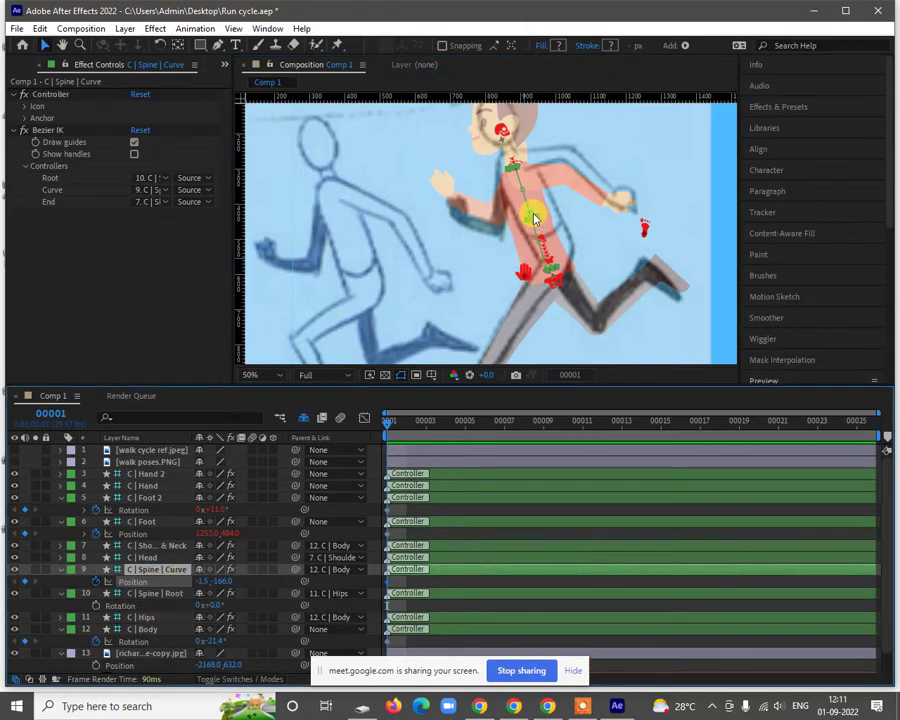
left_click_drag(540, 213, 541, 214)
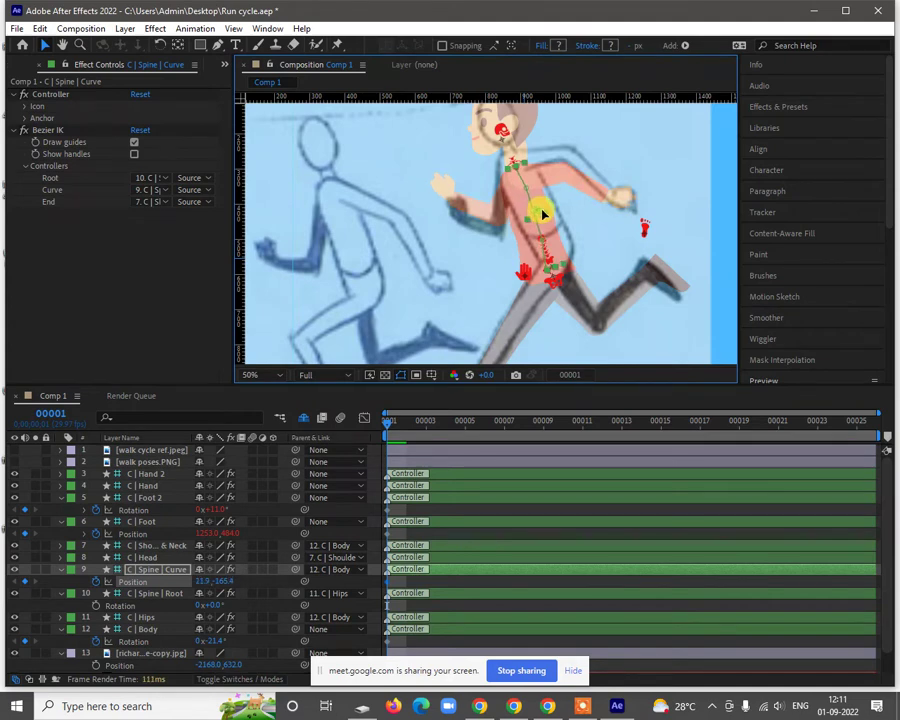
left_click_drag(543, 213, 540, 280)
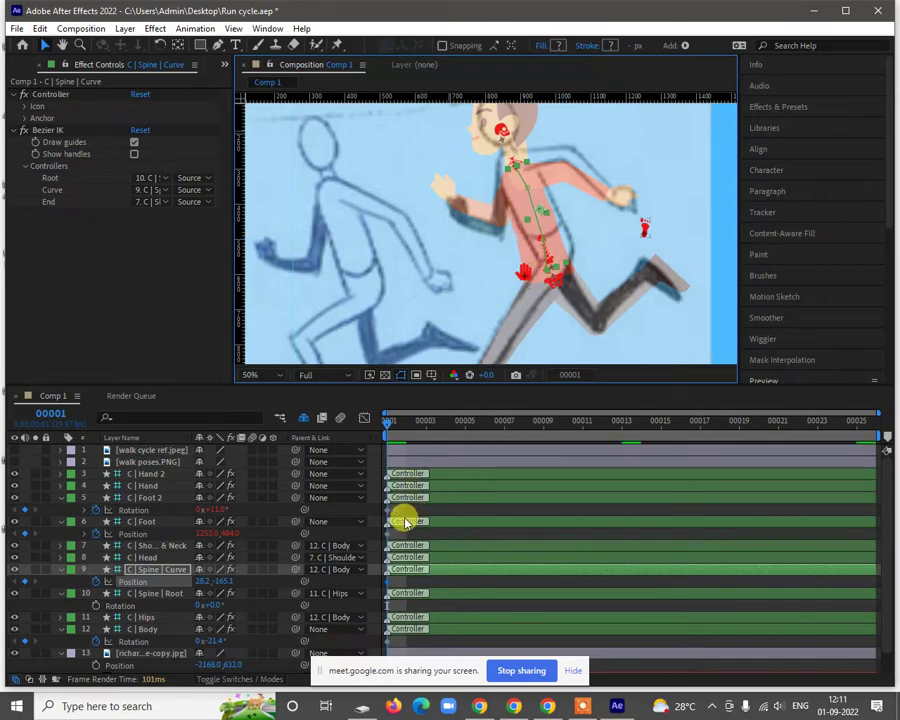
left_click(150, 474)
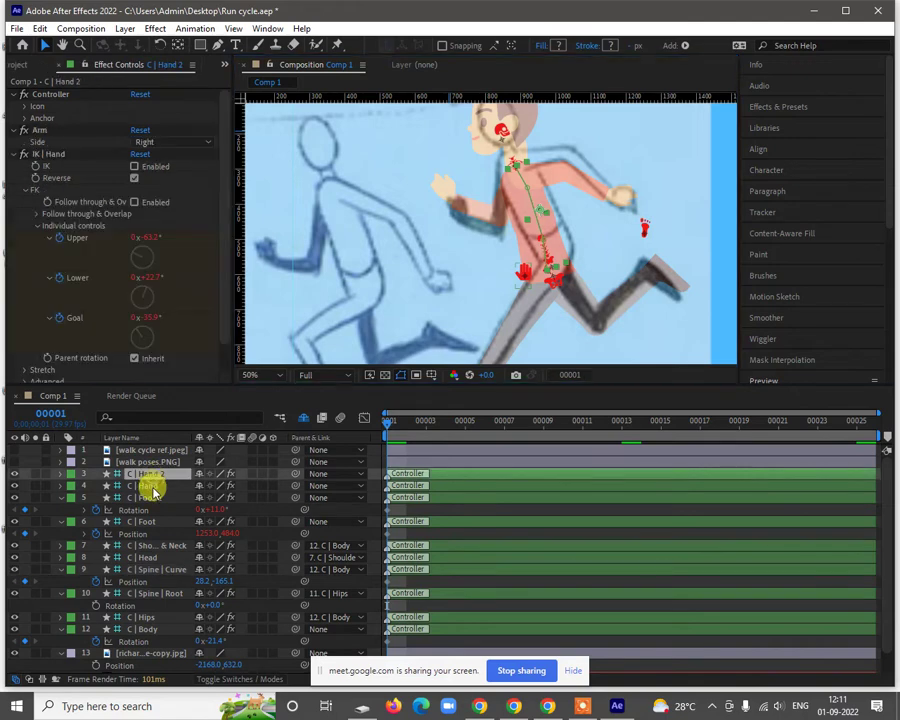
Step: Select controller layers 3–12 at frame 13 and show their keyframes, undoing an accidental layer duplicate
left_click(151, 629, "shift")
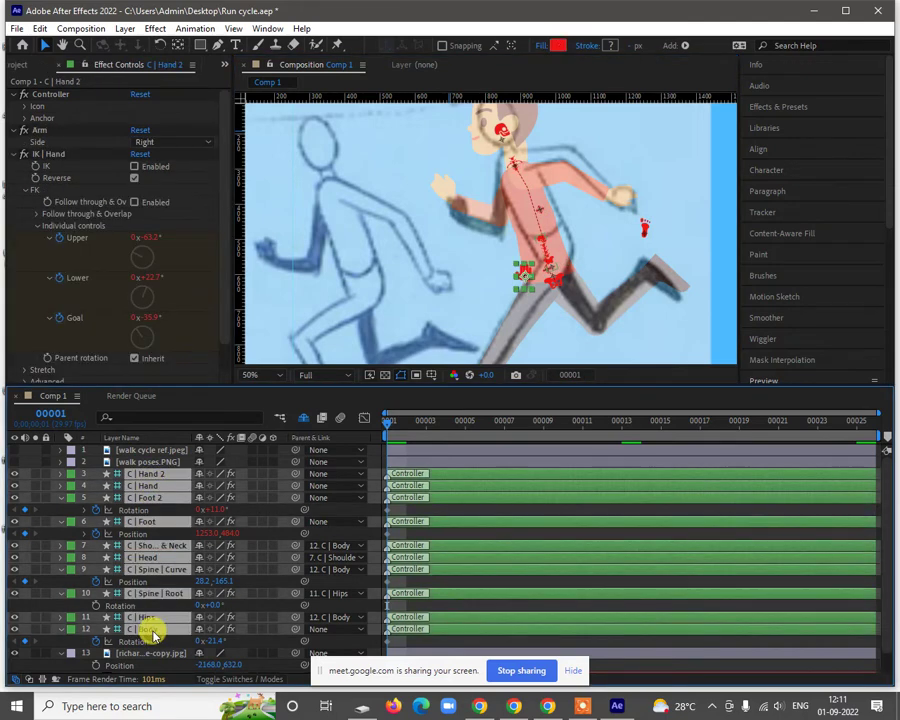
left_click(563, 426)
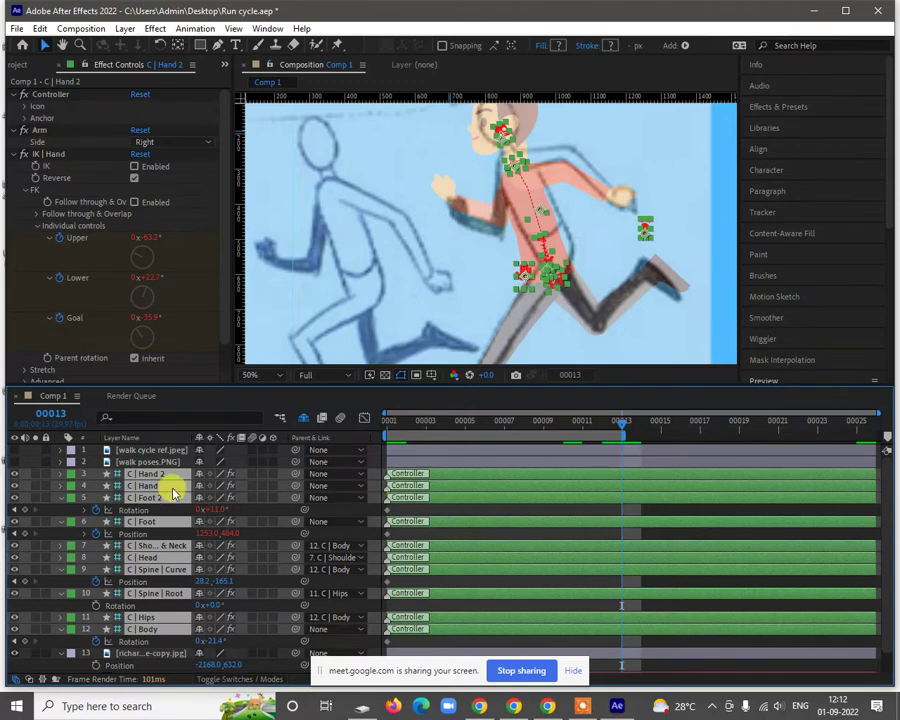
key("e")
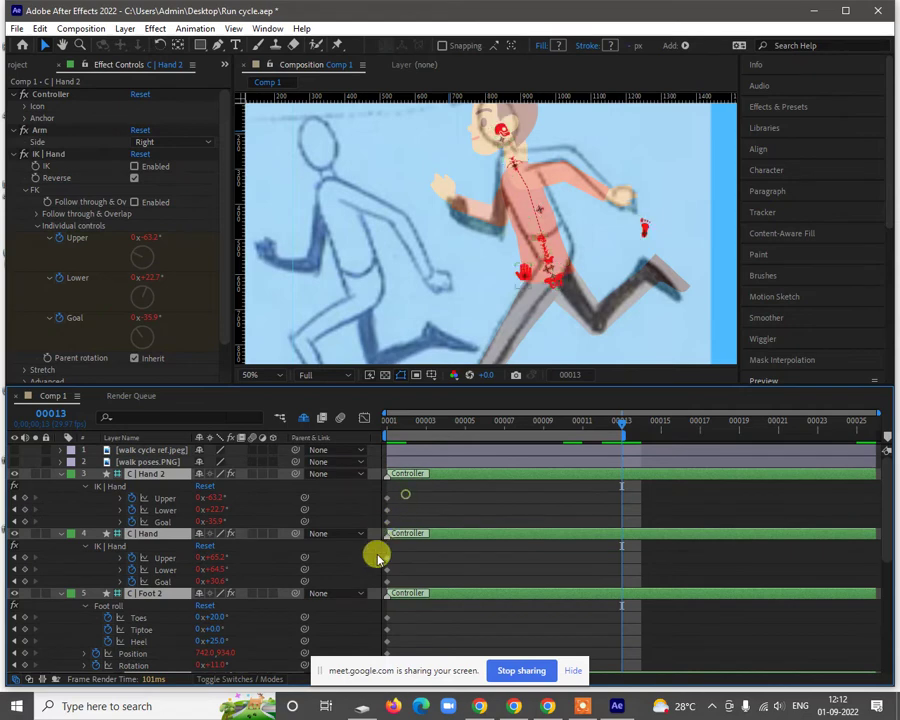
left_click_drag(378, 558, 394, 636)
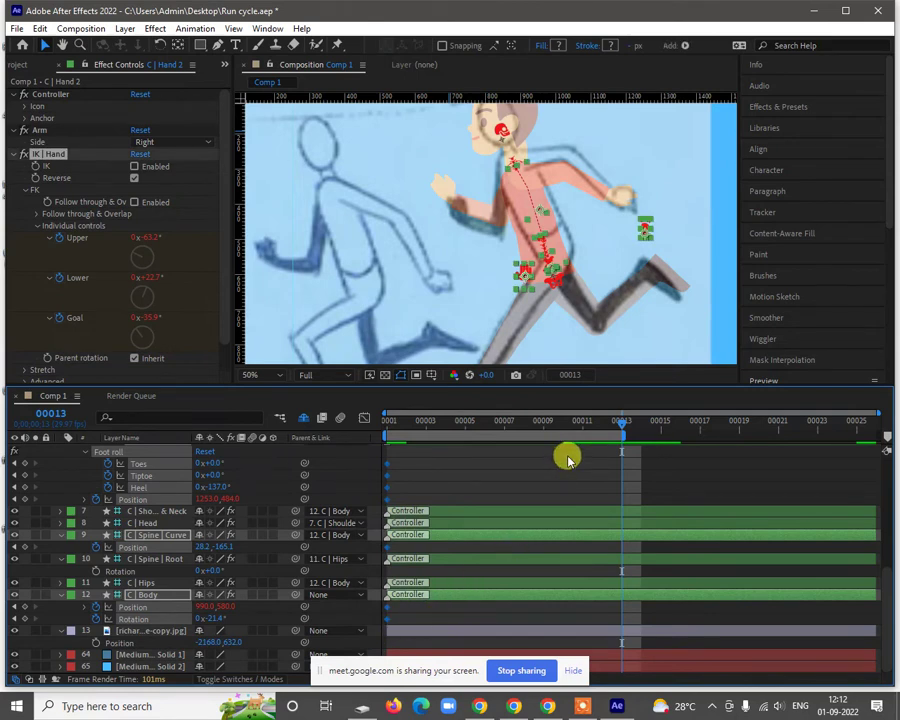
key("ctrl+d")
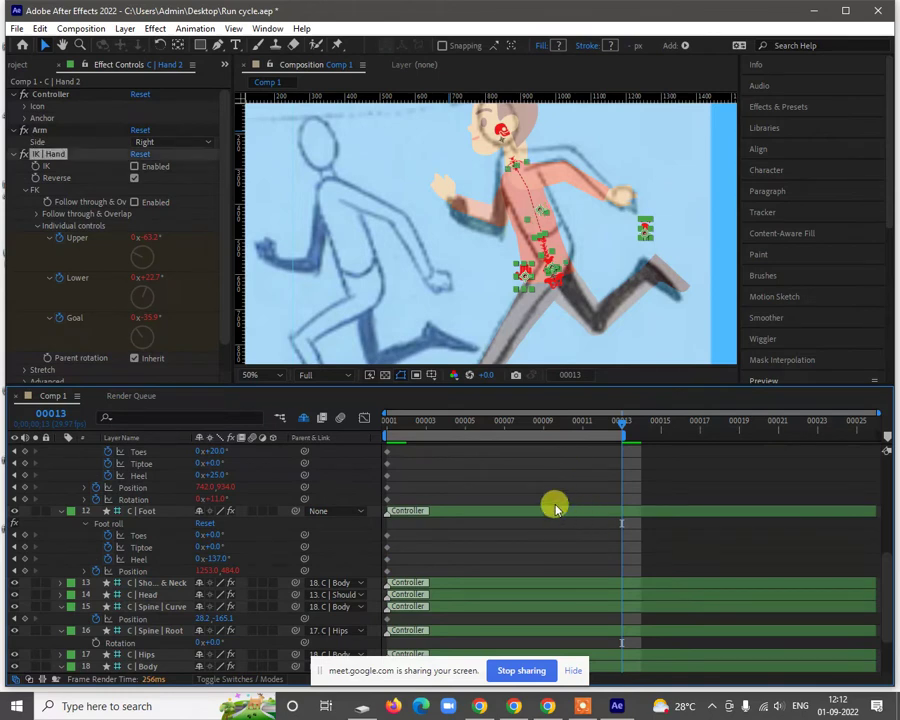
key("ctrl+z")
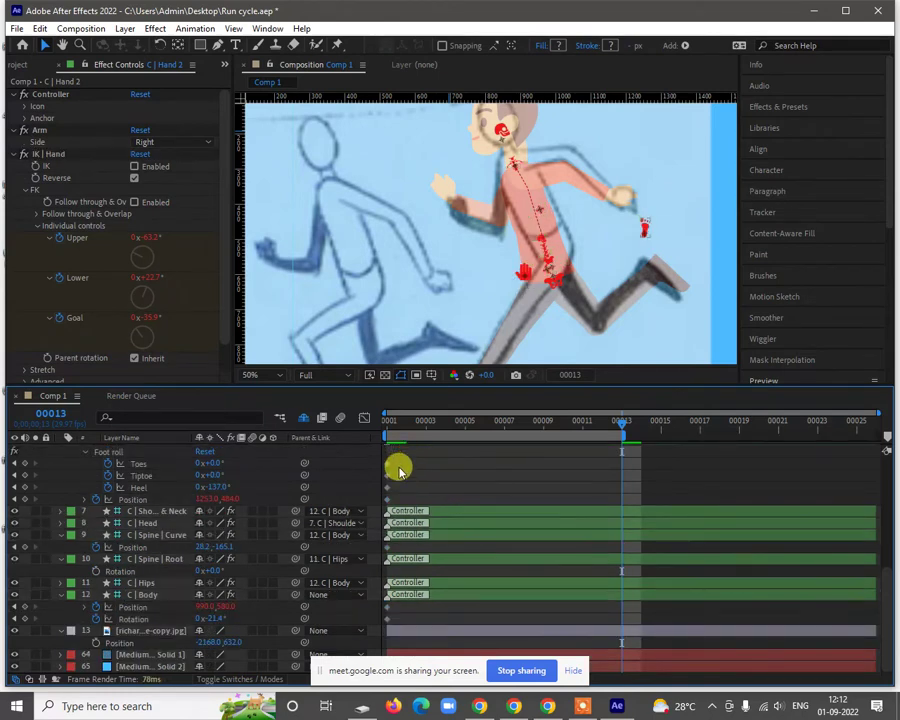
left_click(378, 496)
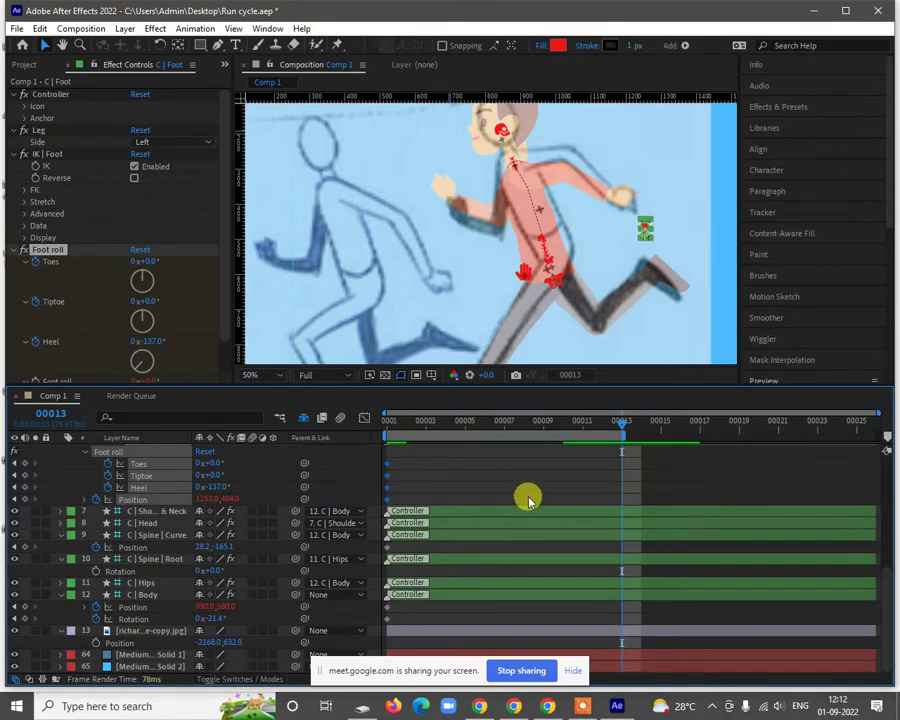
Step: Select the Shoulders & Neck, Spine Curve and Body controller layers
left_click(427, 519)
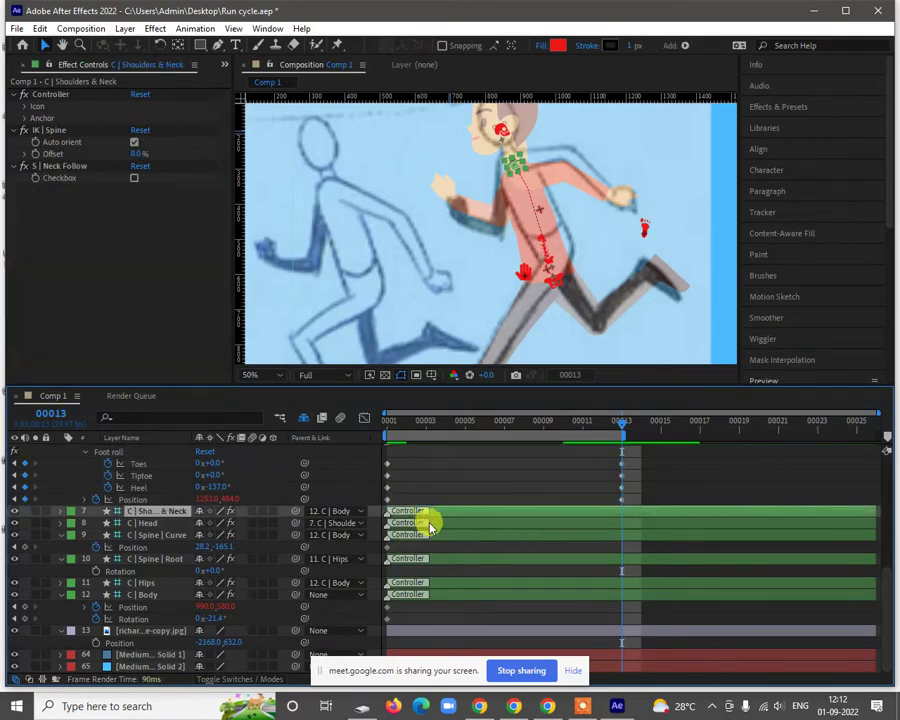
left_click(452, 528, "ctrl")
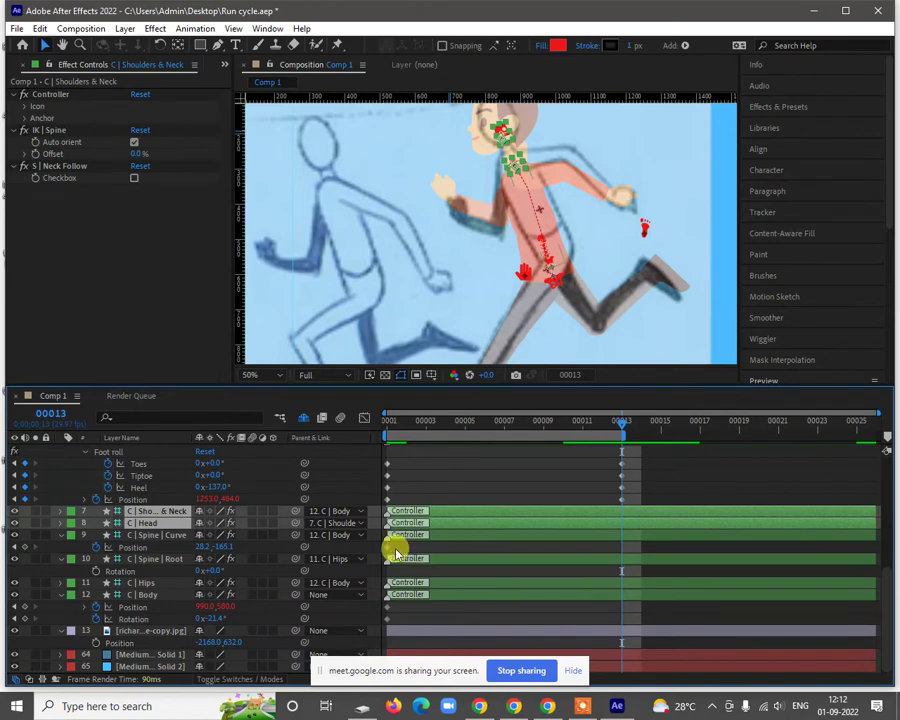
key("ctrl+Down")
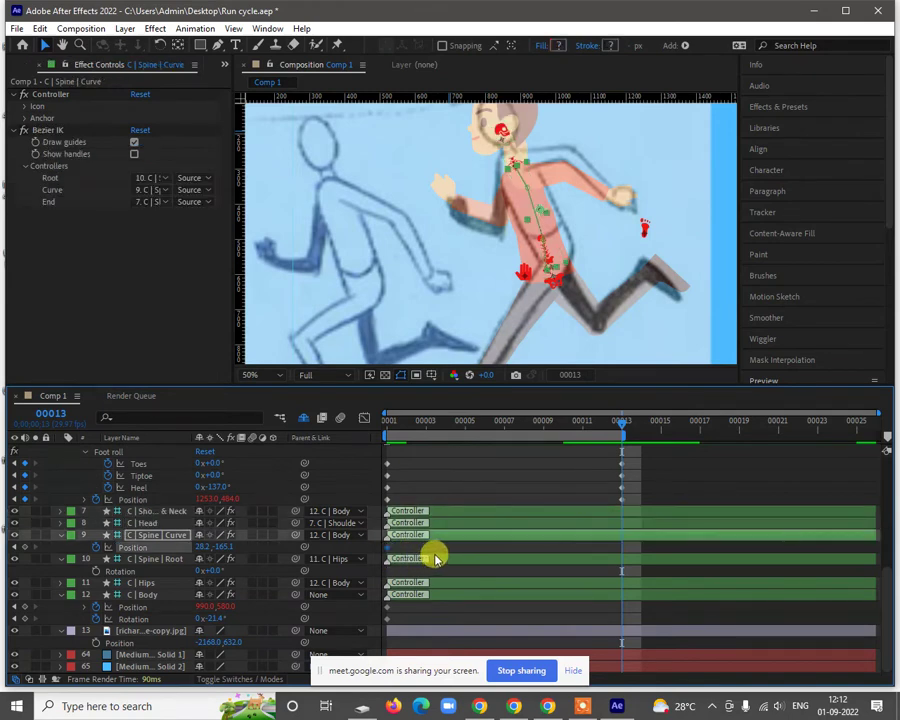
left_click(392, 618)
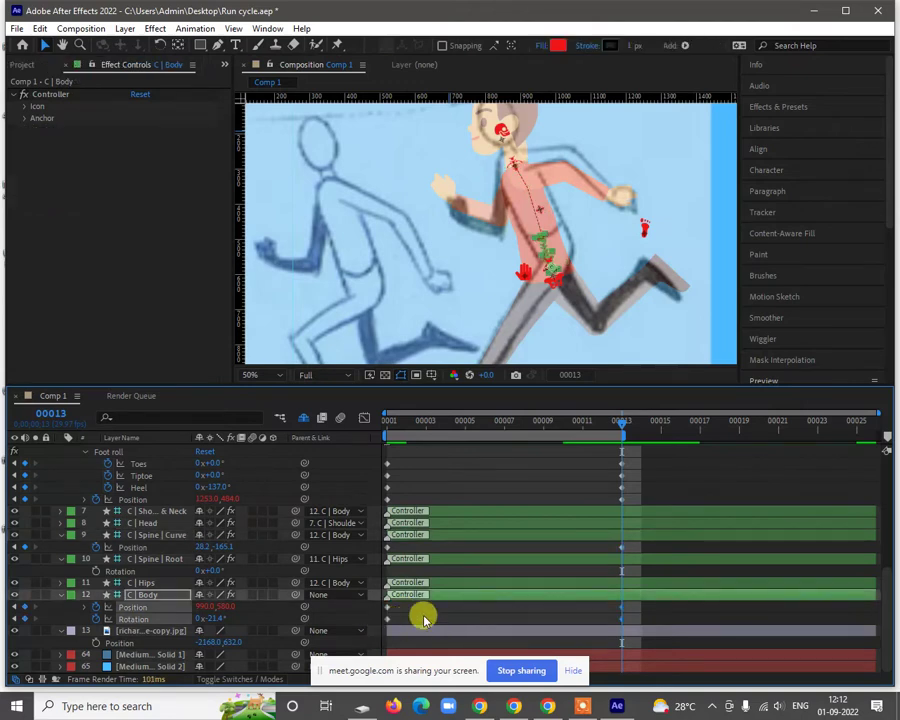
scroll(443, 522, "up", 3)
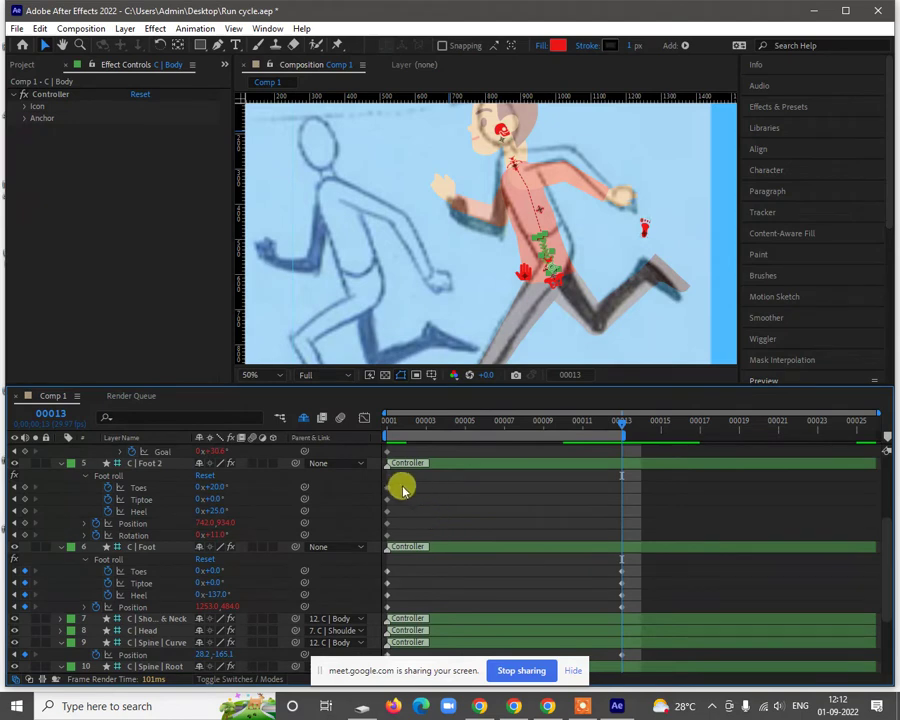
Step: Copy C | Hand 2's Upper, Lower and Goal keyframes from frame 0 and paste them at frame 13
left_click_drag(398, 484, 382, 537)
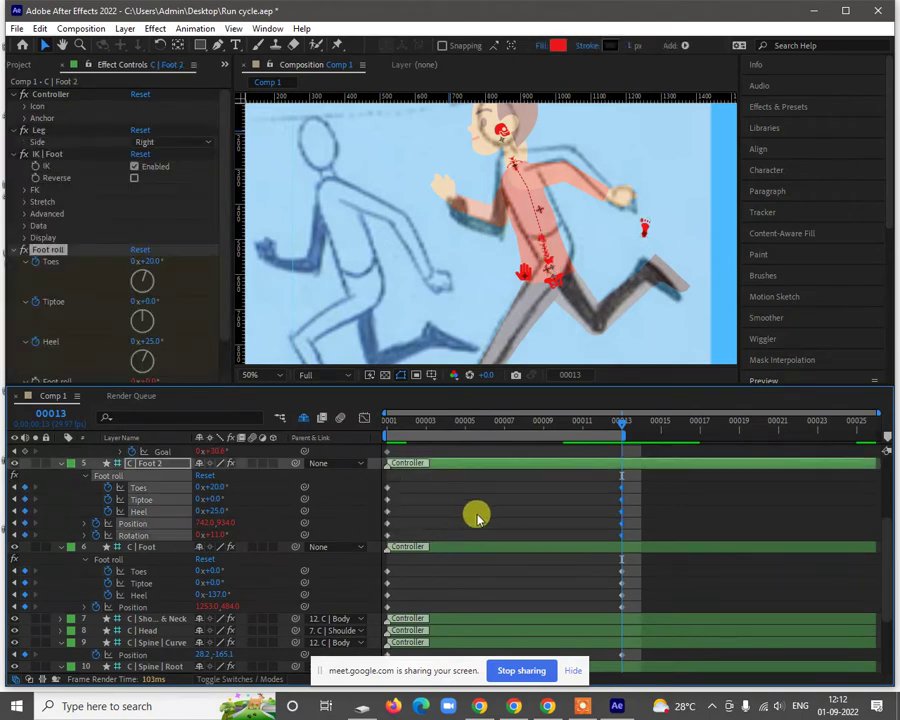
scroll(476, 516, "up", 2)
left_click_drag(396, 496, 383, 526)
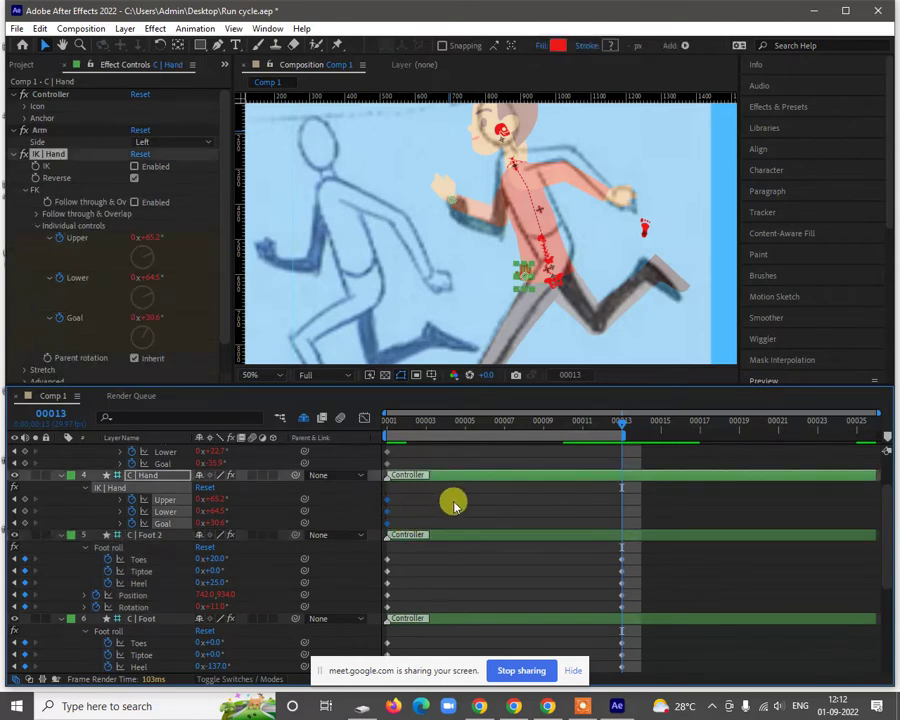
scroll(430, 498, "up", 2)
left_click_drag(401, 497, 426, 530)
key("ctrl+c")
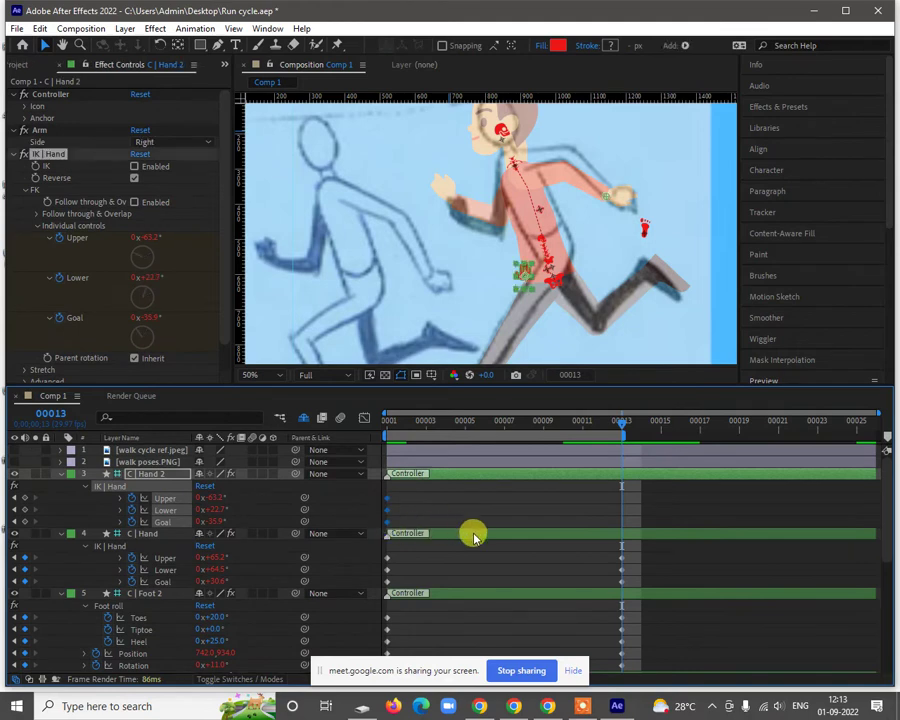
key("ctrl+v")
scroll(492, 541, "down", 8)
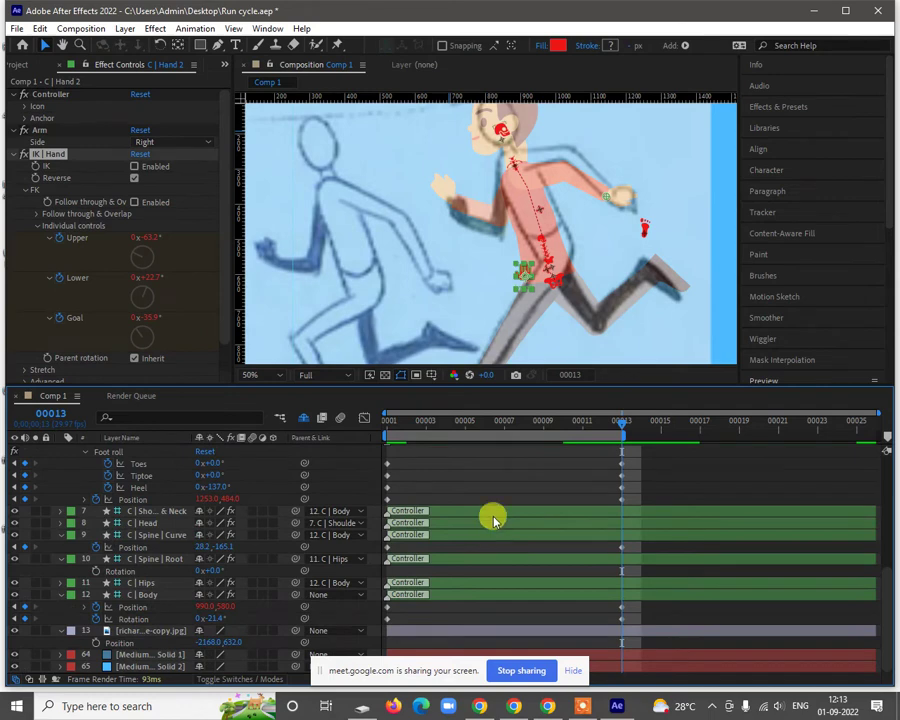
Step: Select the Shoulders & Neck, Head, Spine Curve and Spine Root layers, then clear the selection
left_click(488, 529)
left_click(488, 535, "shift")
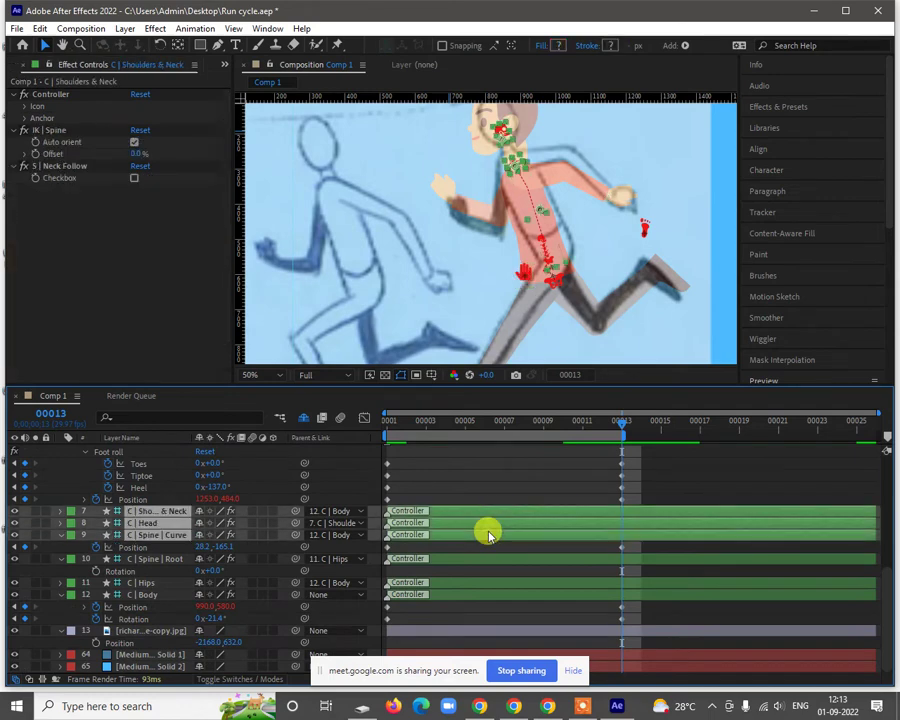
key("ctrl+shift+Down")
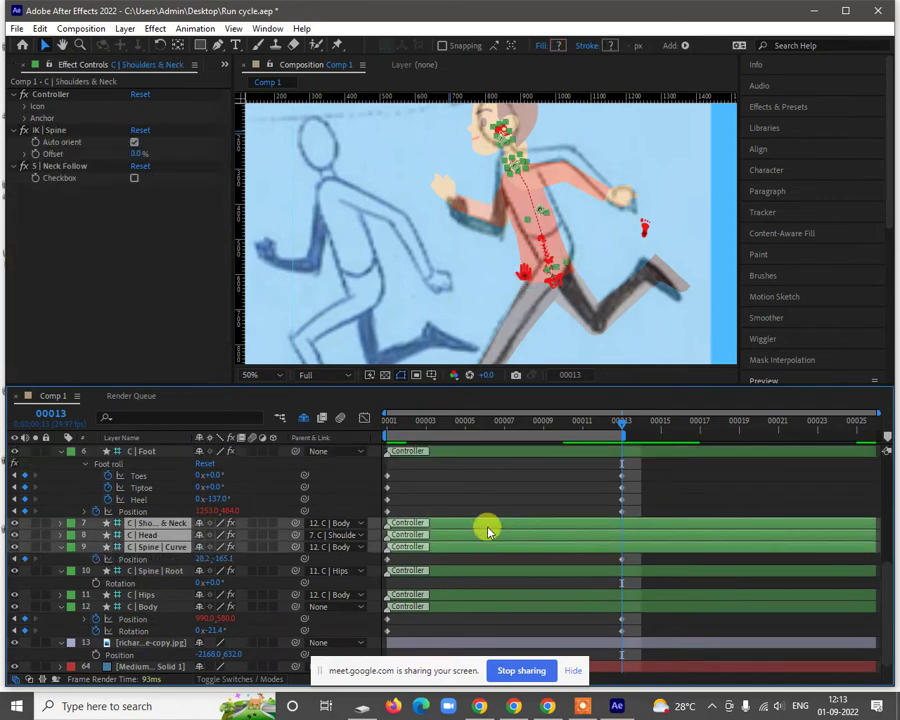
left_click(482, 474)
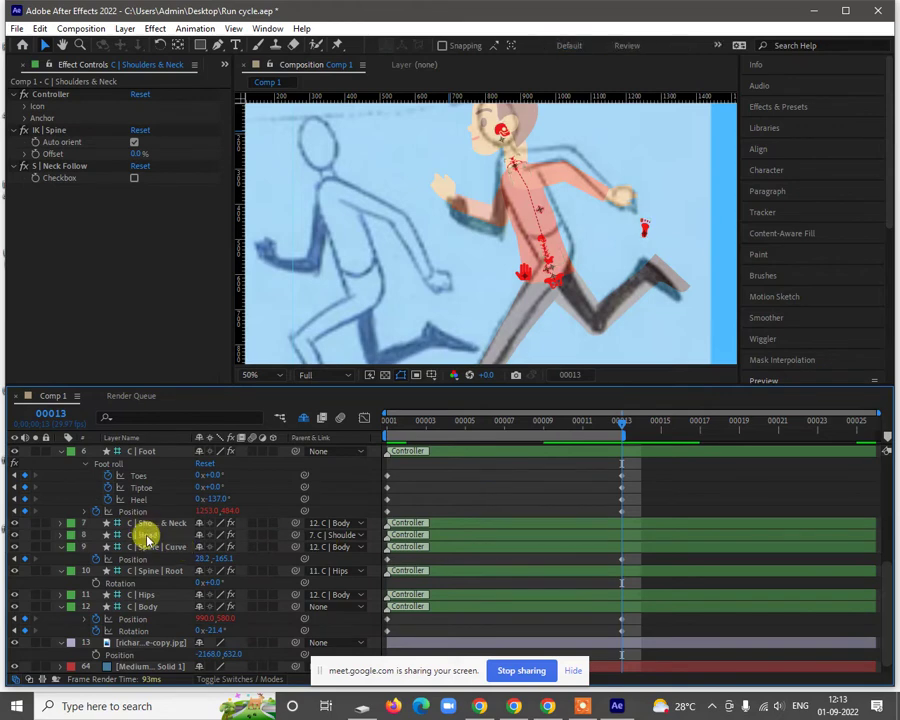
Step: Zoom in on the head and scrub C | Head's Rotation to key a slight tilt at frame 13
left_click(147, 537)
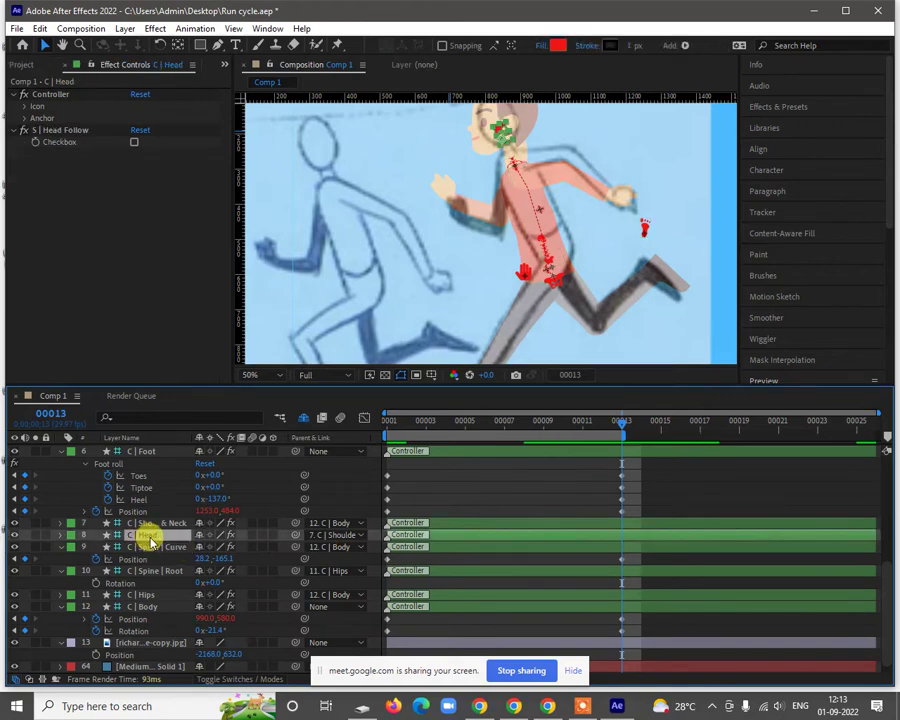
key("r")
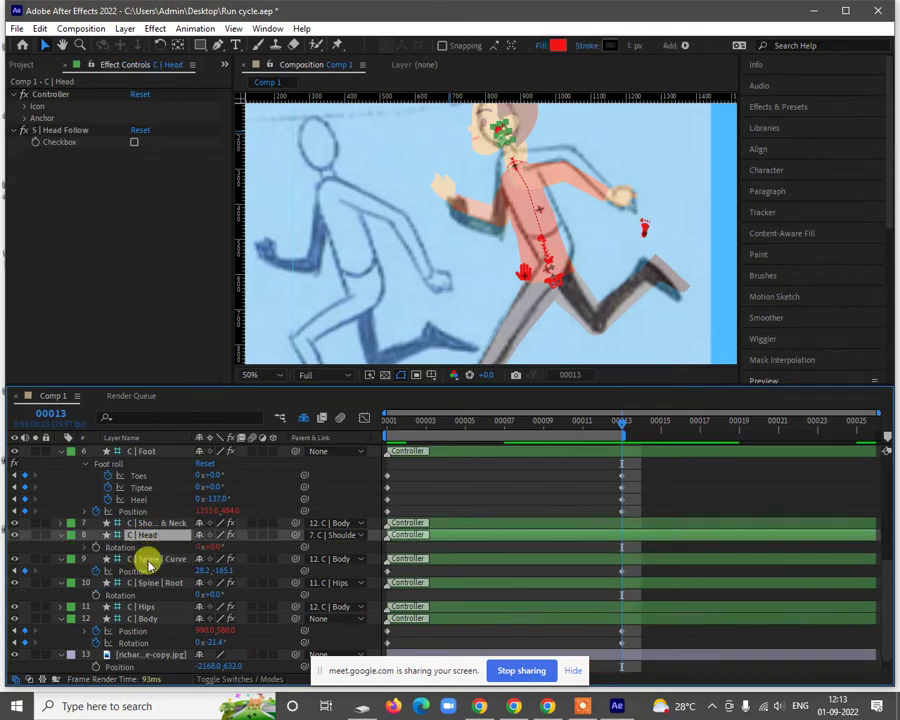
left_click(98, 551)
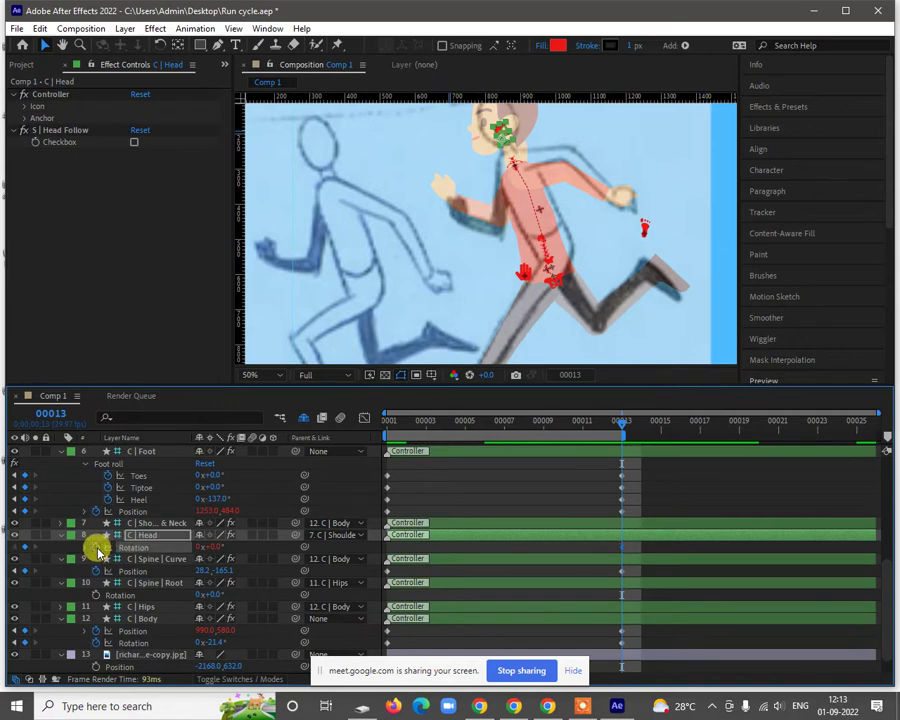
scroll(455, 215, "down", 2)
scroll(492, 171, "up", 2)
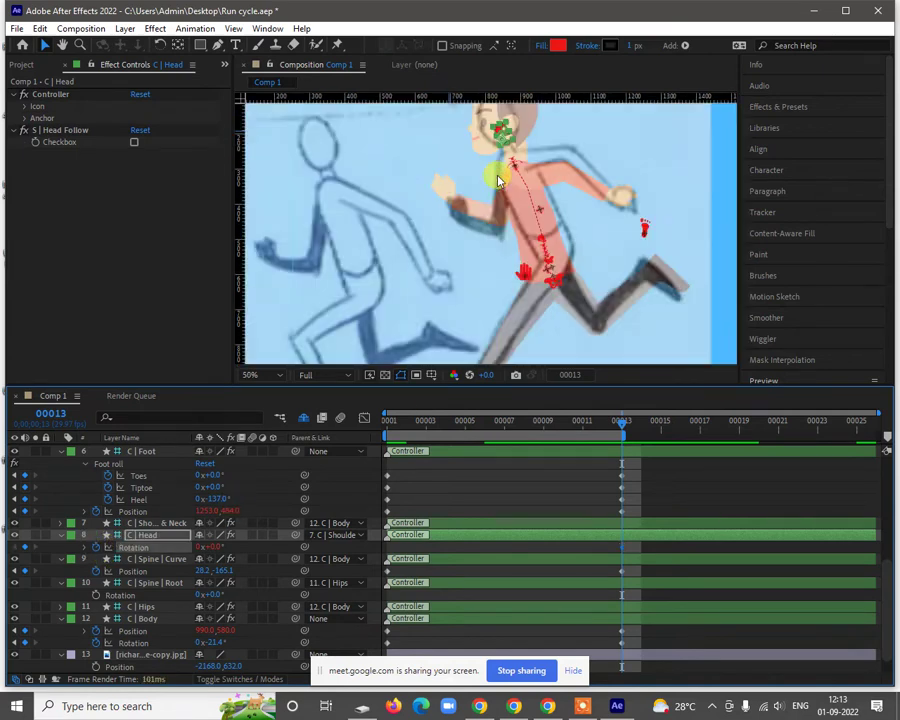
scroll(500, 174, "up", 2)
left_click_drag(524, 234, 517, 360)
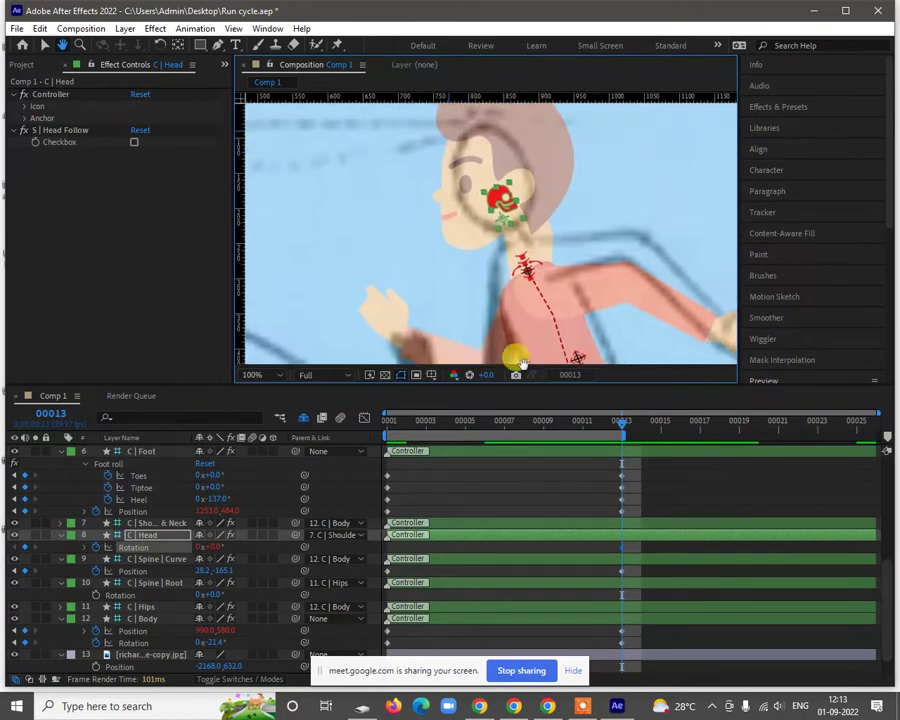
key("v")
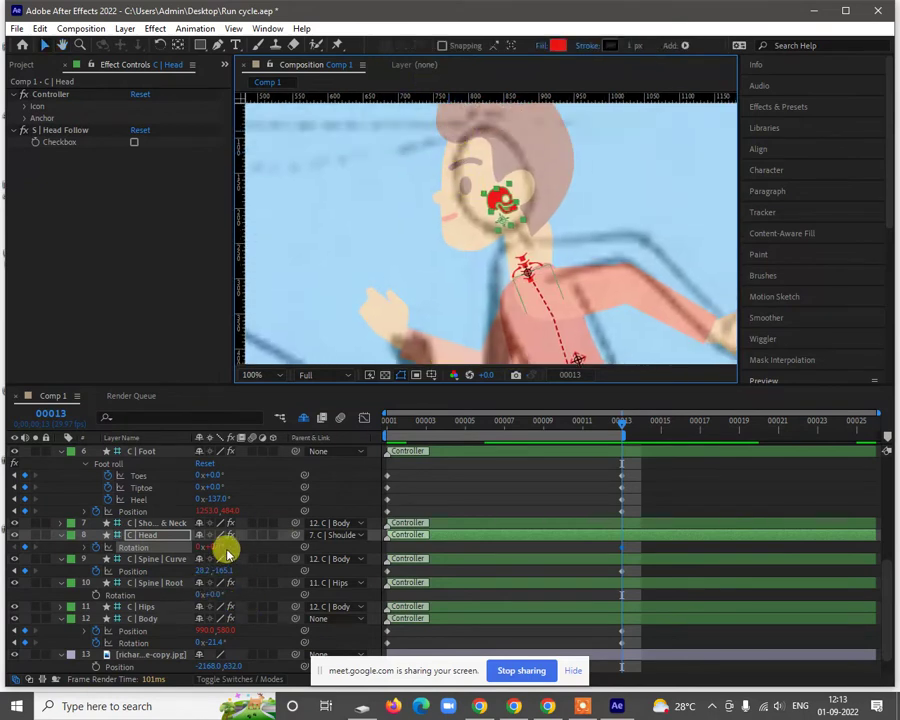
left_click_drag(227, 551, 438, 263)
scroll(487, 200, "down", 2)
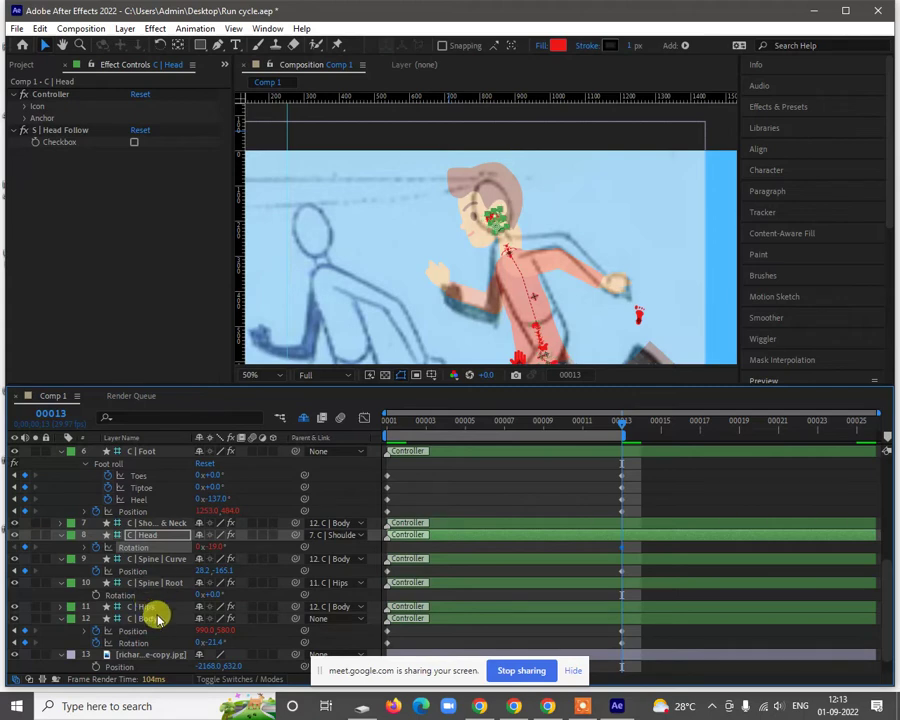
Step: Twirl closed C | Hand 2, C | Hand, C | Foot 2 and C | Foot in the timeline
scroll(157, 618, "down", 1)
scroll(157, 618, "up", 6)
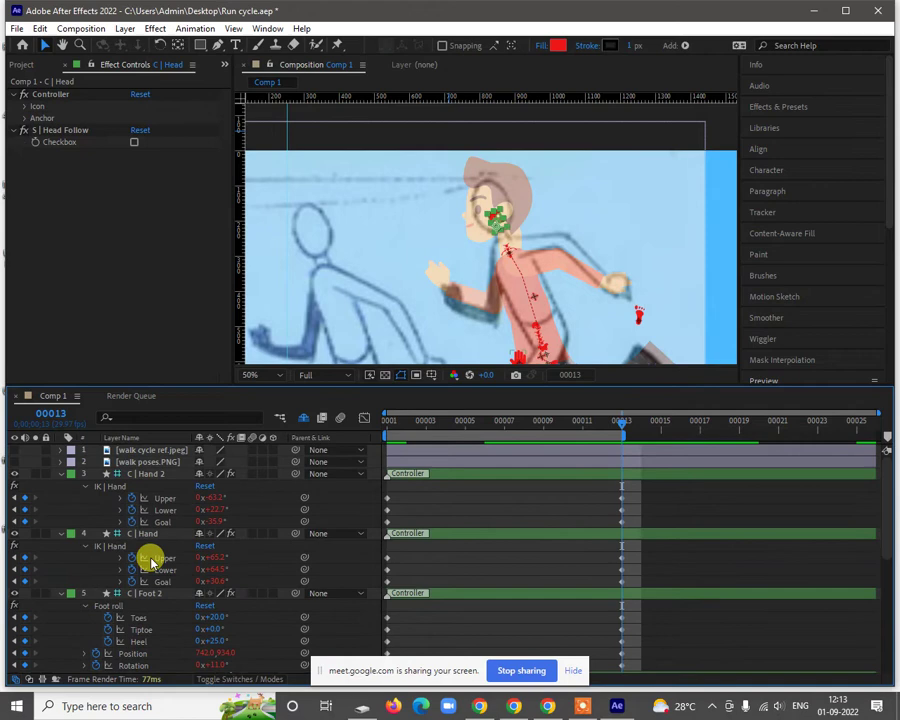
left_click(61, 474)
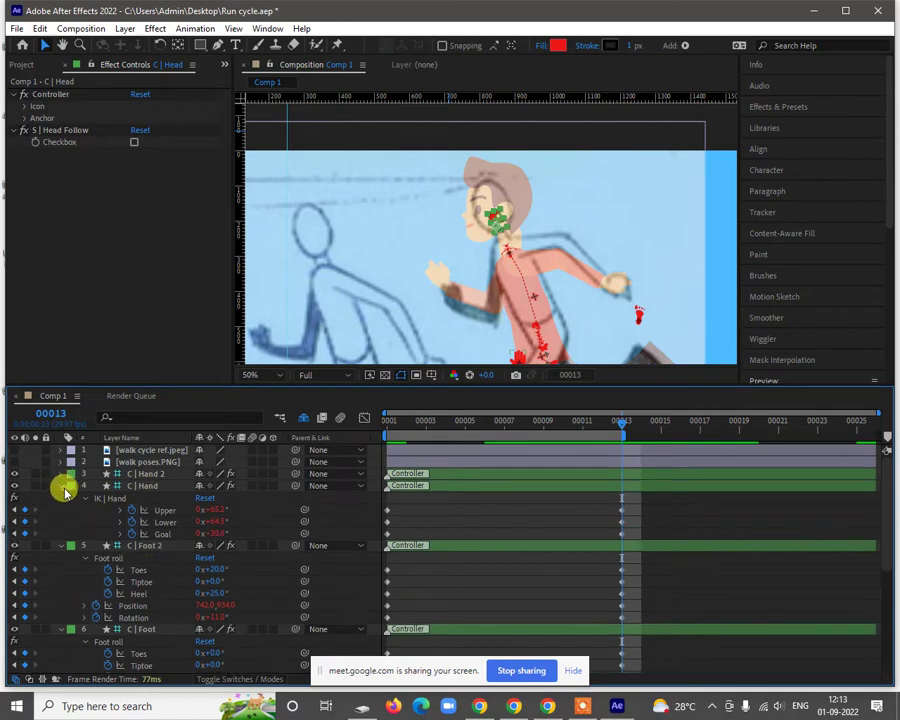
left_click(61, 486)
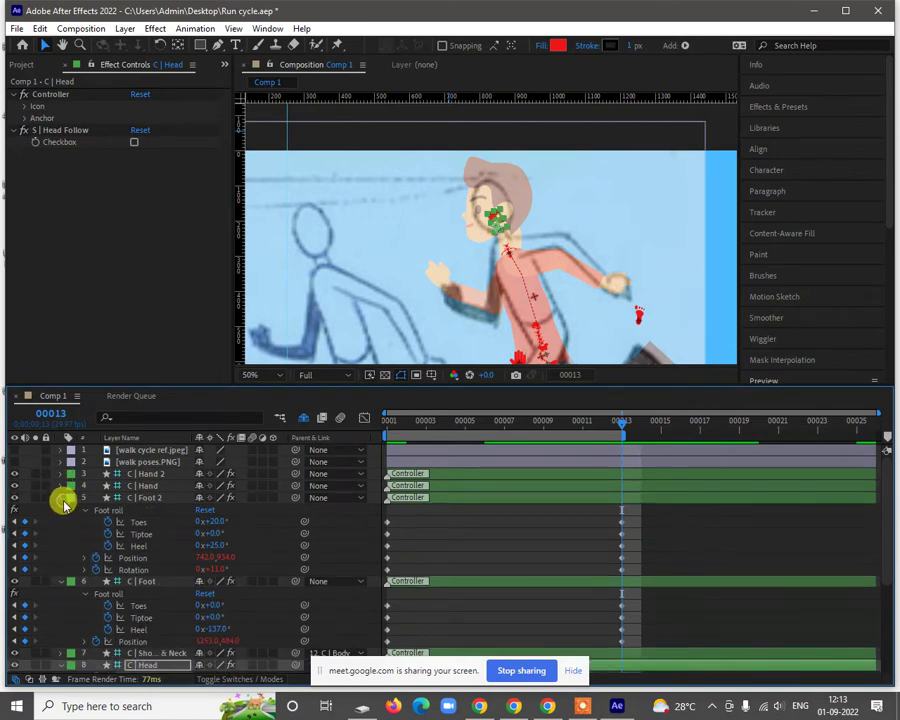
left_click(61, 498)
left_click(61, 510)
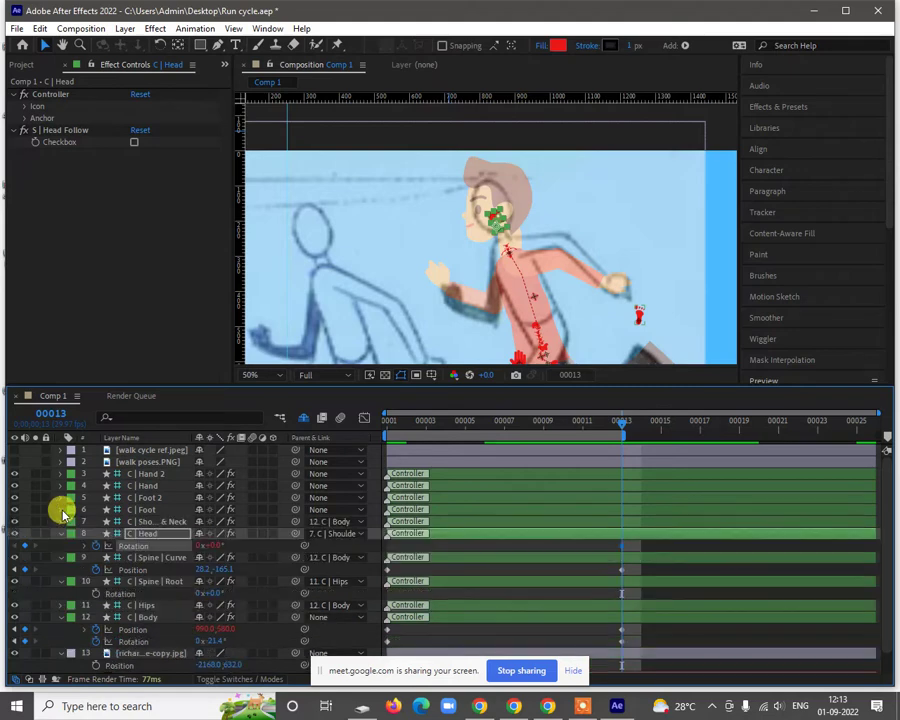
scroll(160, 600, "down", 1)
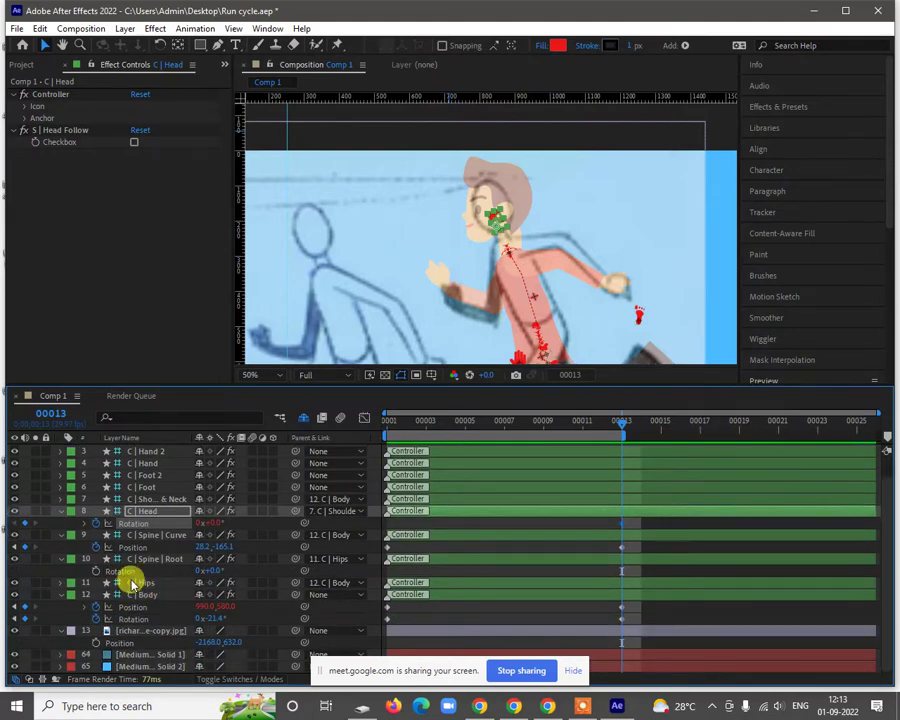
Step: Key C | Shoulders & Neck's Rotation at −23° on frame 13
left_click(163, 535)
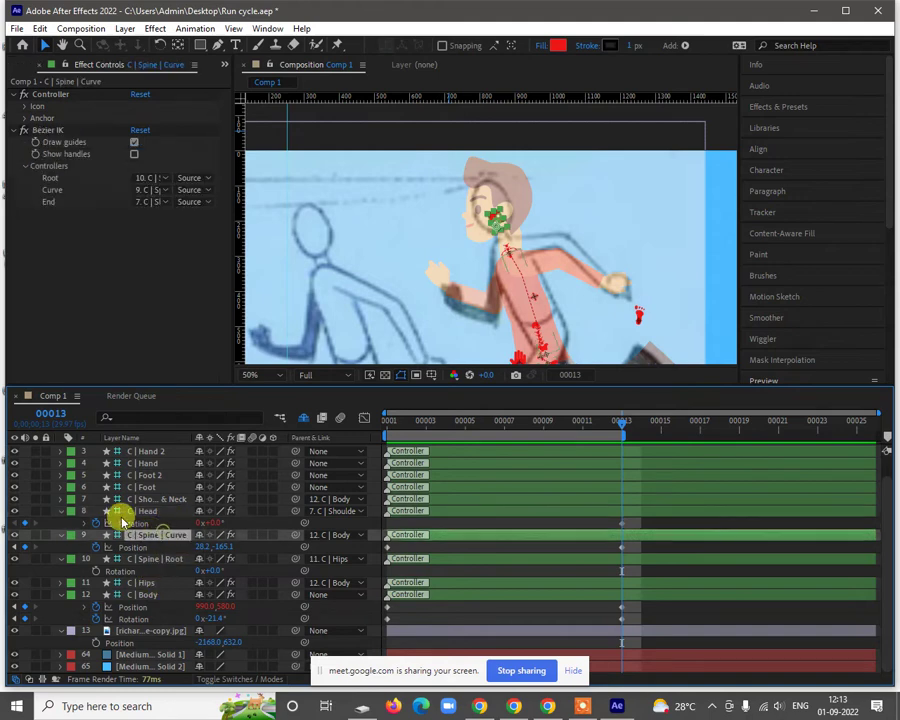
left_click(160, 499)
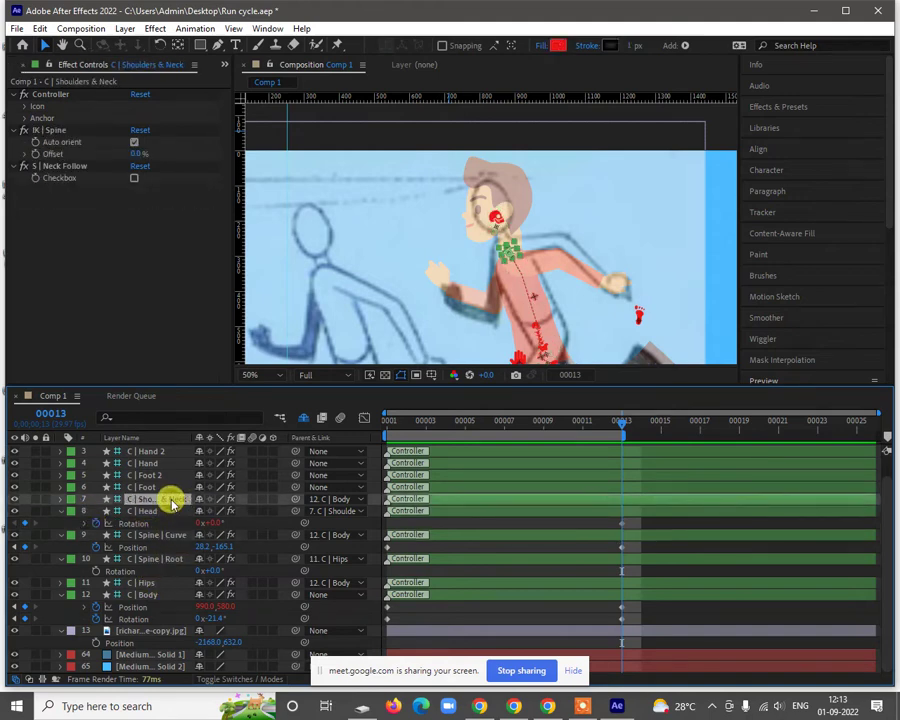
key("u")
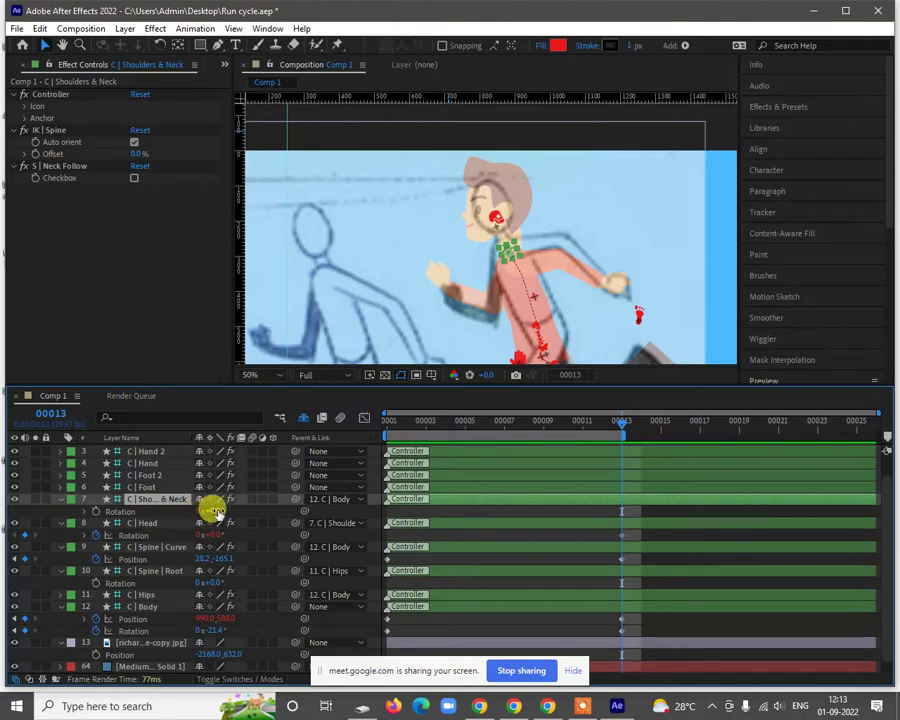
left_click(207, 511)
left_click_drag(203, 512, 181, 531)
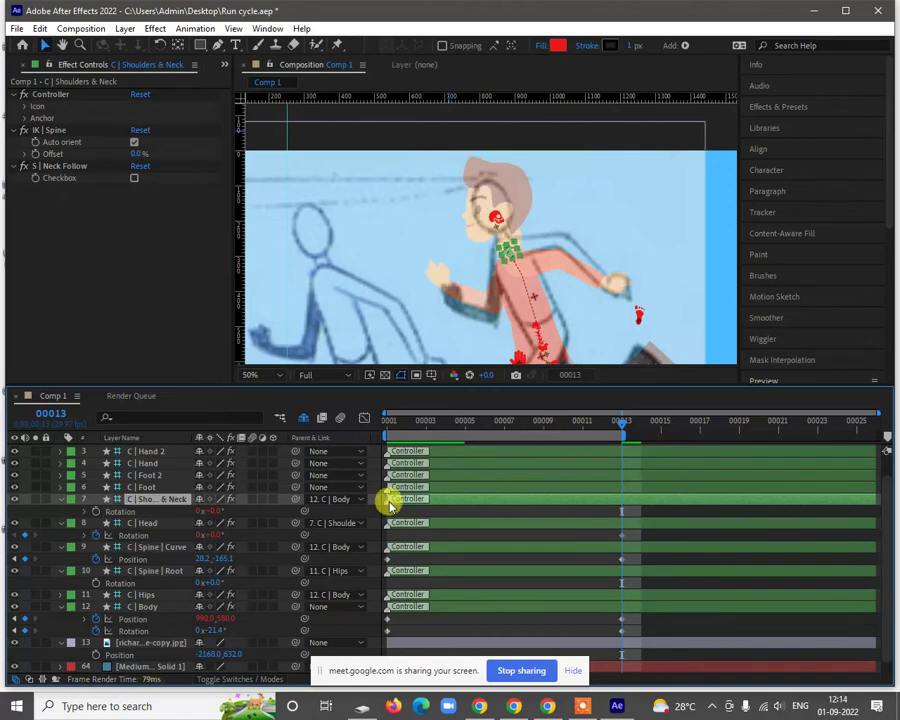
left_click(94, 513)
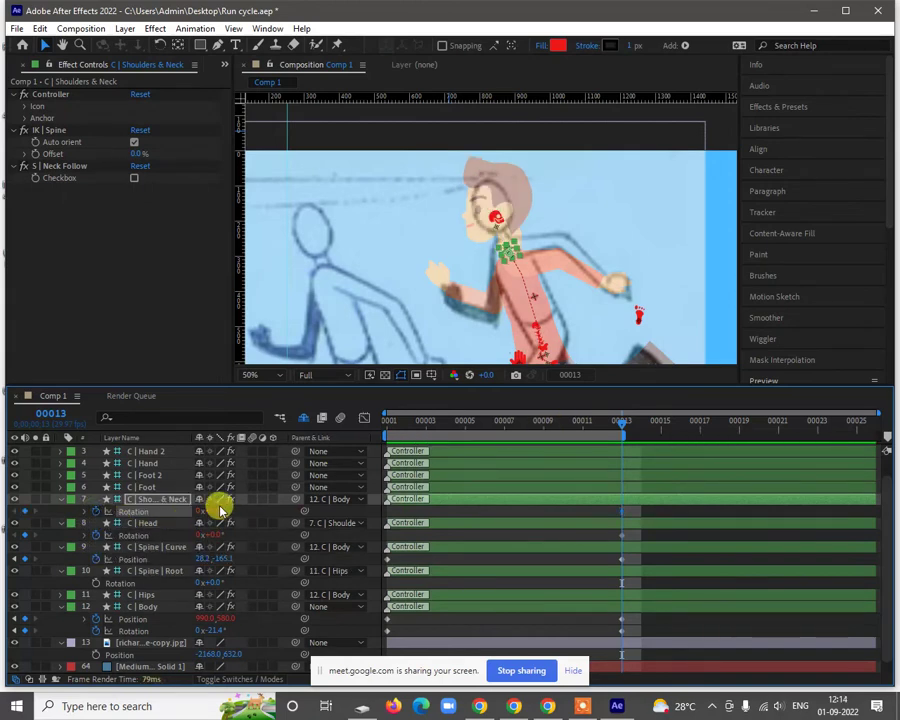
left_click_drag(204, 509, 201, 511)
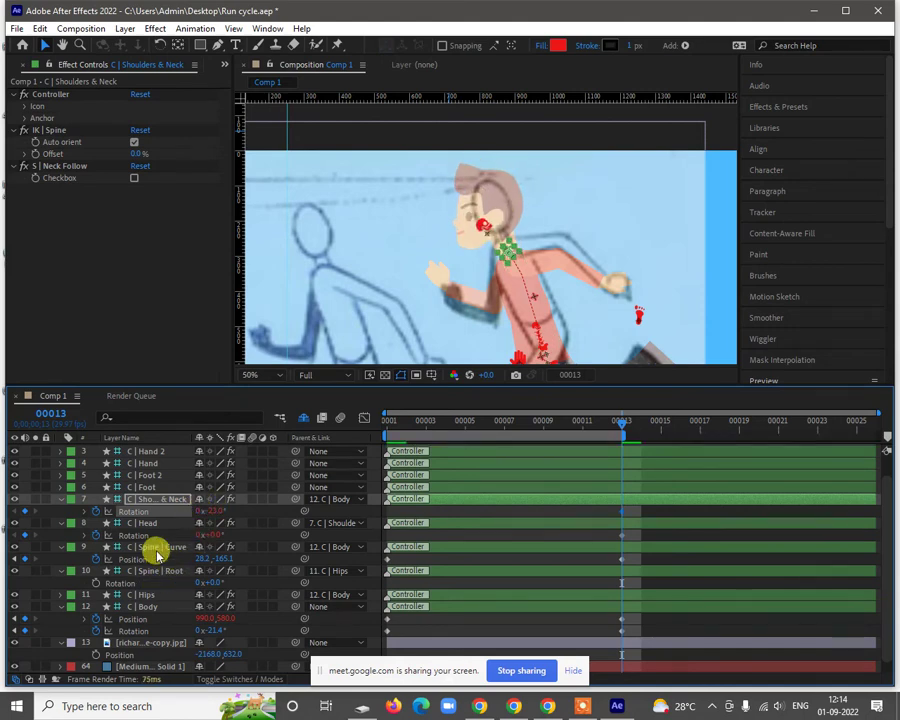
Step: Rotate C | Head back to −15° at frame 13, then return to frame 1 and check its keyframe
left_click(213, 536)
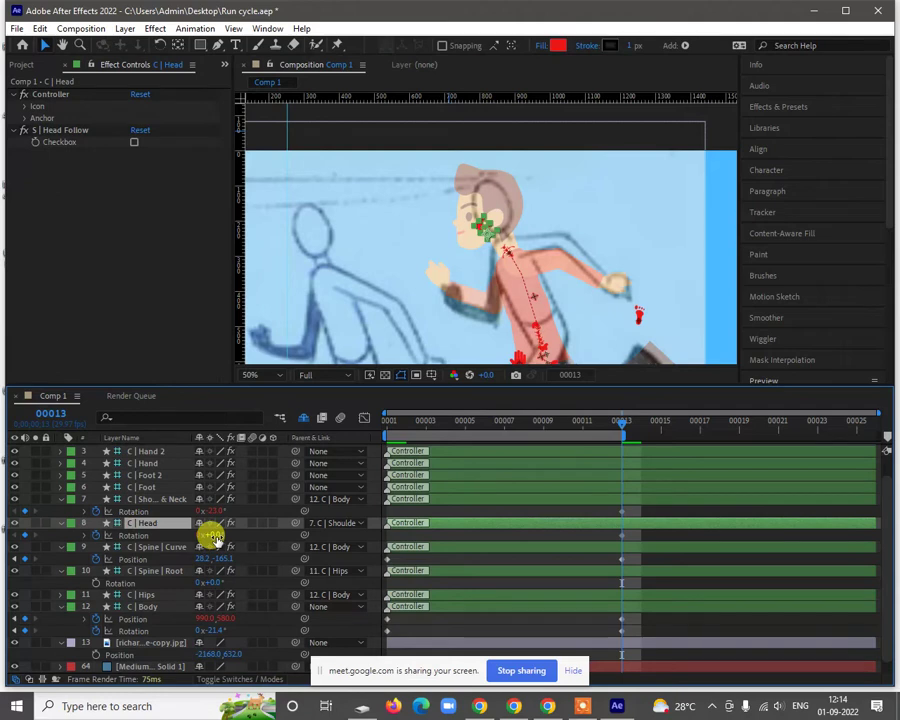
left_click_drag(214, 535, 203, 535)
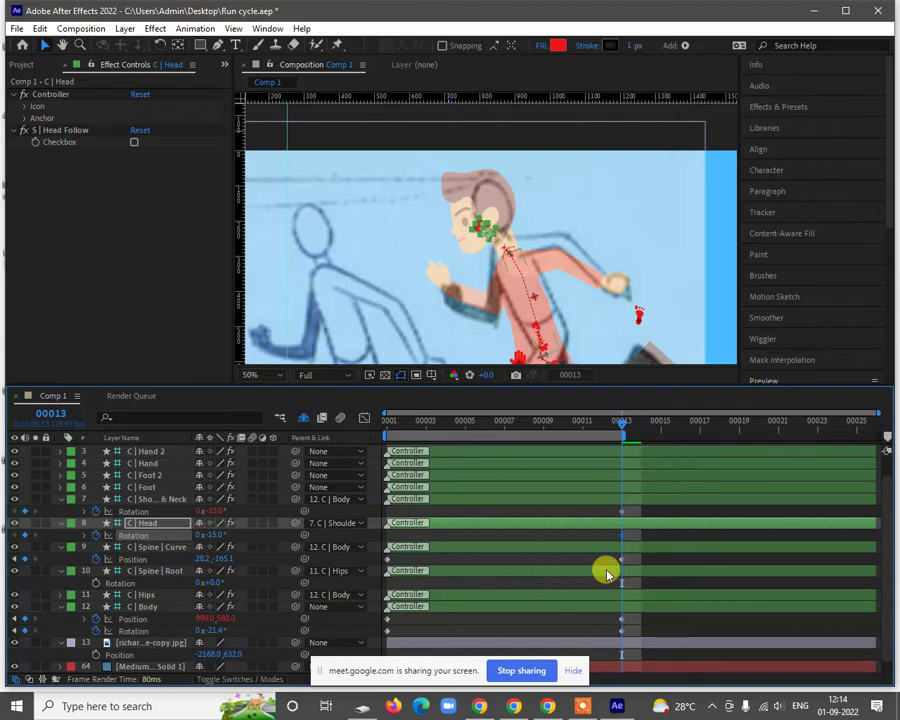
left_click(637, 512)
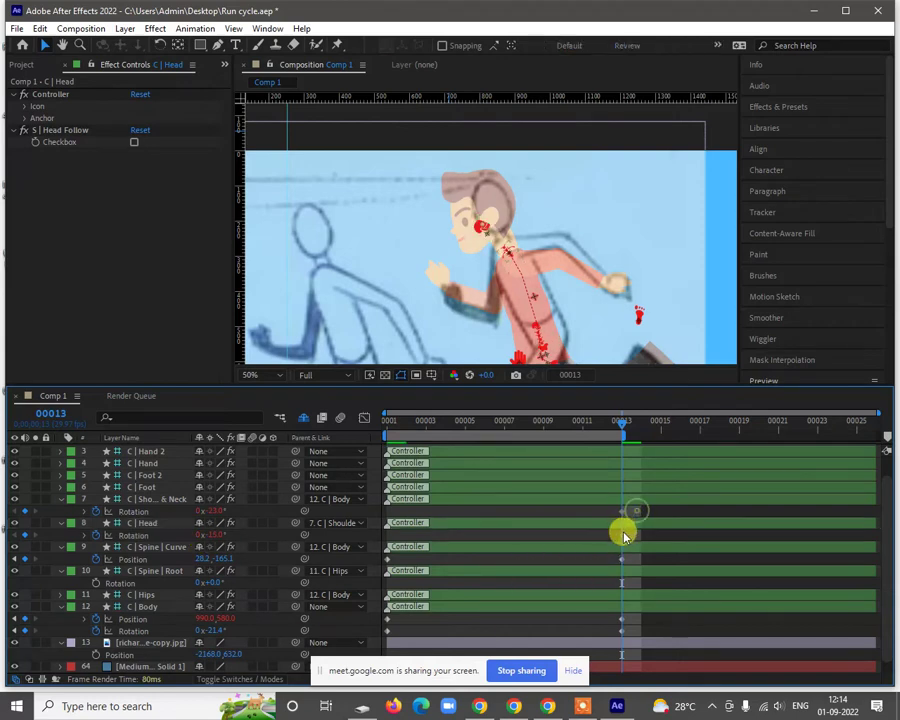
left_click_drag(623, 536, 620, 551)
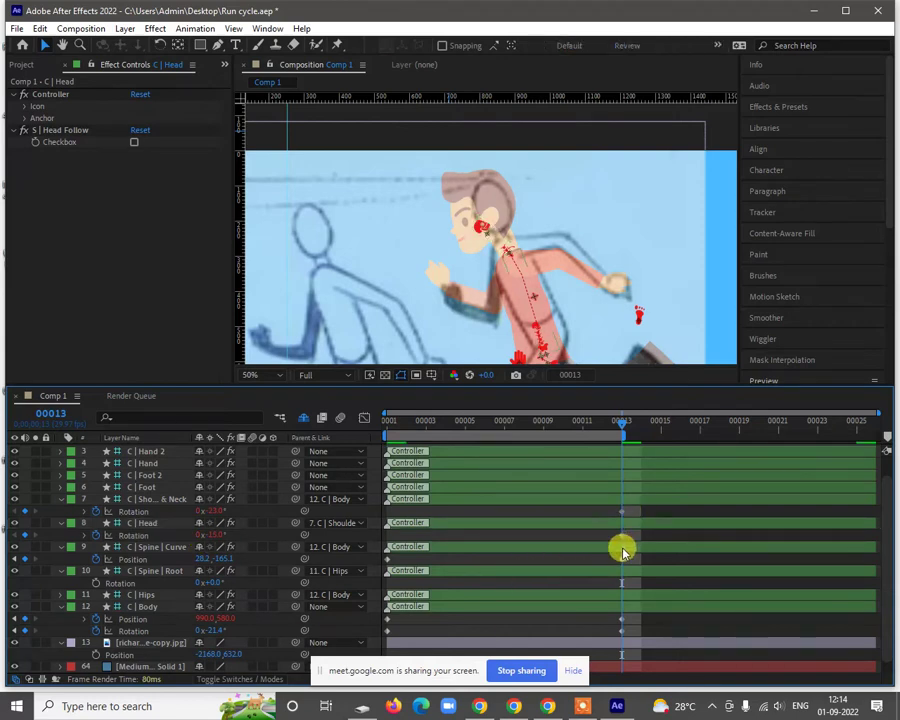
left_click(620, 512)
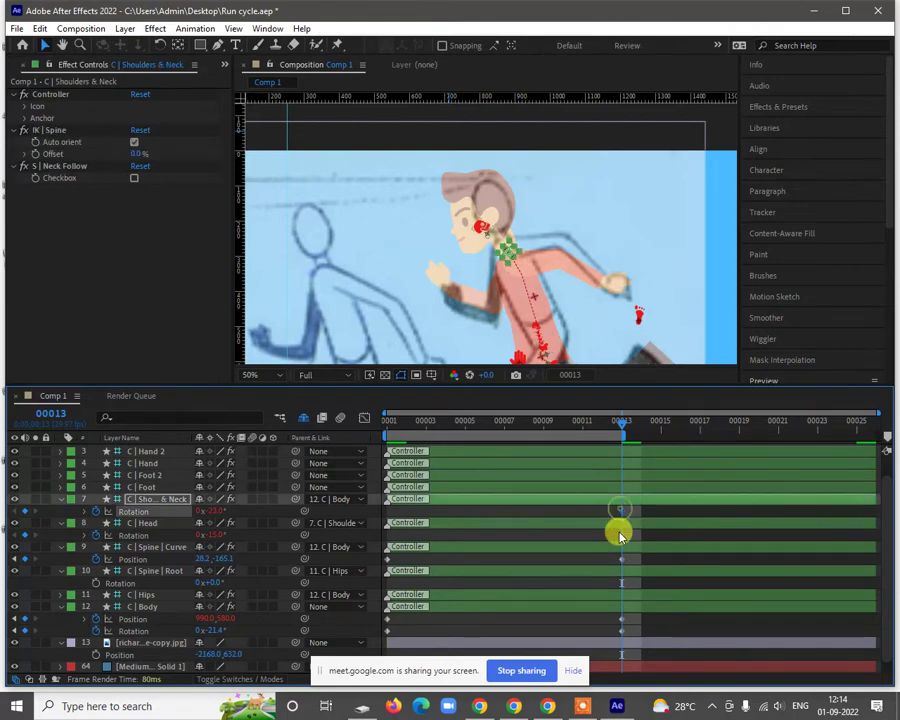
left_click(395, 422)
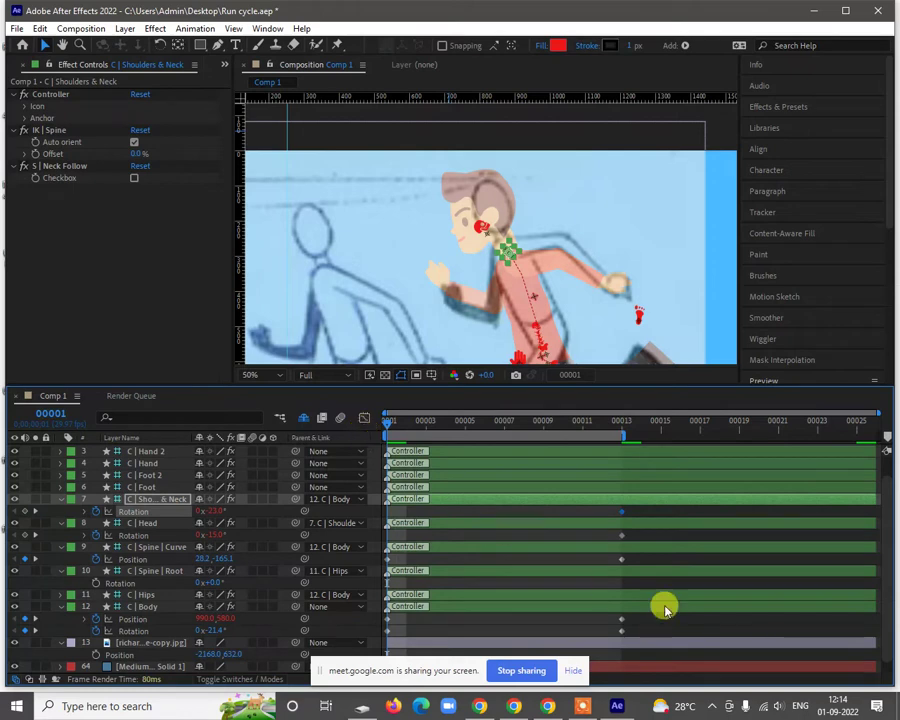
left_click(620, 538)
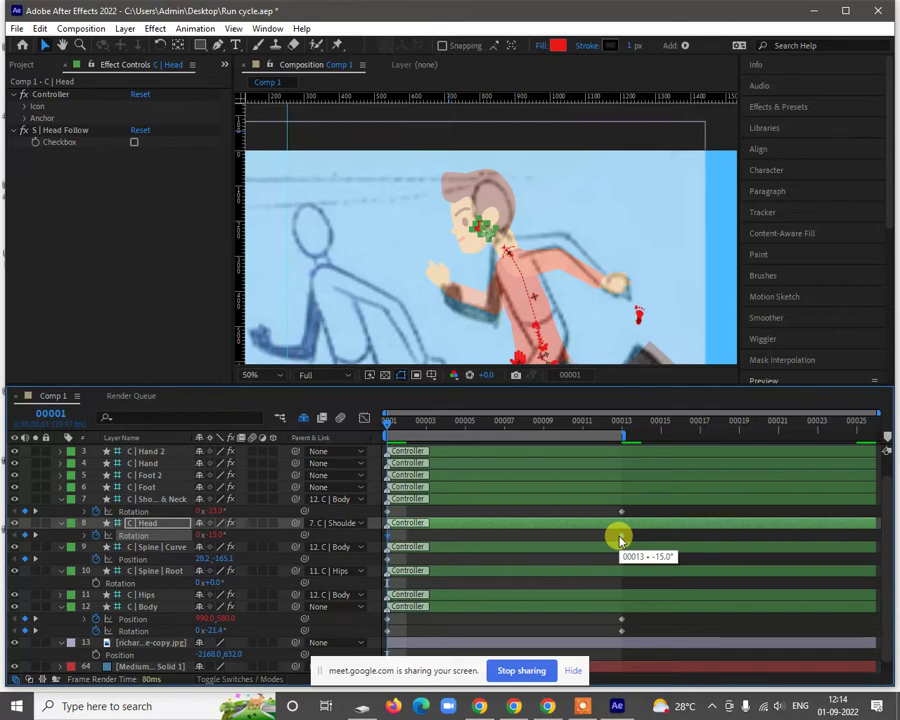
Step: Zoom the viewer to 25% and pan up over the whole character
scroll(612, 248, "down", 2)
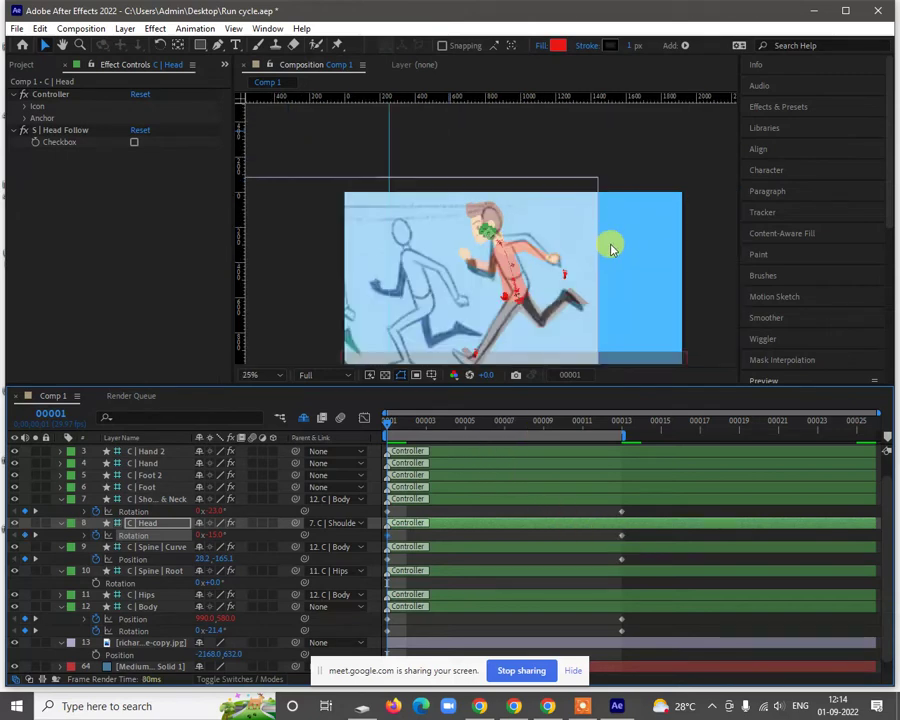
left_click_drag(640, 216, 622, 240)
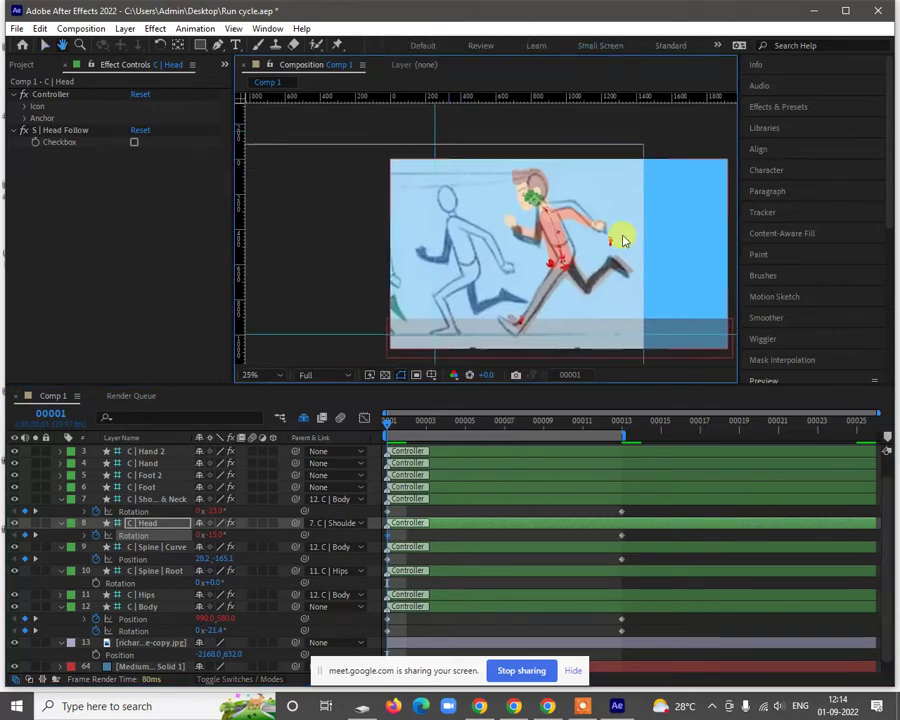
scroll(572, 304, "up", 2)
left_click_drag(572, 304, 526, 181)
key("v")
scroll(586, 254, "down", 2)
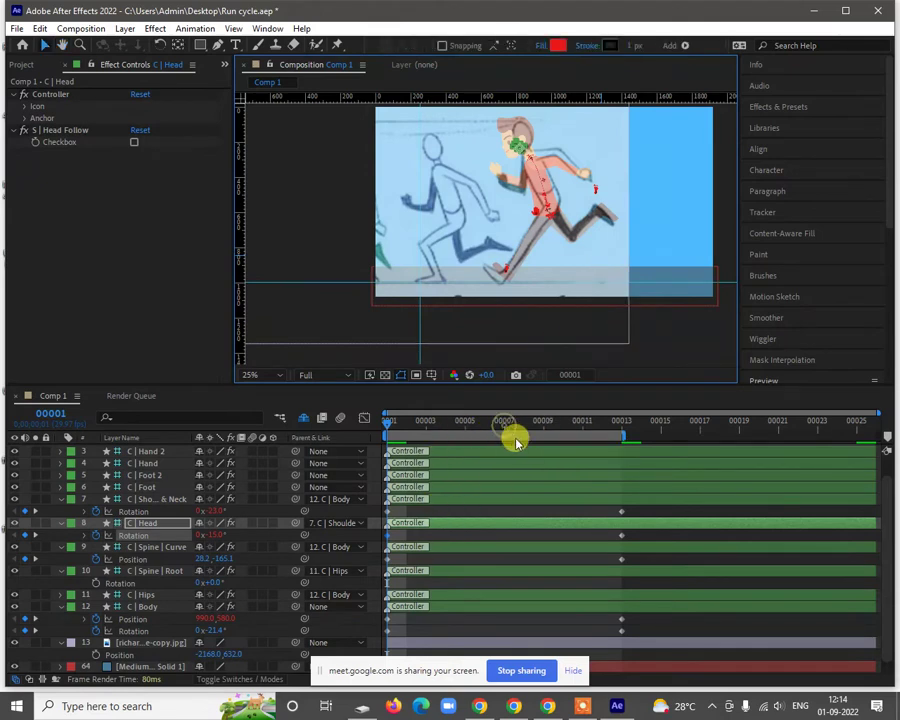
Step: Go to frame 00007 and show the Project panel's imported files, including the richard-williams image
left_click(506, 427)
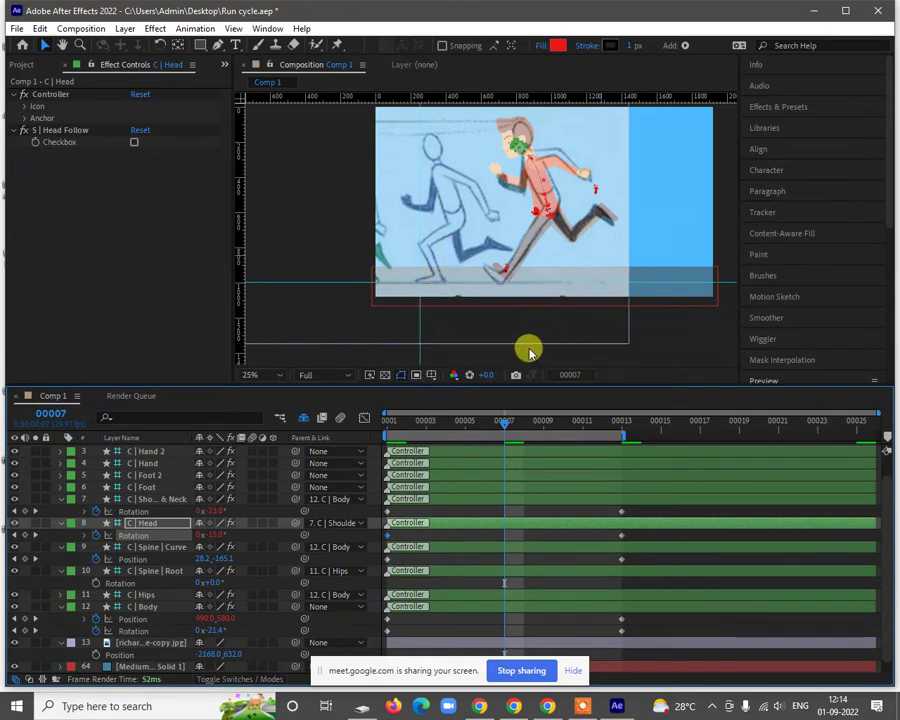
left_click(46, 46)
left_click(25, 65)
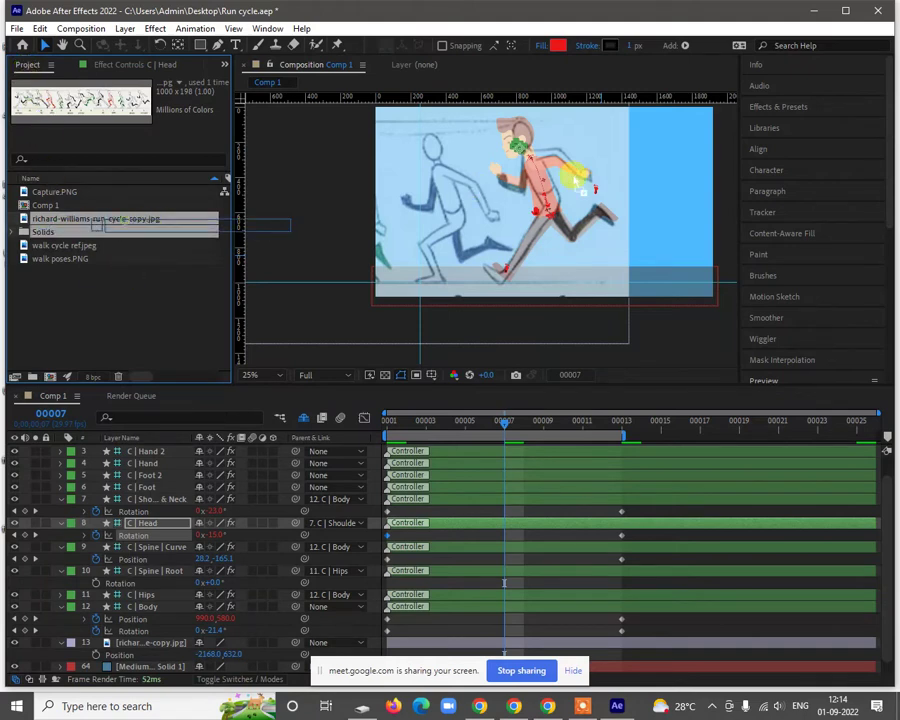
Step: Make richard-williams-run-cycle-copy.jpg the top layer and place it over the character to read the poses
left_click(565, 193)
key("ctrl+shift+bracketright")
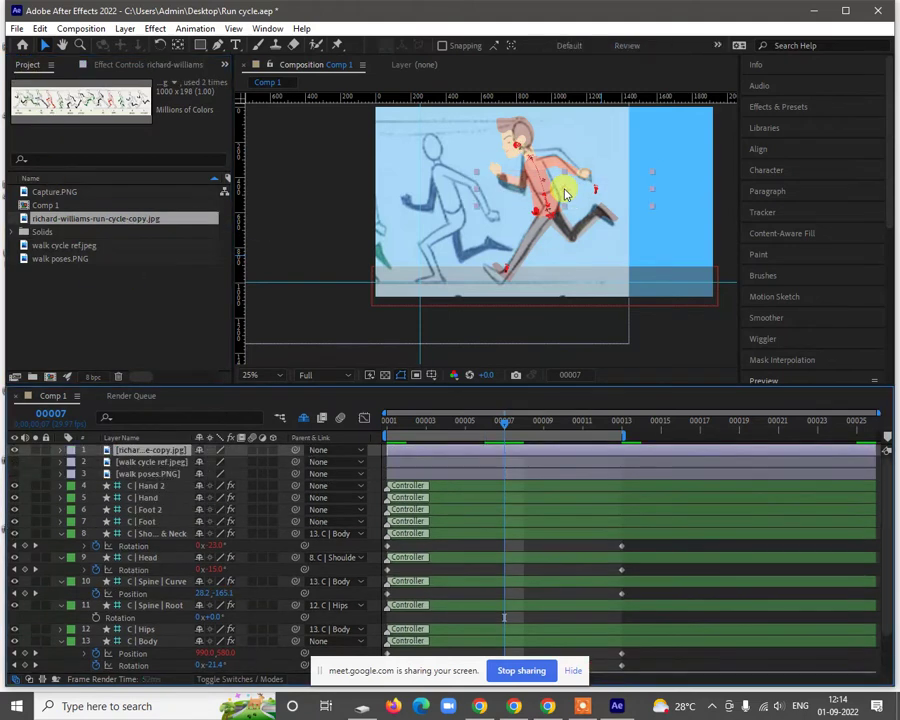
scroll(570, 175, "up", 2)
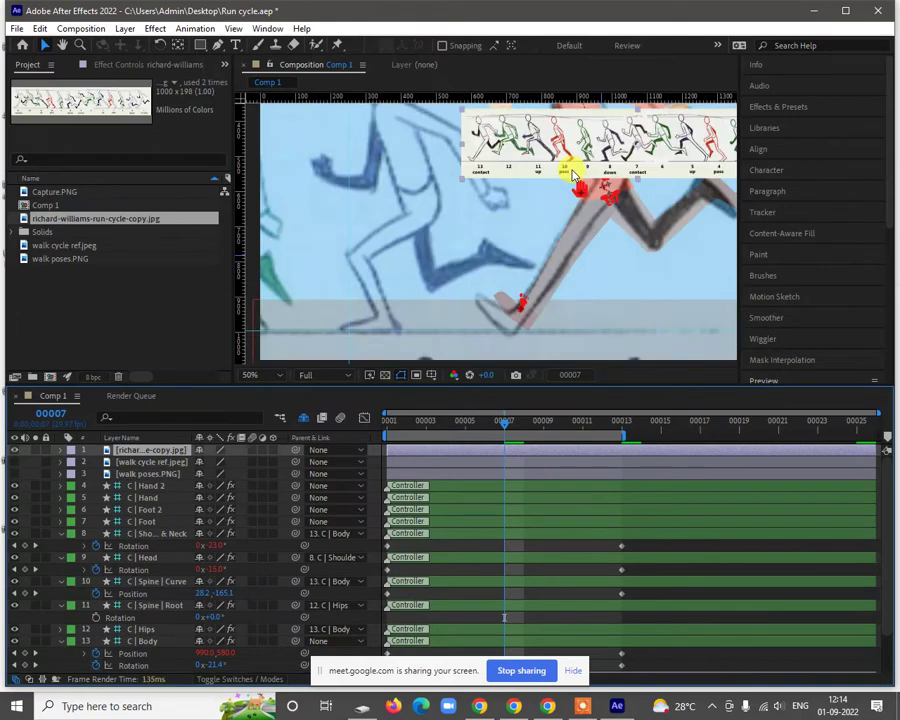
mouse_move(600, 237)
left_mouse_down()
mouse_move(545, 243)
mouse_move(596, 226)
left_mouse_up()
scroll(600, 230, "up", 2)
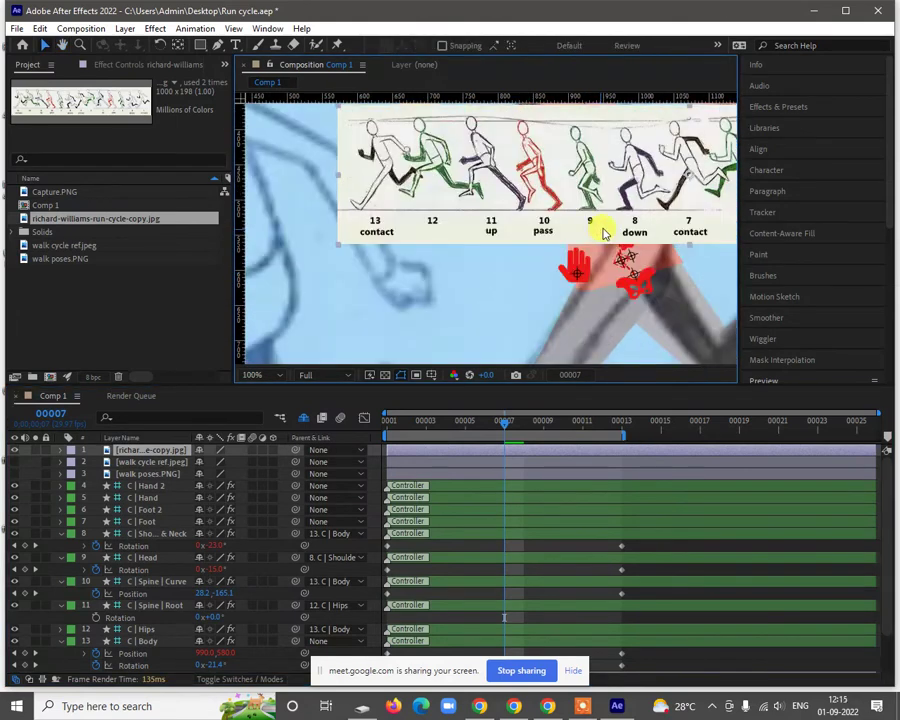
left_click_drag(660, 221, 543, 201)
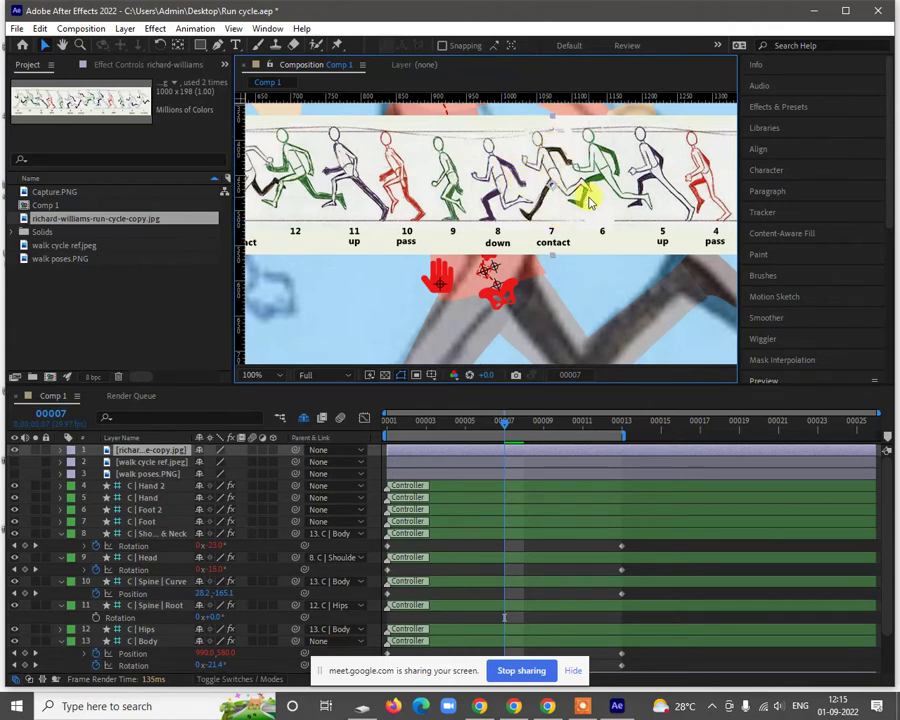
left_click(16, 452)
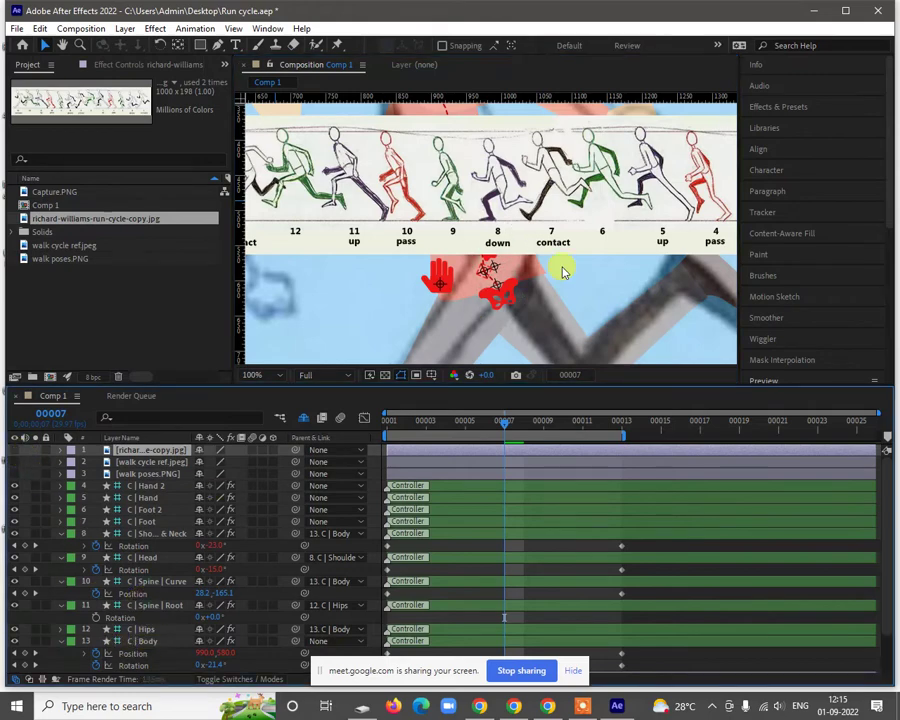
scroll(577, 237, "down", 4)
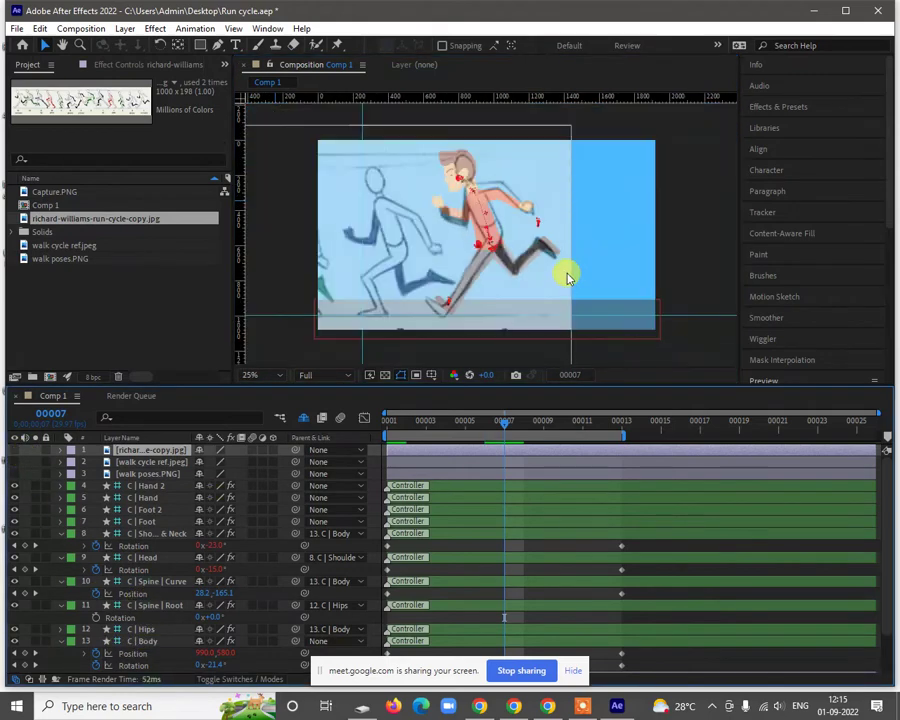
Step: Show the keyframed foot-roll, position and rotation properties of C | Foot and C | Foot 2
left_click(538, 225)
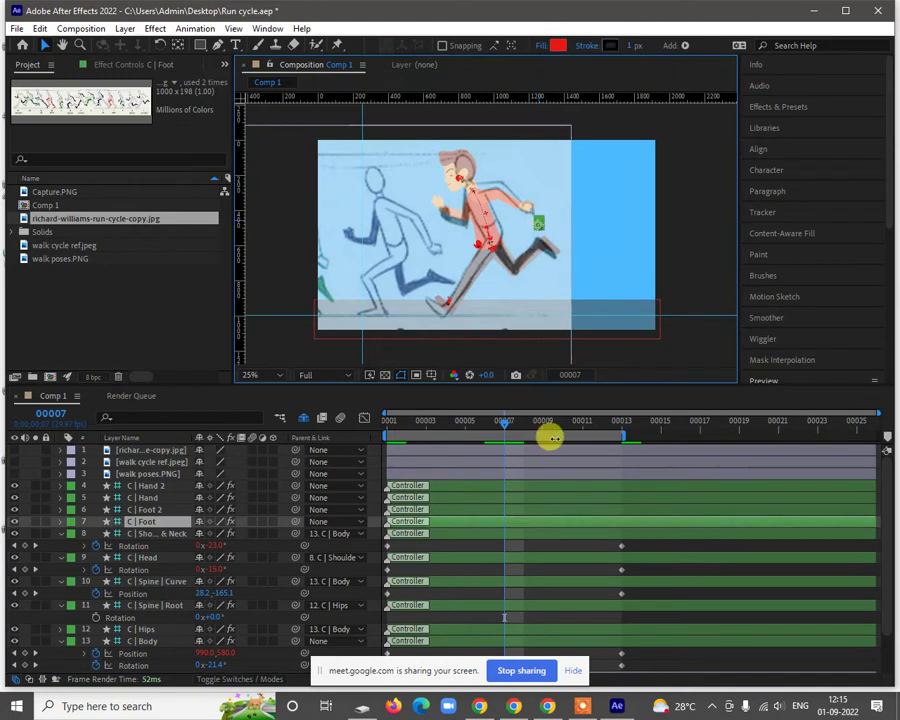
scroll(497, 598, "down", 2)
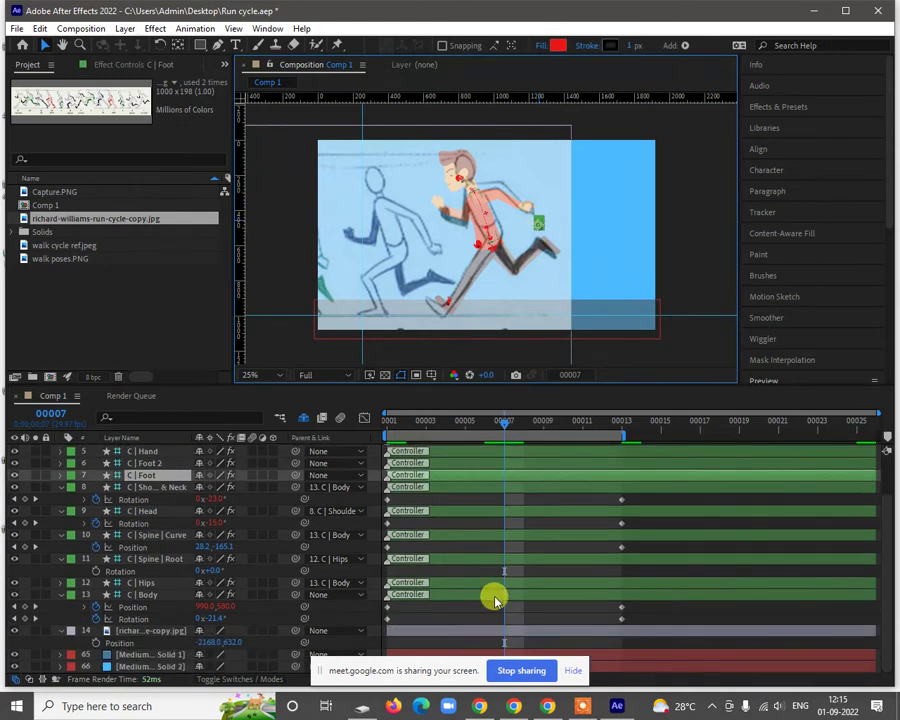
scroll(497, 598, "up", 2)
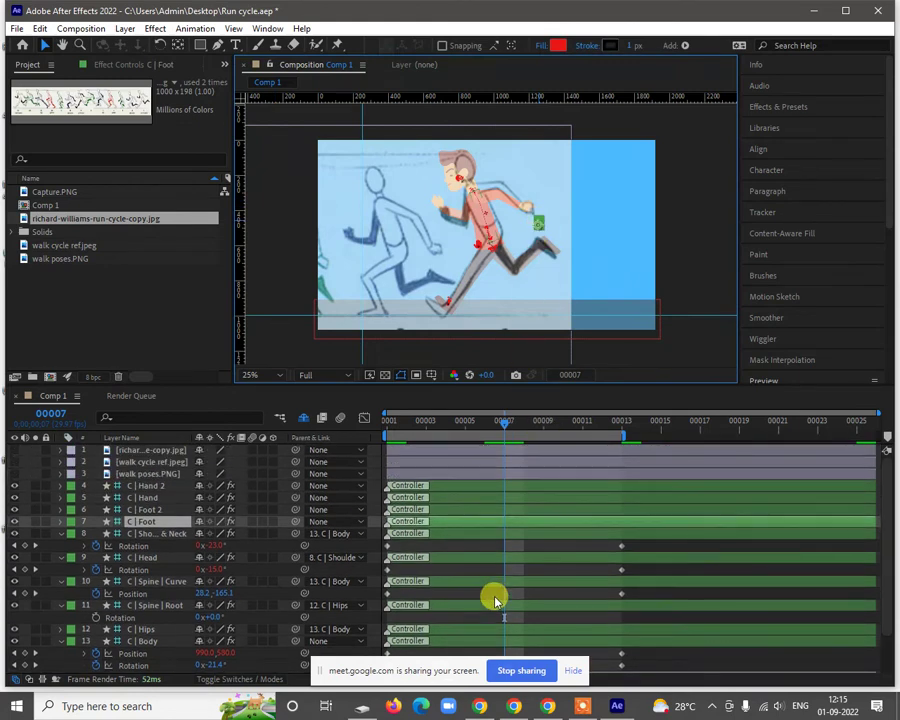
key("u")
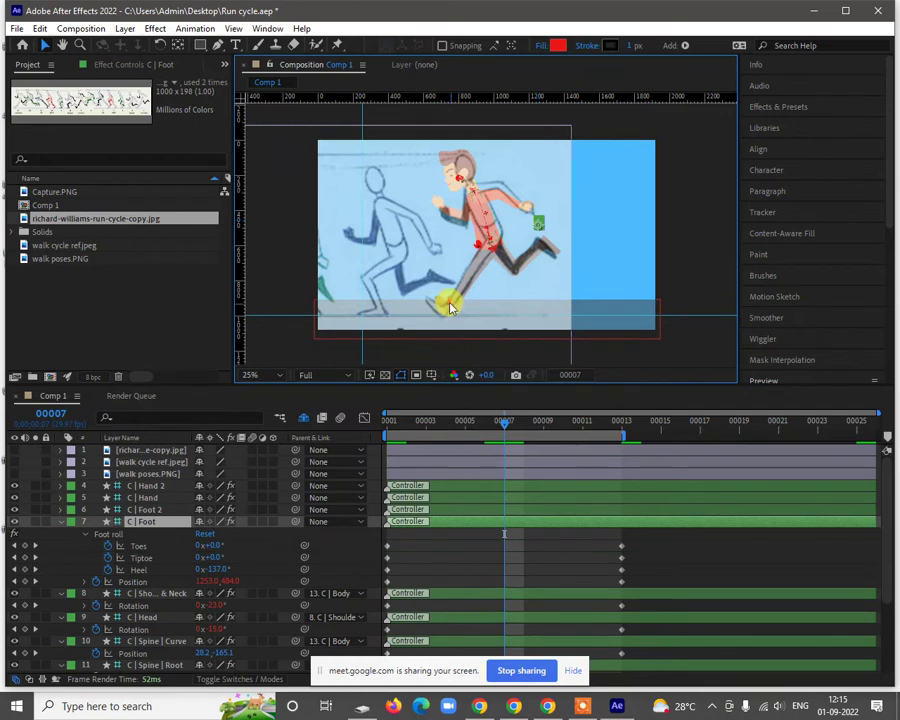
left_click(507, 511)
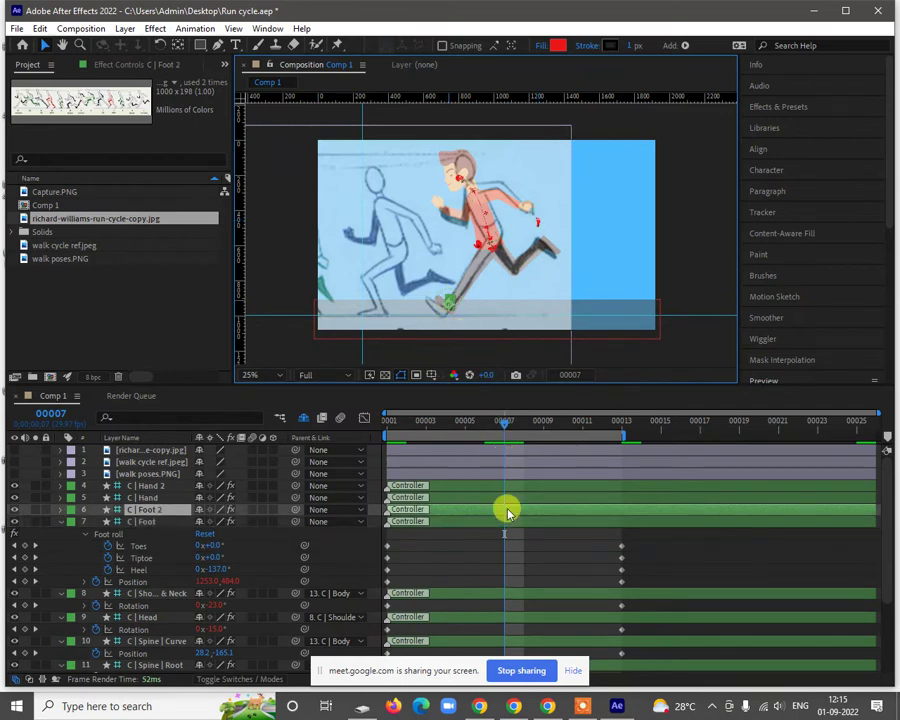
key("u")
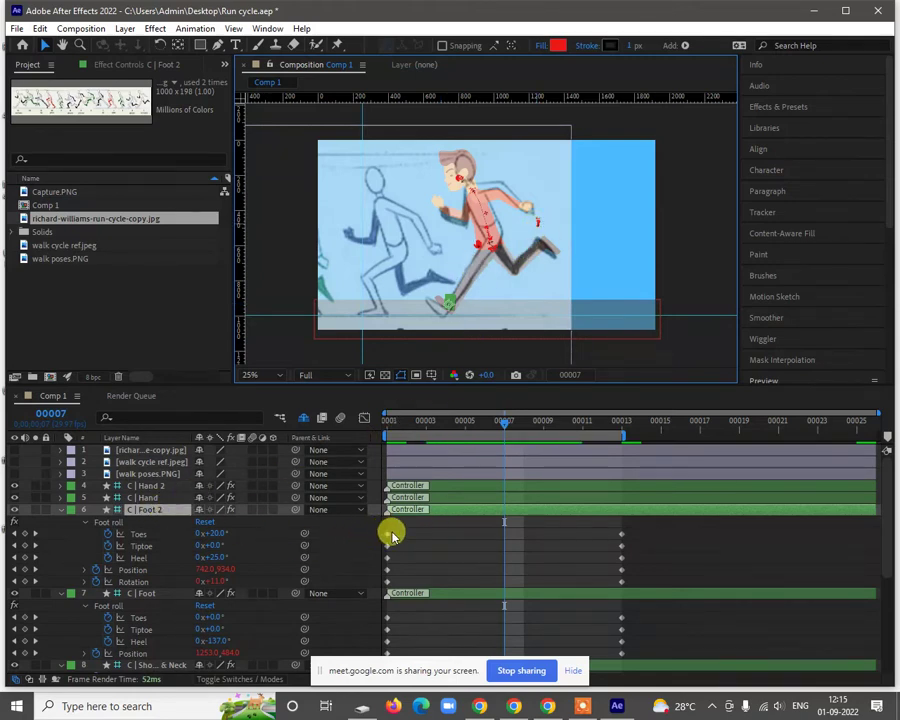
Step: Paste C | Foot 2's frame-1 pose onto C | Foot at frame 7
left_click_drag(391, 531, 381, 585)
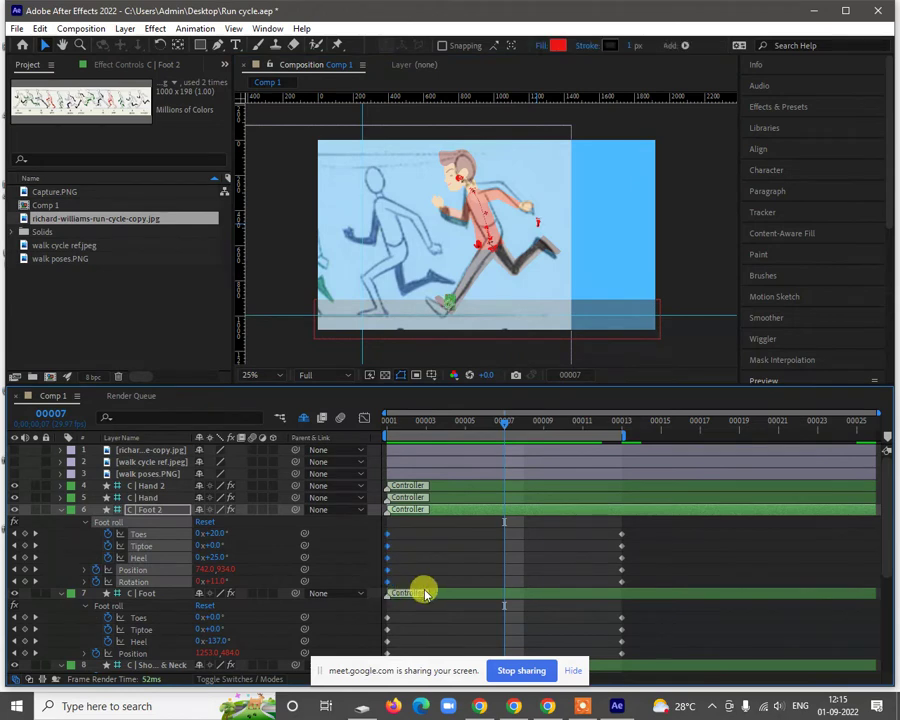
left_click(508, 595)
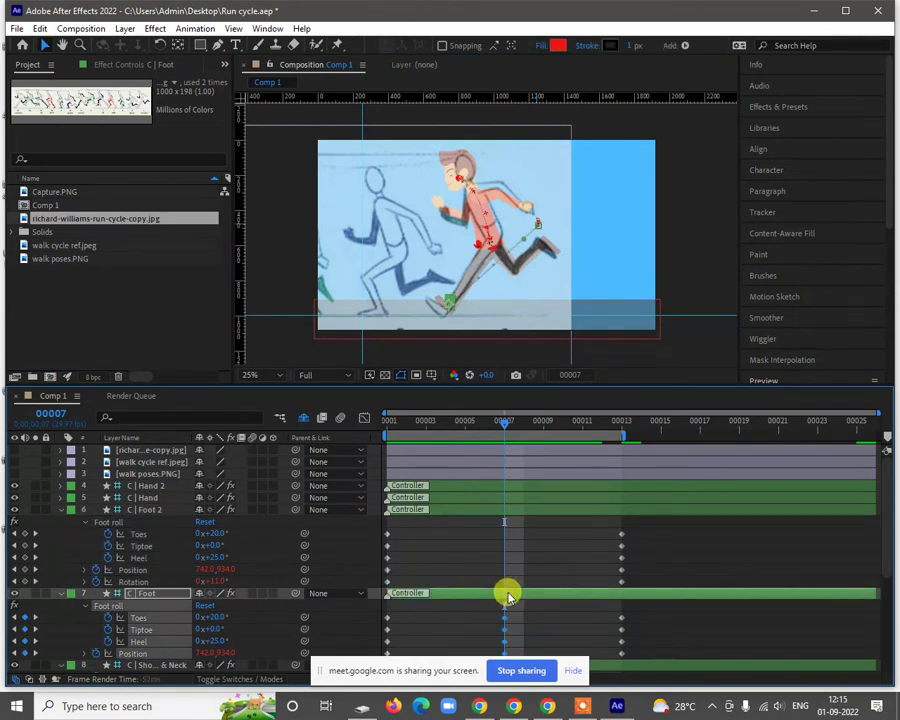
key("ctrl+v")
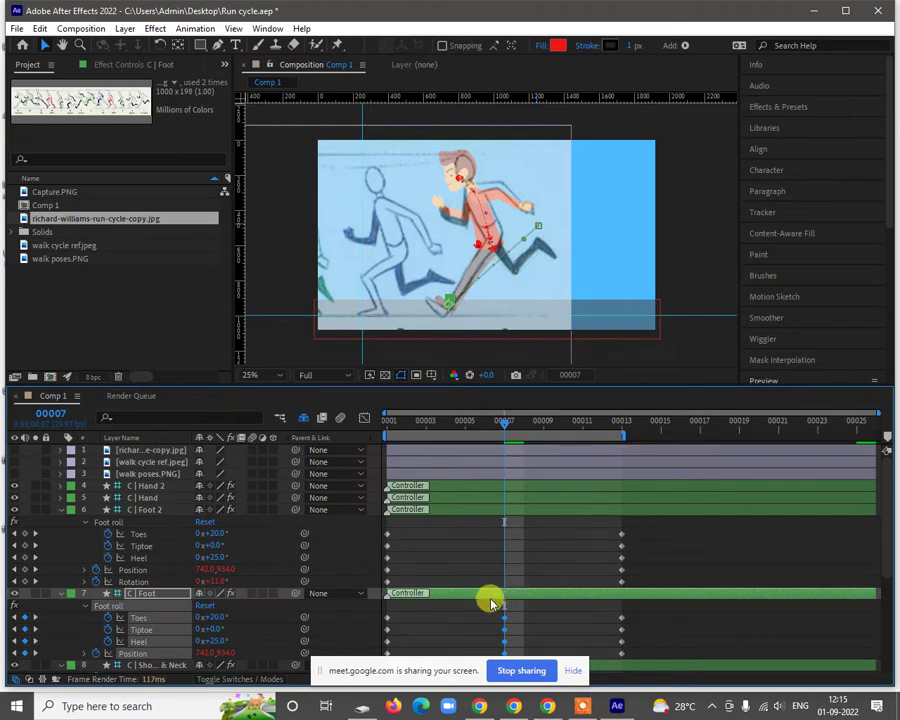
left_click(463, 424)
left_click_drag(370, 430, 340, 428)
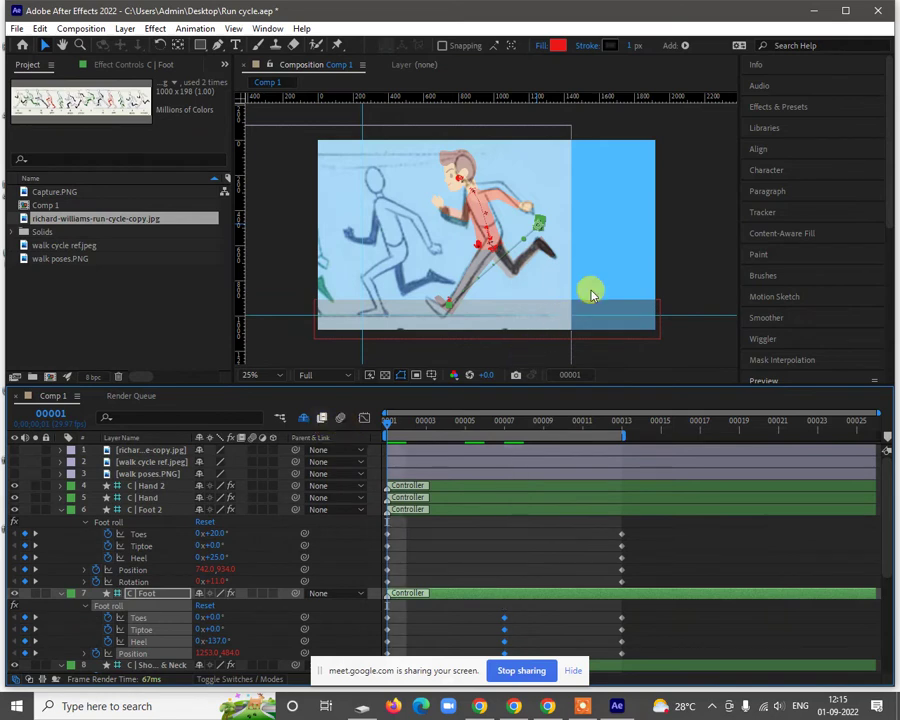
left_click(590, 230)
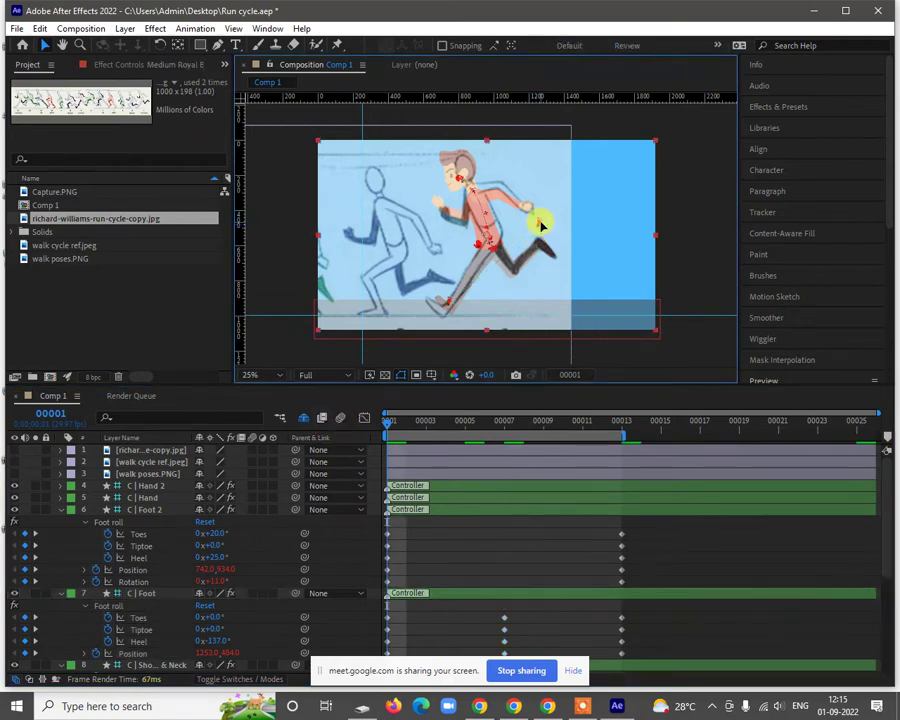
Step: Paste C | Foot's frame-1 pose onto C | Foot 2 at frame 7, raising it with Heel at −137°
left_click(150, 594)
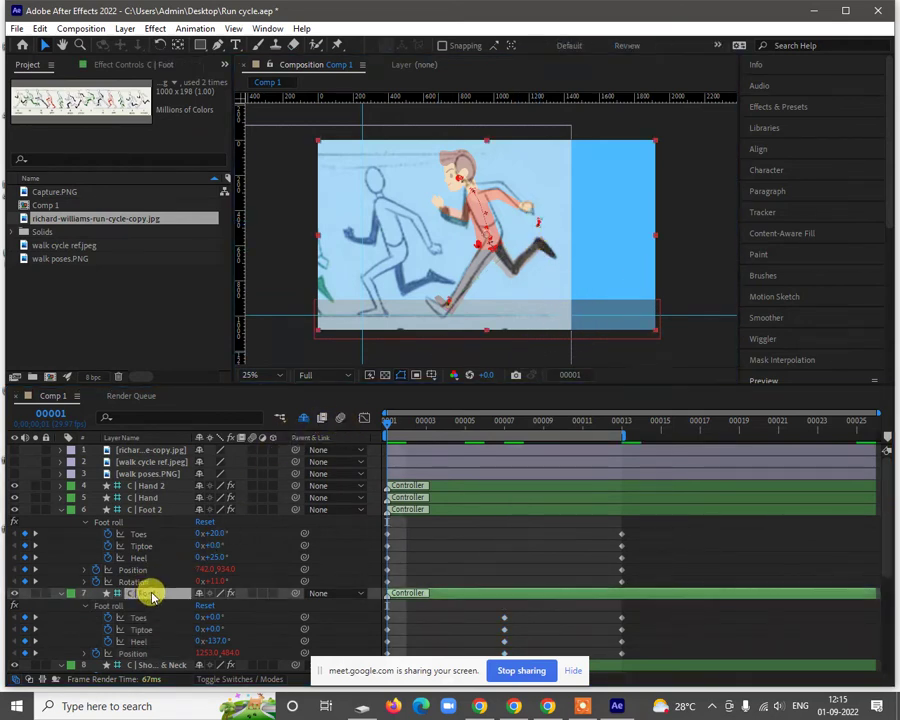
scroll(415, 620, "down", 1)
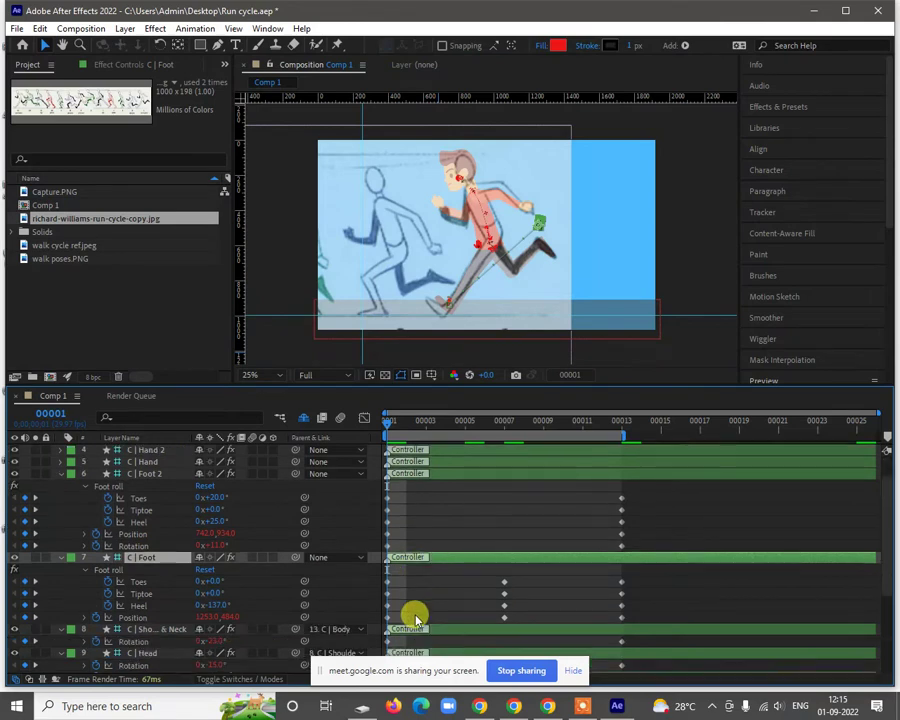
scroll(410, 590, "down", 1)
left_click_drag(402, 548, 382, 583)
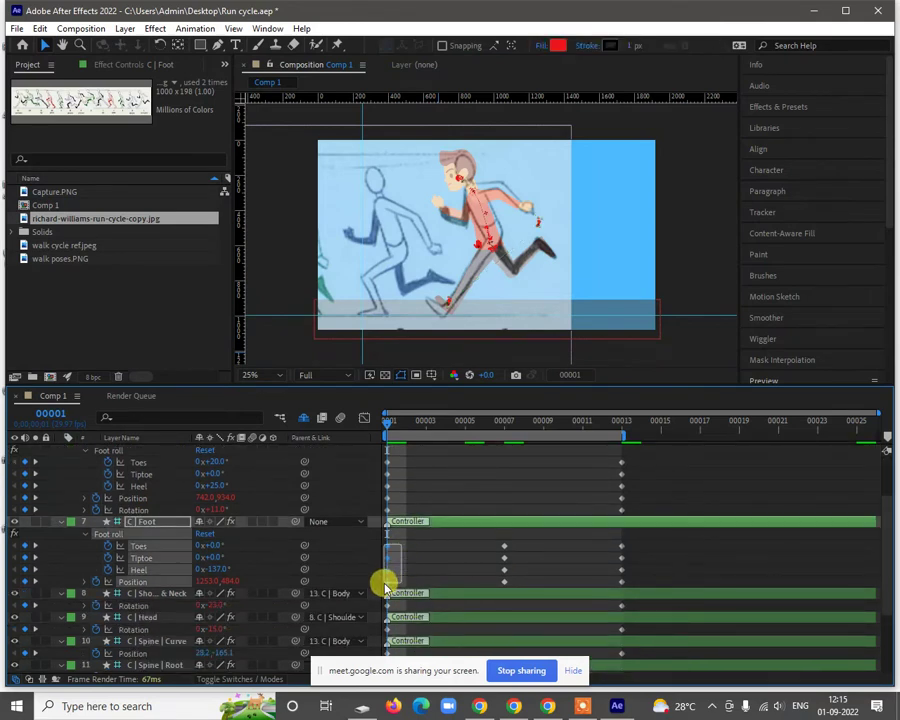
mouse_move(505, 426)
left_mouse_down()
mouse_move(514, 426)
mouse_move(494, 426)
mouse_move(502, 428)
left_mouse_up()
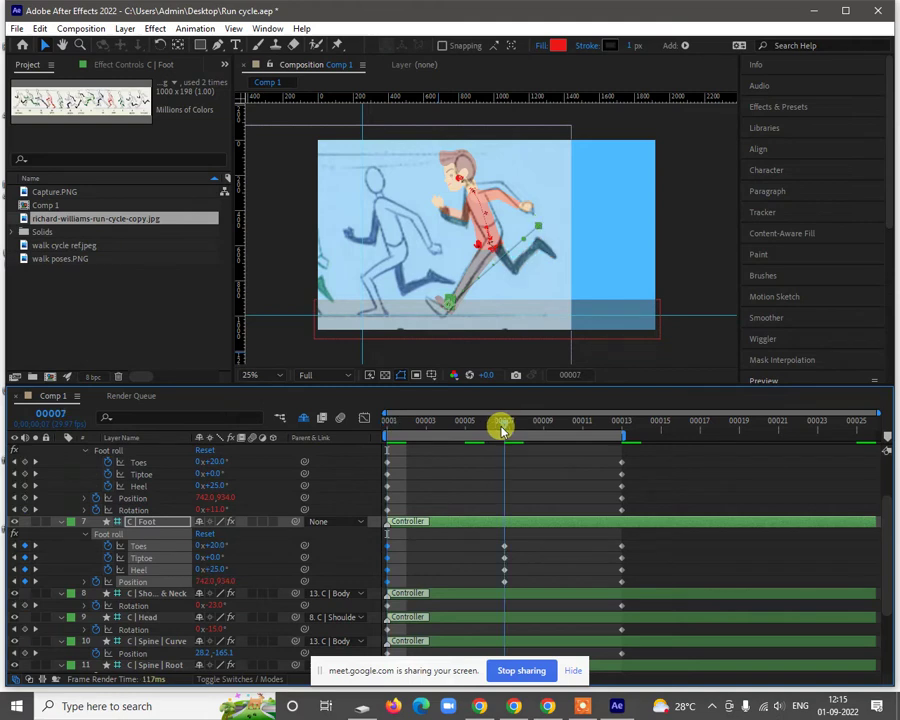
scroll(492, 514, "up", 2)
left_click(503, 514)
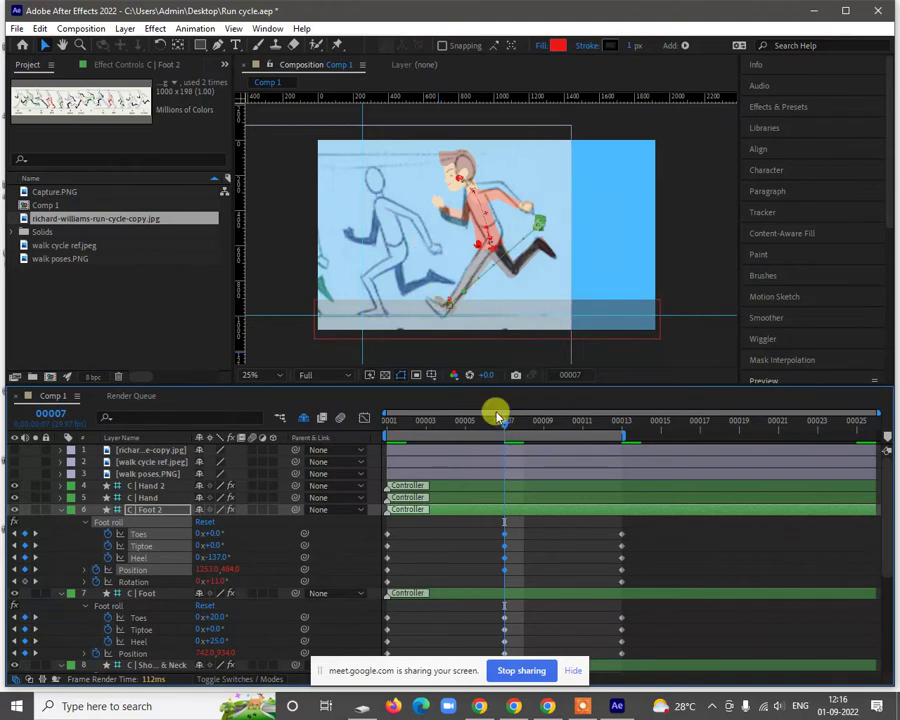
left_click(144, 498)
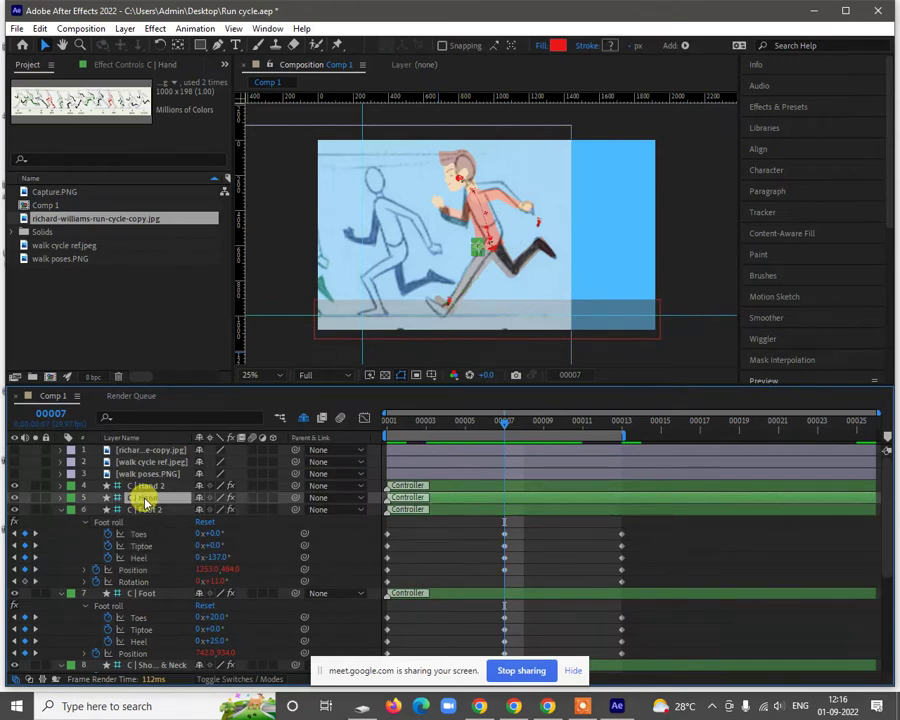
Step: Show only the keyframed IK properties of C | Hand and C | Hand 2
key("u")
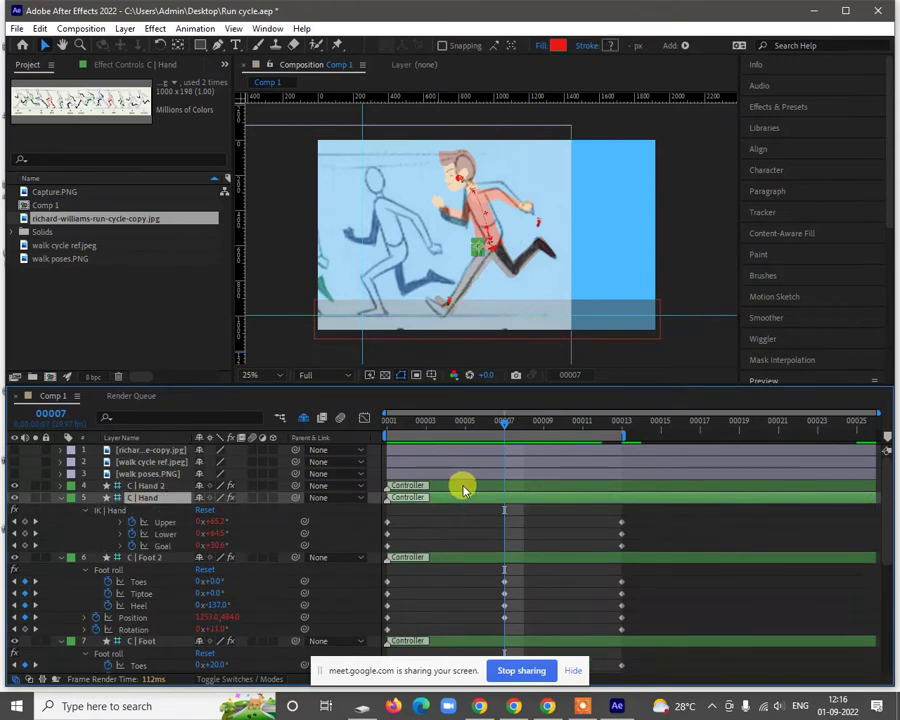
left_click(463, 486, "shift")
key("u")
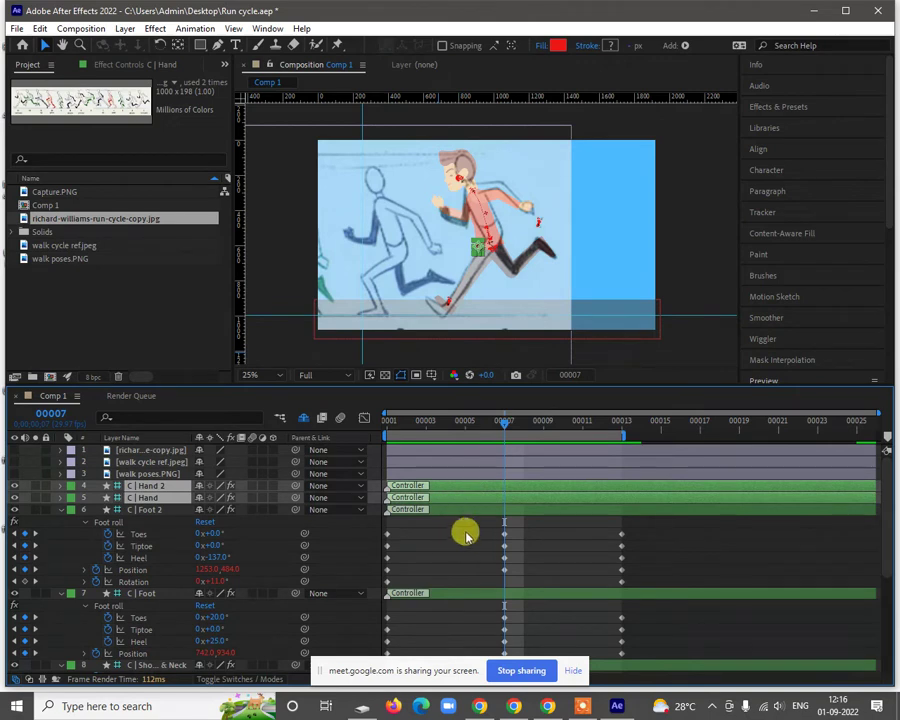
key("u")
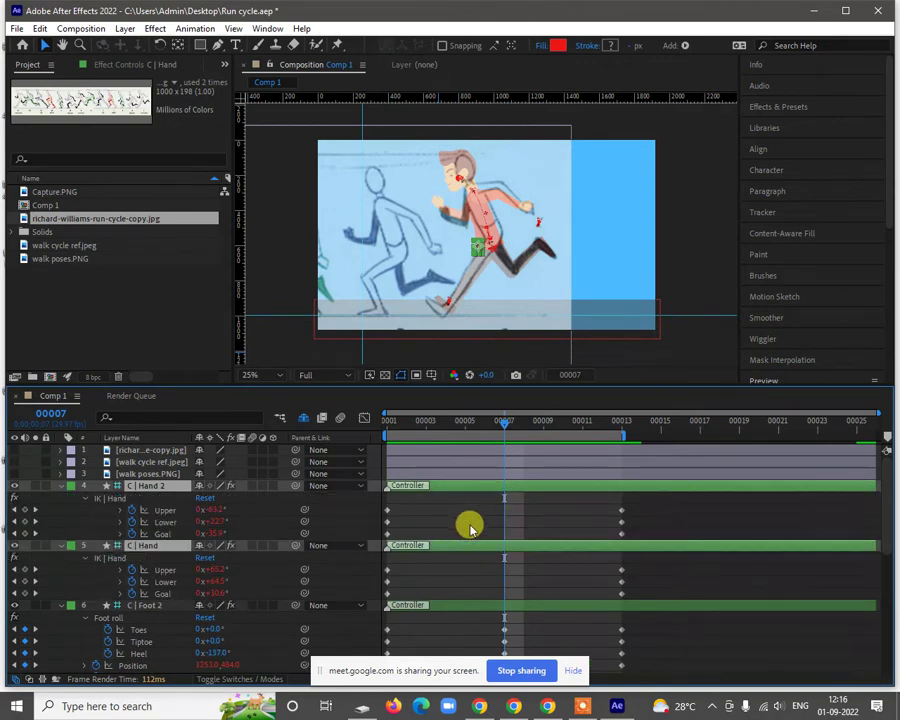
left_click(474, 522)
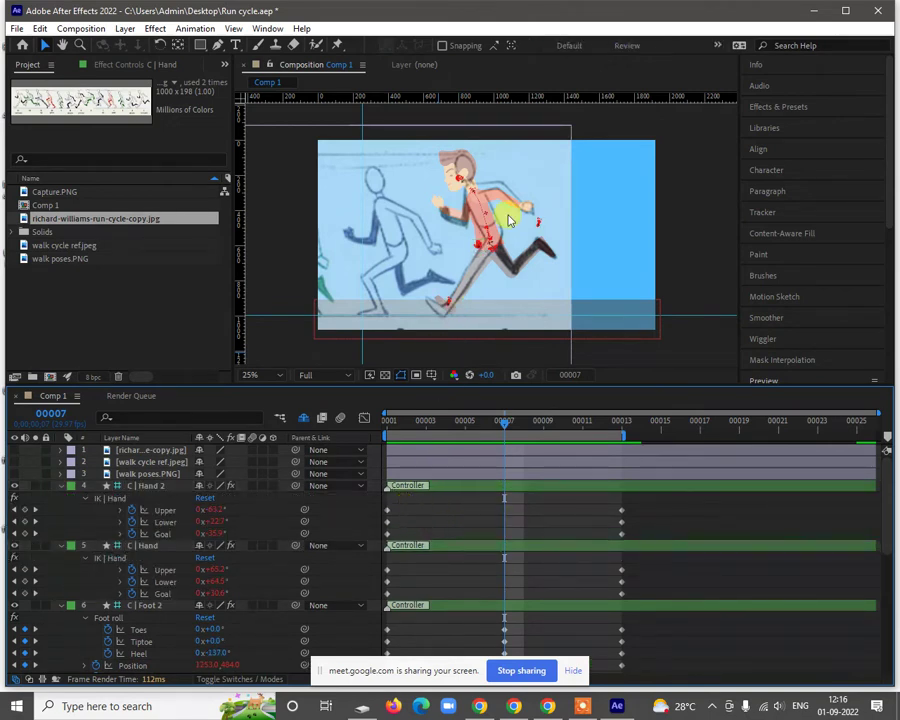
left_click(150, 487)
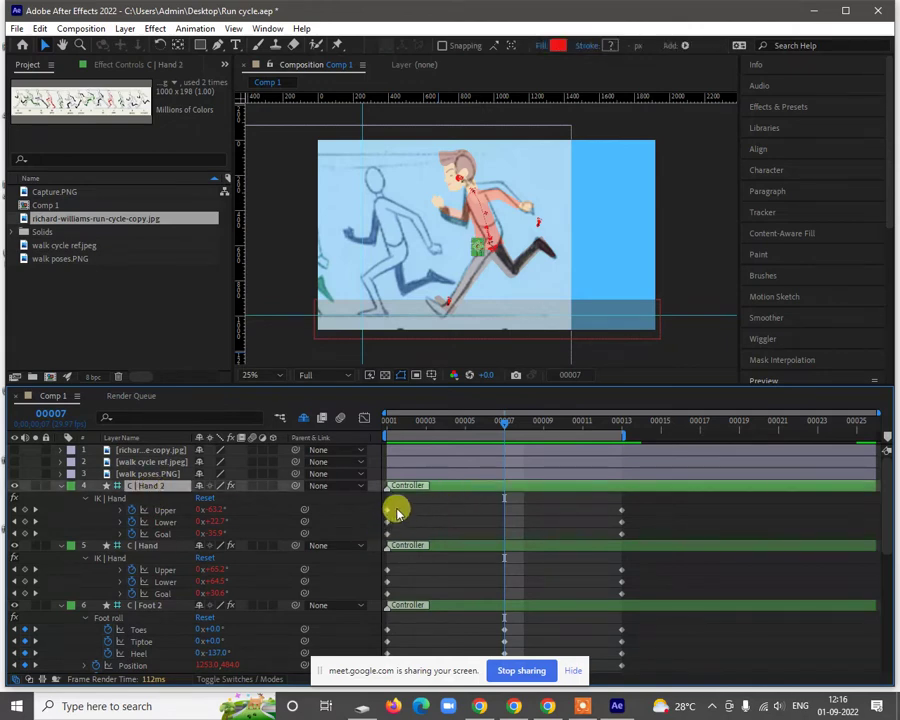
Step: Swap the arm poses at frame 7 by pasting each hand's frame-1 IK keyframes onto the other
left_click_drag(397, 504, 384, 536)
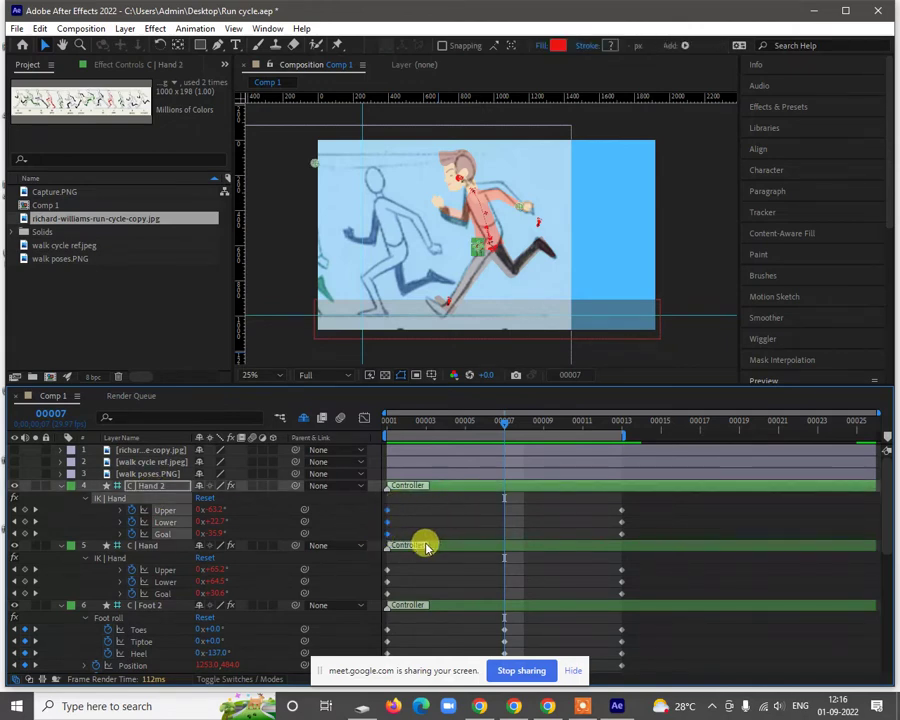
left_click(508, 551)
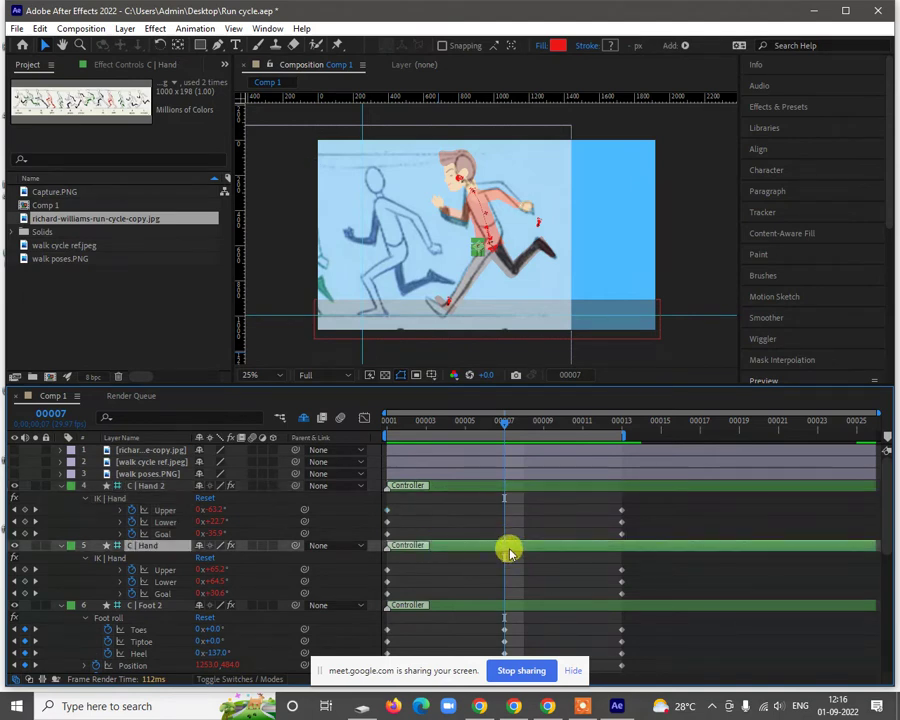
key("ctrl+v")
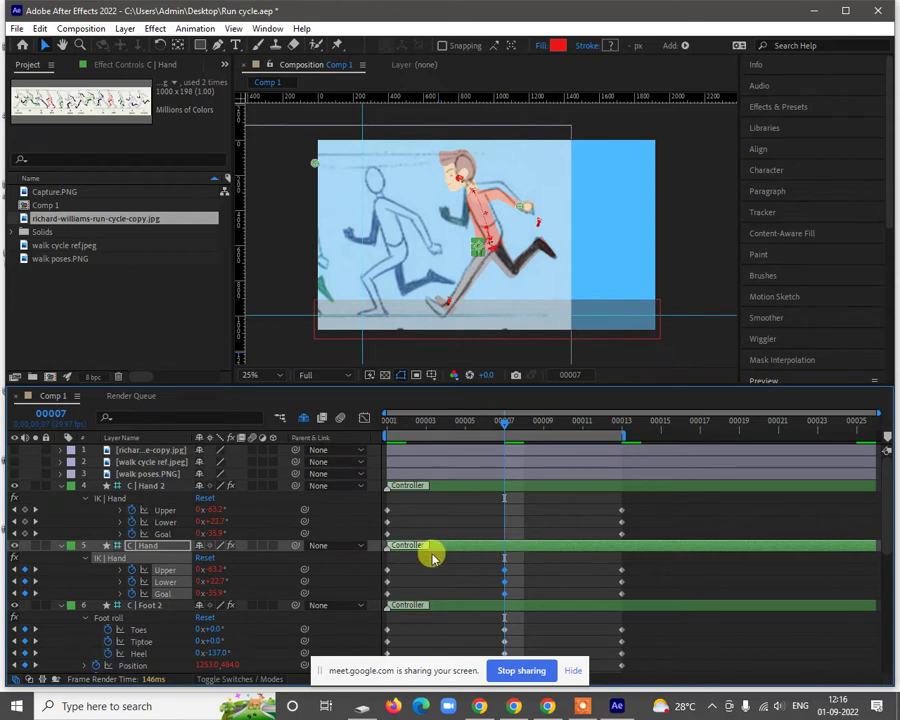
left_click_drag(398, 565, 382, 599)
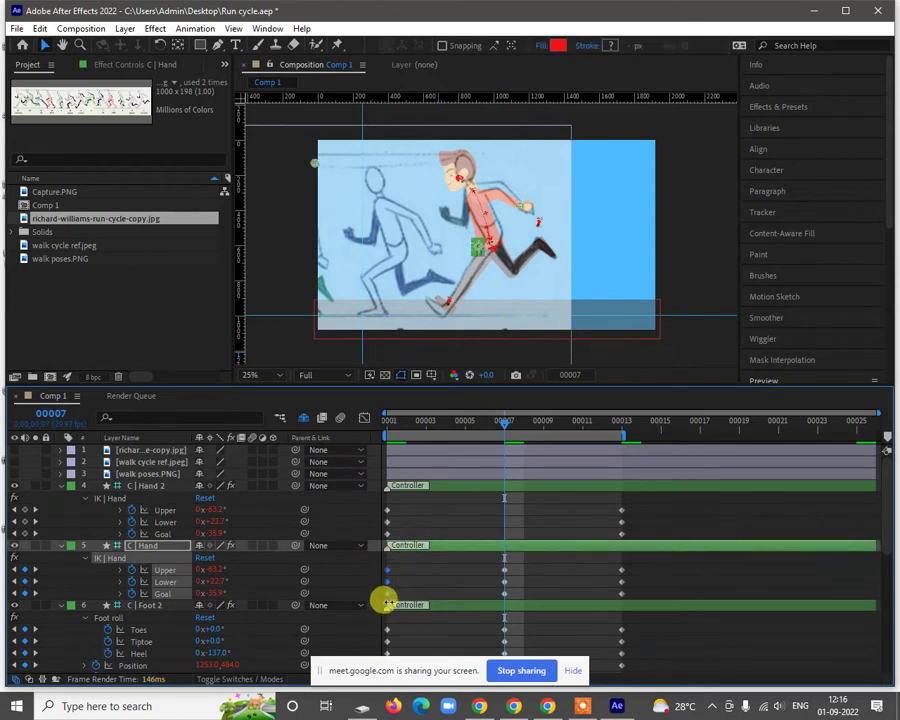
left_click(518, 487)
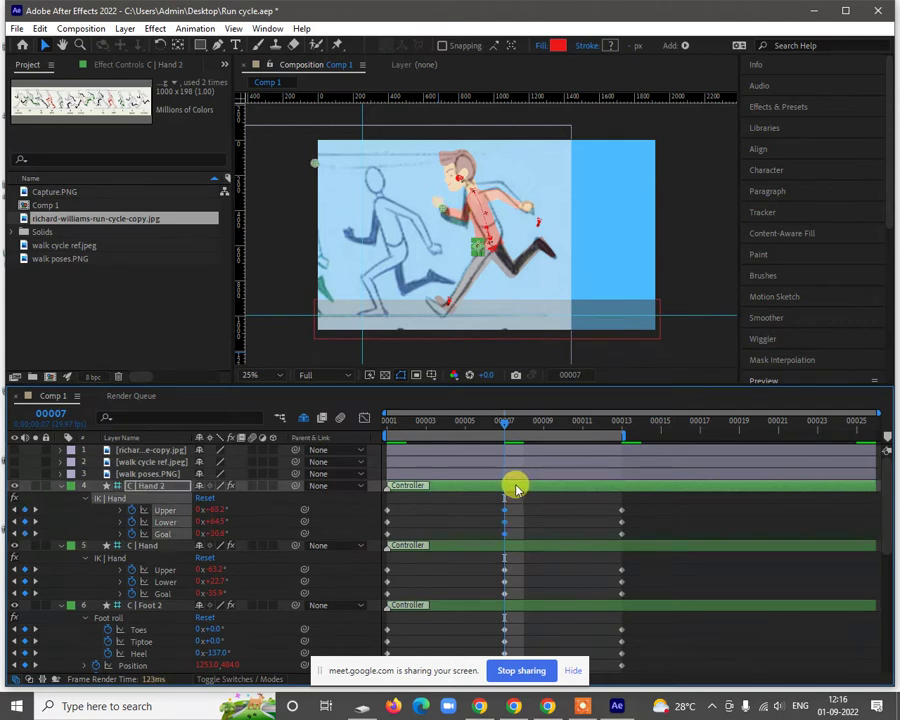
left_click(716, 528)
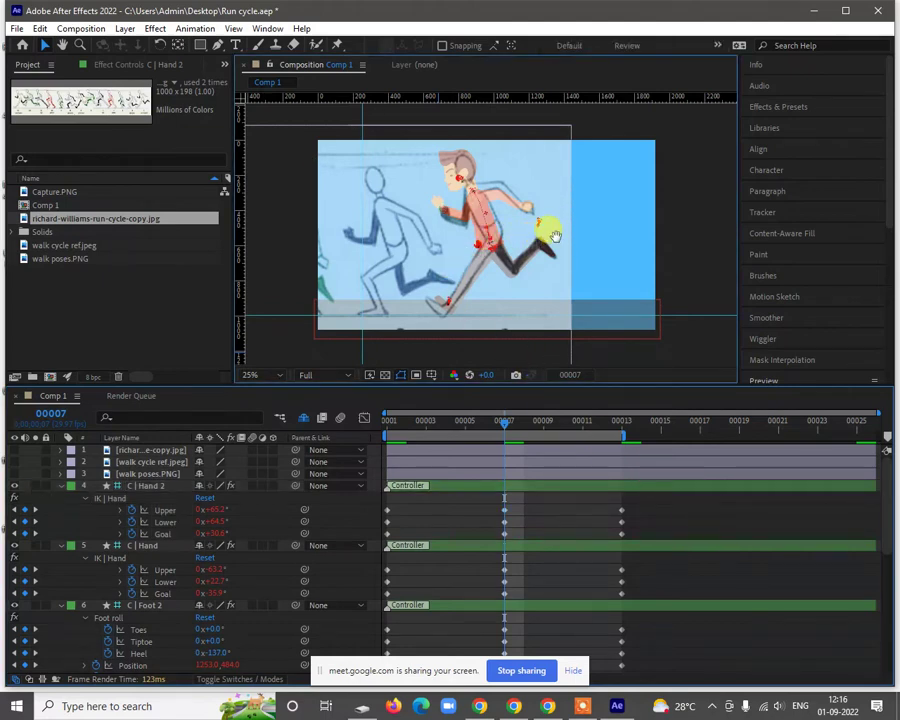
Step: Copy C | Body's frame-1 position and rotation keyframes to frame 7
left_click_drag(517, 238, 534, 240)
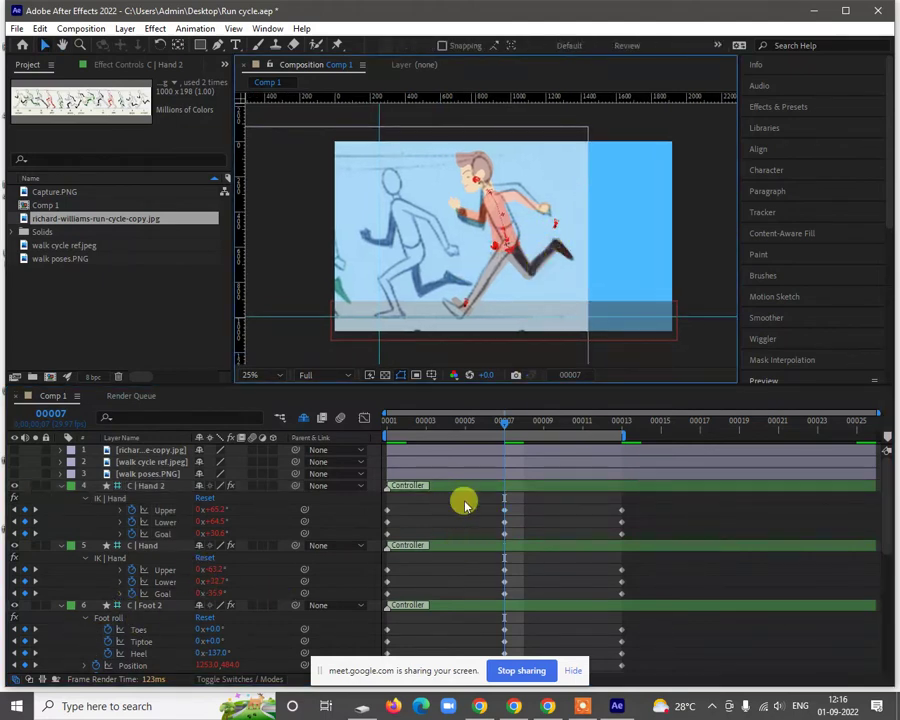
scroll(472, 556, "down", 3)
scroll(472, 560, "down", 5)
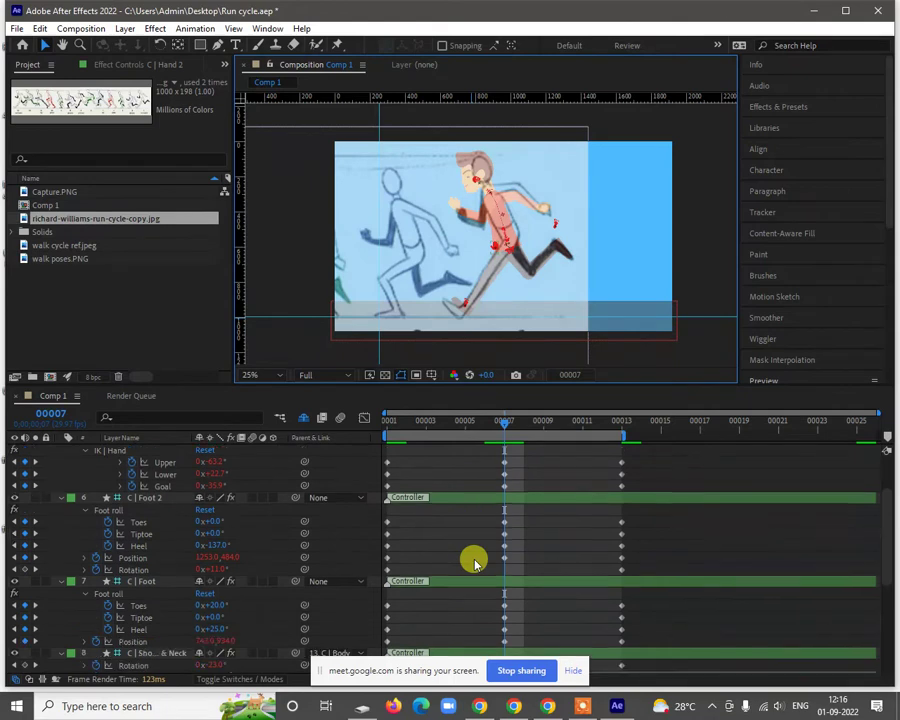
scroll(170, 628, "down", 4)
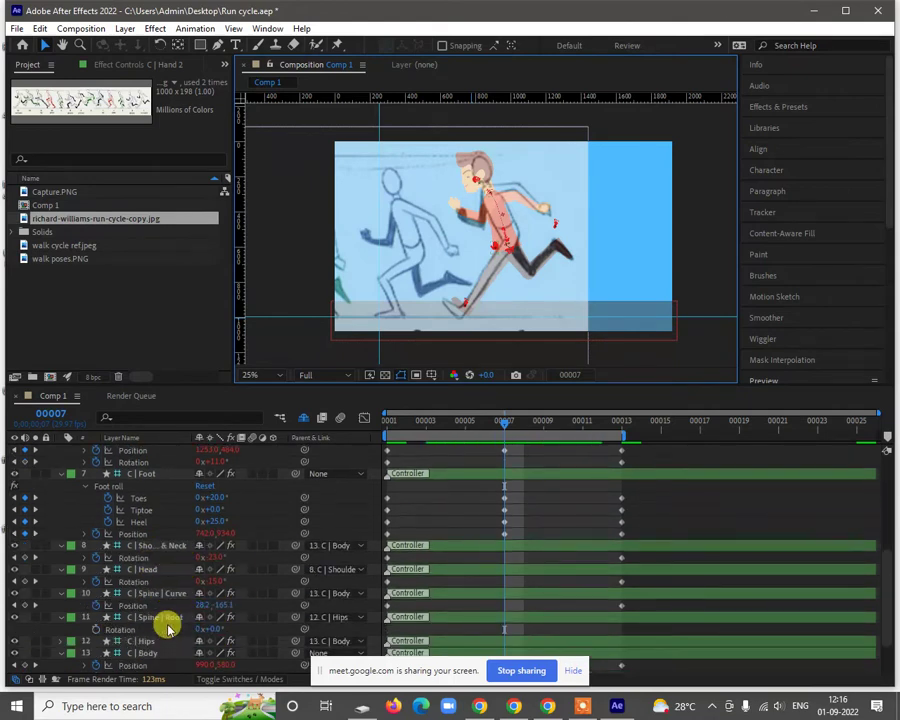
left_click(152, 595)
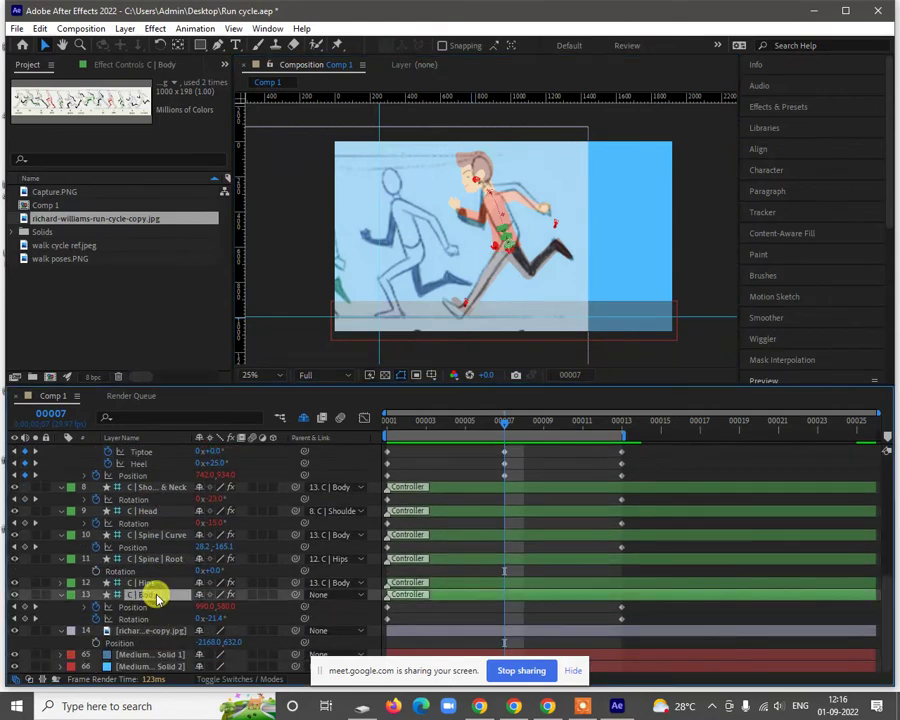
left_click_drag(394, 604, 388, 623)
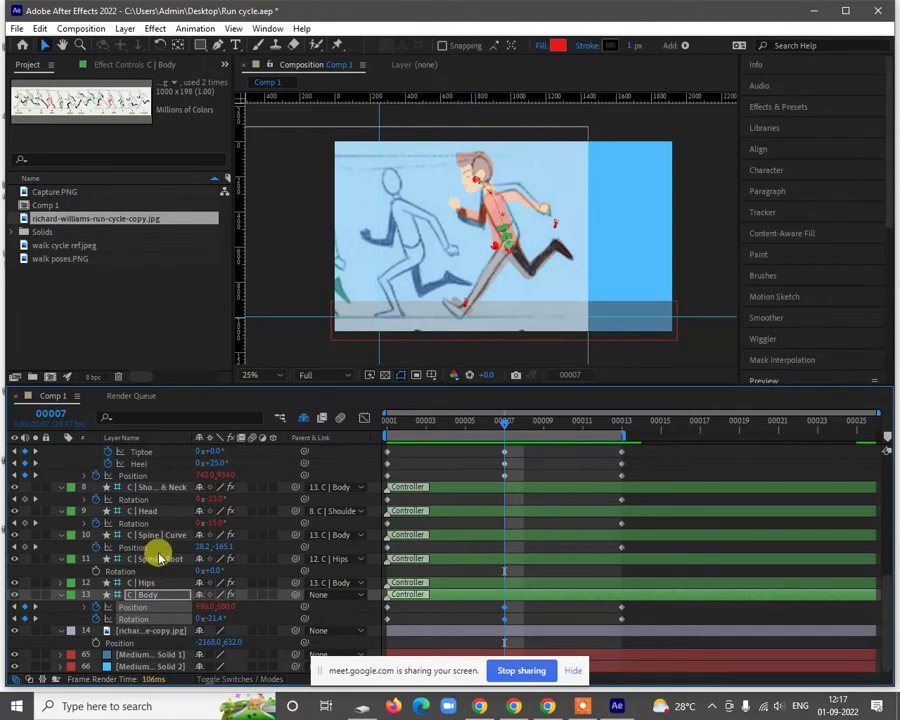
Step: Key Shoulders & Neck, Head and Spine | Curve at frame 7, then hide the reference drawing
left_click(150, 489)
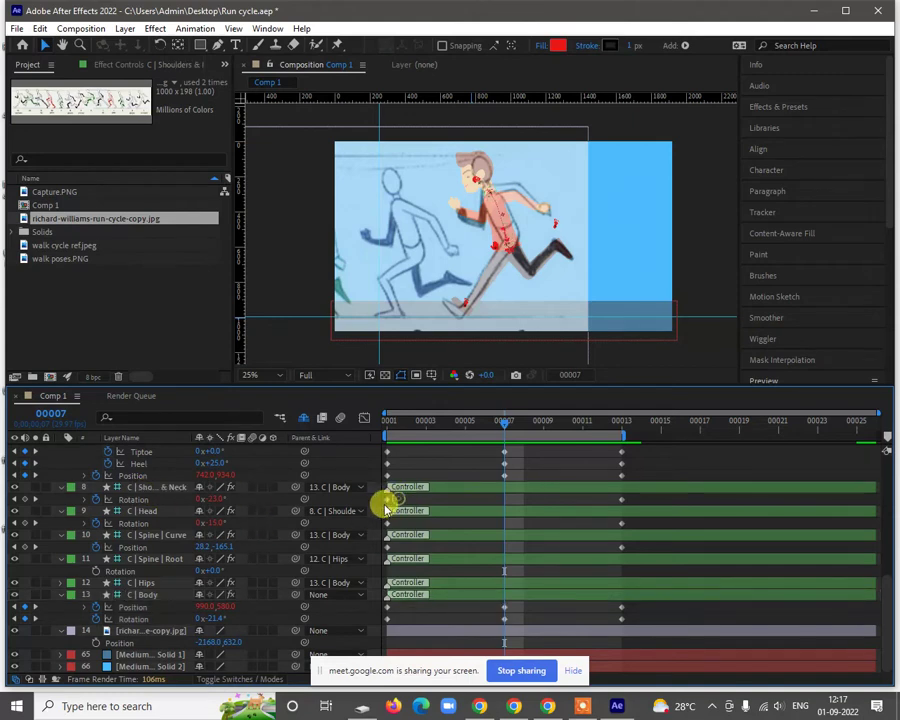
left_click(385, 500)
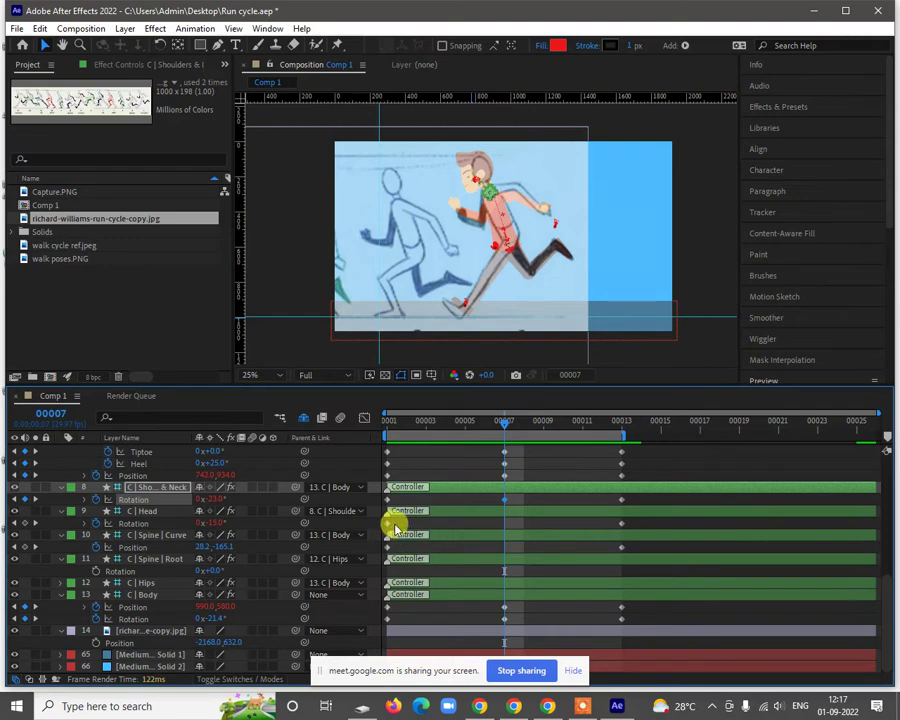
left_click(388, 524)
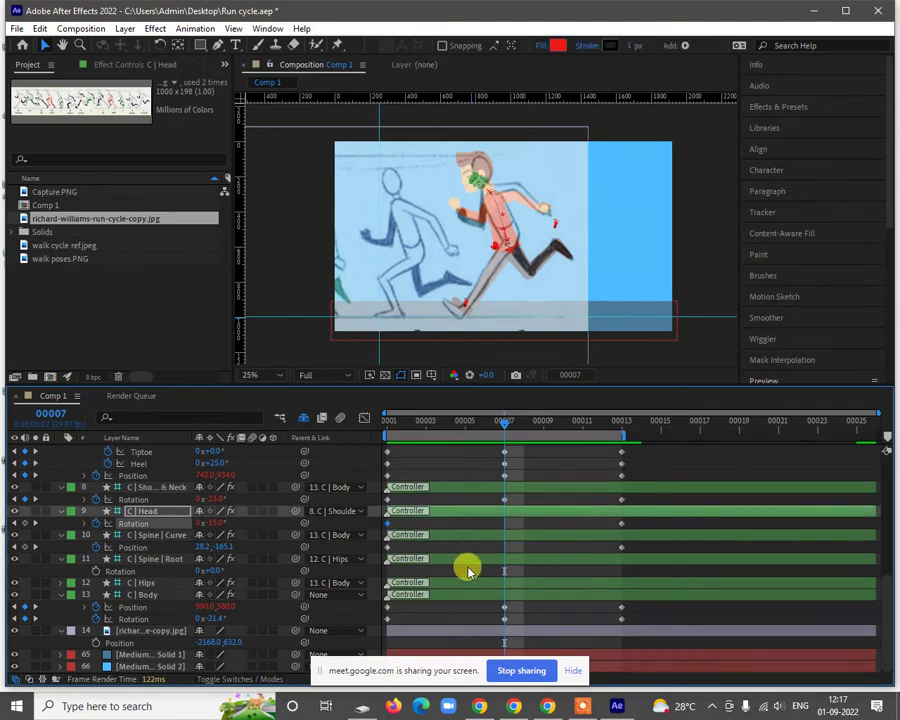
left_click(388, 548)
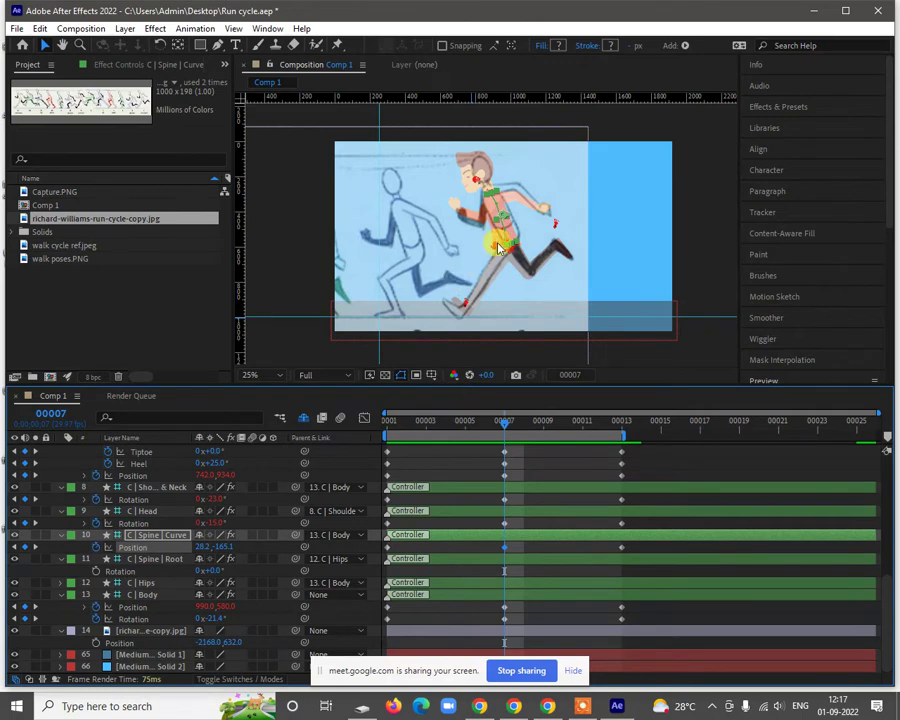
left_click(13, 621)
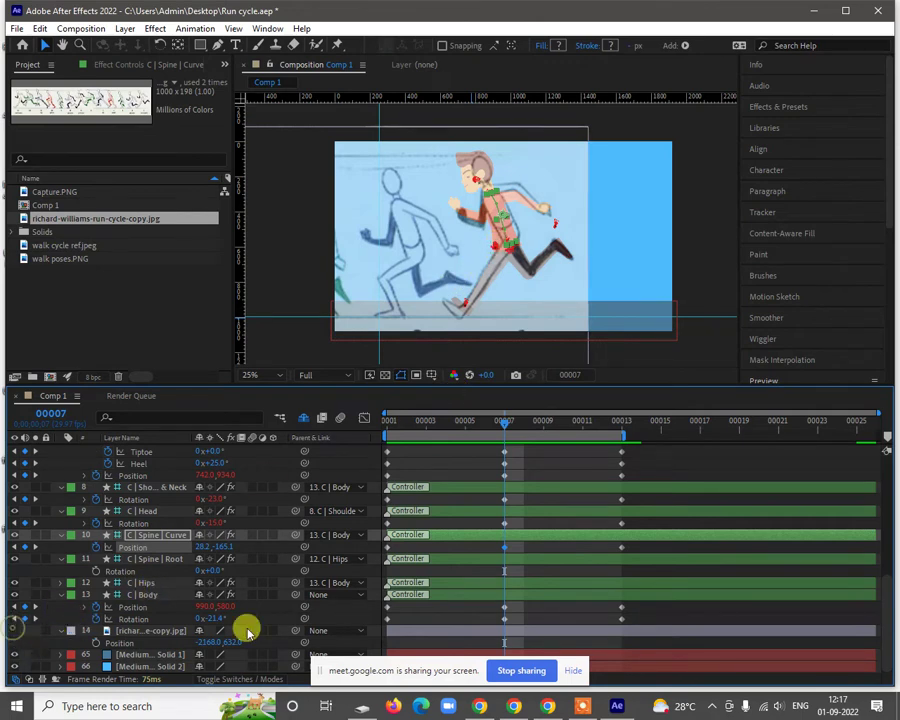
left_click(247, 630)
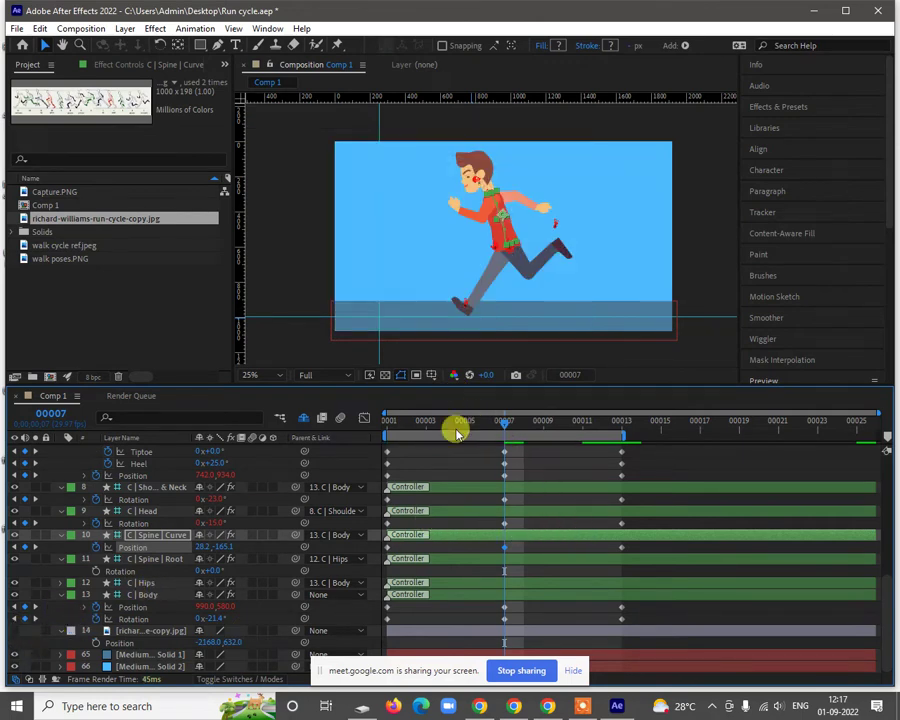
Step: Play a preview of the run cycle from the start, then stop on frame 4's crouched pose
left_click_drag(458, 432, 295, 432)
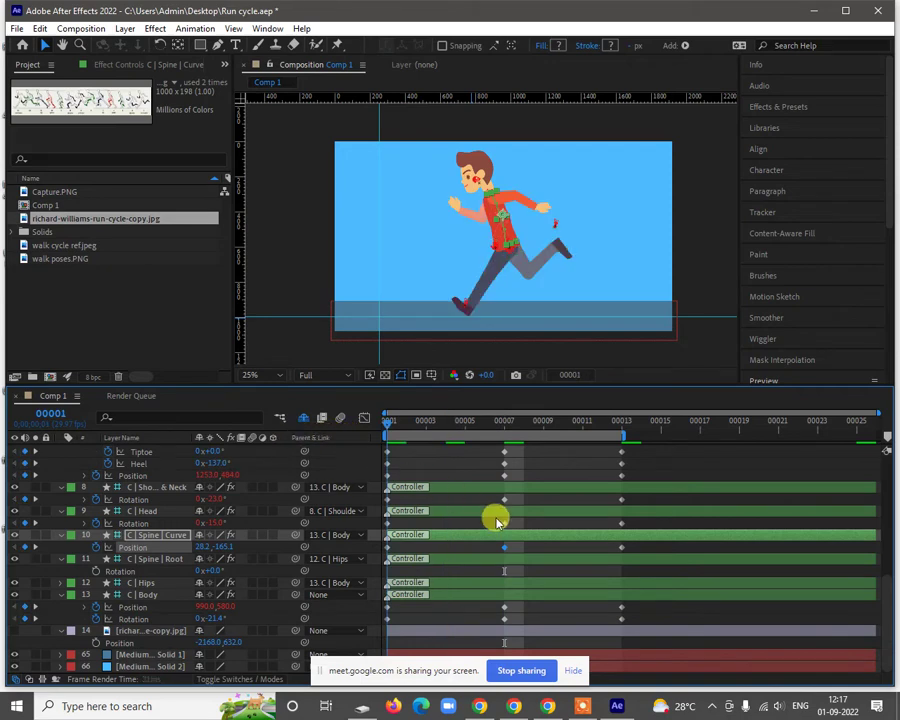
left_click(659, 533)
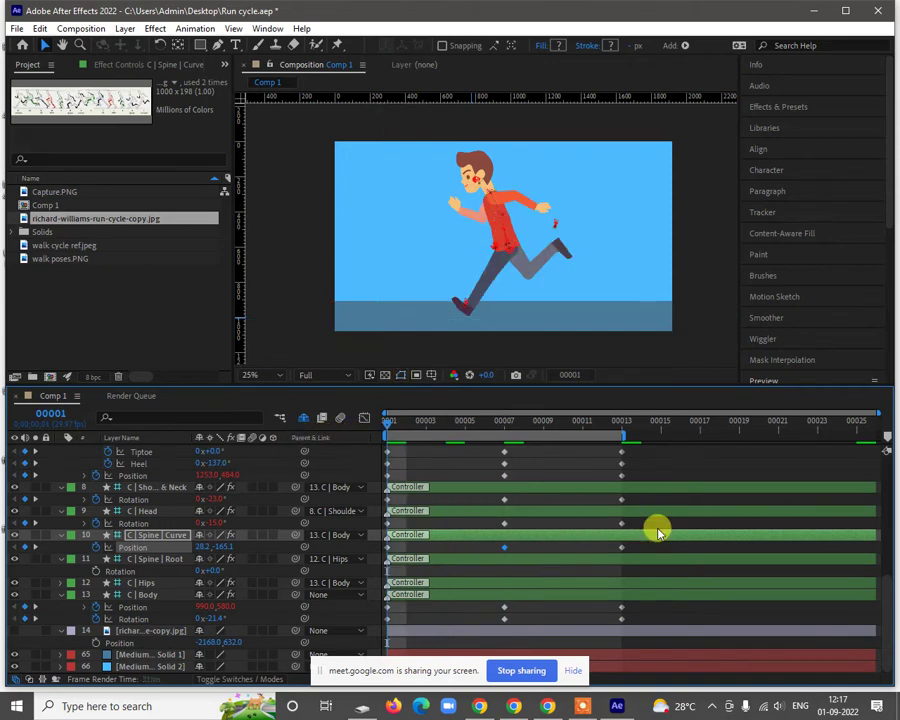
left_click(410, 428)
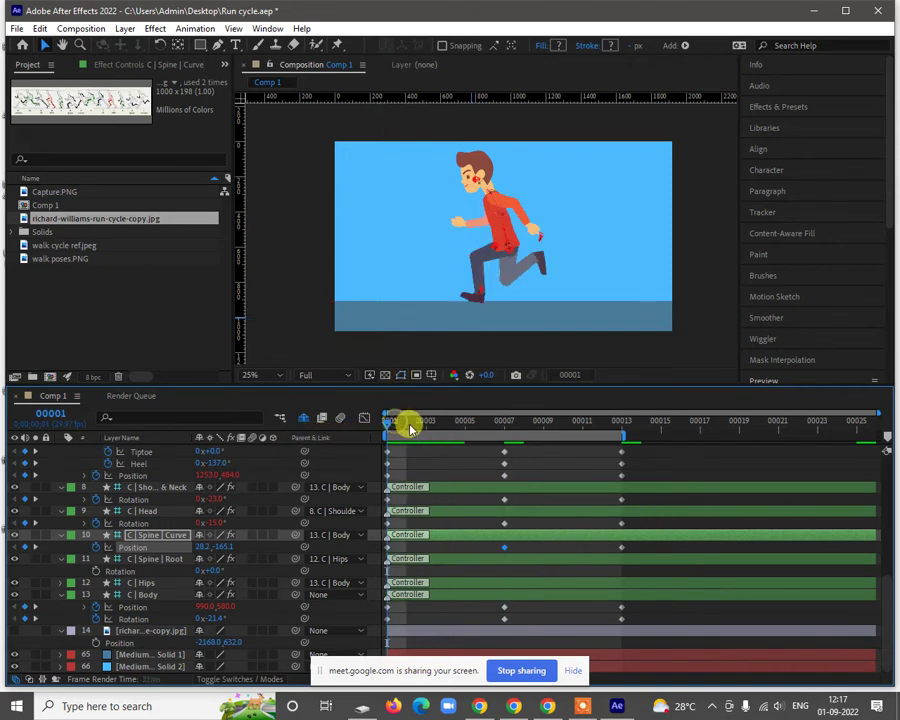
left_click_drag(410, 428, 297, 440)
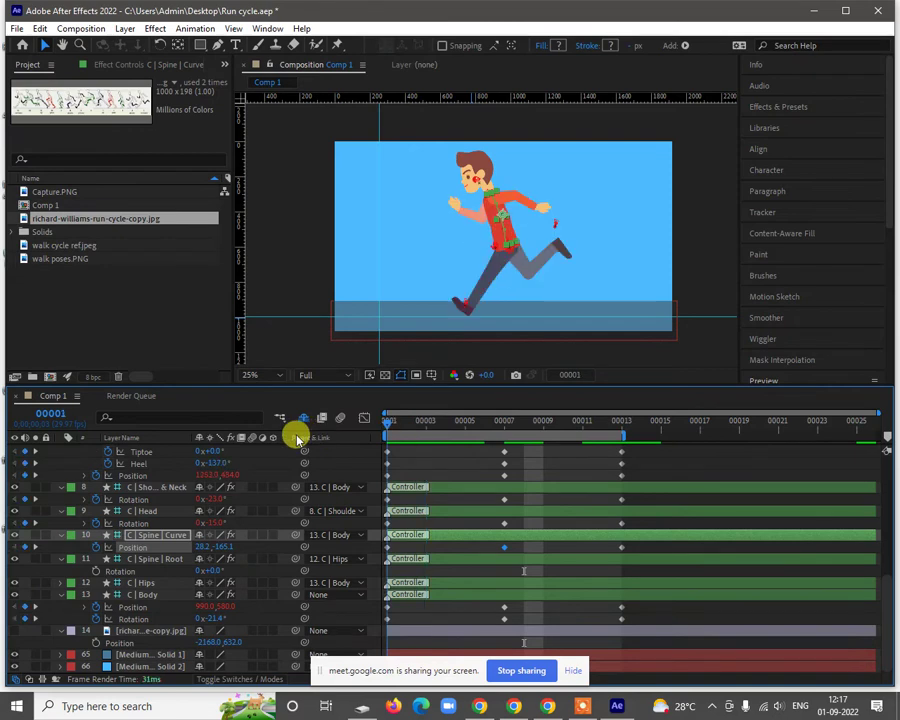
key("space")
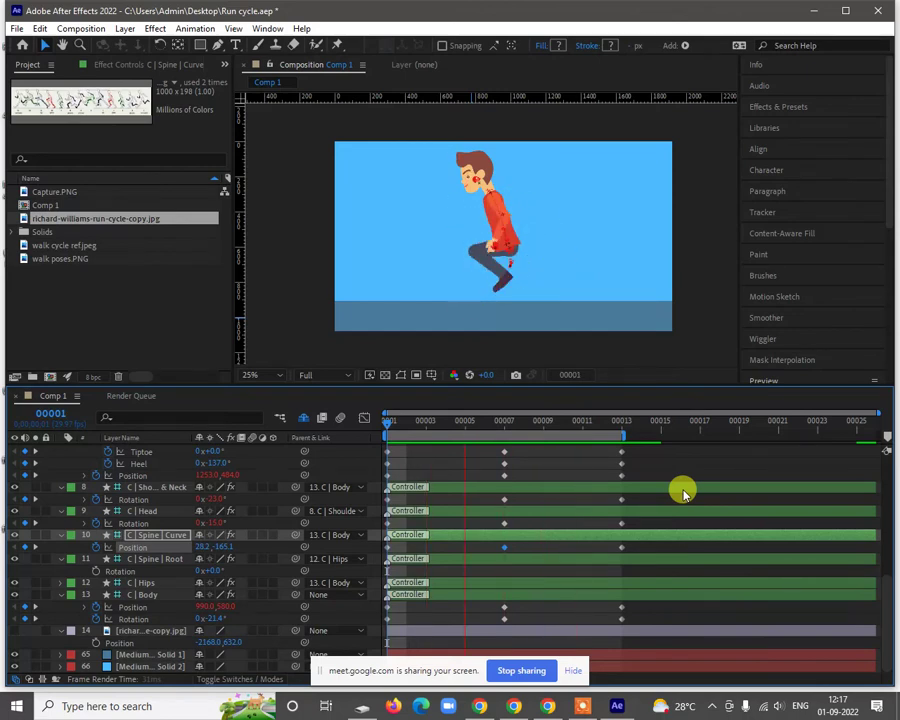
left_click(520, 430)
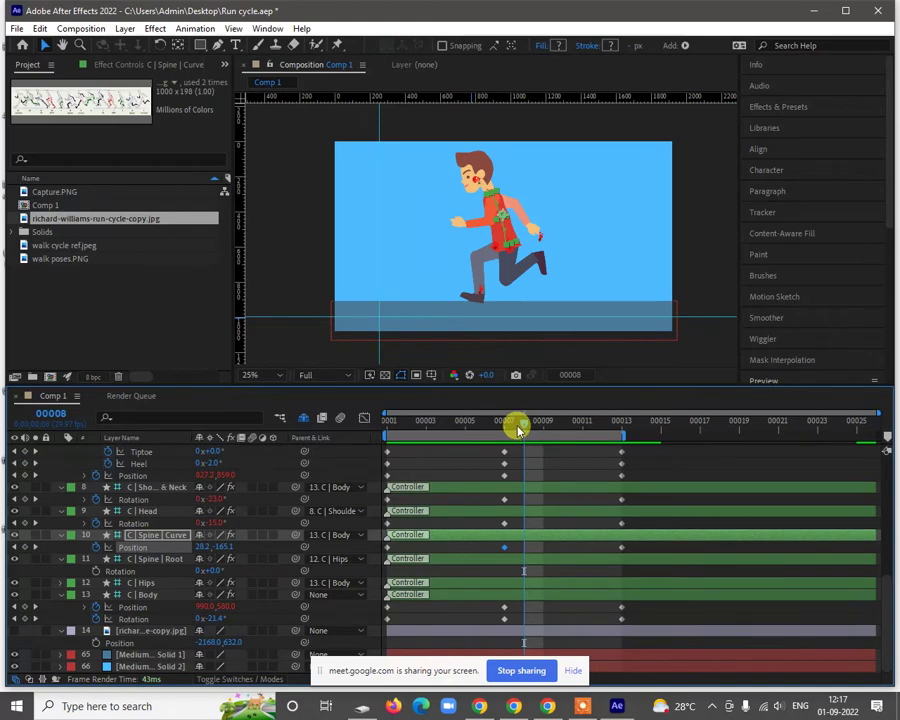
left_click_drag(520, 430, 445, 437)
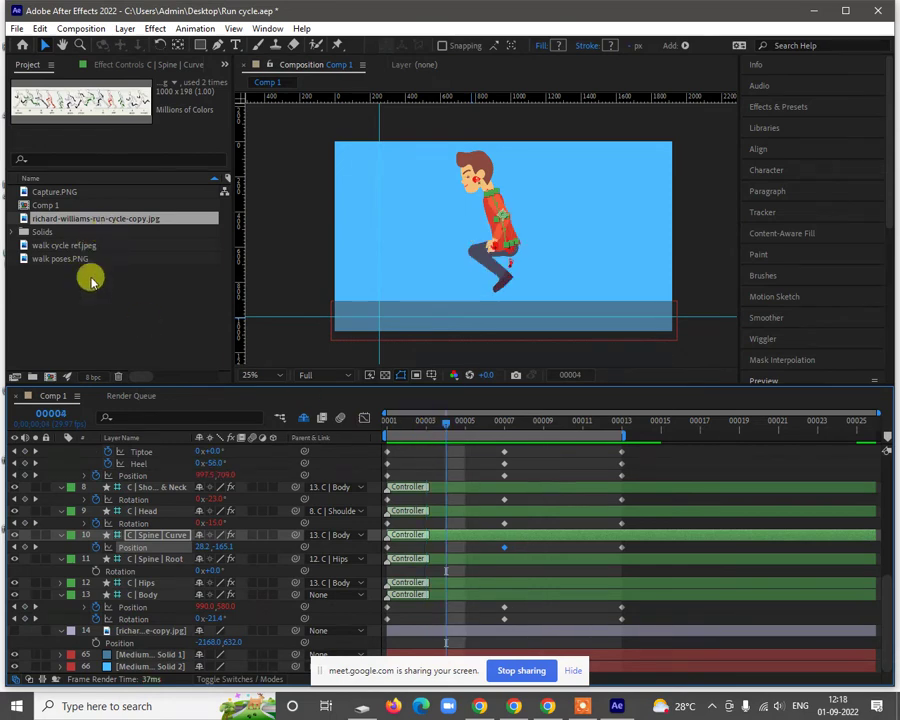
scroll(126, 495, "up", 8)
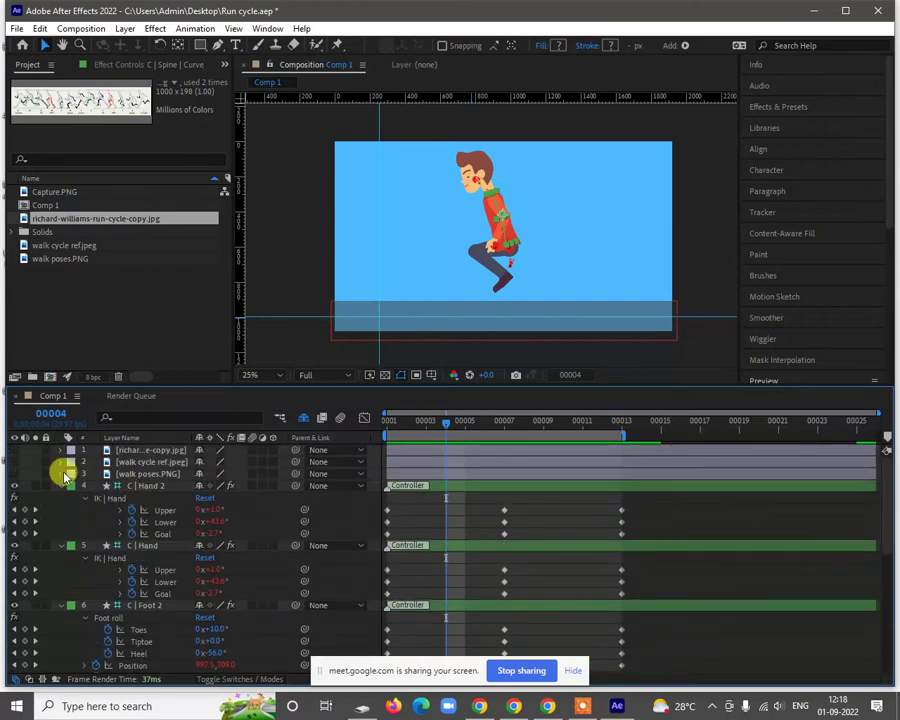
Step: Toggle the reference layers' visibility to compare them, then select the walk poses.PNG layer
left_click(15, 450)
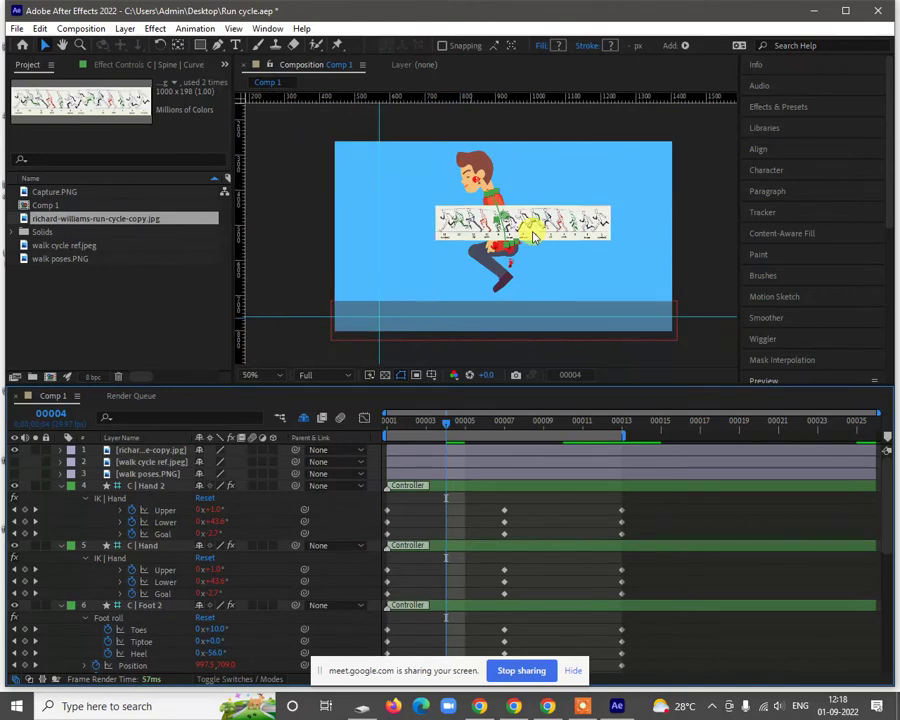
scroll(533, 234, "up", 2)
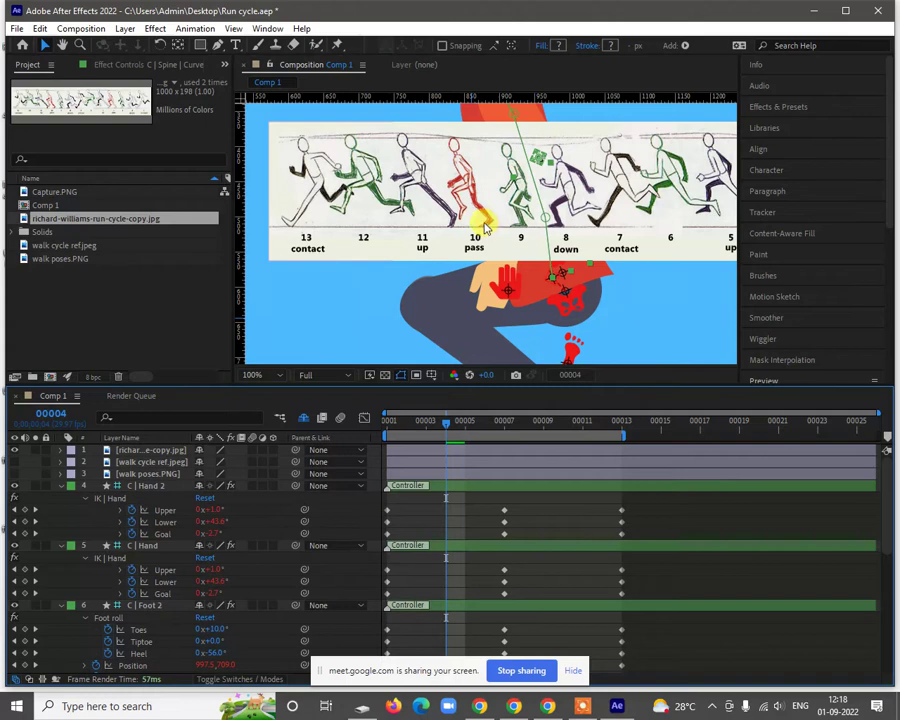
scroll(575, 228, "down", 2)
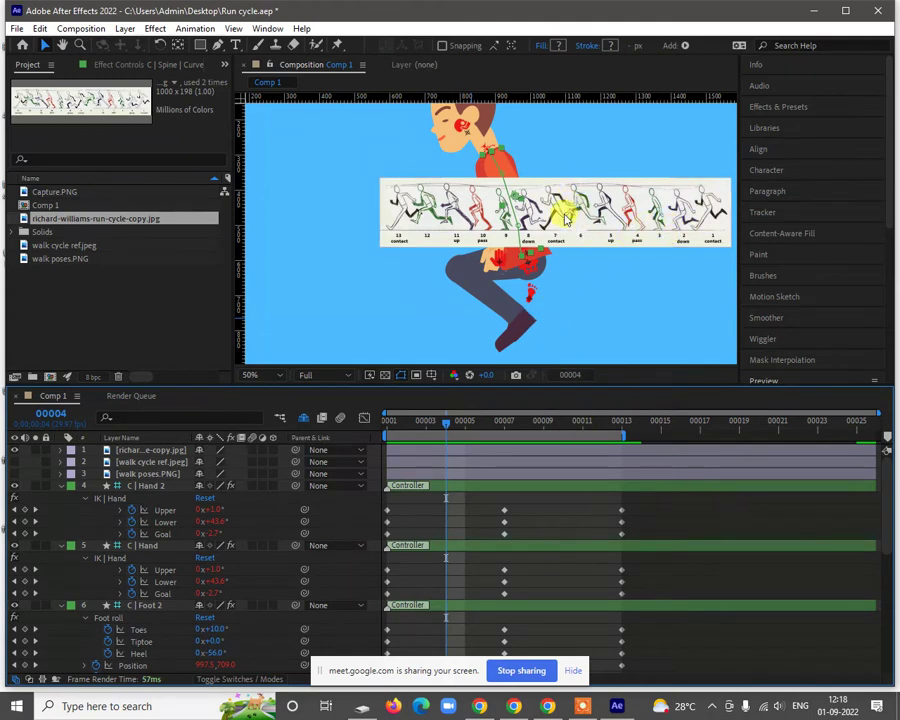
left_click(15, 468)
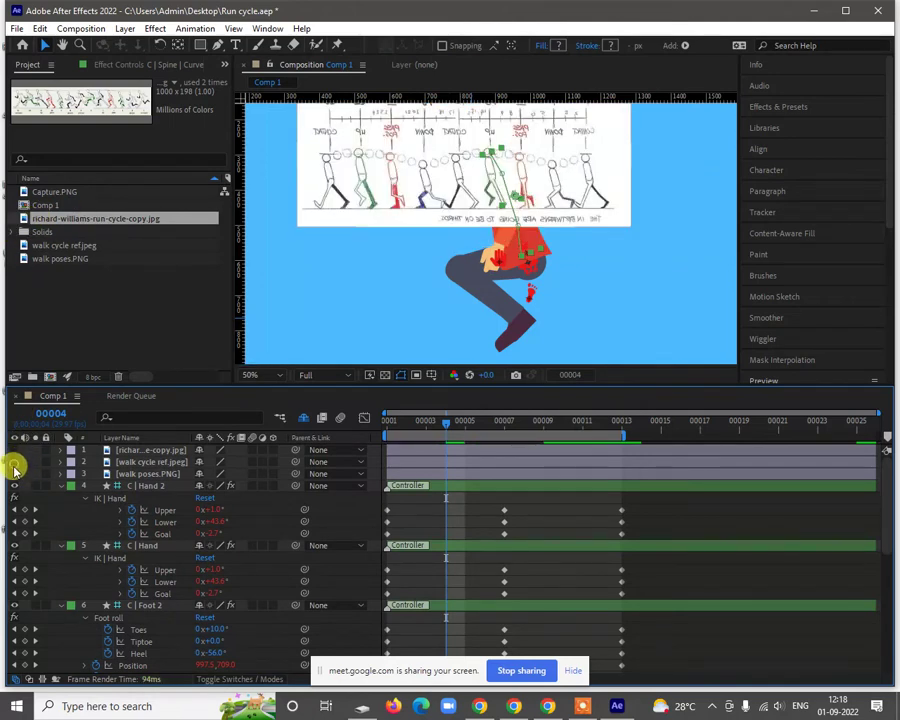
left_click(14, 464)
key("ctrl+z")
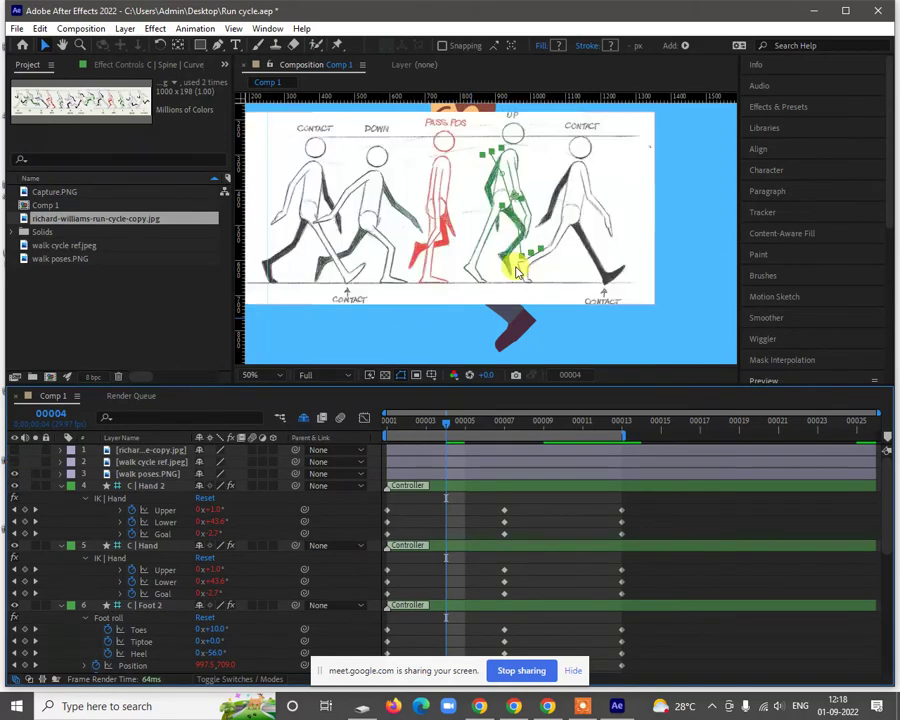
left_click(140, 475, "shift")
Step: Delete walk poses.PNG, show the richard-williams copy layer, and shift its Position to align a pose
key("Delete")
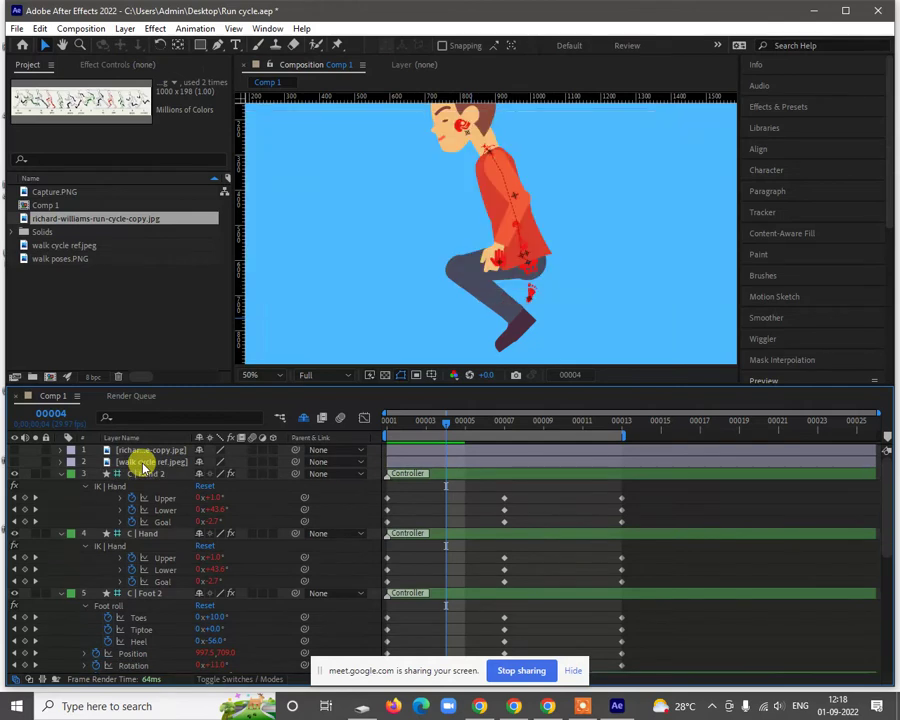
scroll(150, 560, "down", 6)
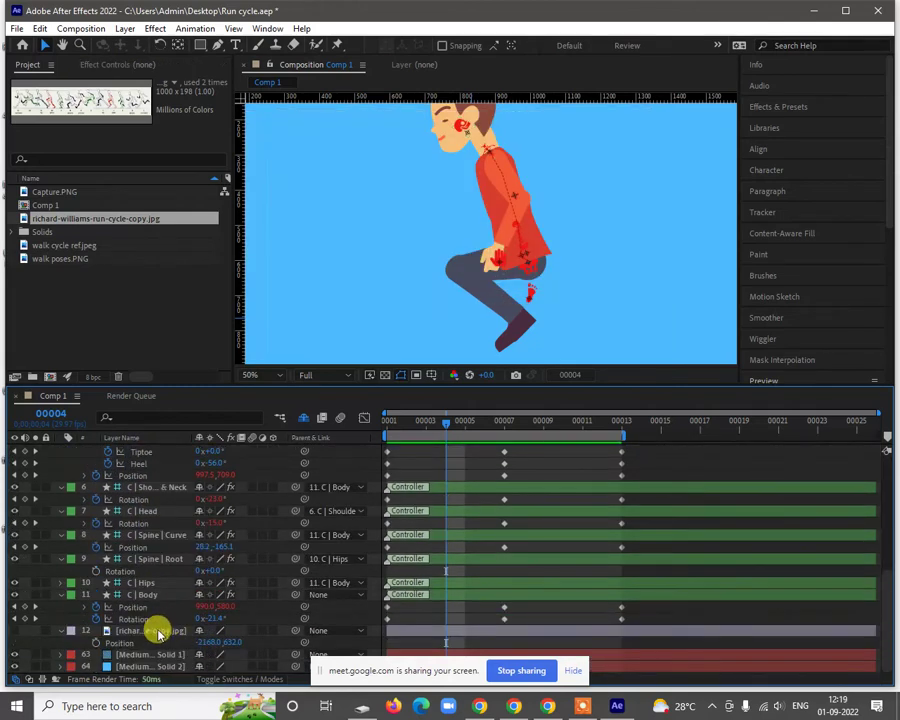
left_click(150, 630)
left_click(15, 630)
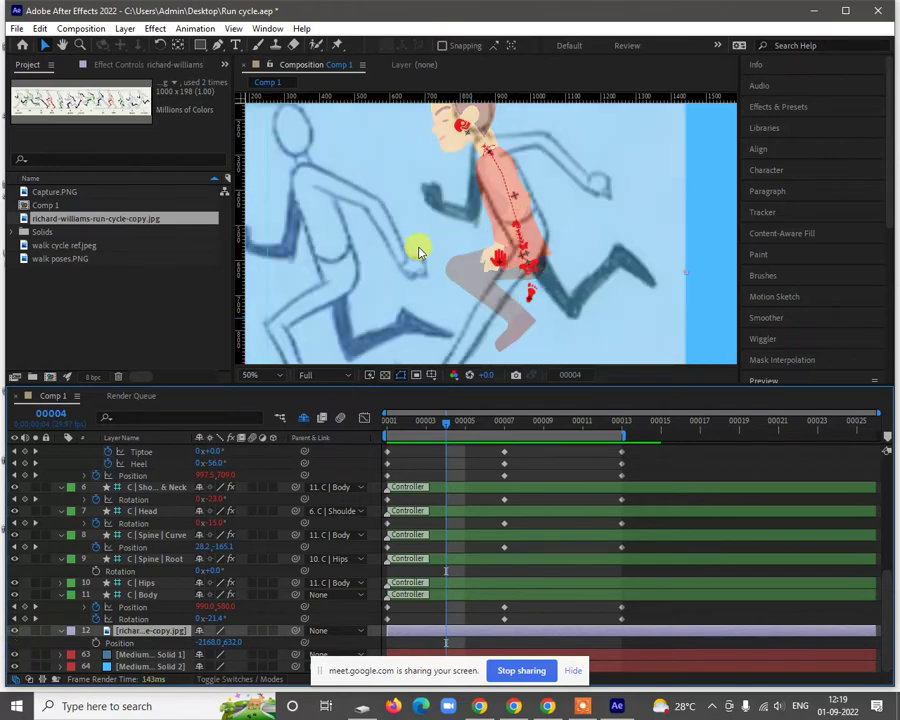
scroll(458, 267, "down", 1)
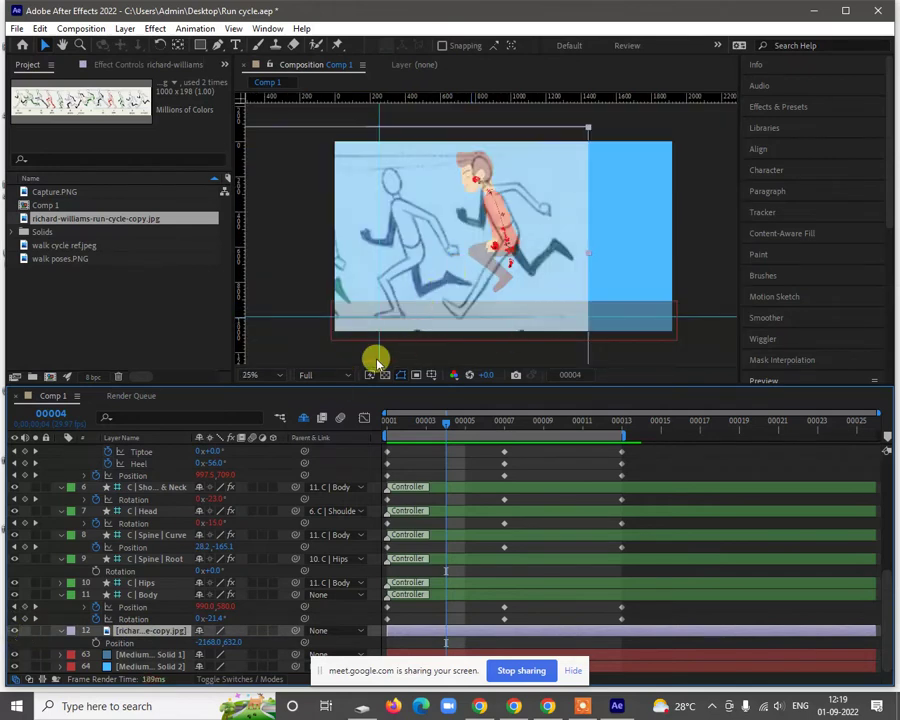
scroll(261, 565, "up", 1)
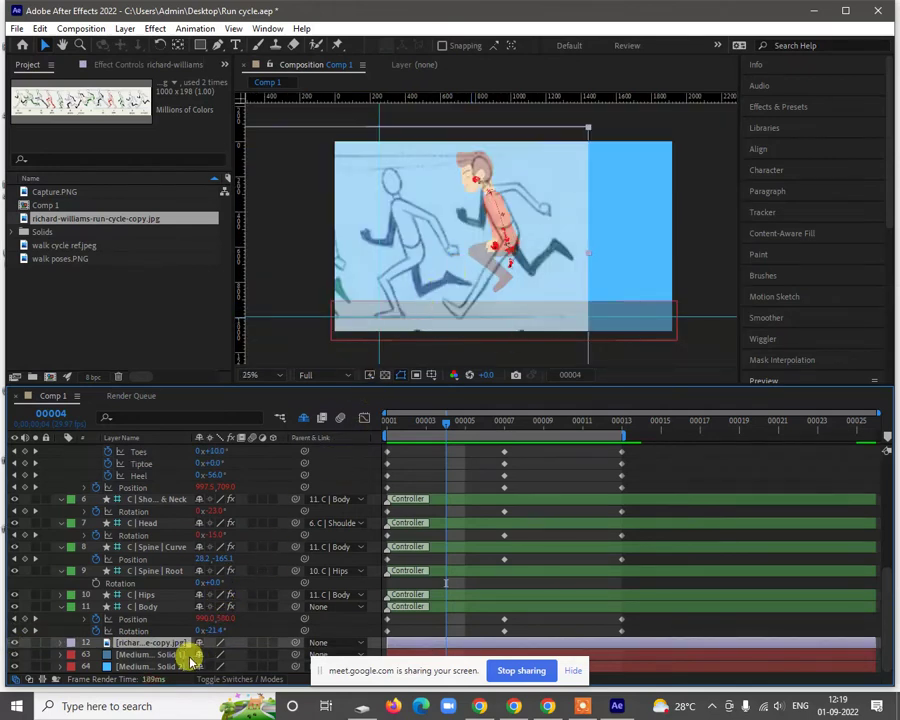
left_click_drag(210, 664, 899, 617)
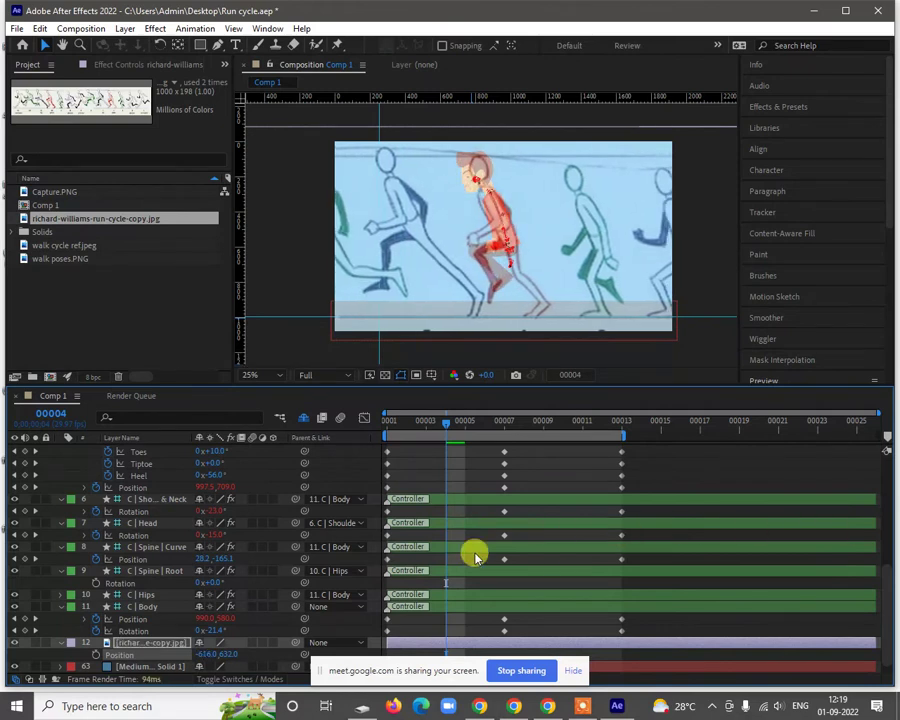
Step: At frame 4, drag C | Foot 2 down-right to about 1199.5, 867 to match the reference leg
left_click_drag(444, 424, 336, 443)
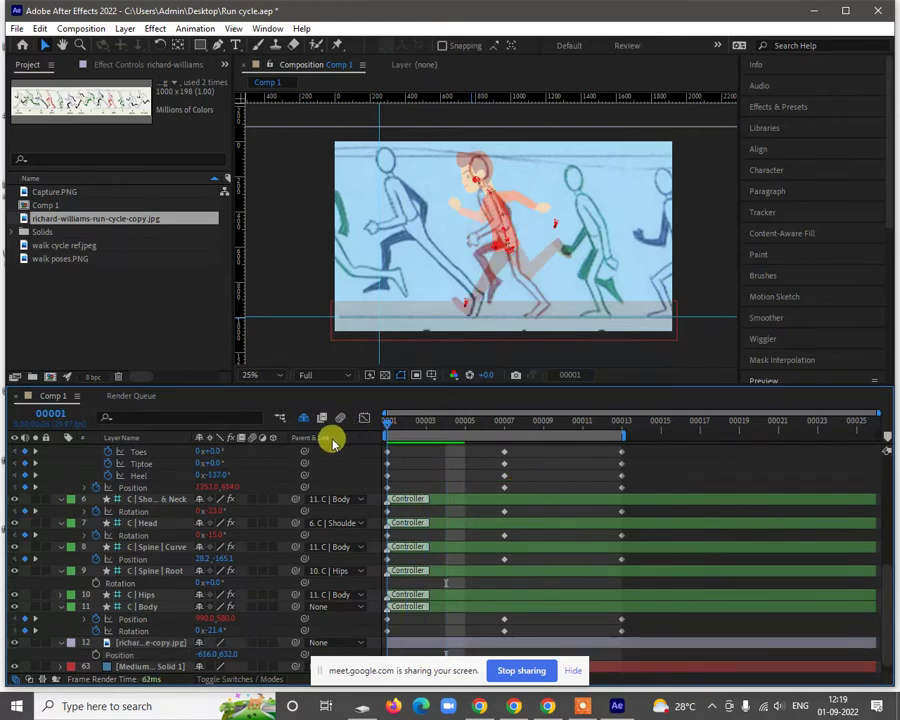
left_click(466, 301)
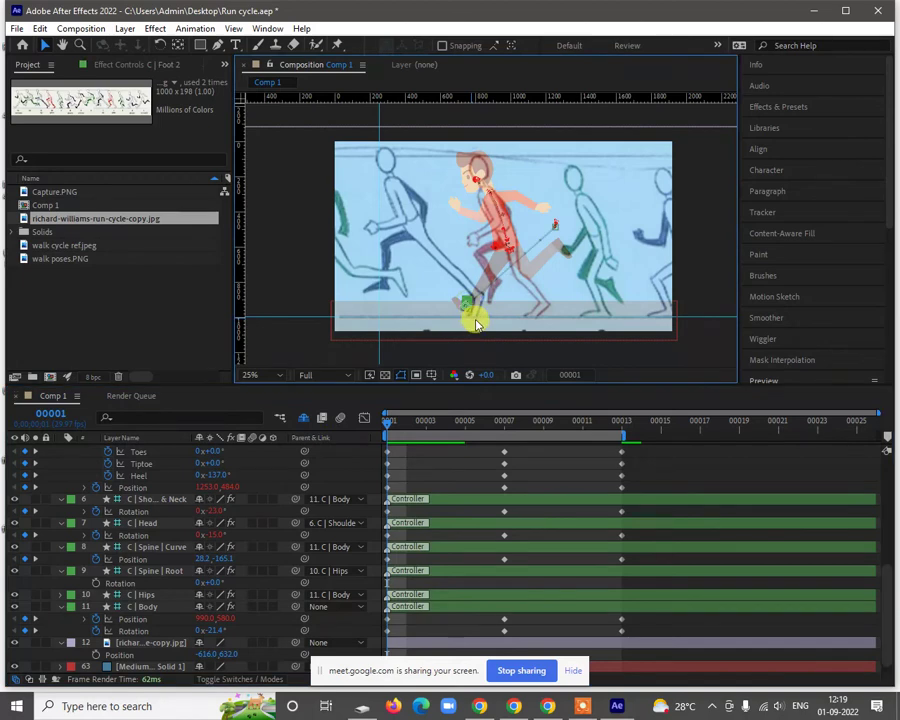
scroll(497, 311, "up", 2)
key("space")
left_click_drag(568, 271, 557, 241)
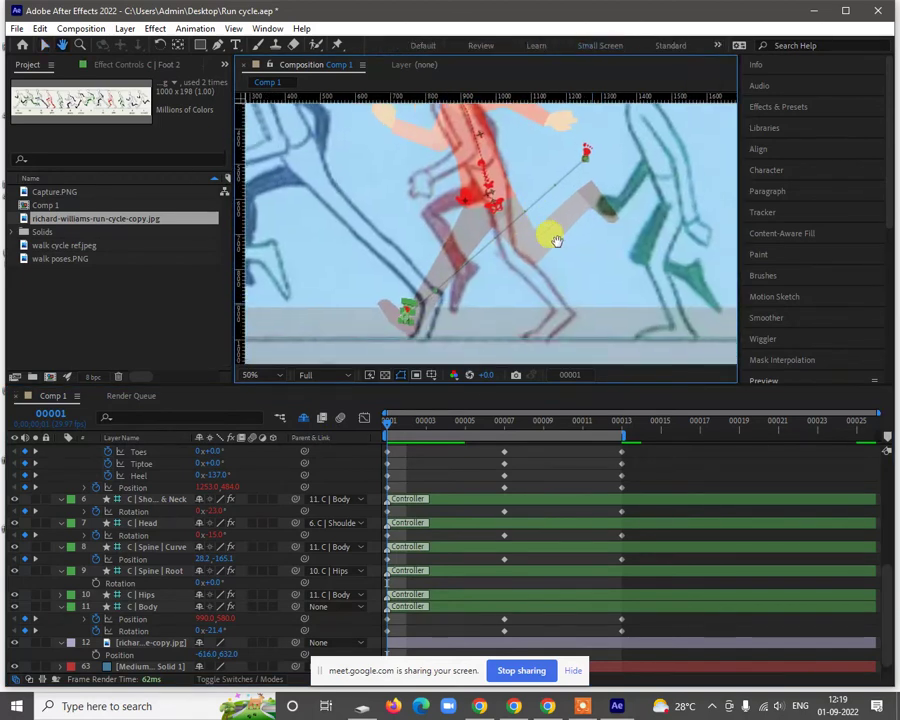
left_click(404, 419)
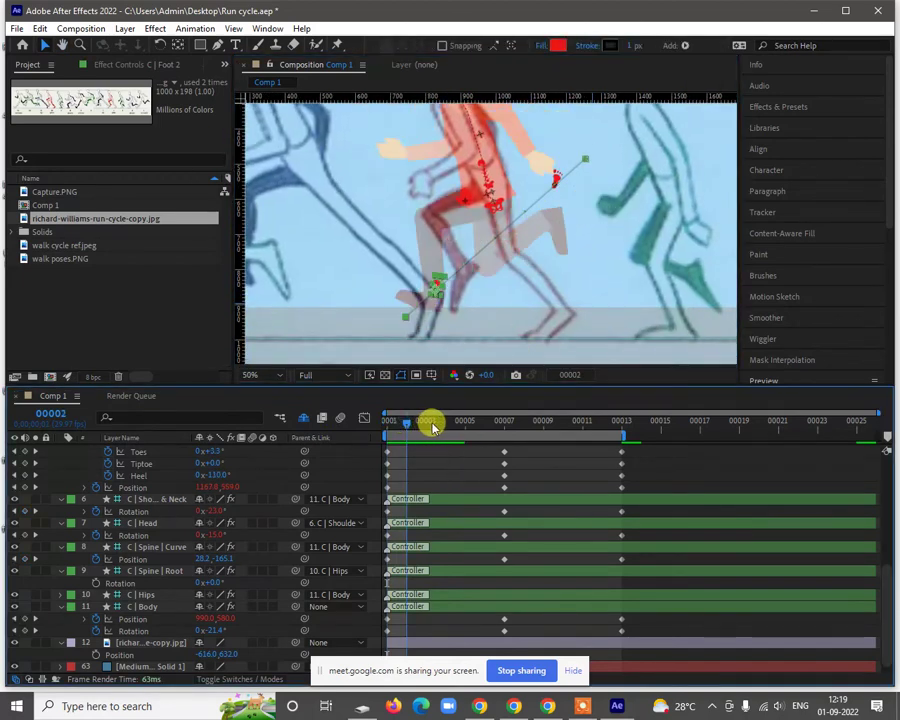
left_click(438, 424)
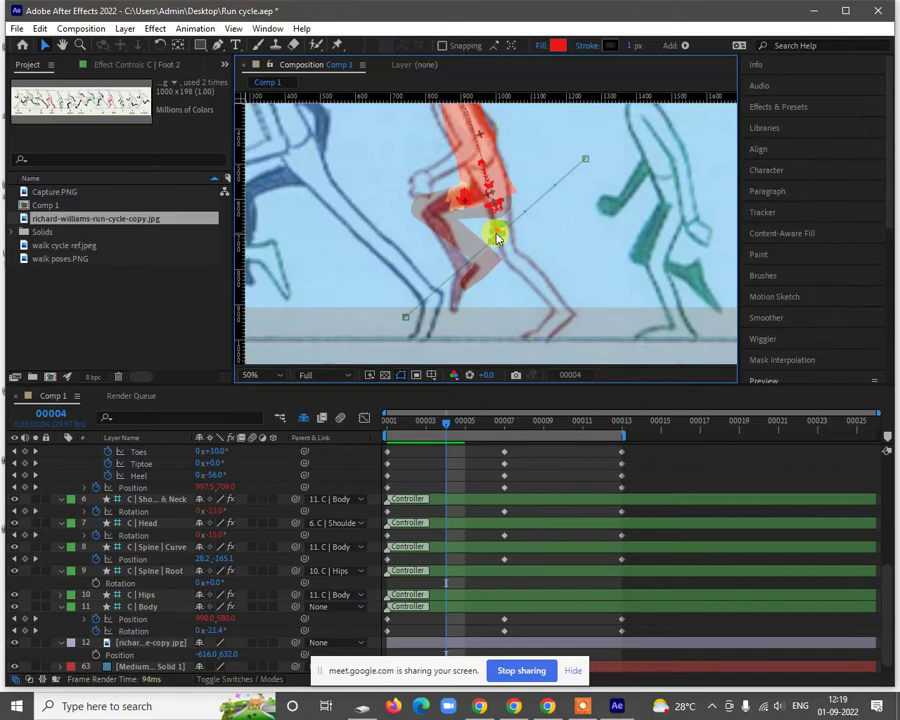
left_click(497, 236)
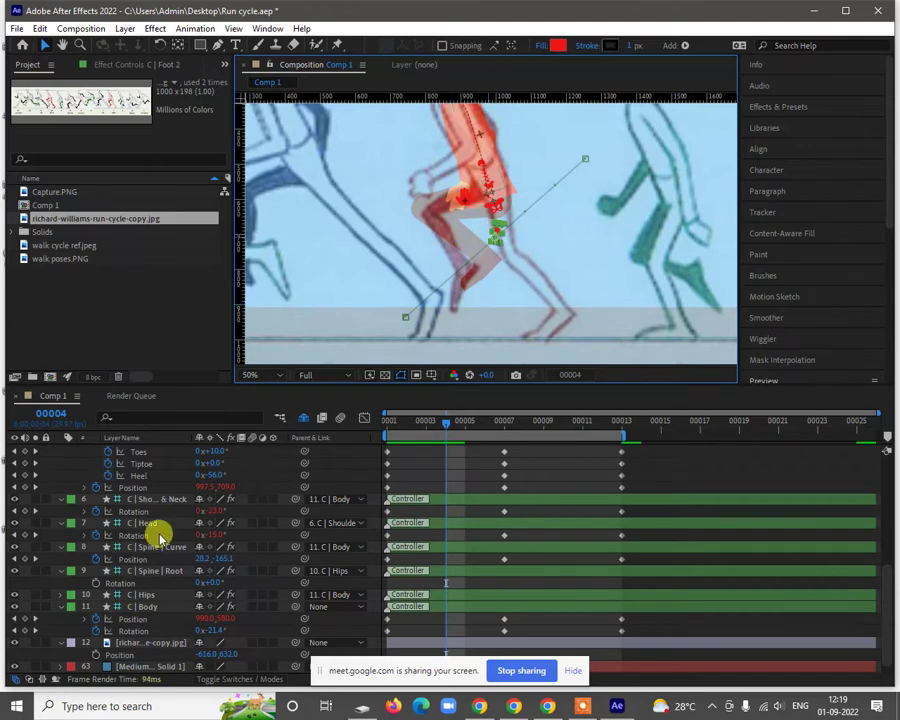
scroll(151, 509, "up", 3)
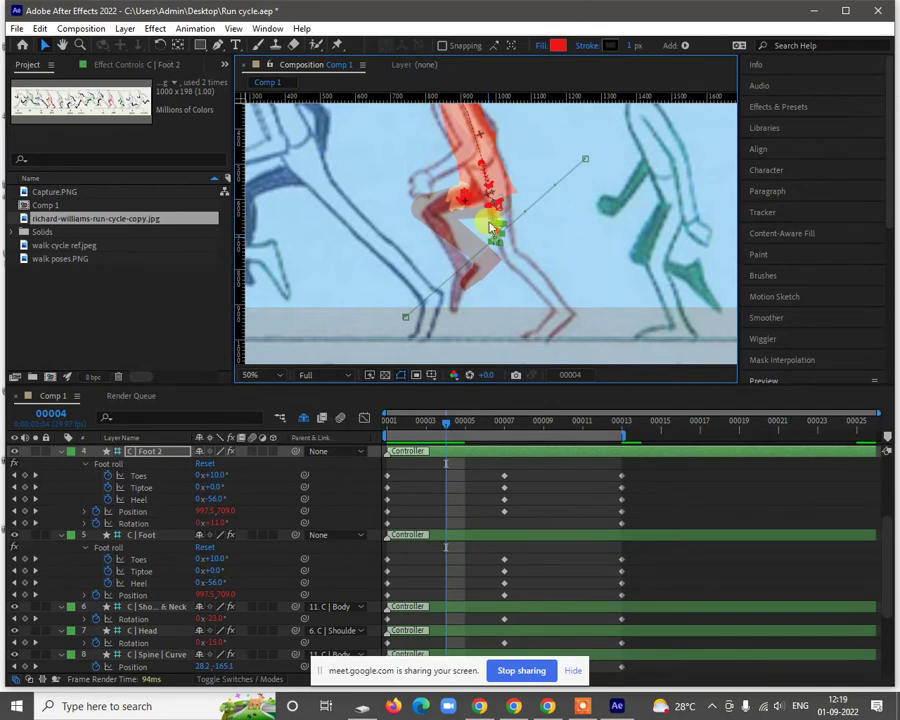
left_click_drag(497, 232, 567, 286)
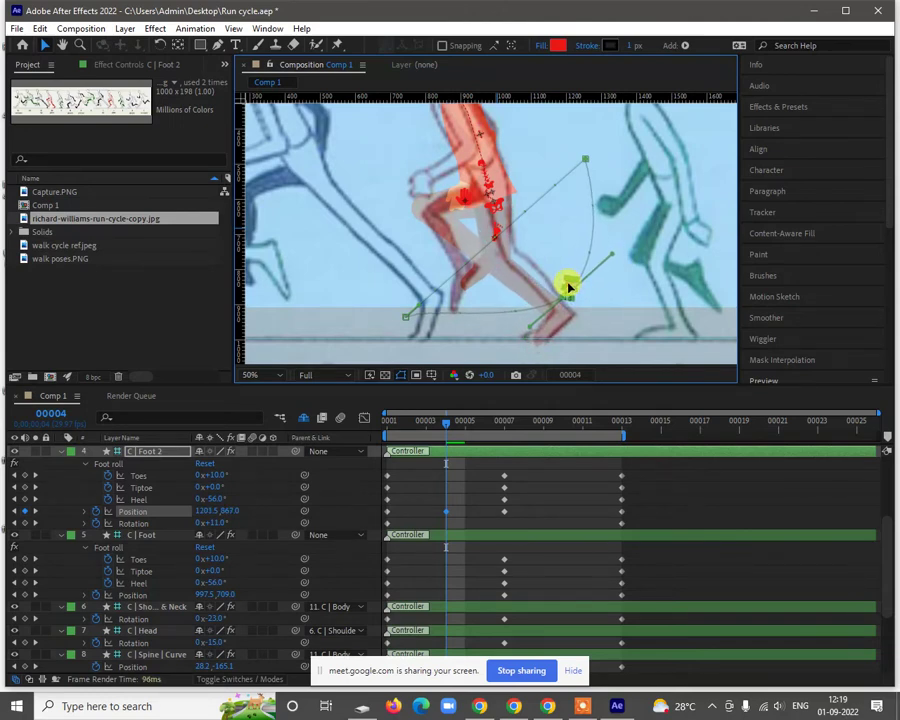
Step: Set C | Foot 2's Foot roll Toes to 38° in Effect Controls
left_click(110, 64)
left_click_drag(155, 277, 170, 258)
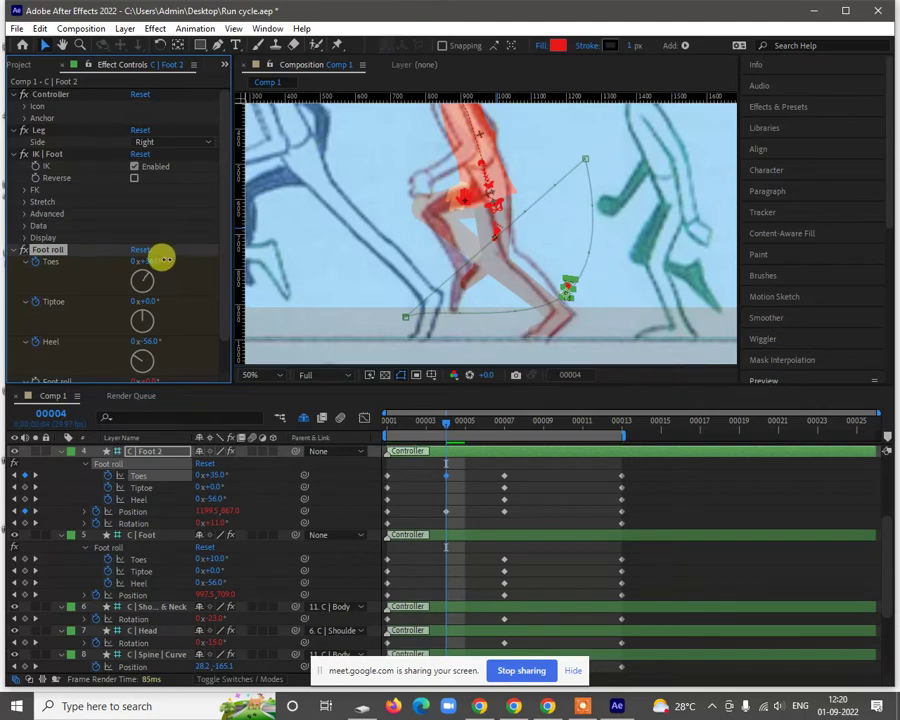
scroll(558, 311, "up", 4)
key("h")
left_click_drag(600, 311, 569, 165)
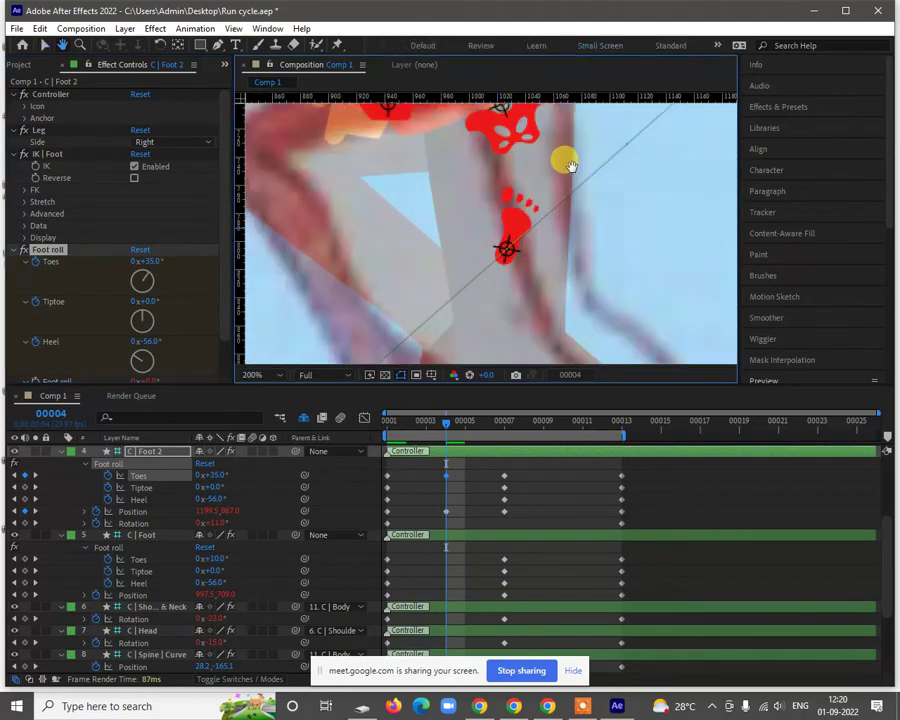
scroll(569, 165, "down", 2)
key("v")
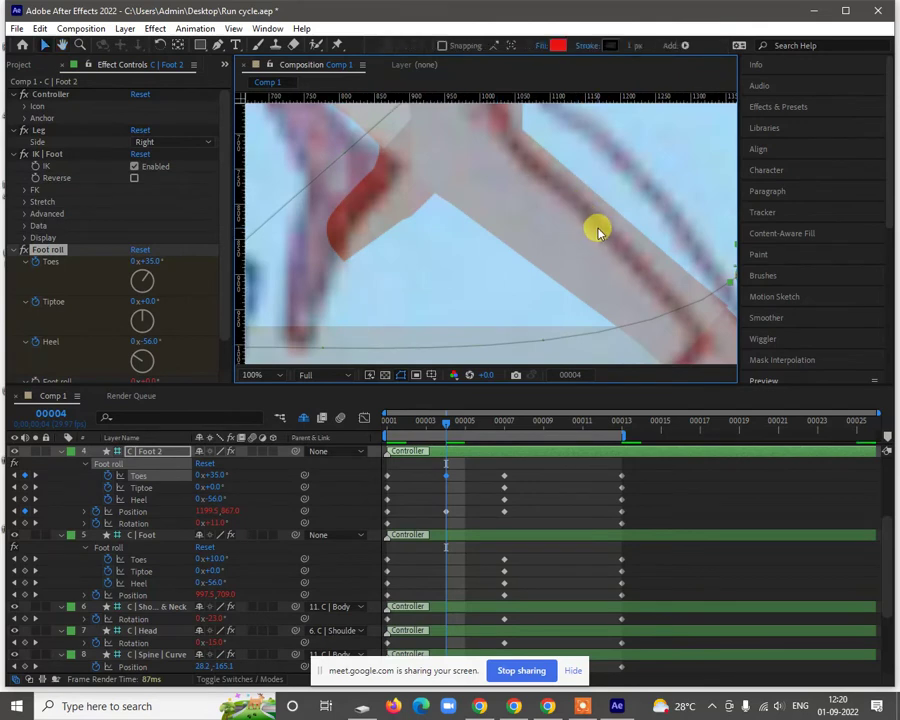
scroll(598, 232, "down", 2)
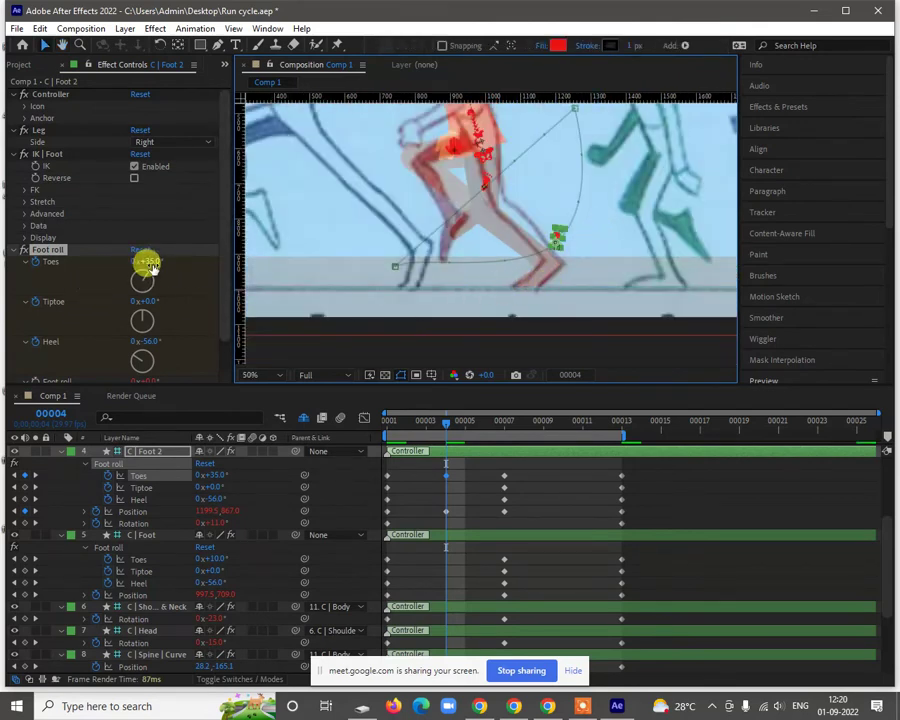
left_click_drag(152, 265, 160, 261)
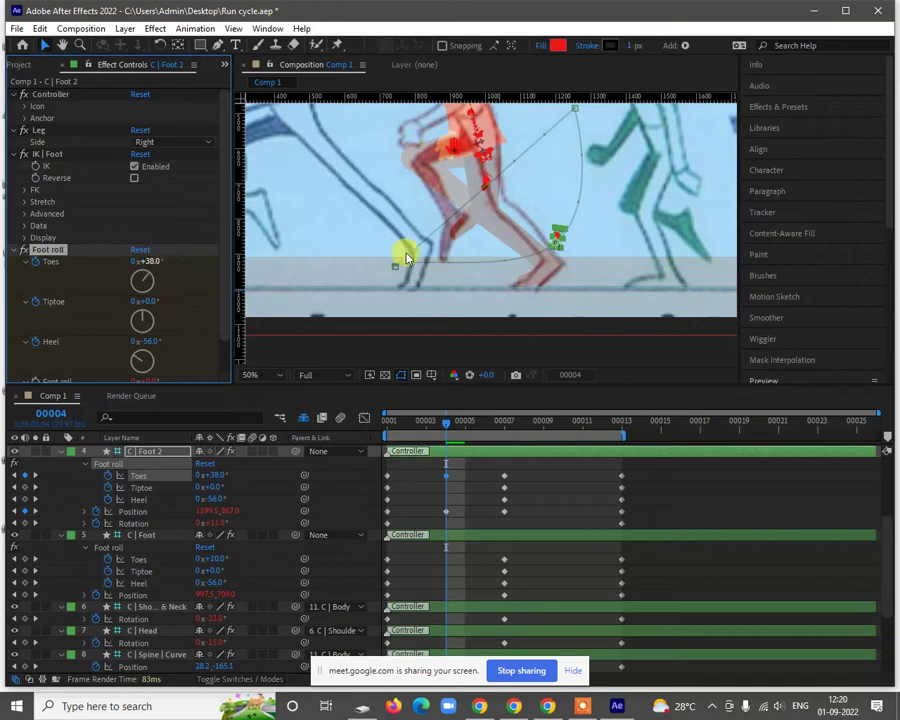
scroll(460, 224, "down", 2)
key("h")
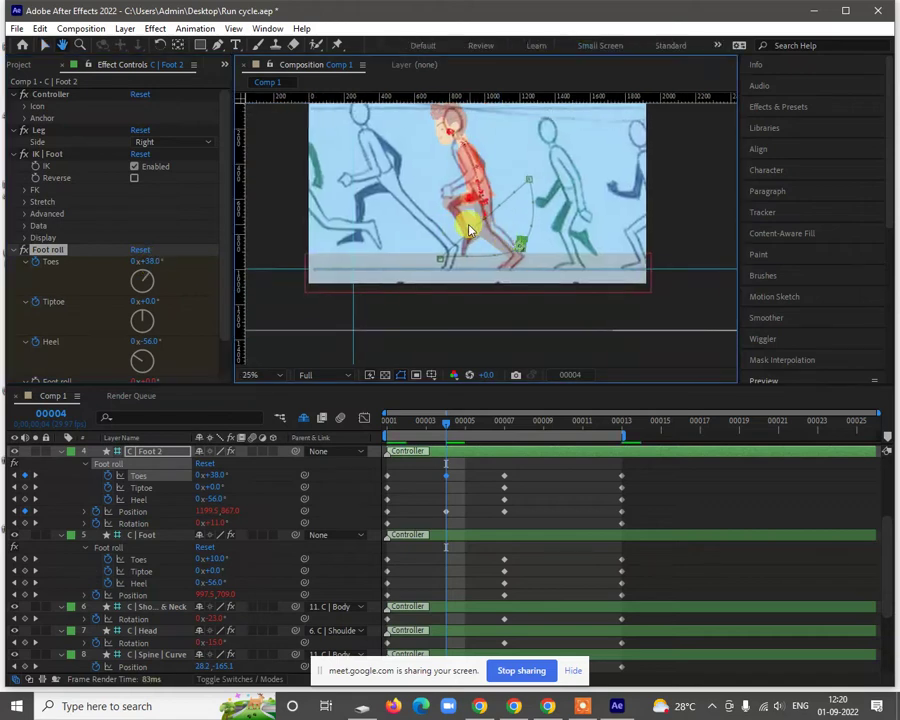
key("v")
scroll(500, 210, "up", 1)
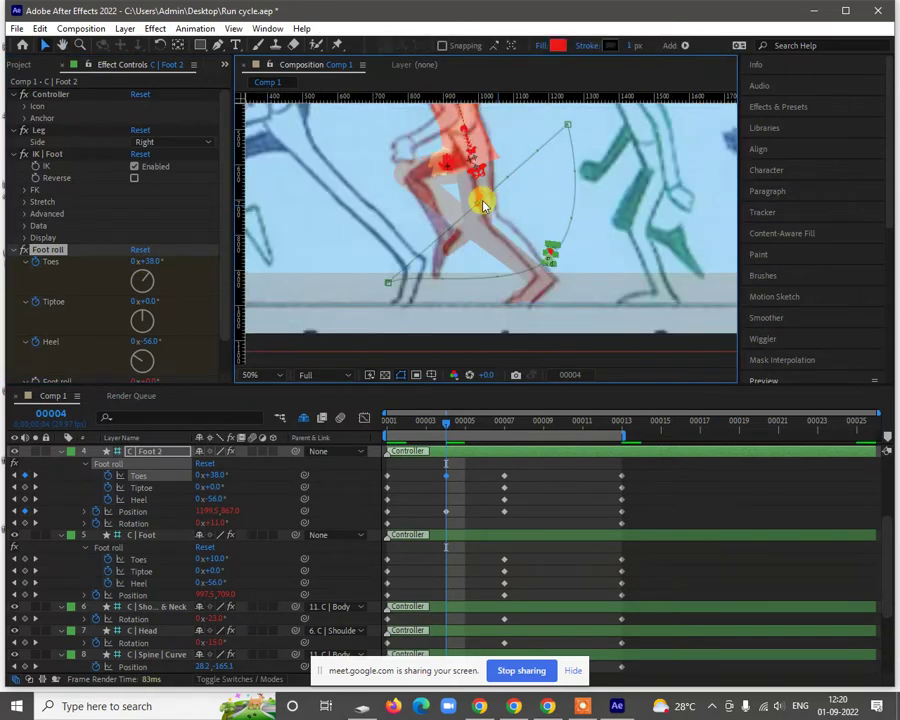
scroll(153, 633, "down", 2)
Step: Shift C | Body's frame-4 Position to about 990, 552 to fit the crouch
left_click(153, 641)
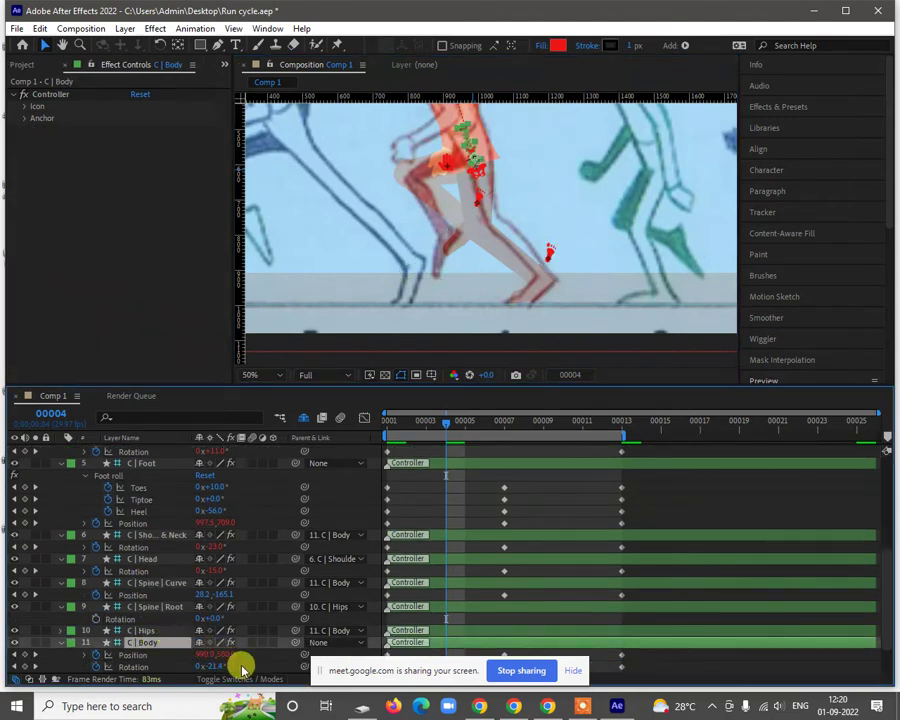
left_click_drag(222, 655, 214, 650)
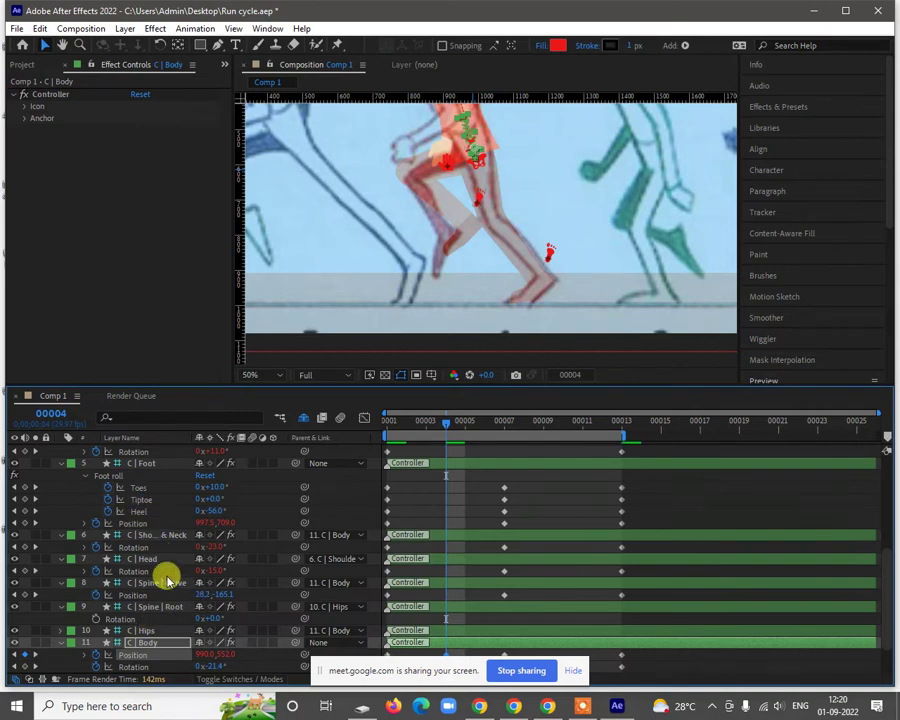
scroll(163, 580, "down", 3)
scroll(155, 560, "up", 4)
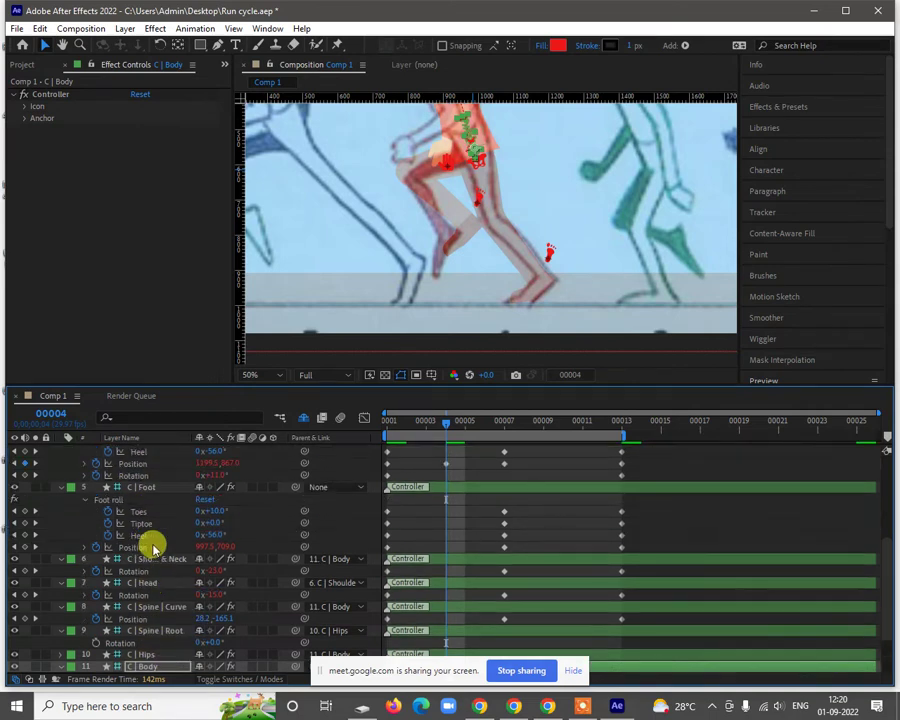
Step: Move the left foot controller C | Foot down-left to match the frame-4 reference pose
left_click(147, 489)
scroll(476, 210, "up", 2)
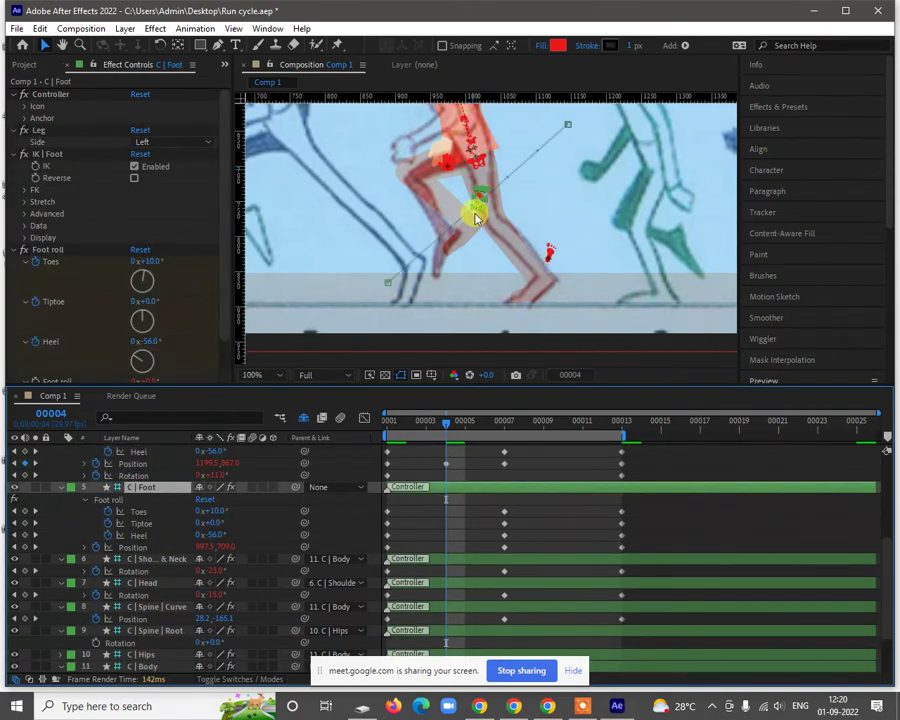
left_click_drag(511, 216, 564, 237)
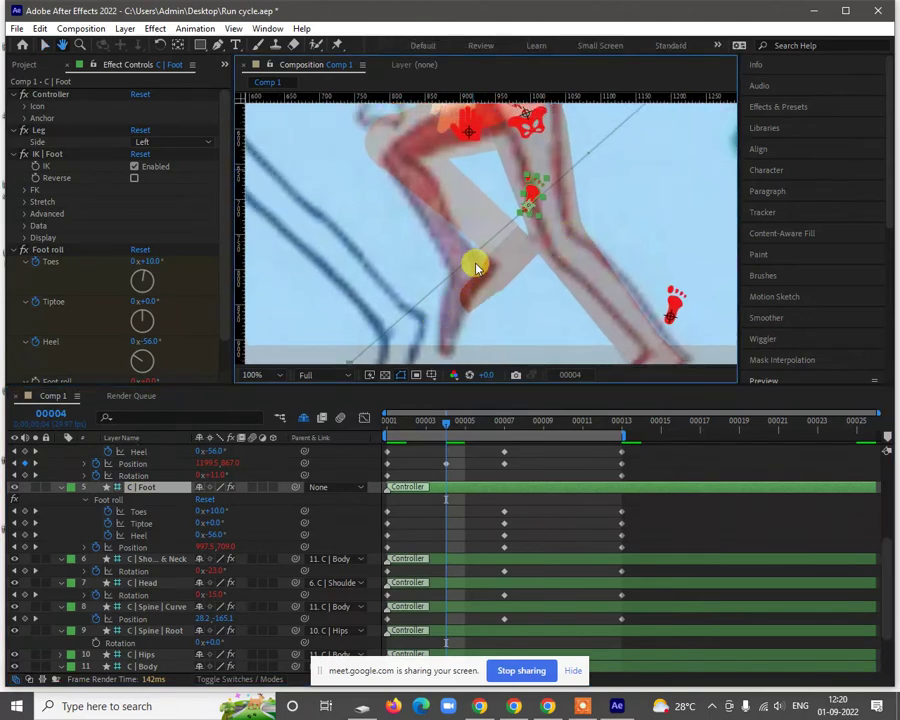
key("v")
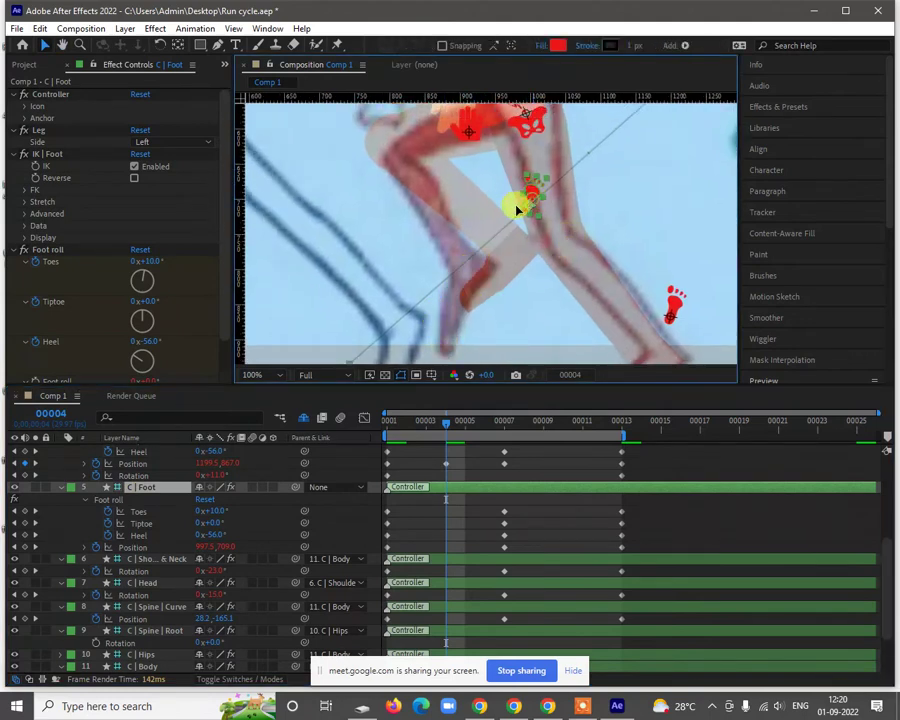
left_click_drag(518, 210, 486, 208)
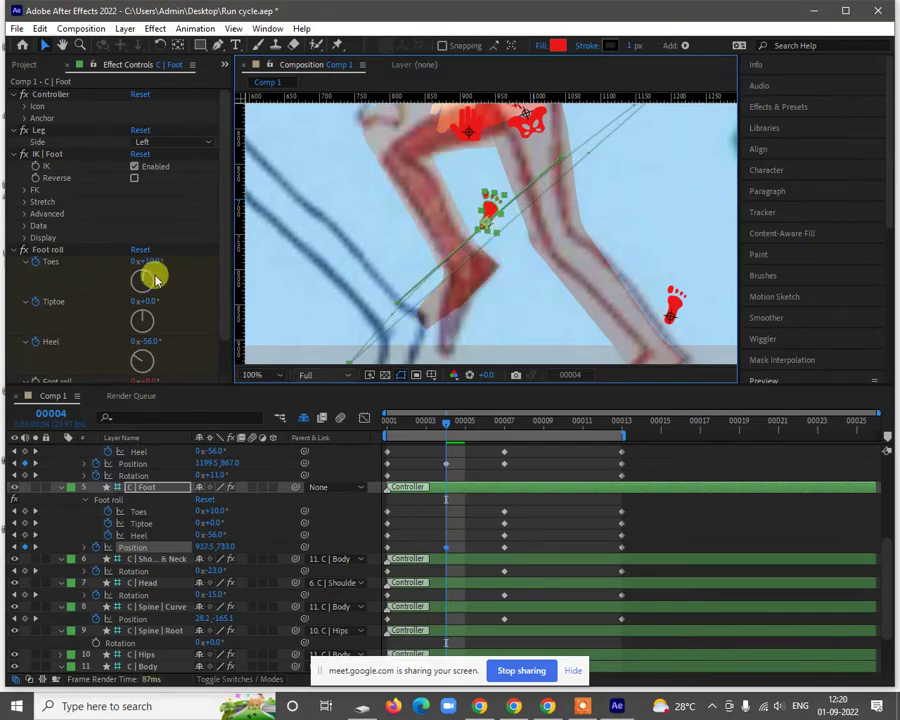
Step: Set C | Foot's Toes to -17° and Heel to -67°, then zoom out to 25% to frame the character
left_click_drag(147, 262, 125, 267)
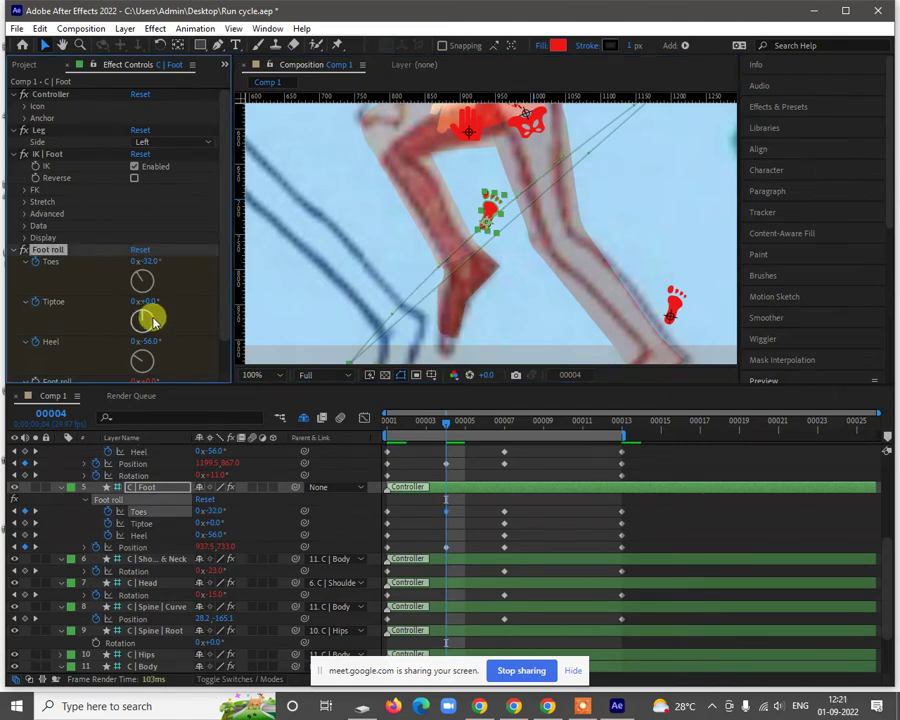
mouse_move(143, 345)
left_mouse_down()
mouse_move(125, 347)
mouse_move(134, 341)
left_mouse_up()
mouse_move(147, 262)
left_mouse_down()
mouse_move(153, 254)
mouse_move(157, 263)
left_mouse_up()
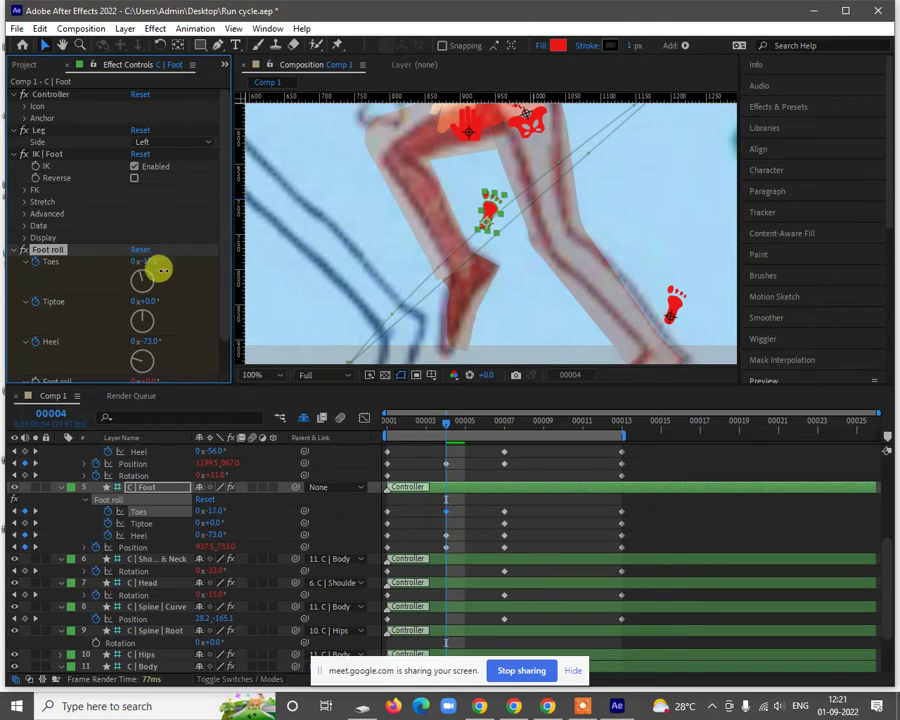
left_click(146, 341)
left_click_drag(144, 341, 148, 336)
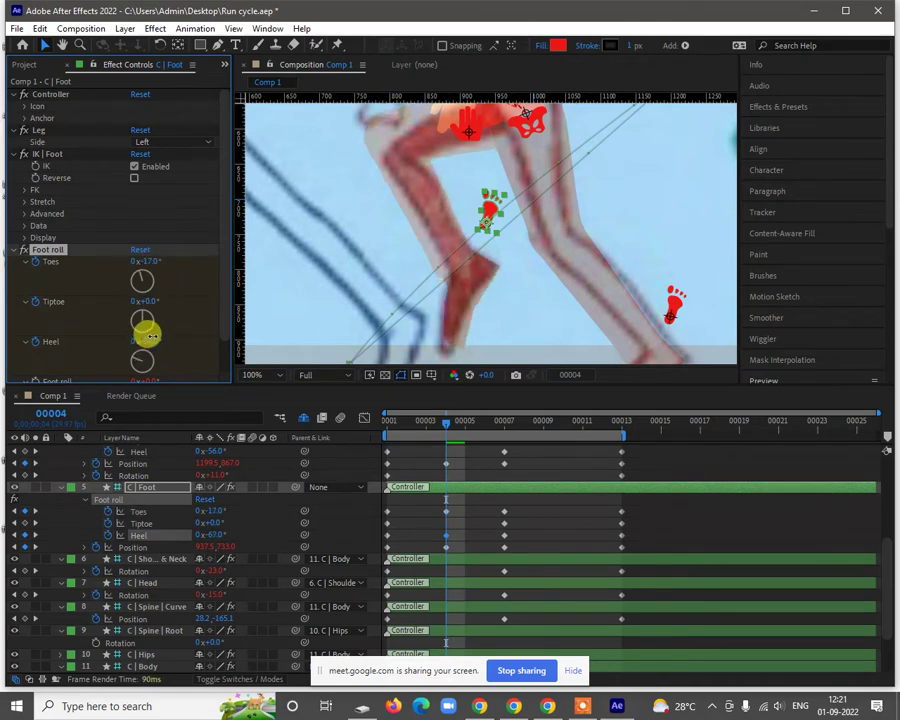
scroll(490, 214, "down", 2)
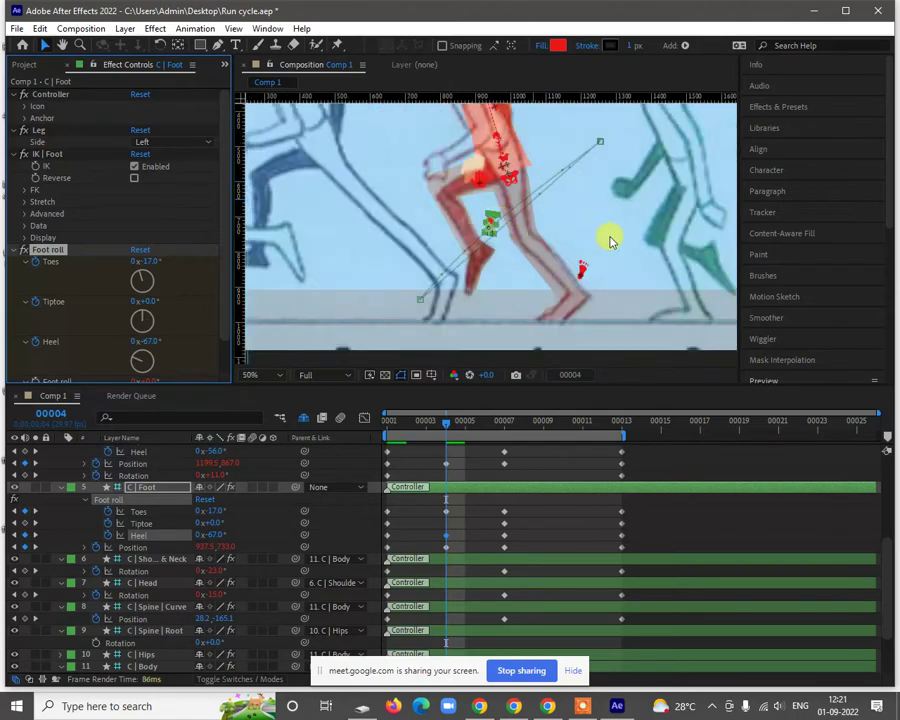
left_click_drag(620, 270, 620, 323)
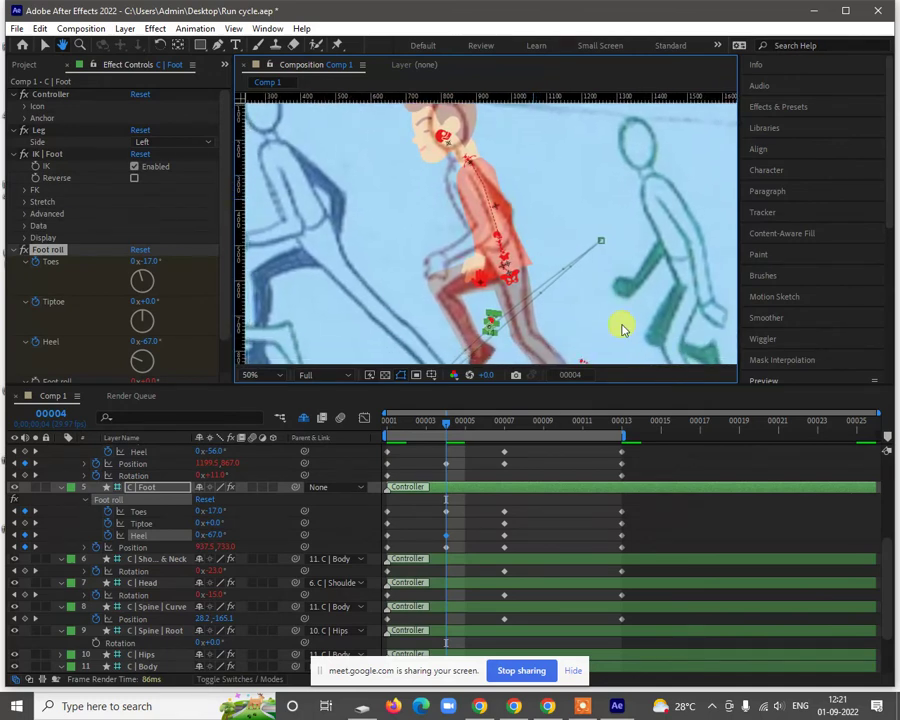
scroll(612, 253, "down", 2)
left_click_drag(612, 253, 609, 240)
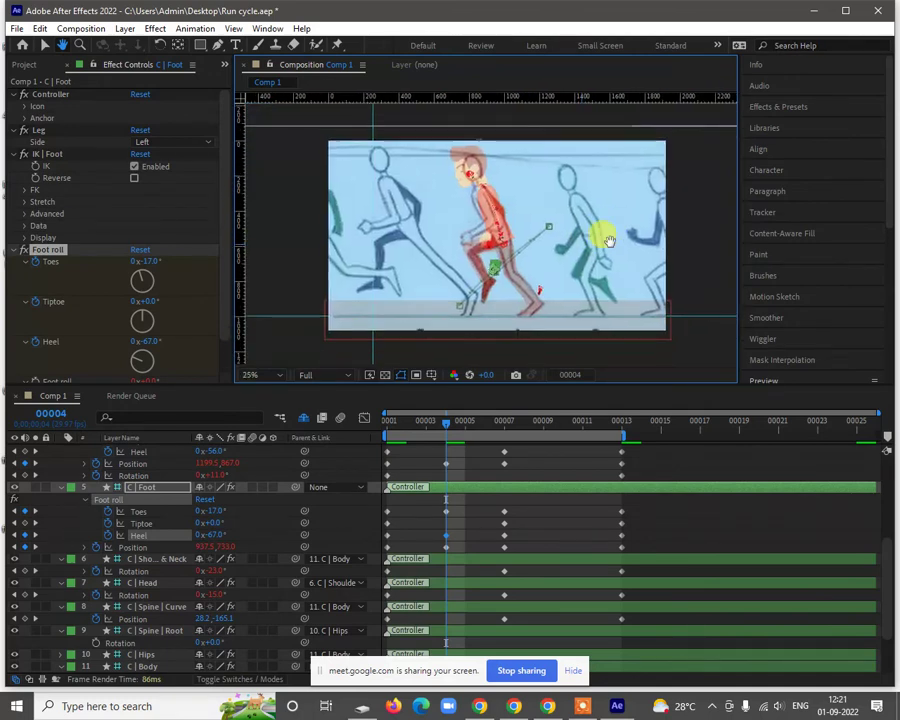
key("v")
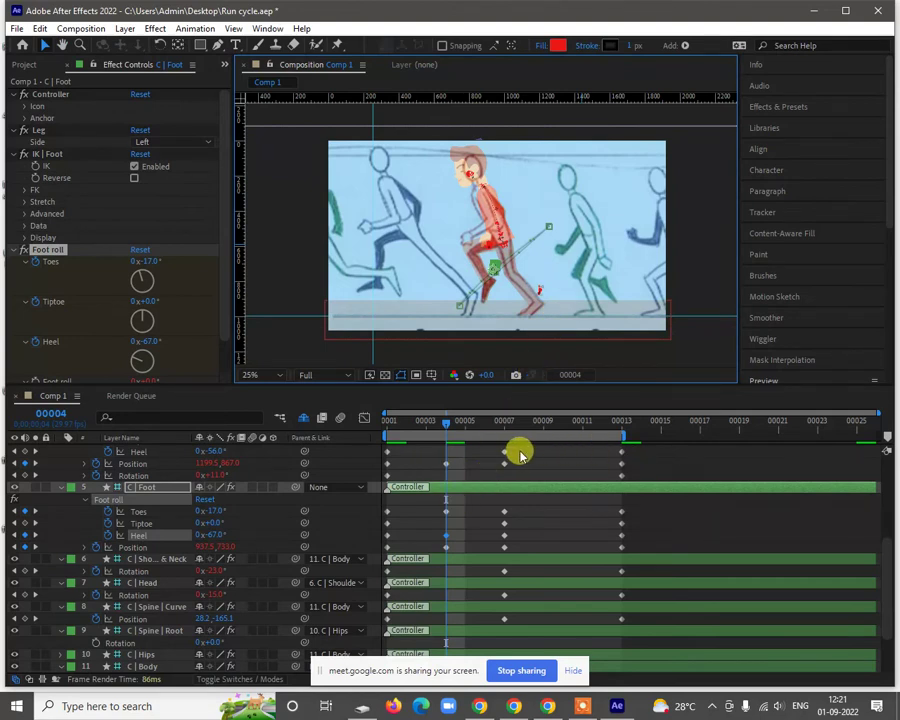
Step: Replace C | Foot 2's frame-4 Position keyframe with one at 1199.5, 867.0
scroll(462, 476, "up", 1)
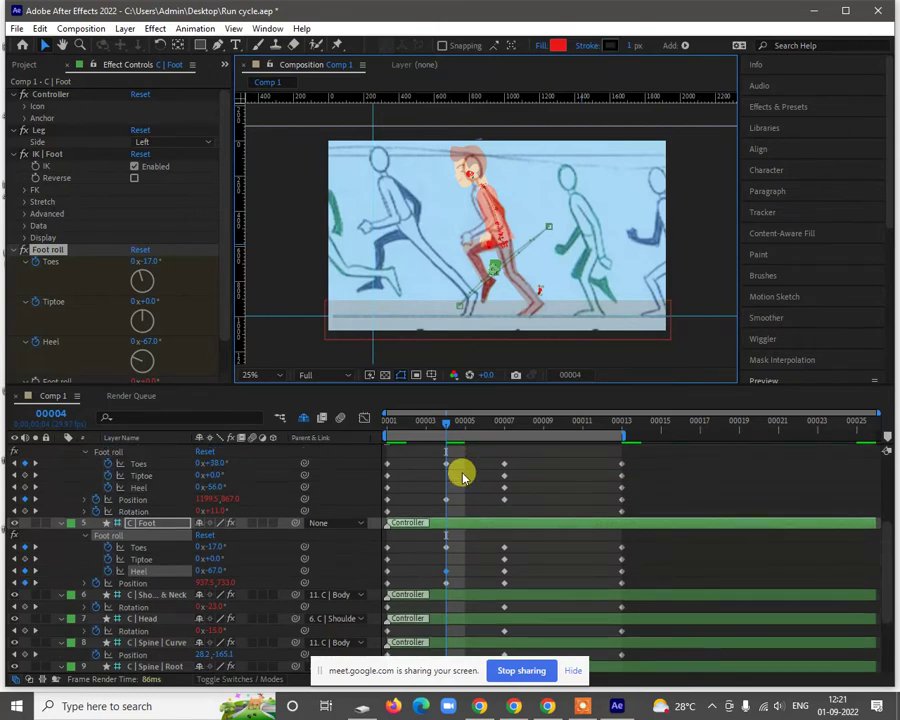
scroll(462, 476, "up", 2)
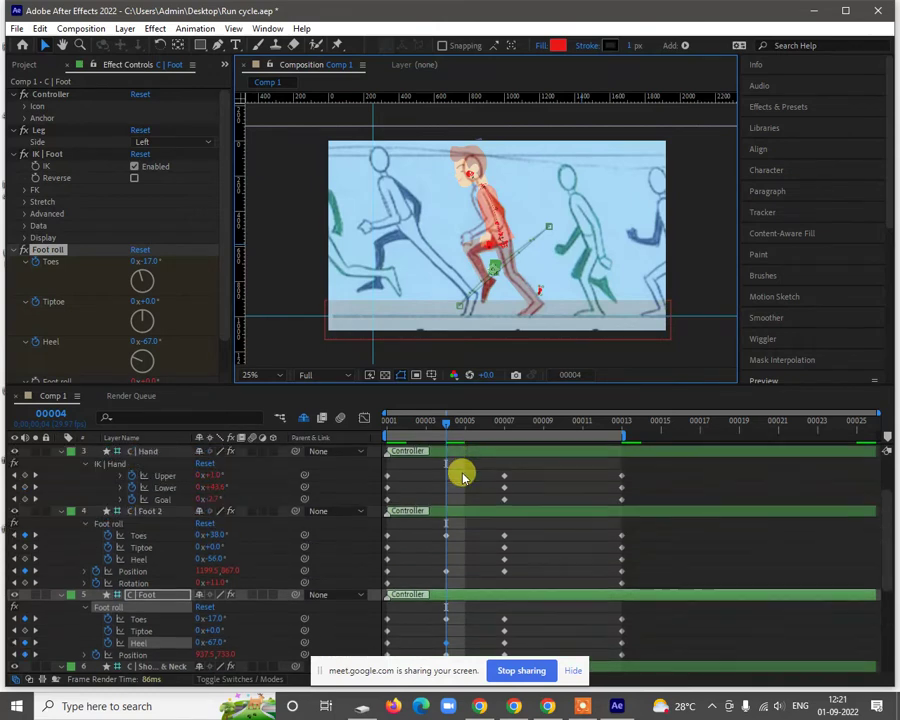
left_click(145, 514)
left_click(136, 571)
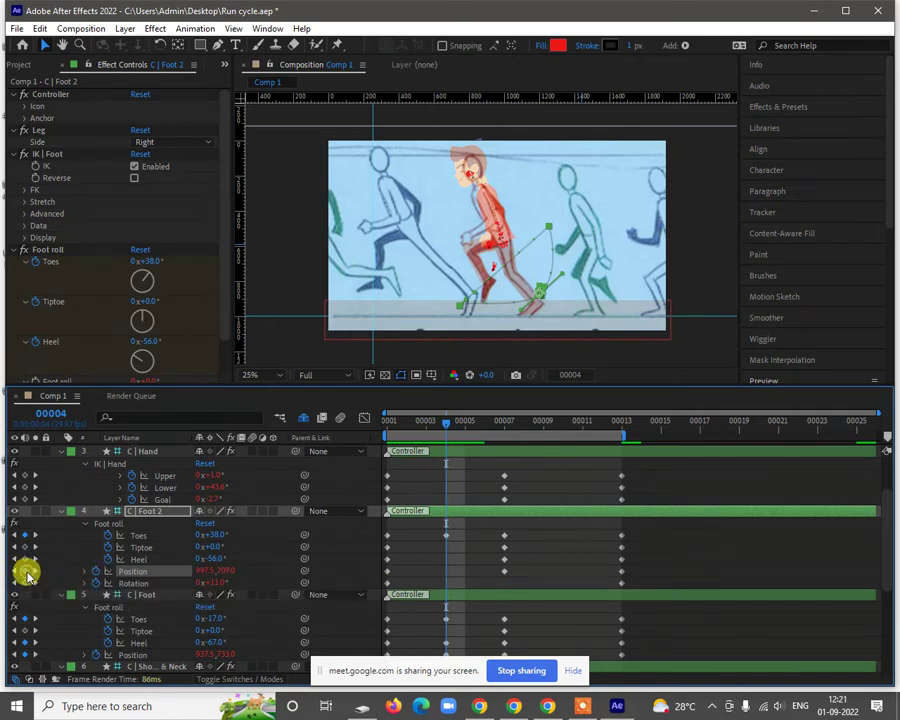
left_click(27, 574)
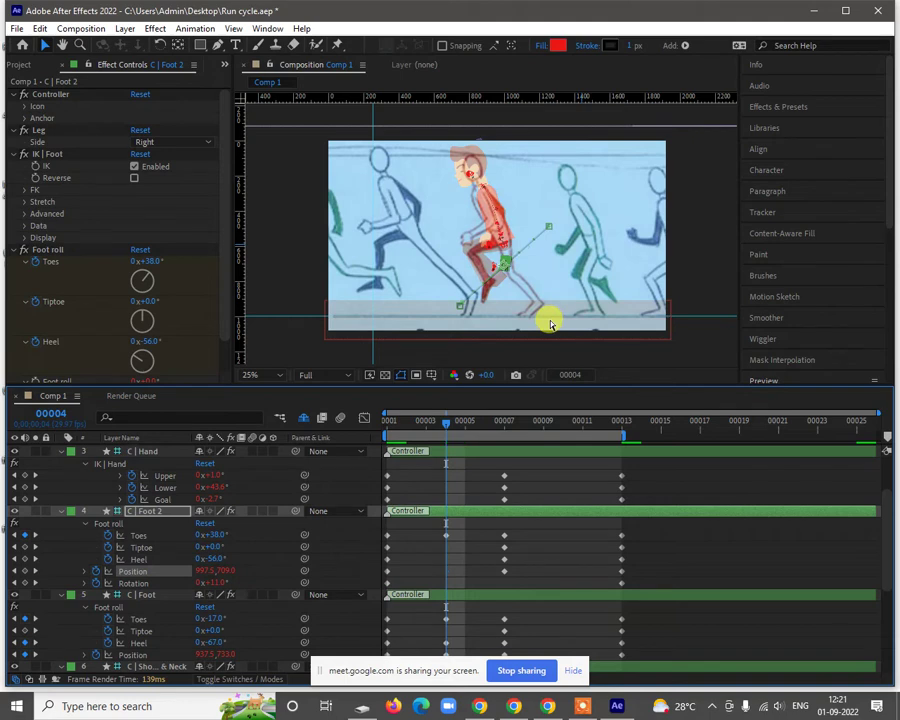
left_click_drag(548, 323, 546, 316)
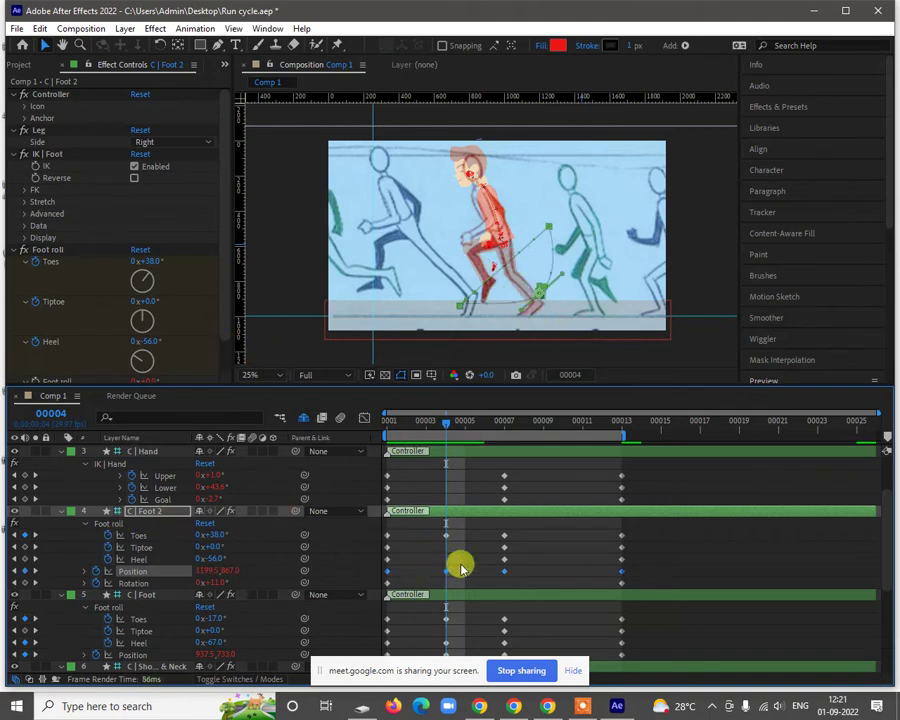
Step: Select C | Foot's frame-4 keyframes and move the time indicator to frame 10
left_click(488, 264)
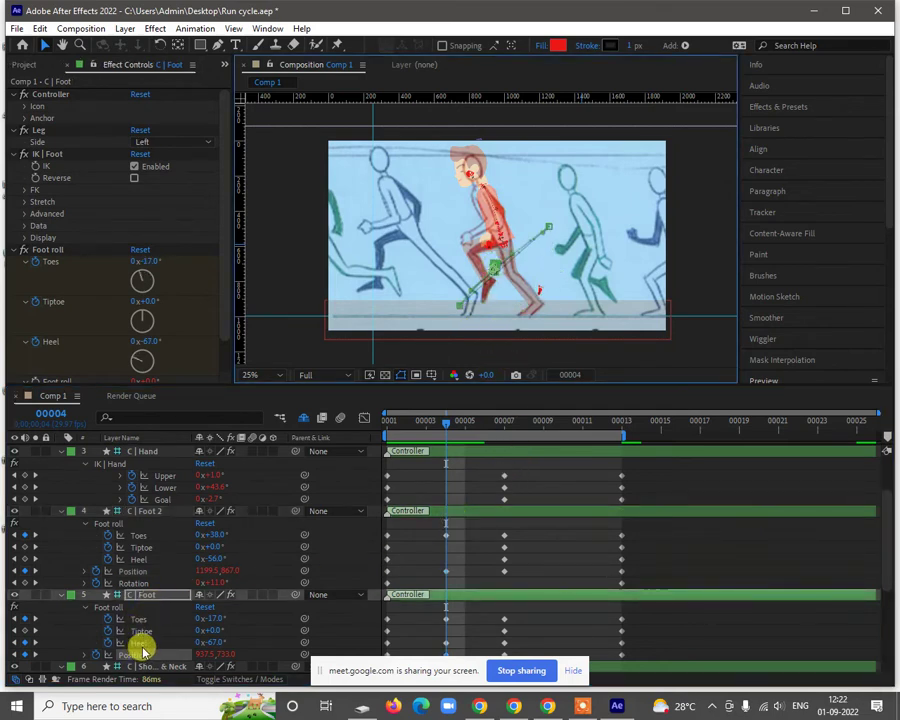
scroll(176, 622, "down", 1)
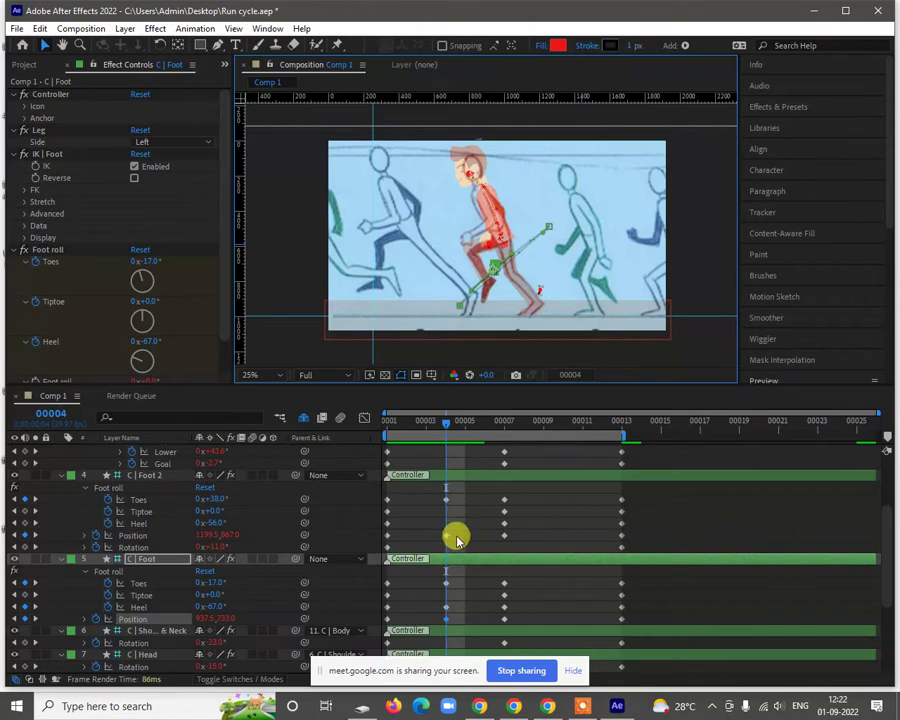
left_click_drag(456, 578, 436, 630)
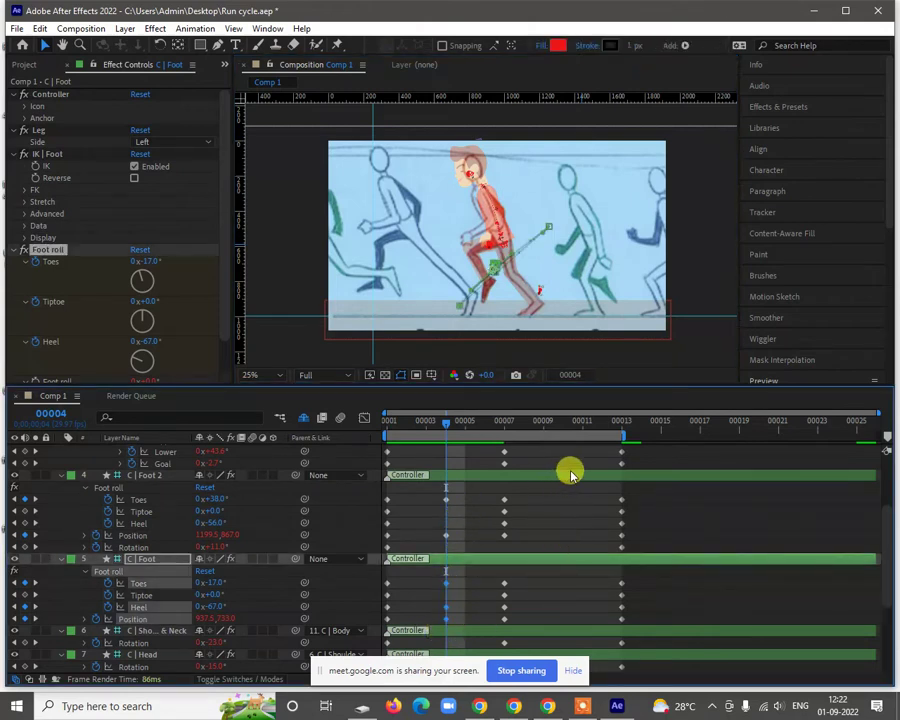
left_click(563, 424)
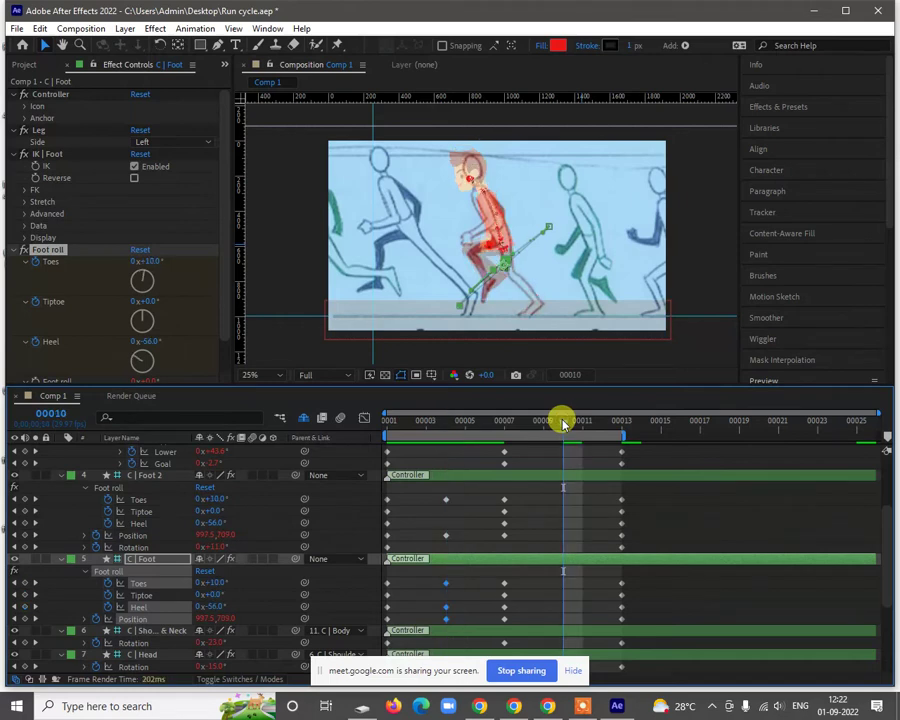
Step: Swap the feet at frame 10: paste each foot's frame-4 roll and position onto the other
left_click(560, 477)
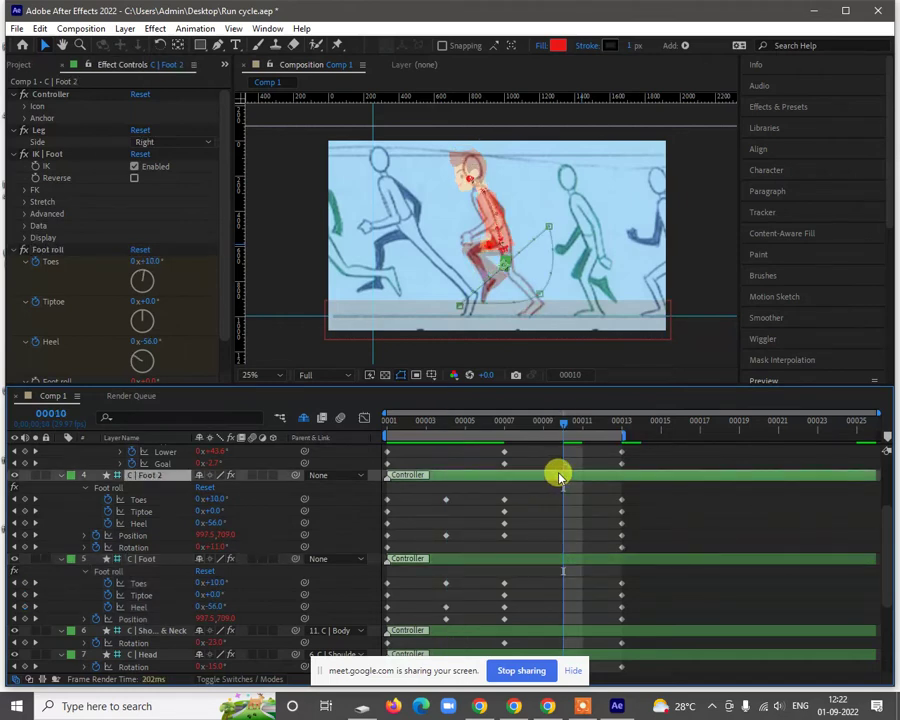
key("ctrl+v")
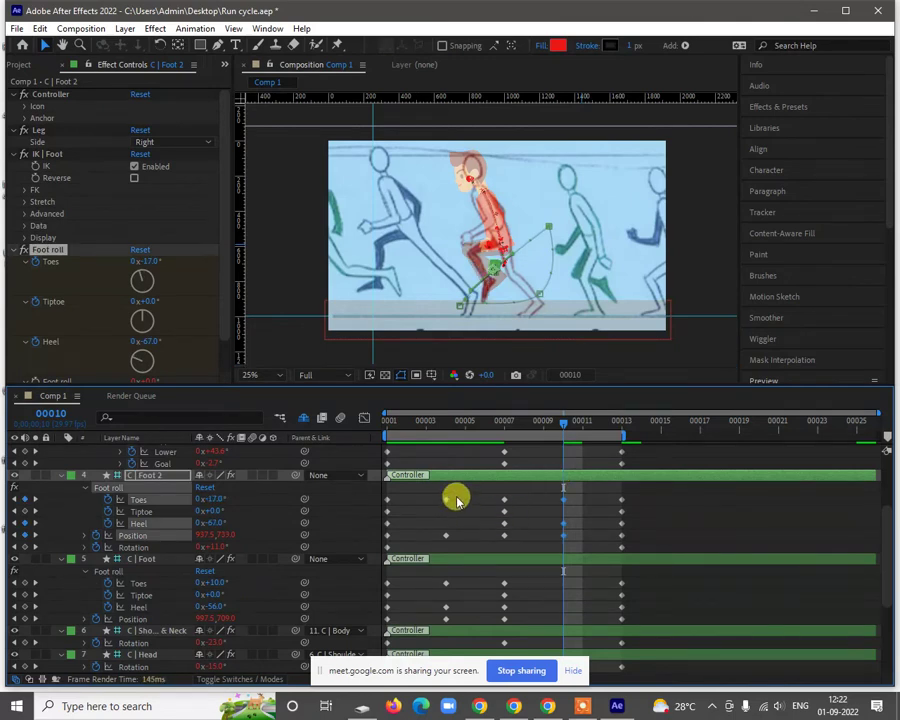
left_click_drag(456, 501, 437, 541)
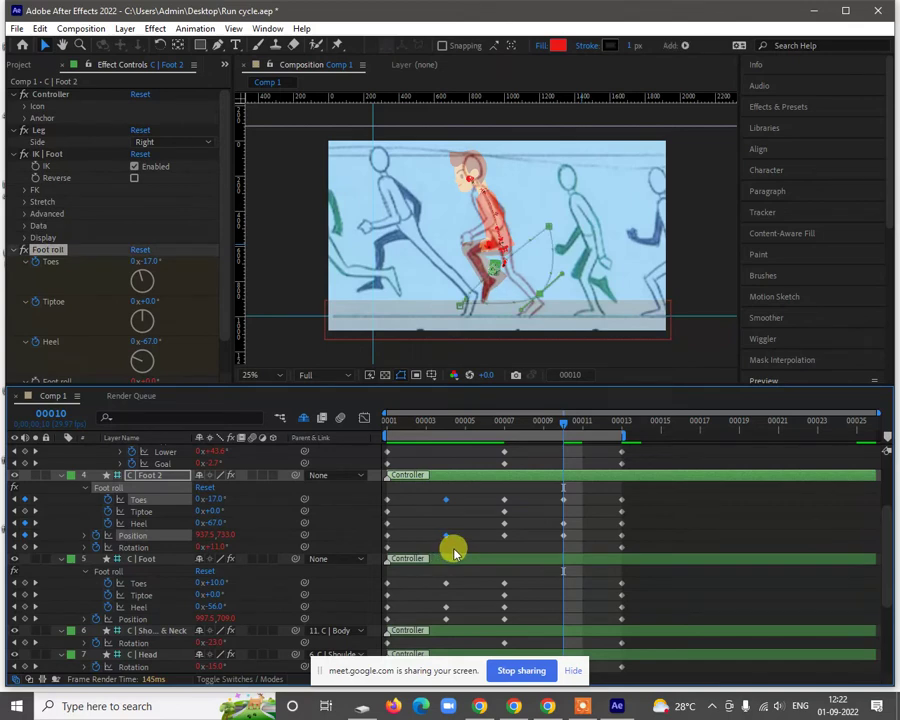
left_click(566, 562)
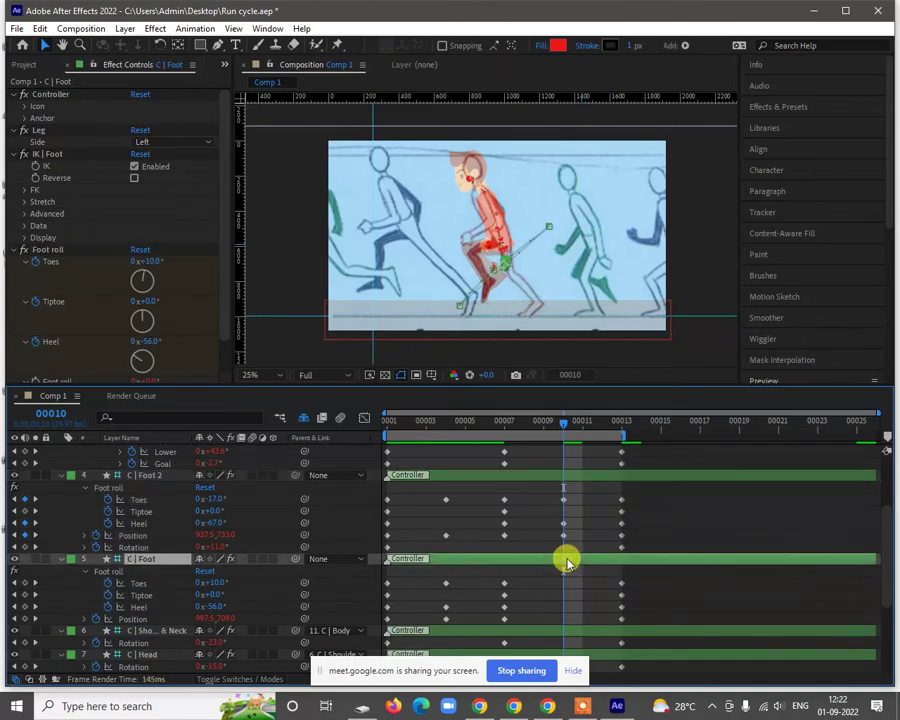
key("ctrl+v")
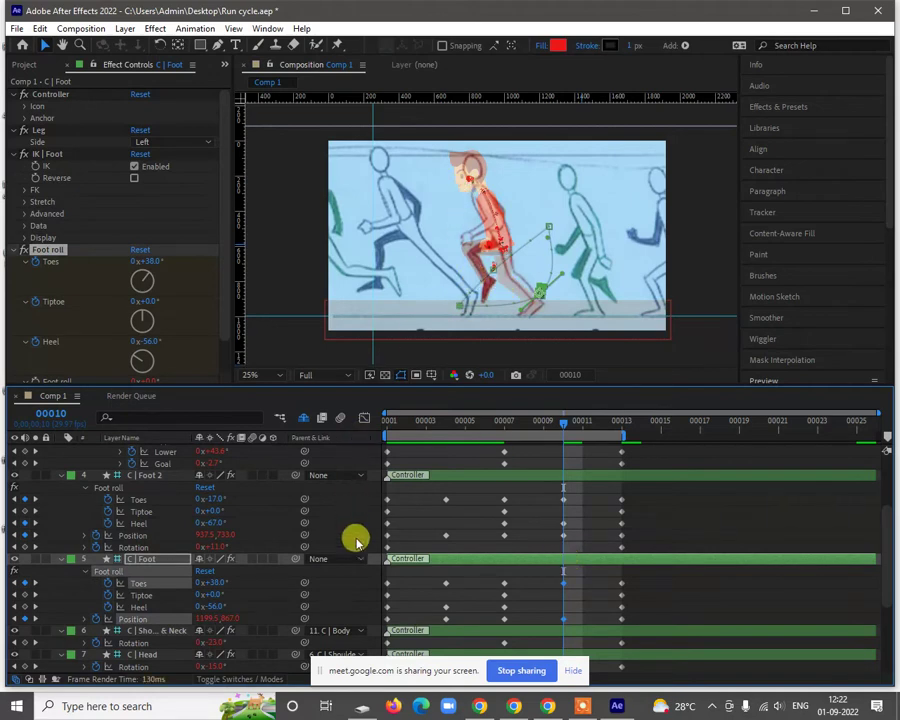
scroll(153, 622, "down", 5)
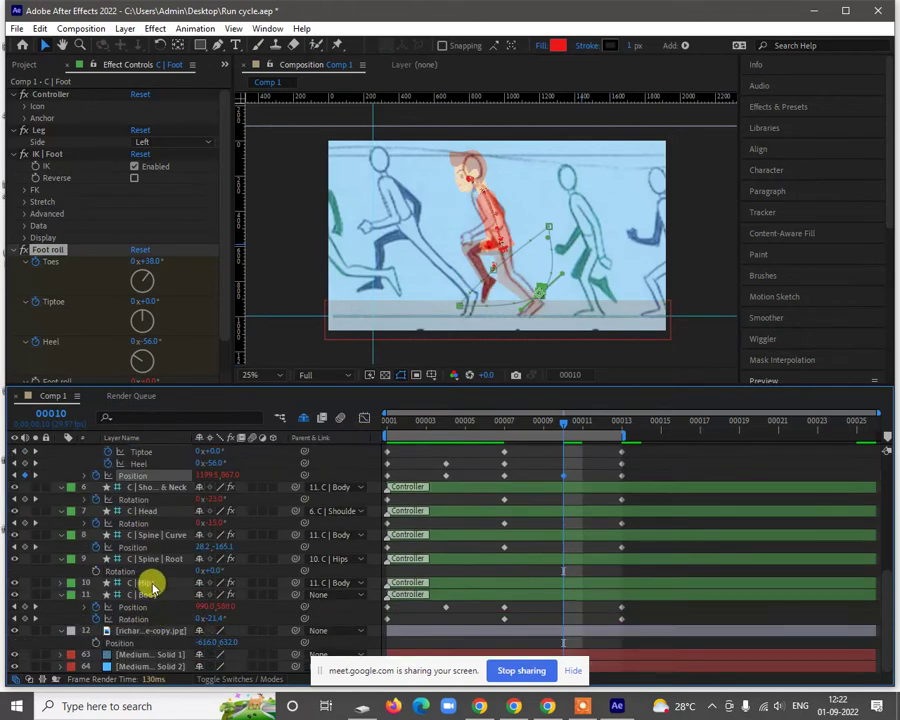
left_click(446, 608)
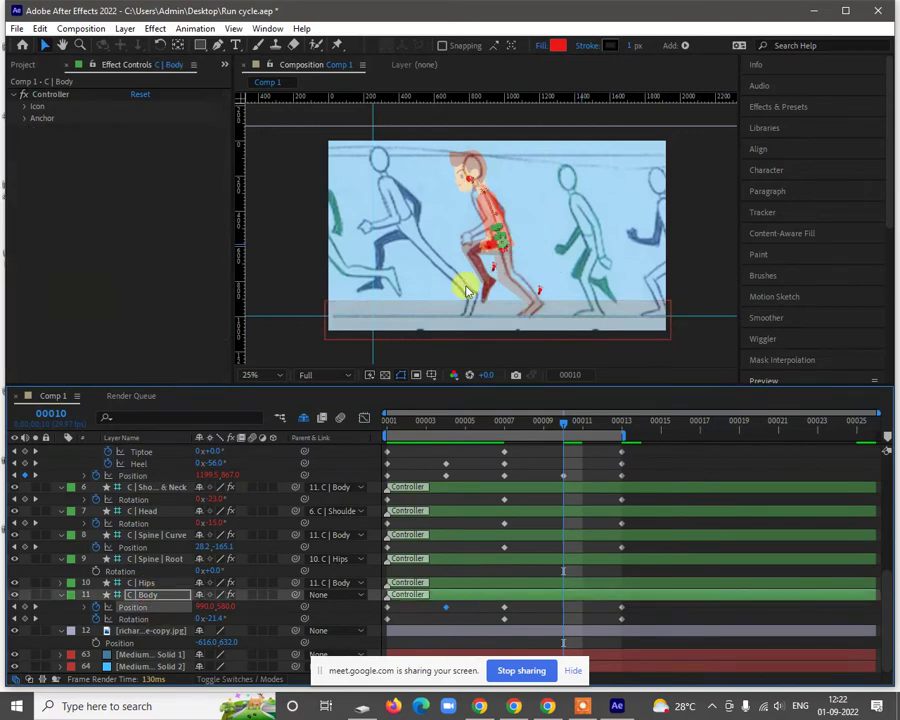
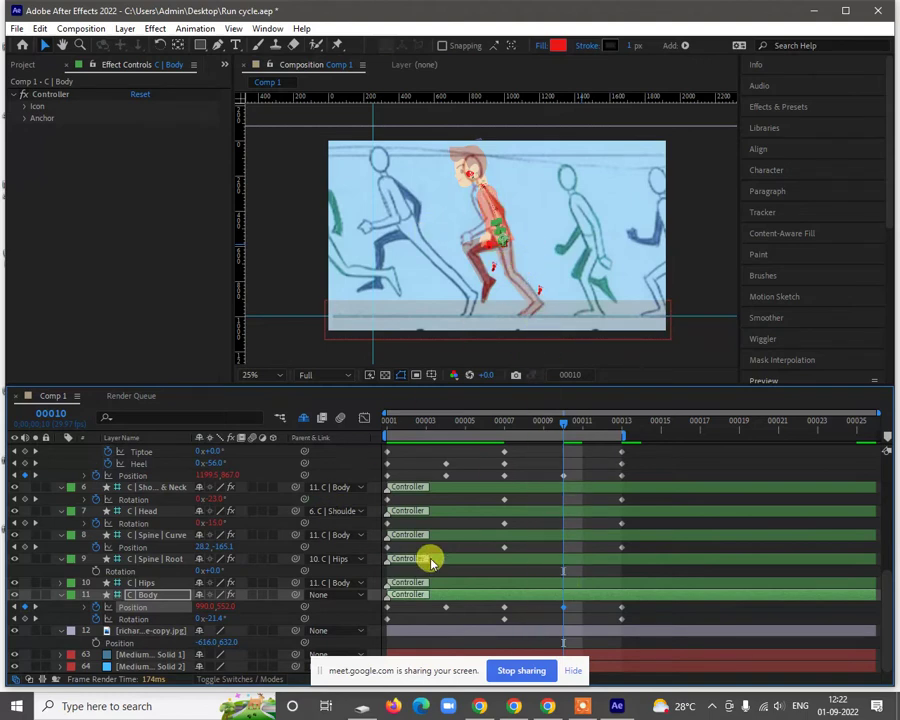
Step: Return to frame 00001 of the run cycle and select the foot, then the head controller
left_click(447, 424)
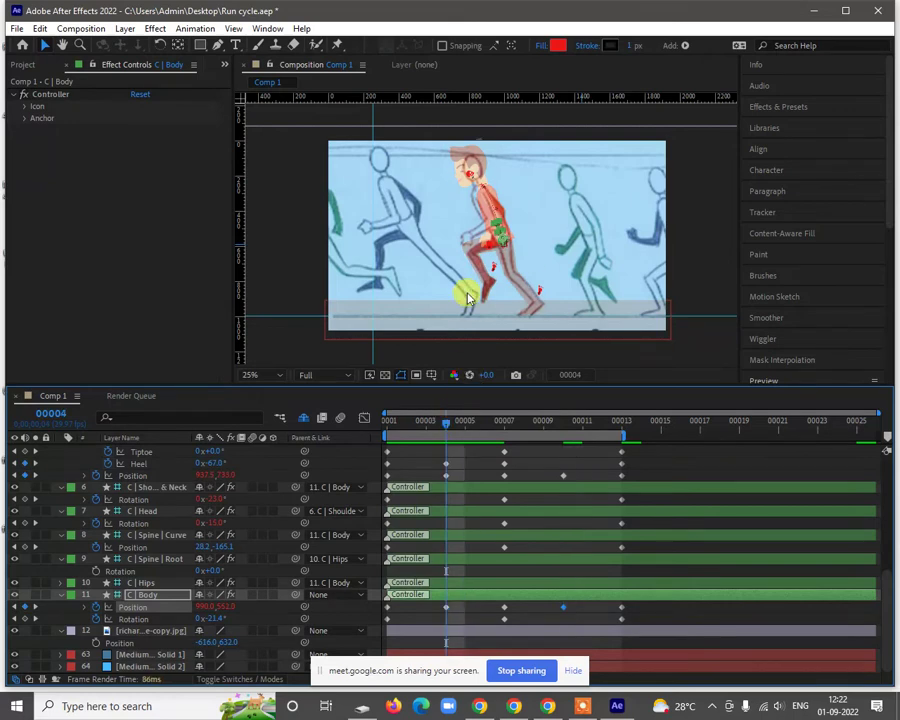
key("period")
key("period")
key("comma")
key("comma")
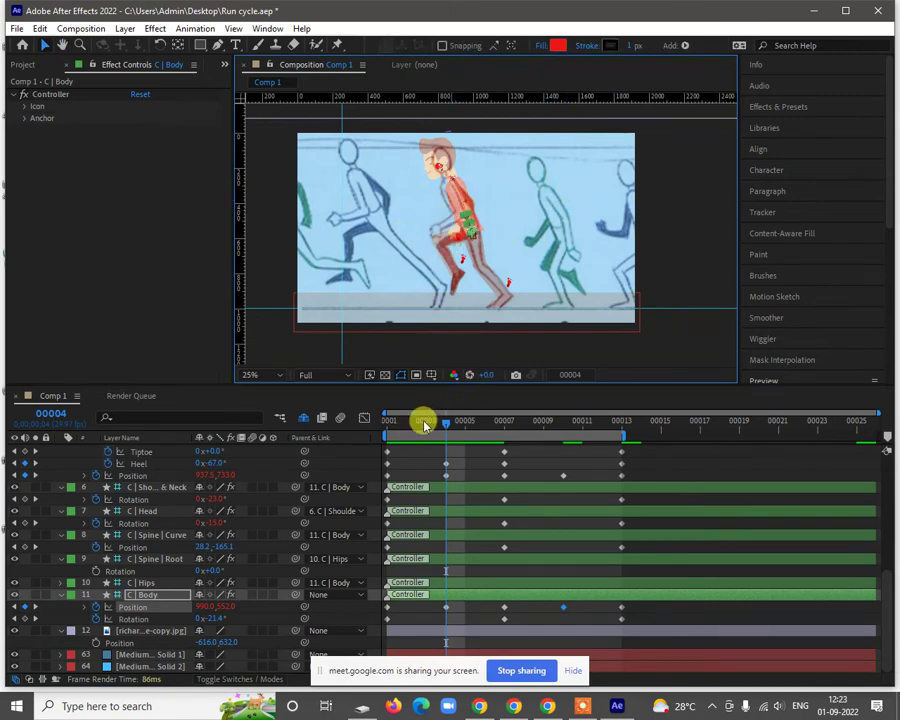
left_click(394, 424)
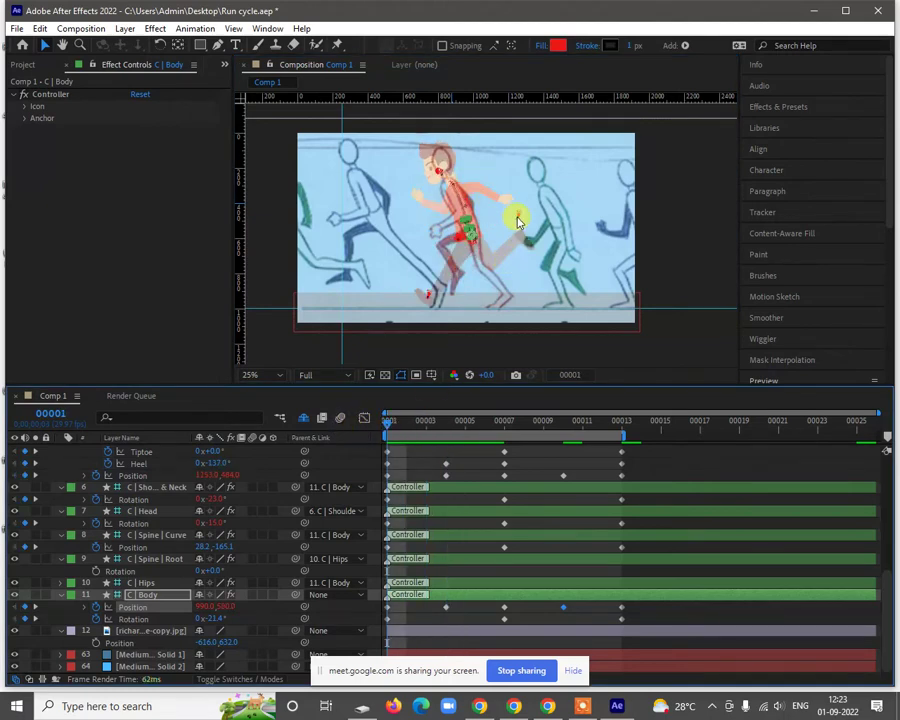
left_click(518, 222)
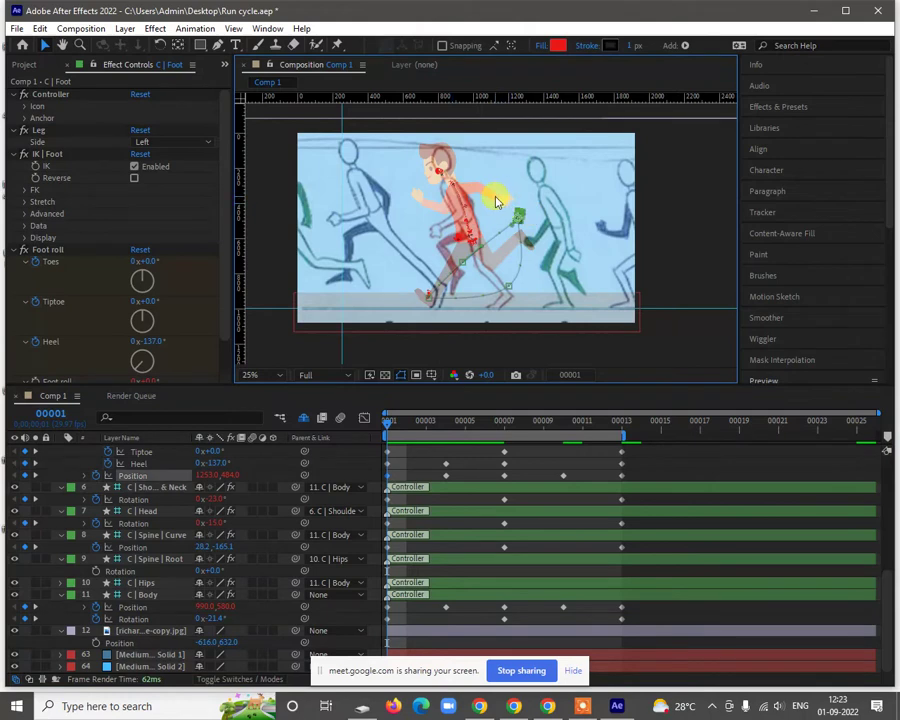
left_click(440, 177)
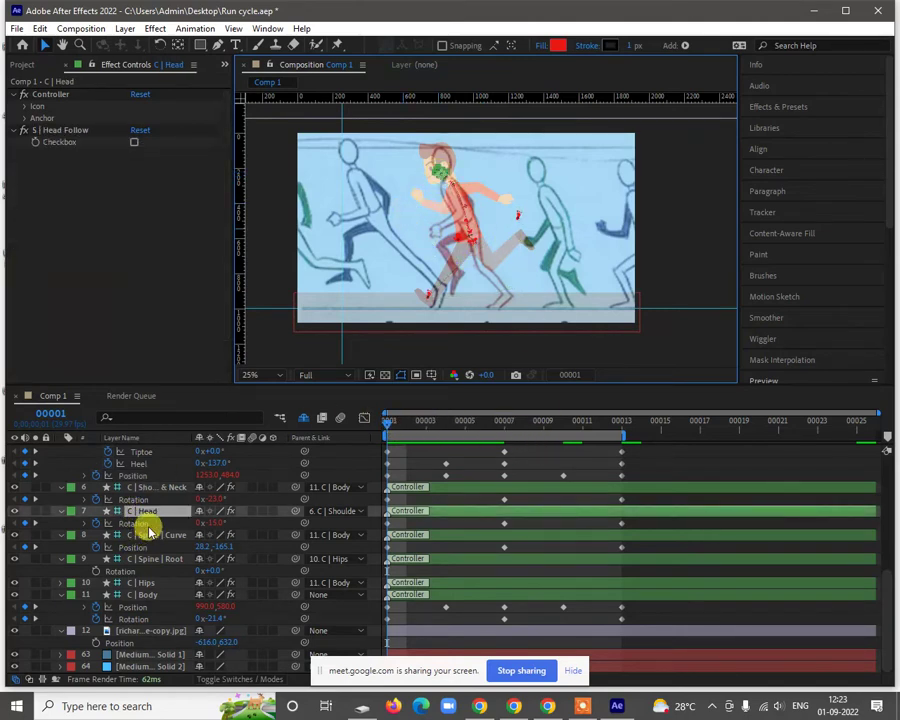
Step: Select the C | Hand layer to show its IK arm settings
scroll(145, 515, "up", 5)
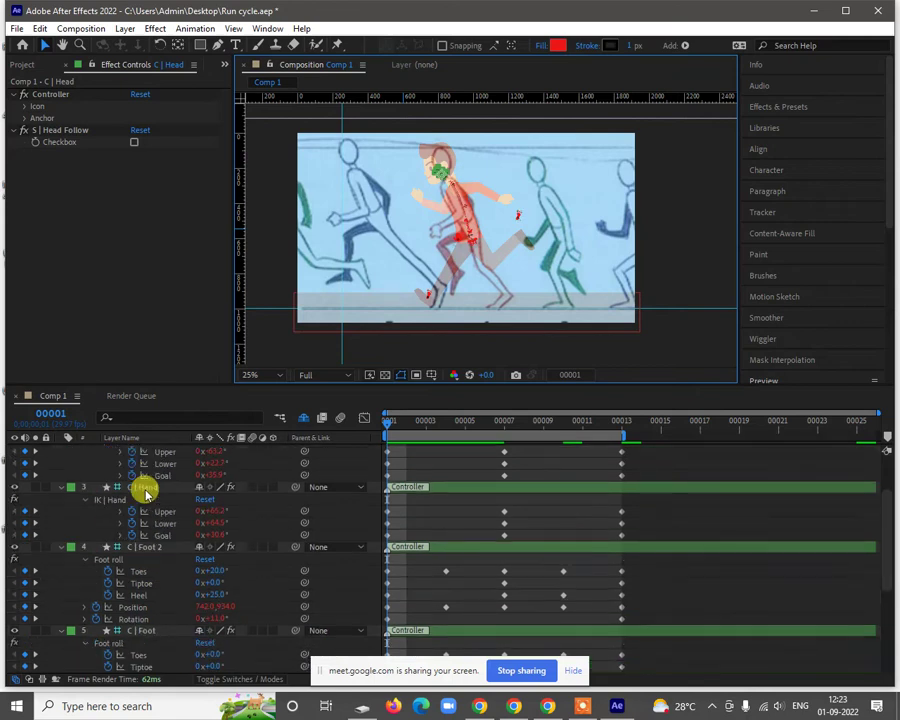
scroll(145, 492, "up", 1)
left_click(147, 516)
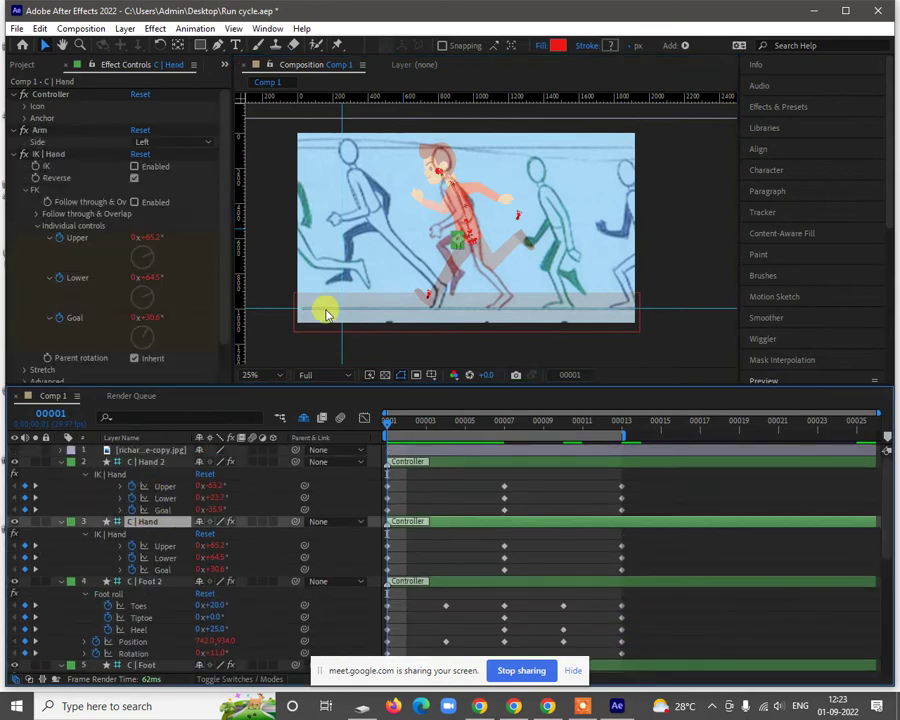
scroll(402, 236, "up", 2)
left_click_drag(526, 234, 538, 254)
scroll(538, 255, "down", 2)
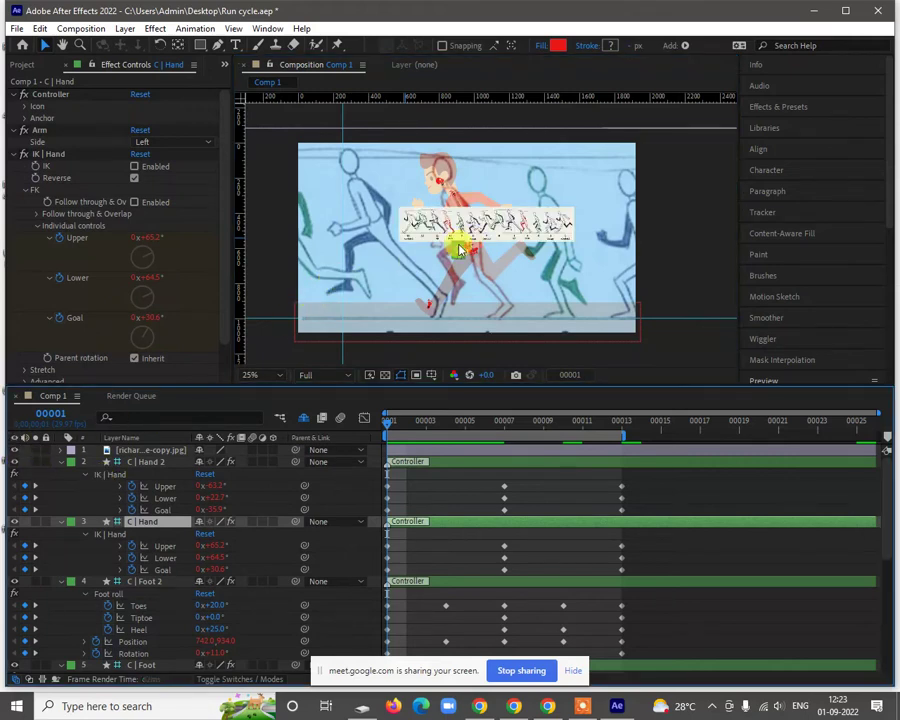
scroll(470, 240, "up", 5)
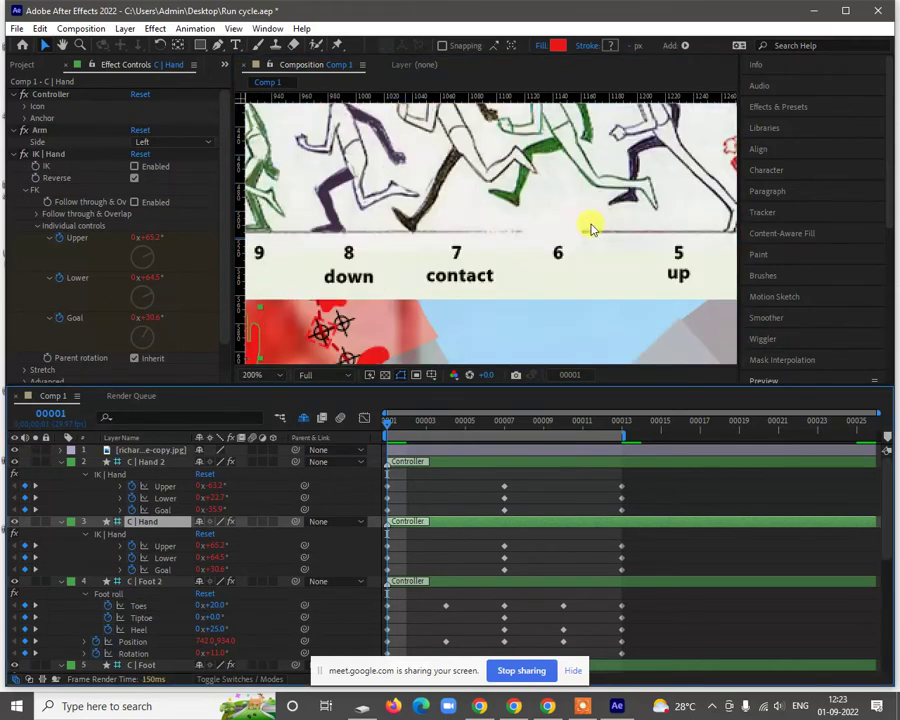
scroll(508, 267, "right", 5)
scroll(475, 246, "down", 2)
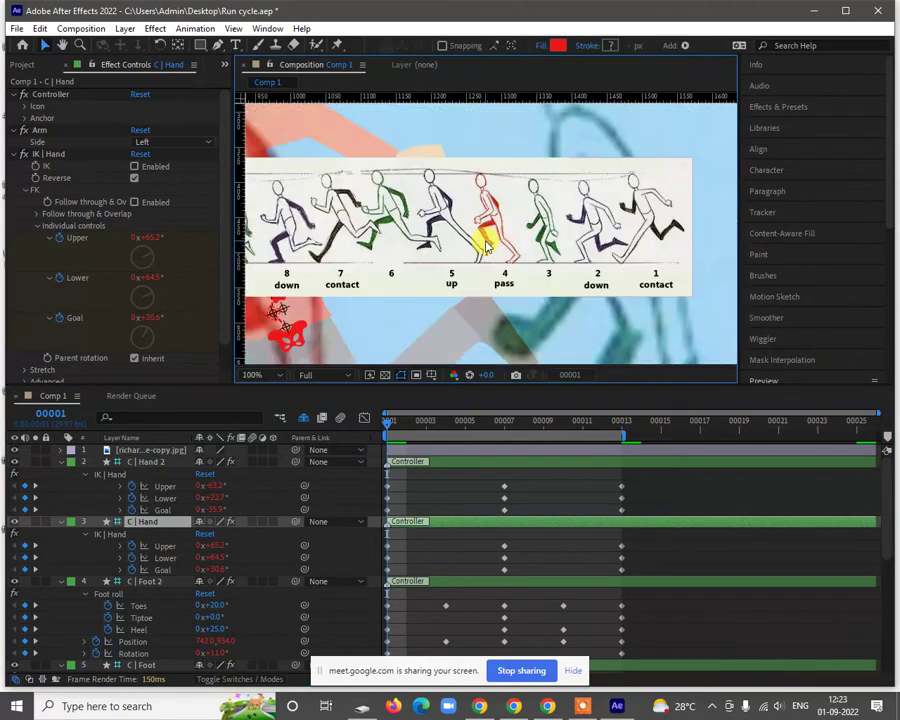
scroll(520, 238, "right", 2)
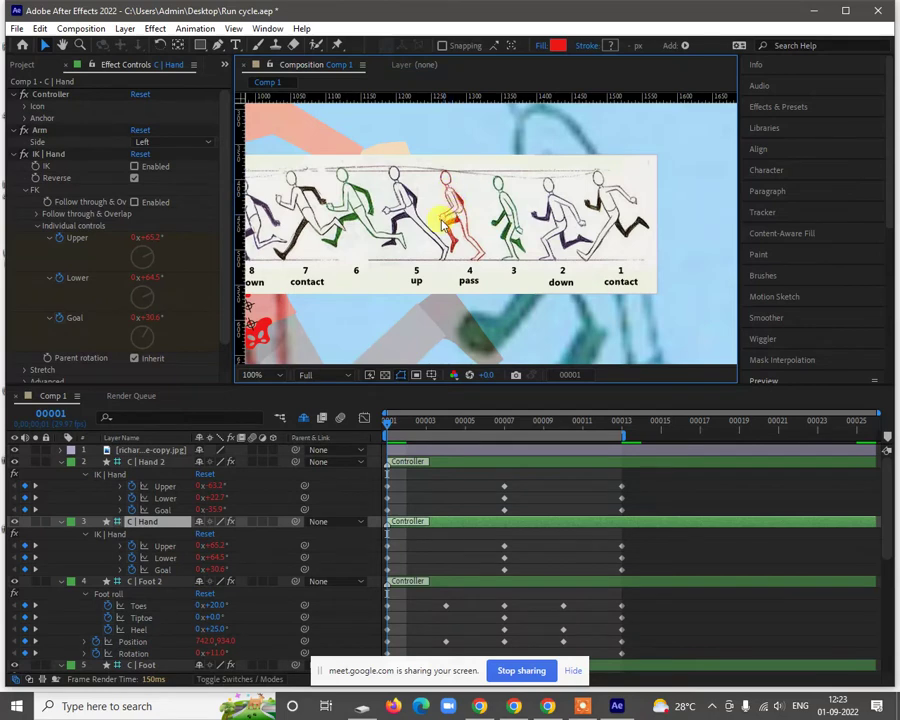
key(".")
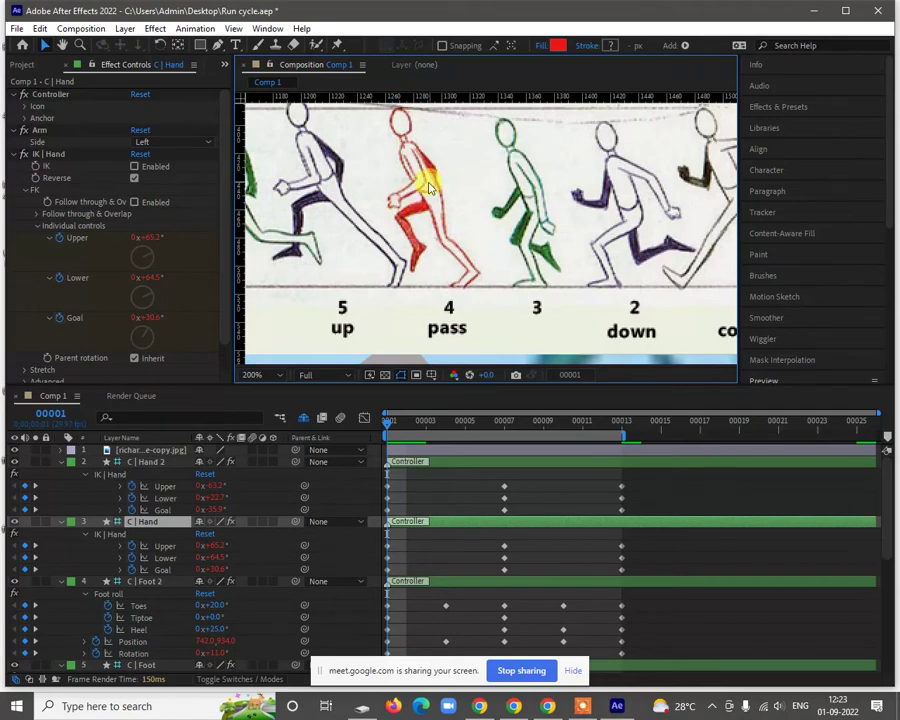
left_click(813, 10)
left_click(617, 706)
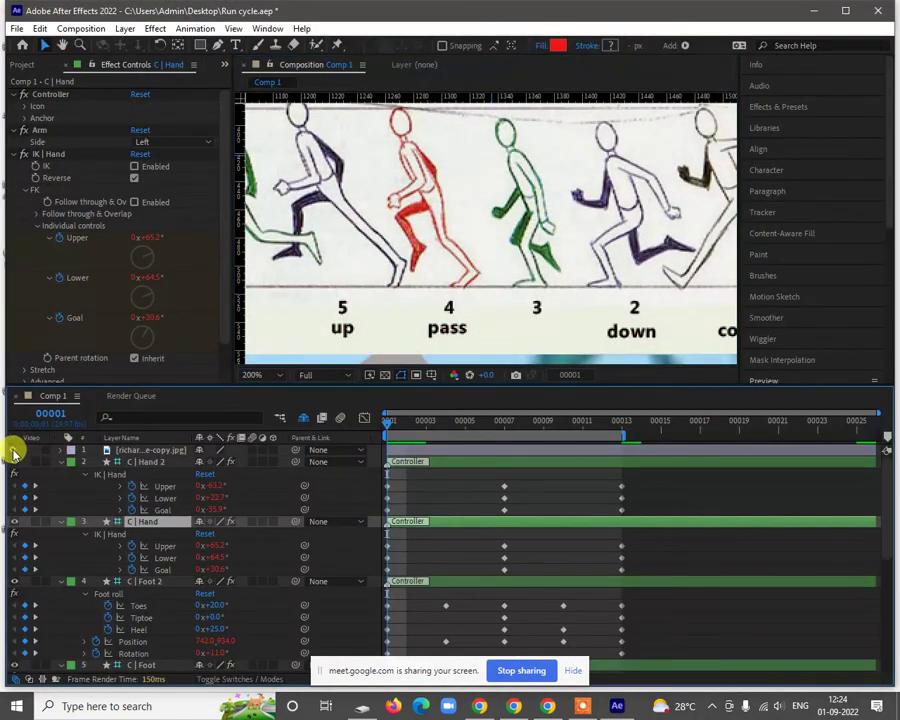
scroll(537, 238, "down", 4)
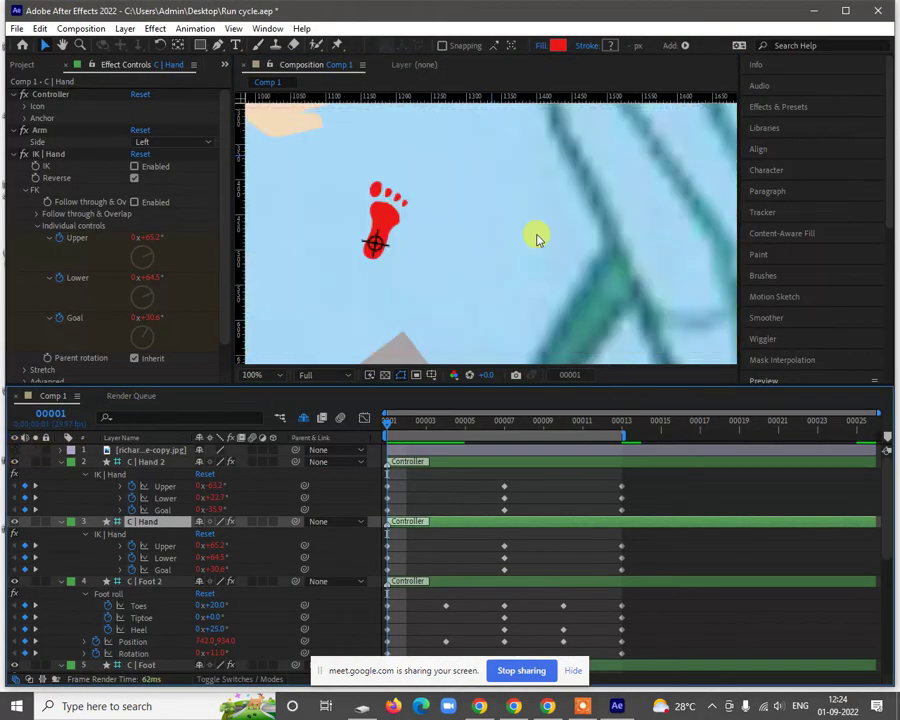
Step: Turn off visibility of reference sketch layer 12
scroll(480, 240, "left", 3)
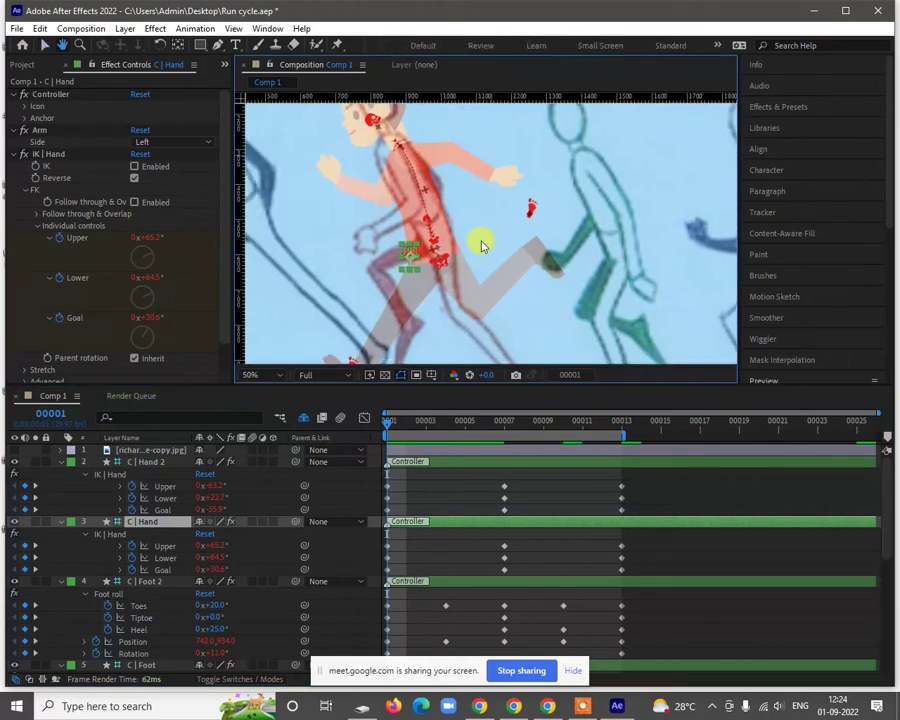
scroll(143, 608, "down", 6)
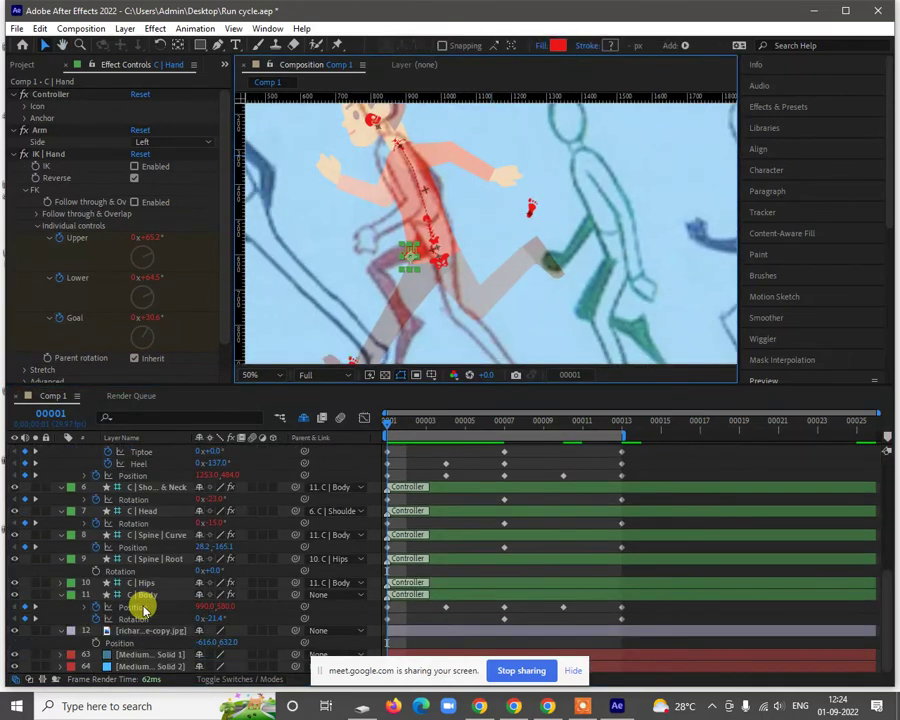
left_click(14, 631)
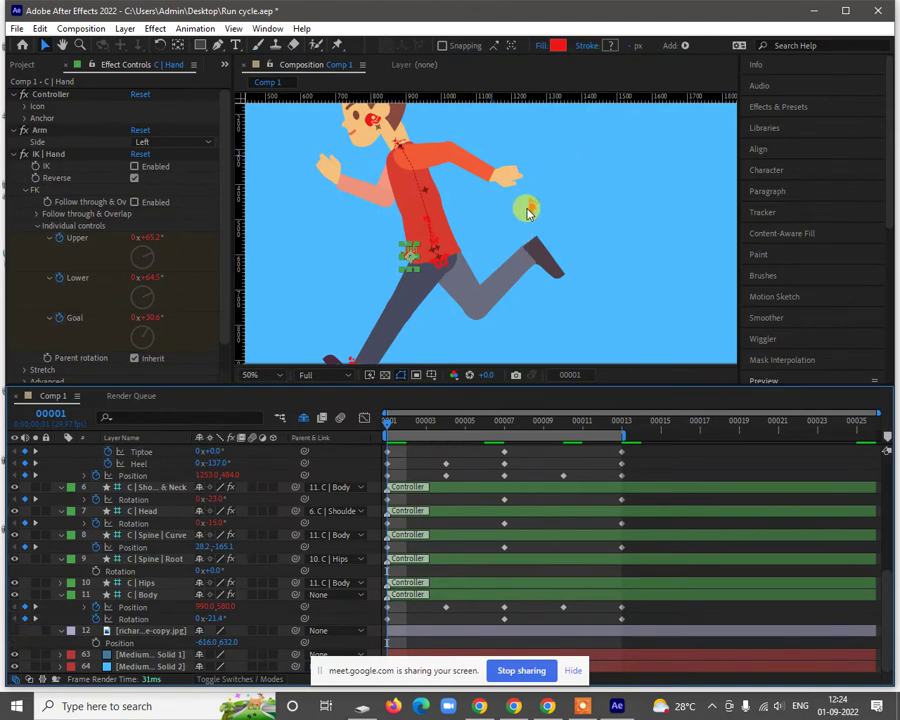
Step: Select the C | Hand 2 and C | Hand controller layers
scroll(155, 510, "up", 3)
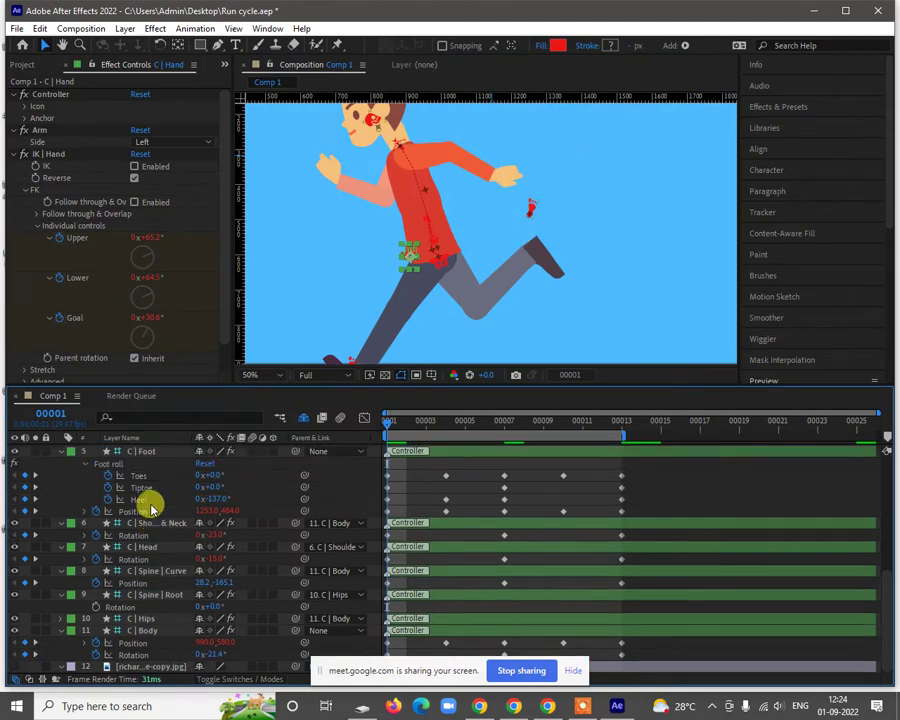
scroll(155, 497, "up", 2)
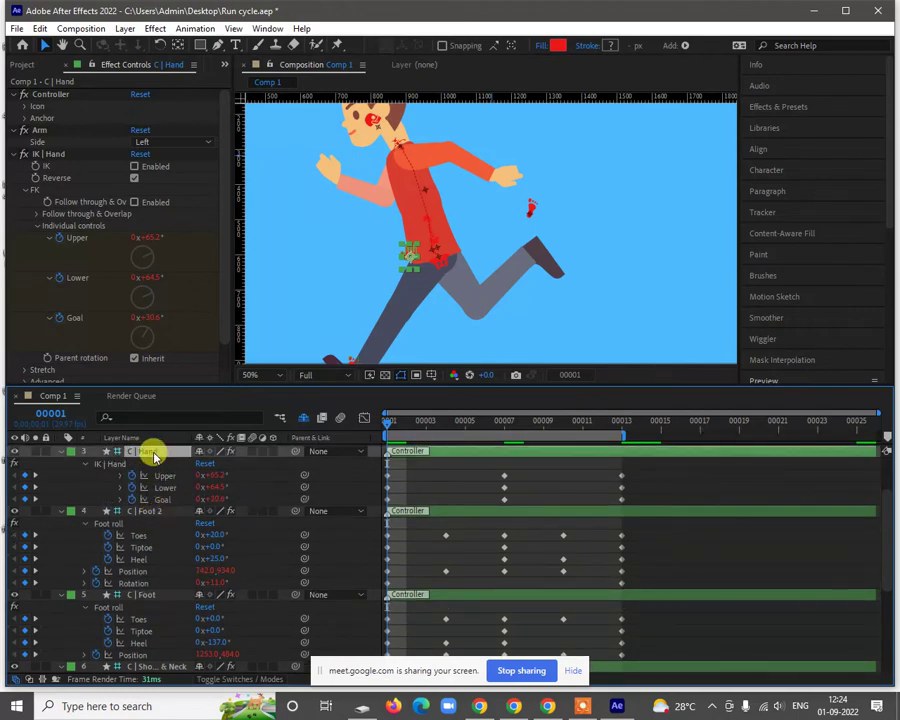
scroll(157, 481, "up", 2)
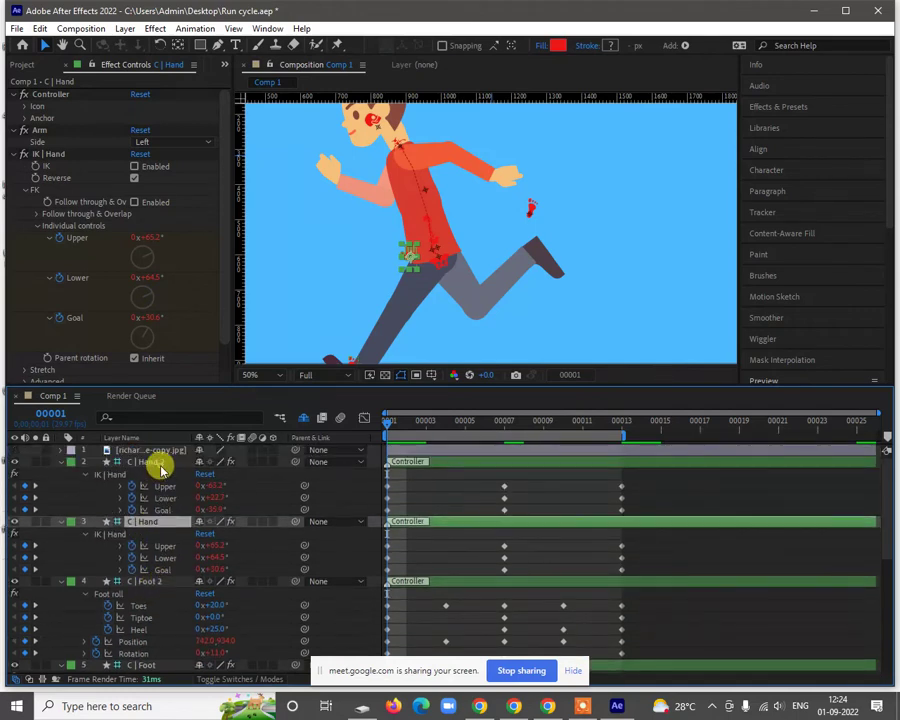
left_click(159, 466)
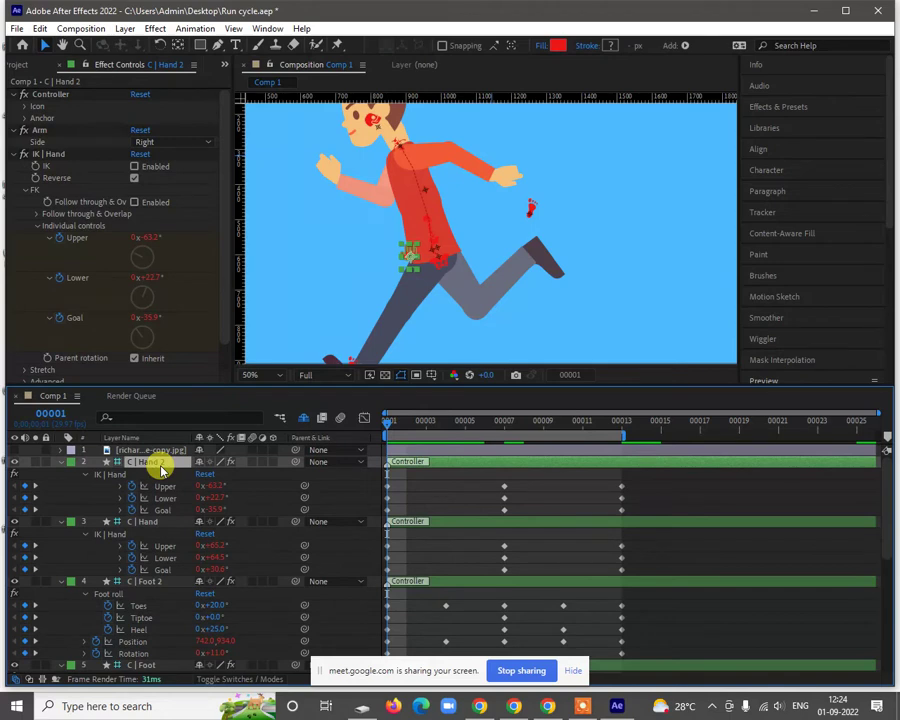
left_click(157, 521)
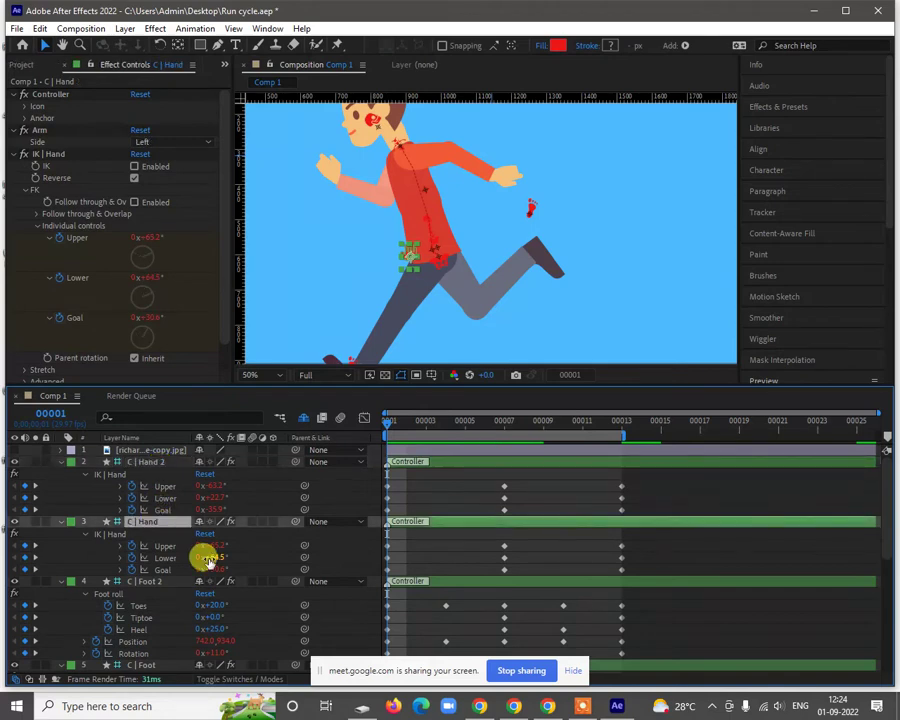
Step: At frame 00004, adjust both arms' Upper and Lower angles, setting C | Hand 2 Lower to 43.6°
left_click(449, 430)
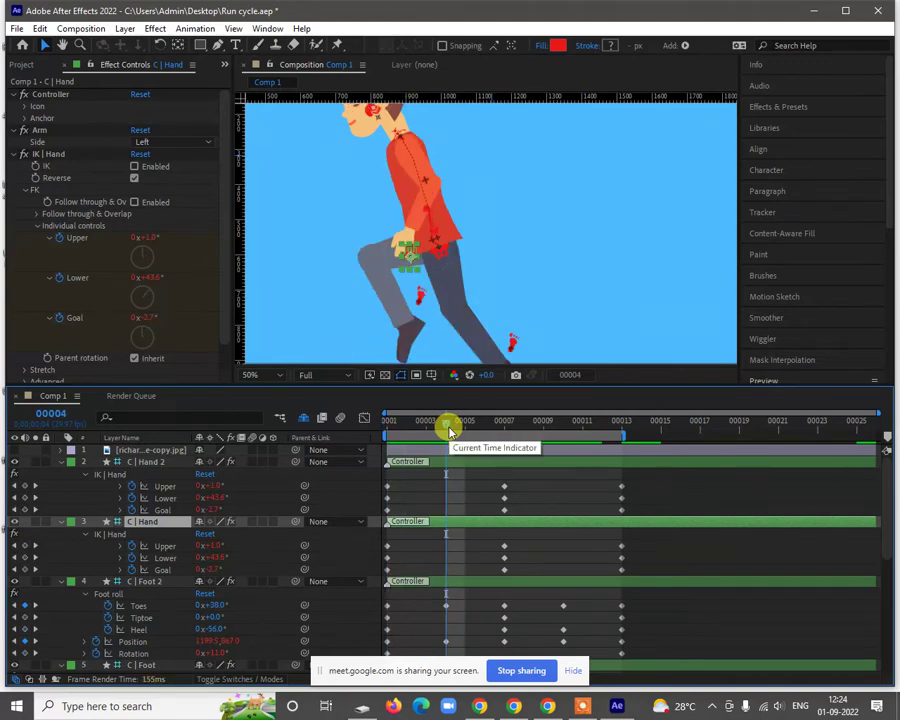
left_click_drag(201, 550, 241, 567)
key("ctrl+z")
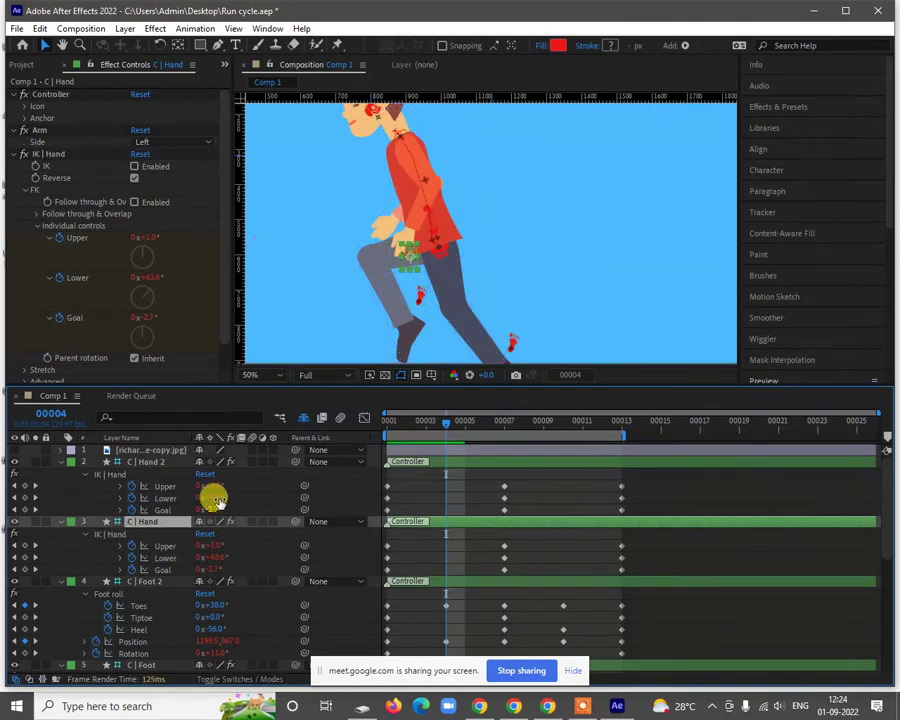
mouse_move(213, 487)
left_mouse_down()
mouse_move(221, 480)
mouse_move(226, 490)
left_mouse_up()
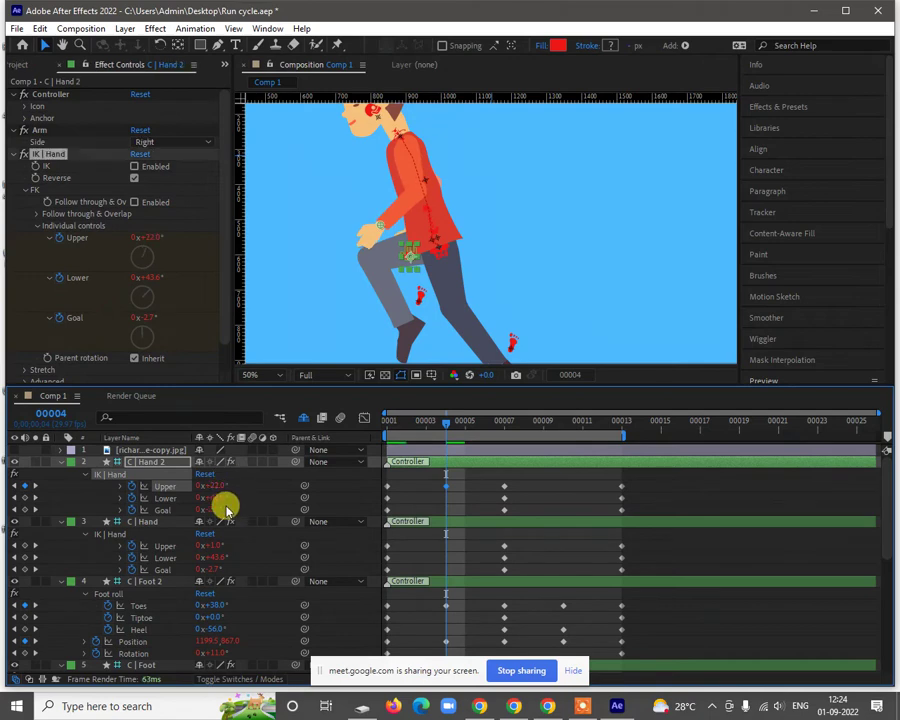
left_click(212, 497)
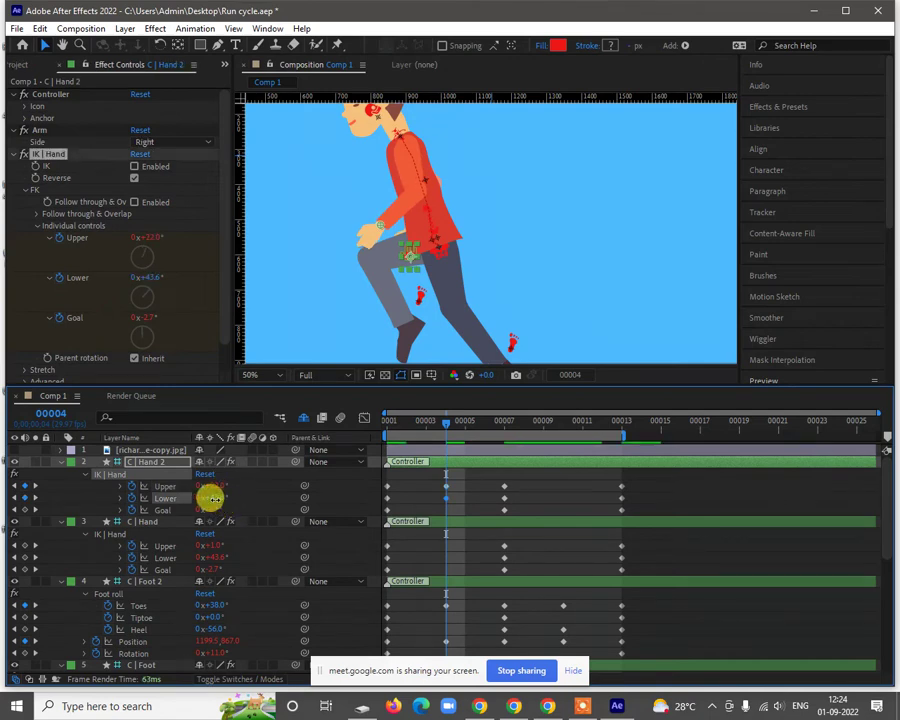
mouse_move(212, 497)
left_mouse_down()
mouse_move(220, 514)
mouse_move(196, 511)
mouse_move(228, 492)
left_mouse_up()
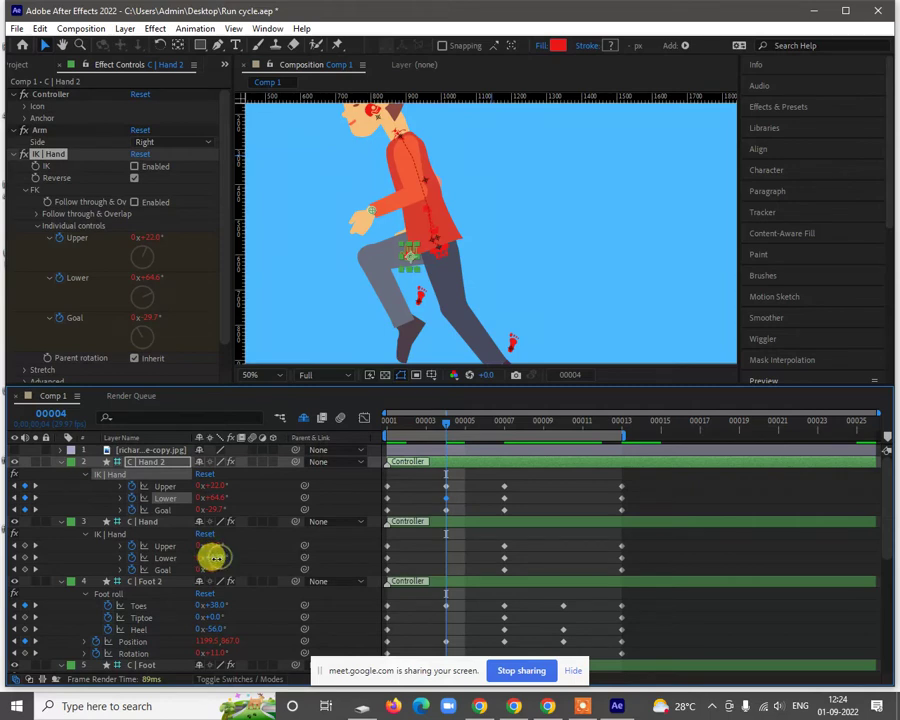
left_click(211, 557)
mouse_move(206, 557)
left_mouse_down()
mouse_move(187, 542)
mouse_move(221, 564)
left_mouse_up()
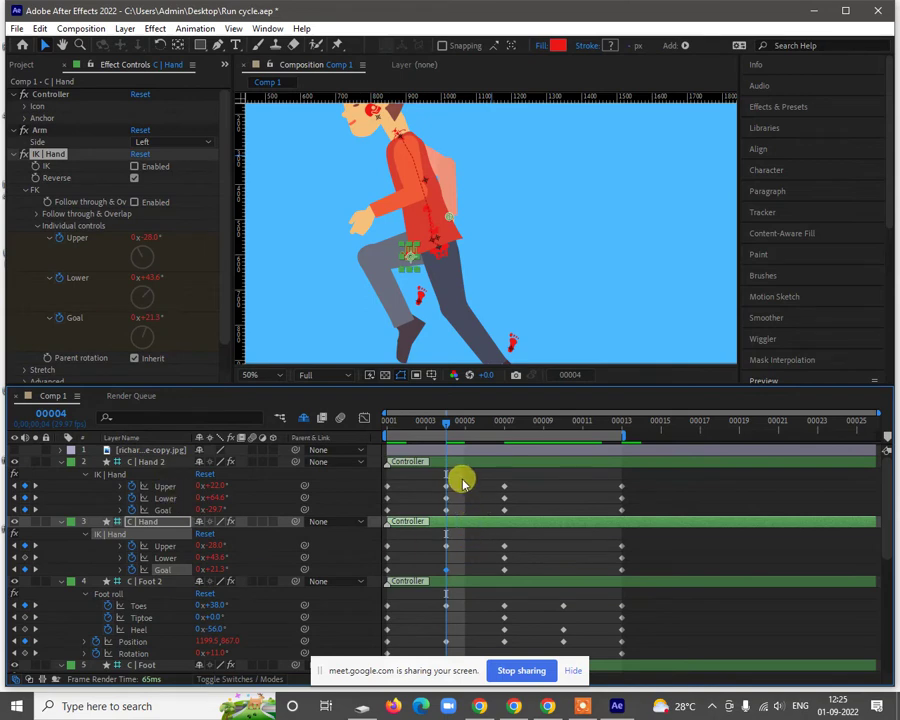
Step: Copy earlier arm-pose keyframes and paste them at frame 00010 on C | Hand and C | Hand 2
mouse_move(460, 478)
left_mouse_down()
mouse_move(437, 521)
mouse_move(466, 544)
left_mouse_up()
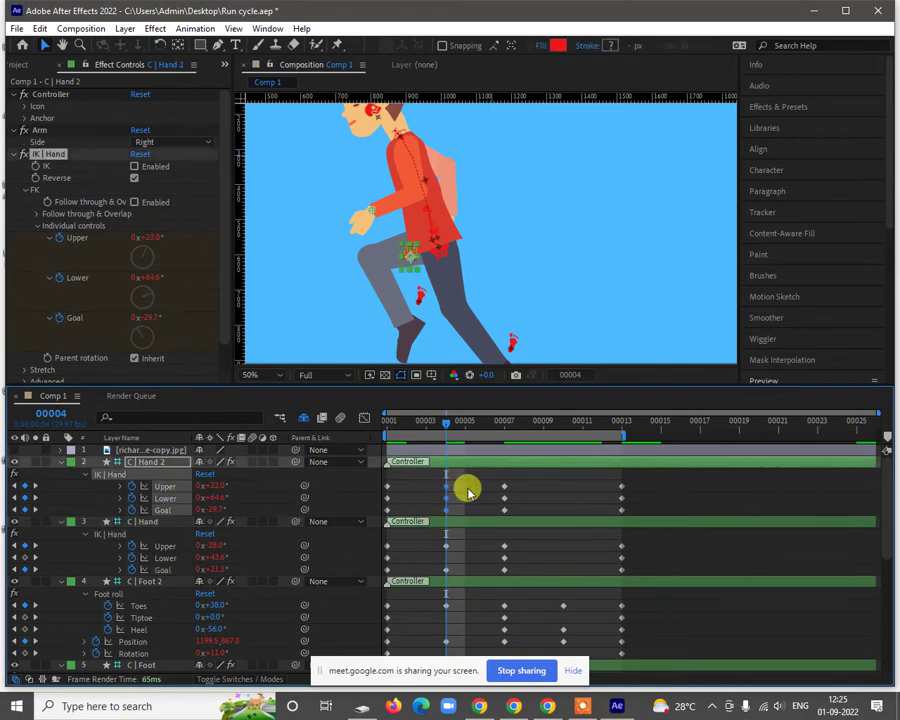
left_click(564, 422)
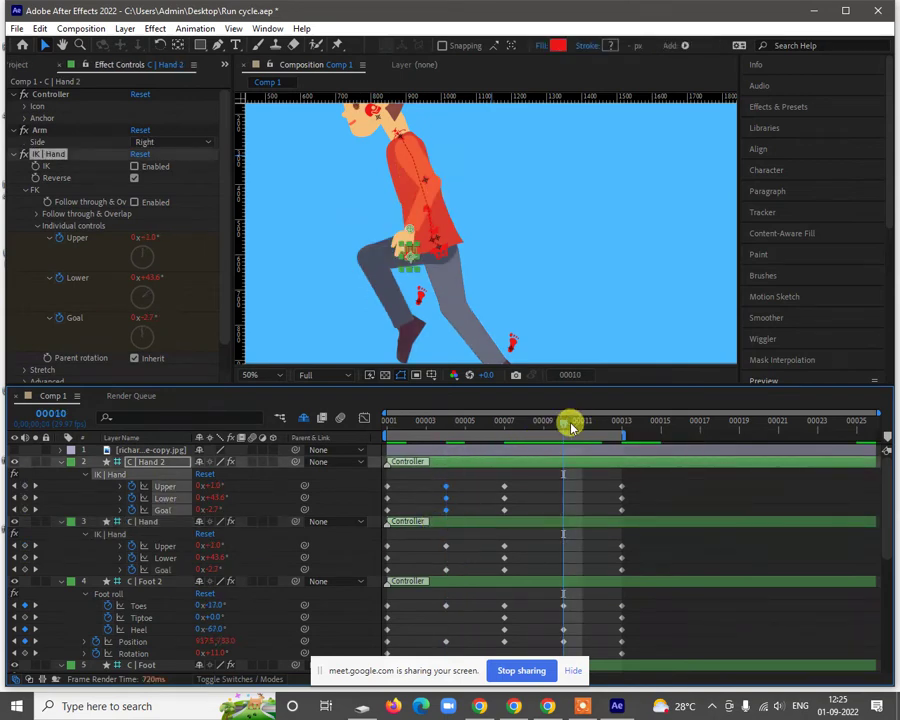
left_click(557, 521)
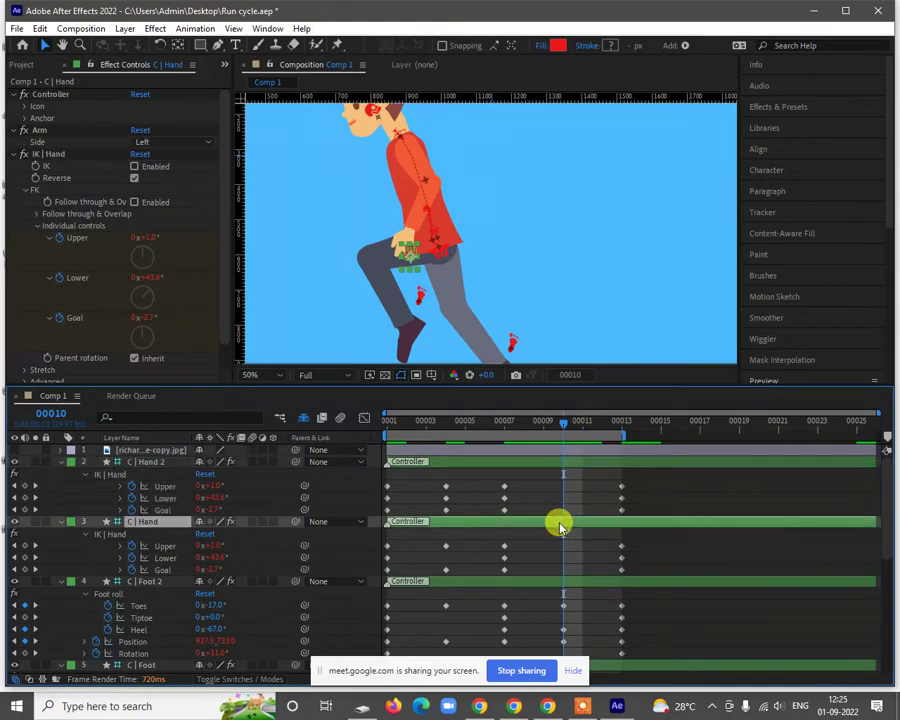
key("ctrl+v")
left_click(460, 545)
left_click_drag(432, 578, 454, 539)
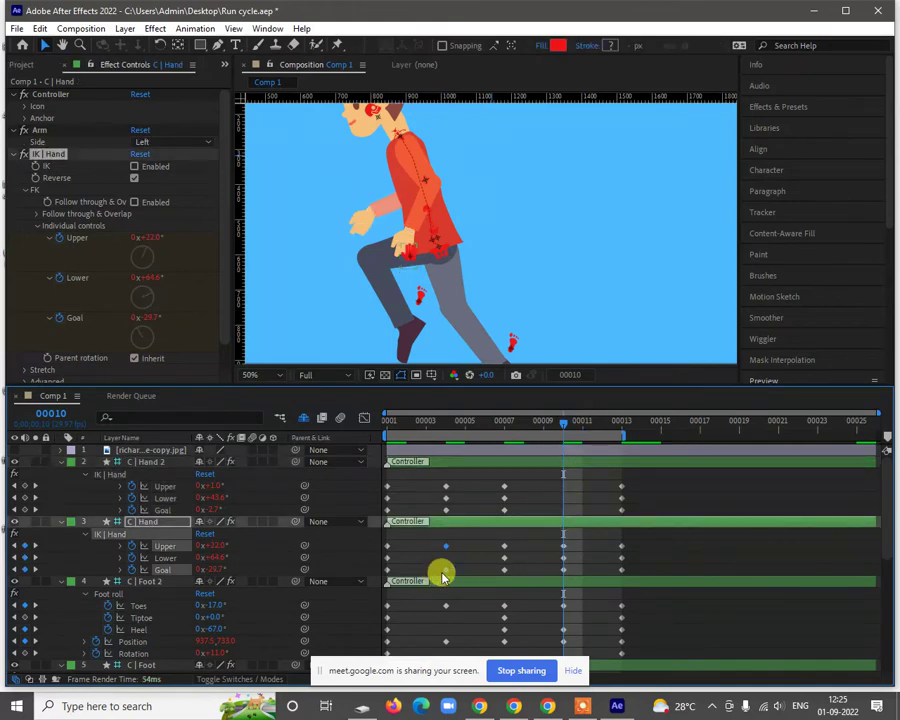
left_click(575, 467)
key("ctrl+v")
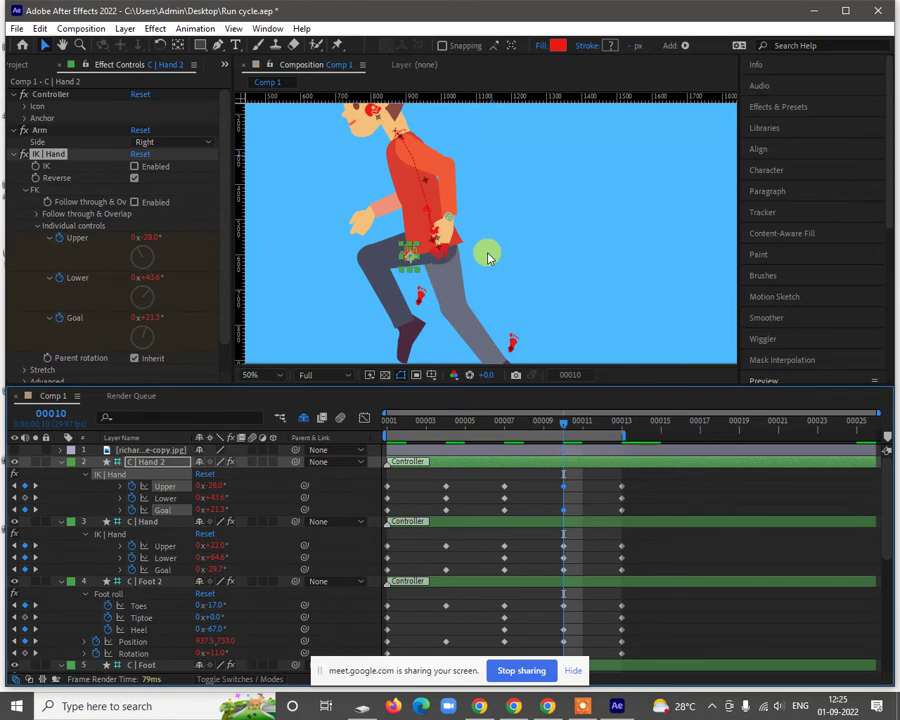
scroll(487, 262, "down", 2)
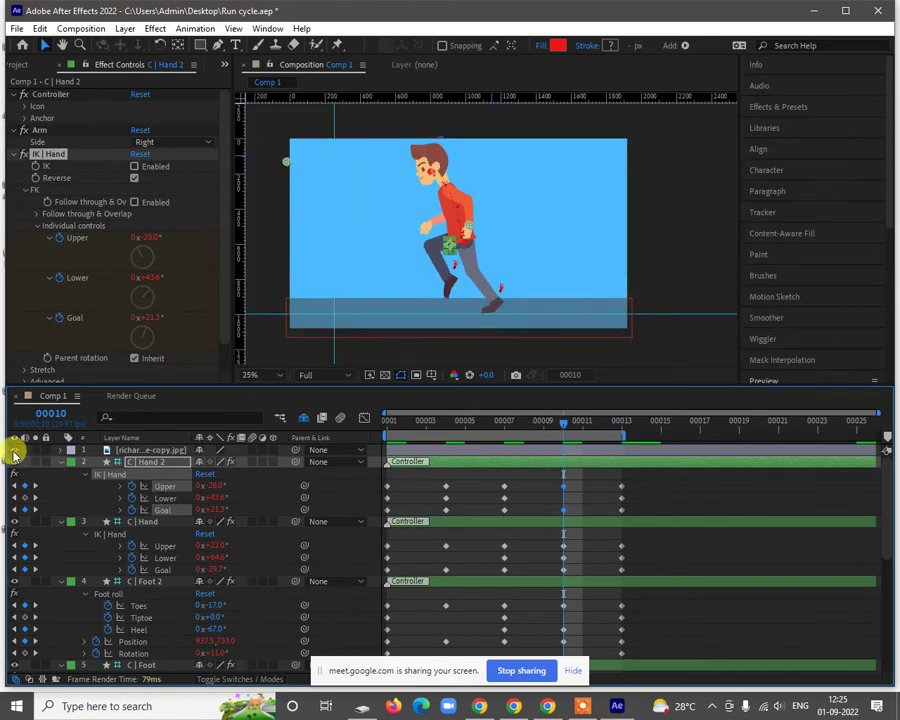
Step: Zoom in and pan across the reference run-cycle drawings, then zoom back out
scroll(480, 222, "up", 2)
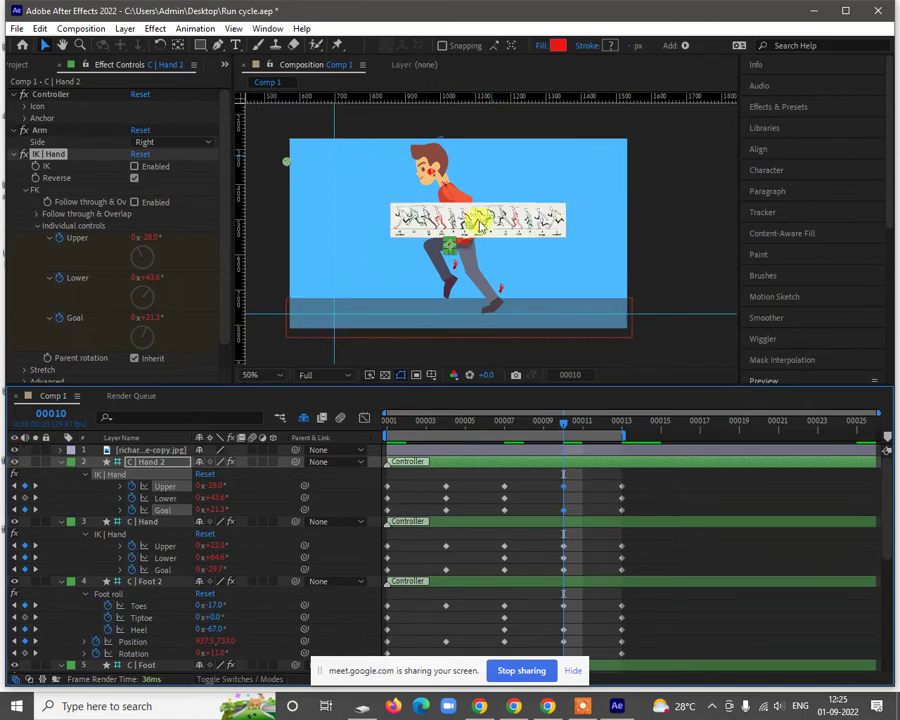
scroll(478, 222, "up", 4)
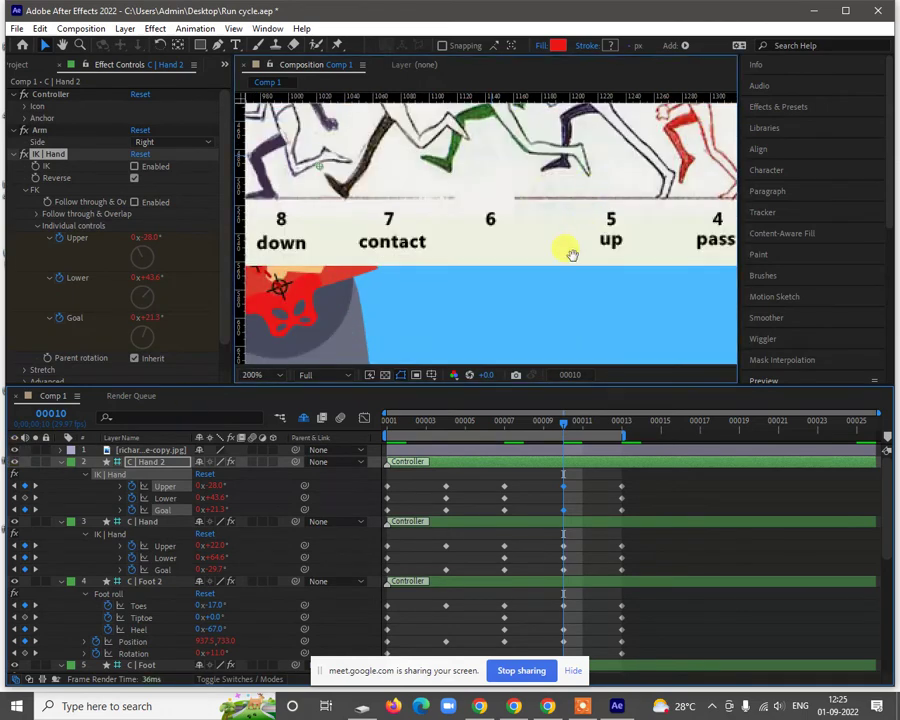
left_click_drag(571, 255, 526, 281)
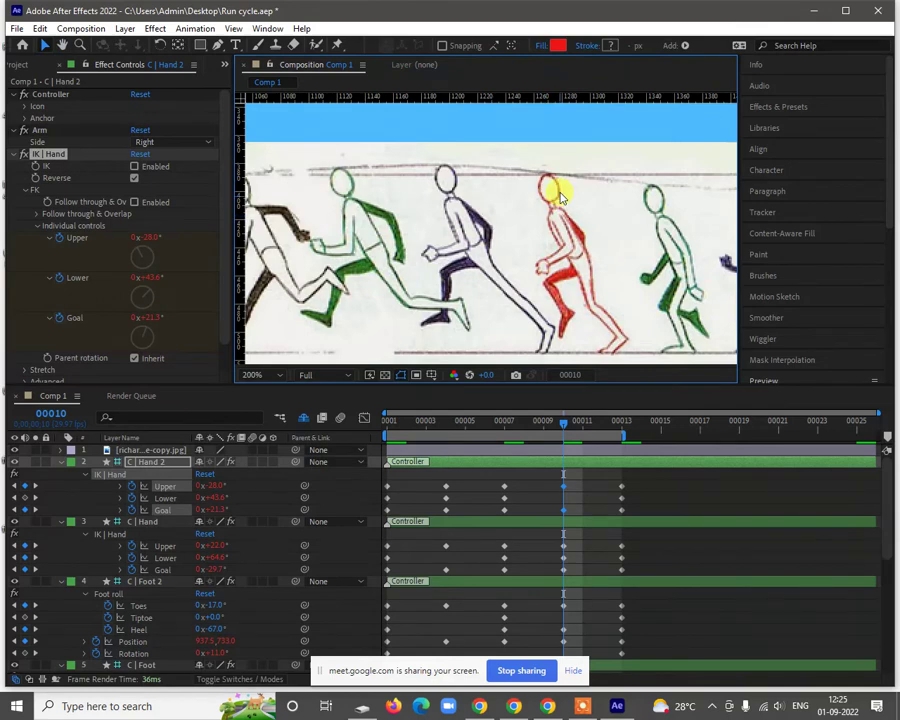
scroll(570, 215, "down", 4)
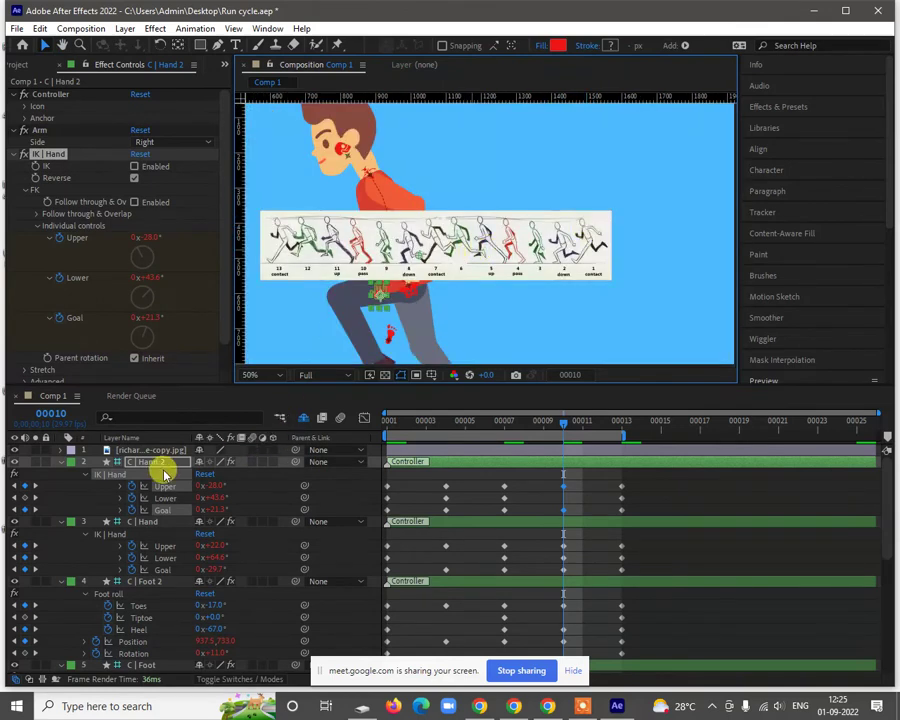
scroll(165, 580, "down", 3)
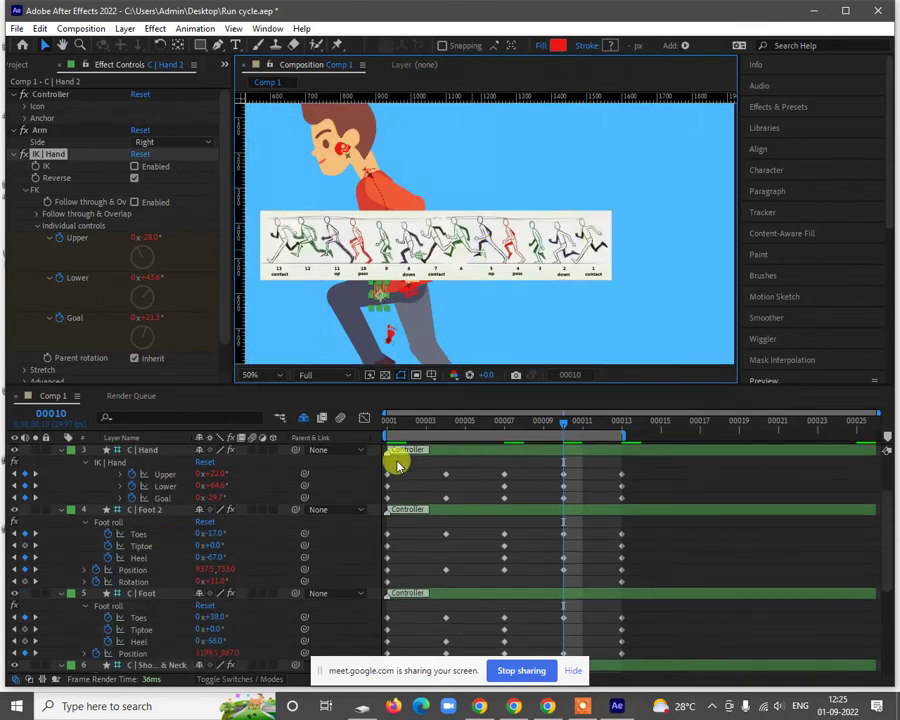
Step: At frame 00004, rotate C | Shoulders & Neck to -9° and C | Head to -3°
left_click(446, 424)
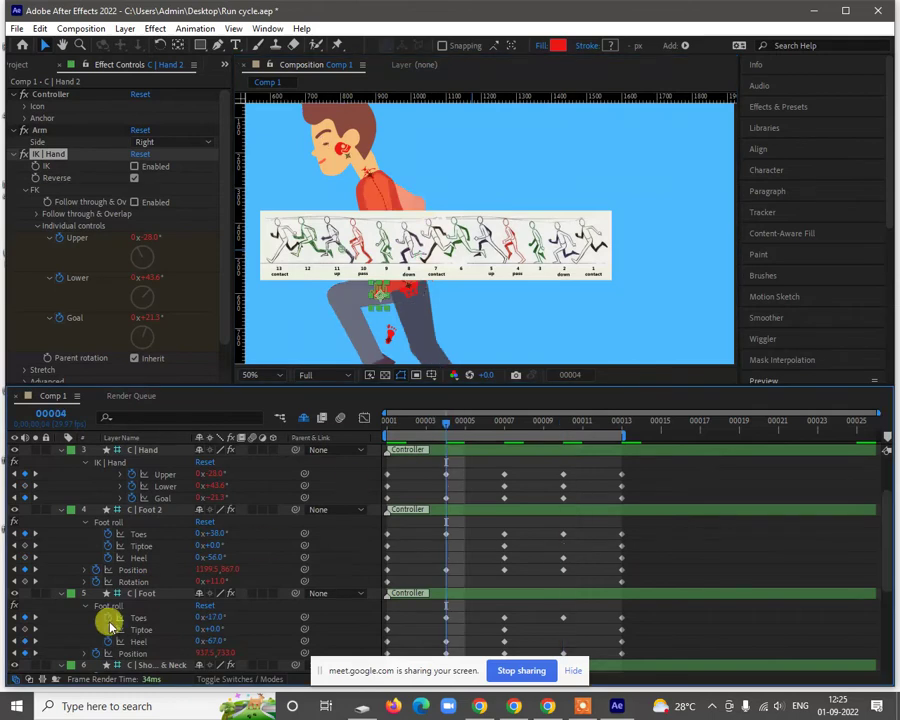
scroll(135, 595, "down", 3)
scroll(138, 598, "down", 3)
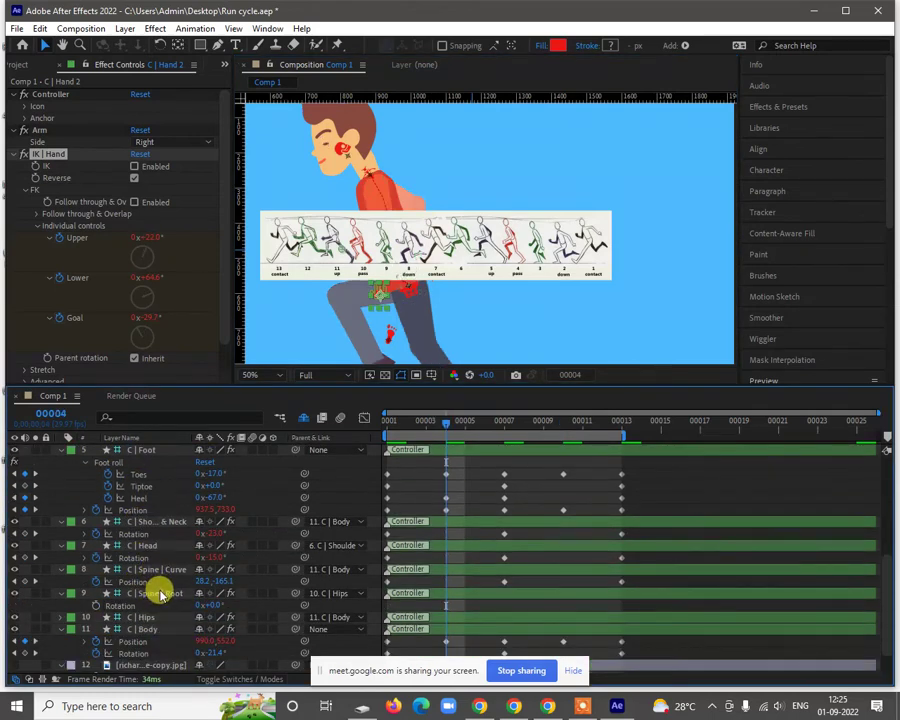
left_click(160, 594)
left_click(160, 569)
left_click(153, 546)
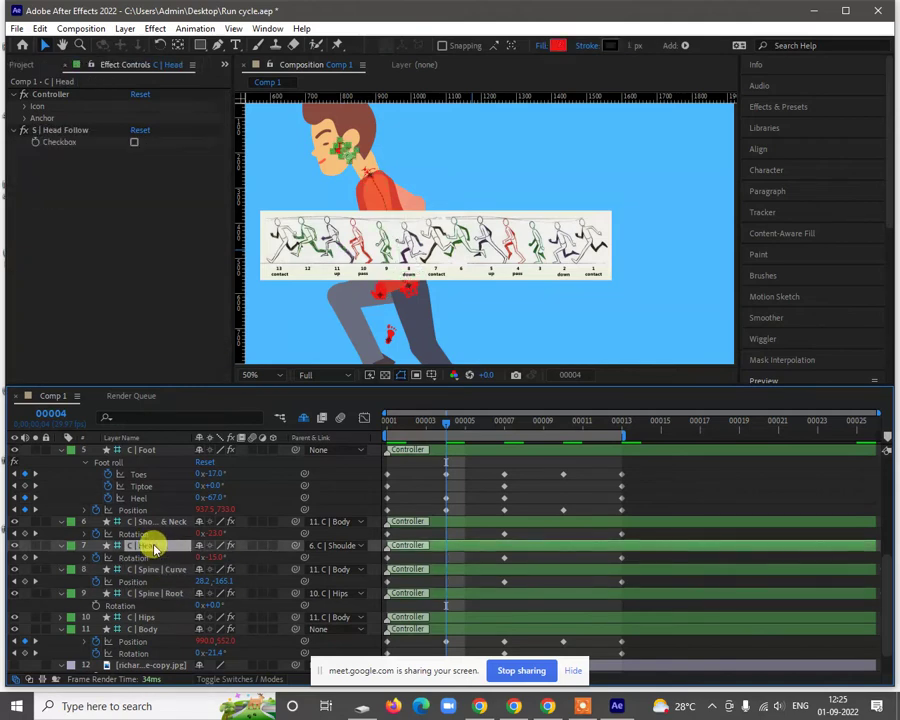
left_click(168, 521)
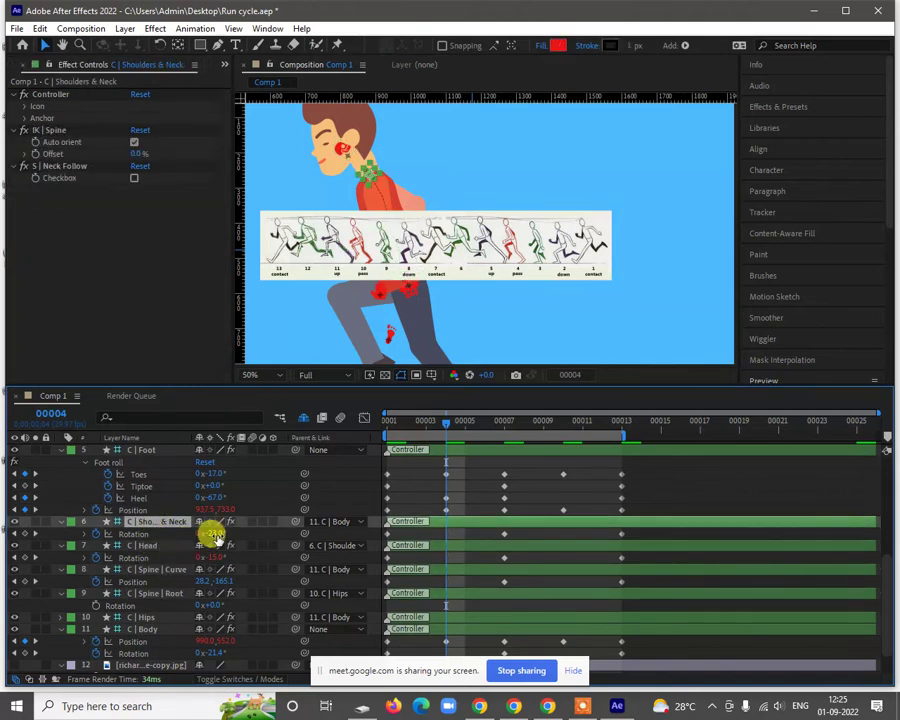
left_click(216, 534)
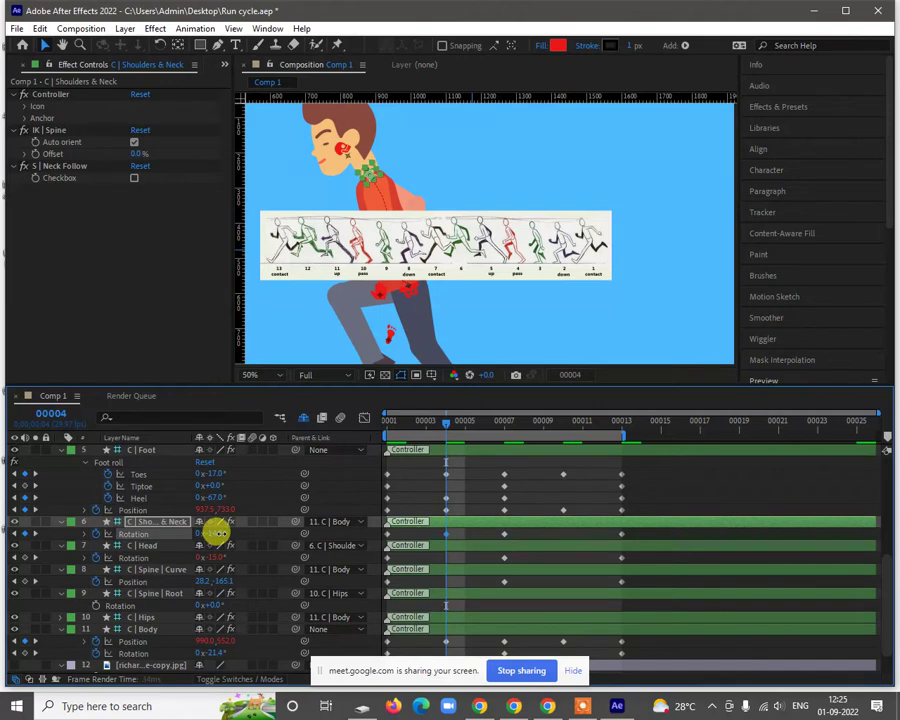
left_click_drag(216, 534, 222, 577)
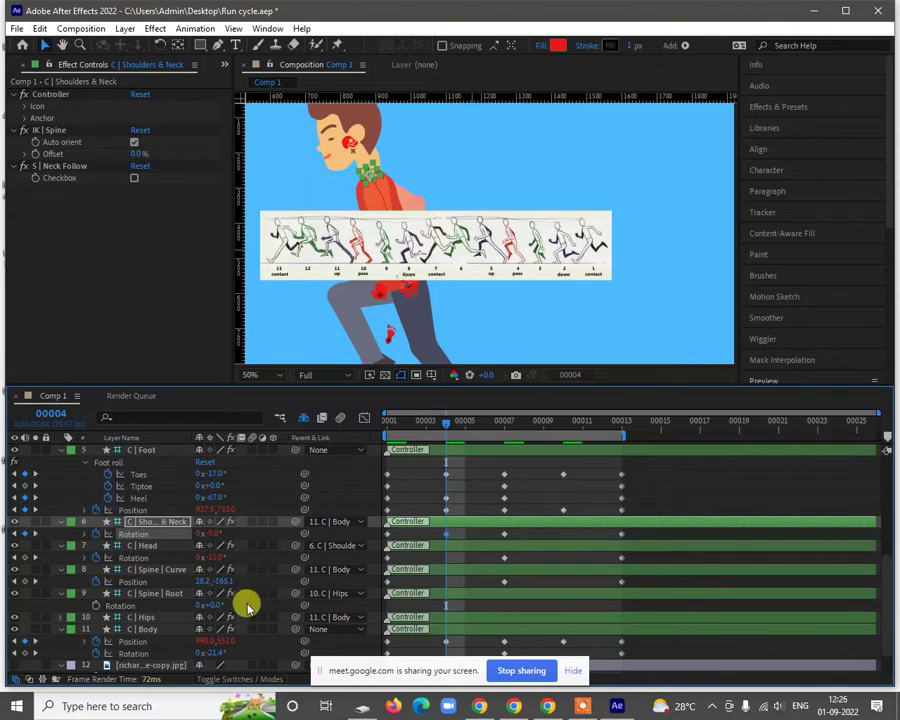
left_click(229, 556)
left_click_drag(224, 554, 225, 554)
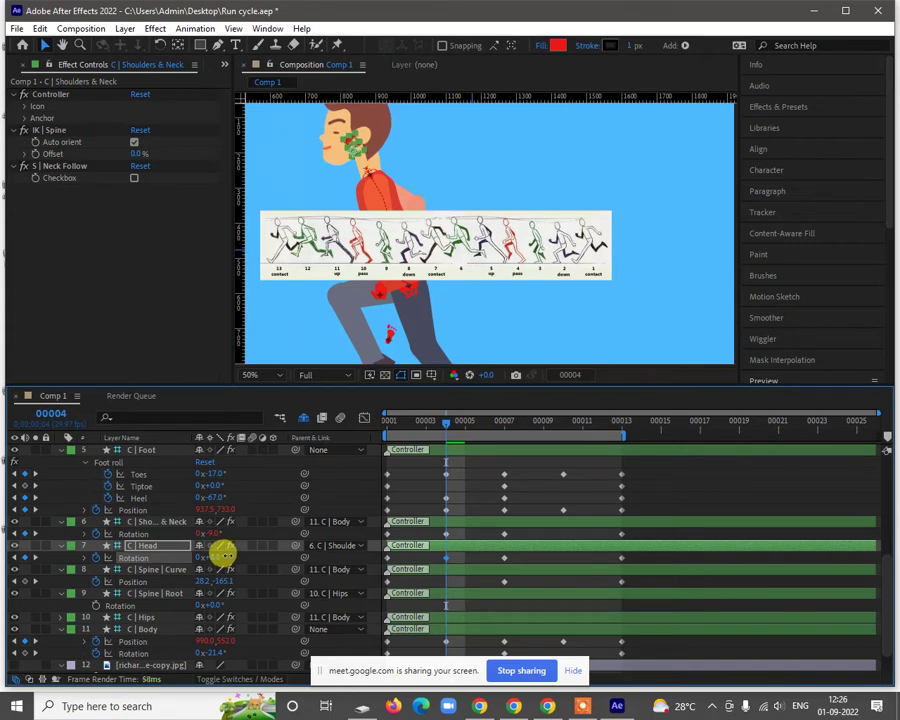
Step: Remove the neck's frame-00007 rotation keyframe and move to frame 00010
left_click(446, 534)
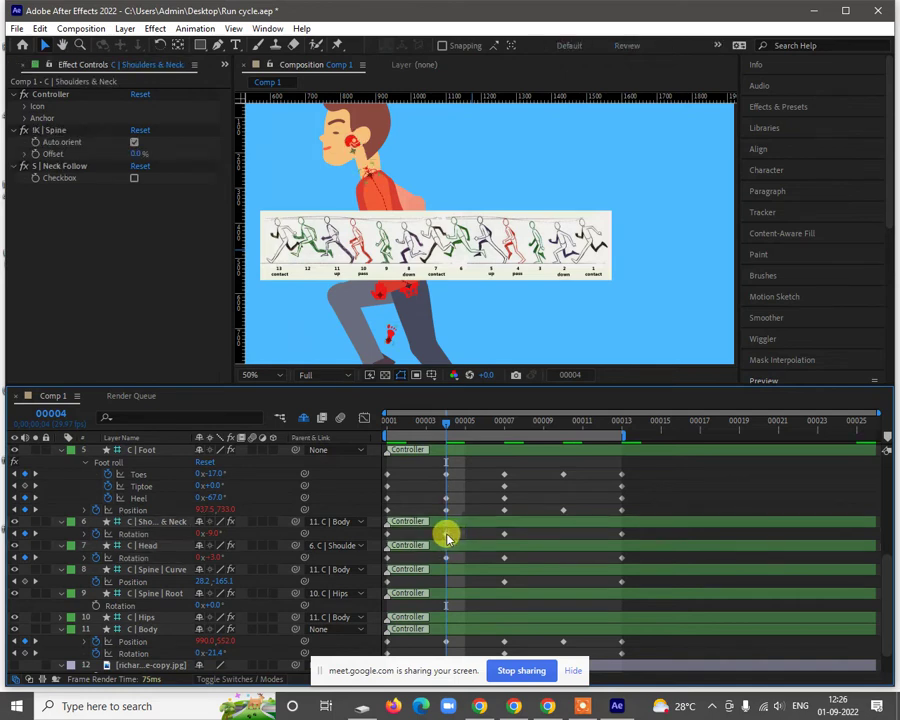
key("ctrl+z")
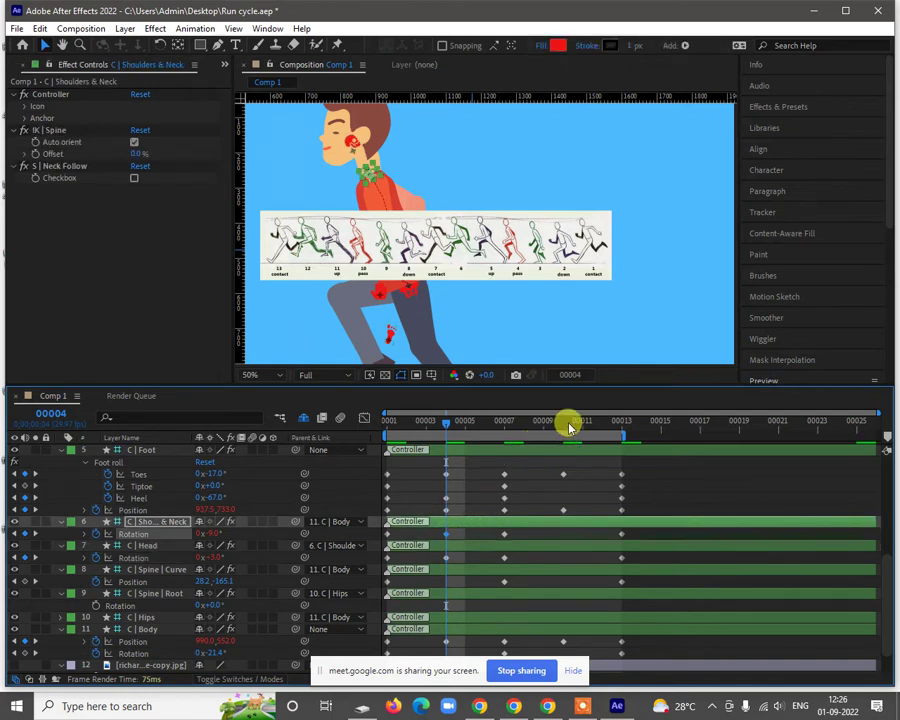
left_click(566, 425)
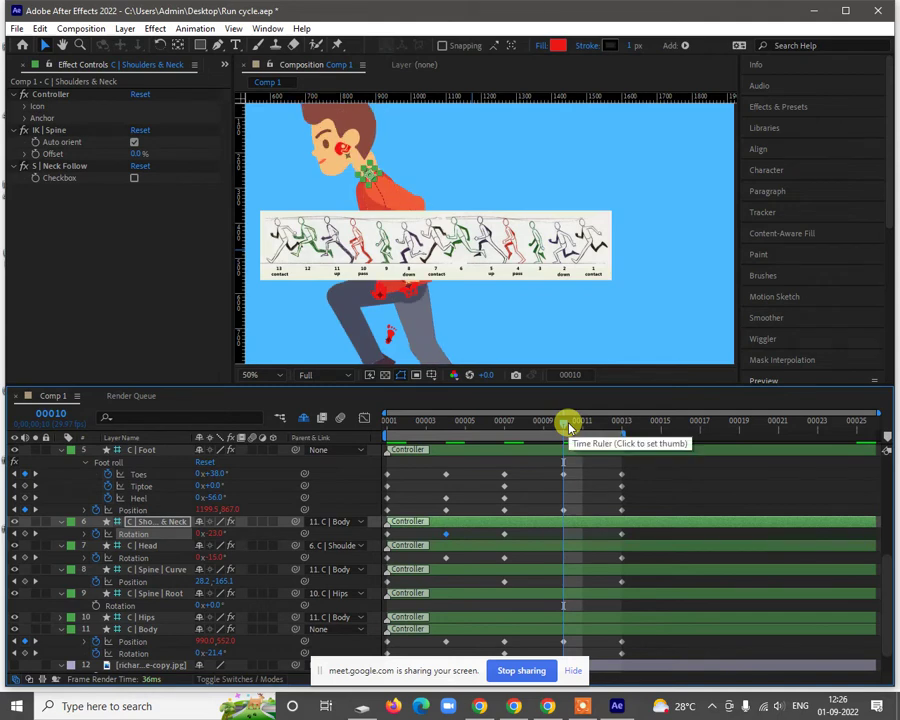
left_click(446, 558)
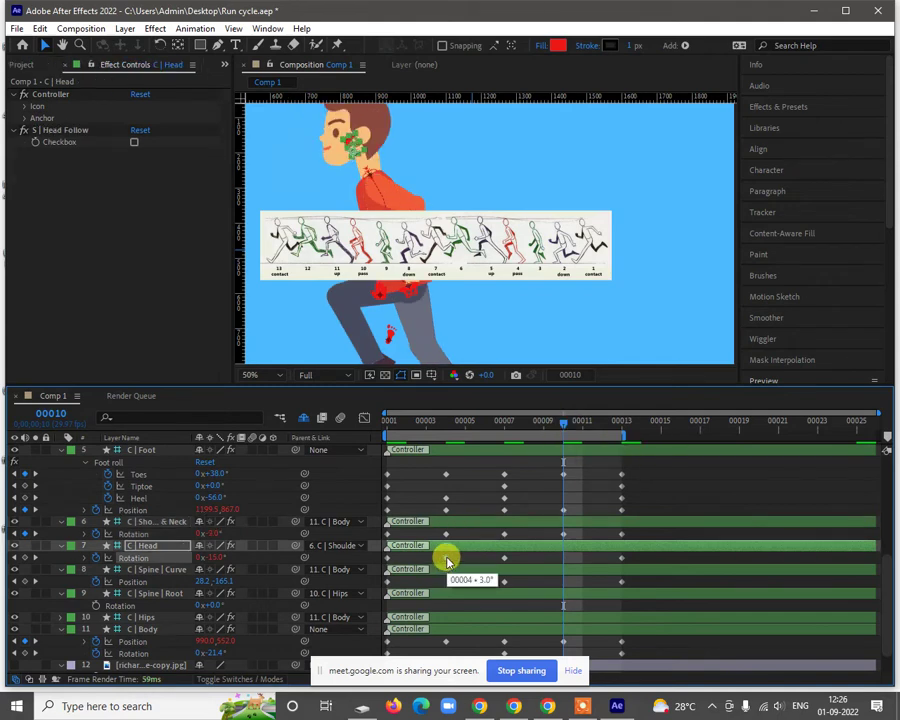
Step: Select and inspect the sketch reference layer, then send it to the bottom of the stack
scroll(540, 240, "down", 2)
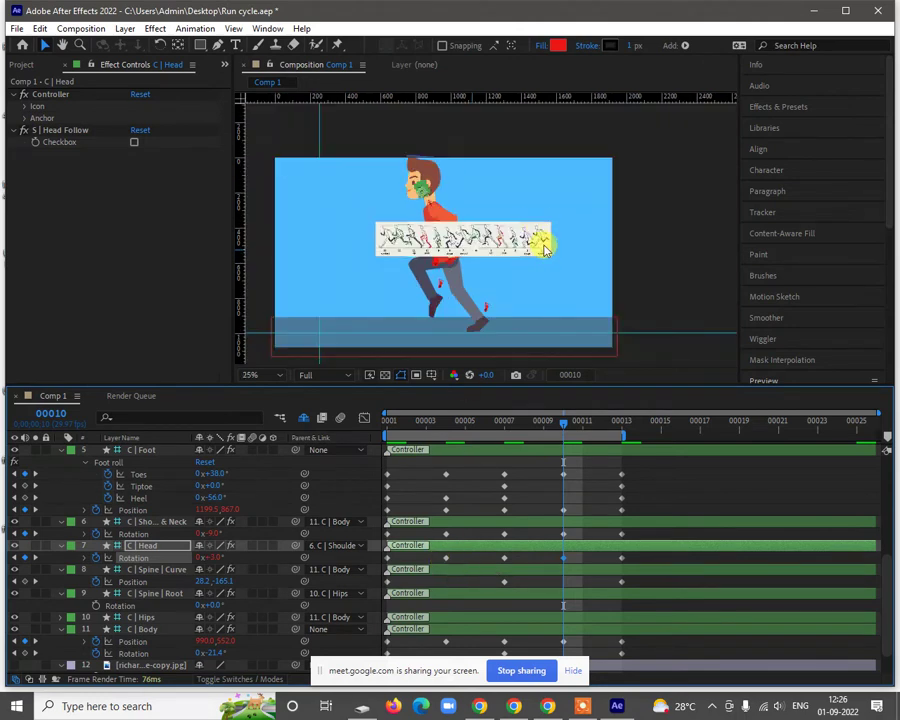
left_click(512, 243)
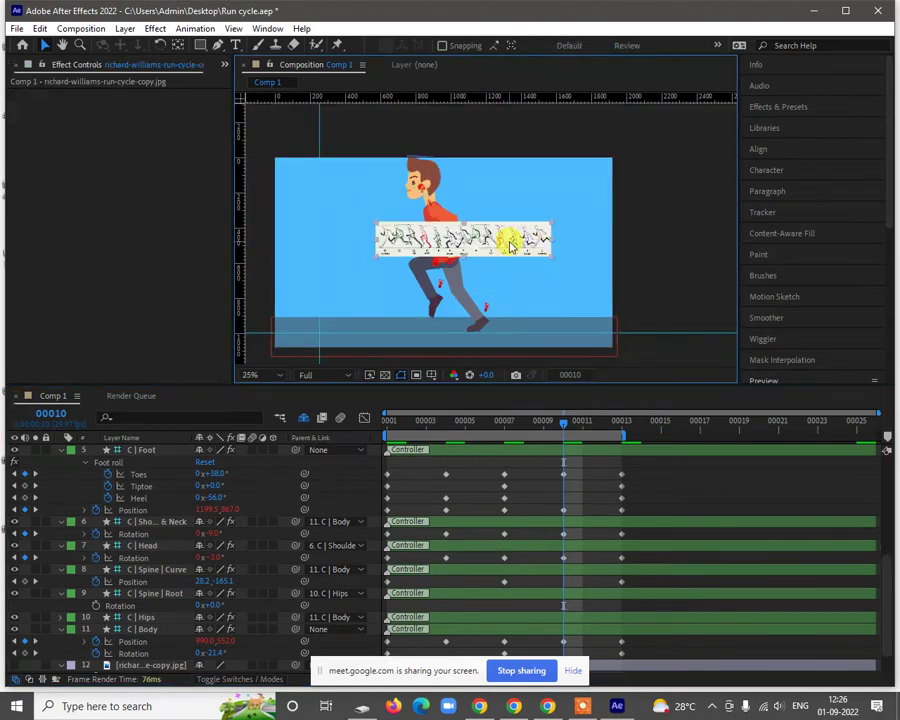
scroll(397, 240, "up", 2)
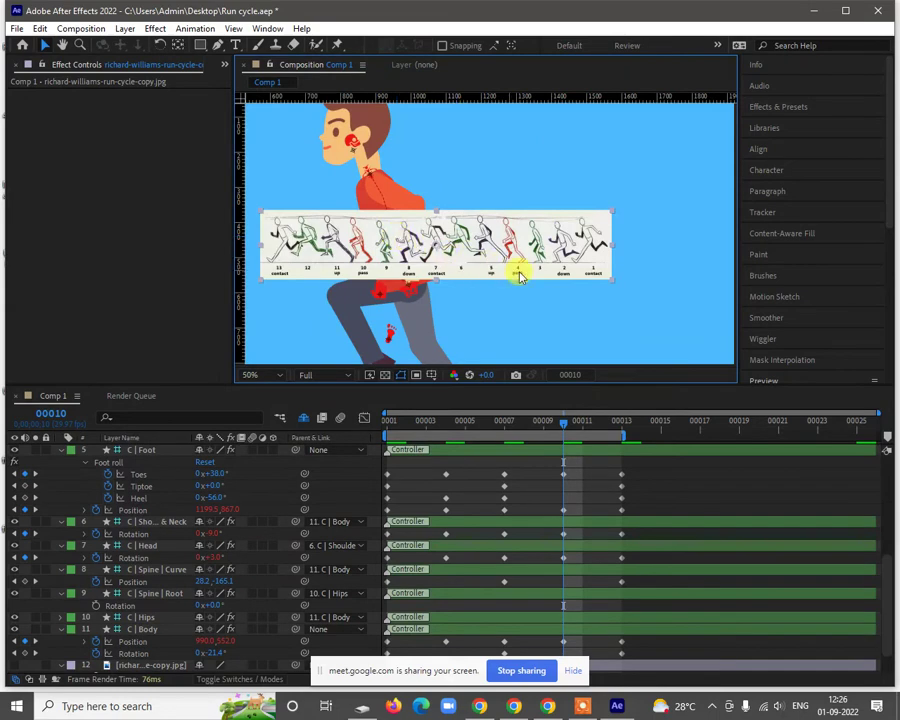
scroll(538, 251, "up", 2)
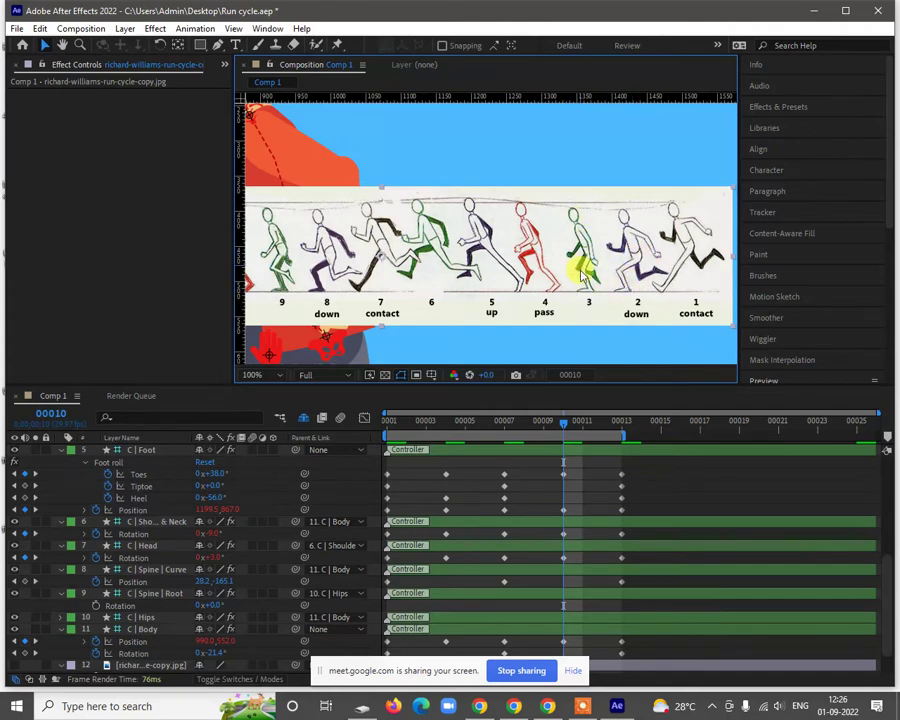
scroll(575, 272, "down", 2)
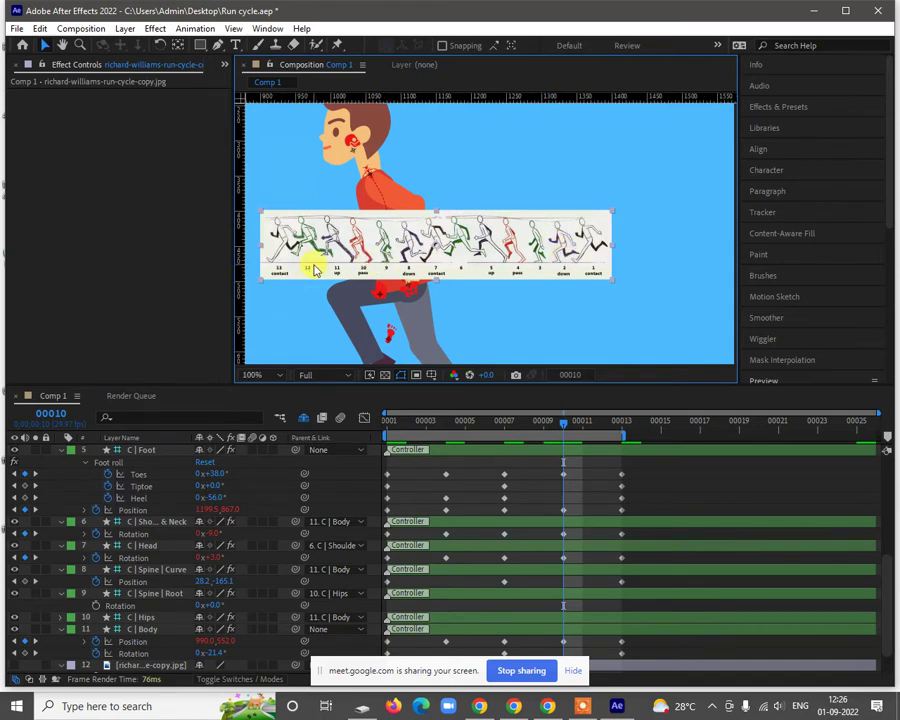
scroll(314, 260, "up", 2)
left_click_drag(410, 244, 578, 232)
left_click_drag(396, 277, 408, 281)
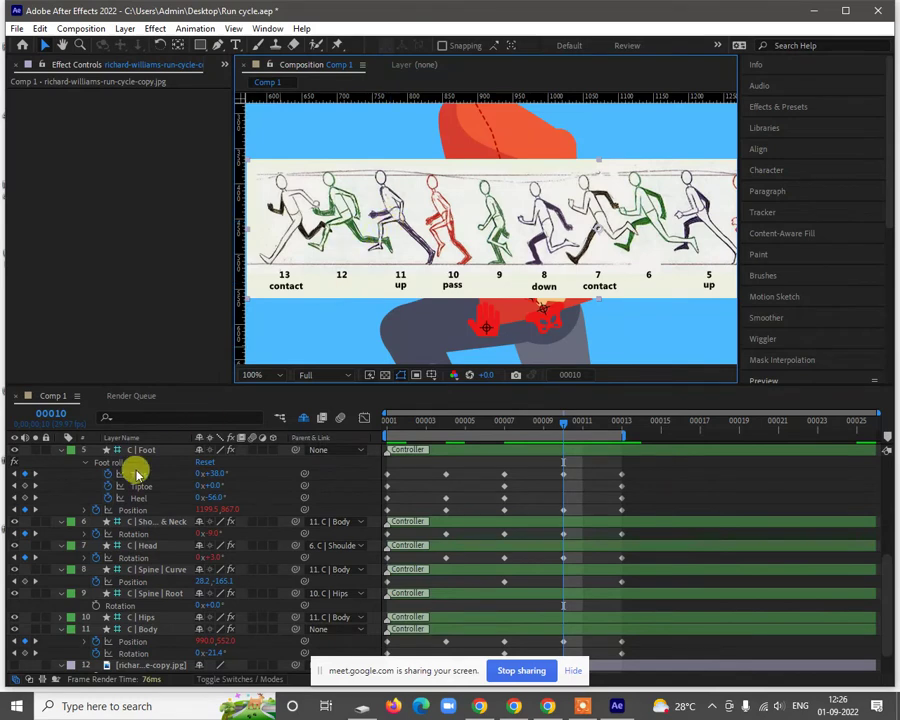
scroll(129, 482, "up", 5)
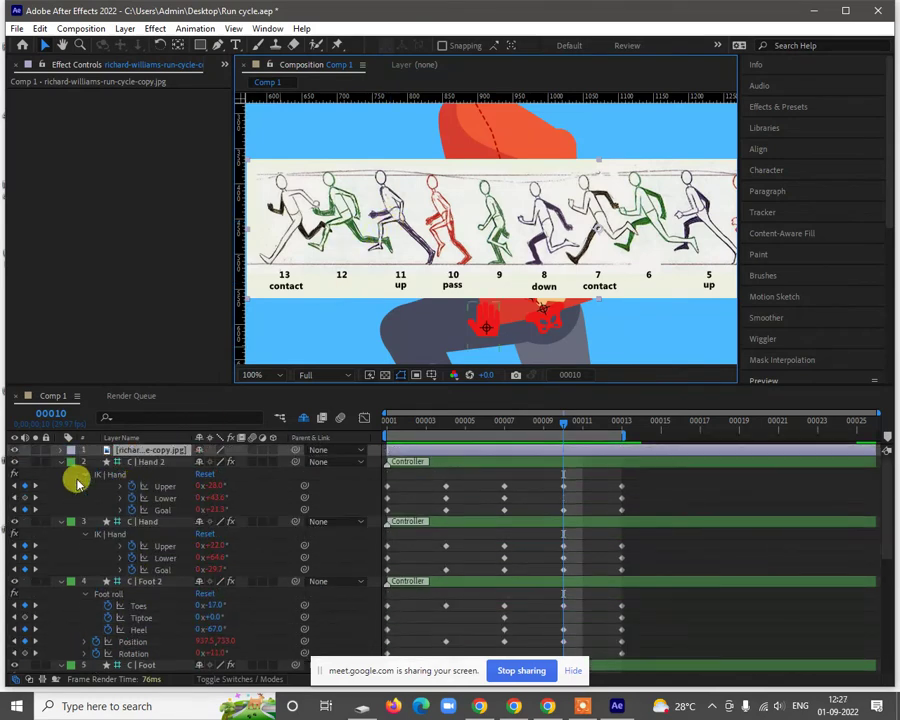
key("ctrl+[")
key("ctrl+[")
key("ctrl+[")
key("ctrl+[")
key("ctrl+[")
key("ctrl+[")
key("ctrl+[")
key("ctrl+[")
key("ctrl+[")
key("ctrl+[")
key("ctrl+[")
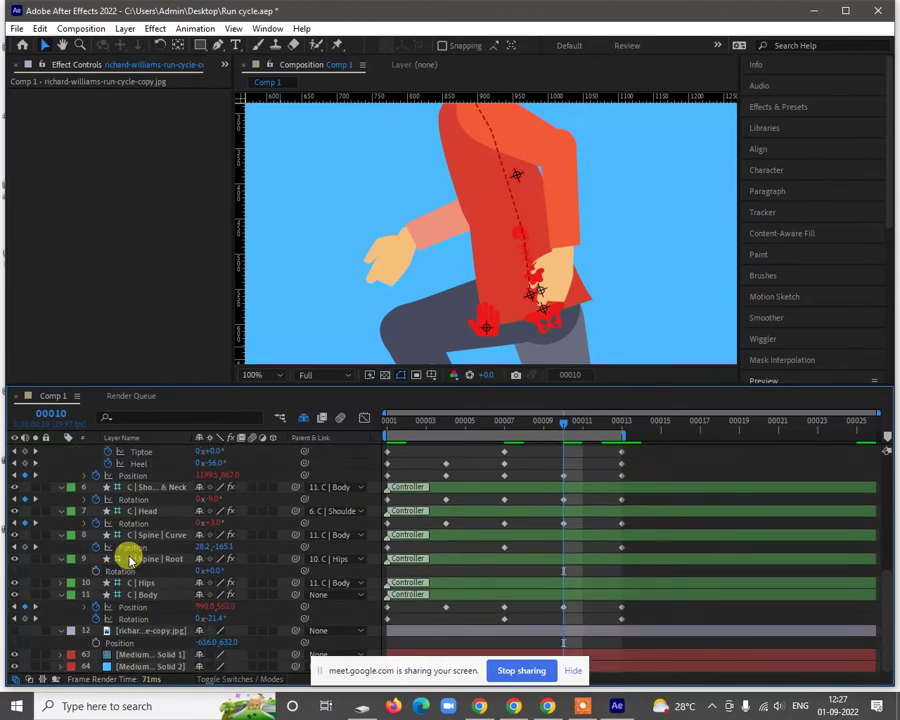
Step: Show the reference sketch again and move the current time to frame 00002
left_click(15, 632)
scroll(476, 297, "down", 6)
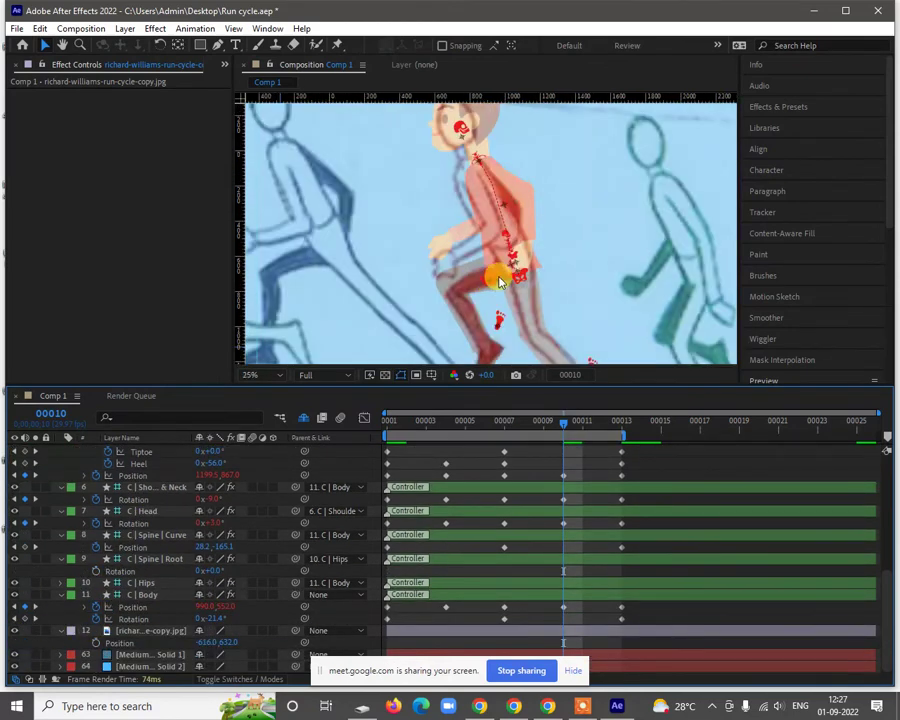
scroll(532, 263, "up", 2)
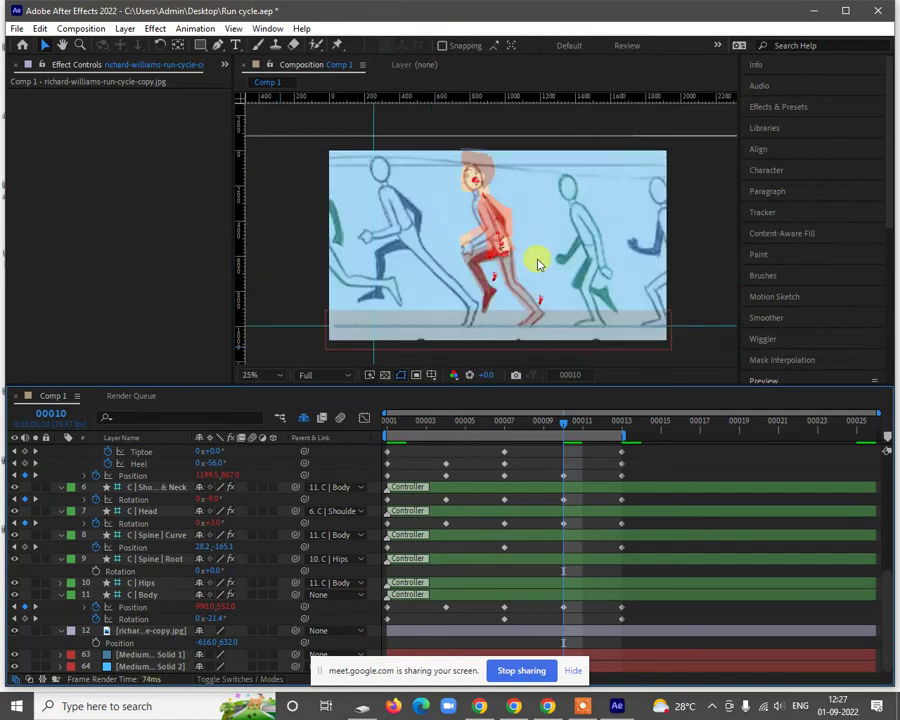
key("v")
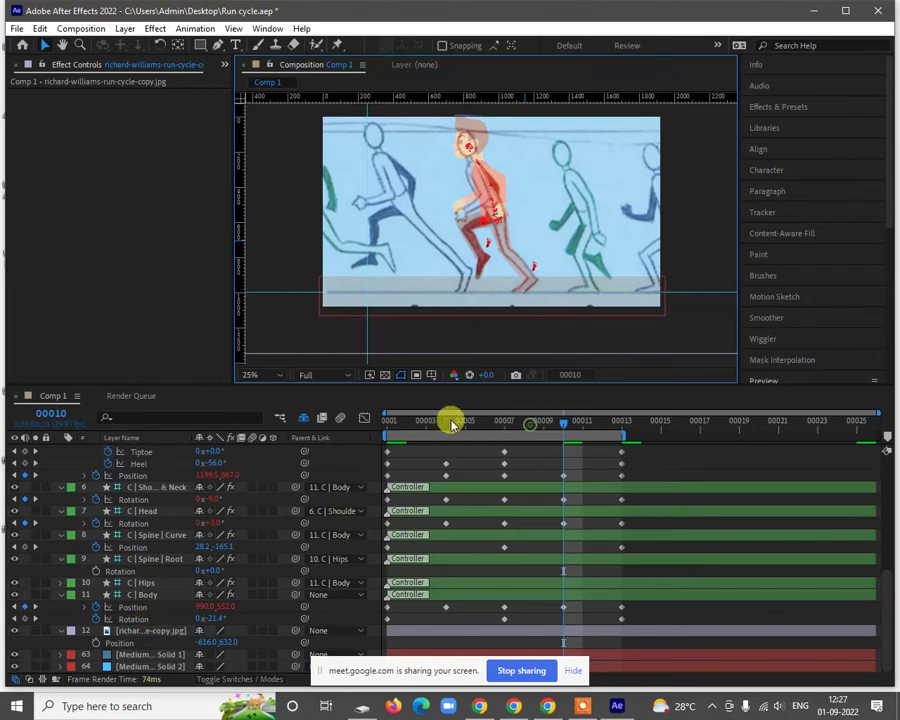
key("j")
mouse_move(395, 430)
left_mouse_down()
mouse_move(380, 422)
mouse_move(378, 432)
mouse_move(405, 428)
left_mouse_up()
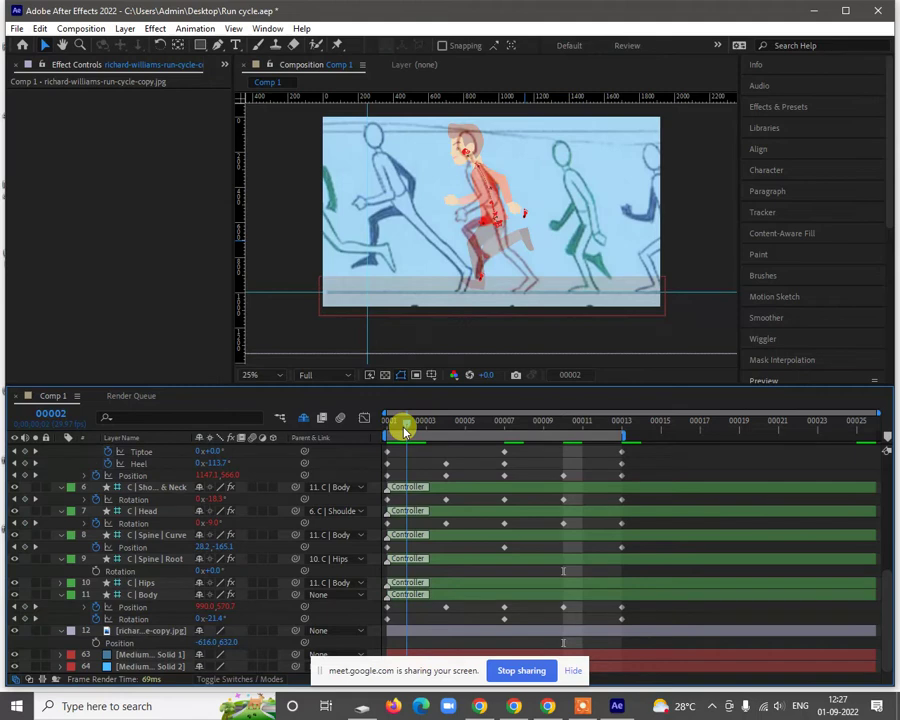
Step: Slide the reference sketch's Position X left until its running pose aligns with the rig
left_click(160, 631)
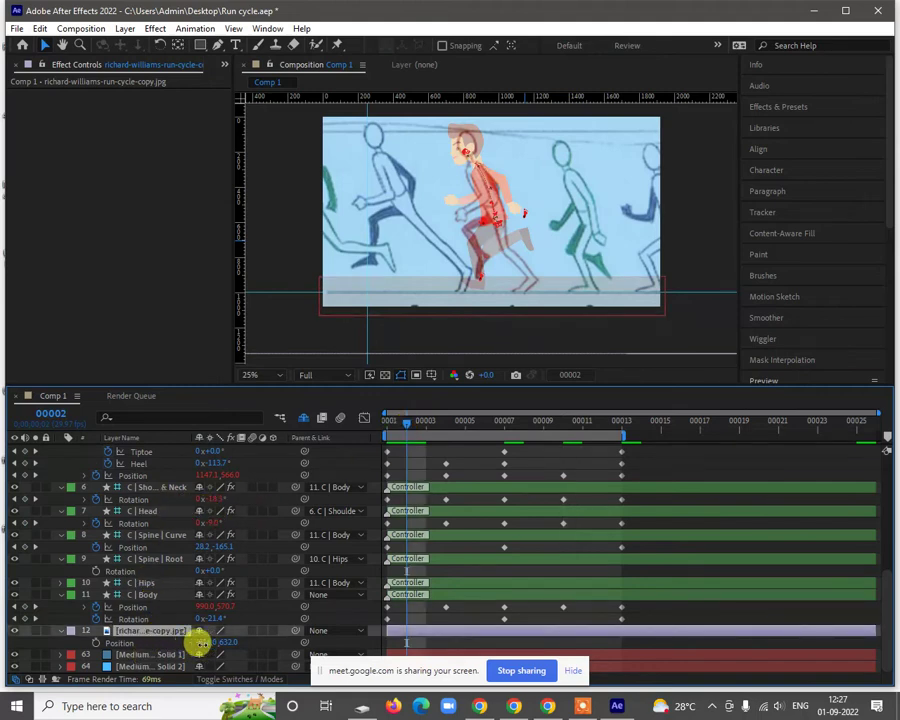
mouse_move(200, 642)
left_mouse_down()
mouse_move(16, 640)
mouse_move(33, 607)
left_mouse_up()
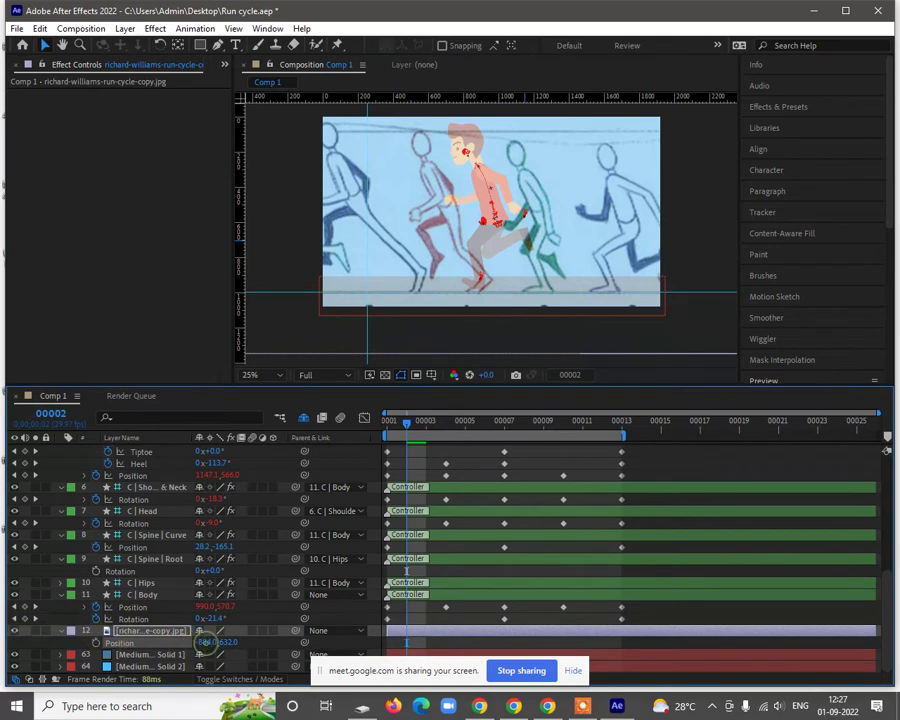
left_click_drag(200, 641, 120, 640)
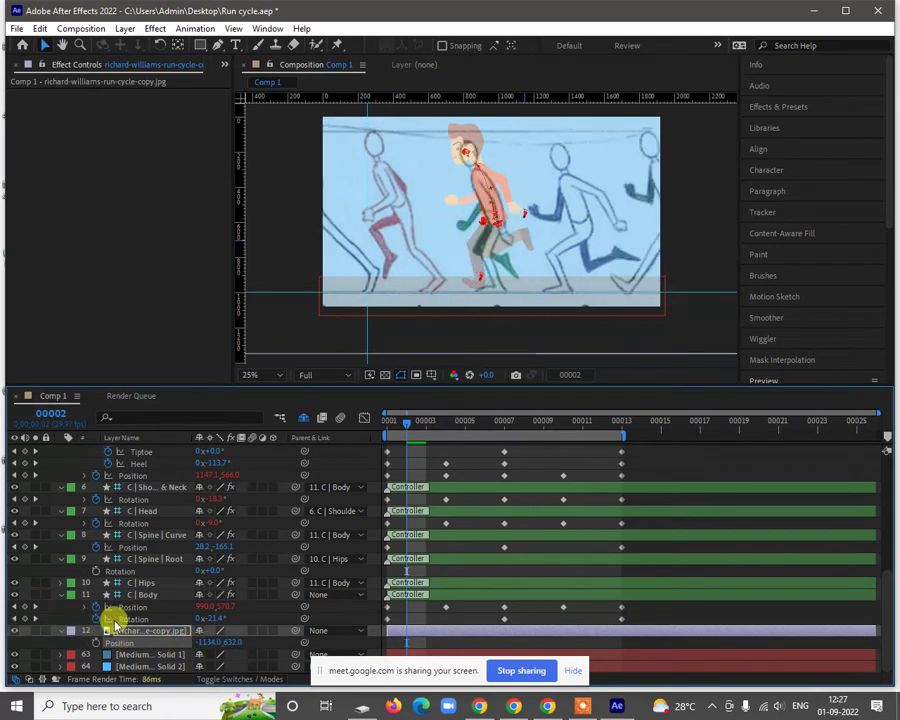
left_click_drag(205, 642, 186, 644)
mouse_move(106, 634)
left_mouse_down()
mouse_move(10, 632)
mouse_move(202, 640)
mouse_move(3, 616)
left_mouse_up()
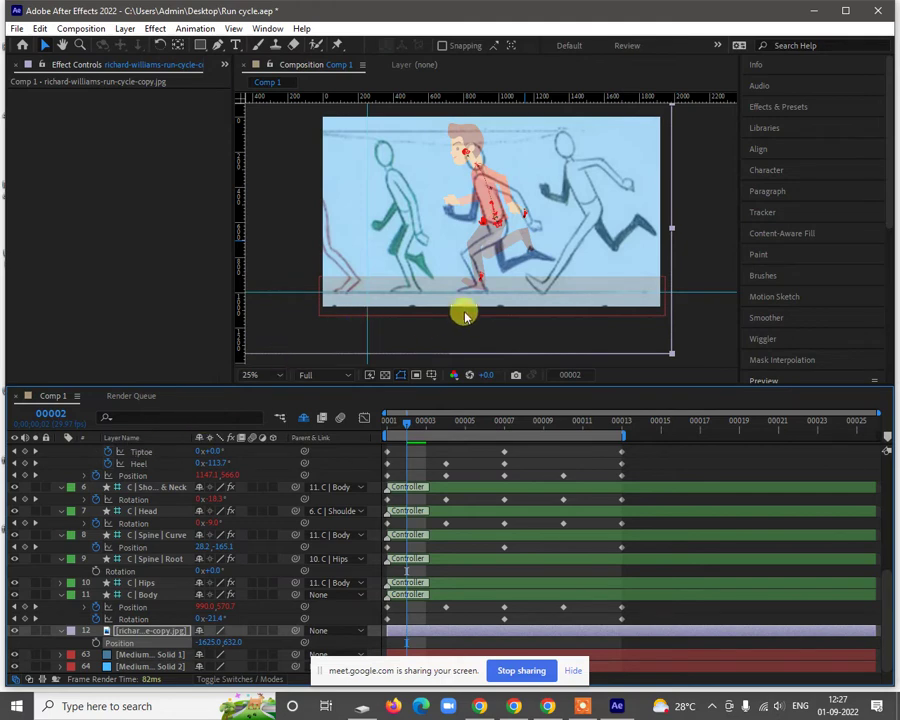
scroll(462, 300, "up", 4)
scroll(538, 153, "down", 1)
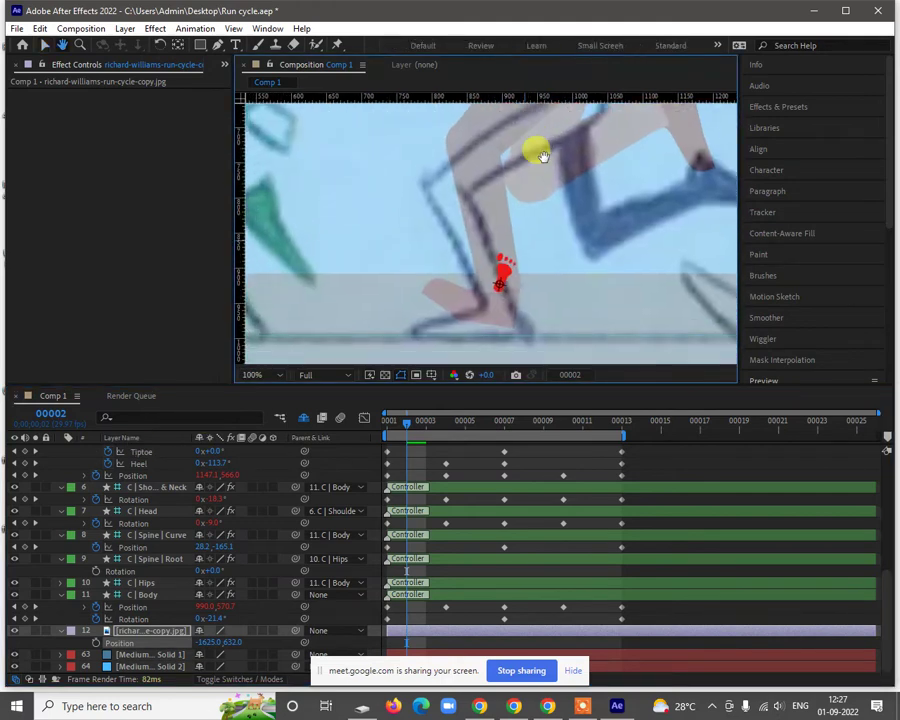
scroll(546, 259, "down", 2)
key("v")
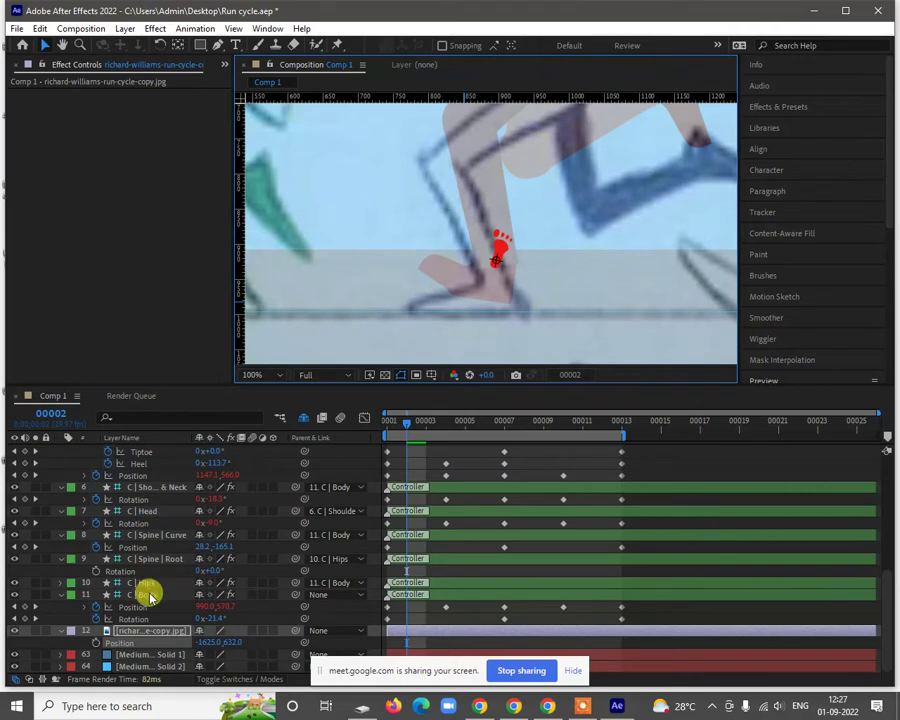
scroll(148, 540, "up", 3)
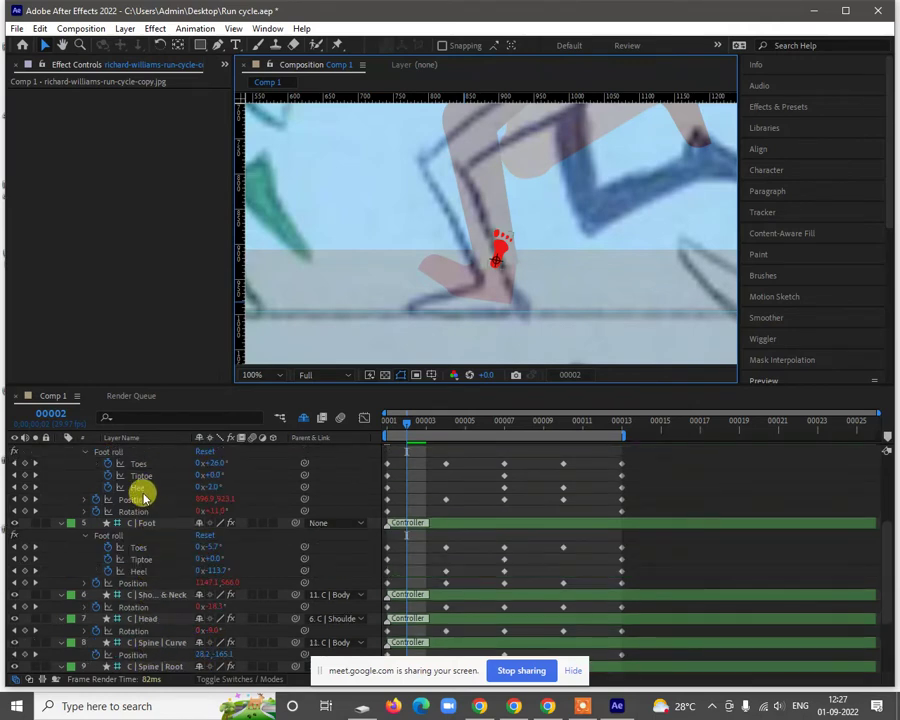
scroll(143, 483, "up", 2)
Step: Key C | Foot 2's position and set its Toes, Heel and Rotation to 0°
left_click(148, 512)
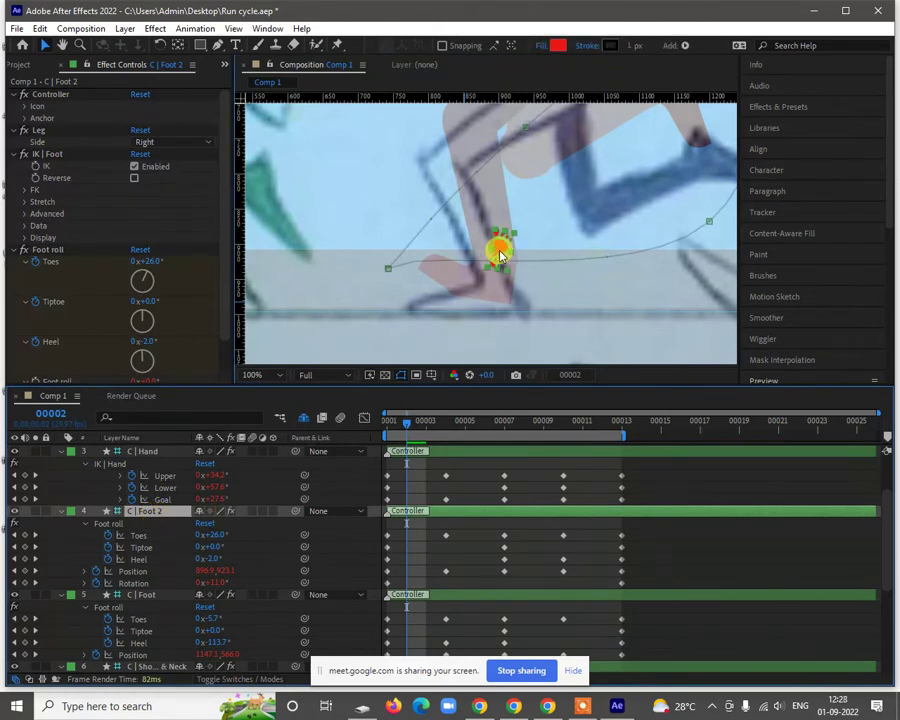
left_click_drag(498, 249, 500, 255)
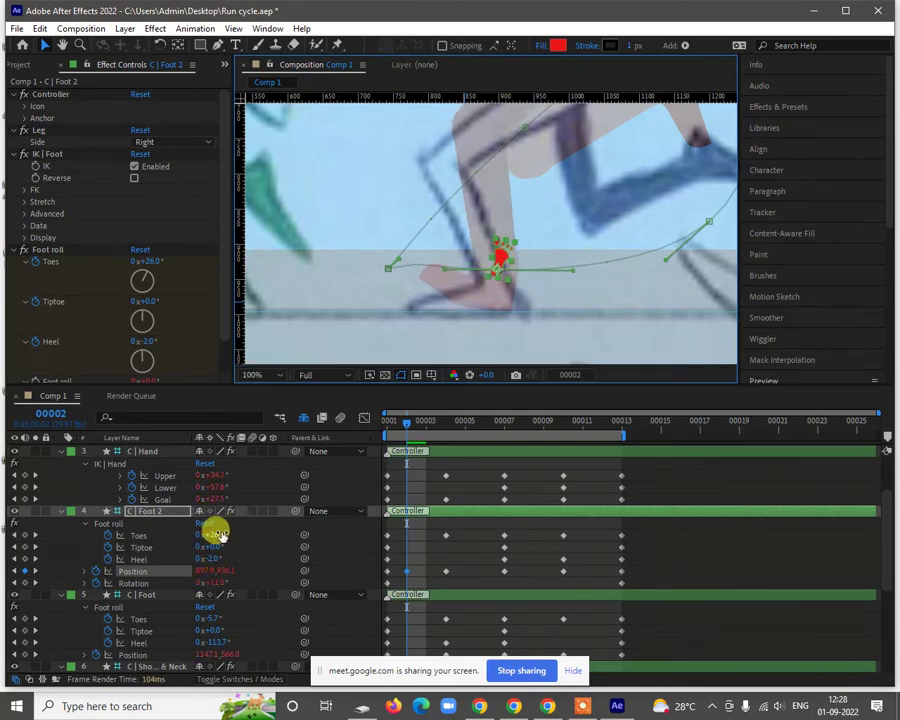
left_click(219, 533)
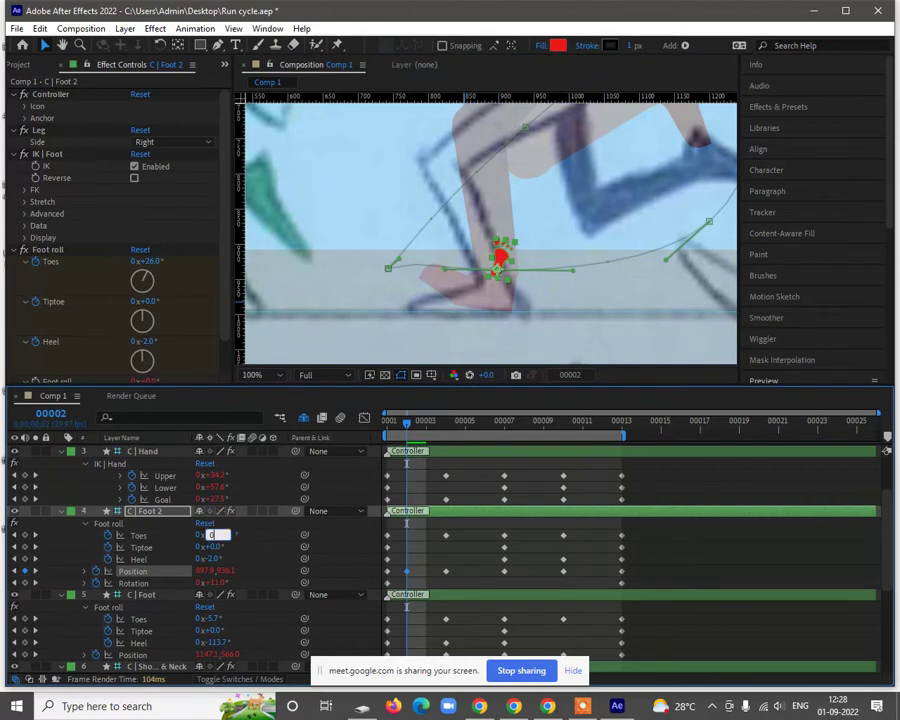
key("Return")
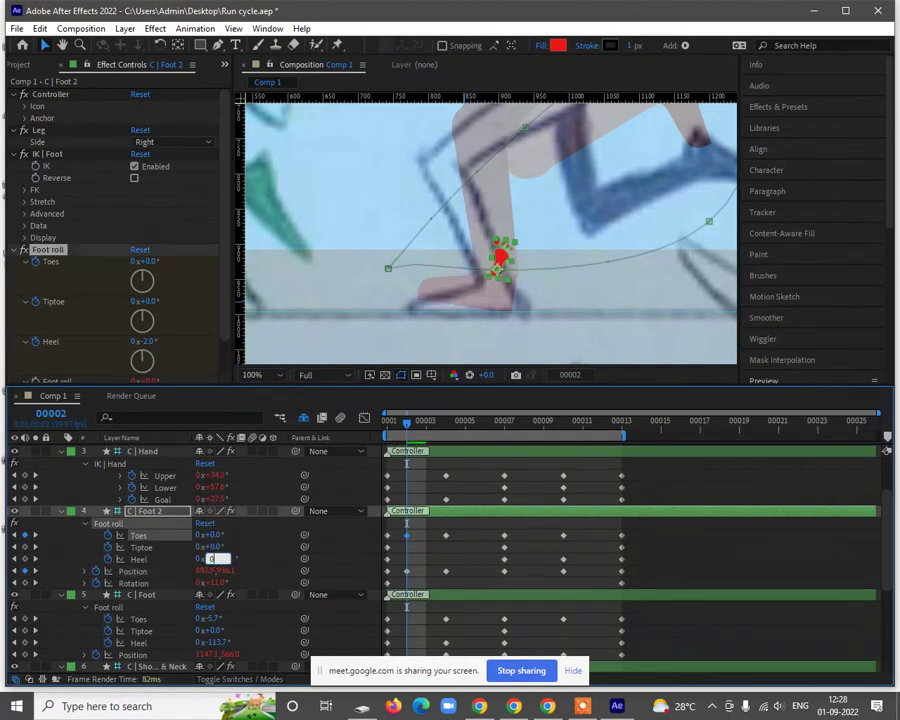
key("Return")
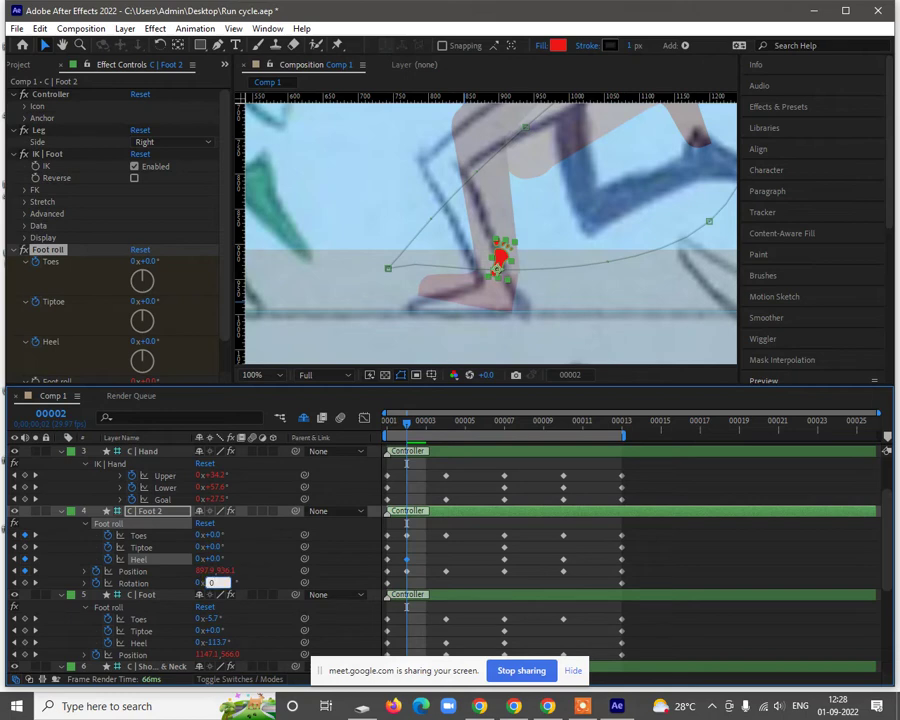
key("Return")
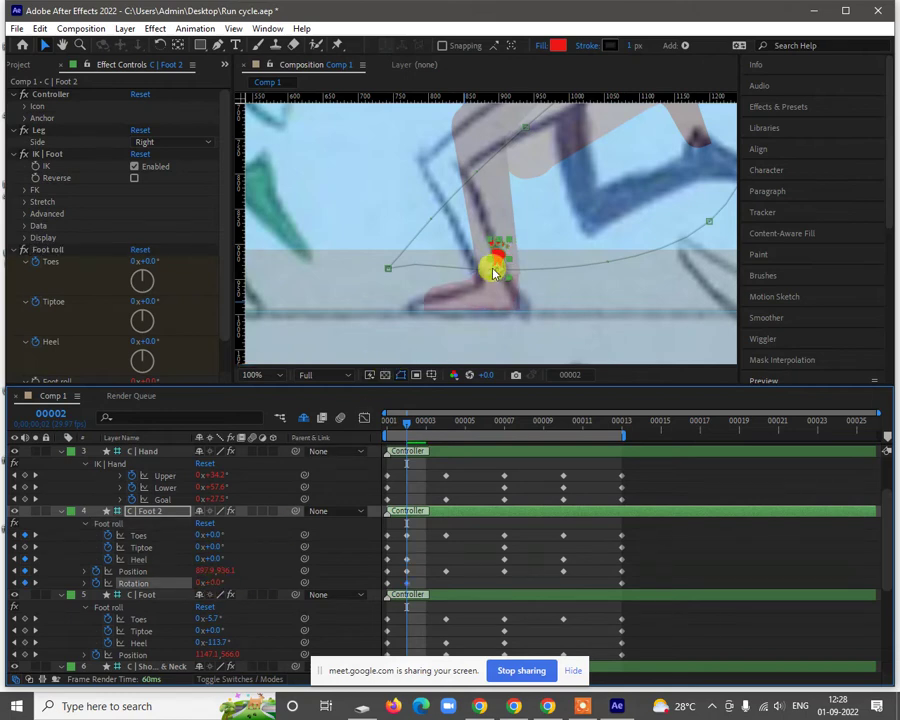
Step: Roll C | Foot's heel to -152.7° and raise the rear foot to match the sketch
scroll(492, 270, "down", 2)
key("h")
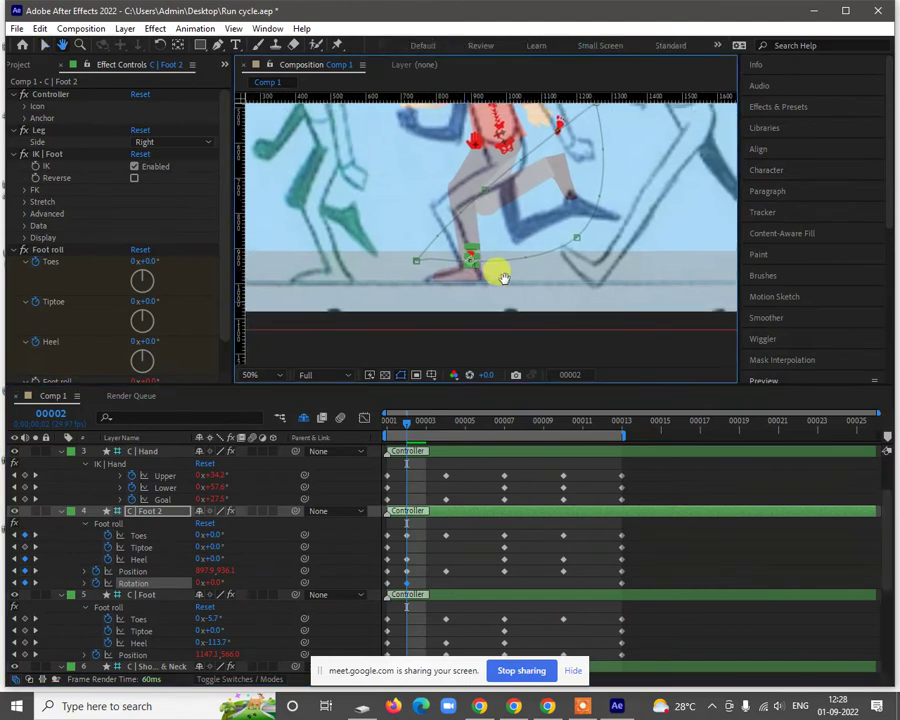
key("v")
left_click(558, 125)
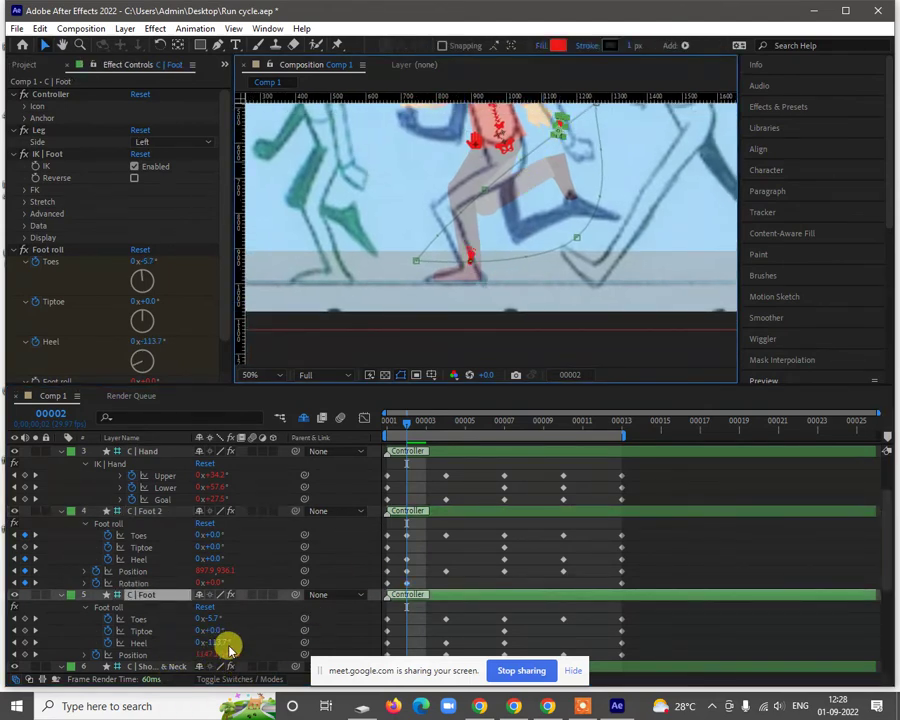
left_click_drag(229, 650, 194, 643)
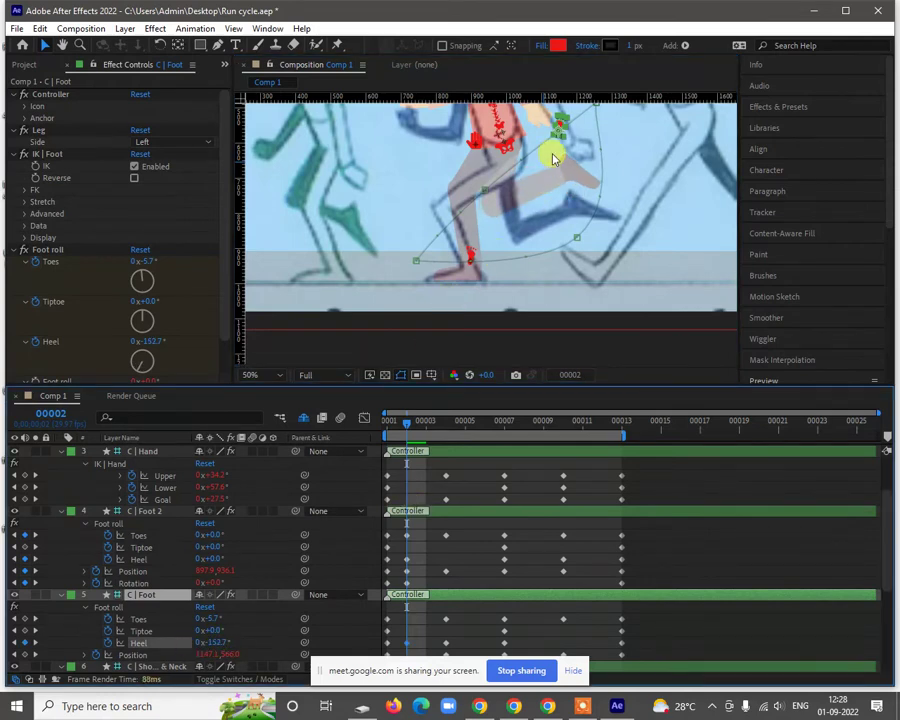
left_click_drag(565, 150, 571, 153)
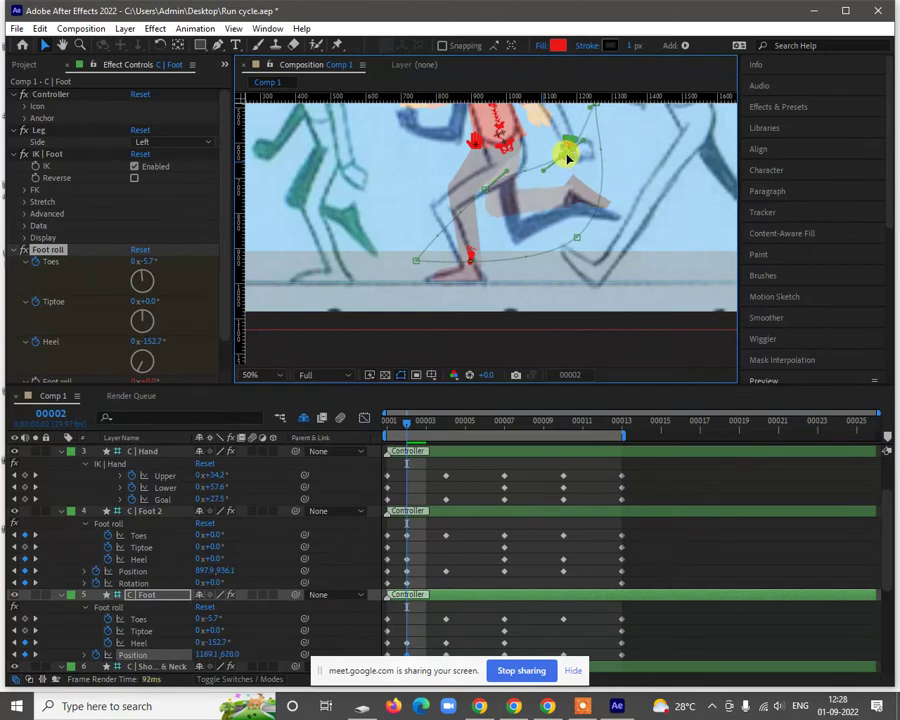
Step: Key the C | Body Position at frame 2, then move to frame 8
left_click(508, 148)
scroll(163, 636, "down", 2)
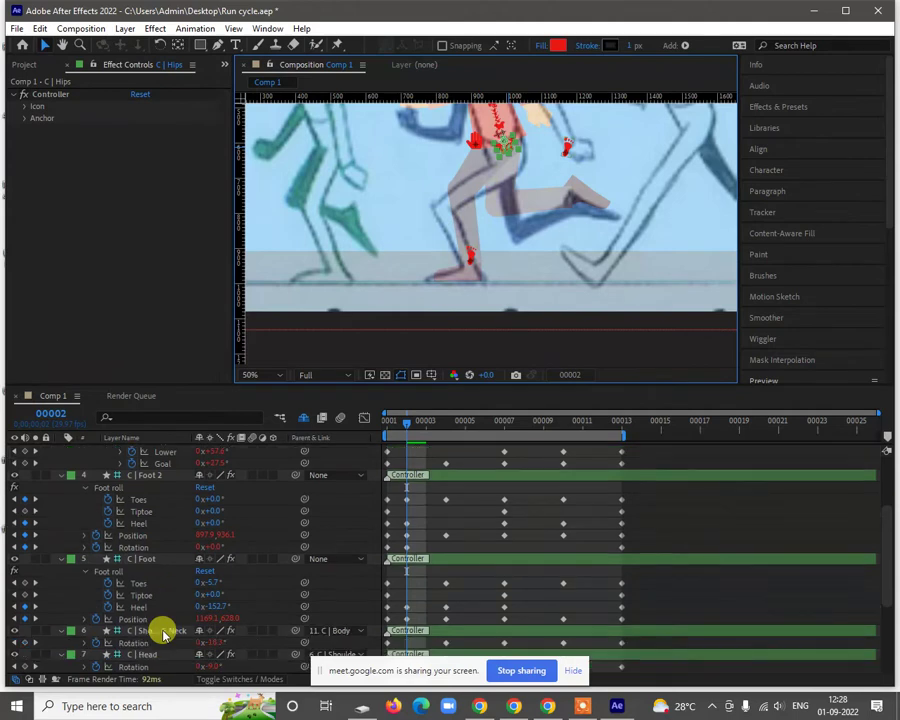
scroll(163, 636, "down", 2)
left_click(157, 629)
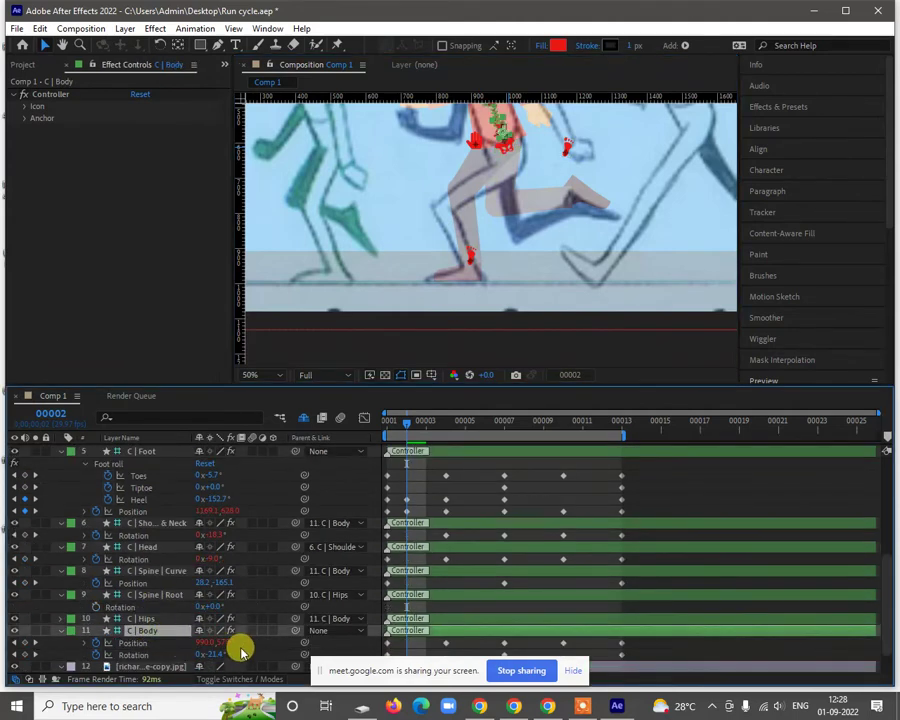
left_click_drag(228, 641, 229, 643)
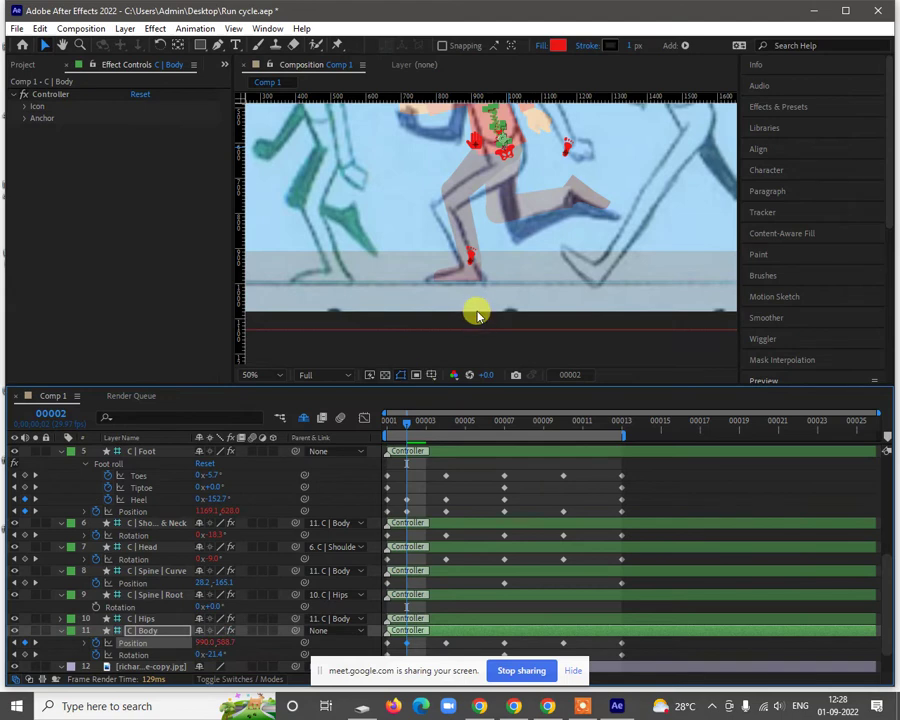
scroll(476, 311, "down", 2)
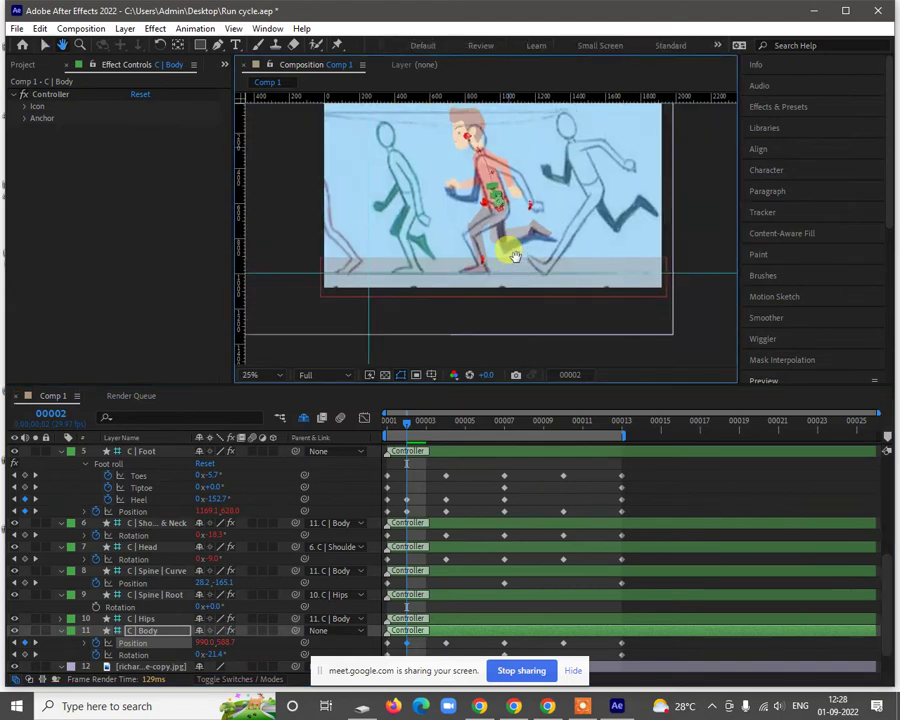
scroll(480, 177, "up", 2)
left_click_drag(480, 177, 508, 268)
key("v")
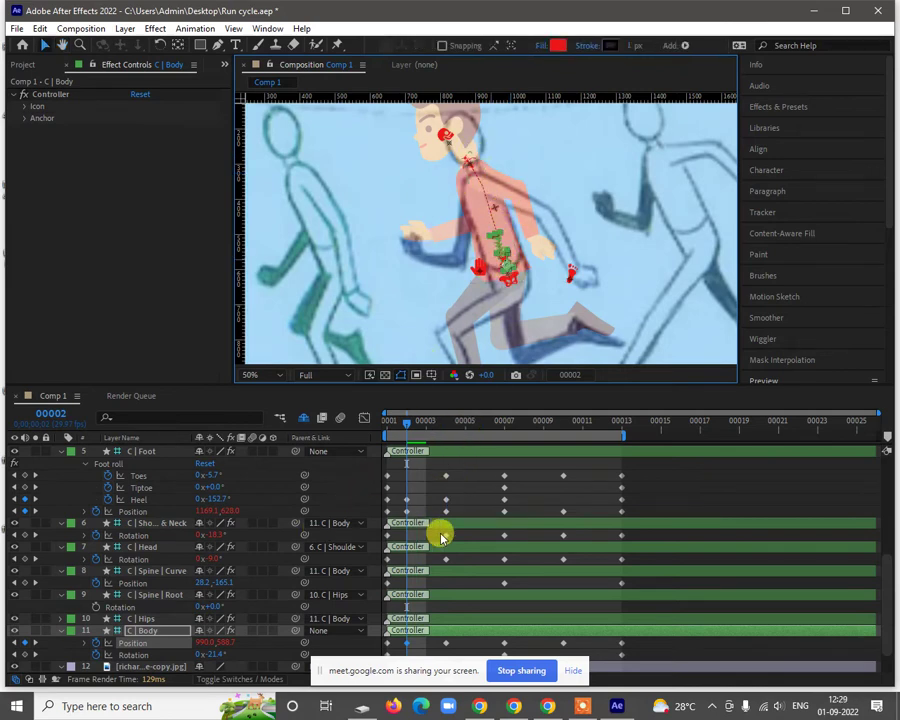
scroll(442, 537, "down", 2)
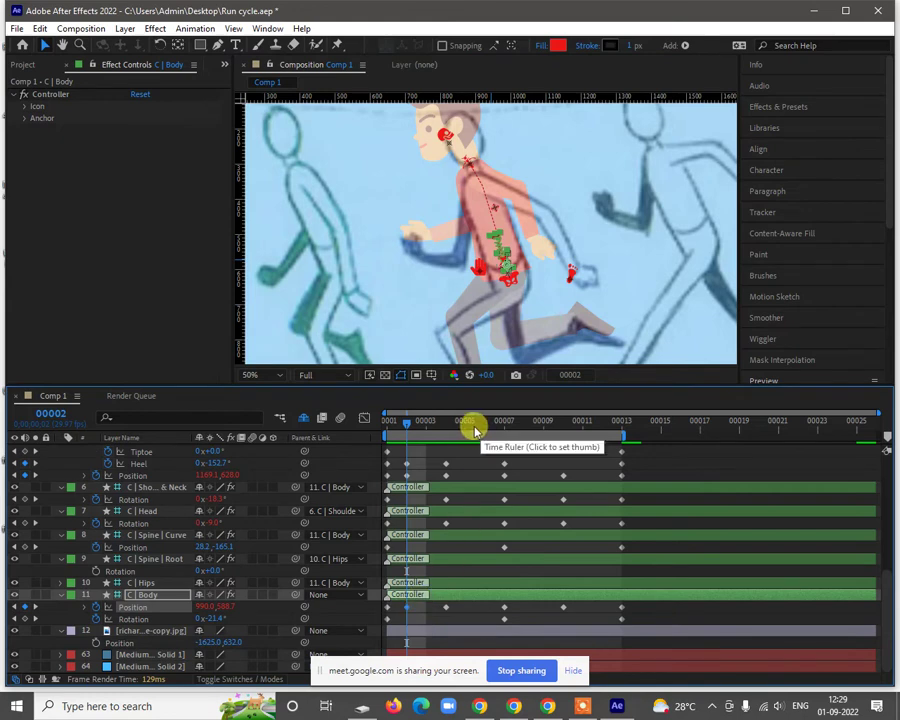
left_click_drag(493, 427, 527, 428)
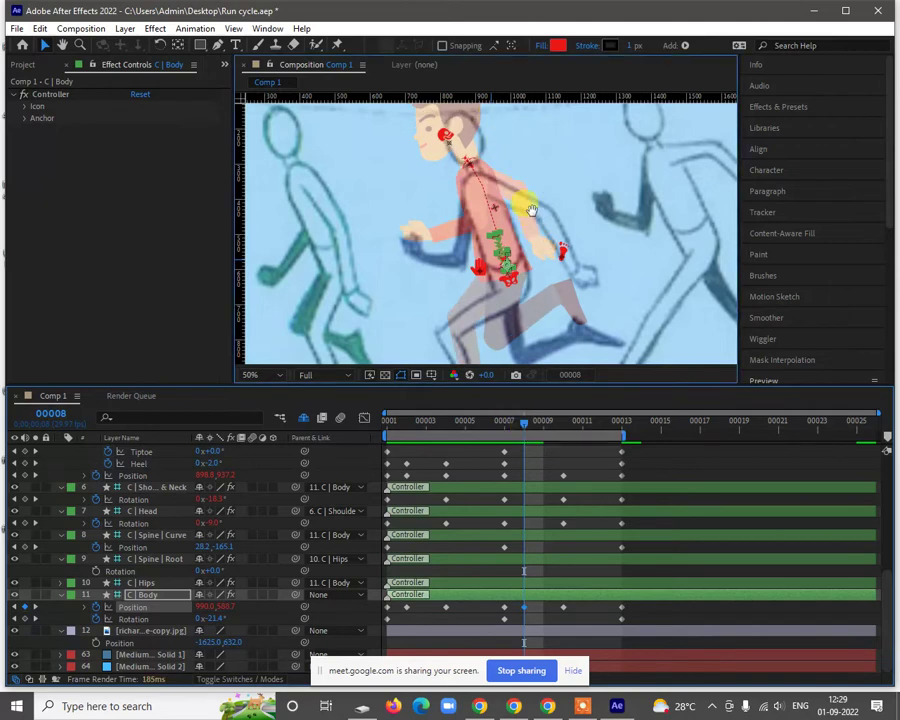
Step: On C | Foot at frame 8, keep Toes at 0°, zero the Heel and key Rotation
key("h")
left_click_drag(524, 206, 530, 136)
scroll(459, 335, "up", 2)
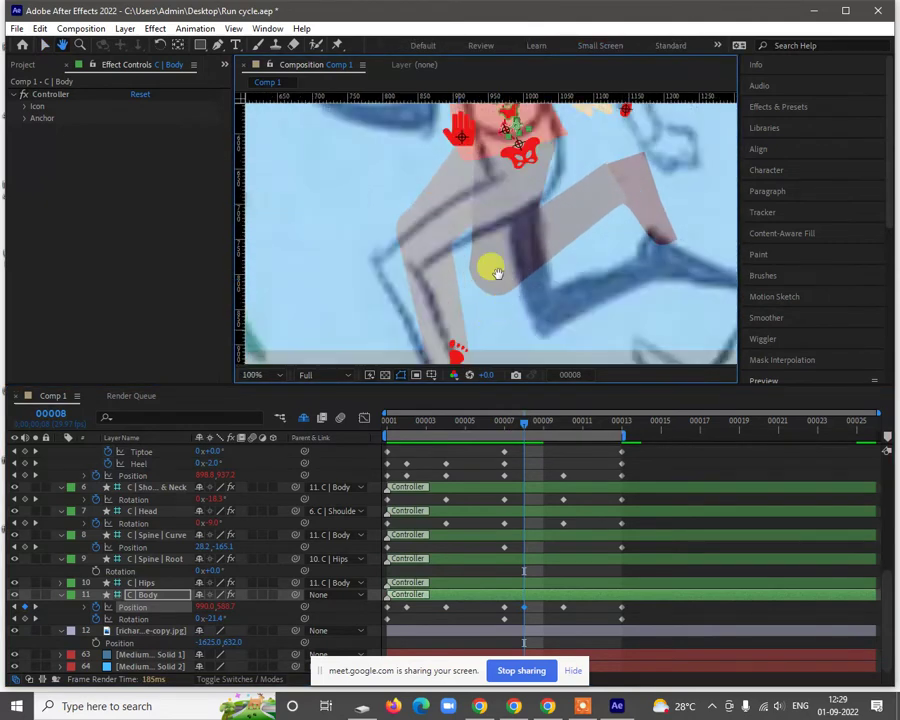
left_click_drag(488, 263, 512, 171)
key("v")
left_click(477, 236)
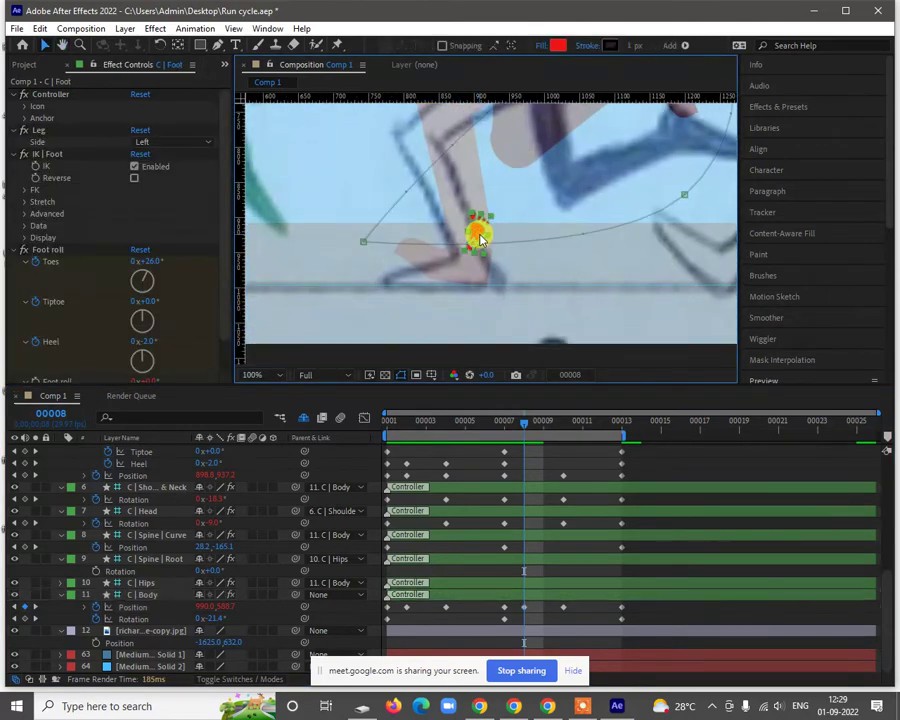
left_click(152, 261)
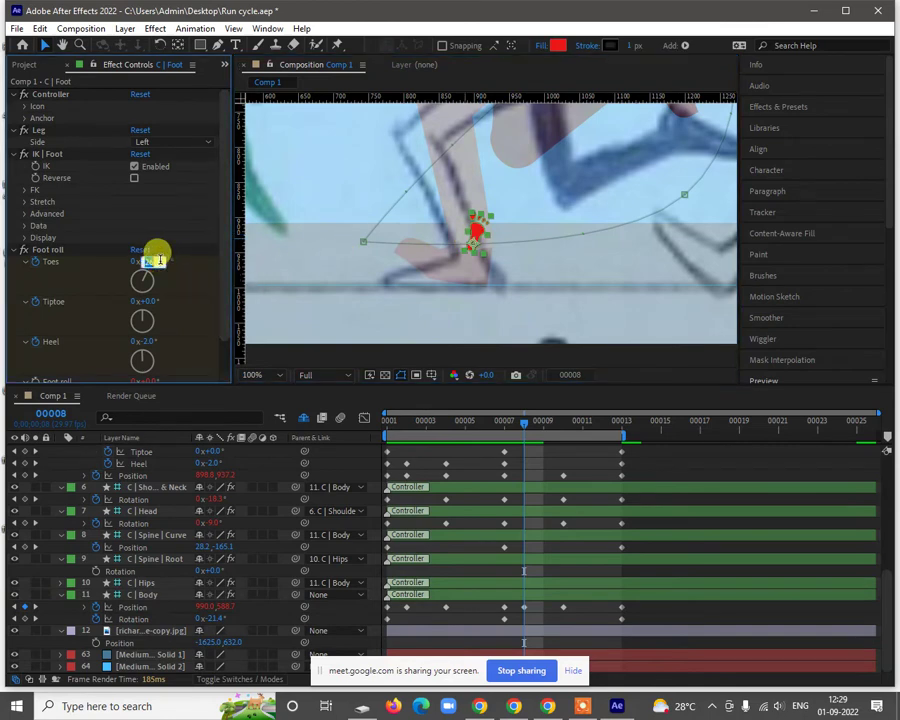
left_click(160, 264)
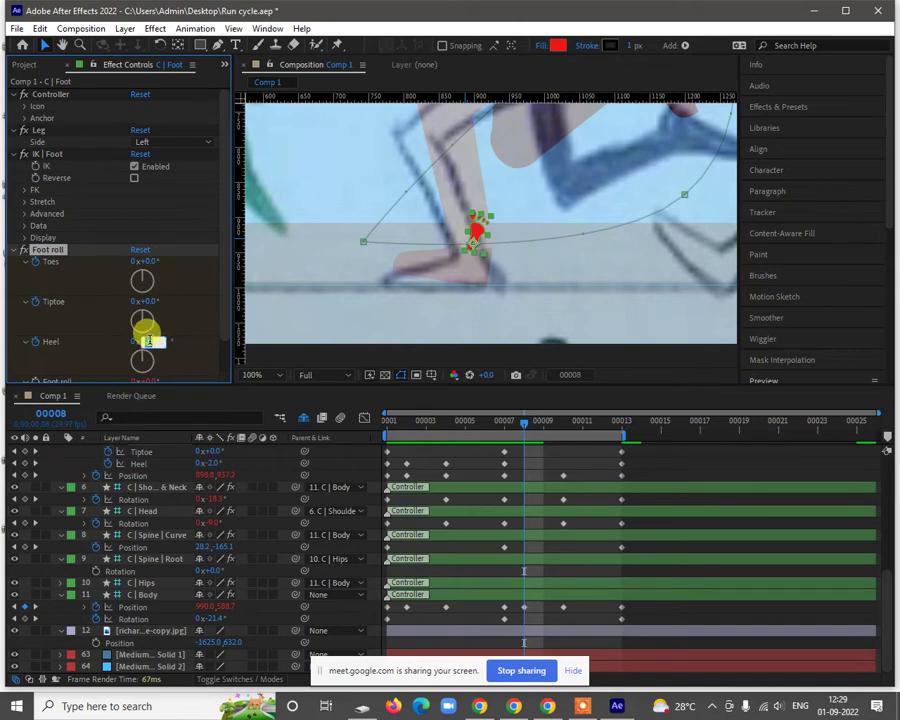
left_click_drag(146, 342, 148, 342)
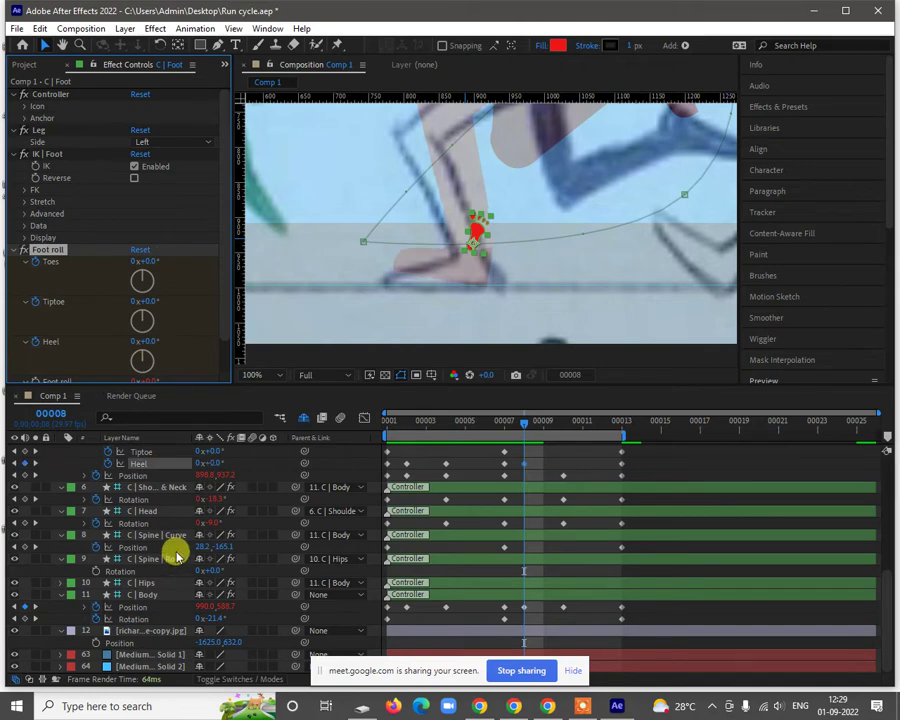
scroll(162, 505, "up", 3)
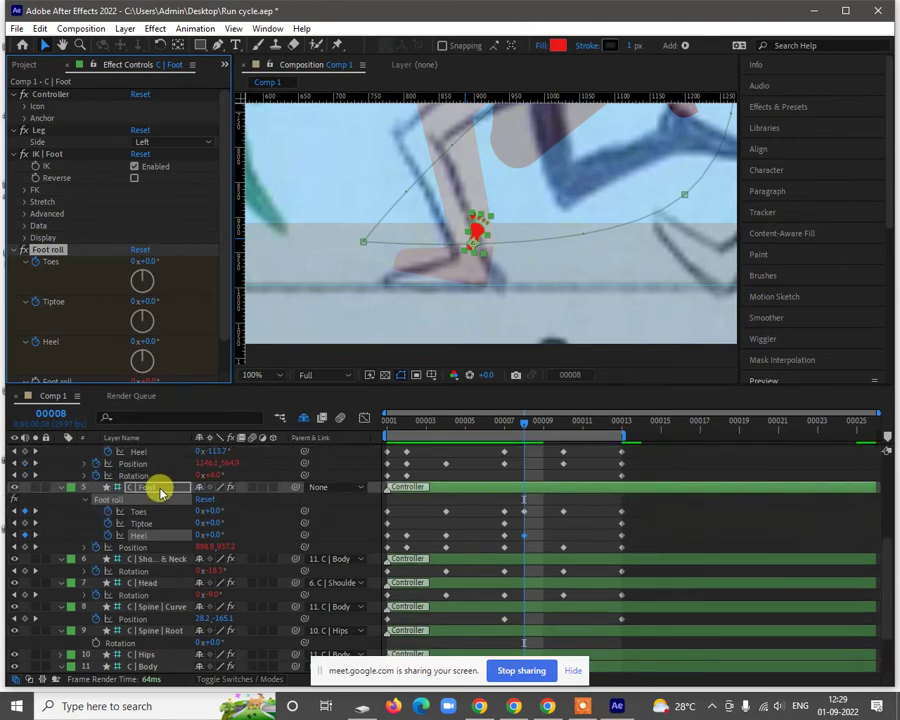
key("r")
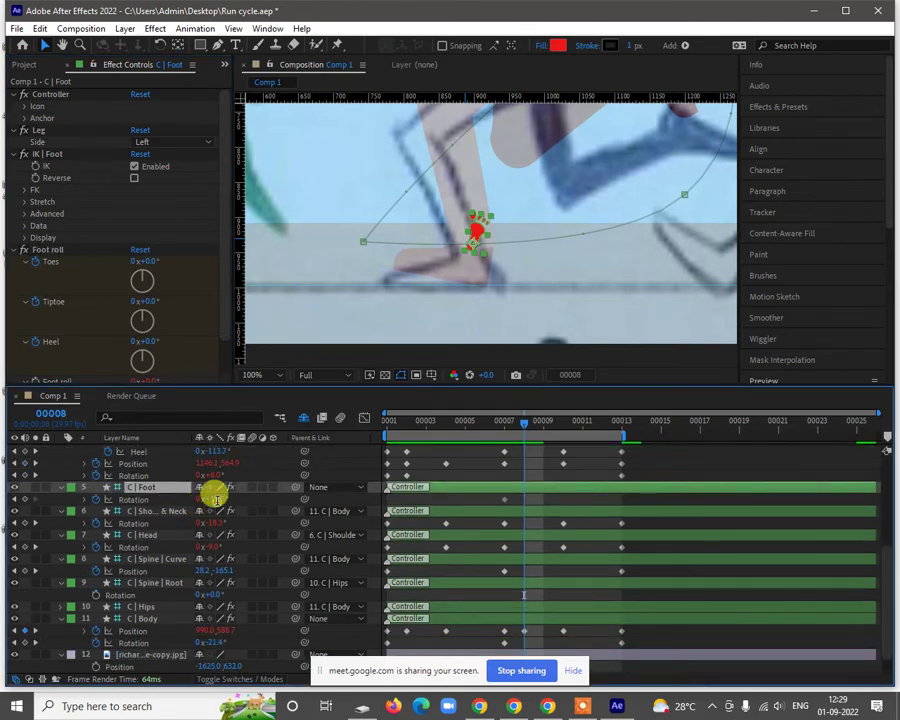
left_click_drag(212, 496, 213, 495)
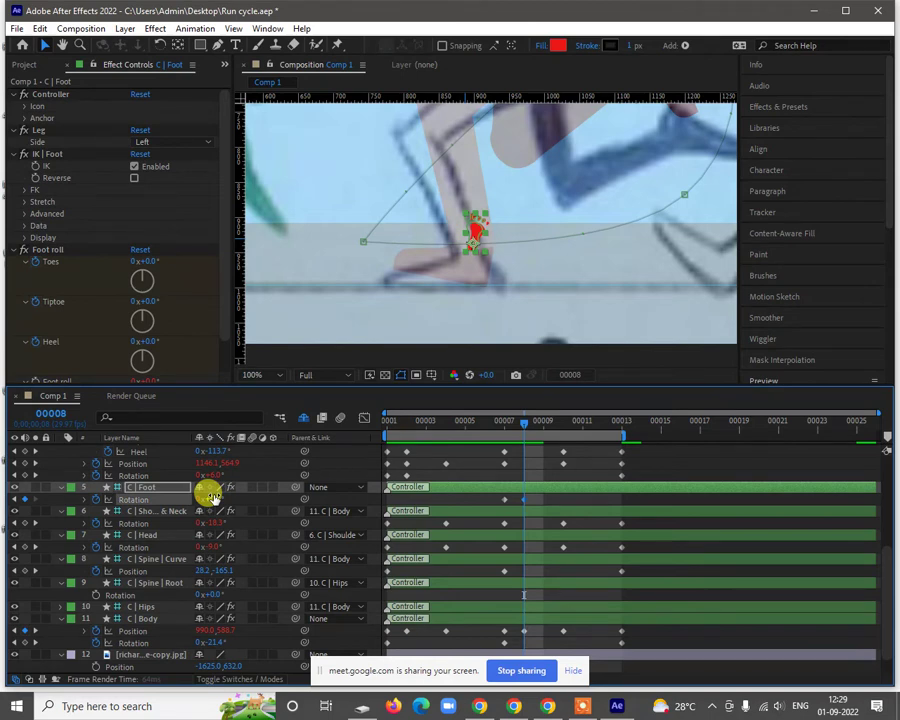
Step: Set C | Foot 2's Heel to -144.7° and nudge its position slightly down and right
scroll(508, 248, "down", 2)
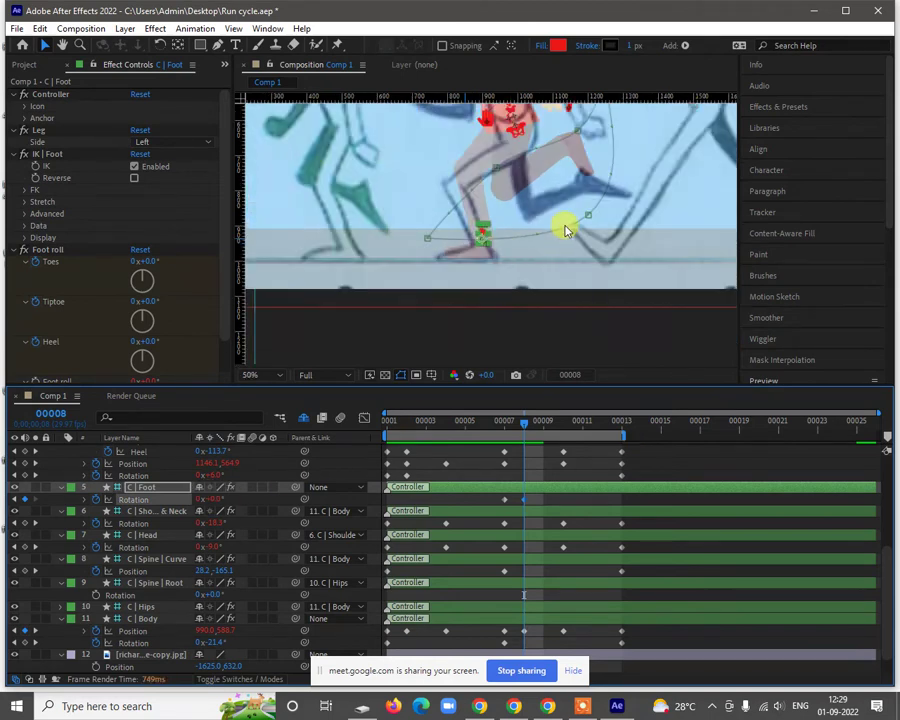
left_click_drag(565, 230, 526, 281)
left_click(535, 165)
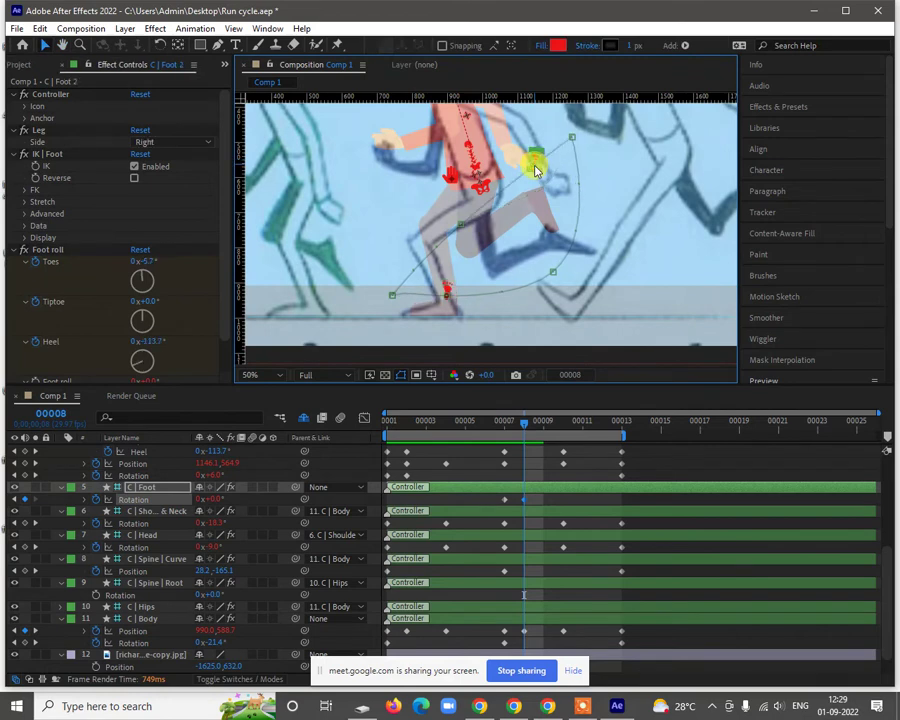
left_click_drag(535, 172, 537, 176)
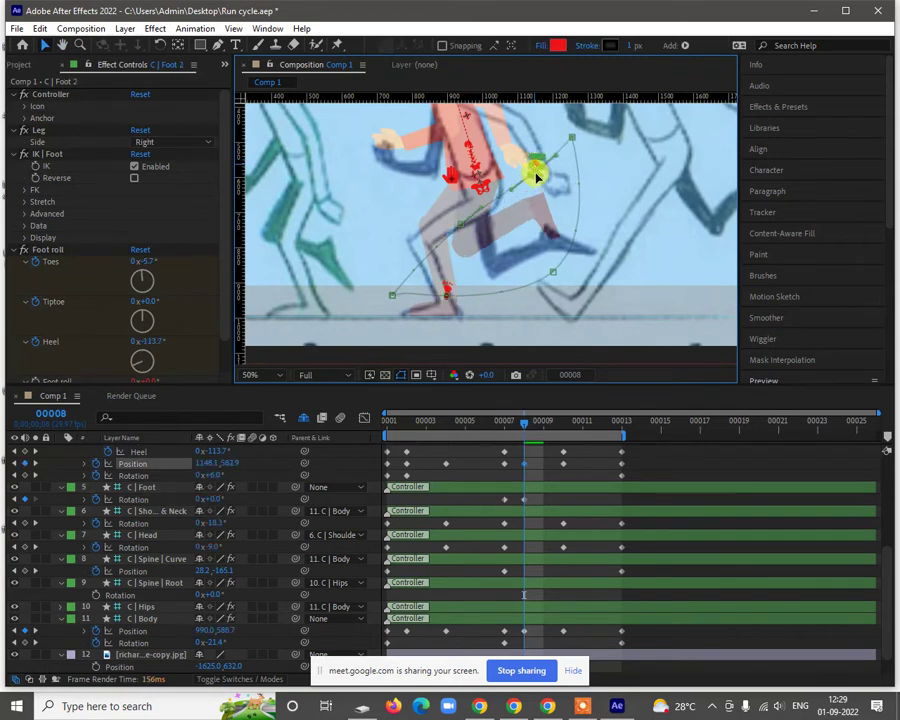
scroll(168, 330, "down", 1)
left_click(140, 311)
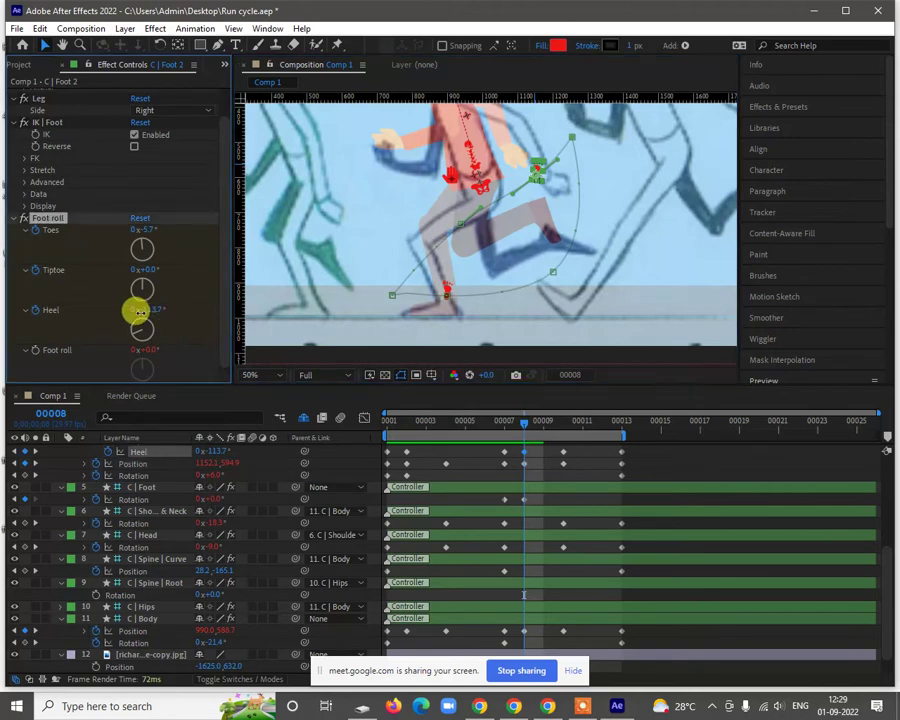
left_click_drag(138, 312, 133, 313)
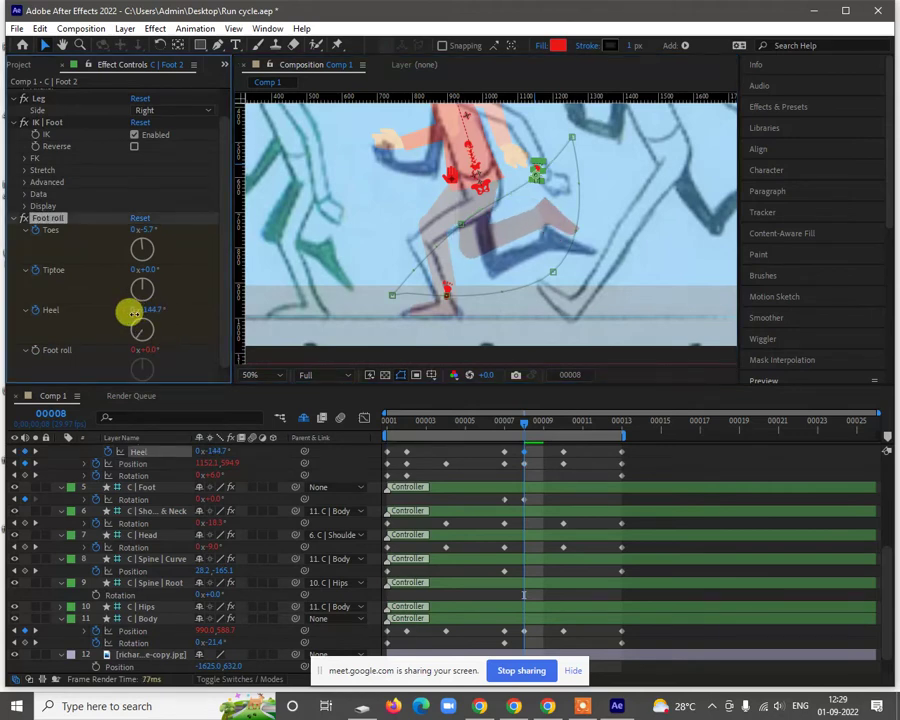
left_click(537, 177)
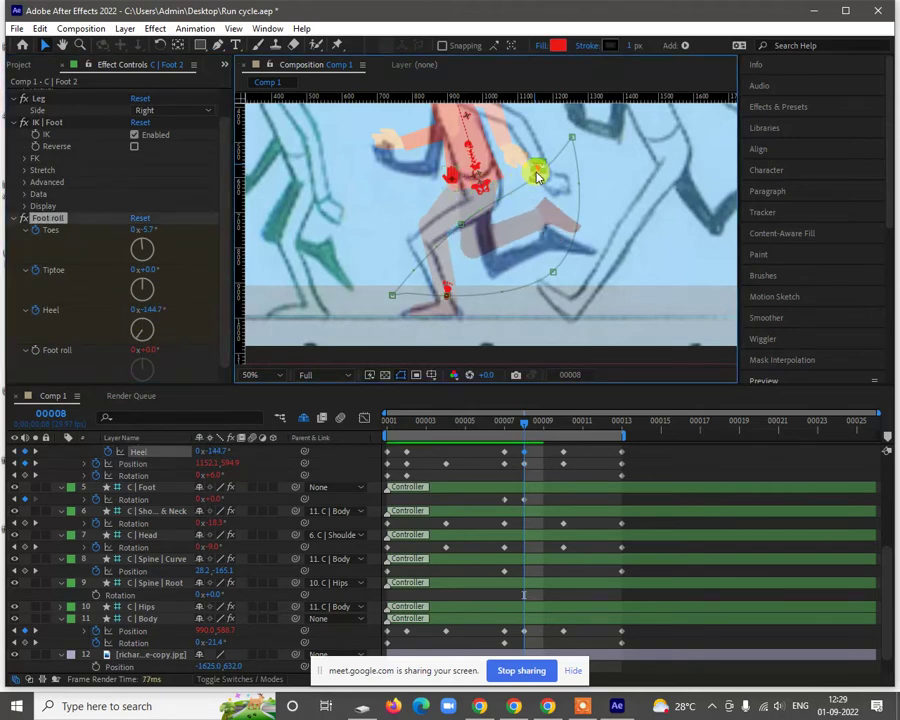
left_click(537, 177)
left_click_drag(537, 176, 540, 178)
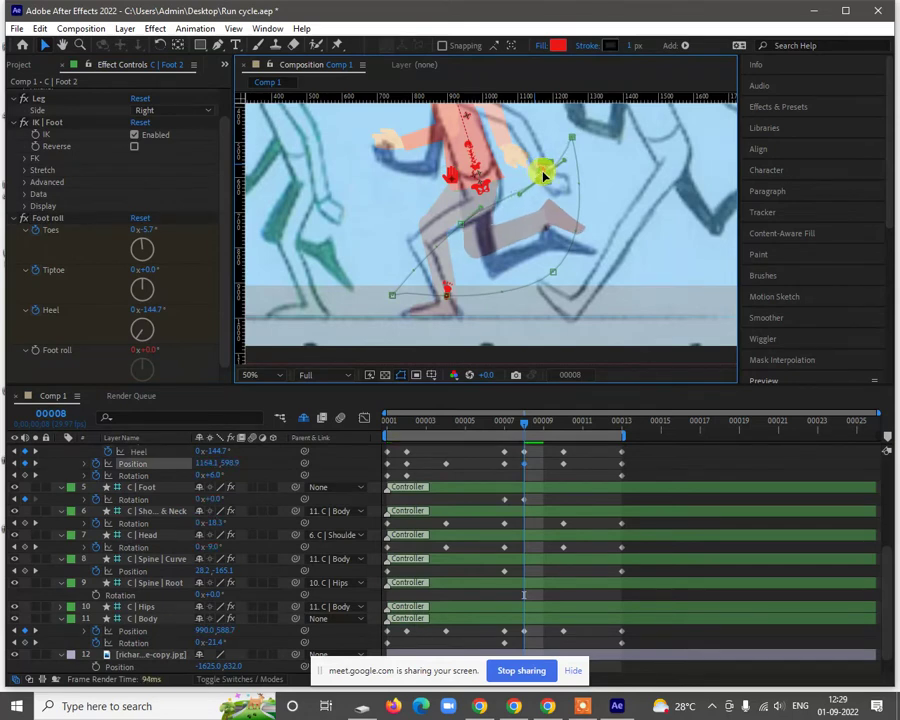
scroll(532, 236, "down", 2)
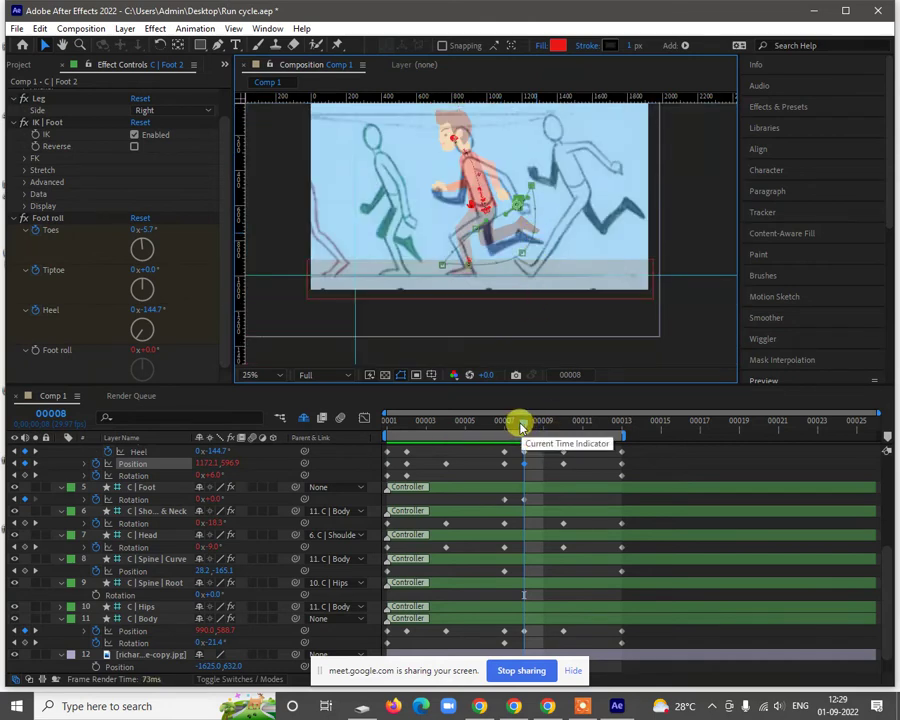
Step: Return to the first frame of the cycle and hide the reference sketch layer
scroll(521, 427, "down", 1)
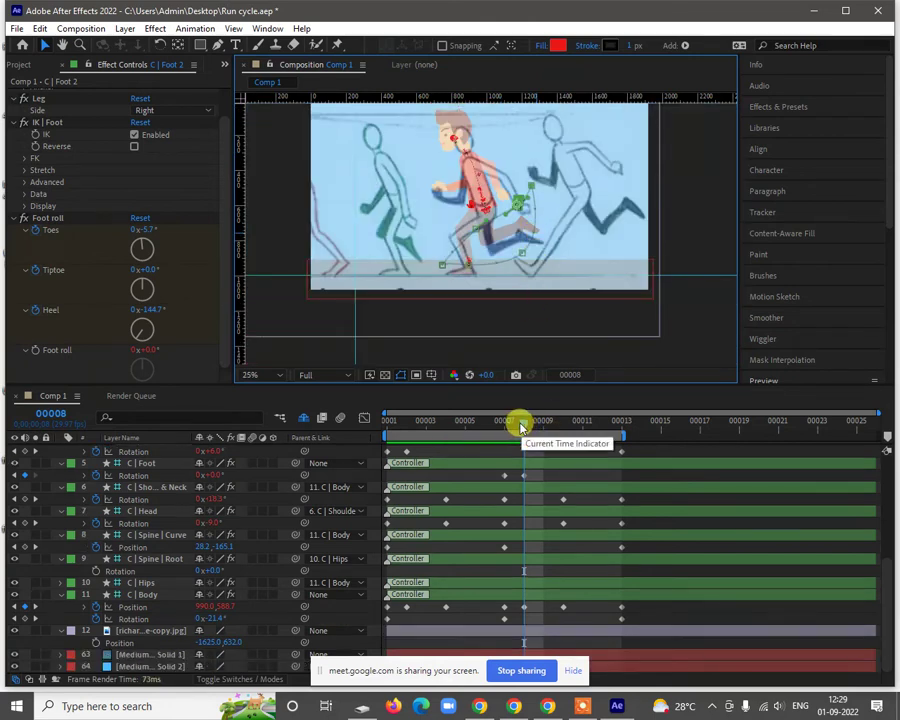
left_click_drag(521, 427, 300, 480)
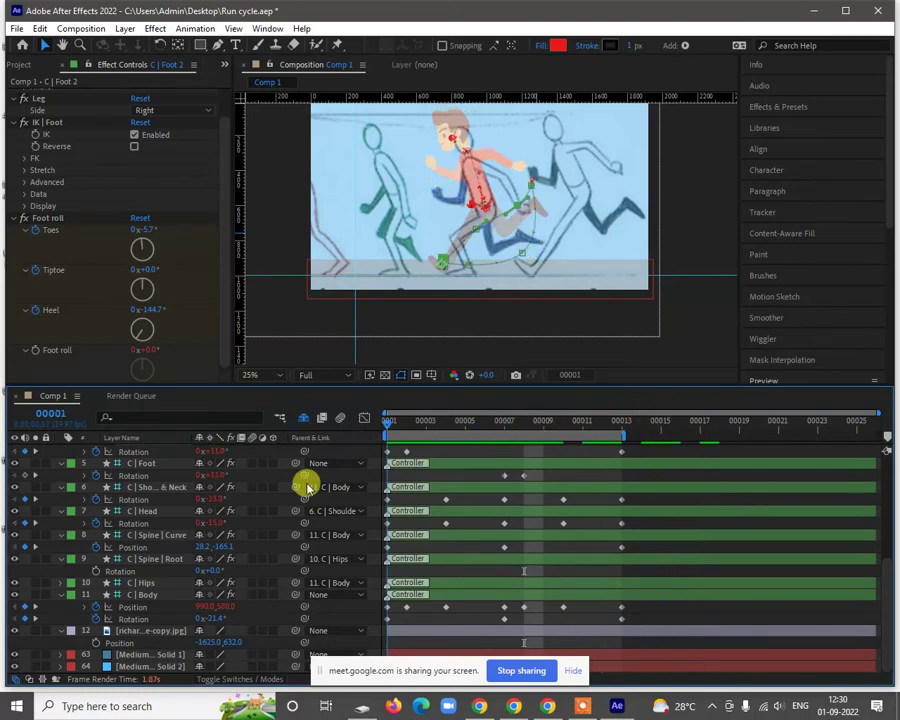
left_click(14, 631)
scroll(512, 258, "down", 1)
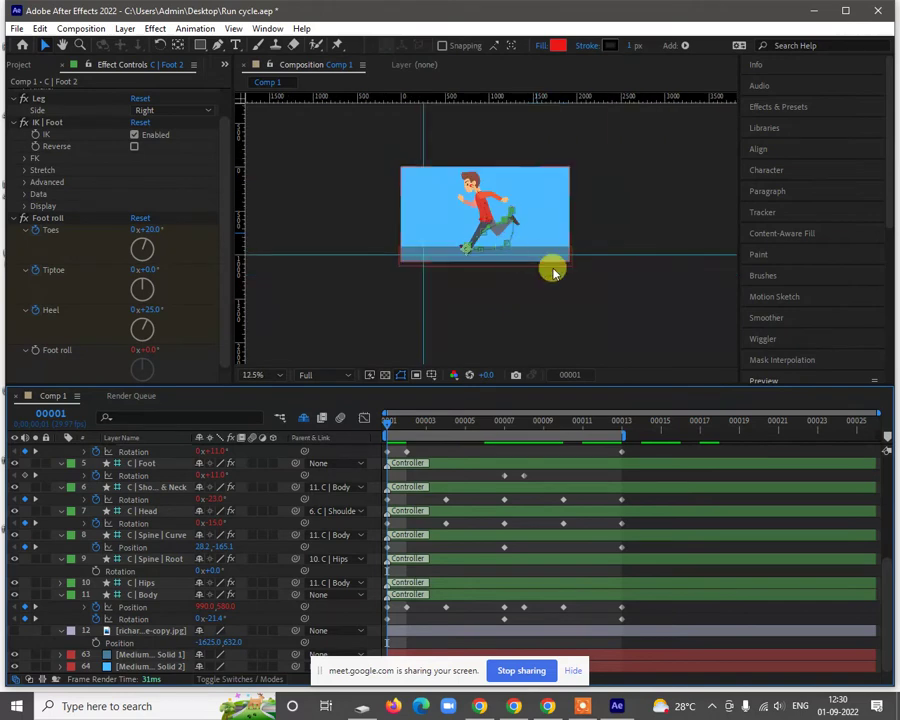
Step: Briefly hide and restore the rig controller overlays with Ctrl+Shift+H, then deselect all layers
key("ctrl+shift+h")
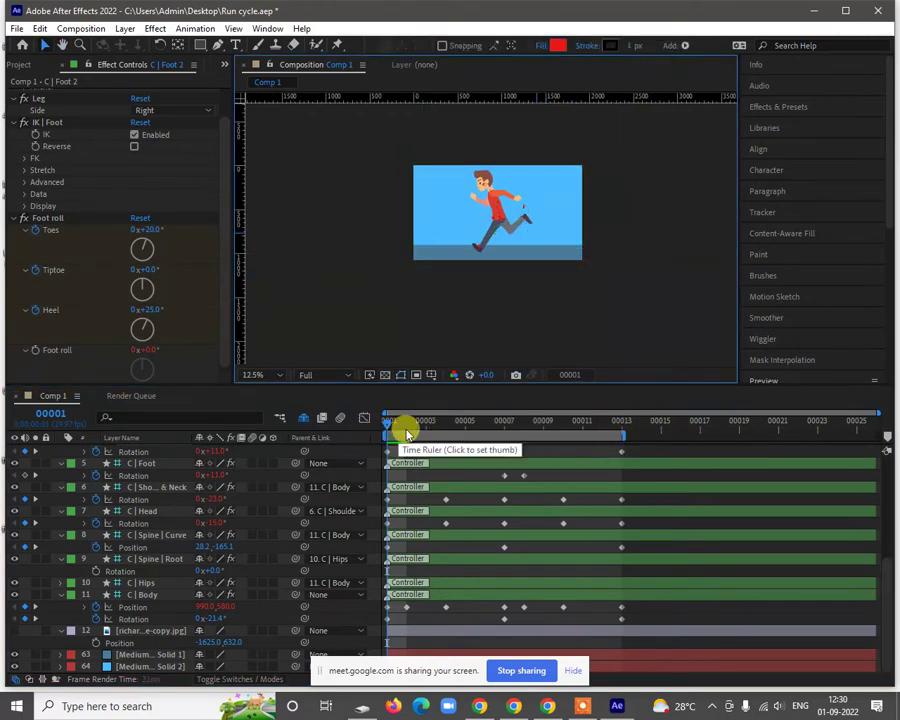
key("ctrl+shift+h")
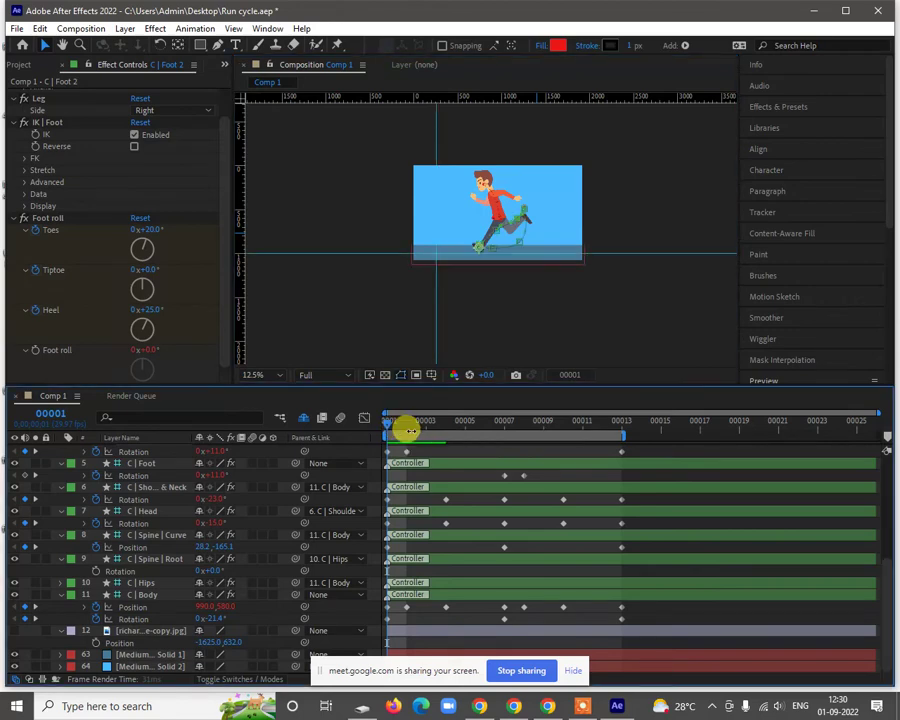
left_click(506, 508)
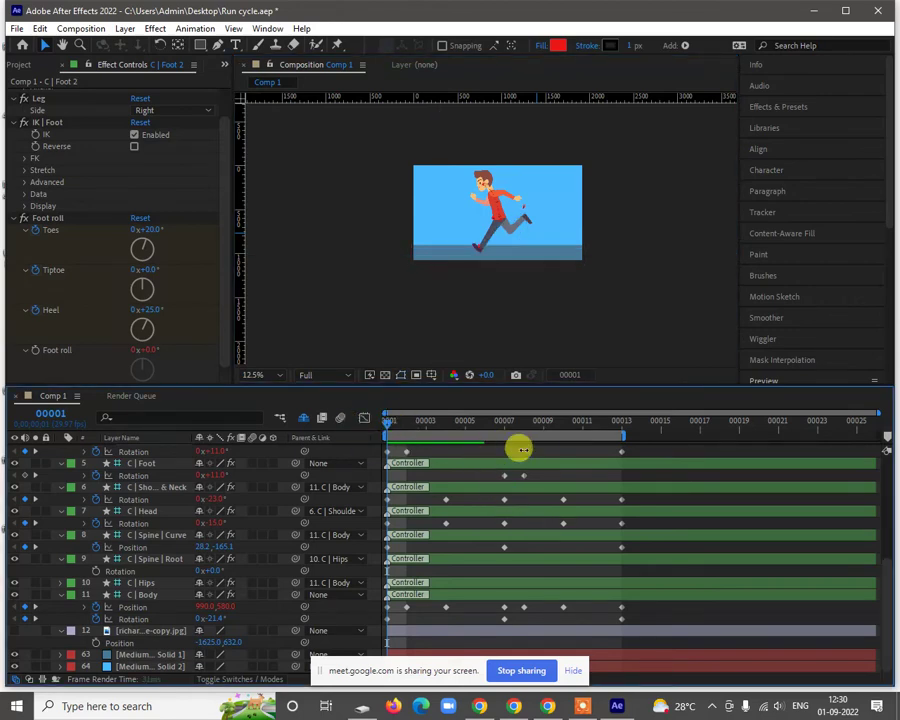
Step: Preview the run cycle, then zoom back in and step back to an early frame to inspect the pose
key("space")
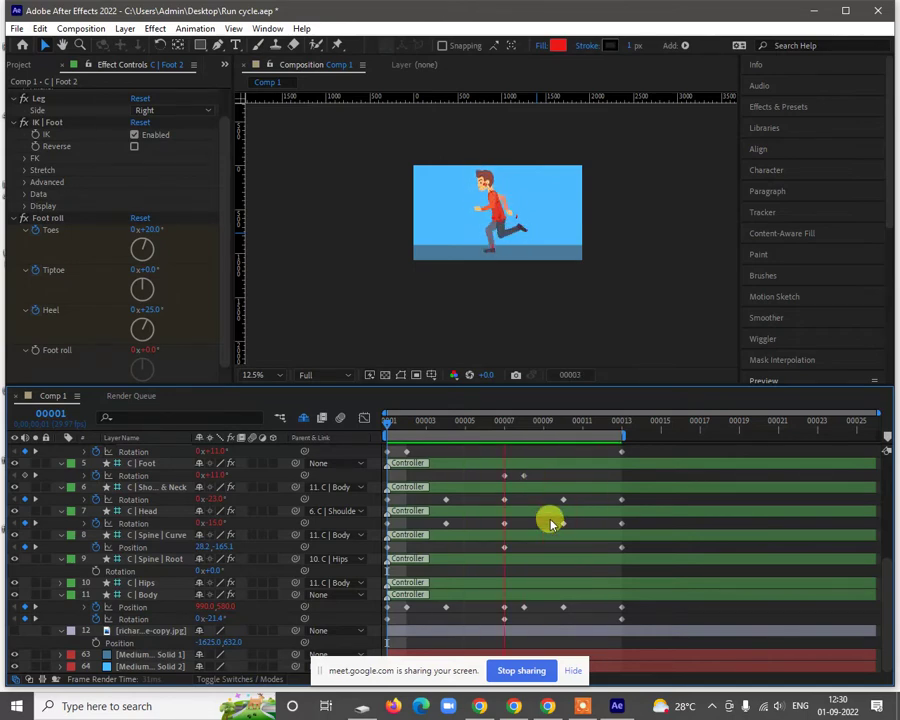
key("space")
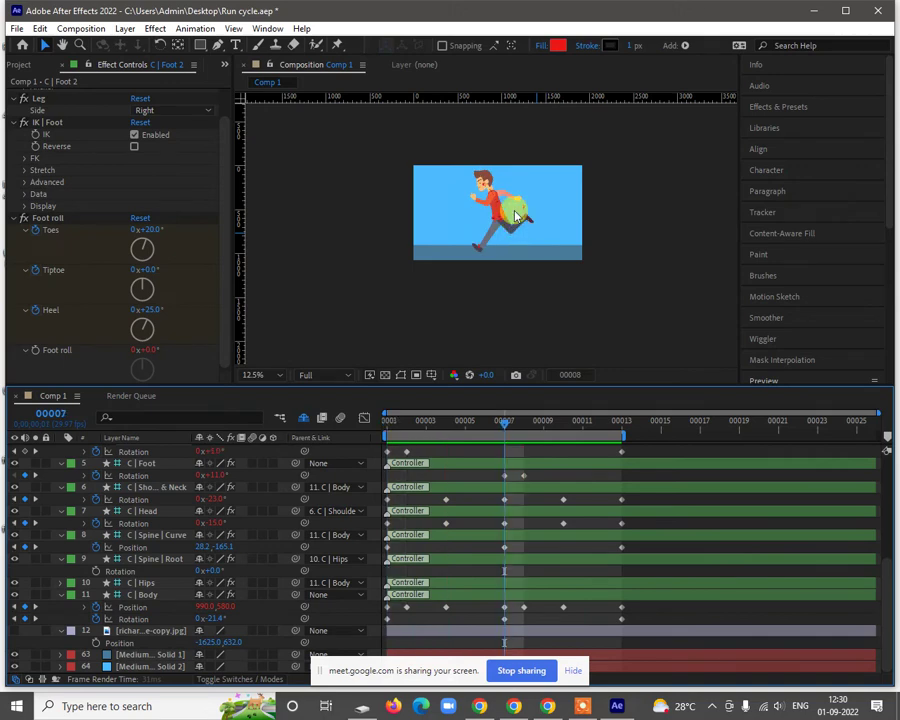
key("period")
left_click_drag(490, 433, 402, 430)
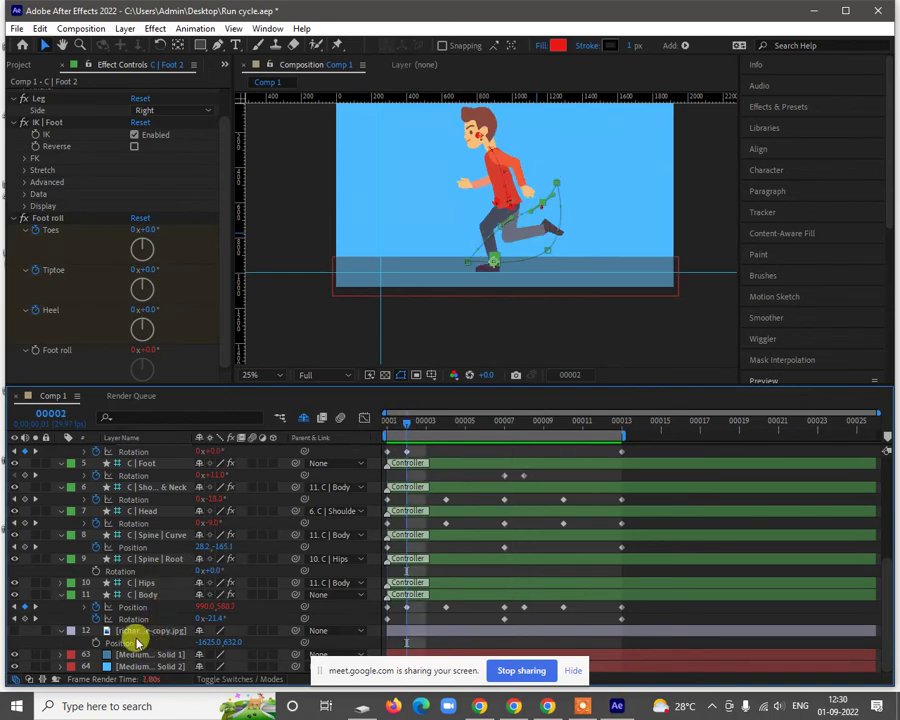
Step: Select the C | Head layer's Rotation and scrub between frames 3 and 8 to refine the head motion
scroll(157, 560, "up", 3)
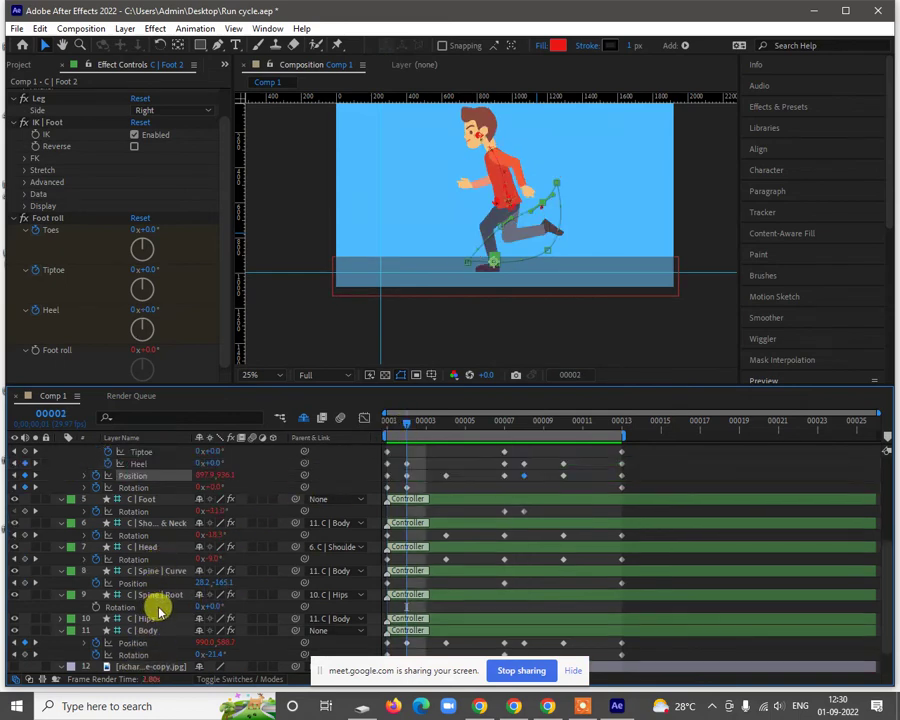
left_click(150, 548)
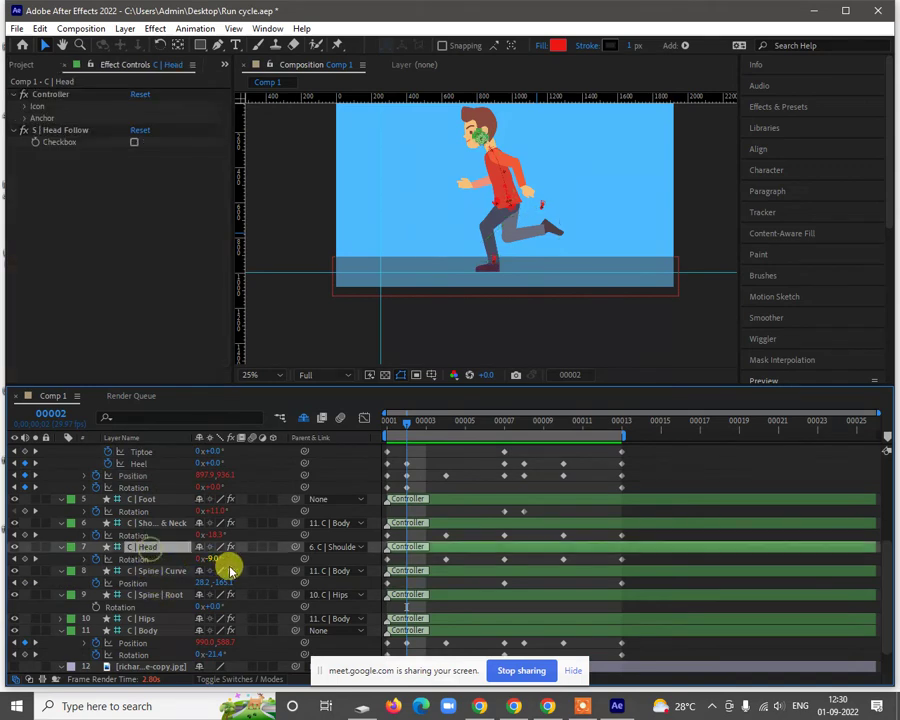
left_click(215, 557)
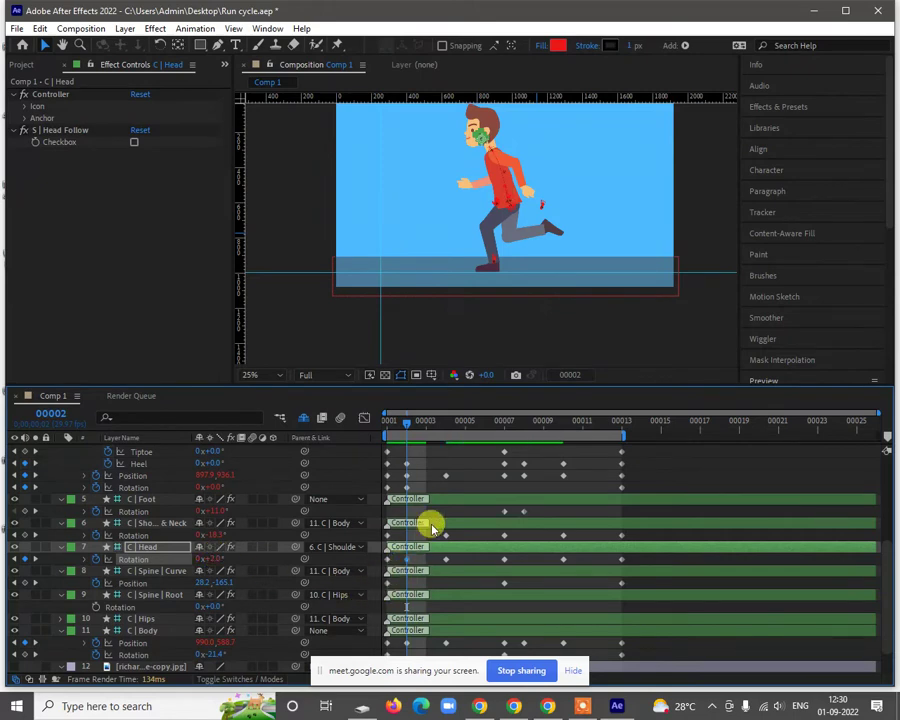
left_click(528, 426)
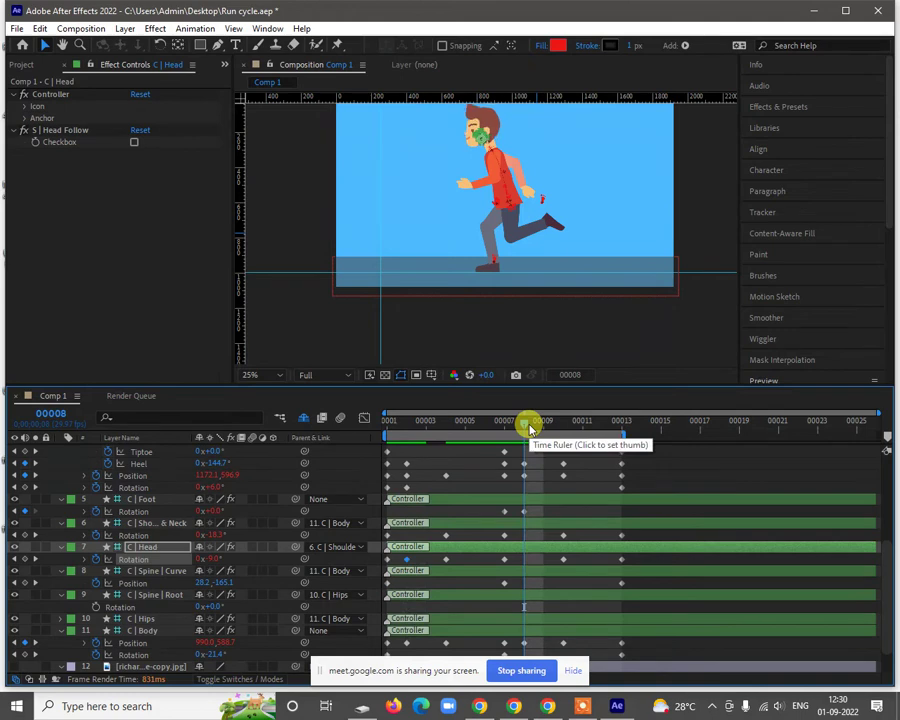
left_click_drag(530, 428, 385, 445)
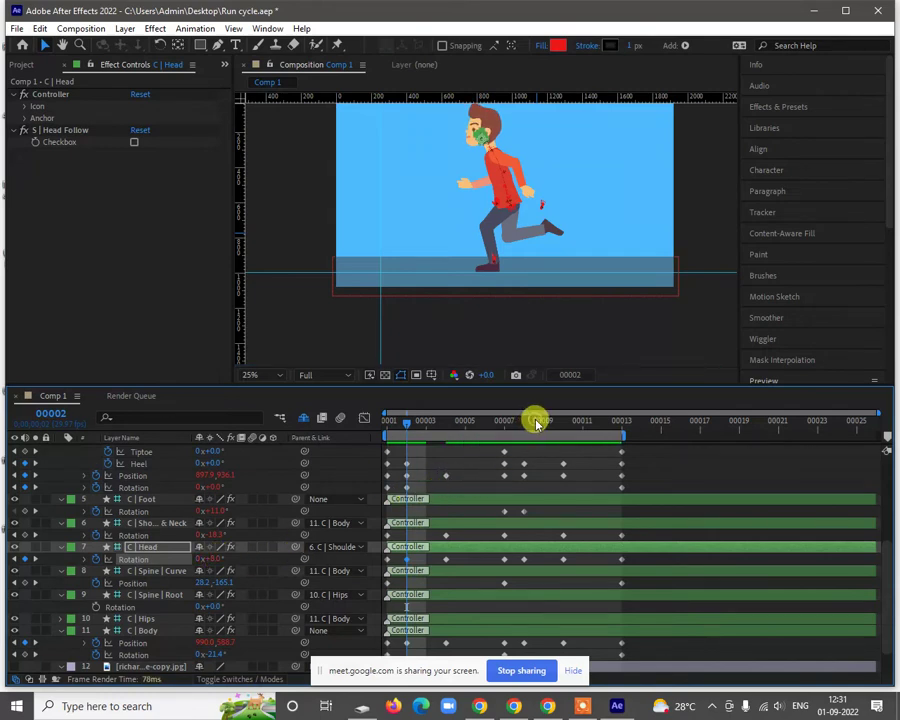
left_click_drag(537, 424, 527, 428)
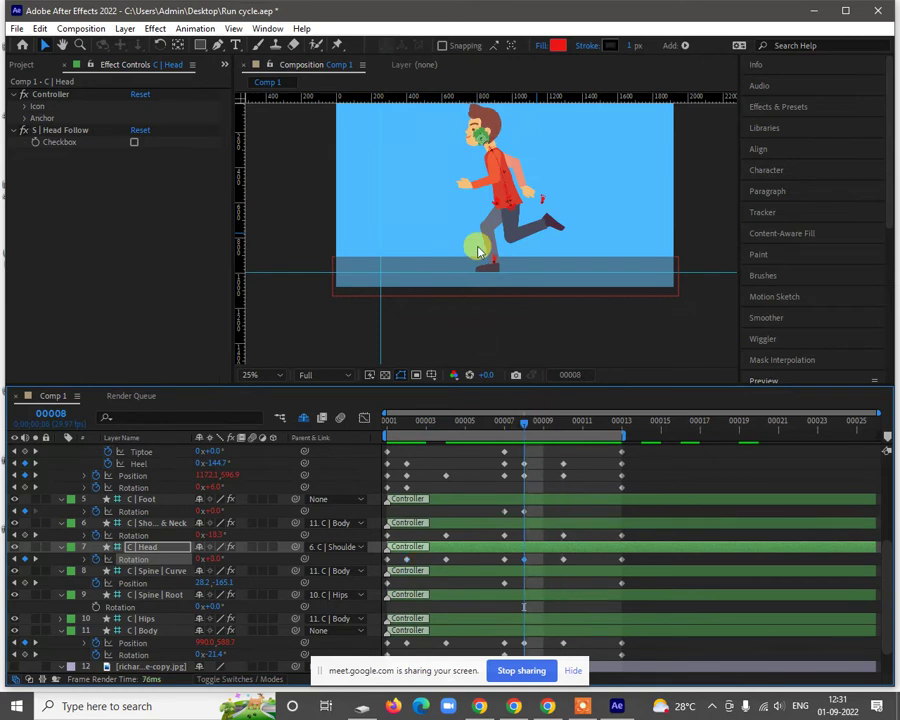
scroll(478, 250, "down", 1)
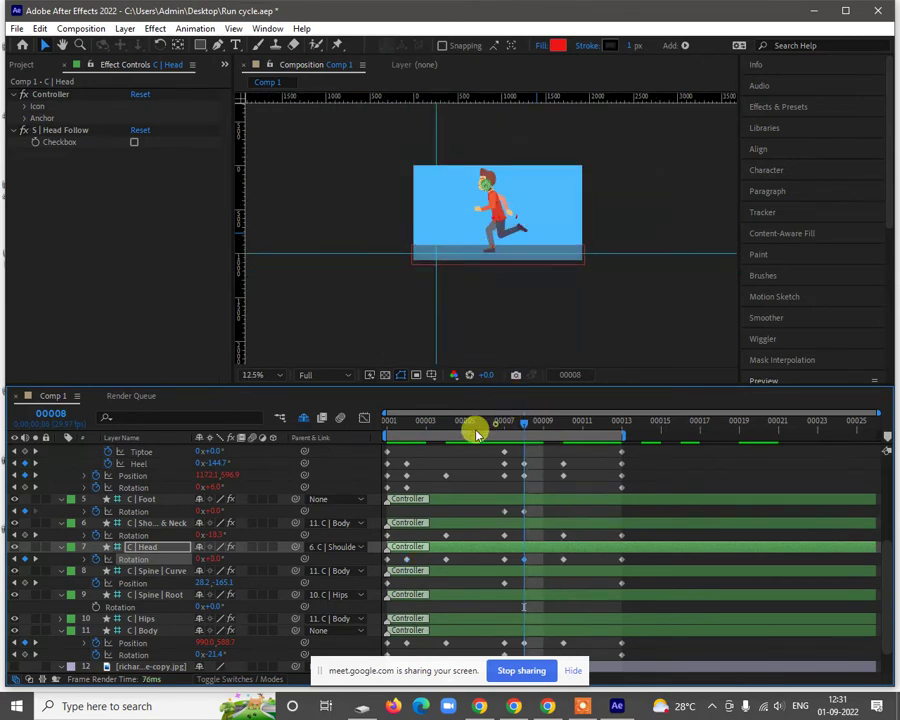
left_click(465, 421)
mouse_move(410, 440)
left_mouse_down()
mouse_move(378, 438)
mouse_move(441, 451)
mouse_move(482, 440)
mouse_move(408, 458)
left_mouse_up()
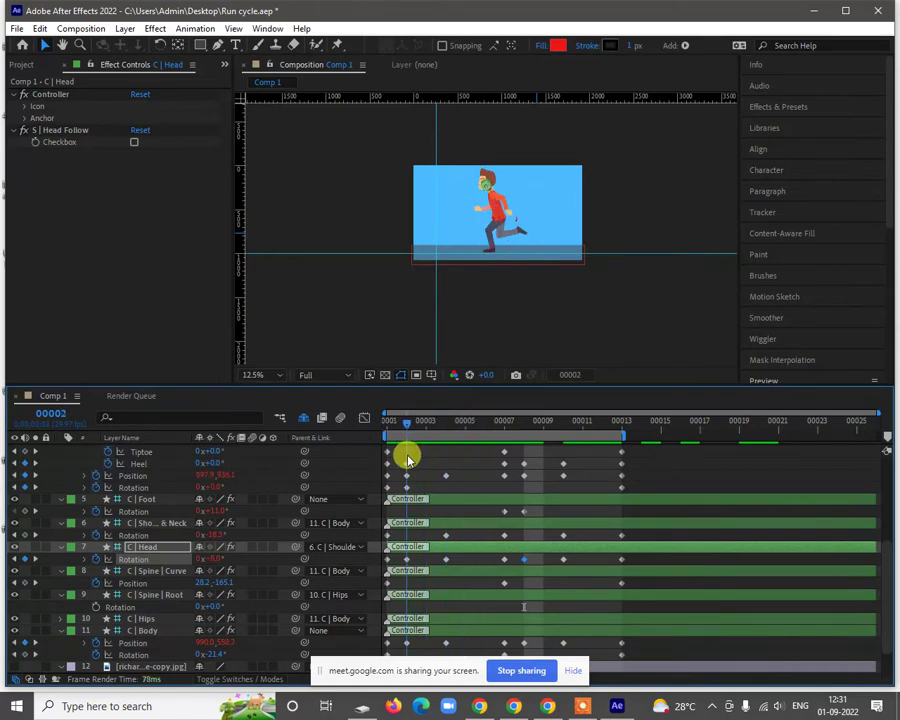
scroll(88, 452, "up", 5)
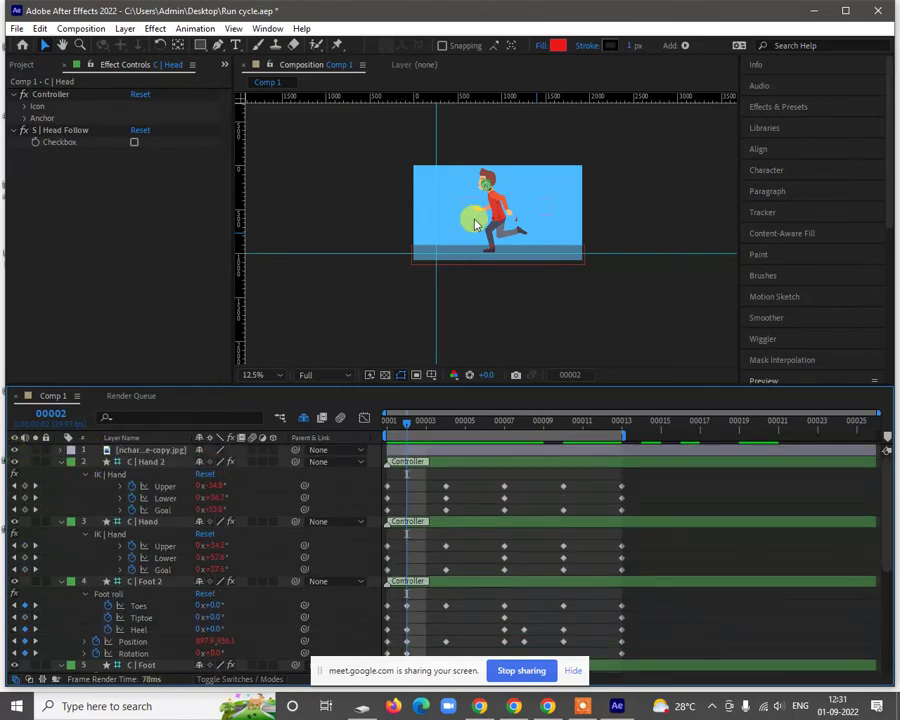
scroll(488, 217, "up", 6)
scroll(637, 220, "down", 2)
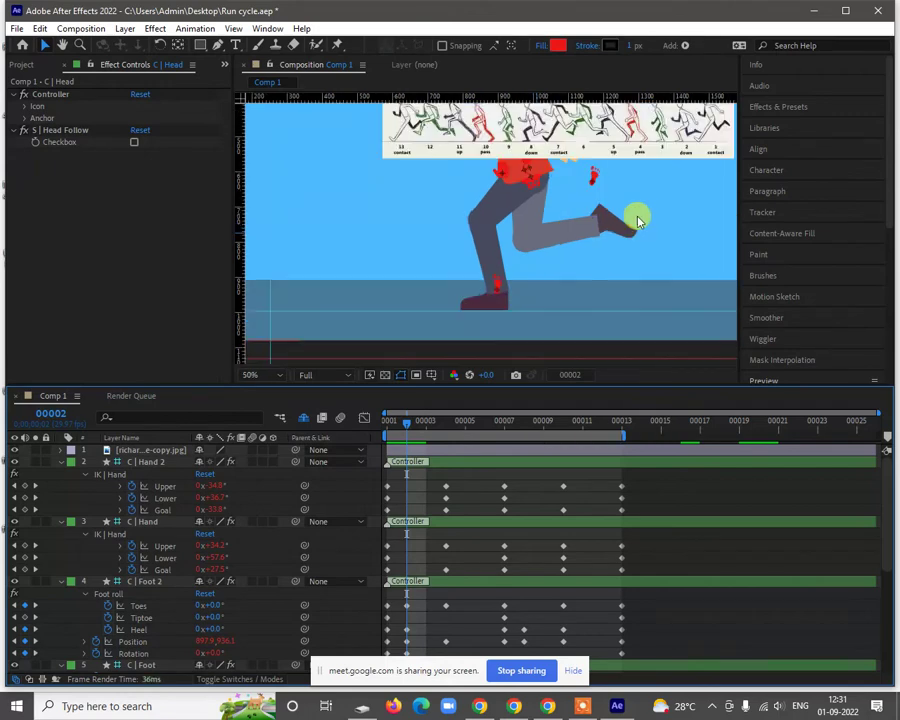
key("h")
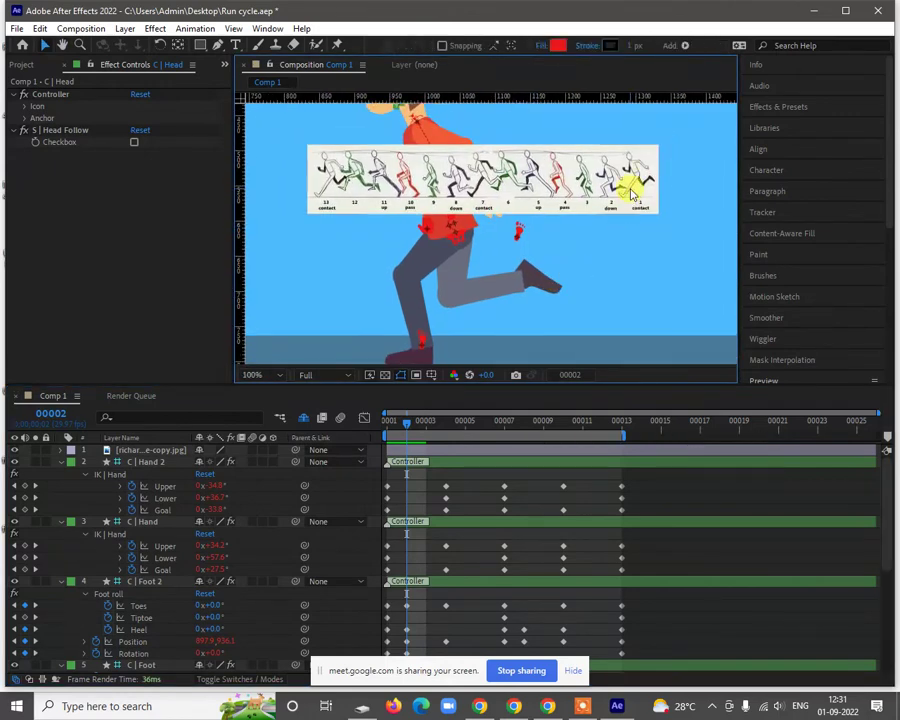
key("period")
left_click_drag(636, 194, 581, 253)
key("v")
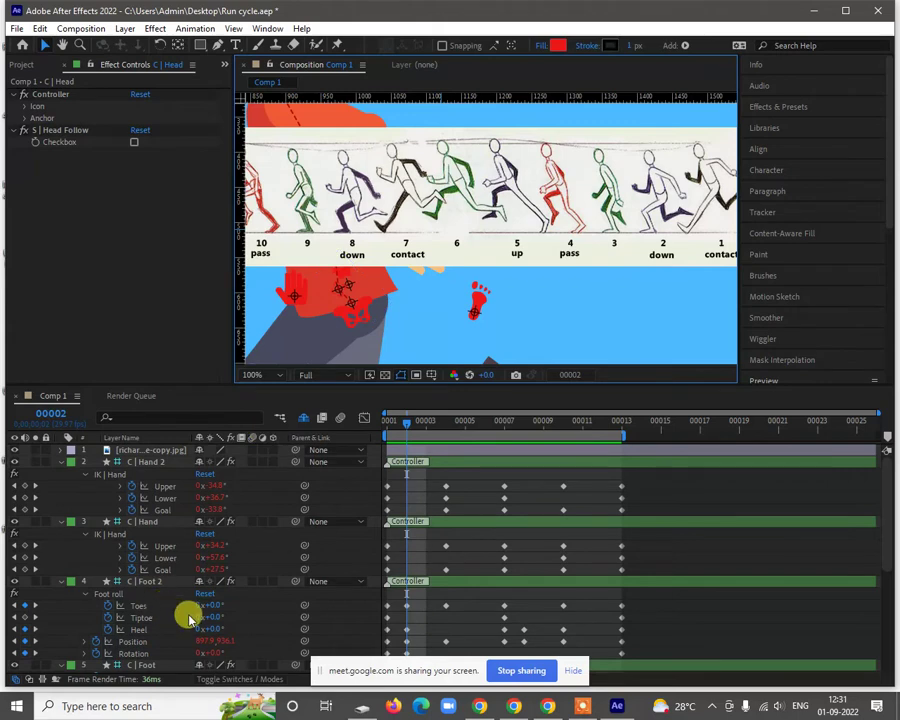
scroll(186, 612, "down", 3)
scroll(186, 608, "down", 2)
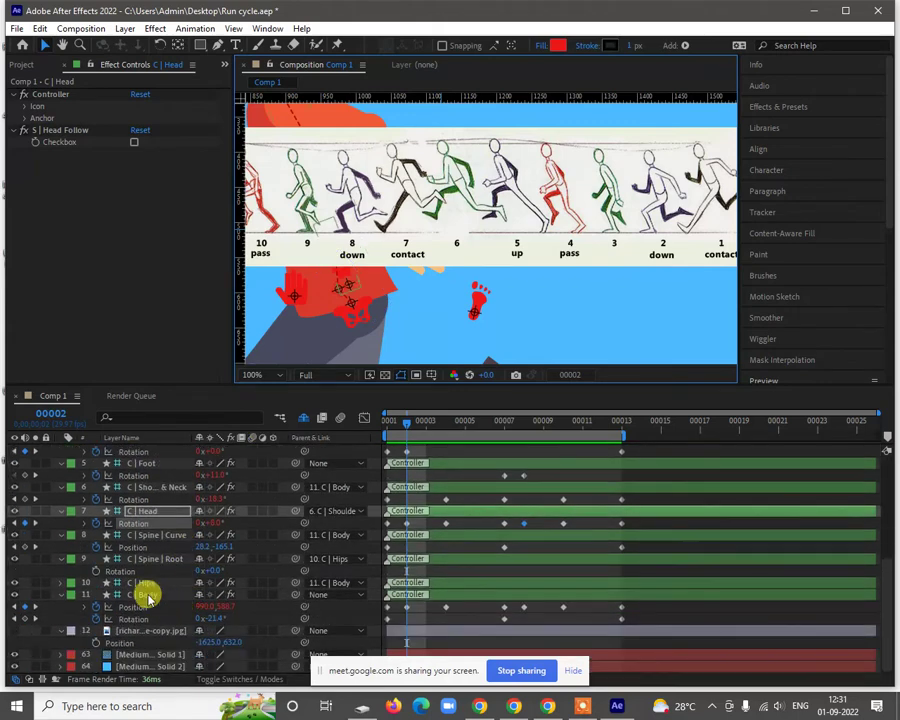
Step: Tilt the C | Body controller further at frame 2 and check the pose at frame 8
left_click(150, 596)
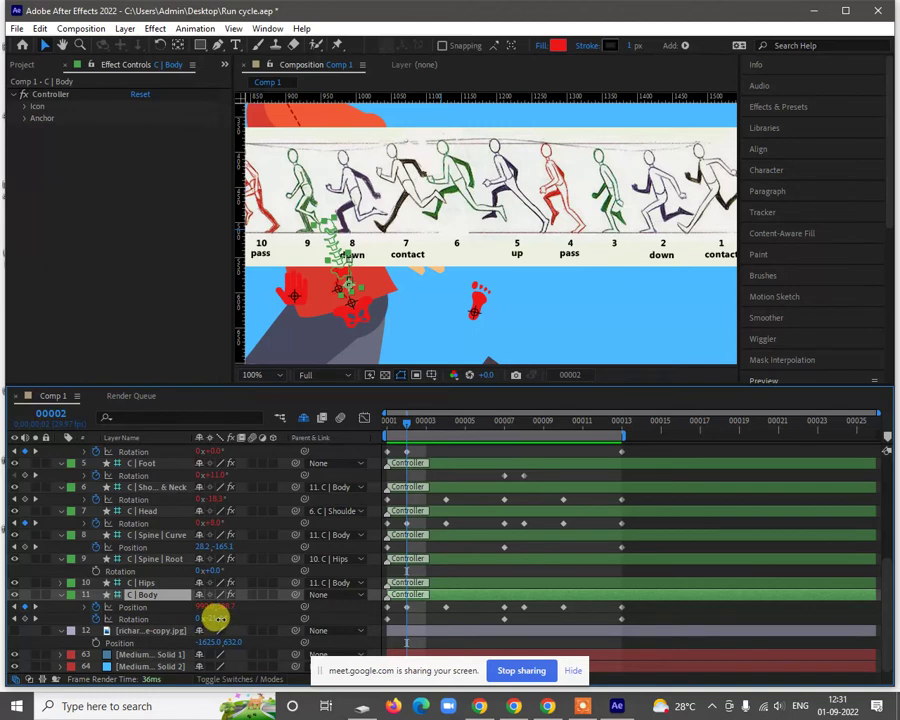
left_click_drag(216, 618, 217, 619)
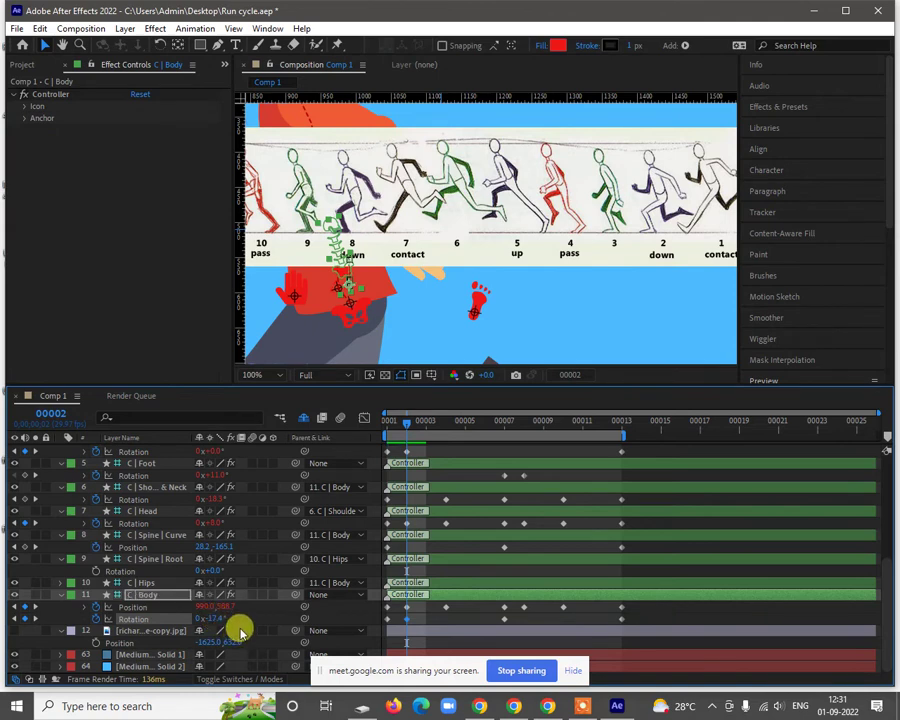
left_click(530, 425)
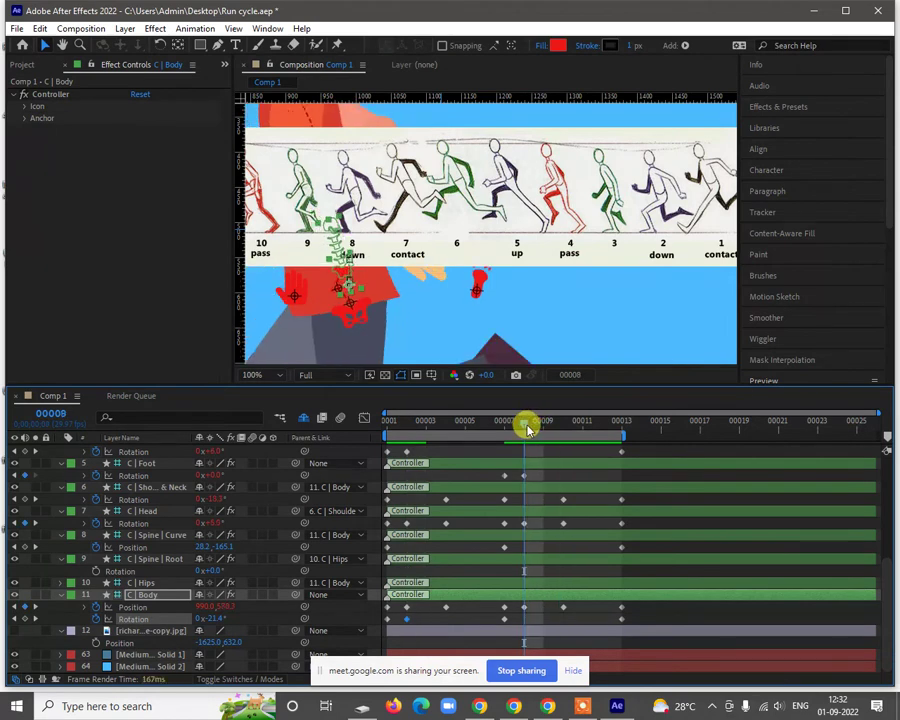
scroll(452, 232, "down", 2)
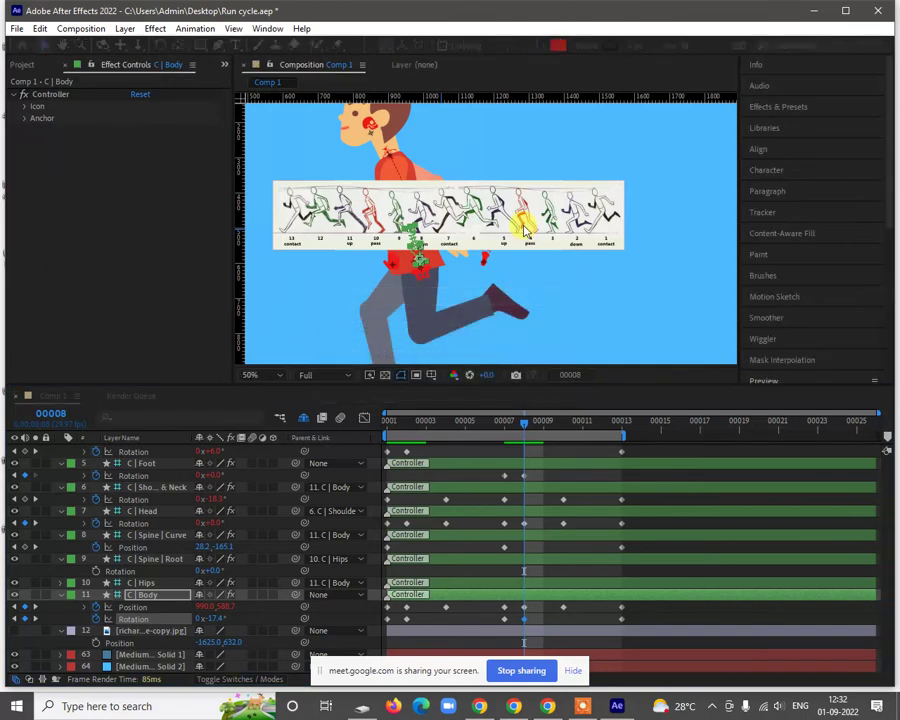
scroll(488, 212, "up", 2)
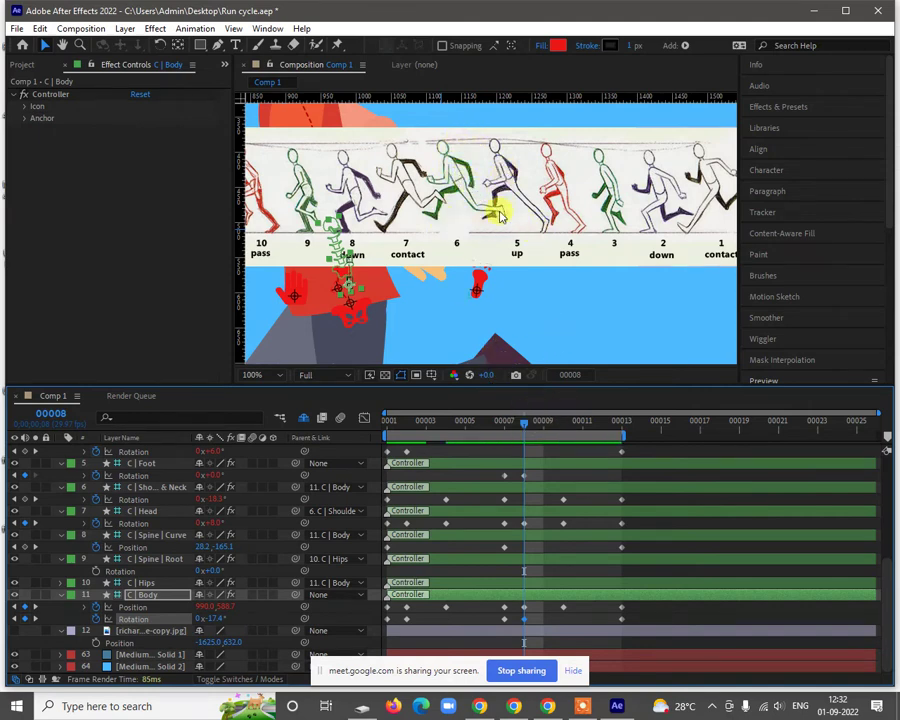
Step: Go back to frame 5 and hide the reference sketch layer
left_click(468, 424)
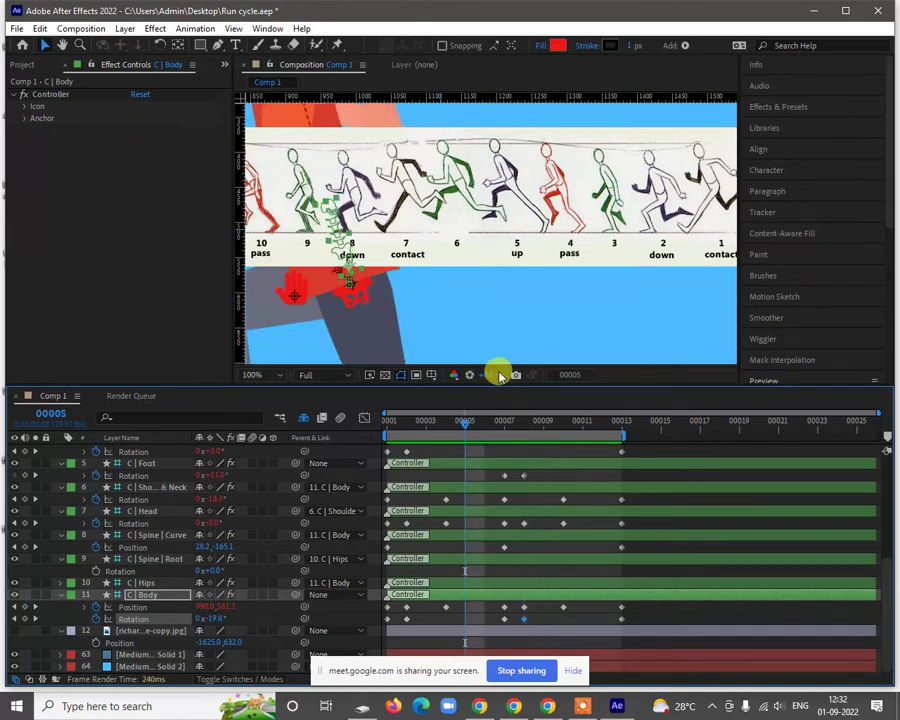
scroll(480, 228, "down", 2)
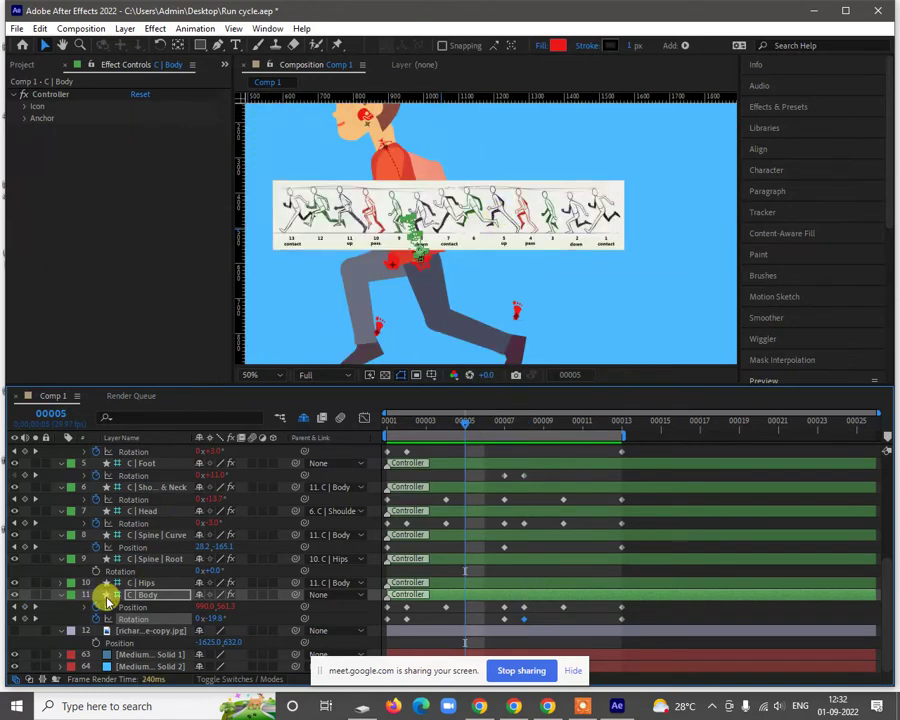
scroll(82, 497, "up", 4)
scroll(66, 470, "up", 3)
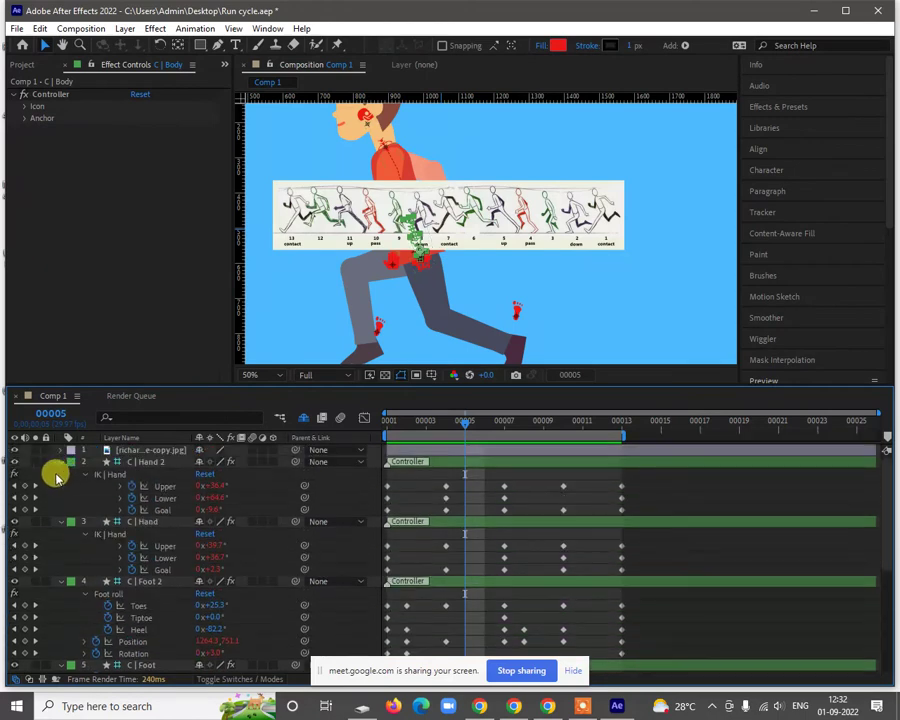
scroll(151, 566, "down", 5)
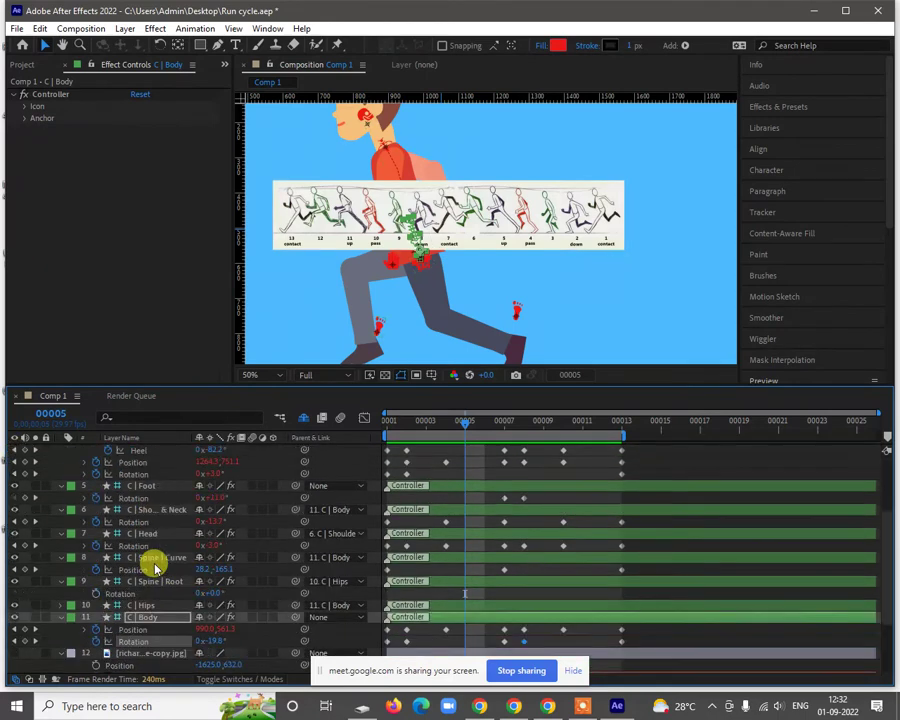
left_click(15, 631)
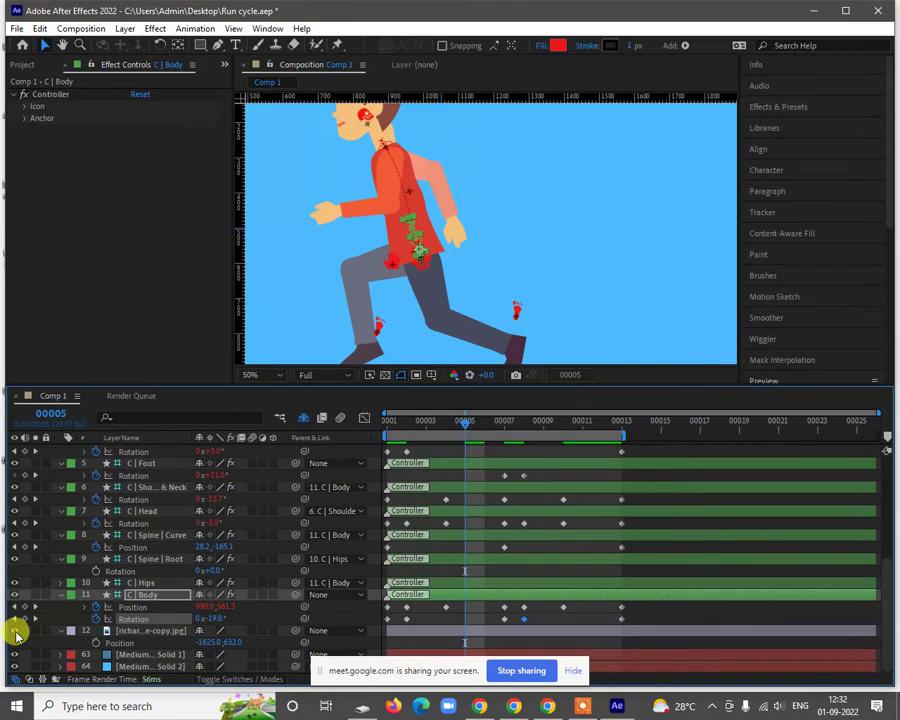
Step: Show the reference sketch again, collapse C | Body's properties, and scrub the sketch's Position X sideways
left_click(15, 631)
scroll(422, 261, "down", 1)
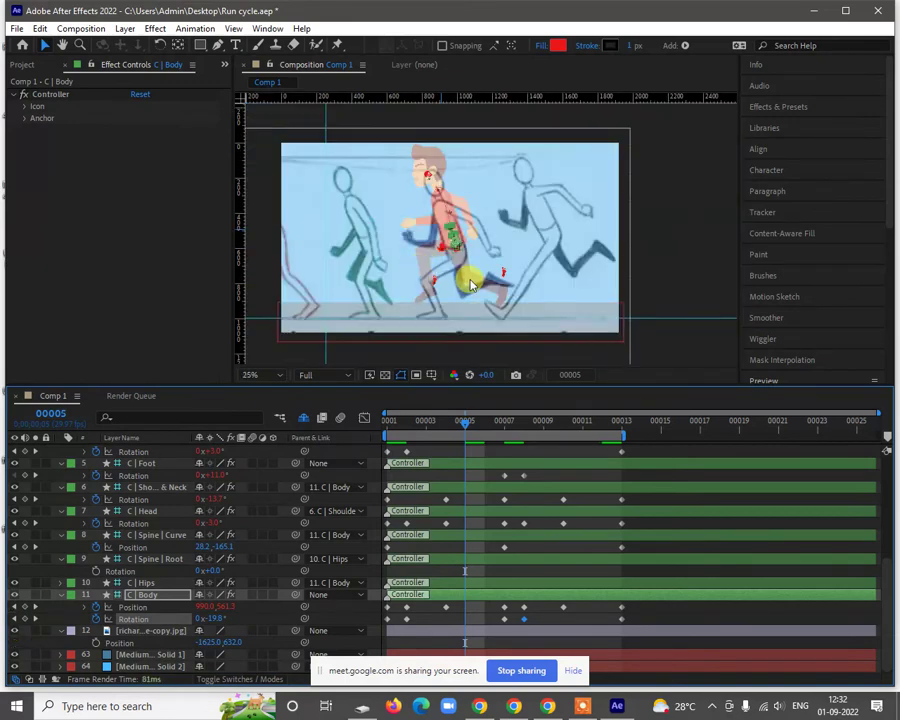
key("u")
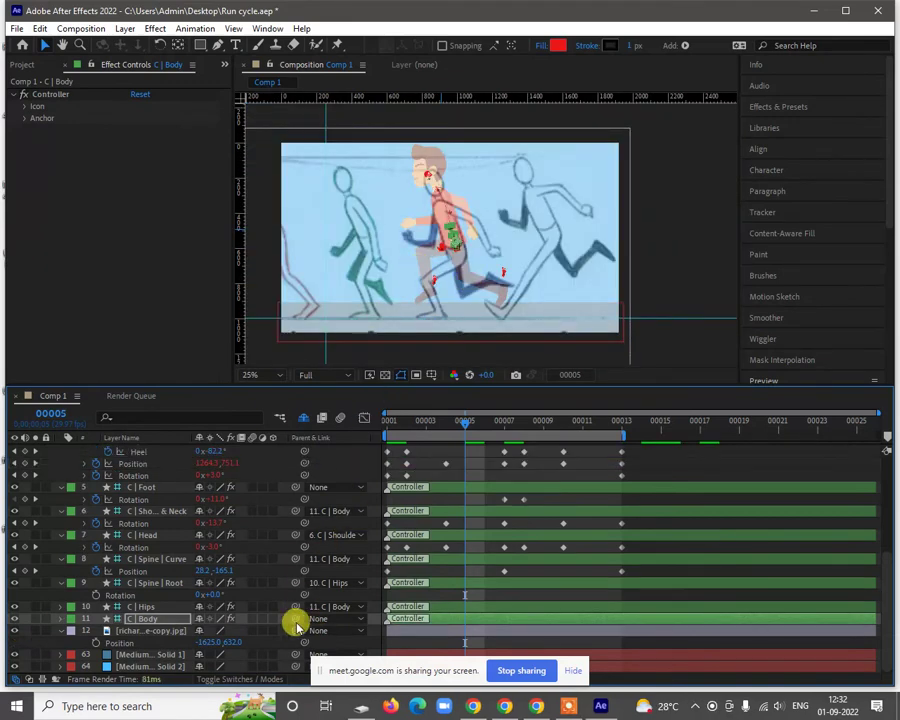
mouse_move(208, 641)
left_mouse_down()
mouse_move(886, 647)
mouse_move(889, 668)
left_mouse_up()
Step: Shift the reference sketch's Position X to the next pose and step back to frame 4
left_click(216, 642)
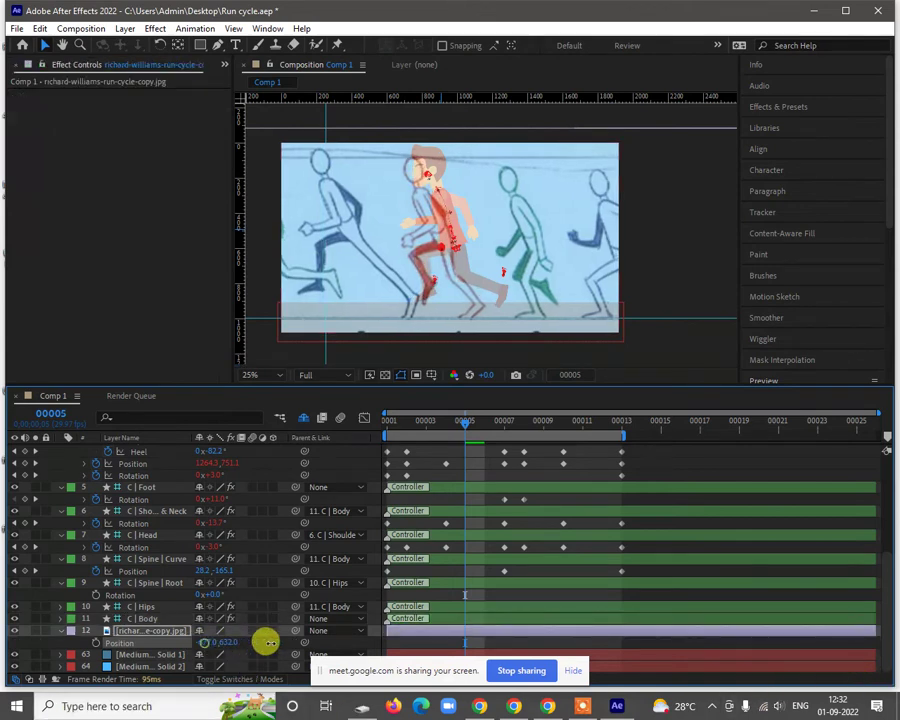
mouse_move(266, 642)
left_mouse_down()
mouse_move(526, 644)
mouse_move(592, 663)
left_mouse_up()
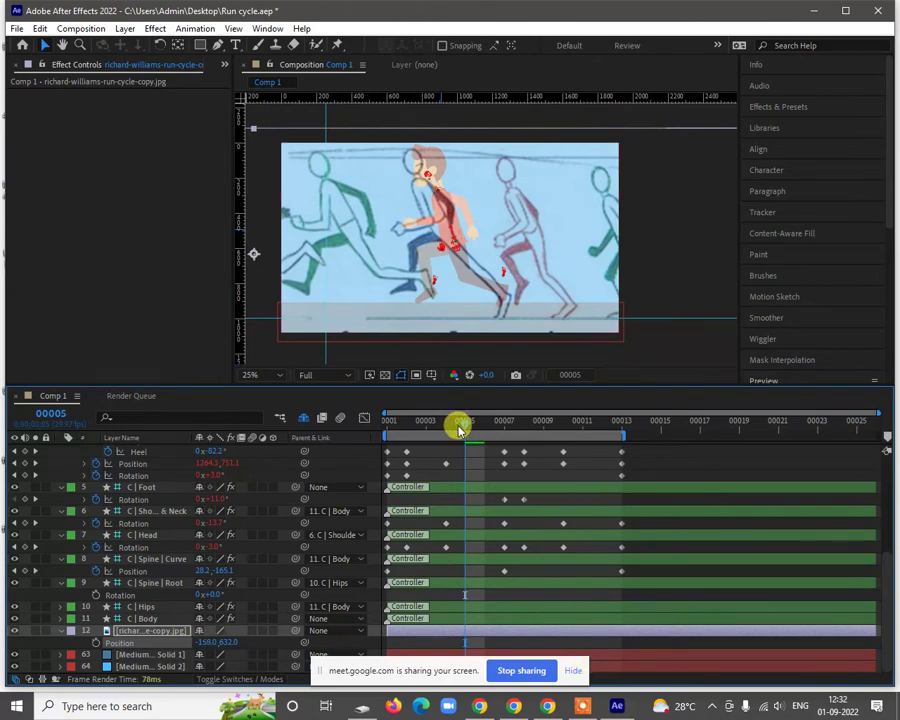
left_click_drag(457, 432, 452, 433)
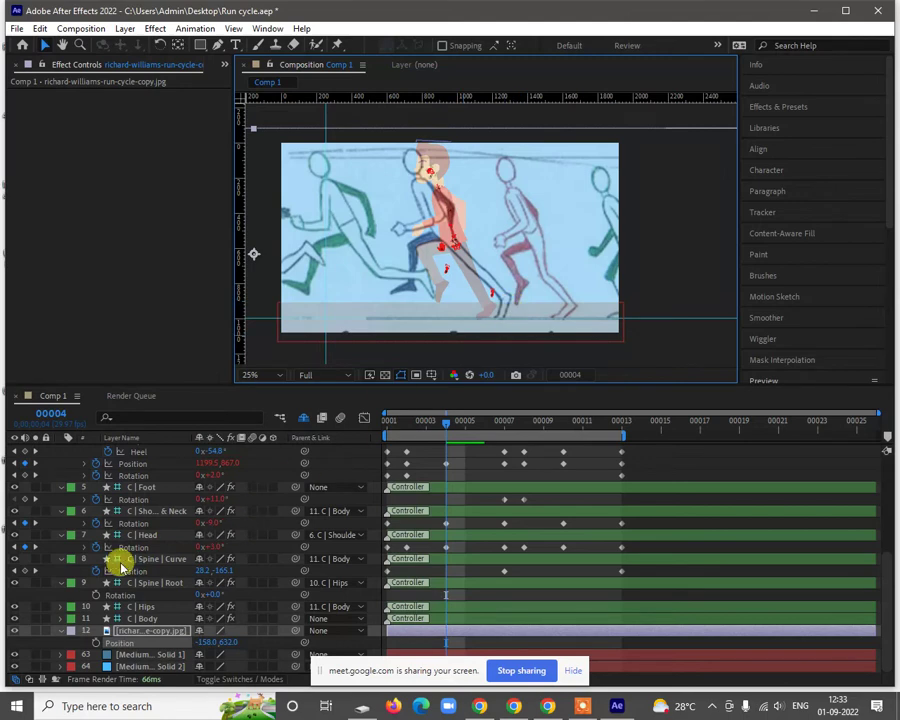
scroll(157, 486, "up", 4)
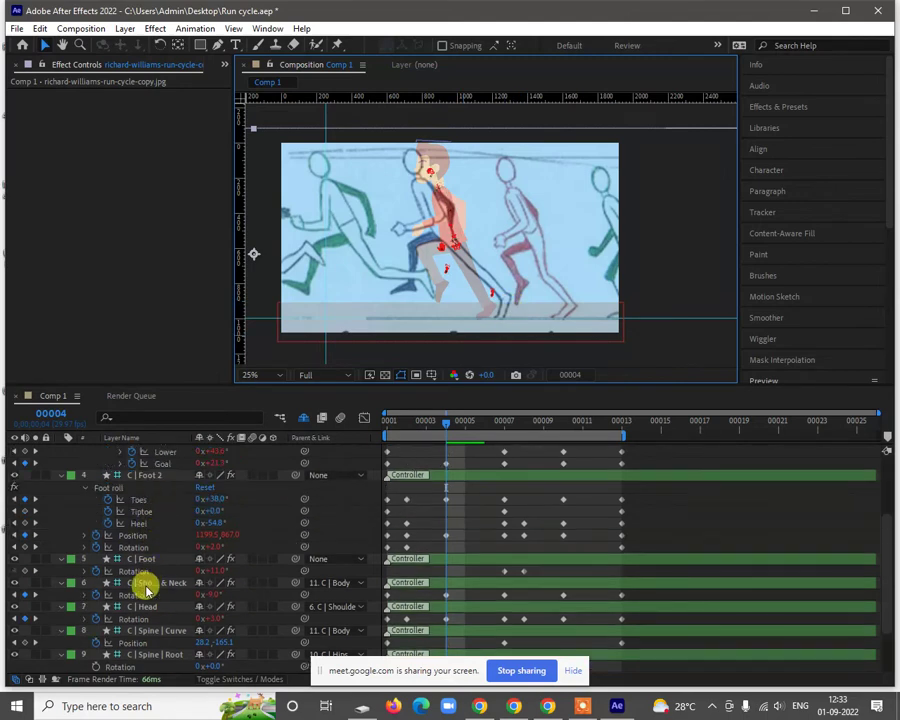
scroll(146, 545, "up", 3)
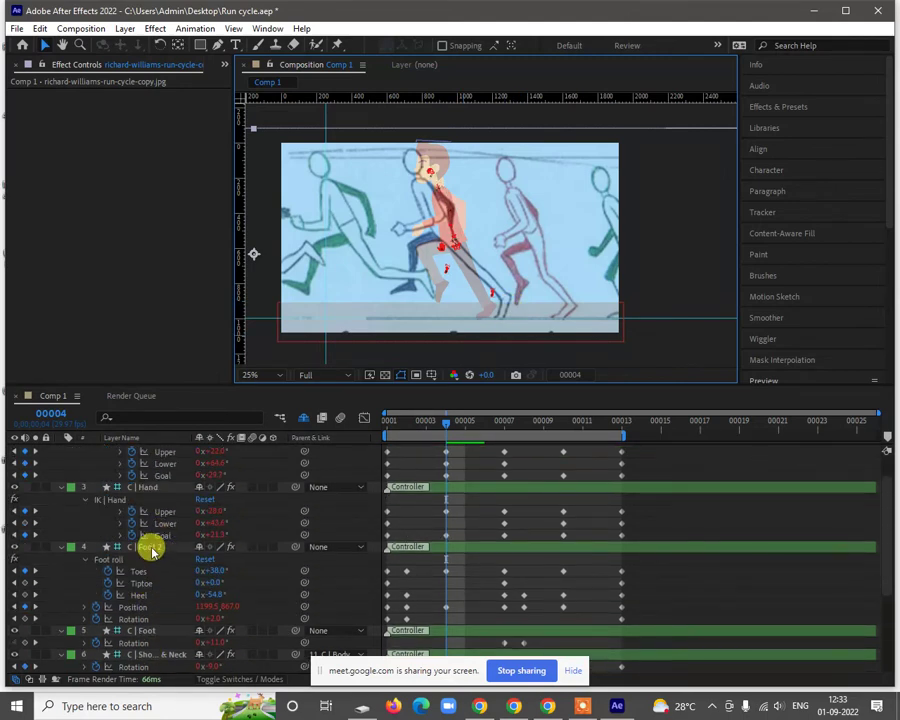
Step: Select C | Foot 2, reframe the viewer, and settle on frame 4
left_click(152, 549)
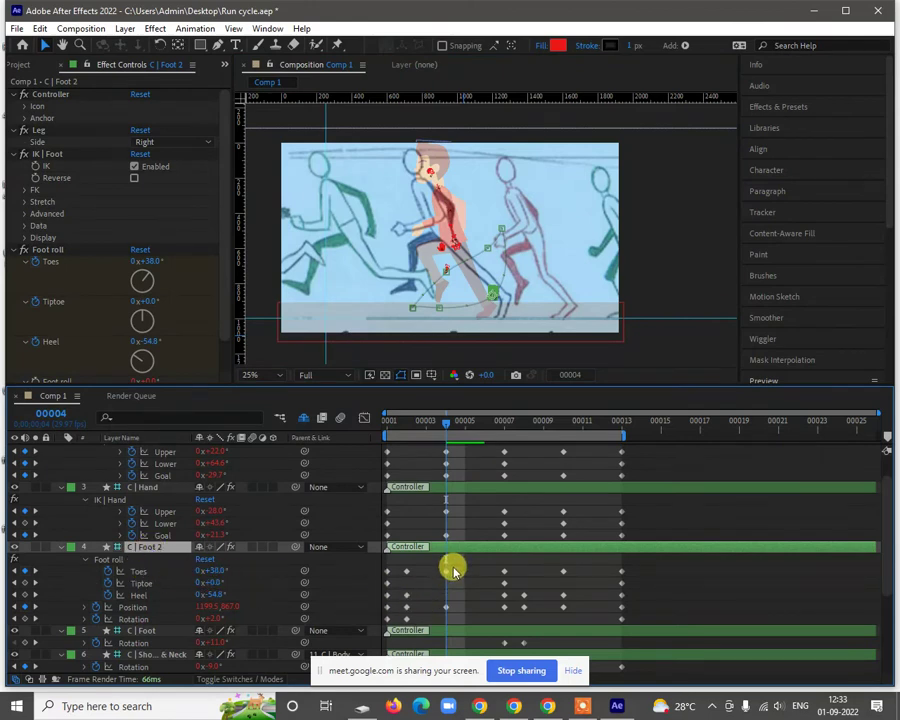
scroll(496, 301, "up", 2)
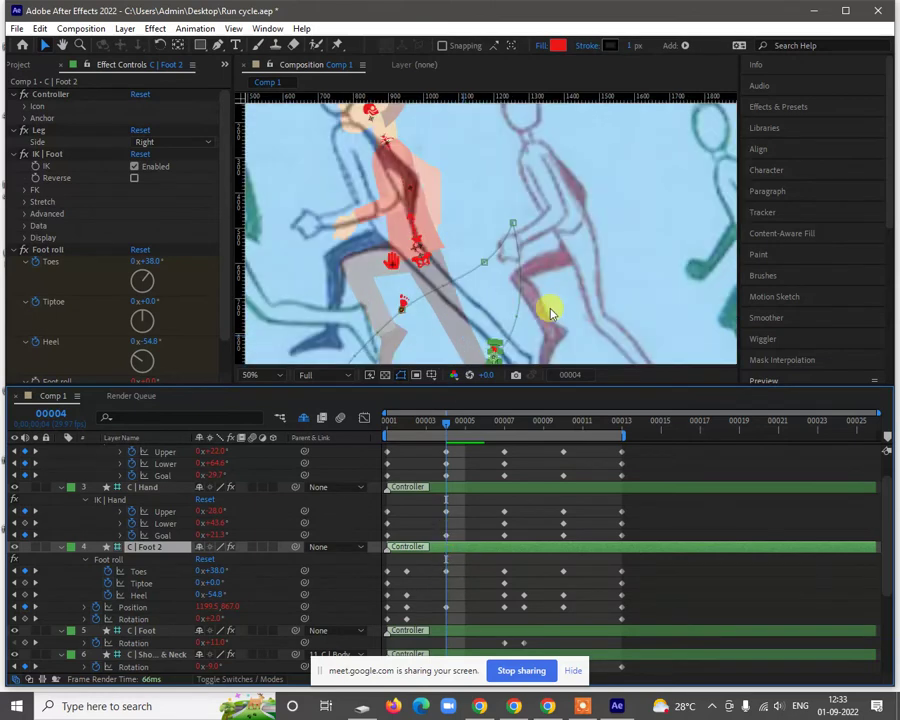
key("h")
scroll(551, 205, "down", 3)
key("v")
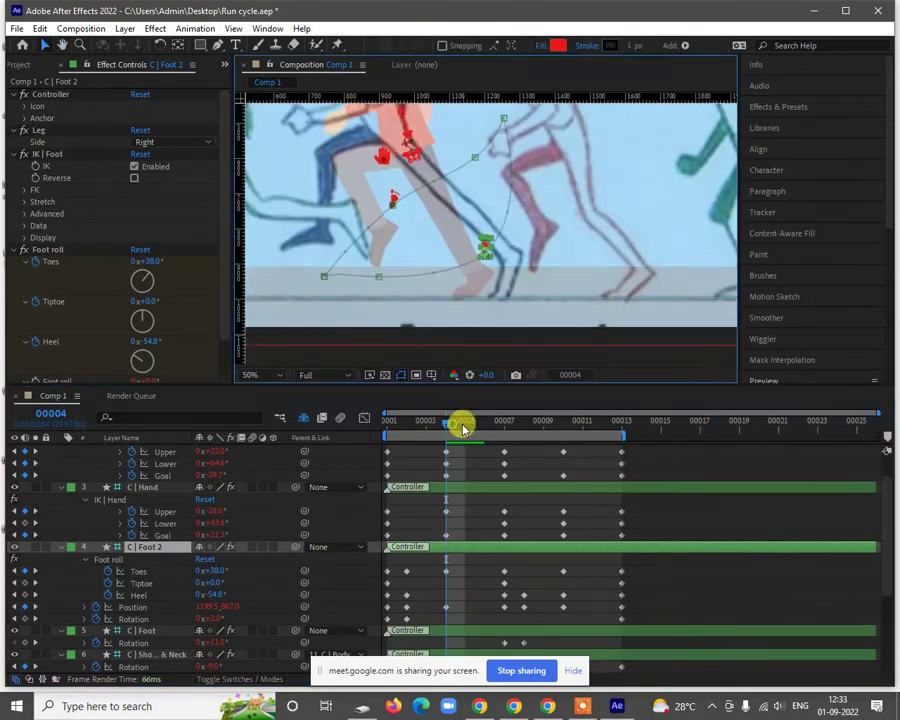
left_click(464, 425)
left_click_drag(464, 428, 453, 430)
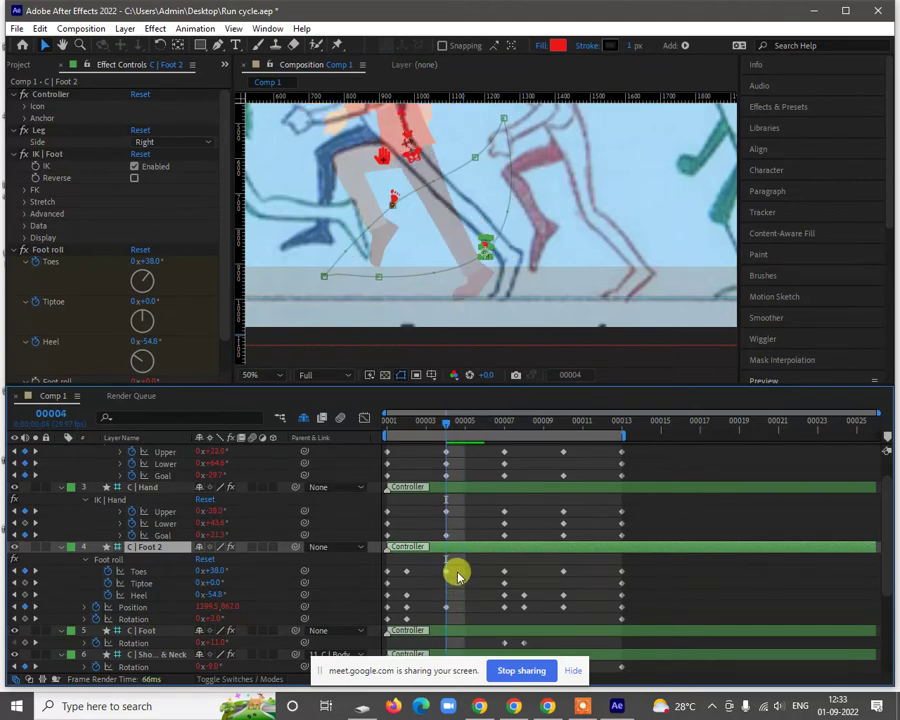
Step: Slide the reference sketch further left via Position X, then move to frame 5
scroll(159, 629, "down", 4)
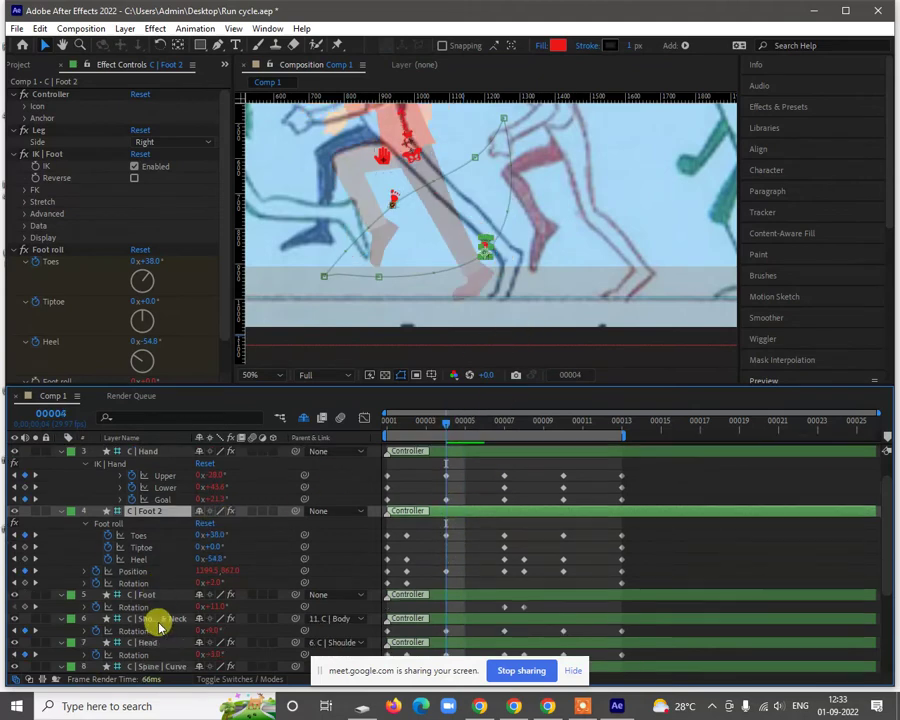
scroll(159, 627, "down", 1)
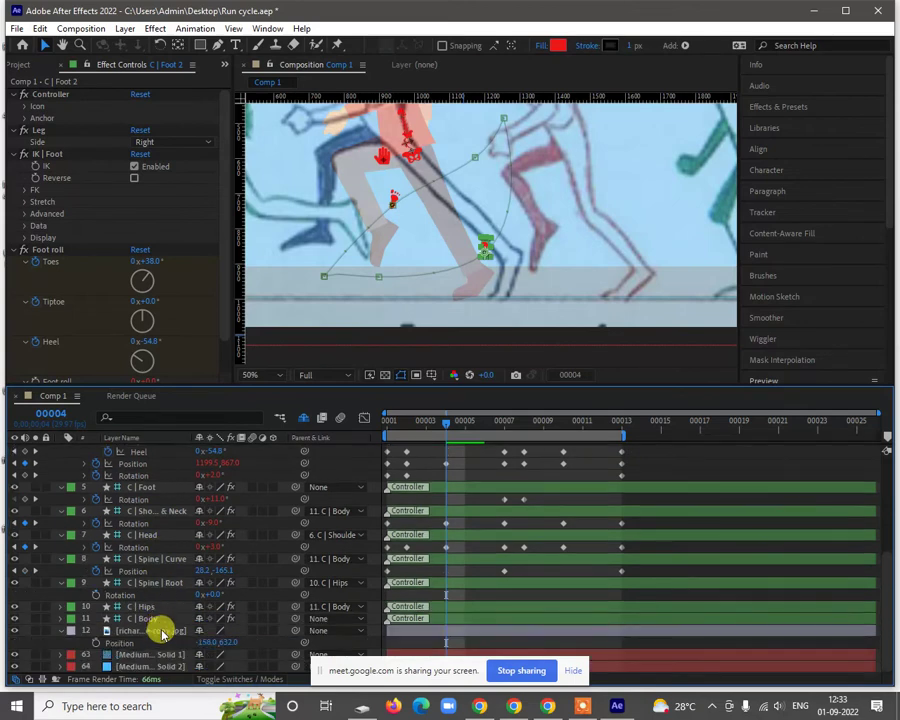
left_click(163, 631)
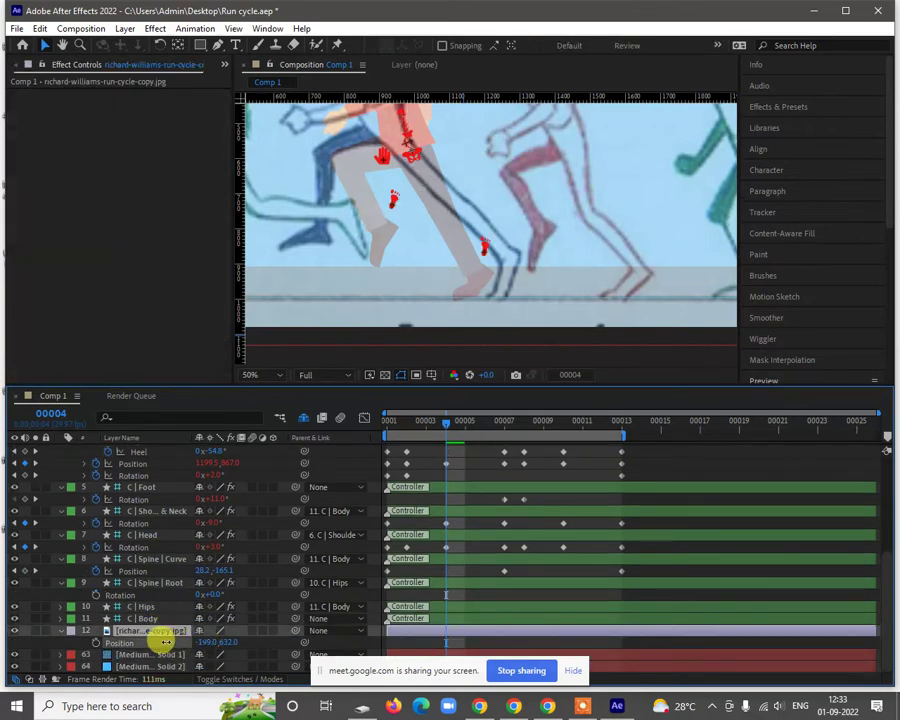
left_click_drag(163, 641, 133, 642)
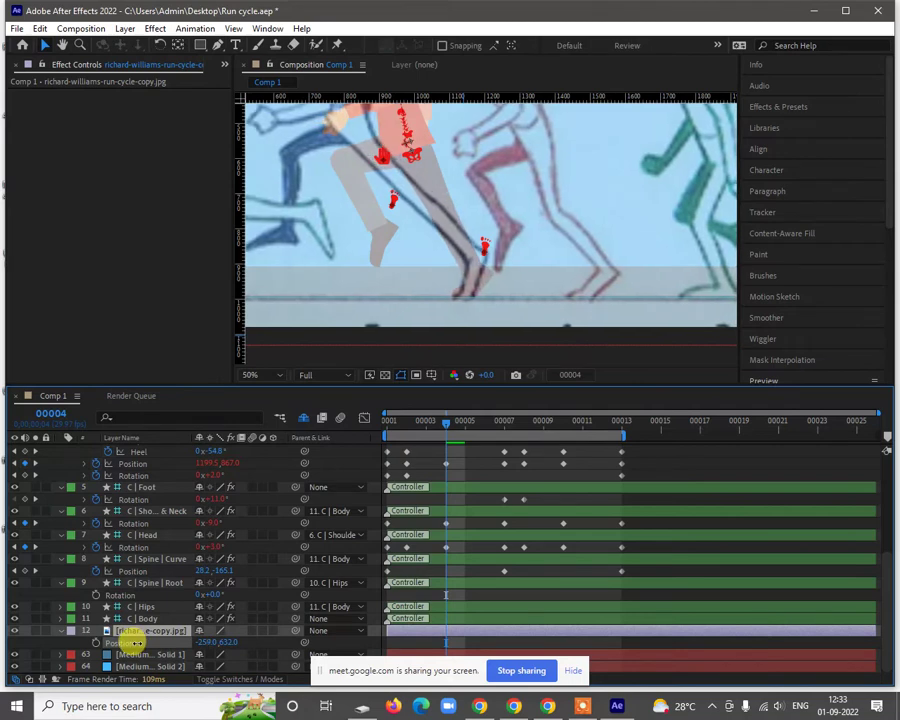
left_click(465, 424)
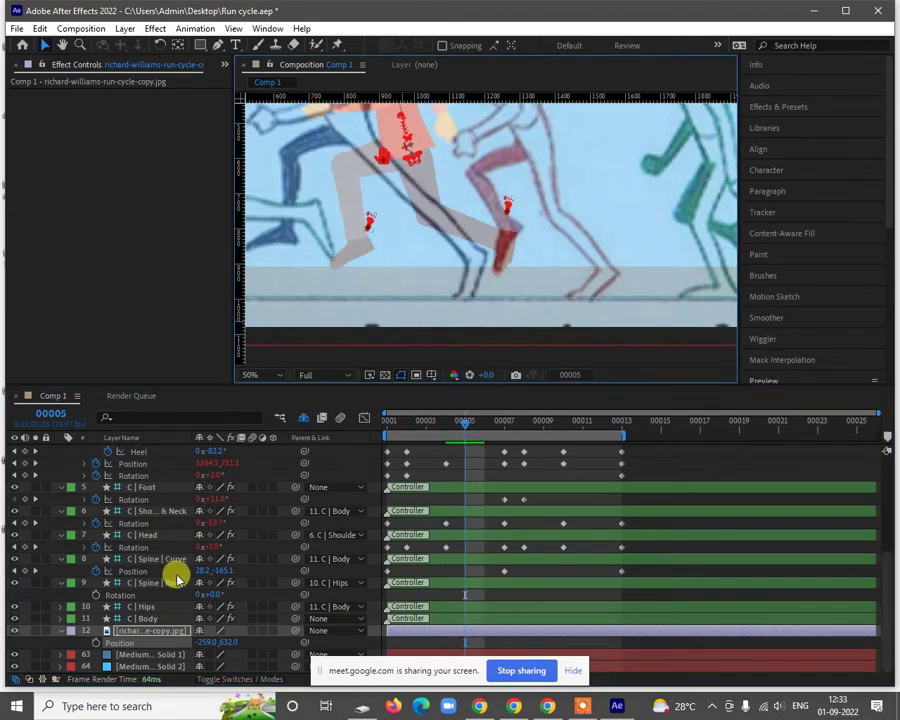
Step: Key C | Foot 2 lower and further left at frame 5, ending at Position 1174.3, 813.1
left_click(150, 489)
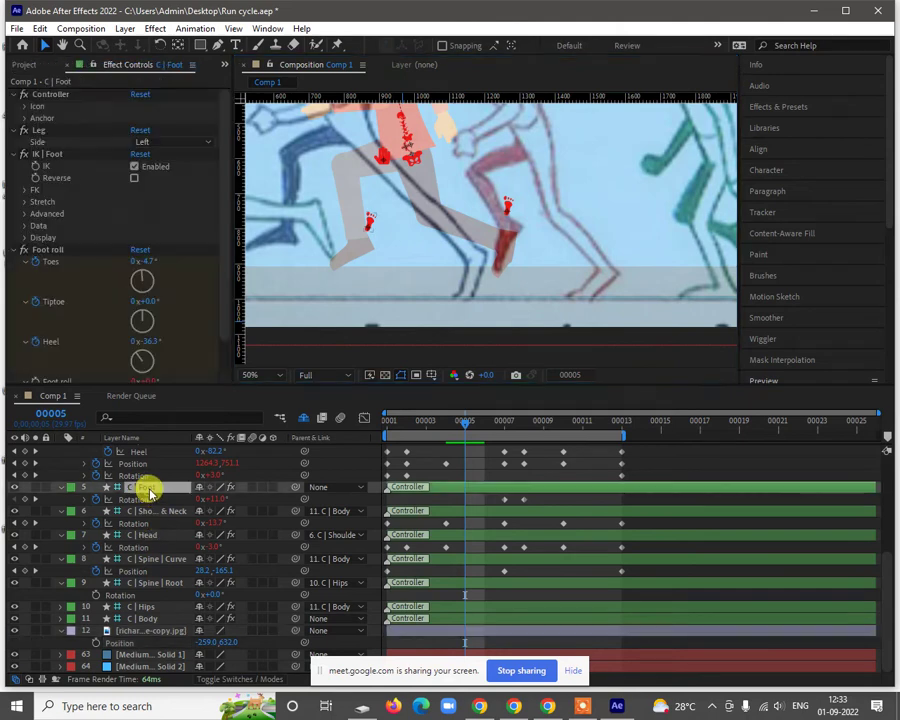
left_click(149, 489)
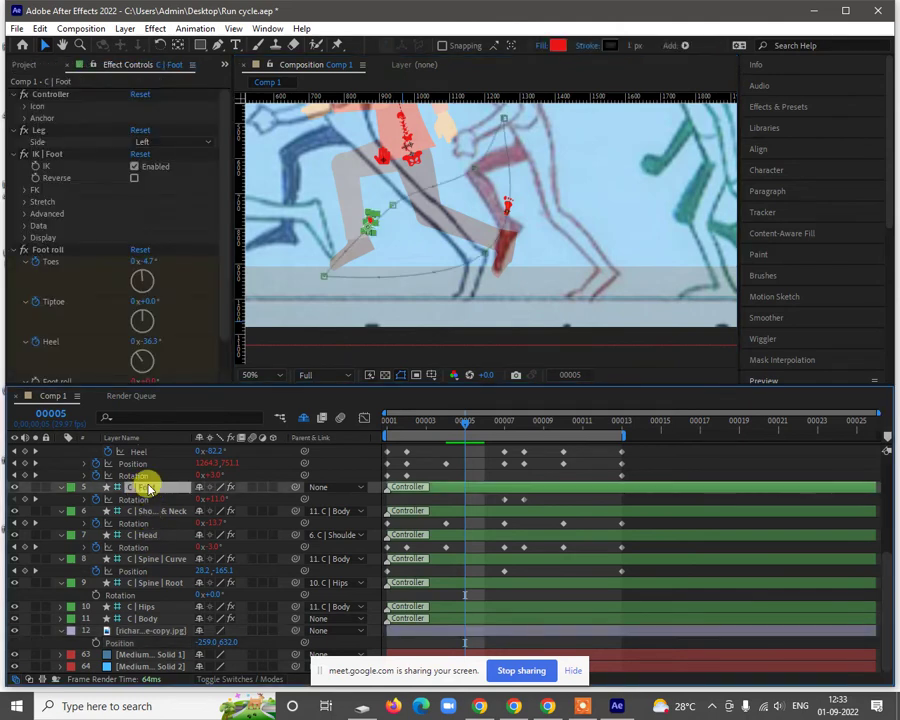
scroll(148, 487, "up", 4)
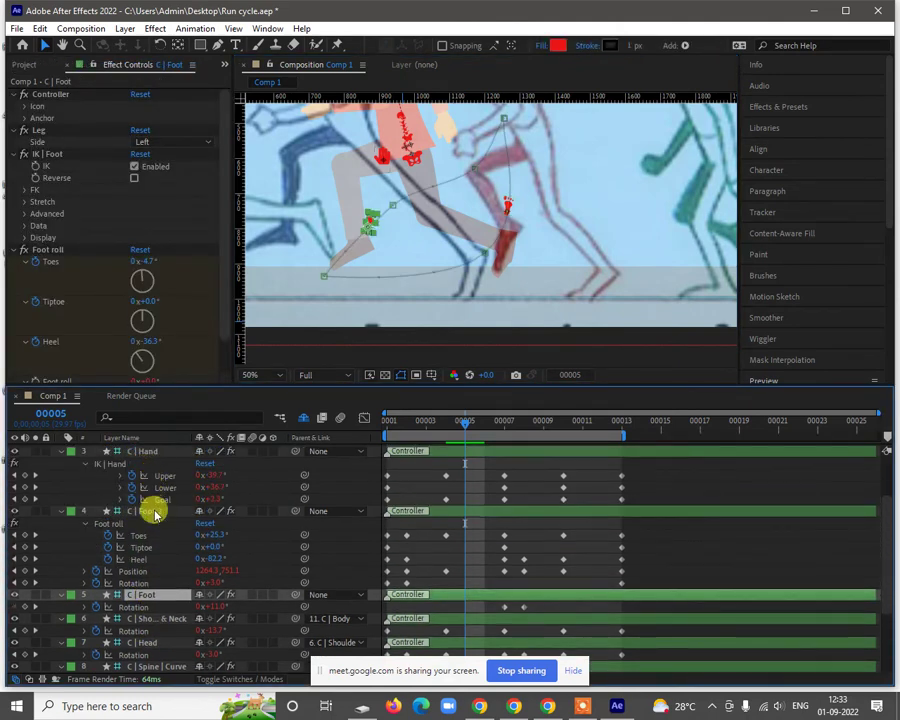
left_click(152, 512)
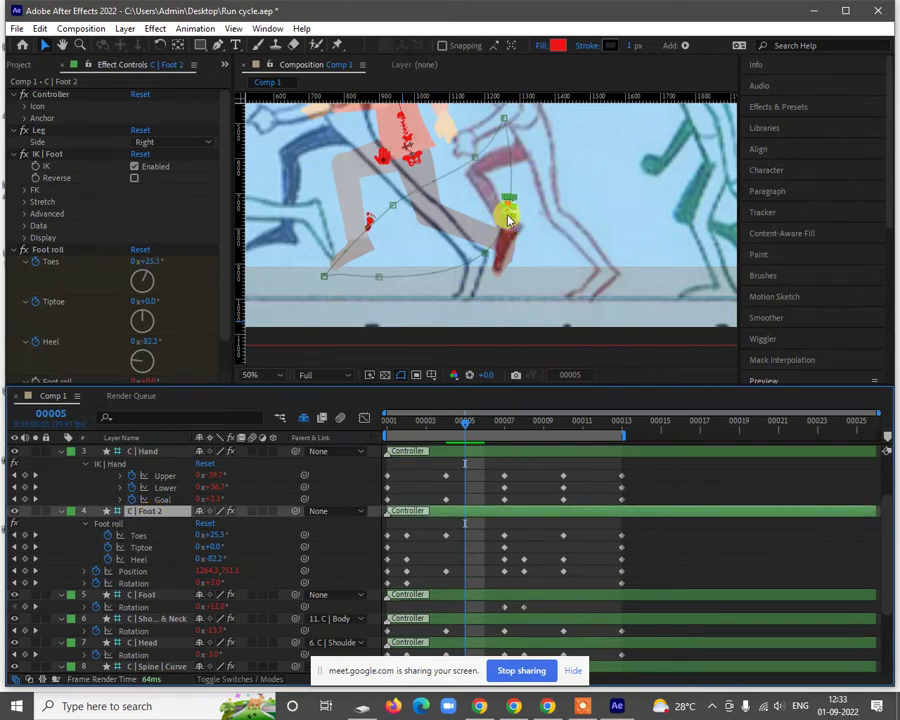
left_click_drag(508, 218, 478, 240)
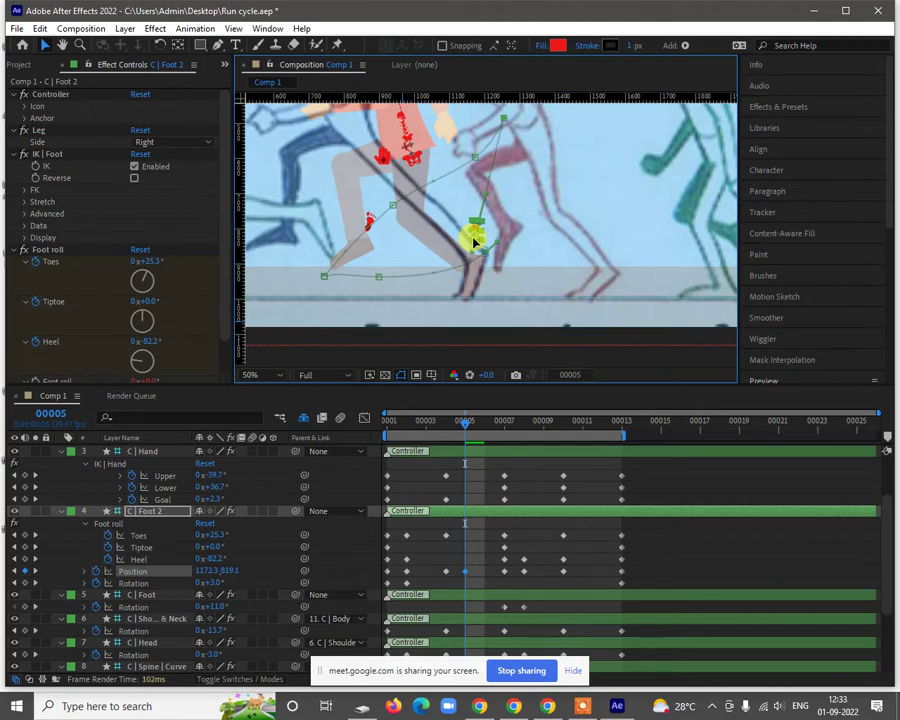
left_click_drag(475, 241, 474, 242)
left_click(420, 160)
left_click_drag(460, 161, 539, 234)
Step: Key a shifted Position for the C | Body controller at frame 5
key("v")
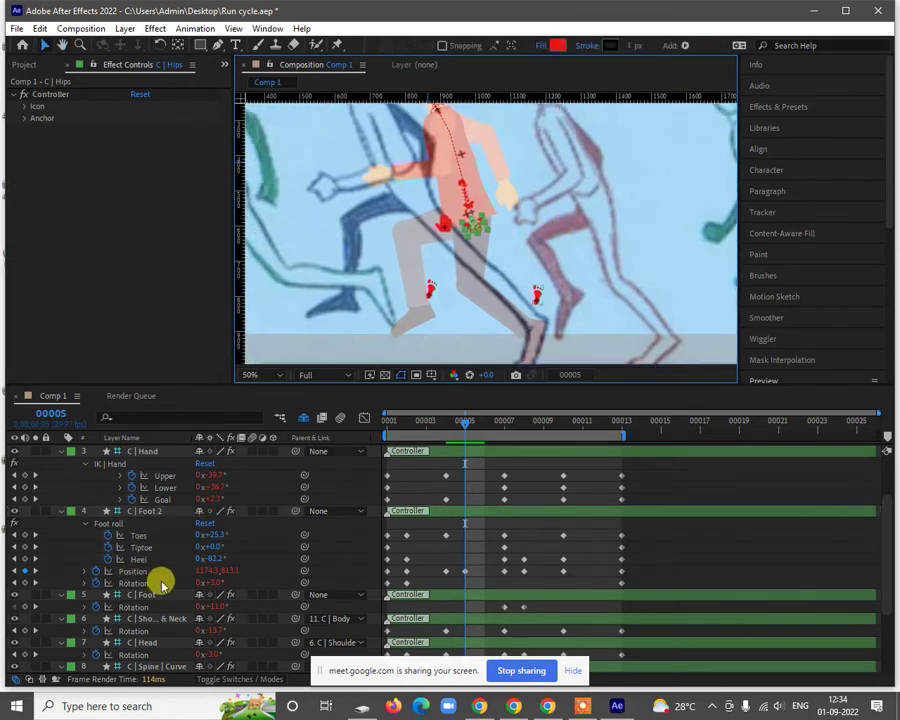
scroll(162, 583, "down", 3)
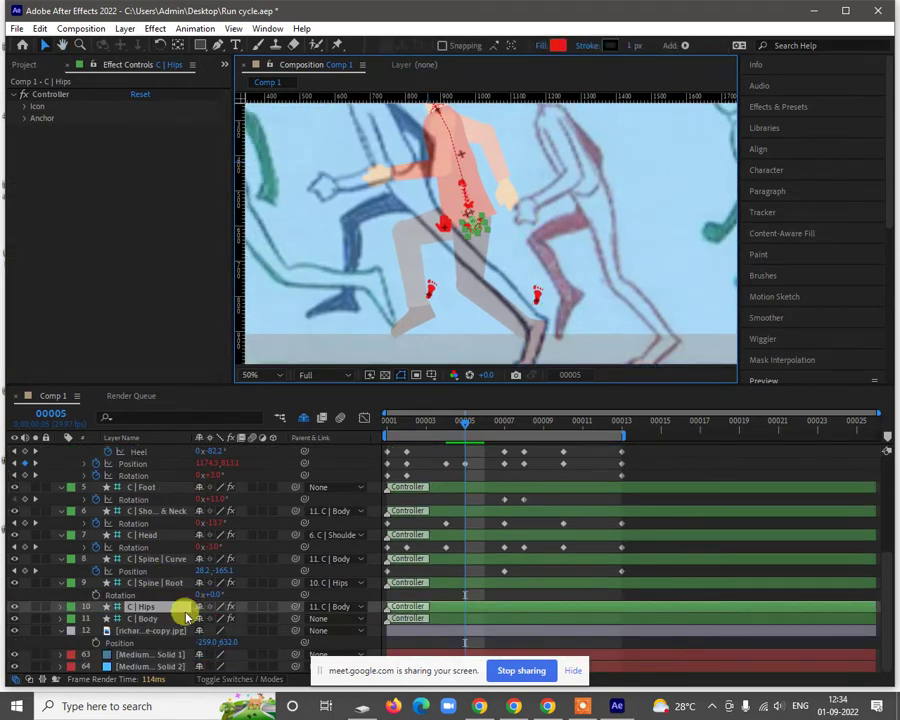
left_click(155, 619)
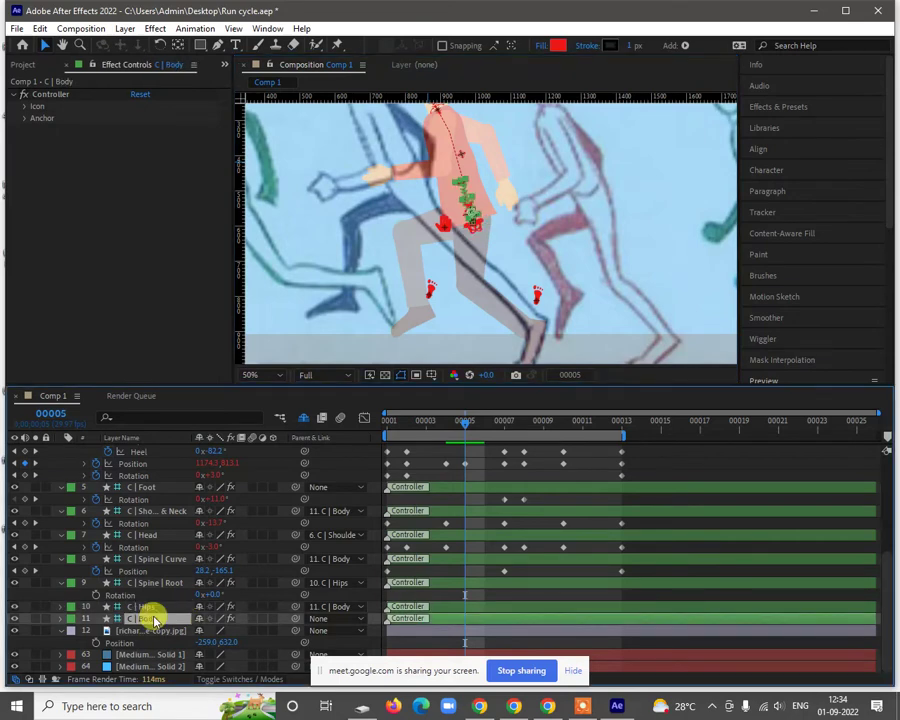
key("p")
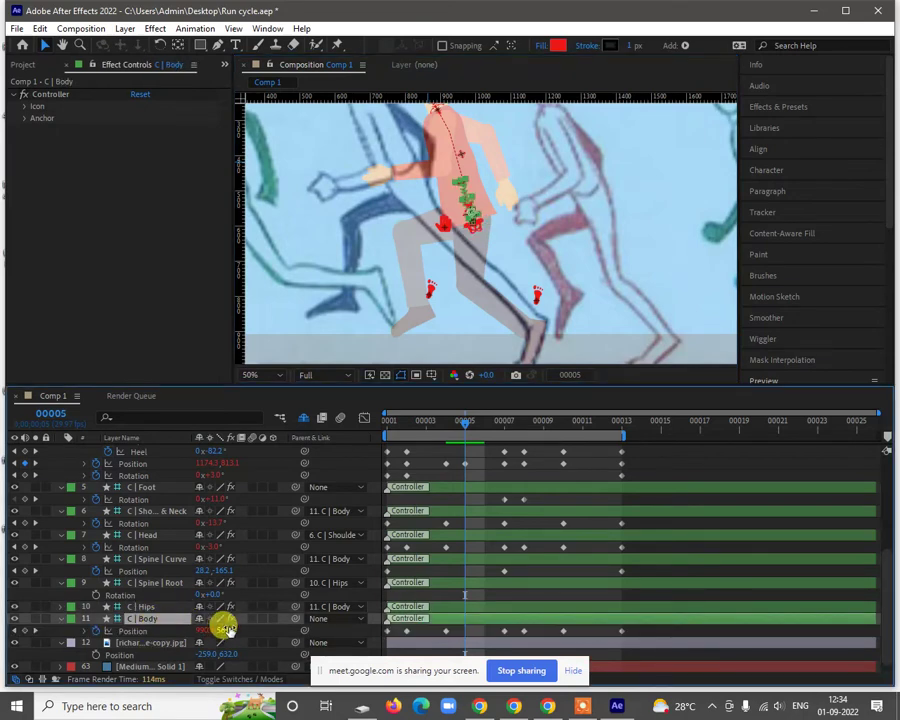
left_click_drag(222, 628, 195, 635)
Step: Increase C | Body's Rotation so the torso leans further forward
scroll(455, 265, "down", 2)
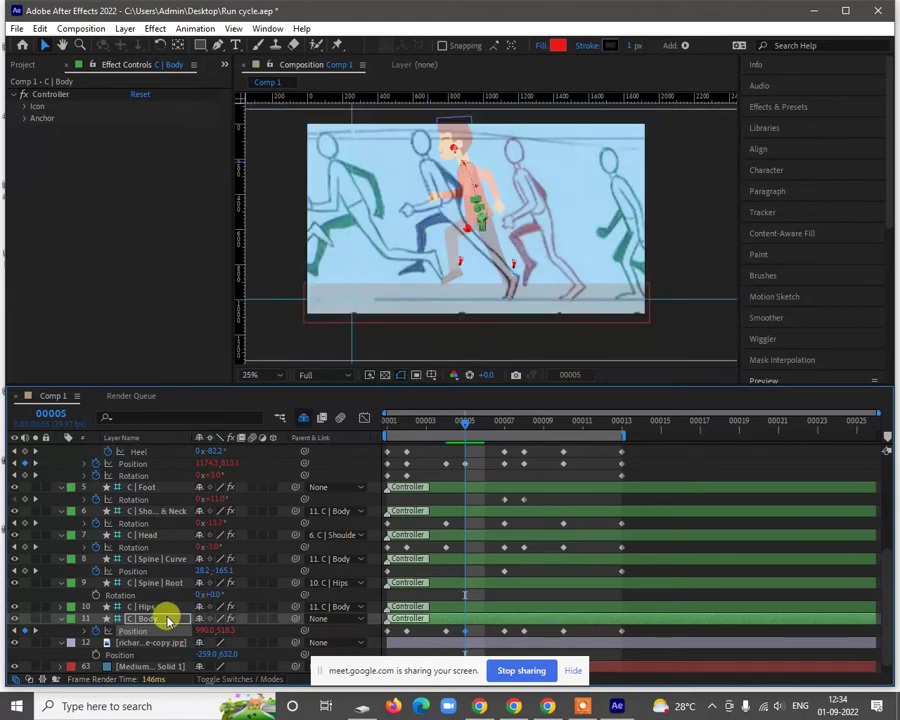
key("r")
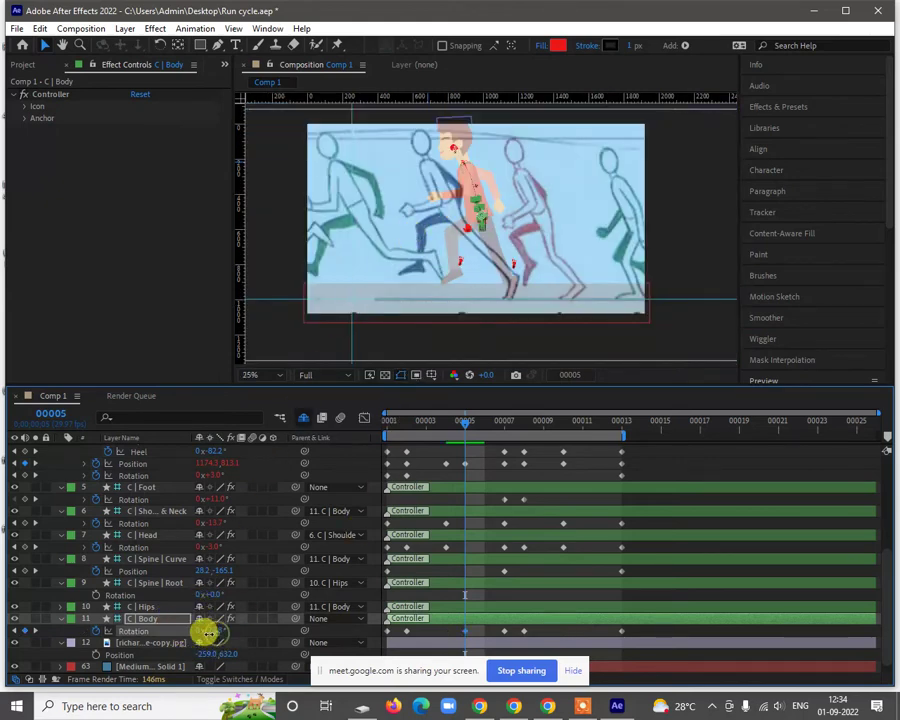
mouse_move(207, 632)
left_mouse_down()
mouse_move(198, 629)
mouse_move(213, 630)
left_mouse_up()
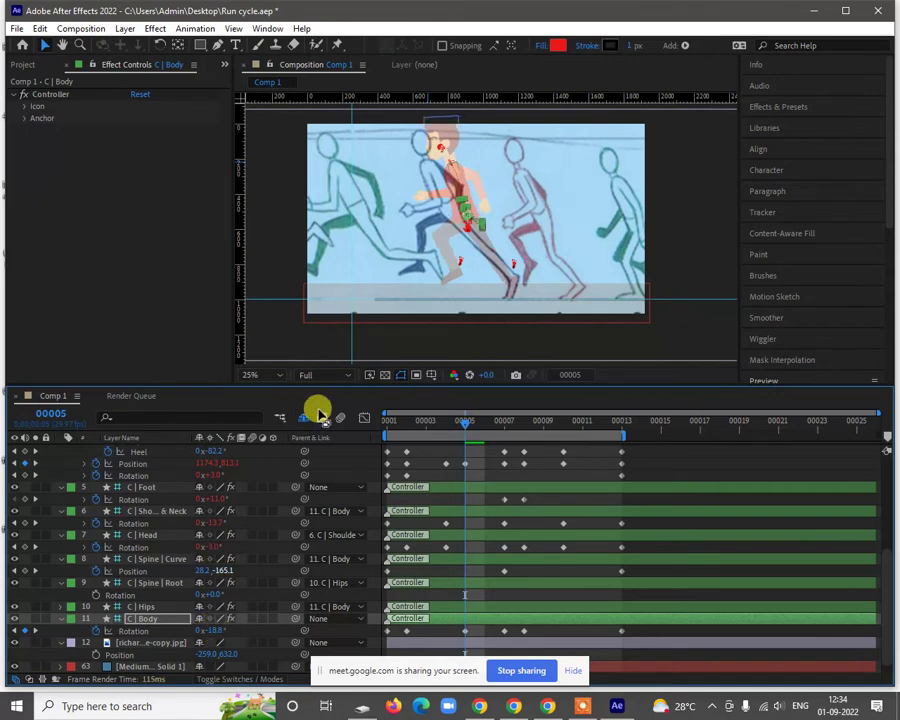
left_click(460, 264)
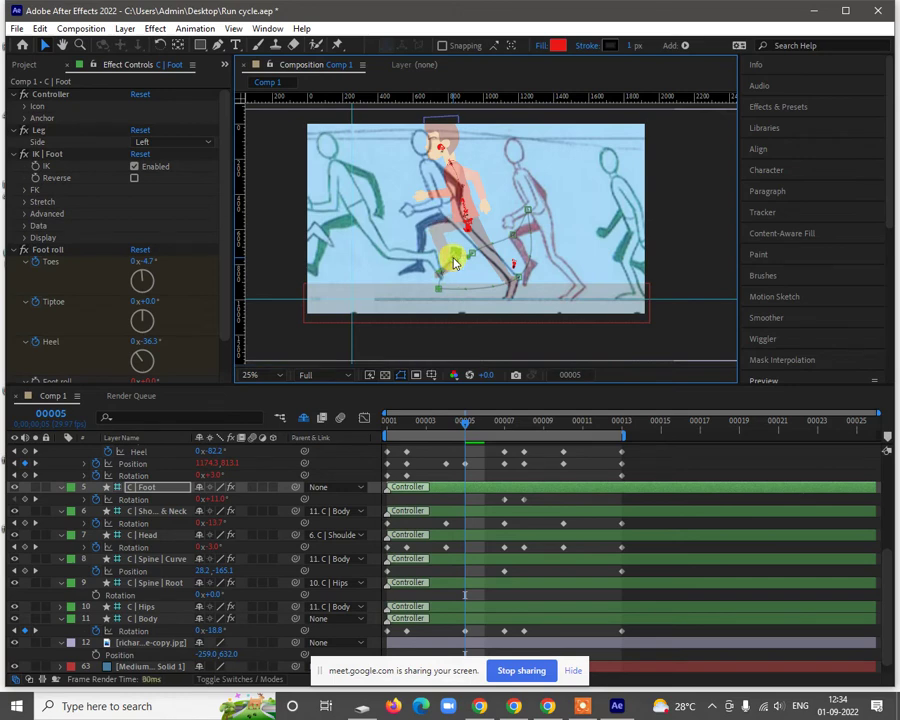
scroll(453, 263, "up", 2)
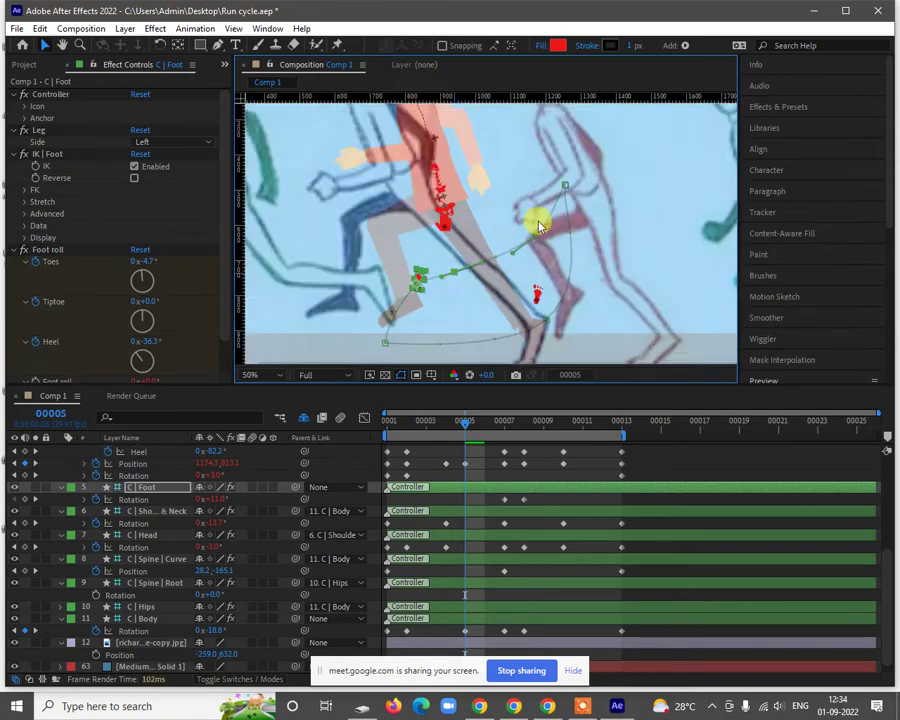
scroll(428, 297, "down", 2)
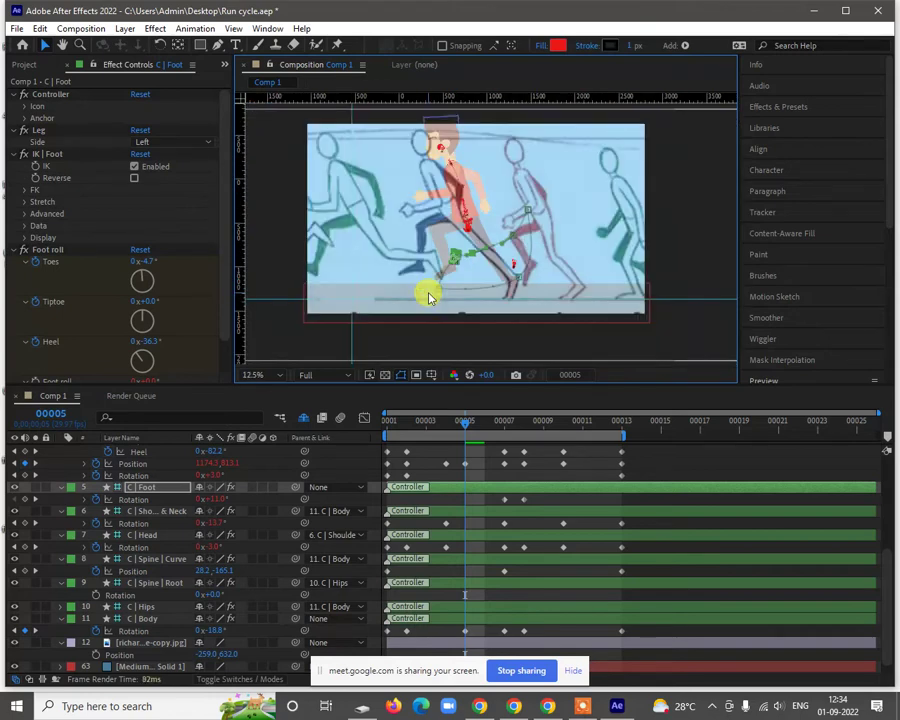
scroll(436, 282, "up", 1)
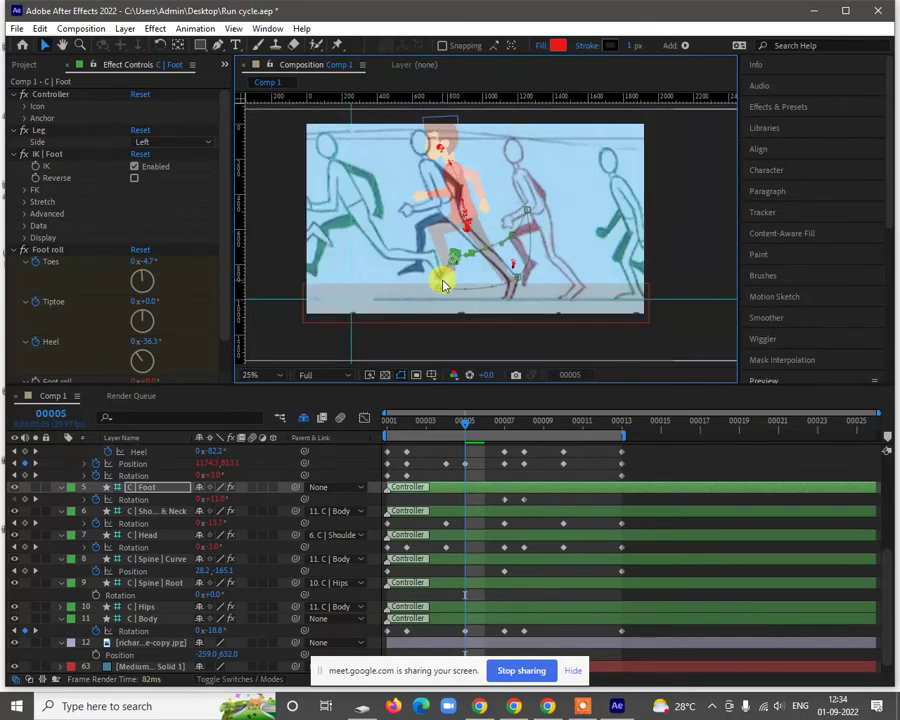
scroll(167, 600, "down", 1)
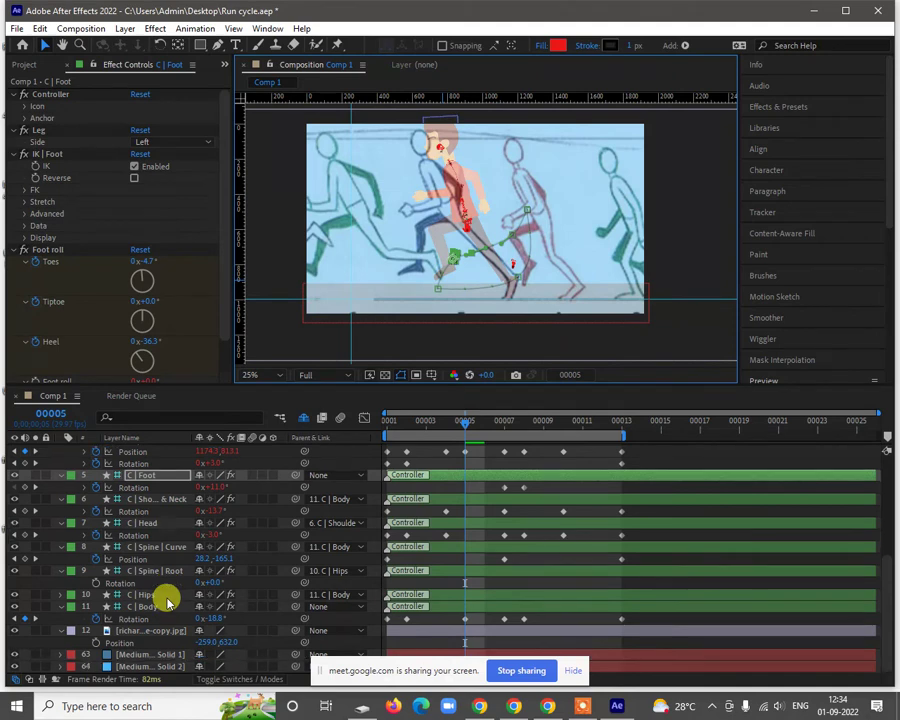
left_click(515, 263)
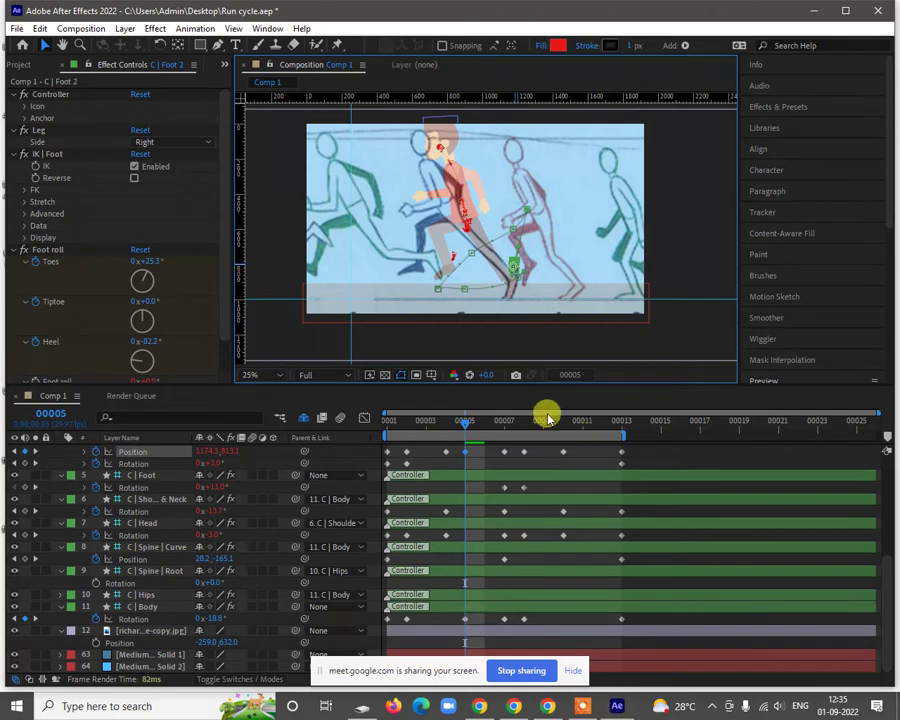
Step: Move to frame 10 and place the numbered run-cycle reference strip over the composition
mouse_move(552, 419)
left_mouse_down()
mouse_move(575, 422)
mouse_move(564, 432)
left_mouse_up()
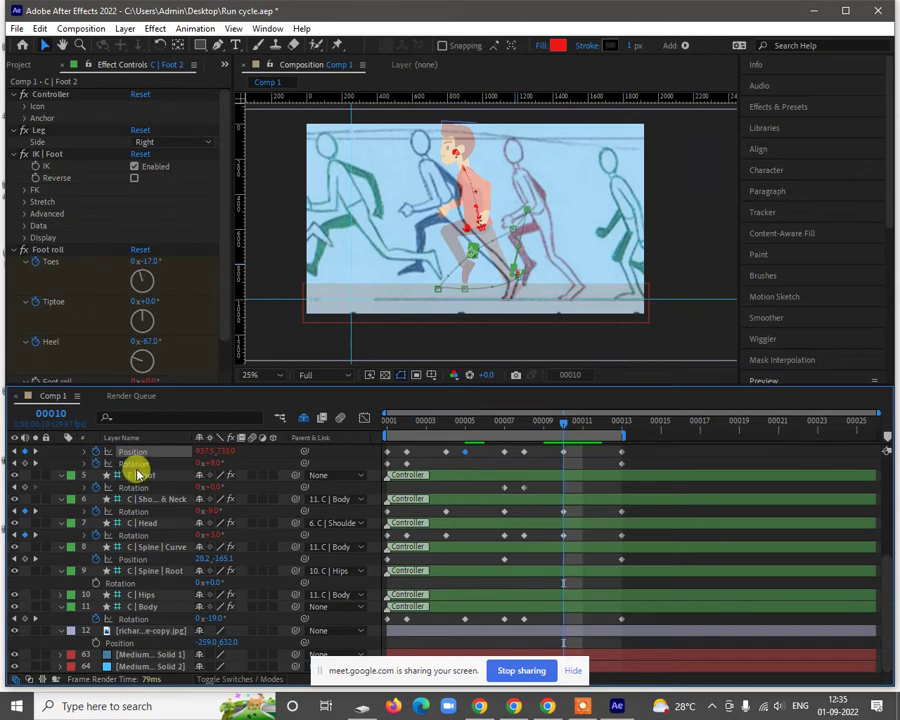
scroll(136, 464, "up", 8)
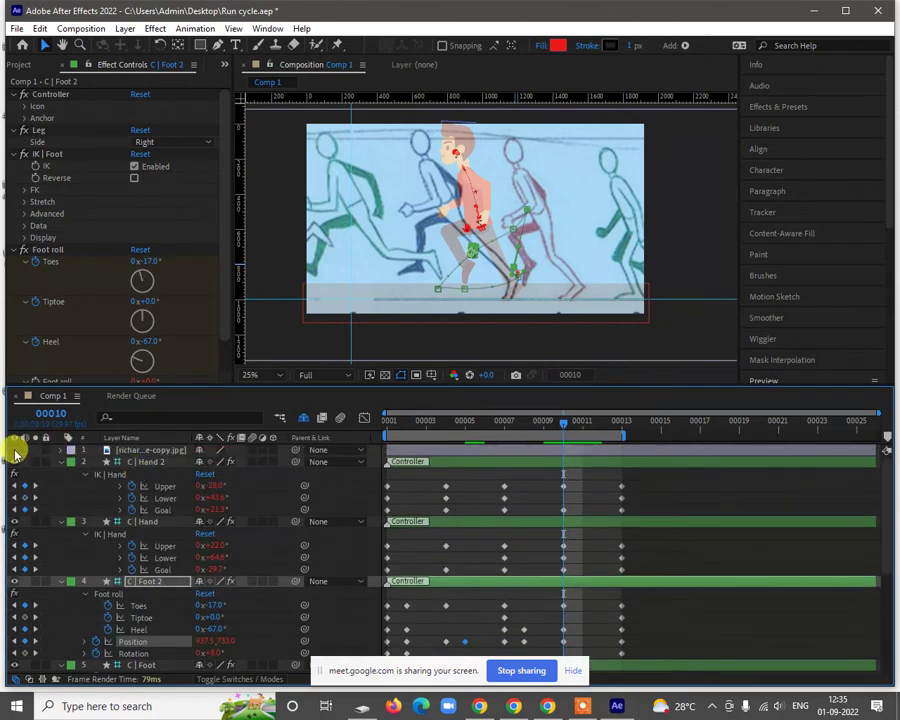
left_click_drag(14, 315, 415, 243)
Step: Zoom to 100% and pan to the chart's contact, down, pass and up poses, then go to frame 11
key("period")
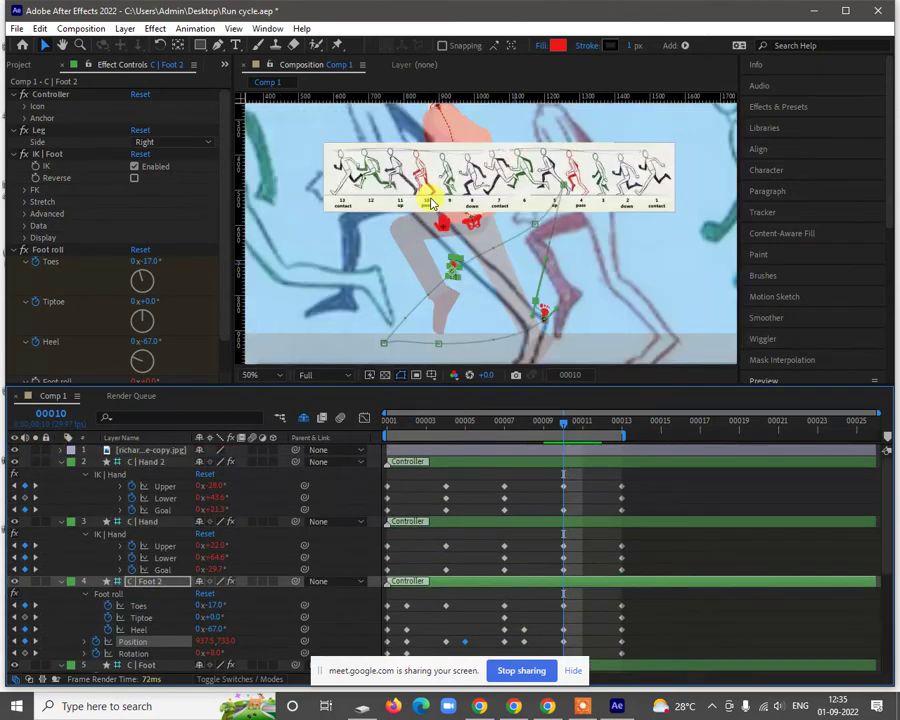
key("period")
key("h")
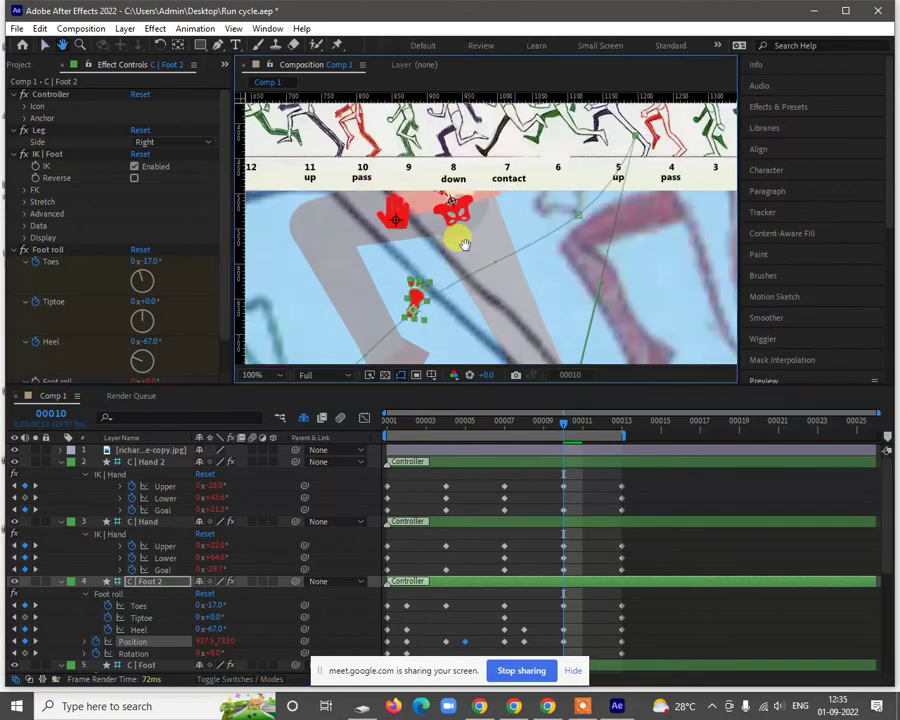
left_click_drag(458, 237, 500, 271)
key("v")
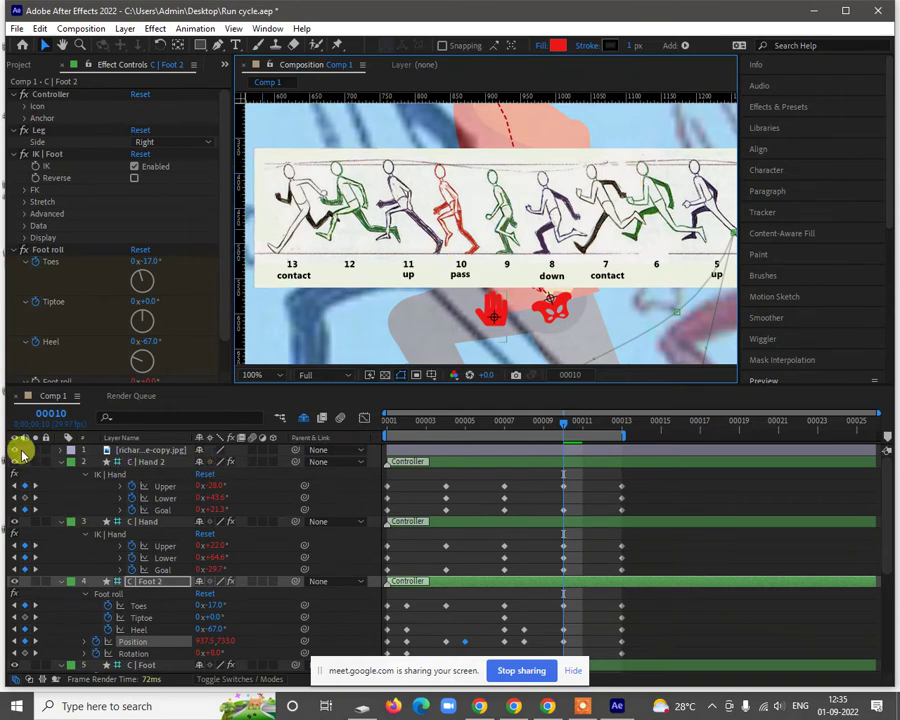
left_click(578, 424)
Step: Zoom the composition back to 50%, return to the Selection tool, and select the left foot controller C | Foot
scroll(548, 296, "down", 2)
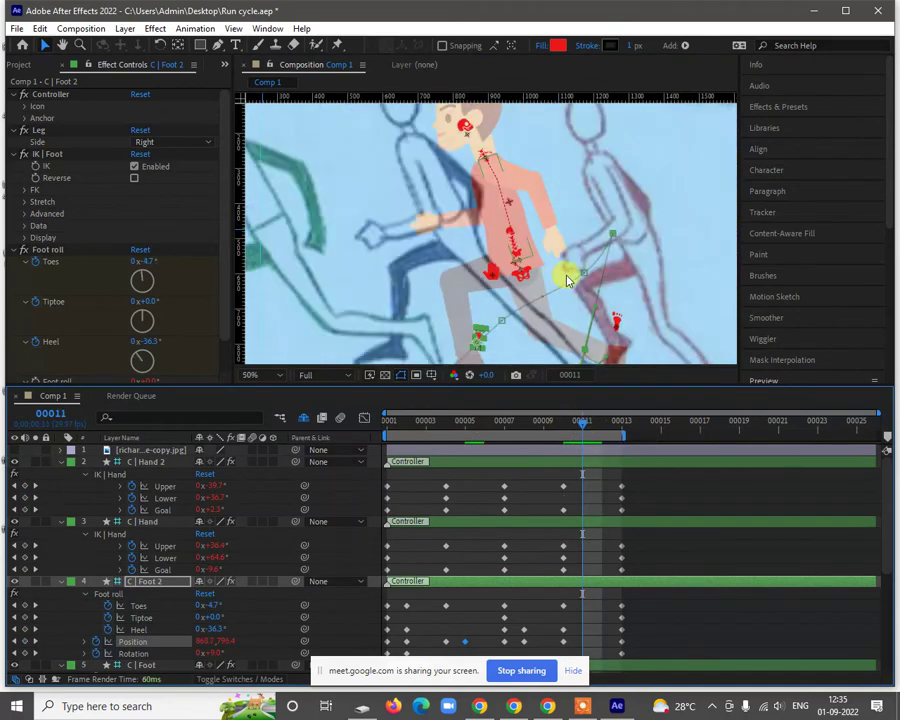
key("h")
key("v")
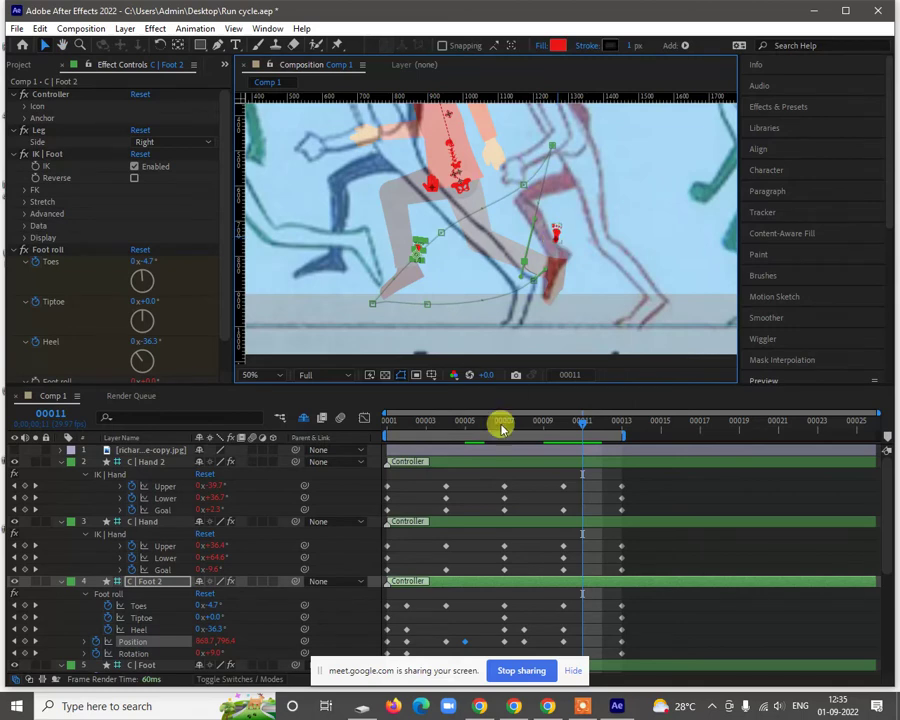
scroll(497, 552, "down", 2)
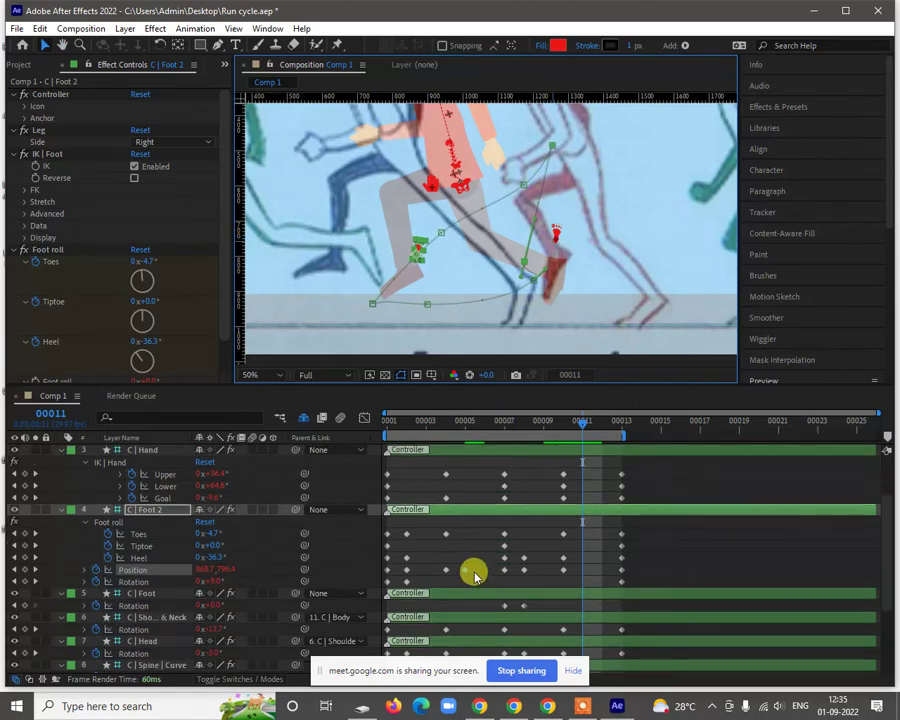
scroll(352, 500, "up", 1)
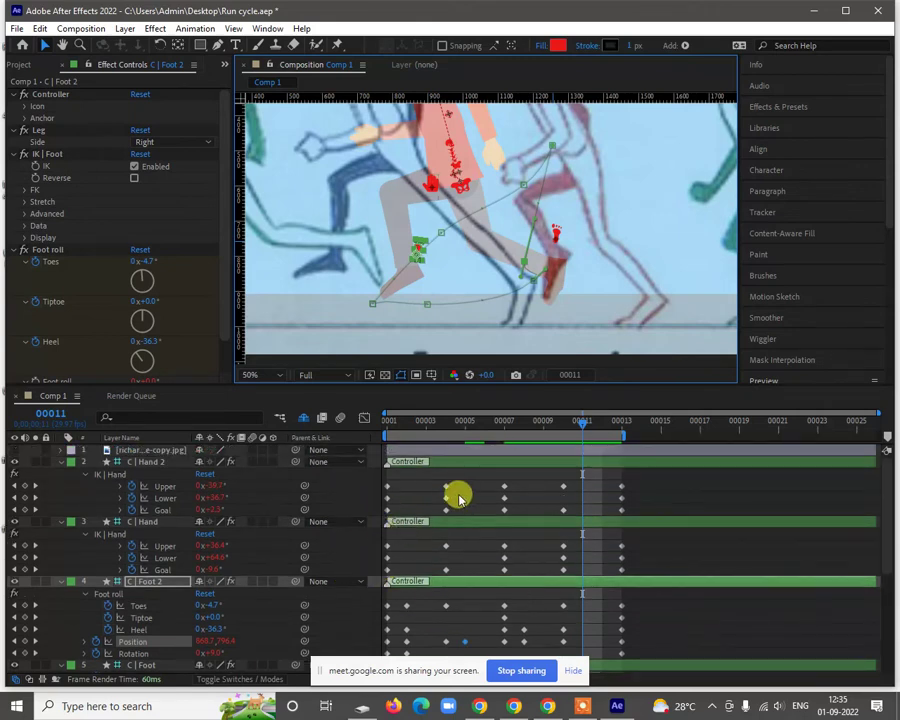
scroll(438, 535, "down", 1)
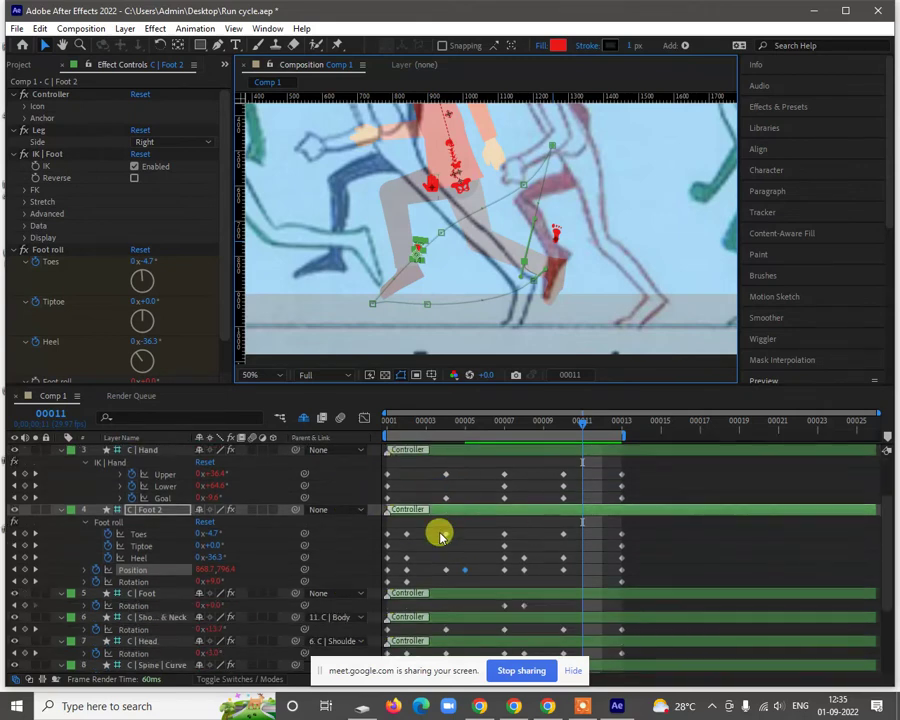
left_click(535, 595)
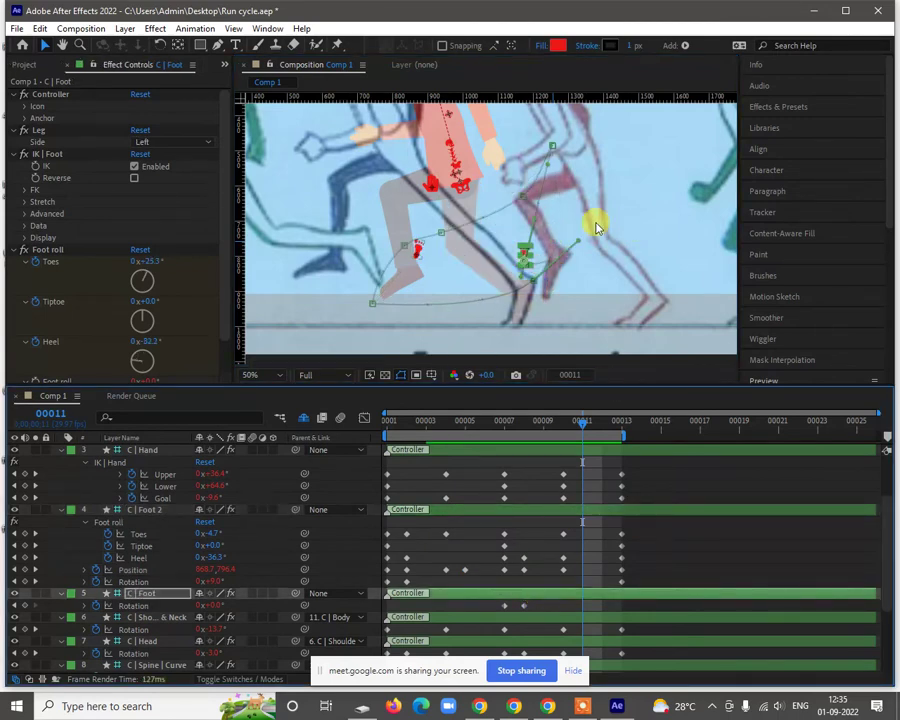
Step: Paste C | Body's frame-5 Position as a new keyframe at frame 11, then select the left foot controller
left_click(462, 190)
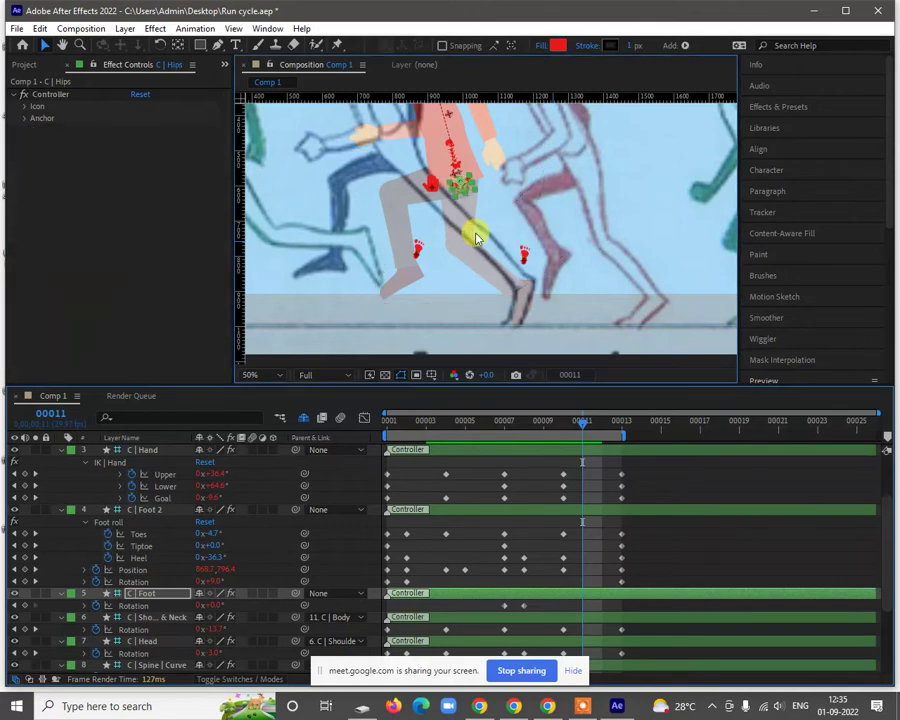
scroll(172, 622, "down", 5)
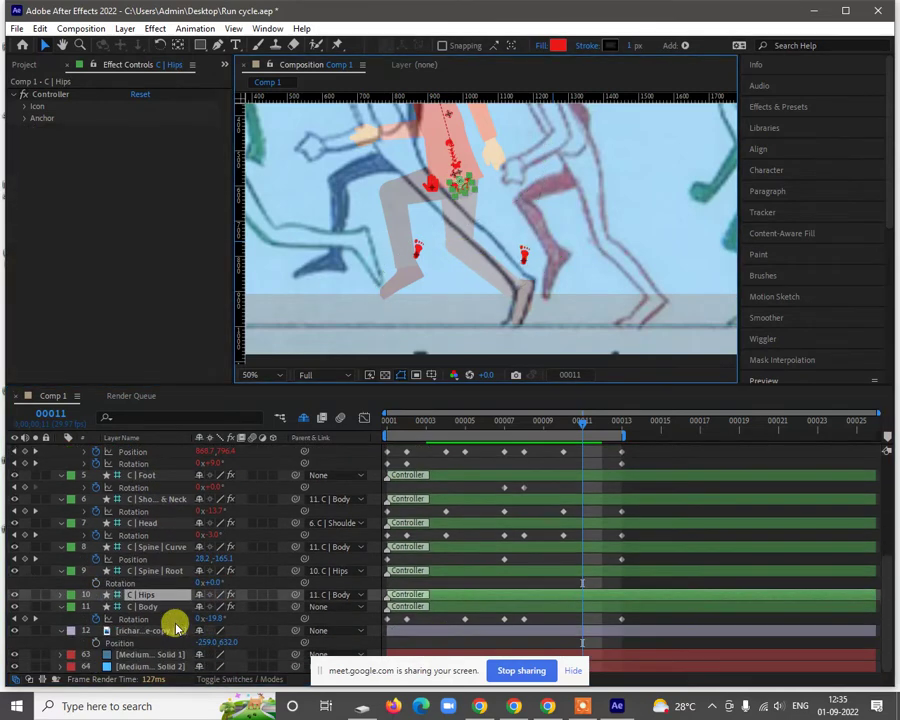
left_click(156, 606)
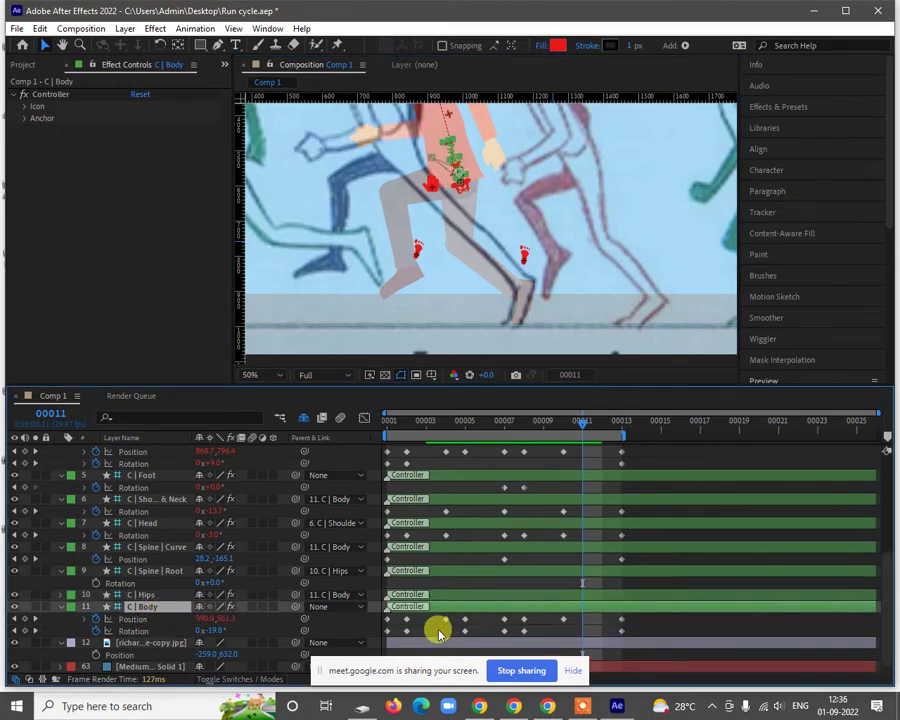
key("shift+p")
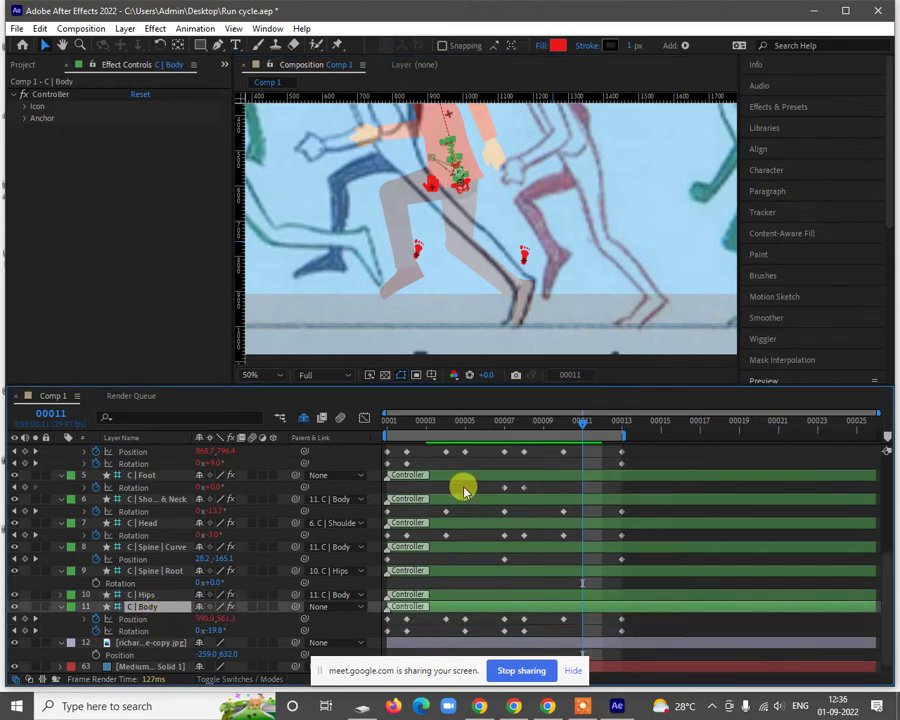
left_click(465, 620)
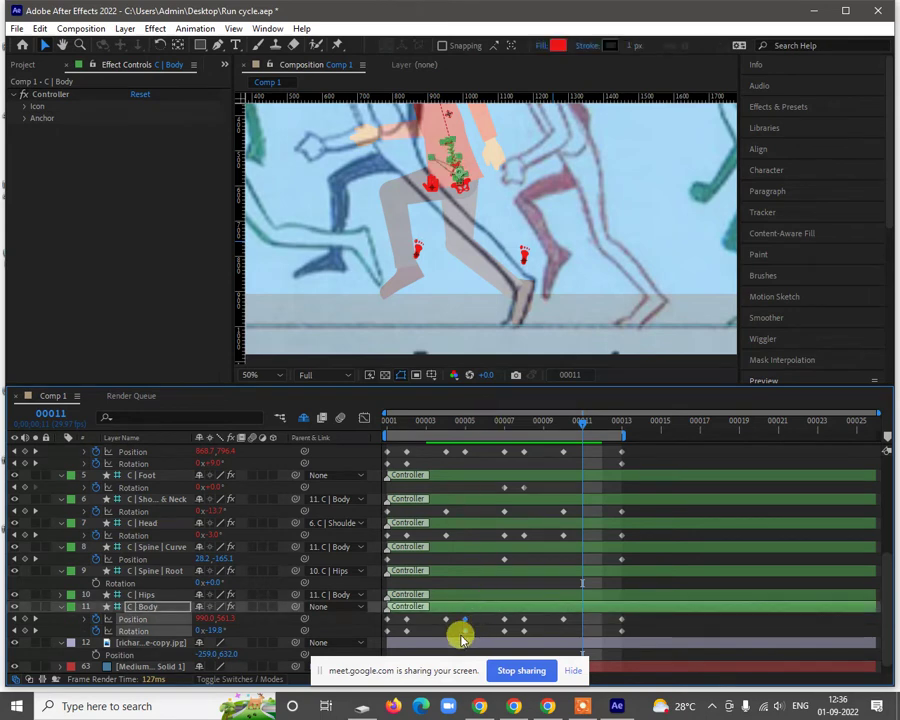
key("ctrl+v")
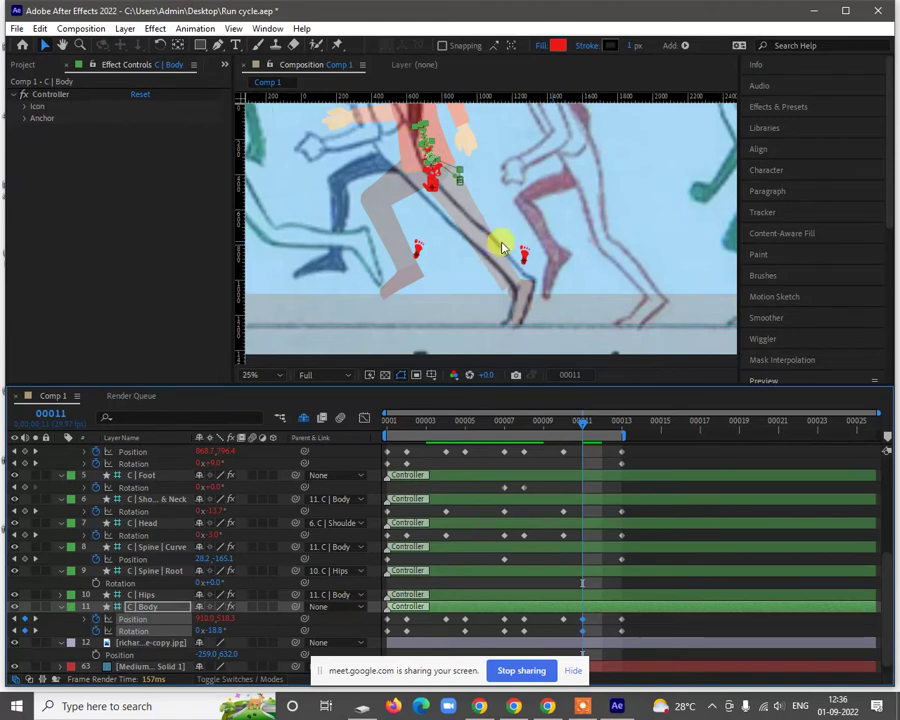
scroll(418, 265, "down", 2)
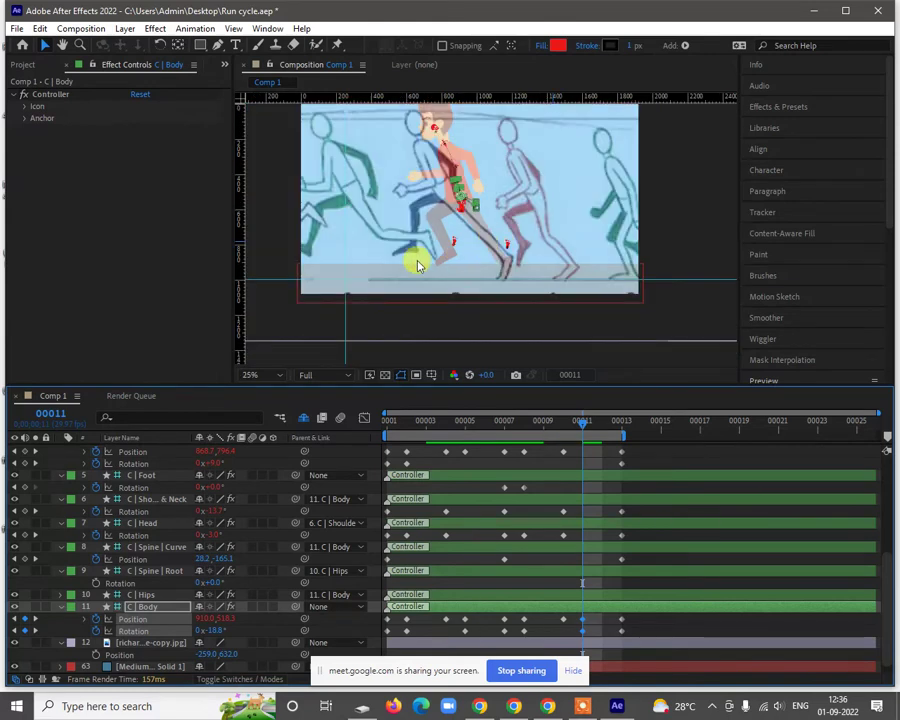
left_click(506, 245)
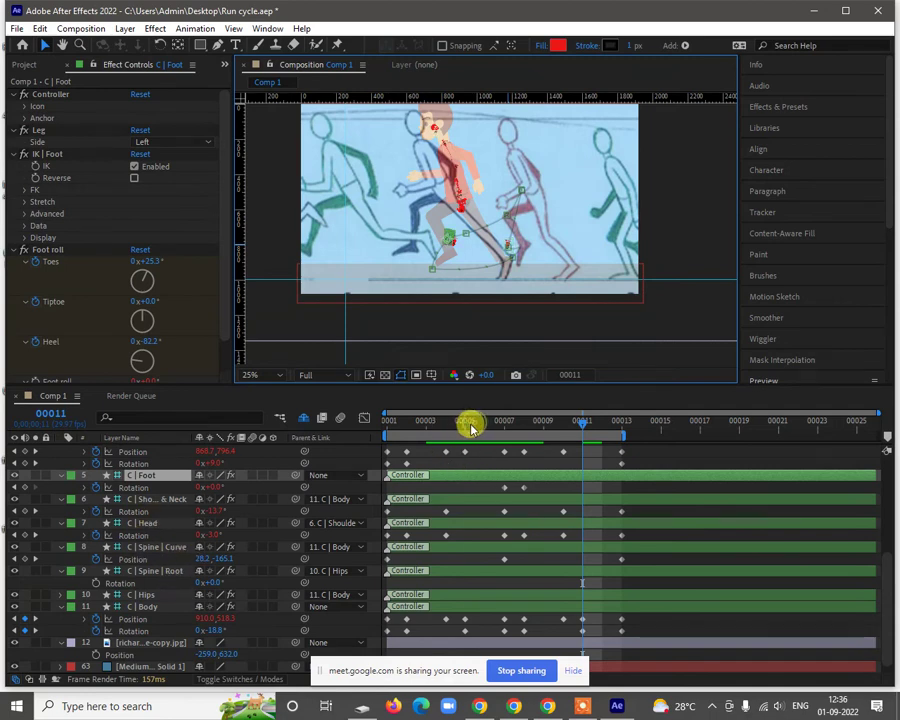
Step: Copy the left foot's frame-5 Position, then select C | Foot 2 at frame 11
left_click(469, 424)
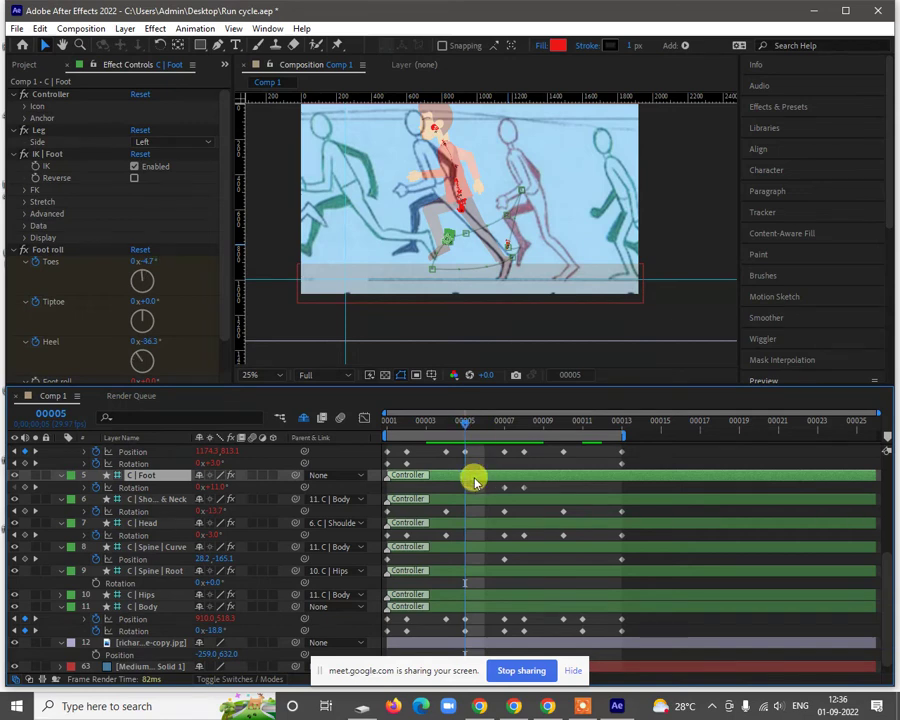
key("u")
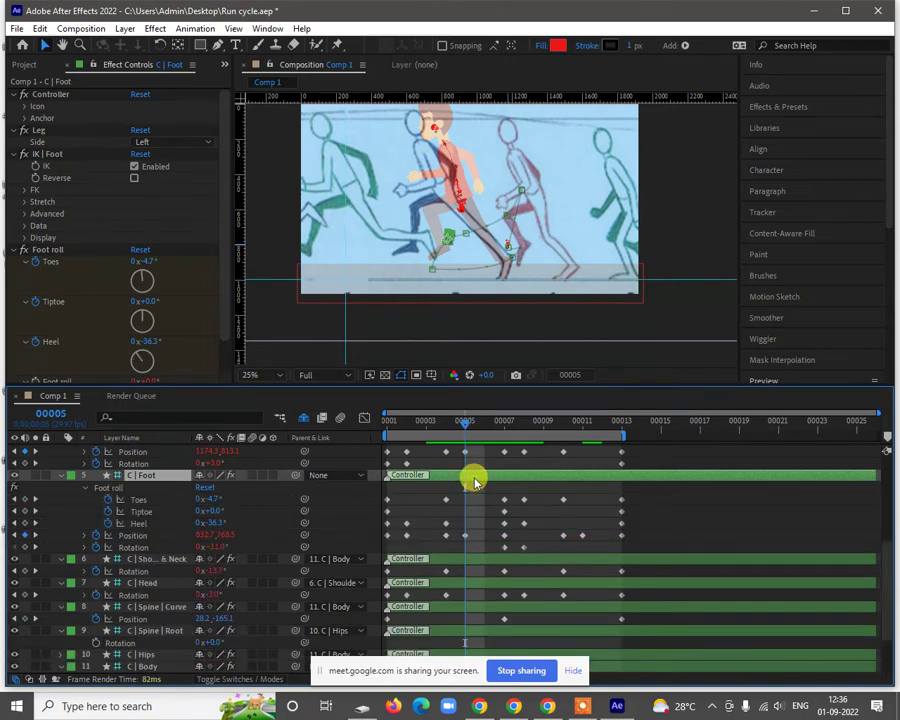
left_click(466, 537)
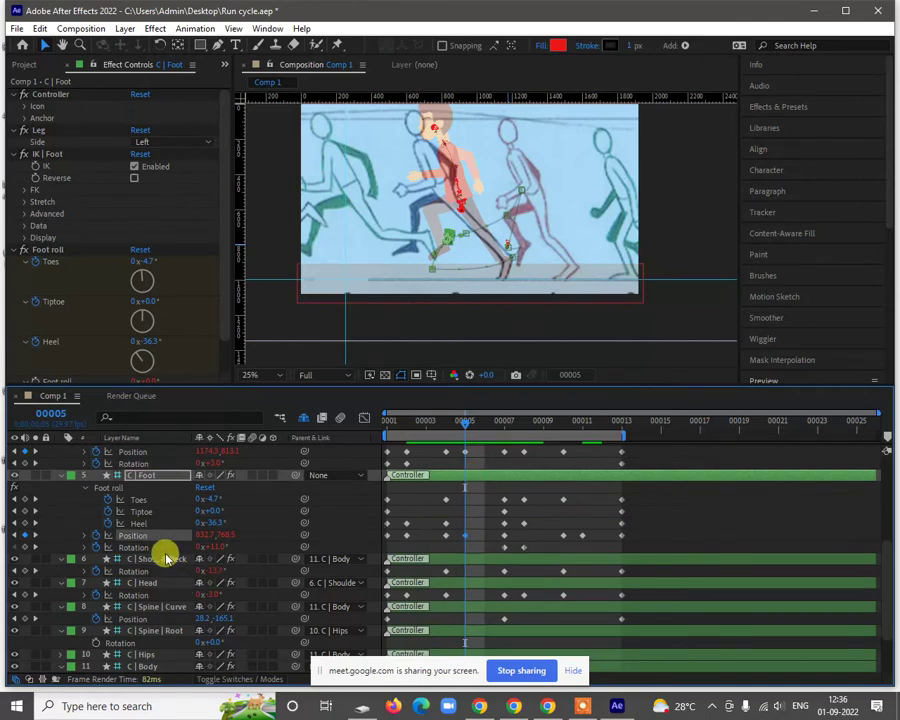
scroll(166, 558, "up", 1)
scroll(168, 548, "up", 1)
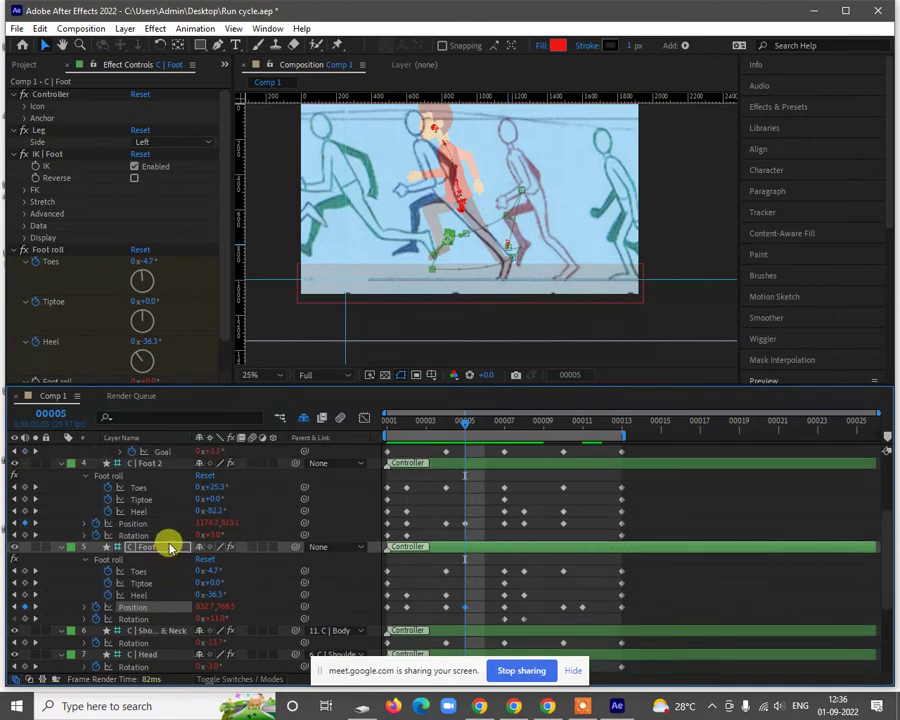
left_click(152, 462)
left_click(587, 420)
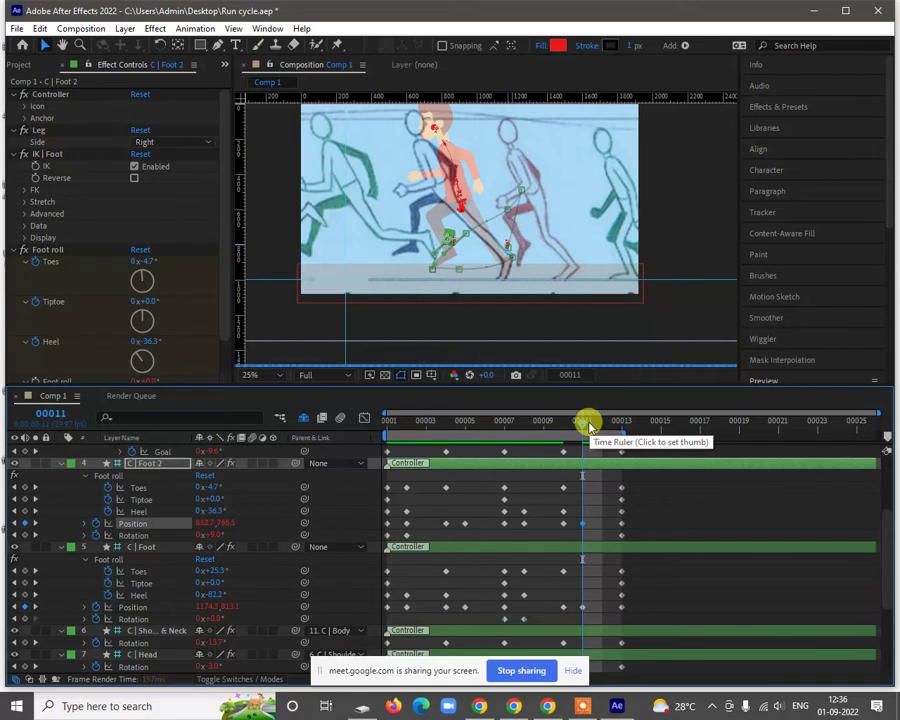
Step: Paste the copied position onto C | Foot 2 at frame 11 and bend its motion-path curve smoother
key("shift+Left")
key("shift+Left")
key("shift+Left")
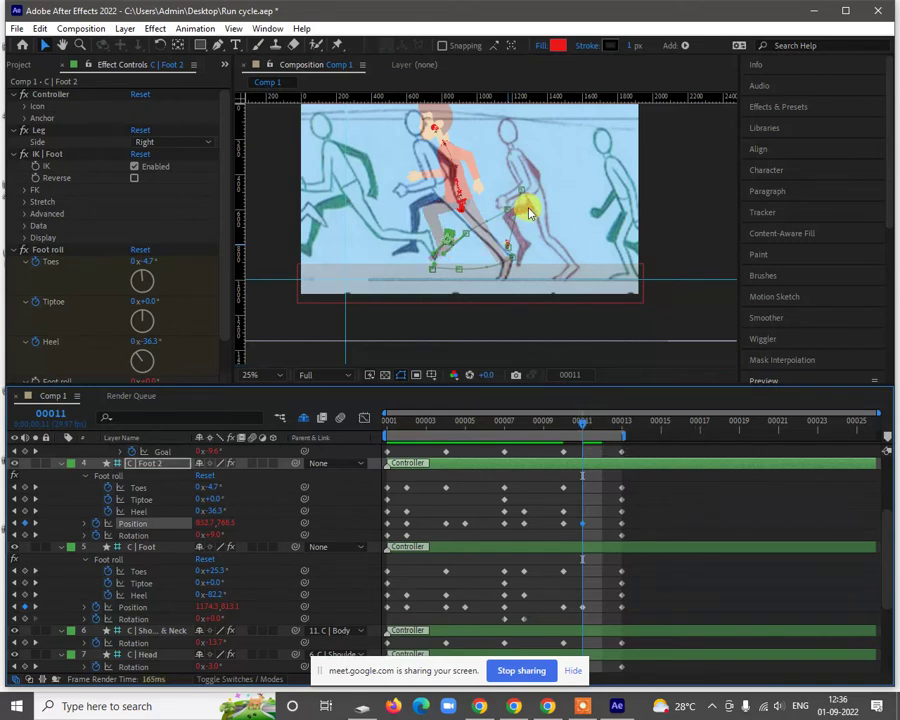
scroll(455, 263, "up", 2)
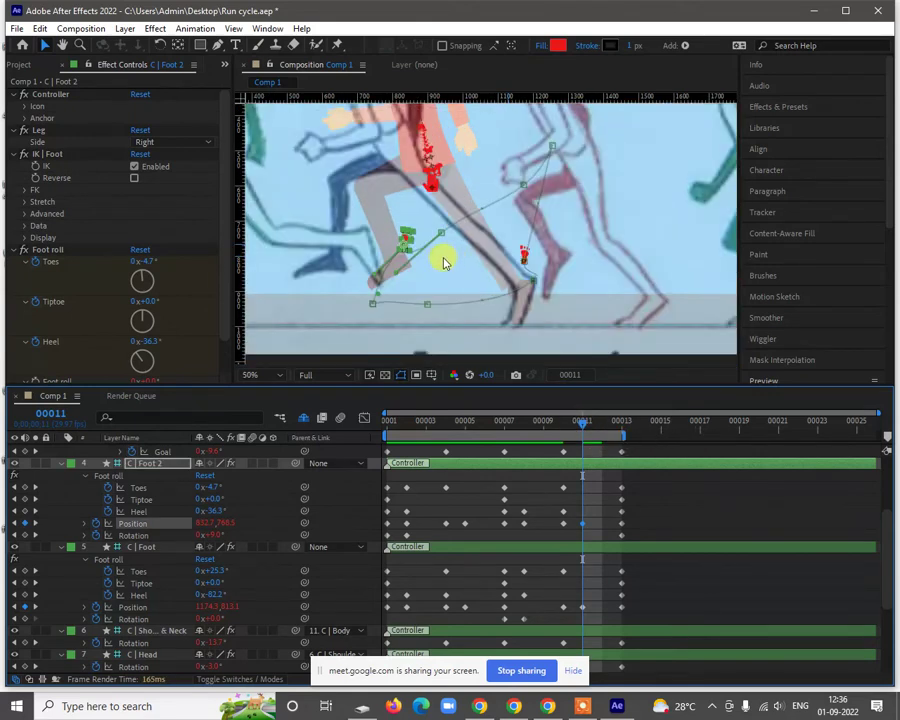
scroll(447, 254, "up", 2)
left_click_drag(390, 237, 402, 209)
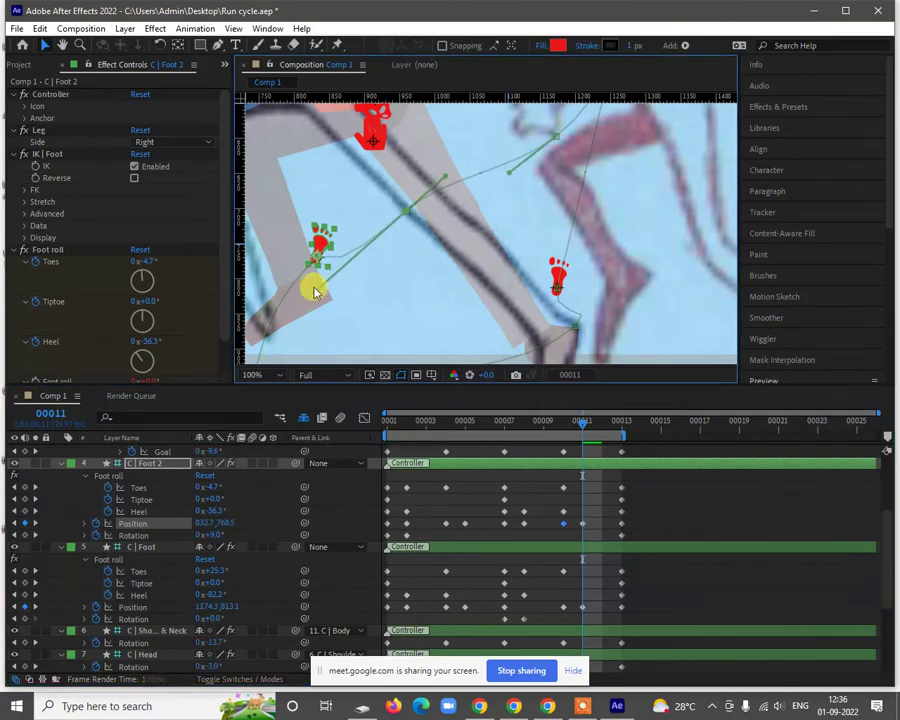
left_click_drag(315, 287, 337, 260)
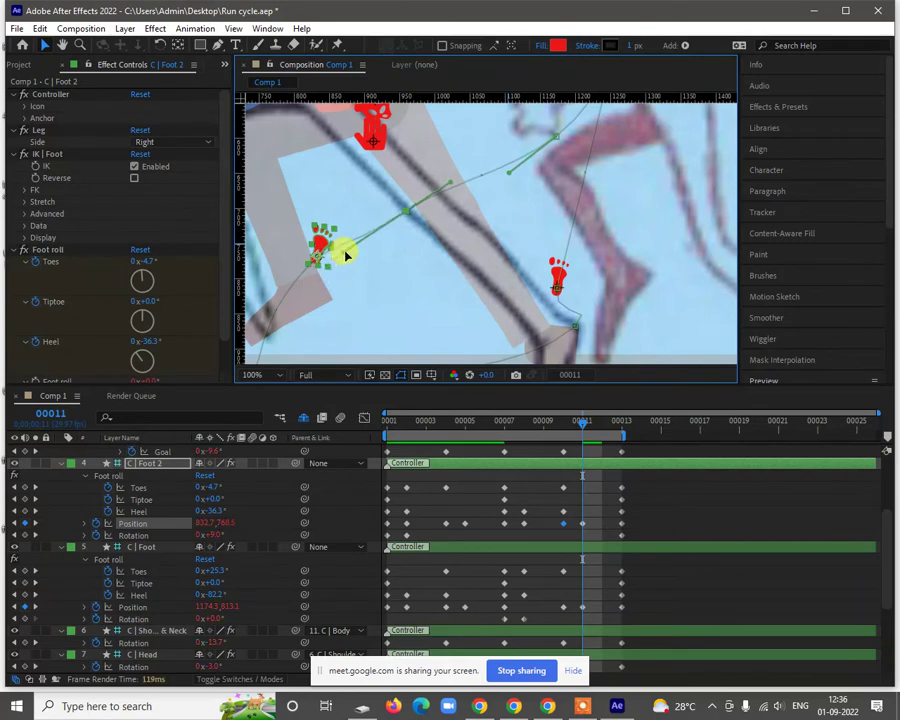
key("comma")
key("comma")
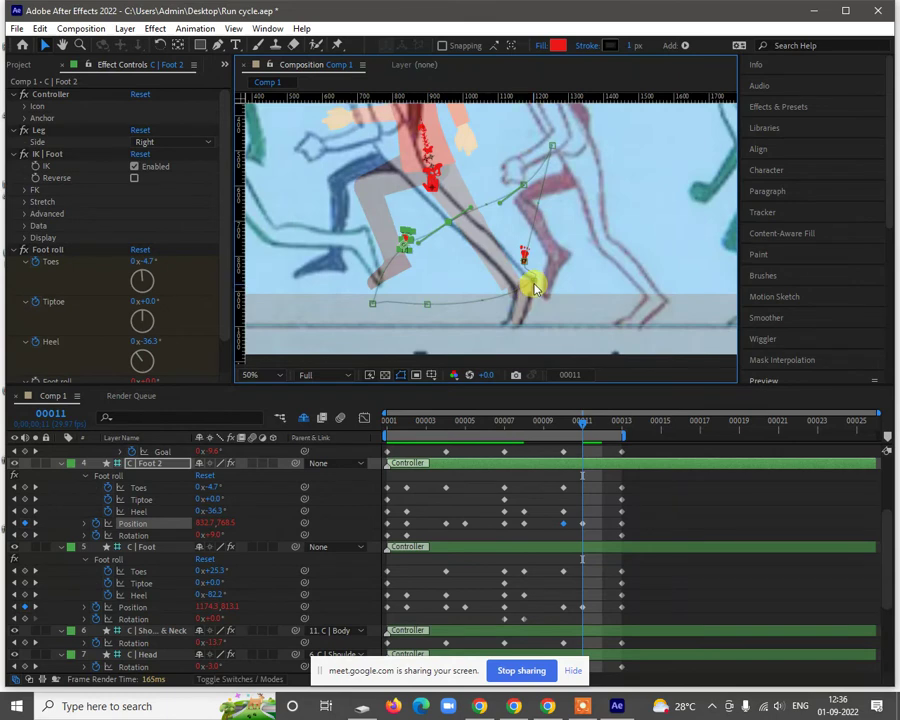
left_click(523, 257)
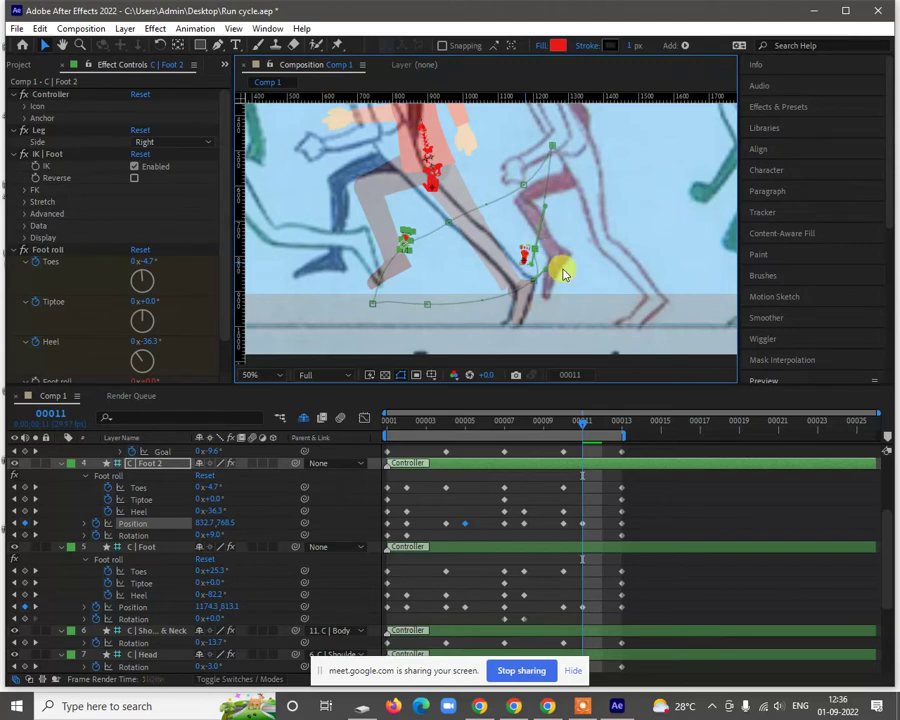
key("comma")
key("comma")
key("comma")
key("comma")
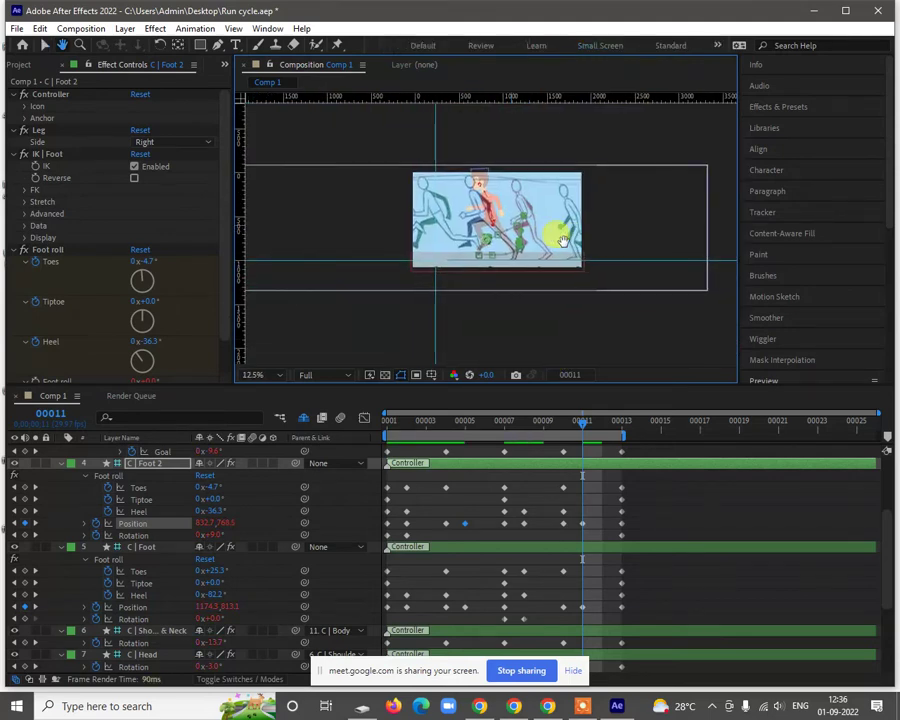
Step: Hide the reference sketch image layer and play the run cycle from frame 1
scroll(133, 640, "down", 5)
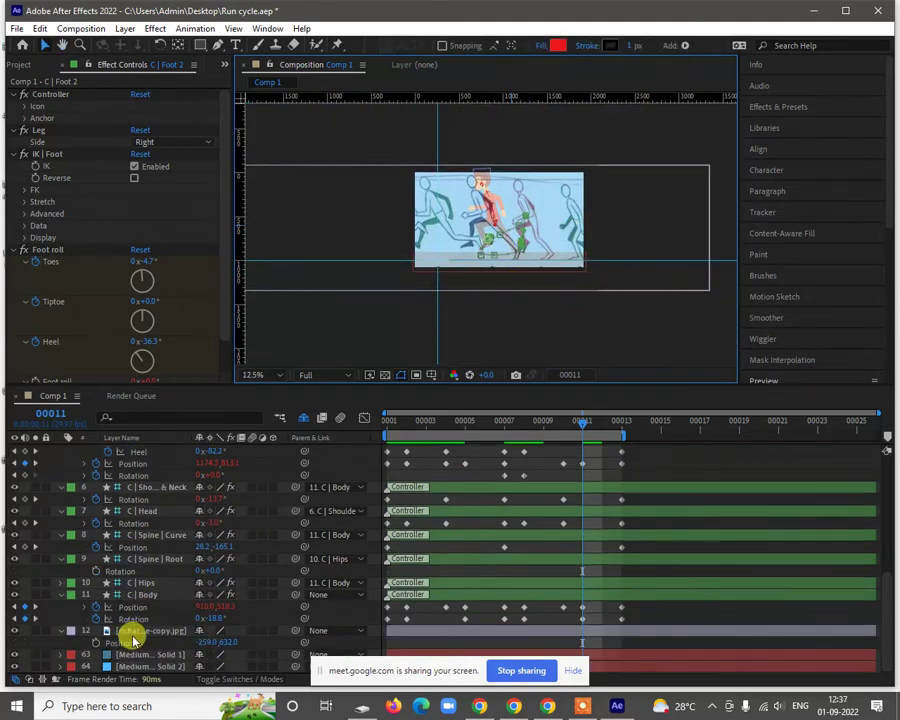
left_click(15, 632)
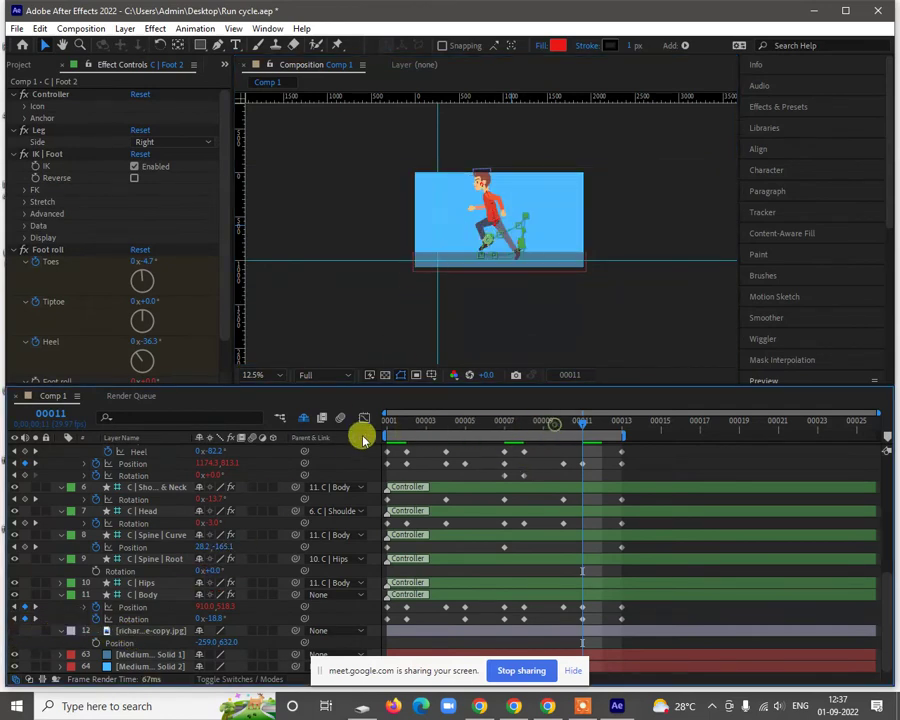
key("Page_Up")
key("Page_Up")
key("Page_Up")
key("Page_Up")
key("Page_Up")
key("Page_Up")
key("Page_Up")
key("Page_Up")
key("Page_Up")
key("Page_Up")
key("space")
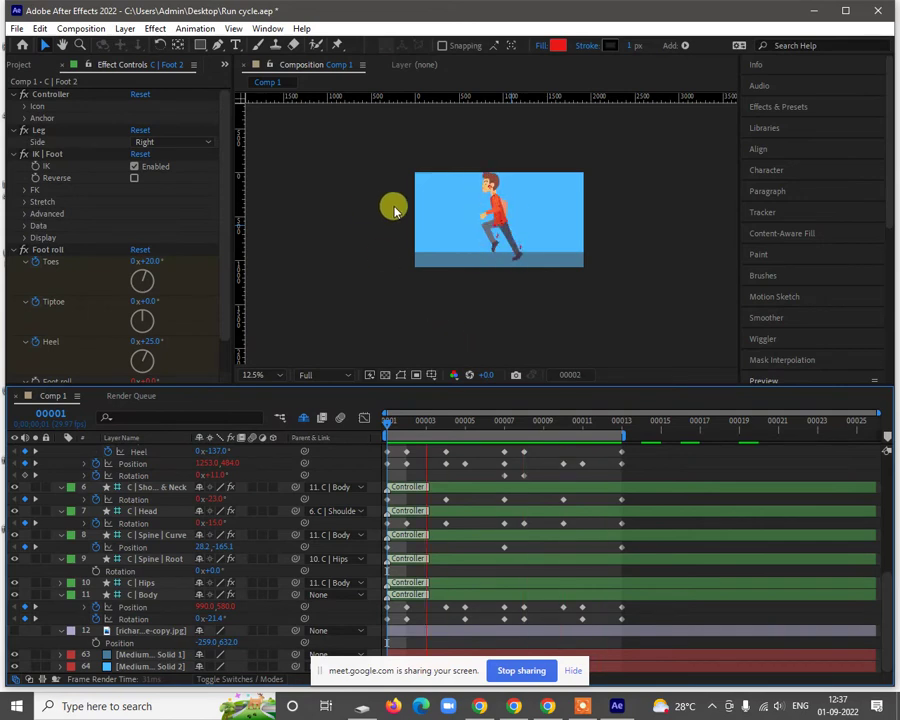
Step: Stop the preview, then play the run cycle once more and stop it
key("space")
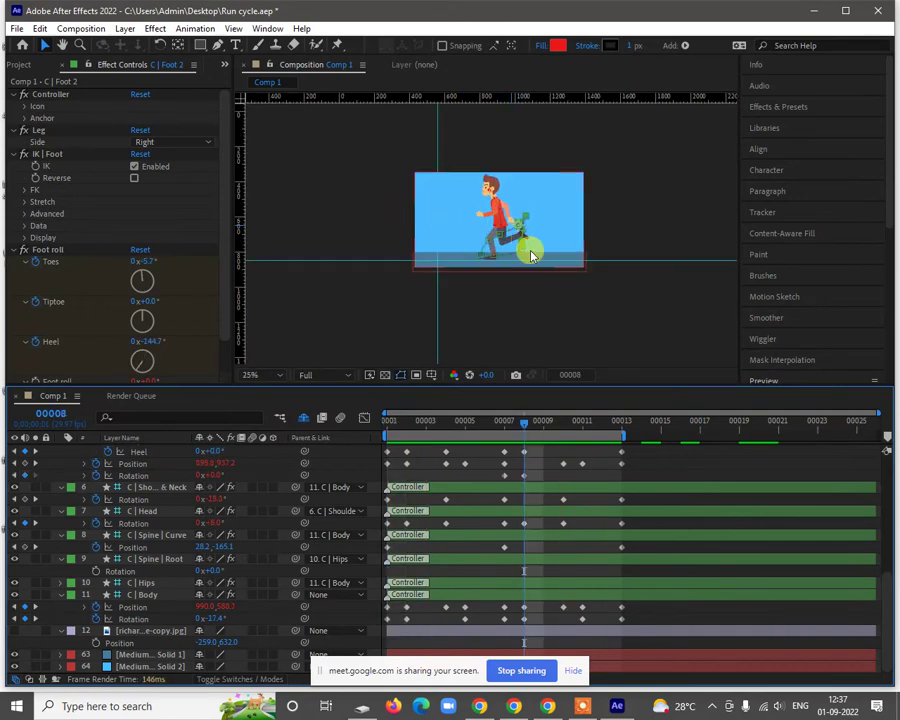
scroll(526, 250, "up", 2)
key("space")
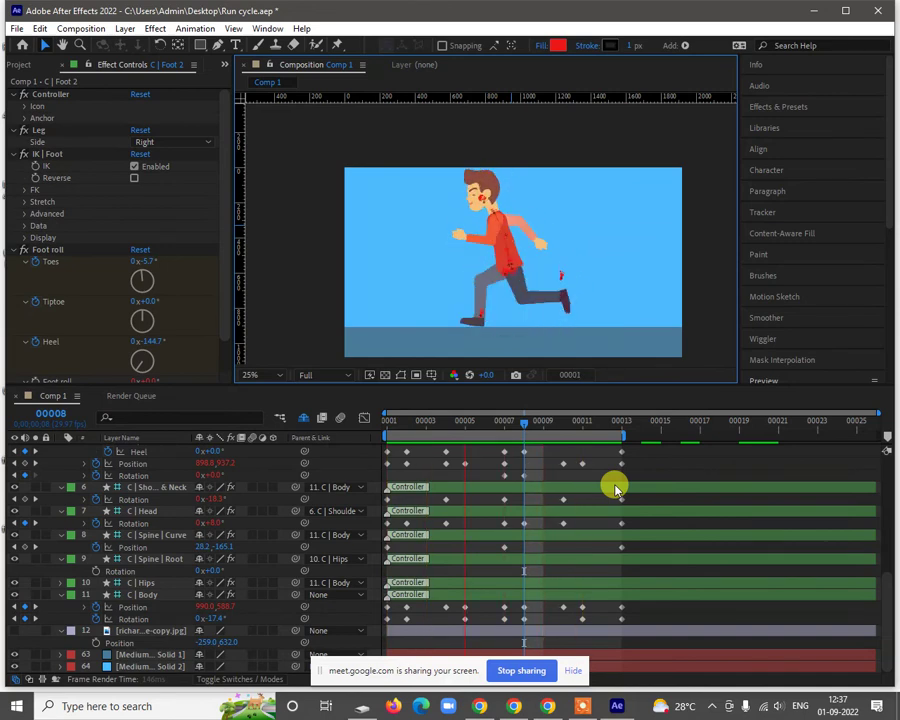
key("space")
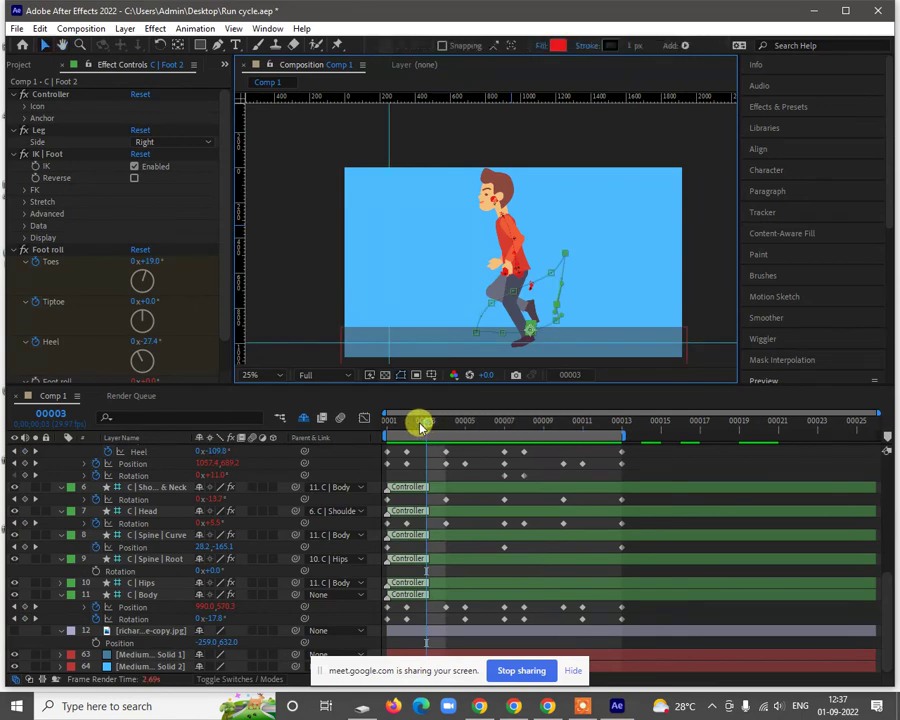
Step: Scrub to frames 5 and 7, then make the Timeline panel taller
left_click_drag(420, 427, 465, 433)
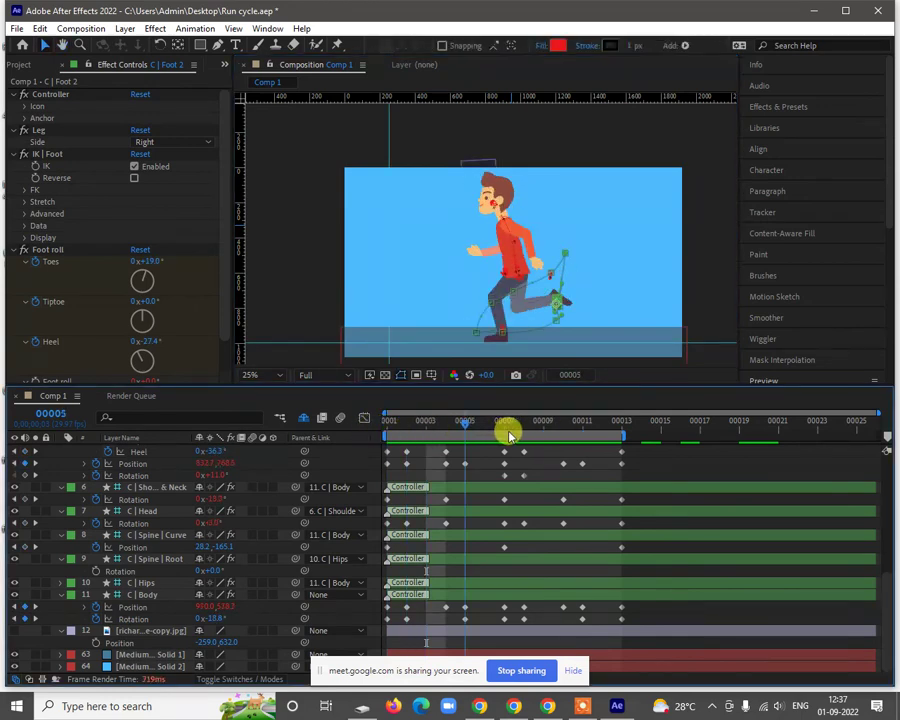
left_click(506, 428)
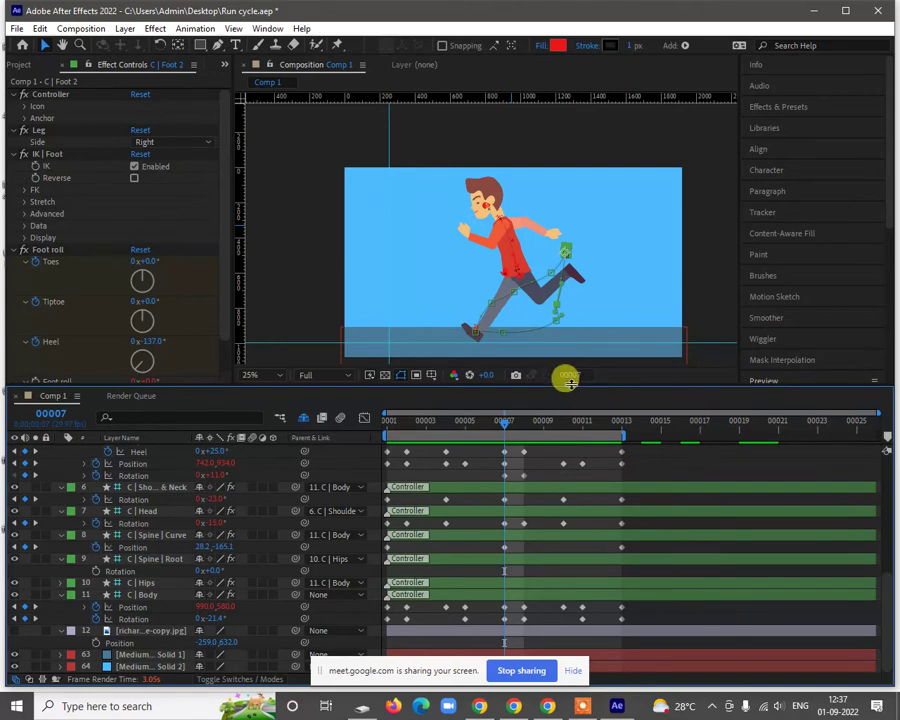
left_click_drag(568, 380, 562, 304)
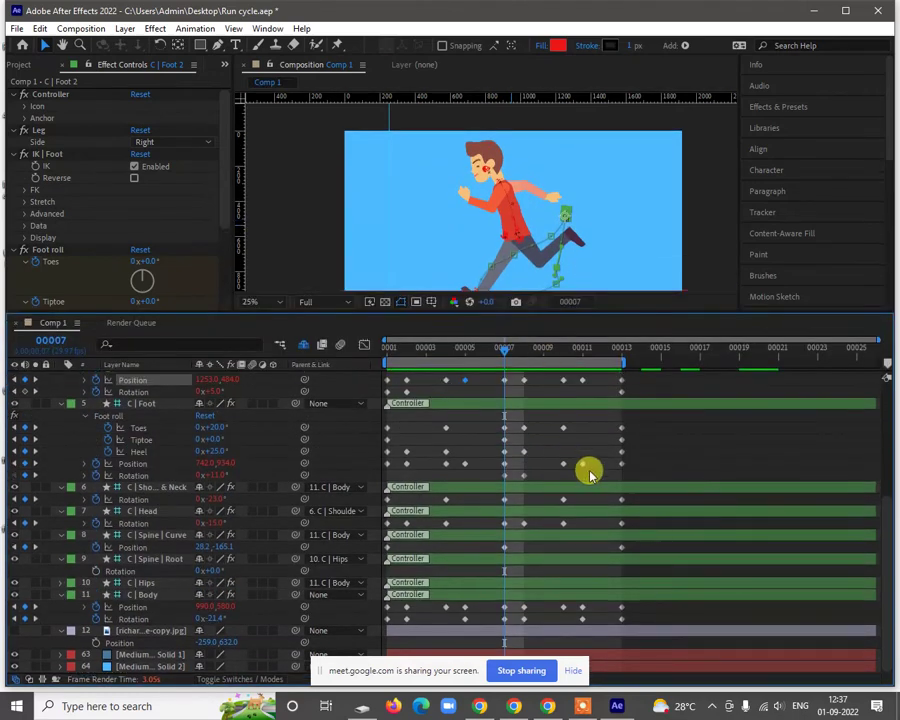
Step: Select all run-cycle keyframes, extend the work area to the comp end, and stretch the keys to frame 25
scroll(590, 474, "up", 3)
scroll(590, 474, "up", 2)
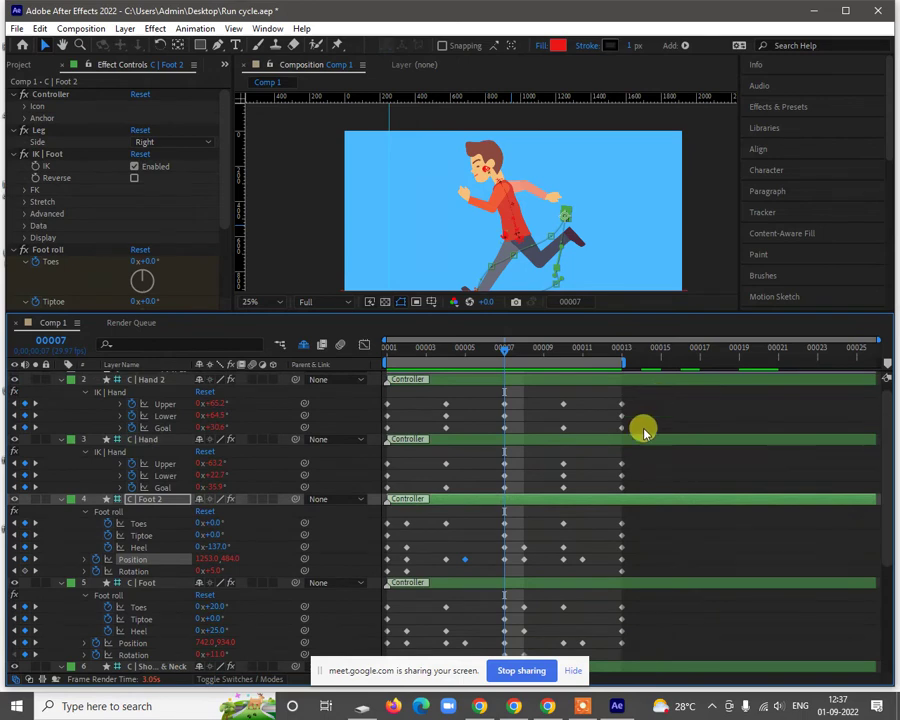
scroll(650, 425, "up", 1)
left_click_drag(674, 405, 522, 693)
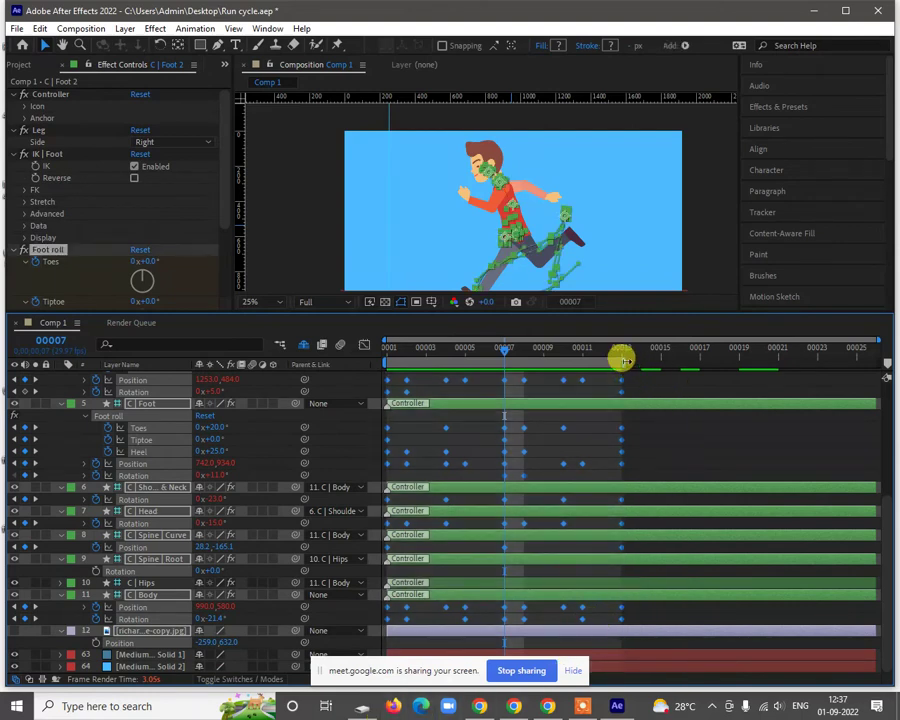
left_click_drag(640, 361, 876, 358)
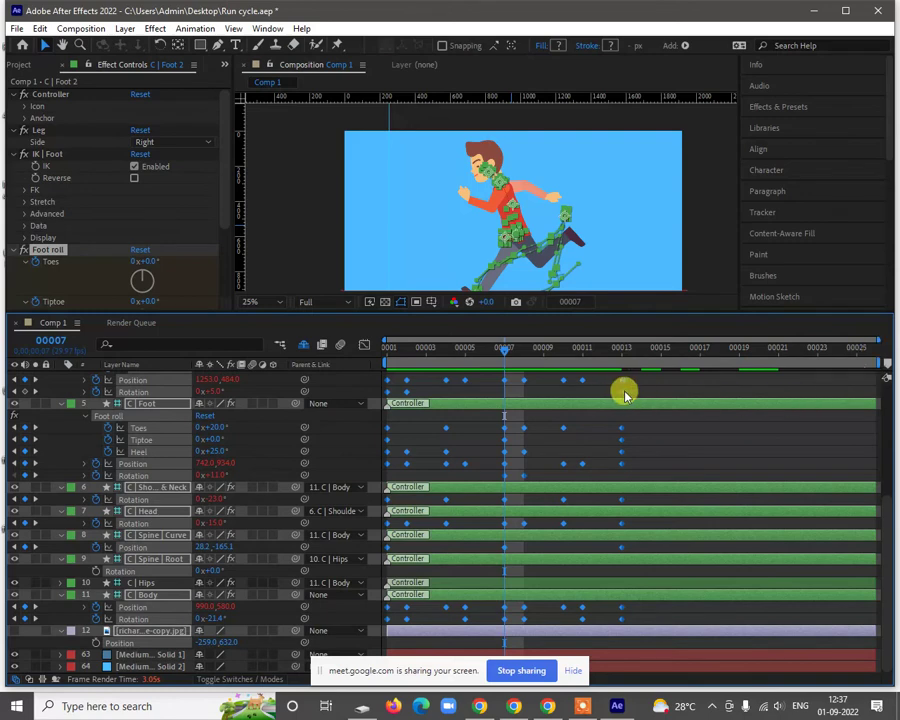
left_click_drag(622, 392, 860, 390)
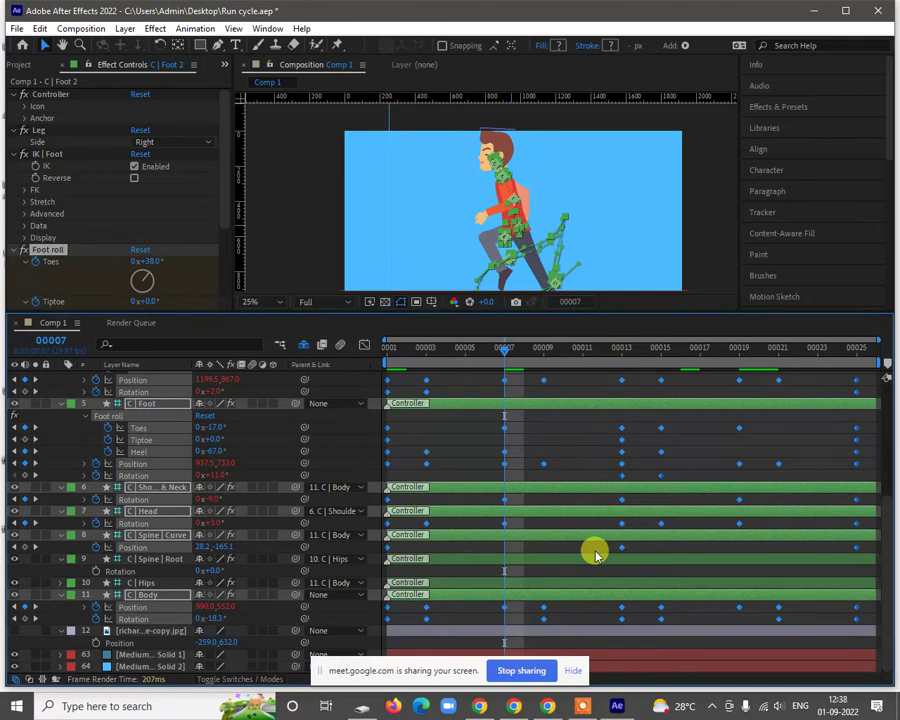
Step: Return to frame 1 and deselect the character's controller layers
scroll(595, 553, "up", 6)
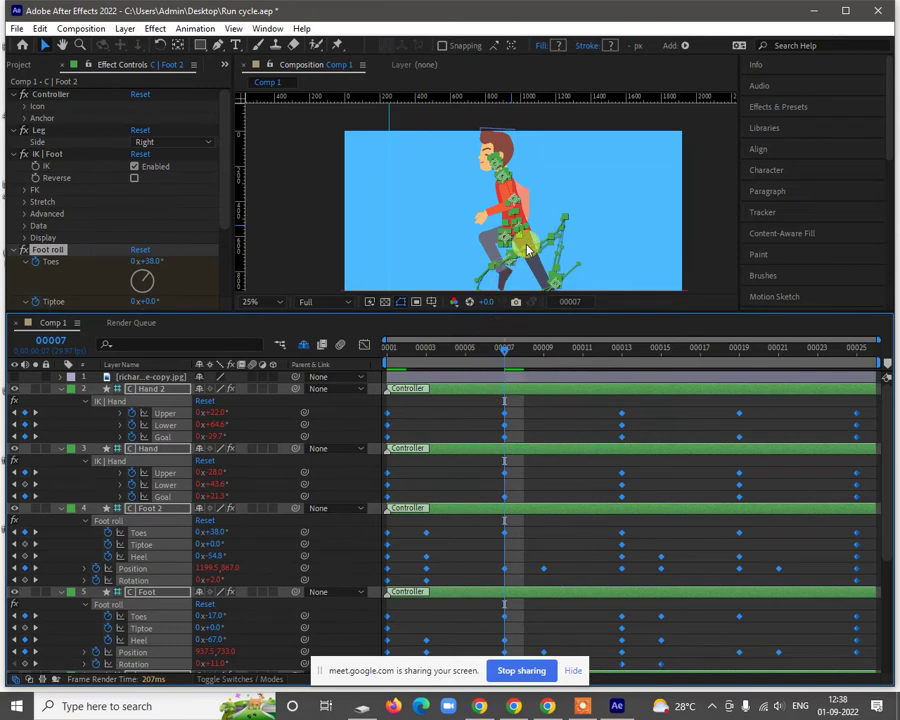
left_click_drag(492, 356, 320, 354)
left_click(665, 197)
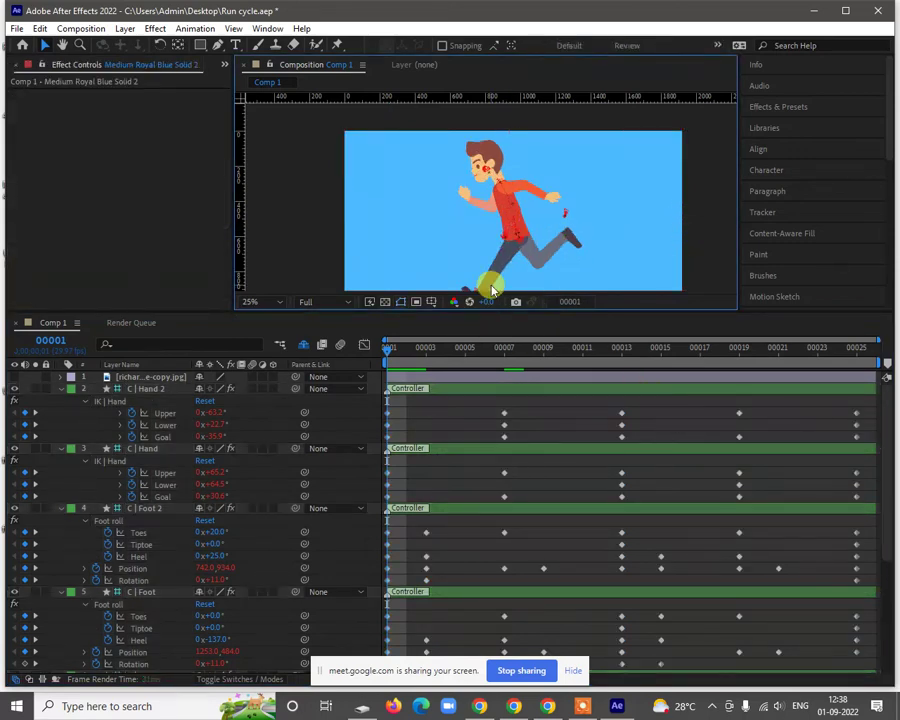
Step: Play a preview of the stretched run cycle and stop it
key("space")
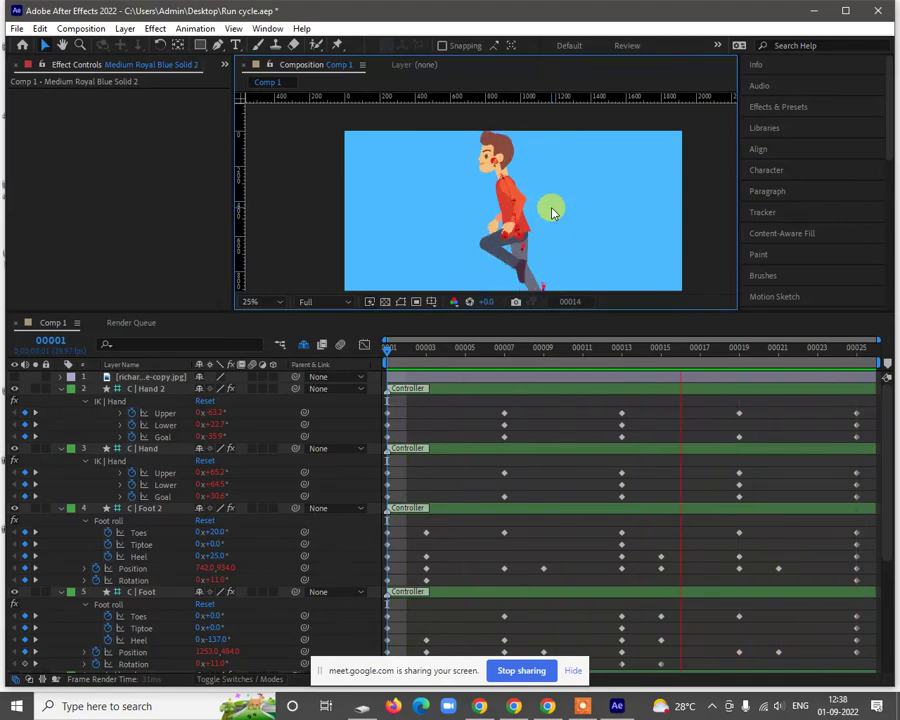
scroll(551, 212, "down", 1)
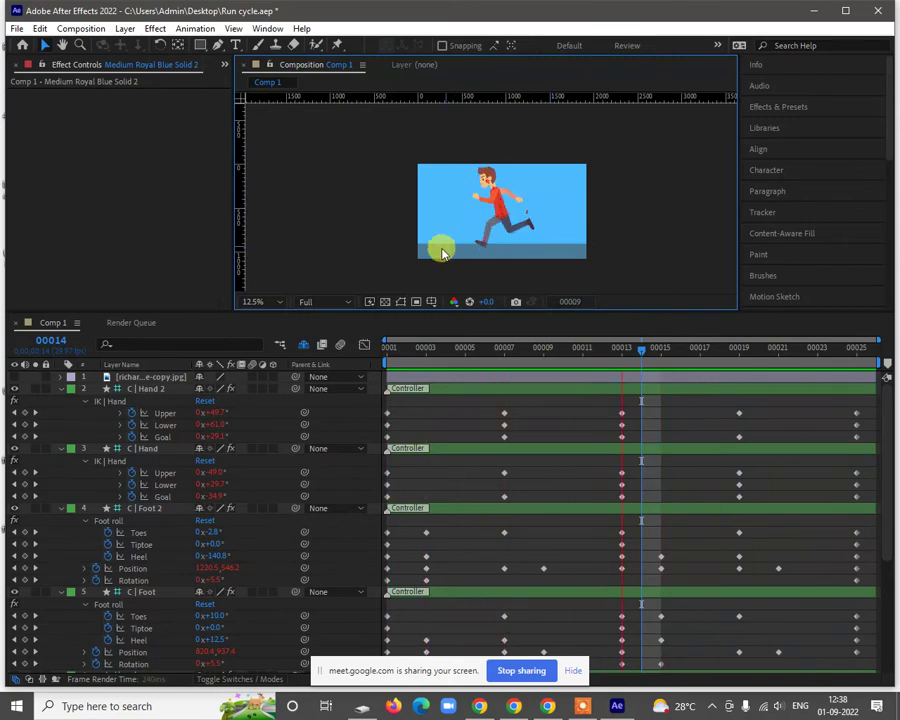
key("space")
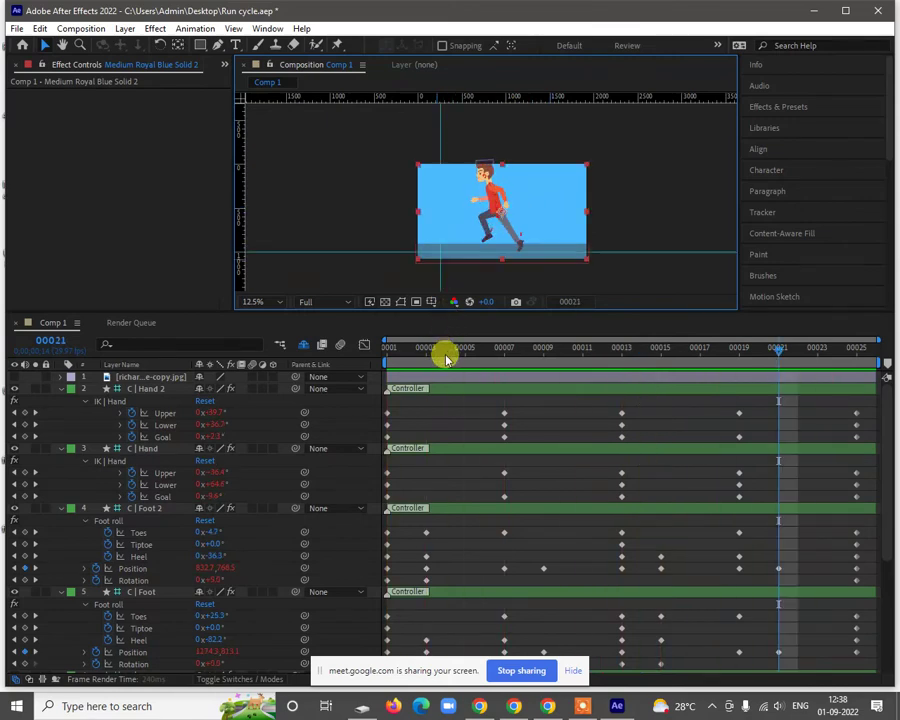
Step: Go to frame 3 and select the C | Head controller layer
left_click(430, 366)
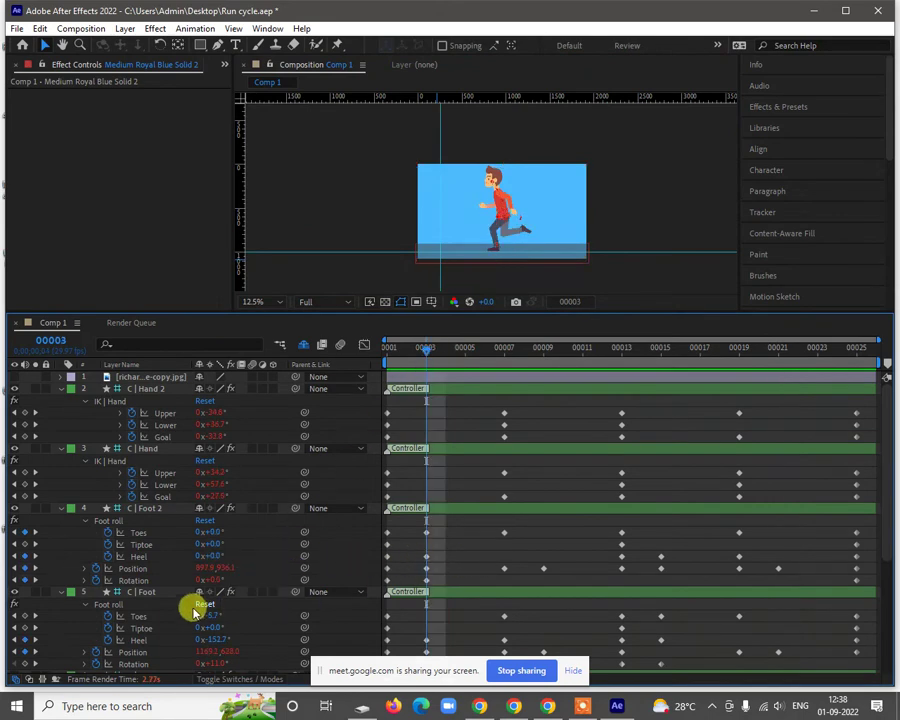
scroll(167, 591, "down", 5)
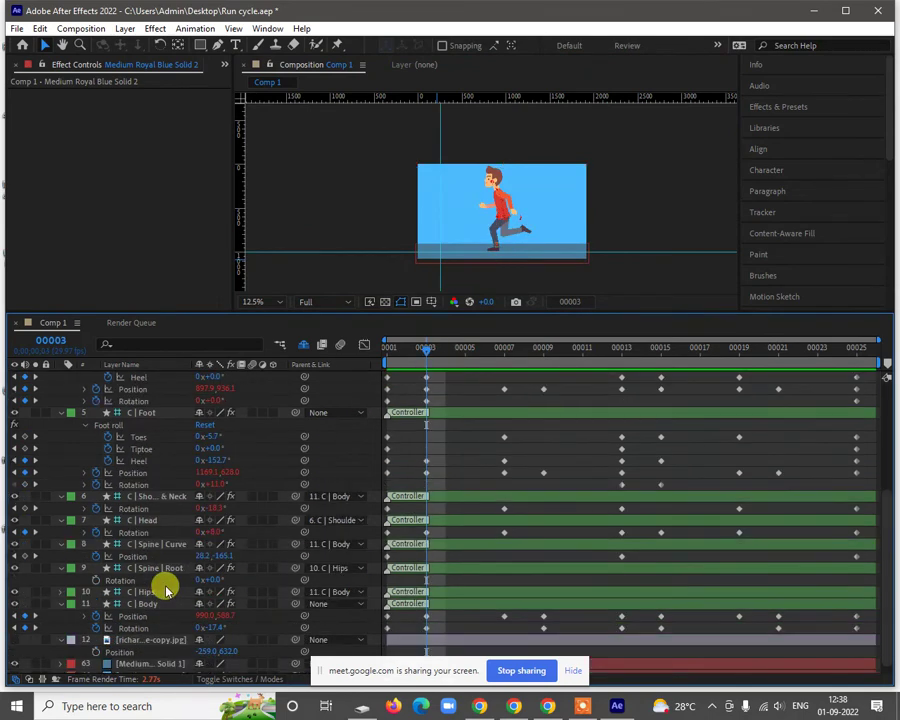
left_click(150, 519)
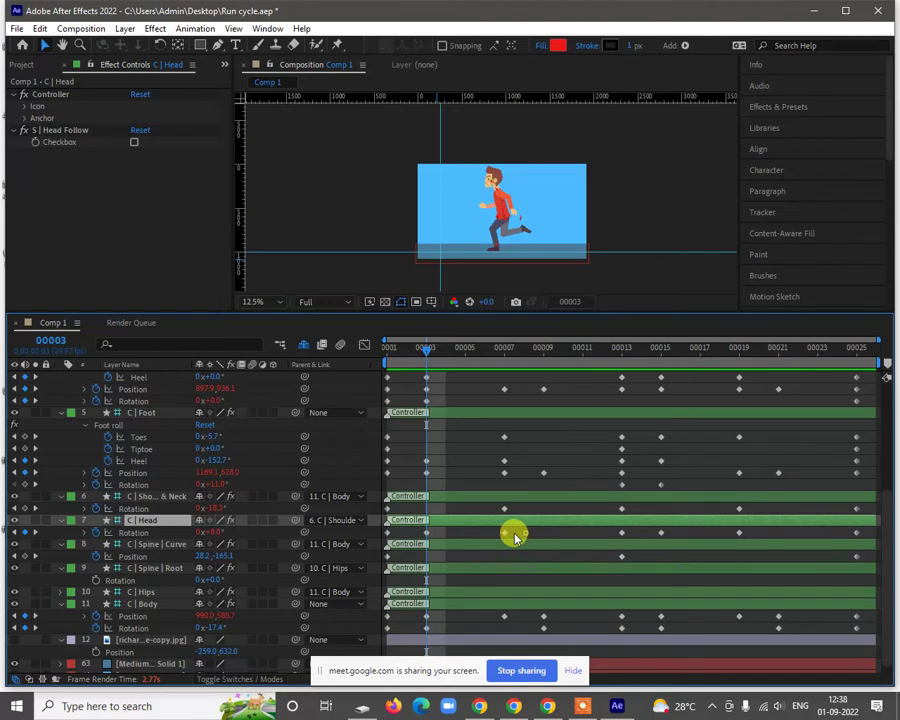
Step: Delete the C | Head Rotation keyframes at frames 7 and 19
left_click_drag(524, 530, 415, 540)
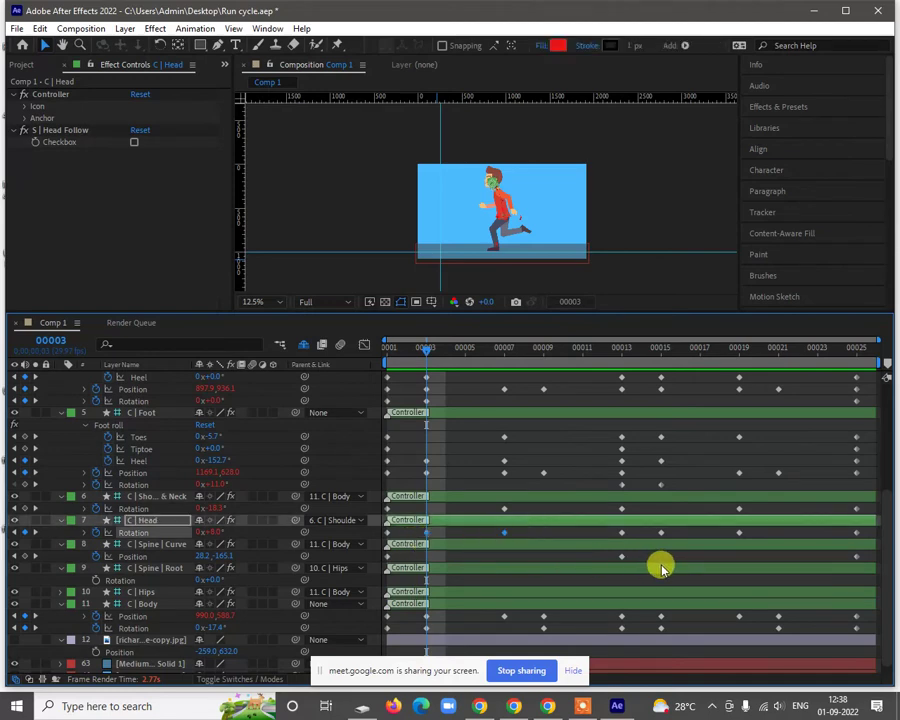
key("Delete")
left_click_drag(759, 535, 652, 532)
key("Delete")
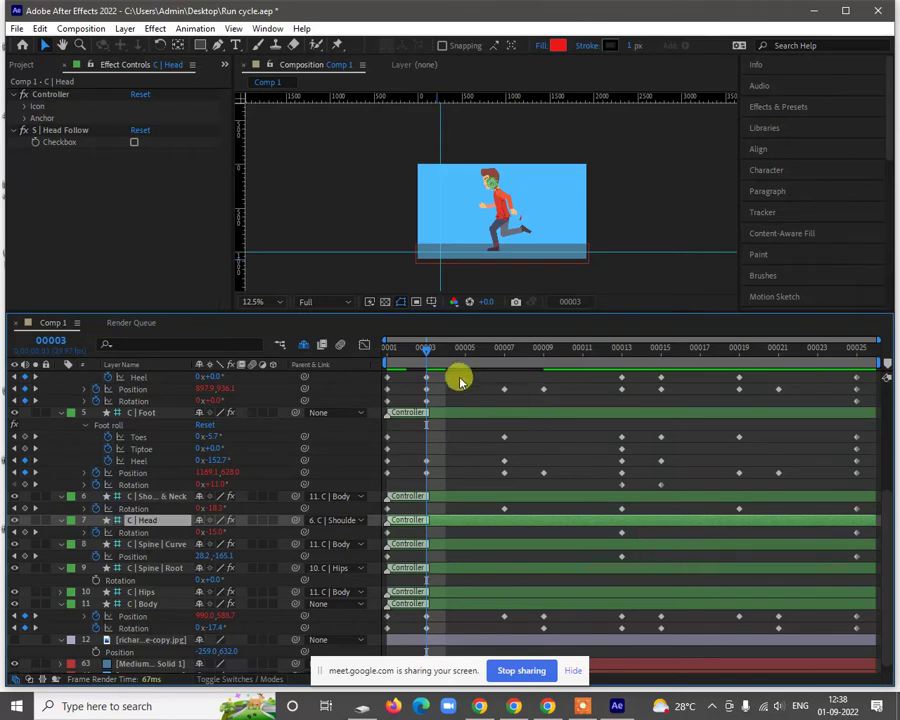
Step: Set a new head Rotation keyframe at frame 5
left_click_drag(448, 363, 456, 365)
scroll(480, 212, "up", 1)
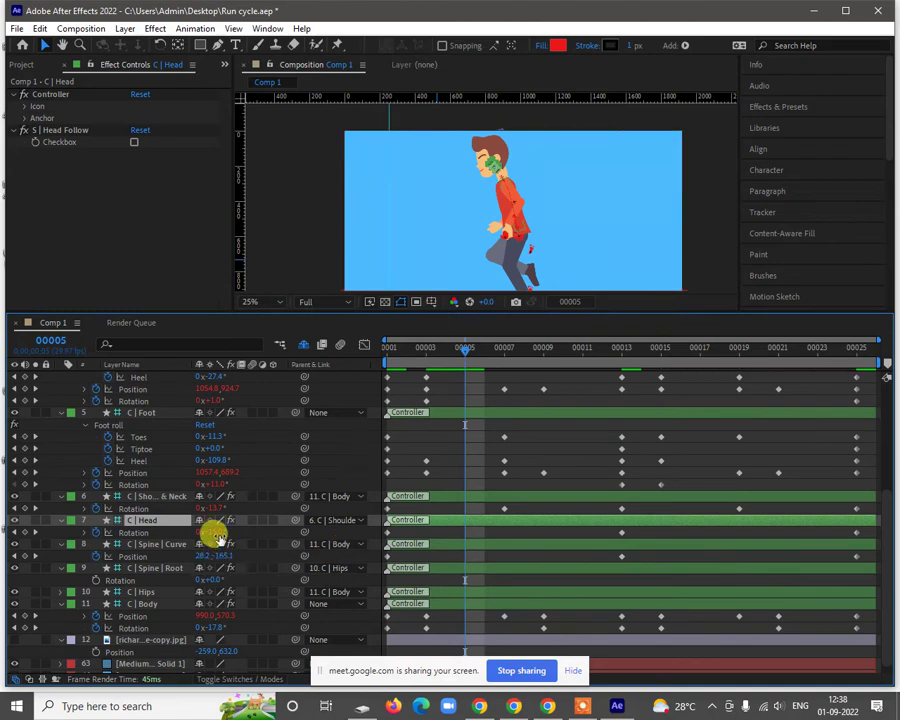
left_click_drag(215, 535, 220, 530)
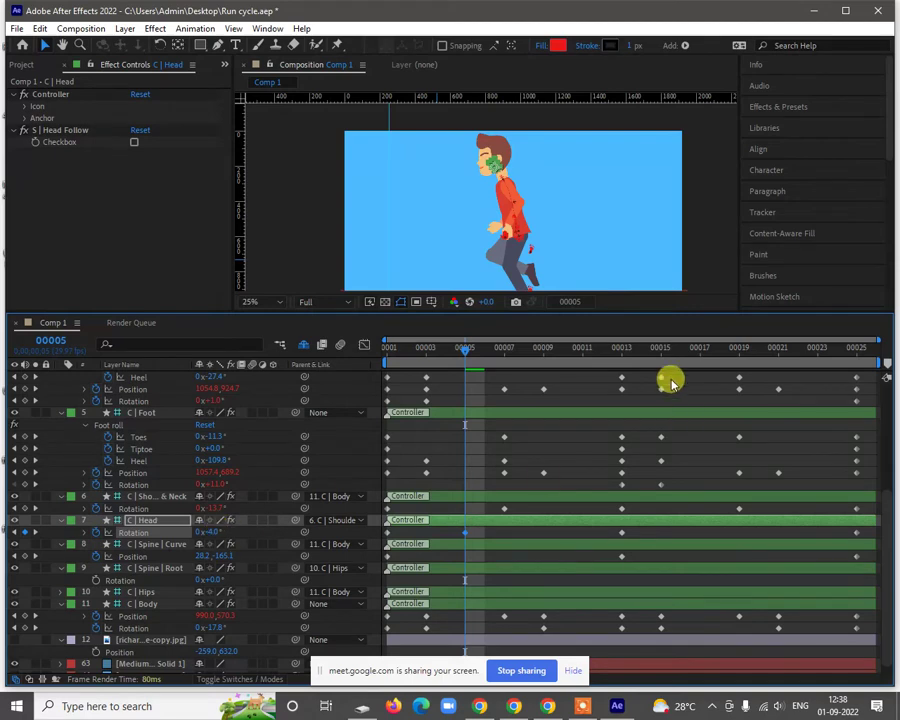
Step: Reuse the frame-11 head rotation (-17.2°) as a new keyframe at frame 22
left_click_drag(567, 355, 576, 355)
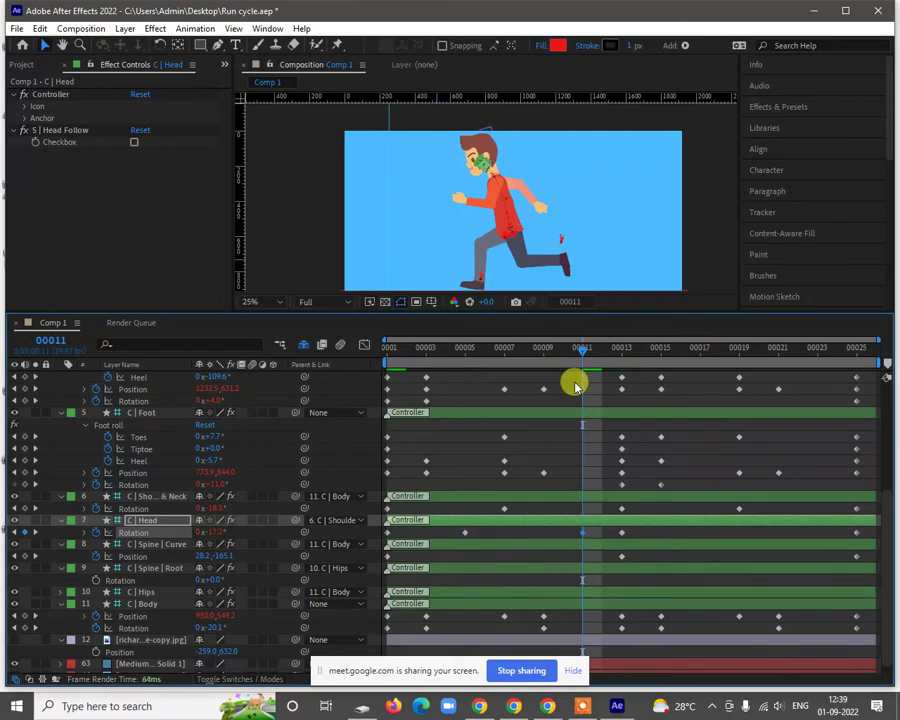
left_click_drag(601, 352, 660, 375)
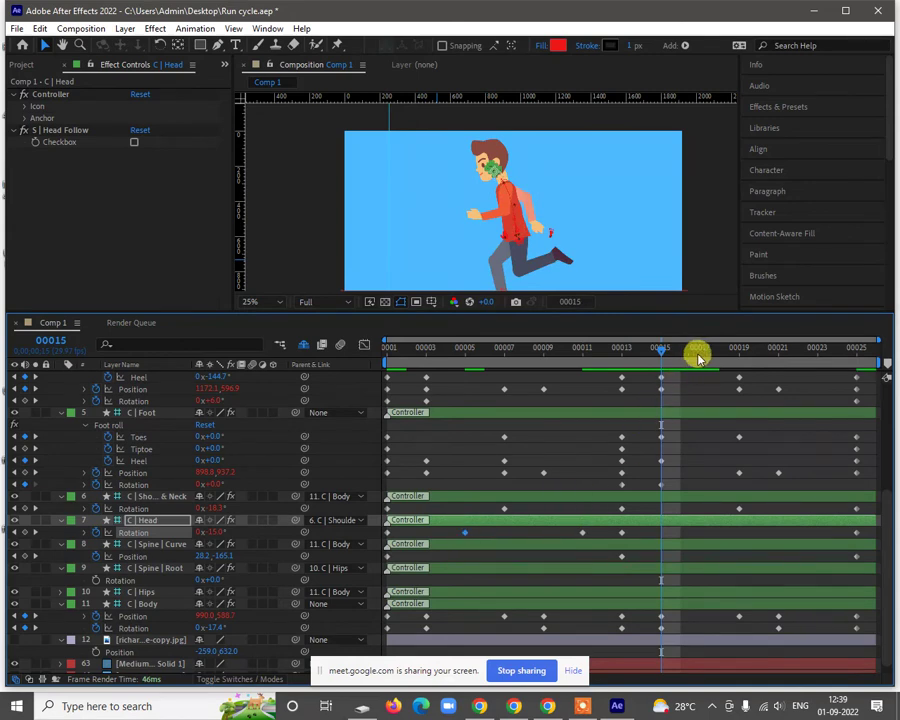
left_click_drag(694, 354, 718, 354)
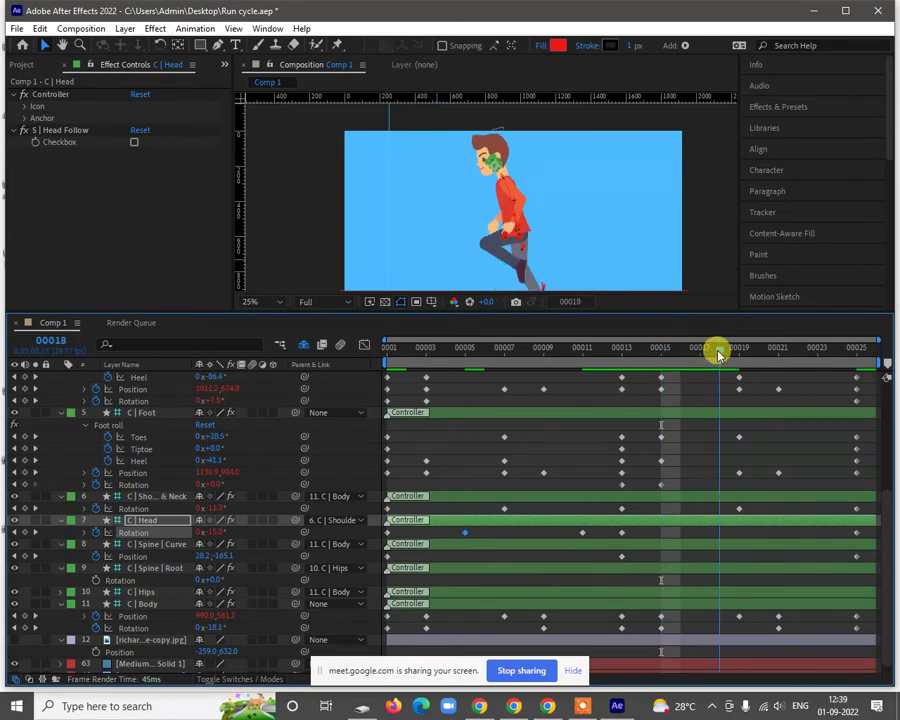
left_click(700, 533)
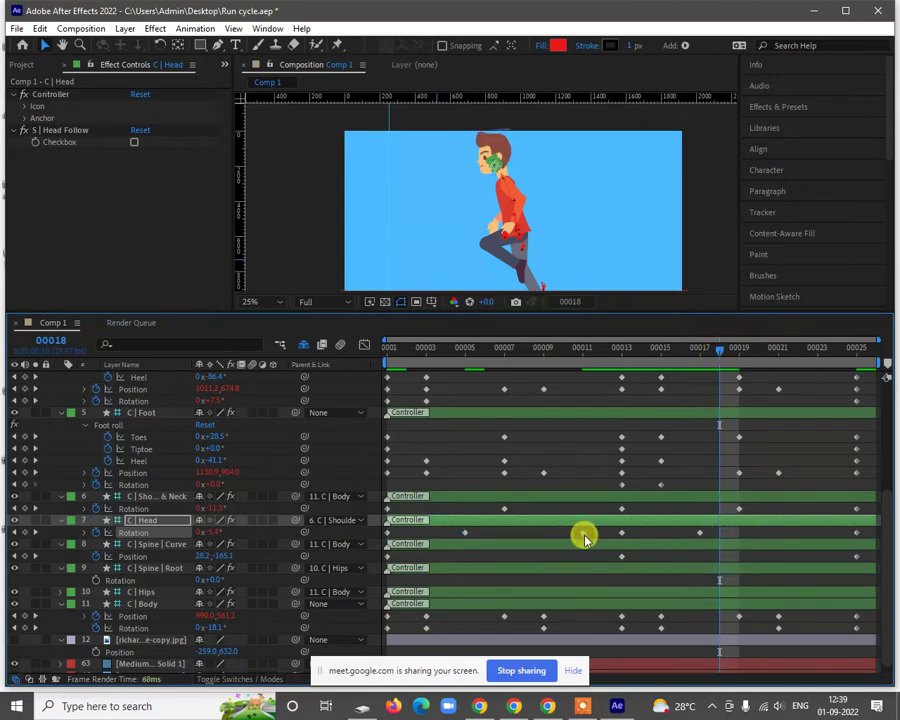
mouse_move(582, 538)
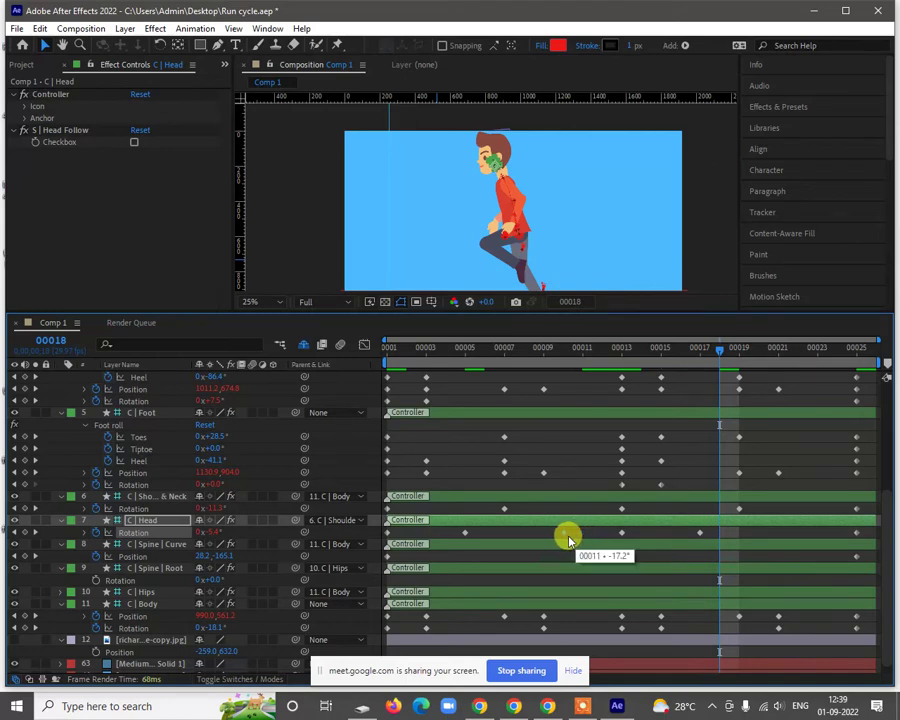
left_click(565, 534)
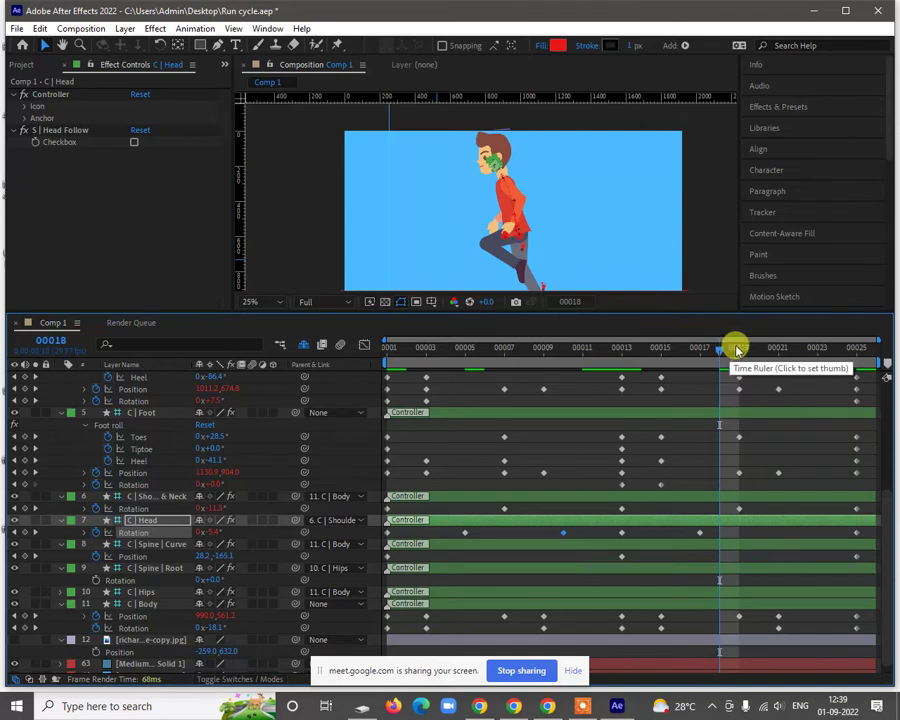
left_click_drag(775, 355, 792, 360)
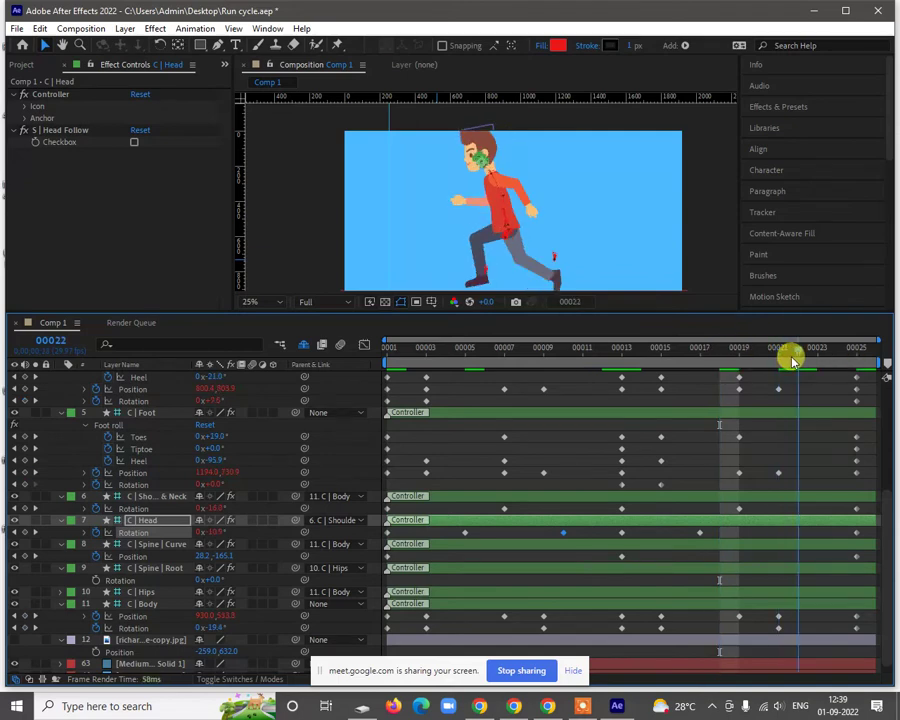
key("ctrl+v")
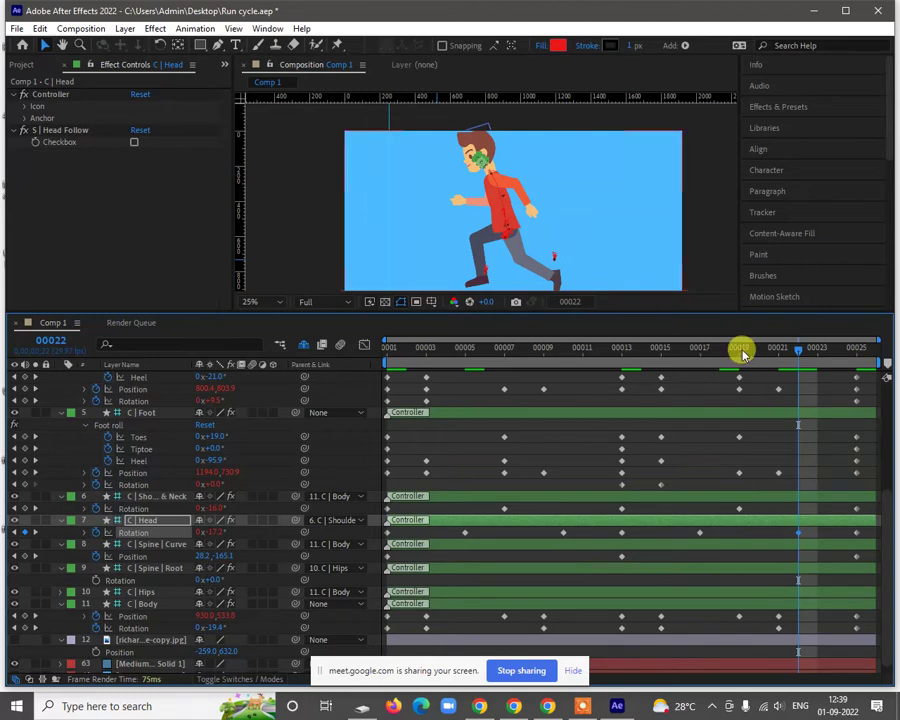
left_click(680, 350)
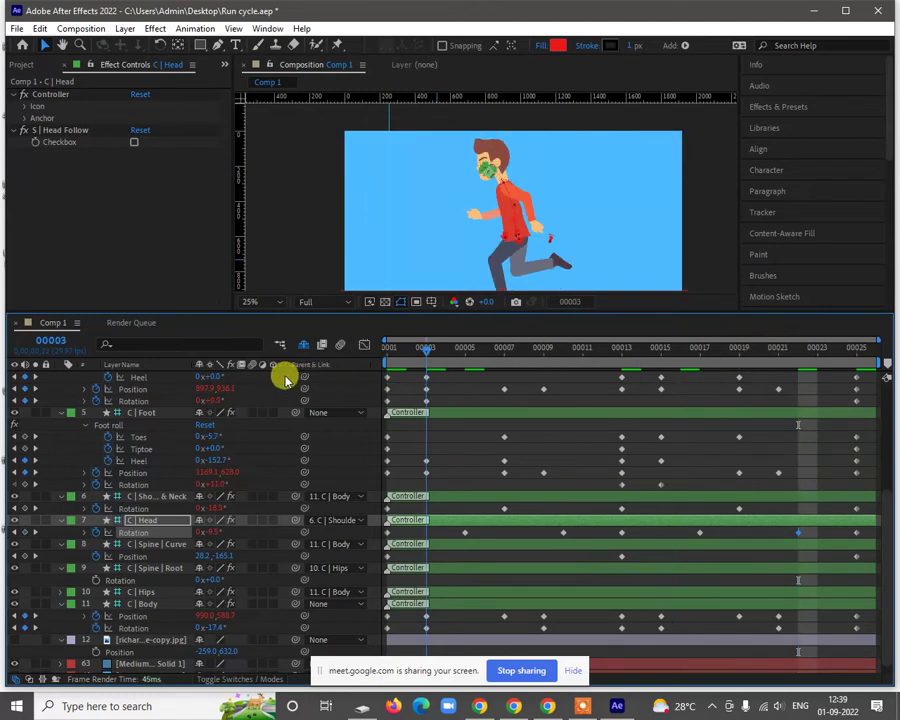
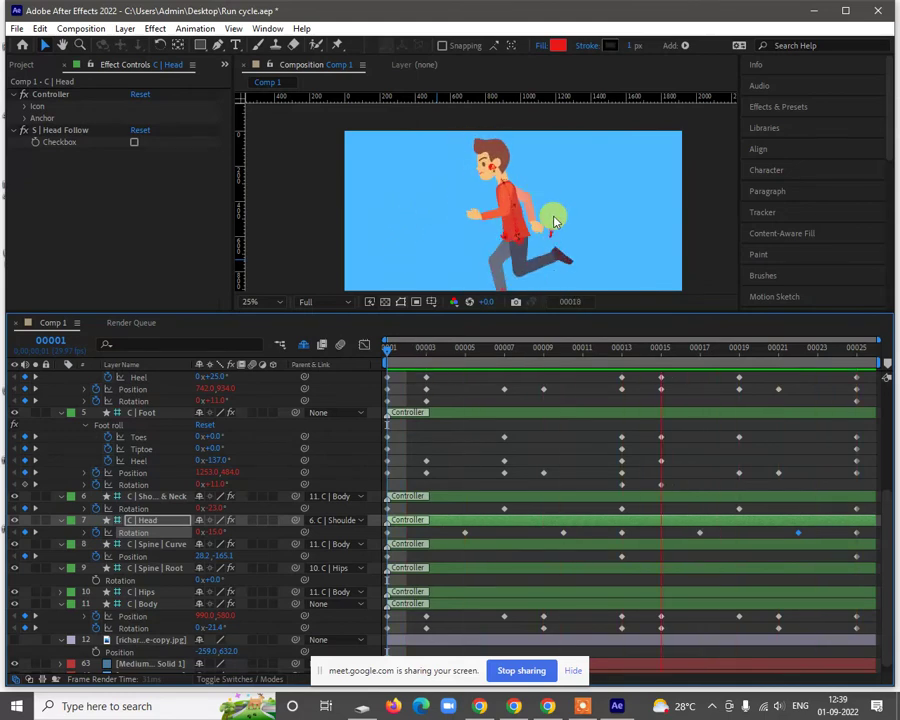
Step: Stop the looping preview, return to frame 7, and select the Medium Royal Blue Solid 2 layer
scroll(578, 220, "down", 4)
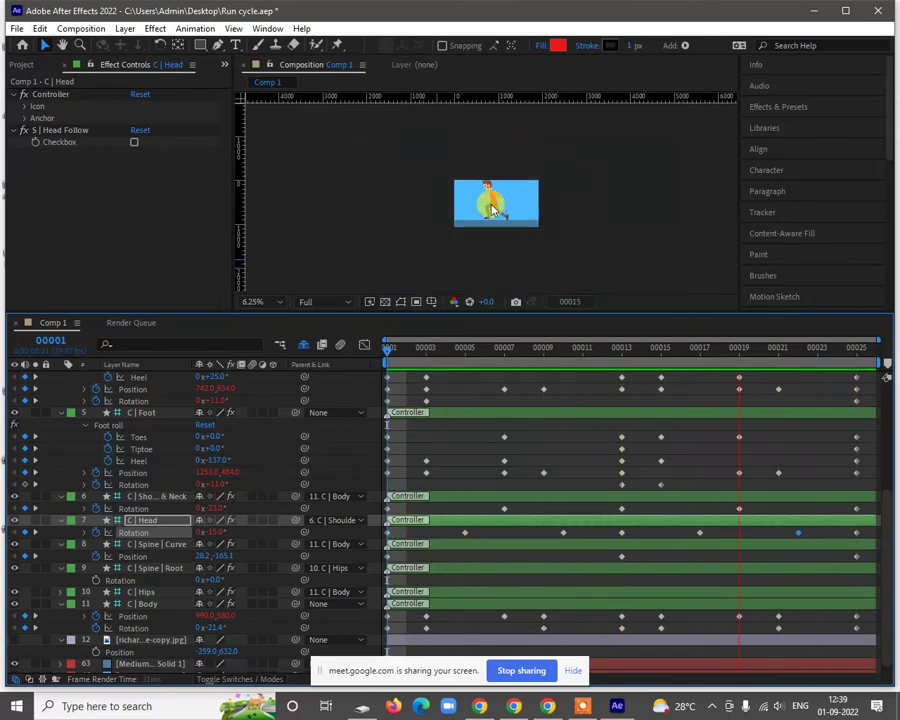
scroll(492, 210, "up", 4)
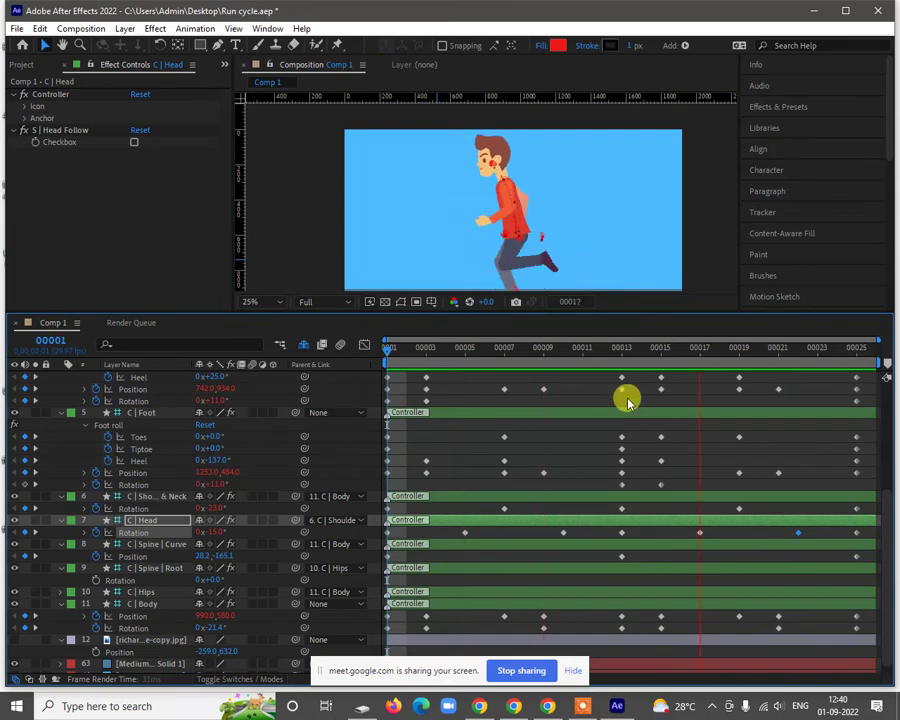
key("space")
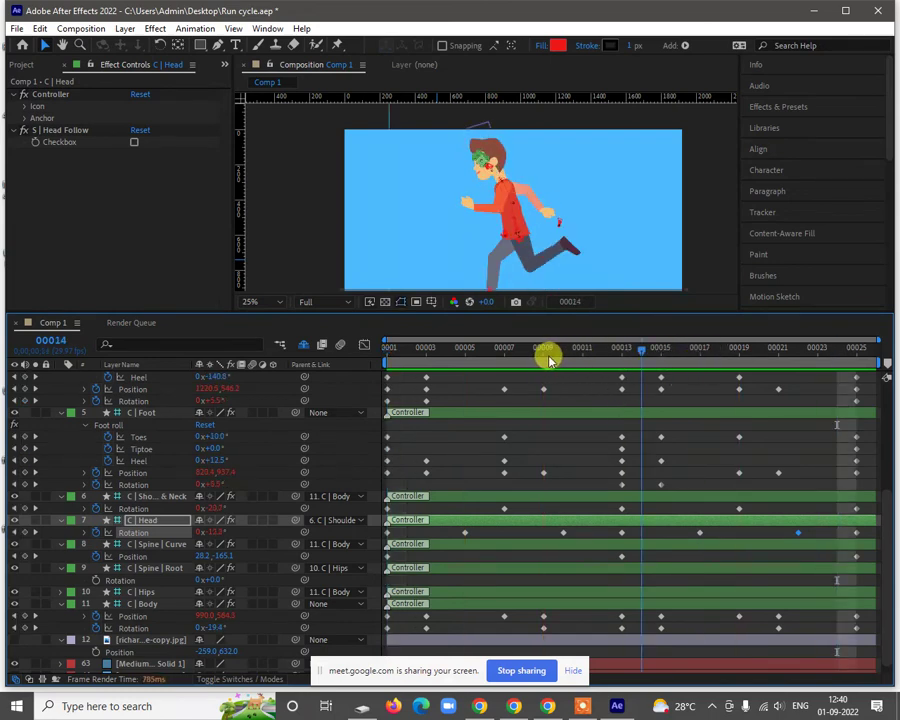
left_click_drag(548, 358, 504, 350)
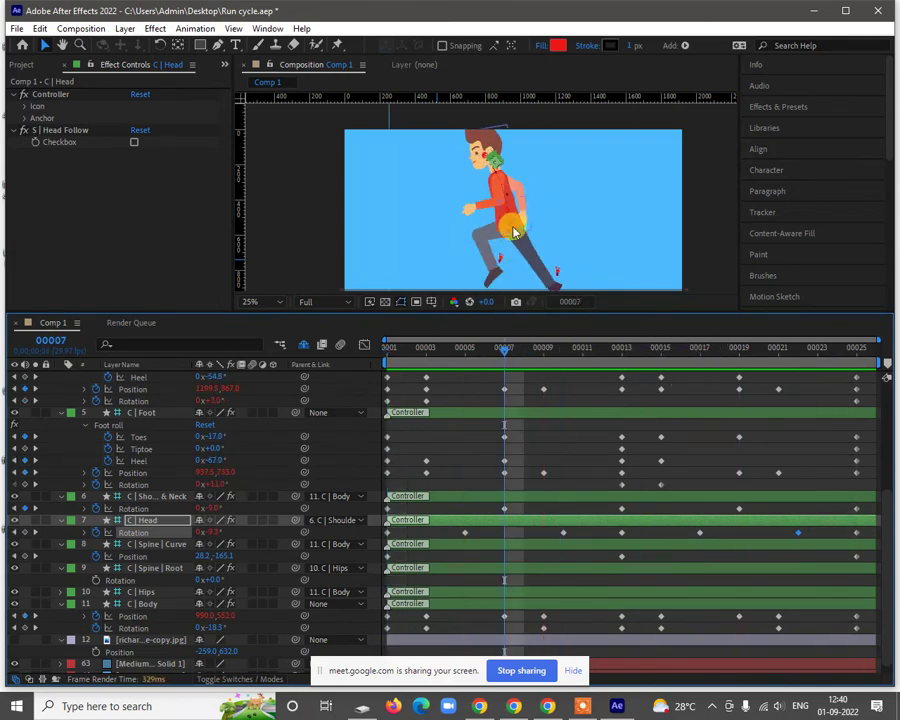
left_click(513, 232)
left_click(510, 250)
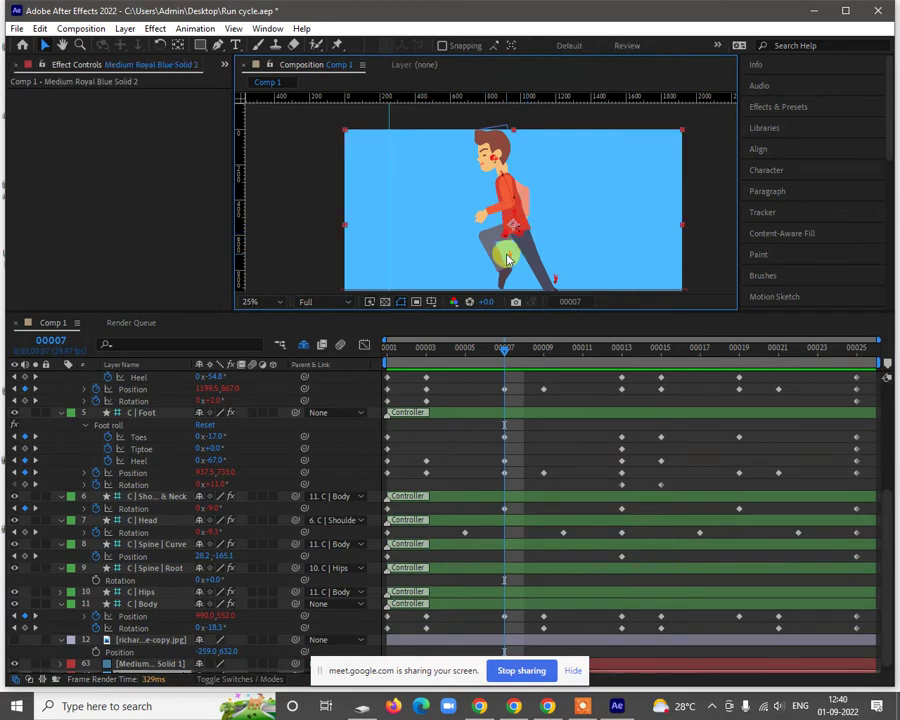
scroll(535, 258, "up", 2)
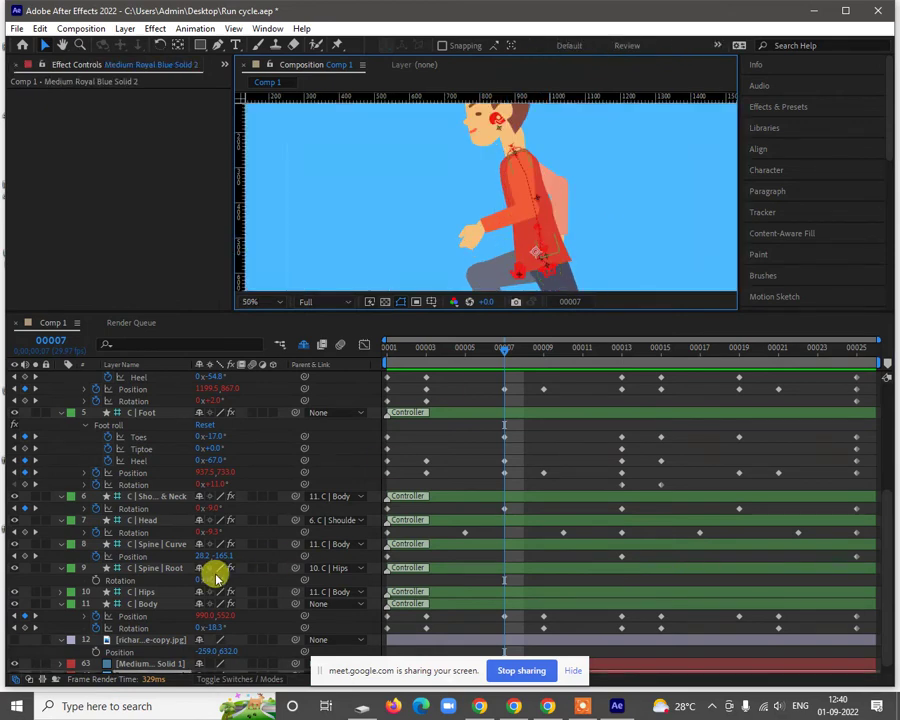
Step: Select the C | Body Position property and lower its value at frame 7
left_click(155, 605)
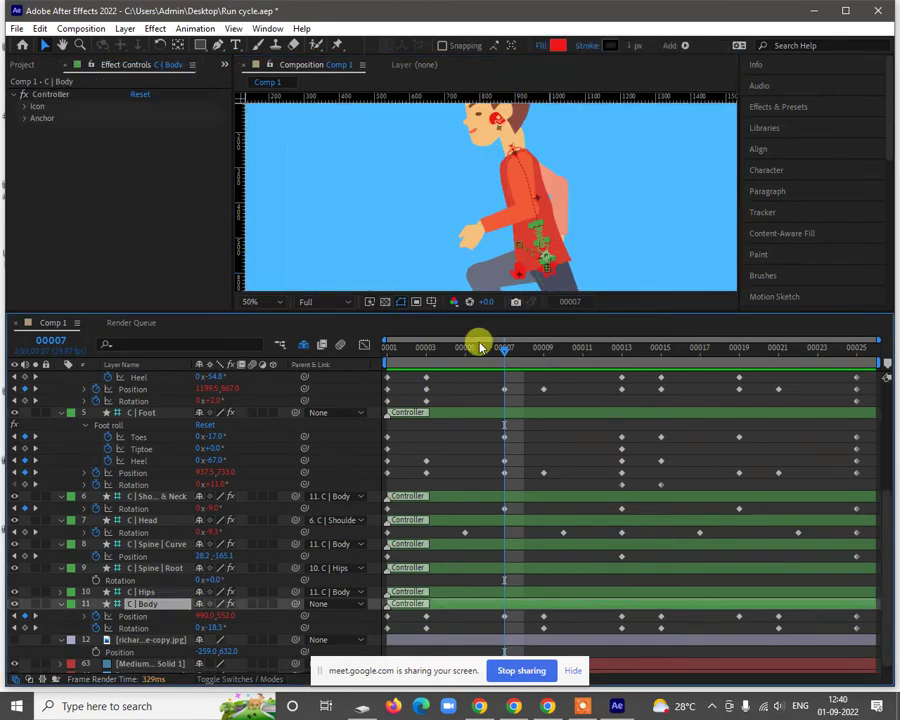
scroll(625, 150, "down", 3)
key("v")
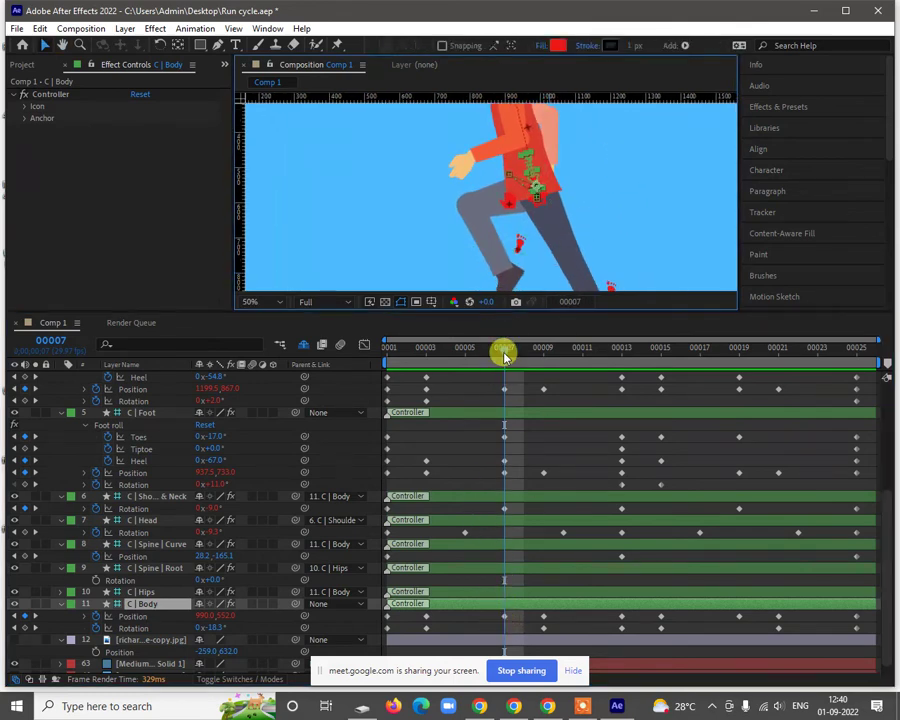
left_click_drag(487, 356, 427, 372)
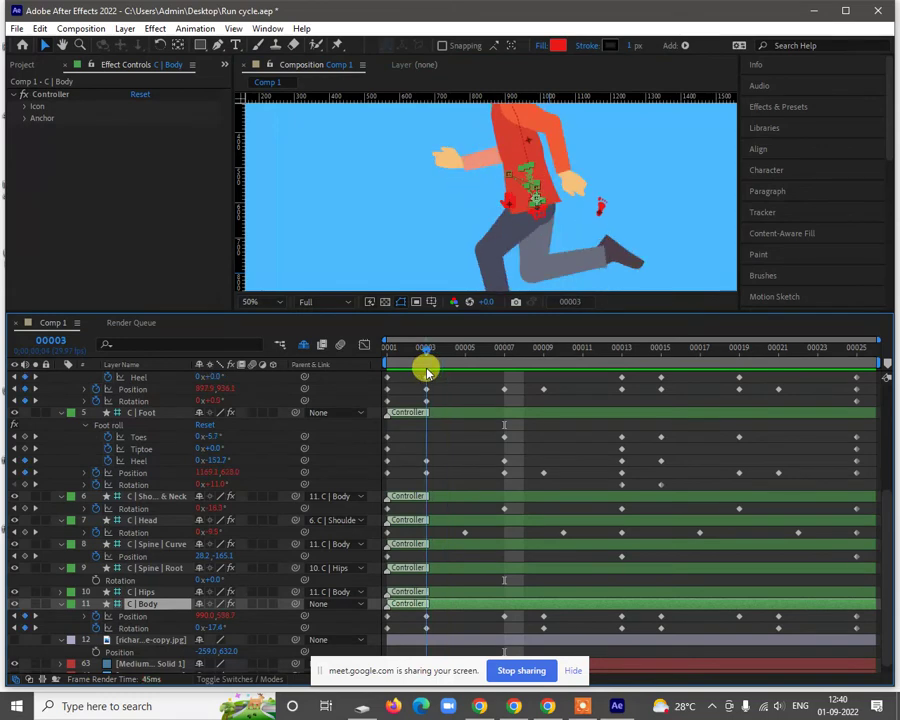
left_click(426, 616)
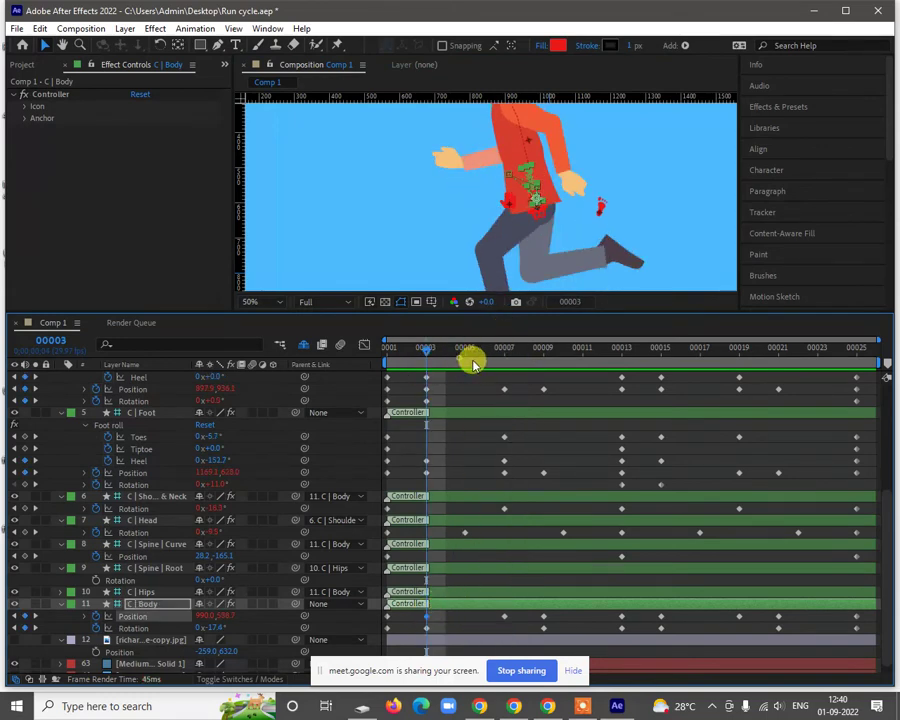
left_click_drag(473, 358, 504, 358)
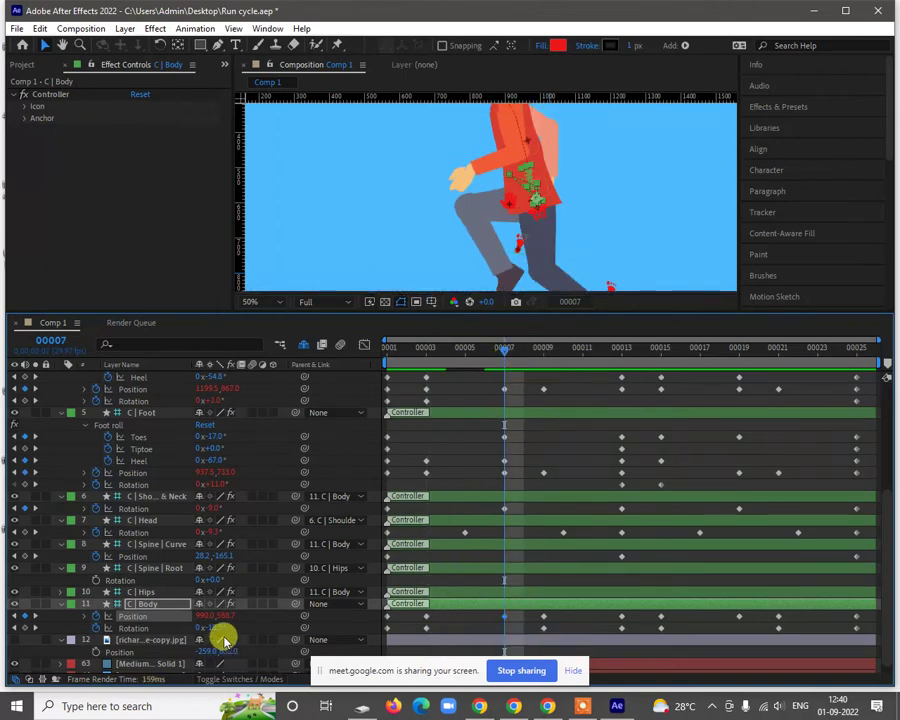
left_click_drag(213, 620, 186, 627)
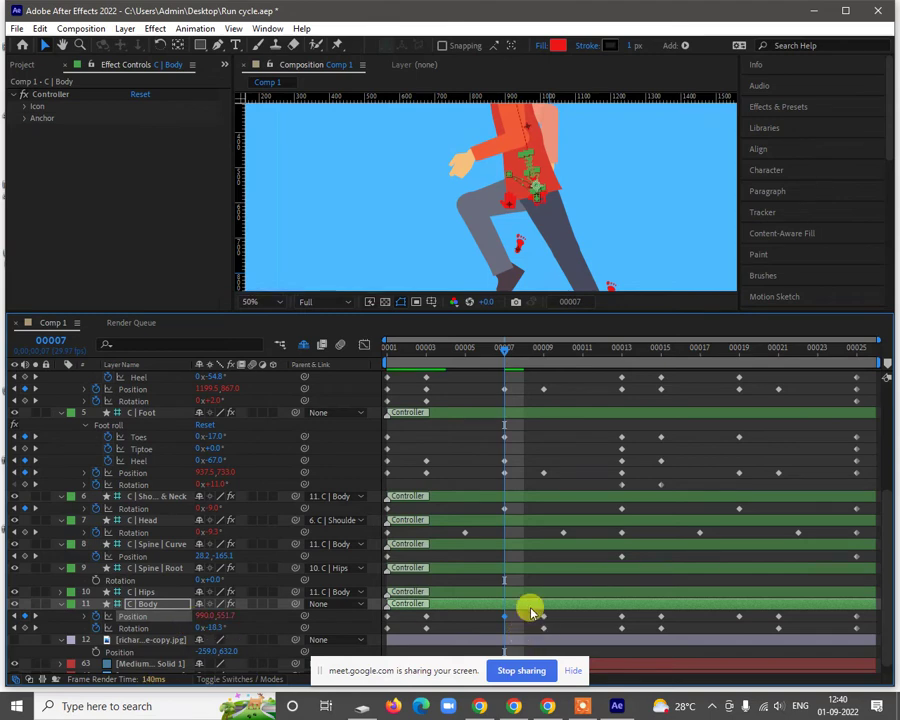
Step: Scrub through frames 18, 8, 7 and 10 to review the body motion
left_click_drag(687, 352, 737, 361)
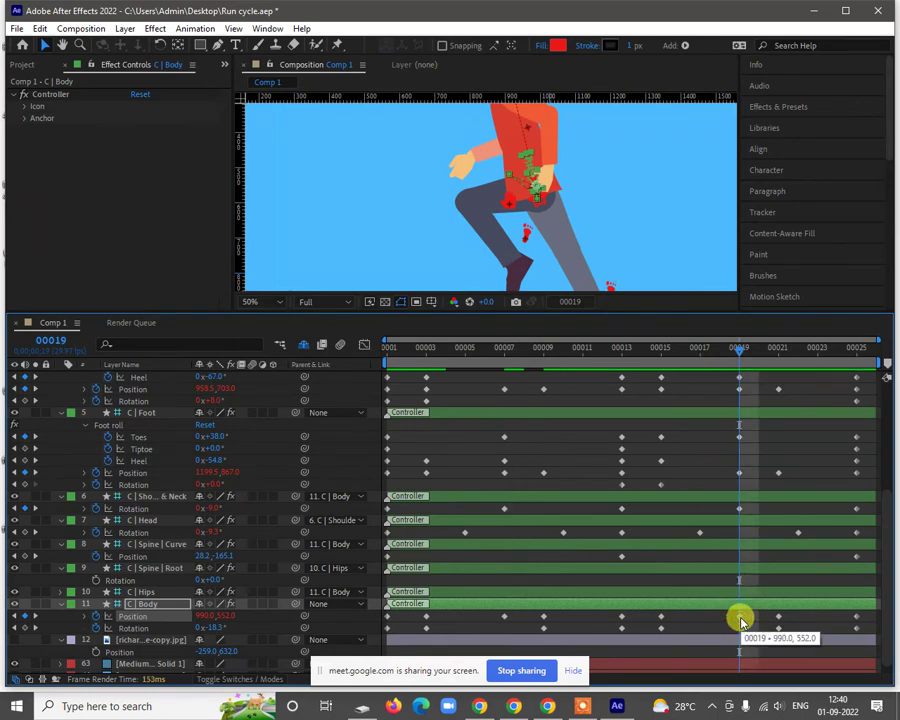
left_click(512, 364)
left_click(501, 368)
left_click_drag(503, 371, 546, 366)
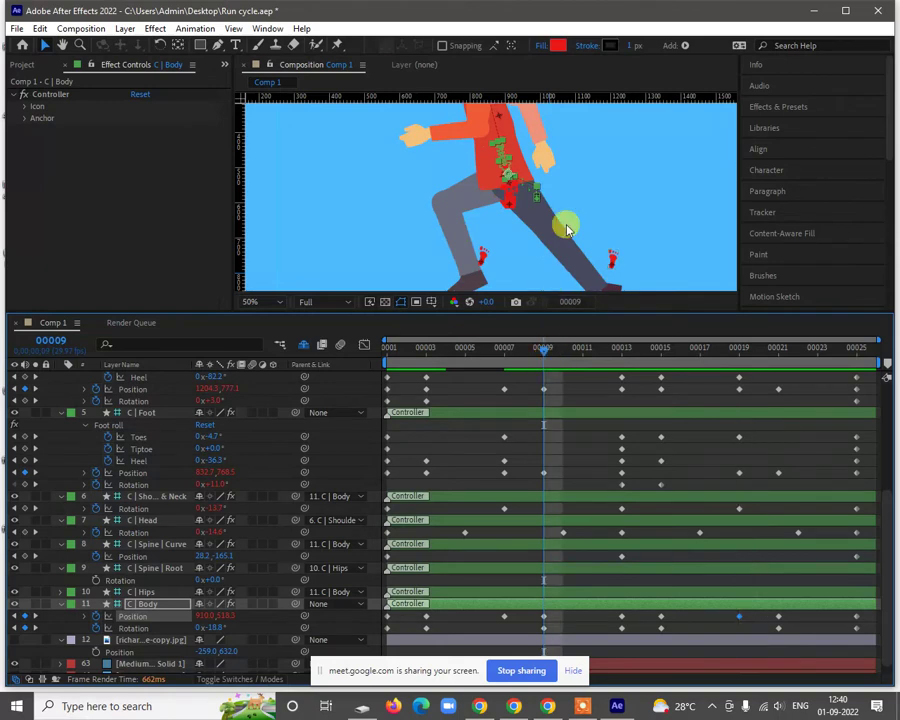
scroll(568, 205, "down", 2)
key("v")
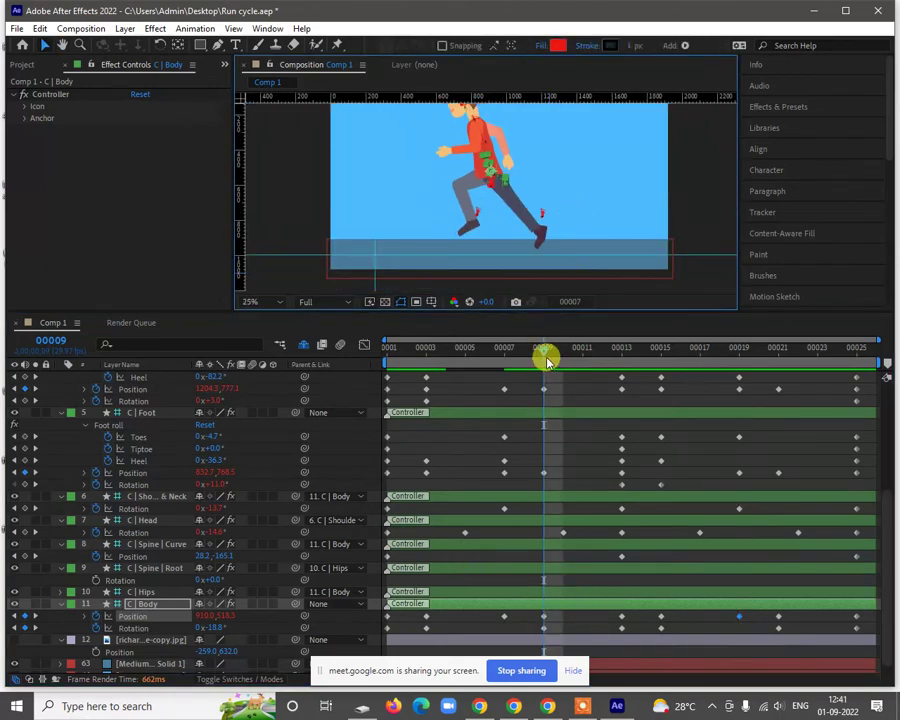
Step: Adjust the C | Body Position keyframe value at frame 9
key("j")
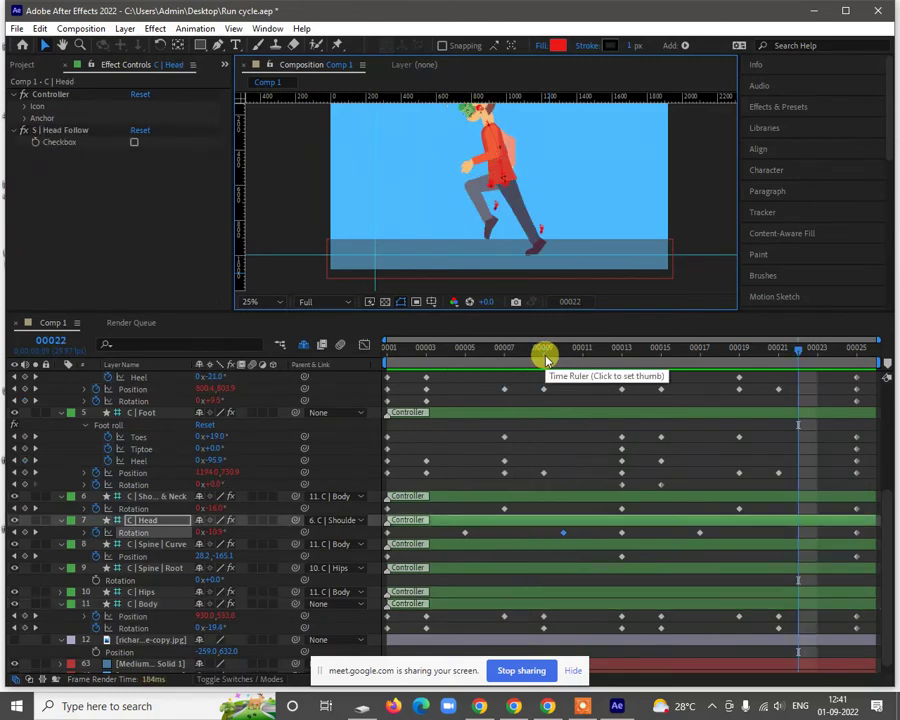
left_click(504, 352)
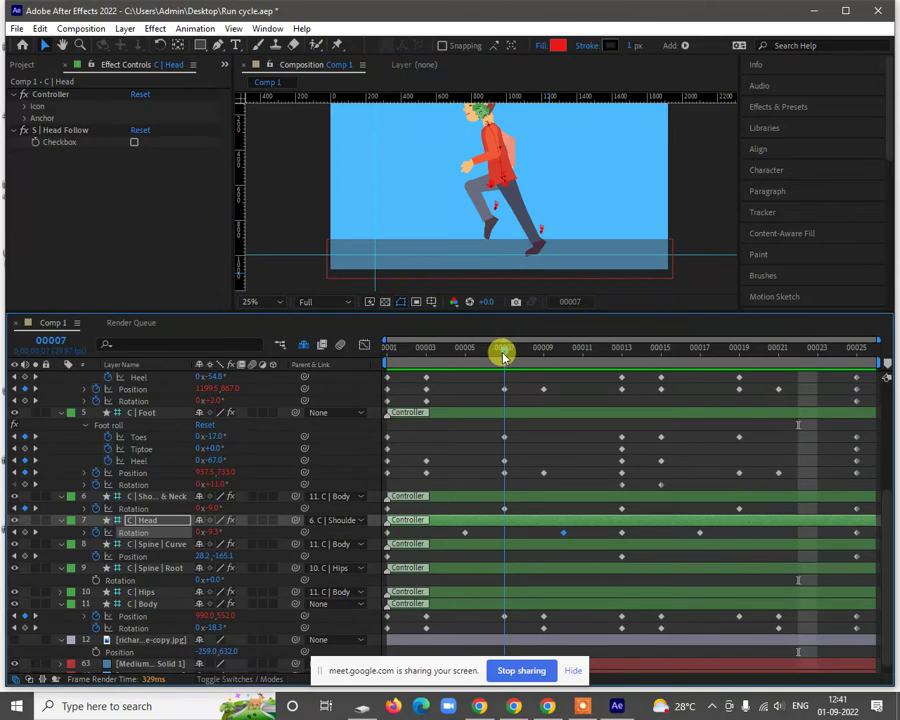
left_click_drag(512, 355, 546, 355)
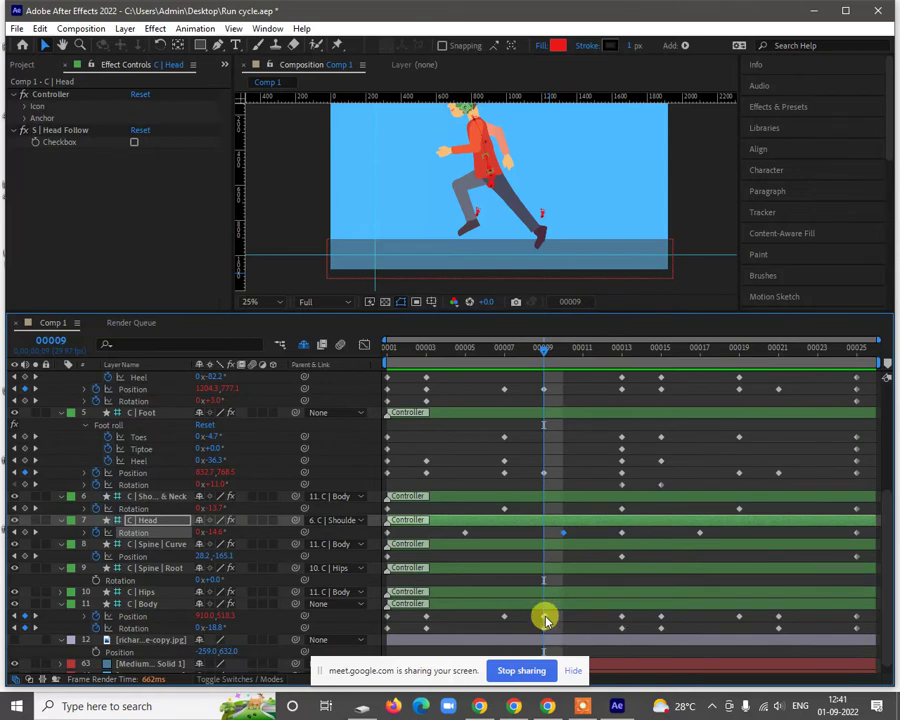
left_click(543, 616)
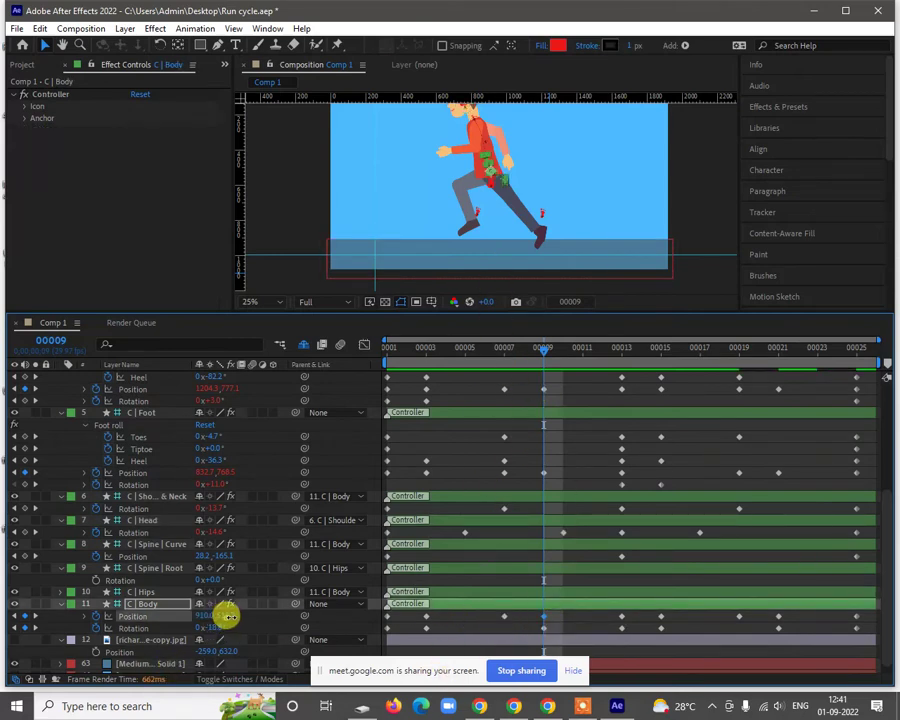
left_click_drag(236, 614, 266, 607)
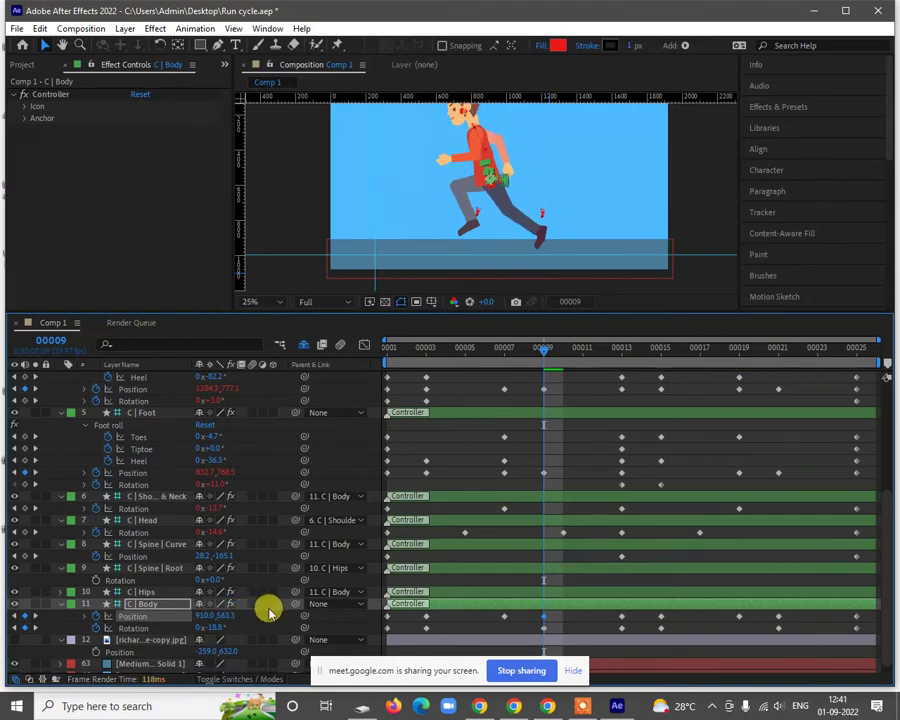
Step: Select the frame-19 Position keyframe, then preview briefly and step to frame 21
left_click(506, 357)
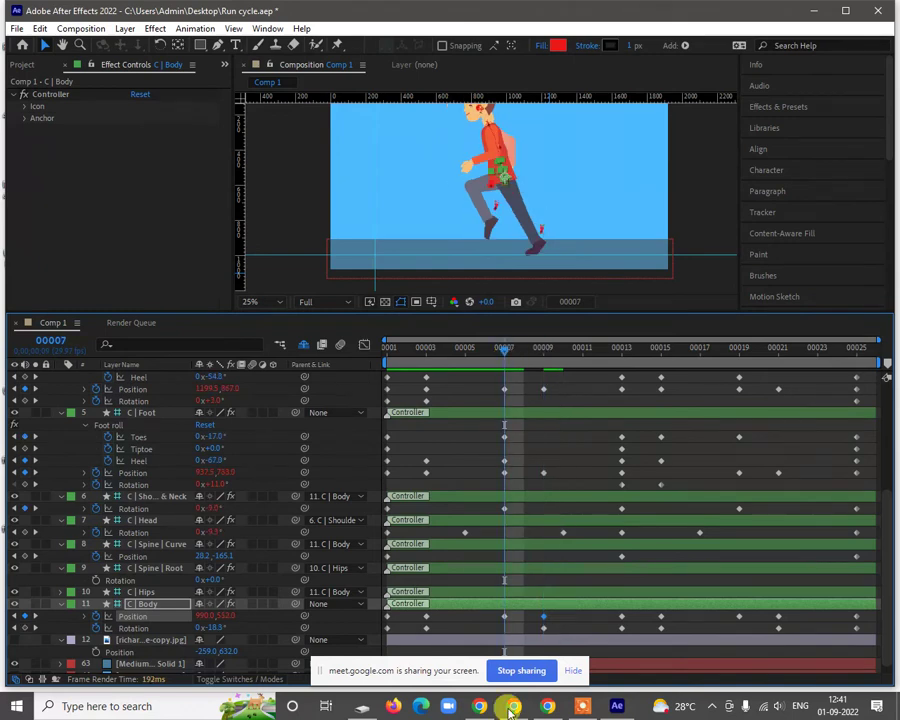
left_click(505, 618)
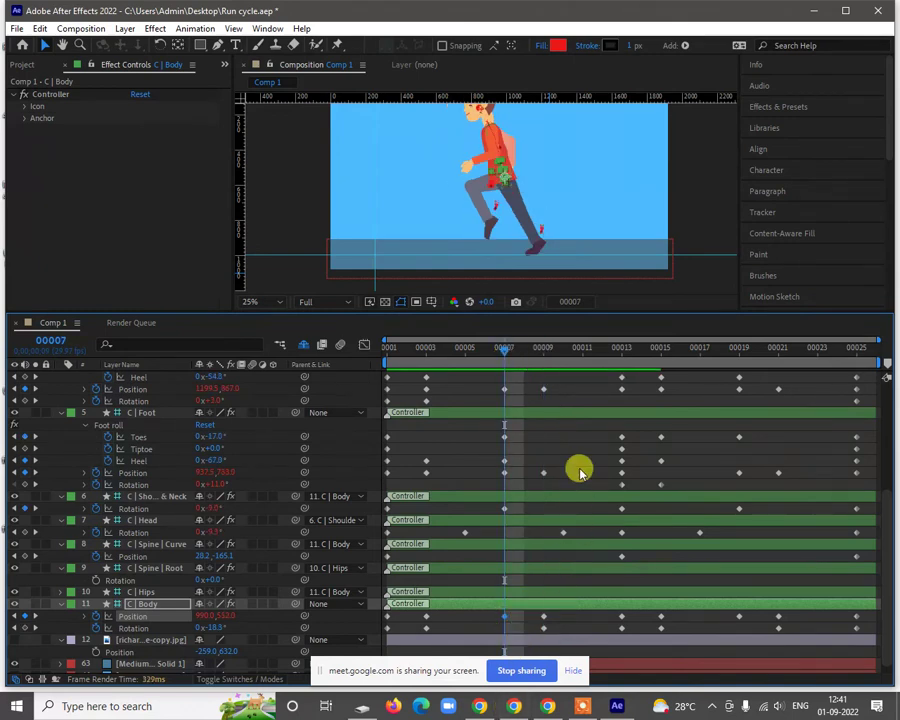
left_click_drag(670, 354, 739, 353)
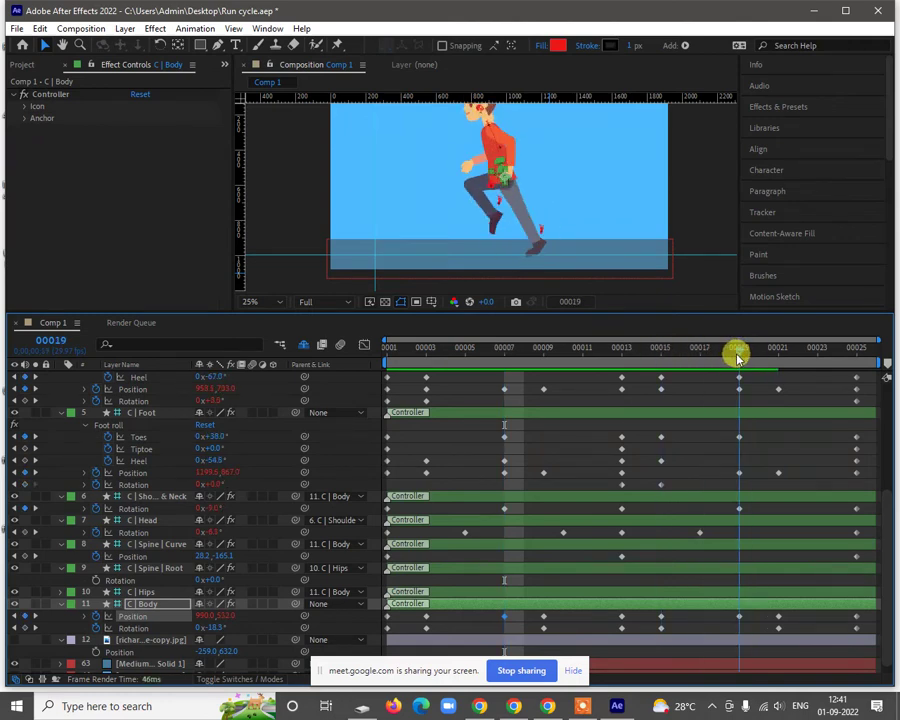
left_click(739, 616)
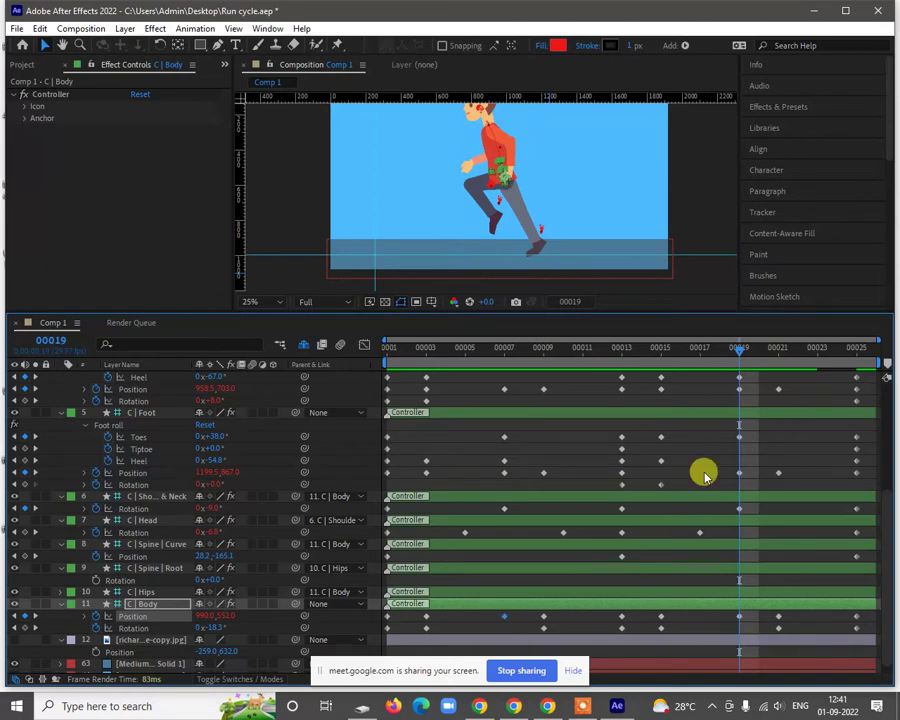
left_click_drag(770, 355, 756, 393)
key("space")
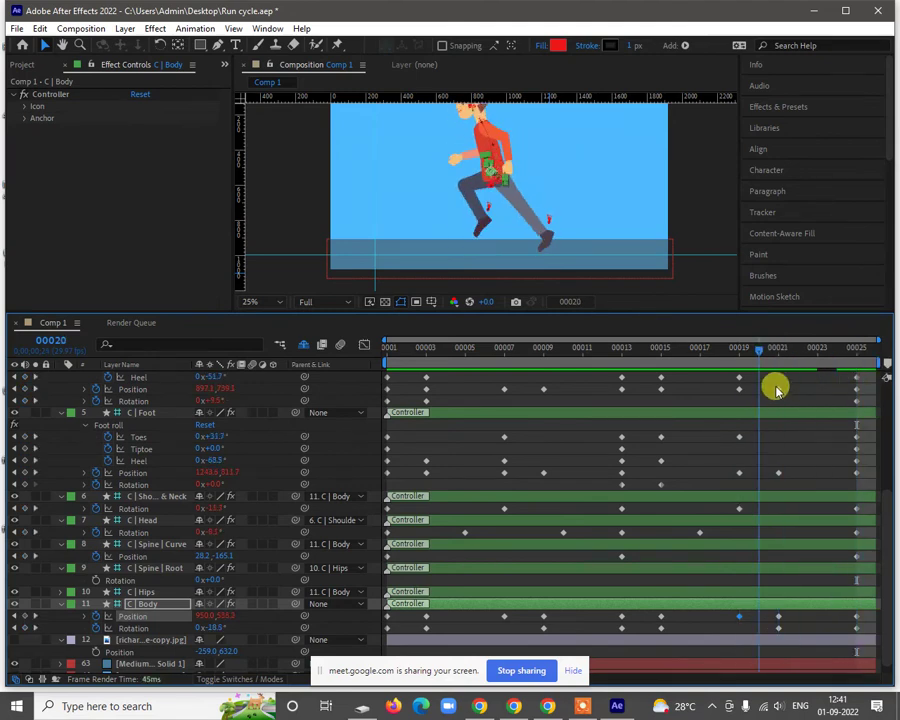
key("space")
key("Page_Down")
key("space")
key("space")
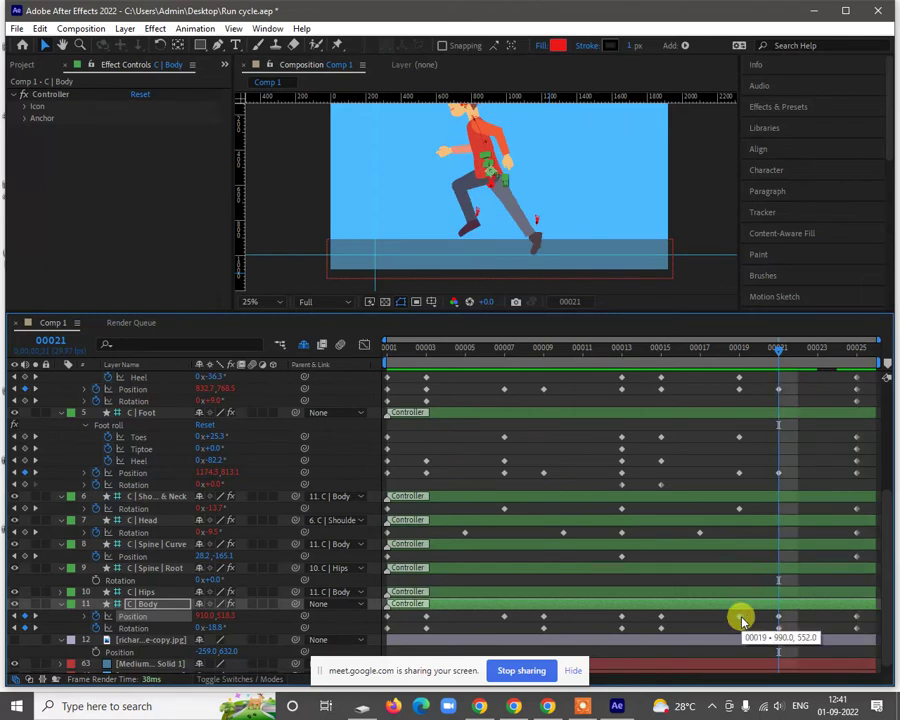
Step: Paste the frame-19 Position keyframe at frame 21 and test a different value
left_click(741, 621)
key("ctrl+c")
key("ctrl+v")
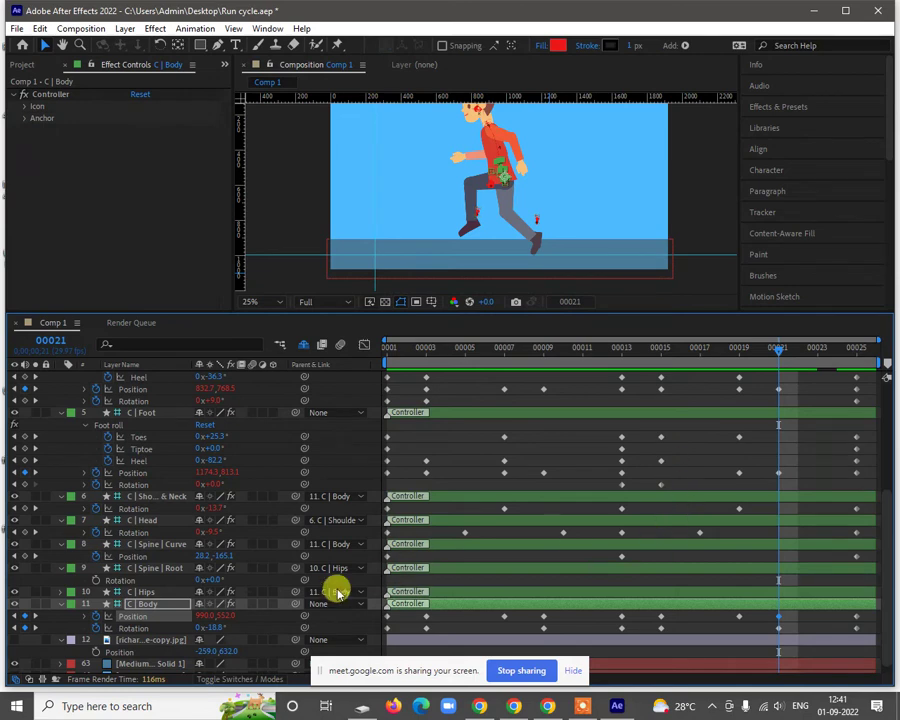
left_click_drag(215, 619, 206, 621)
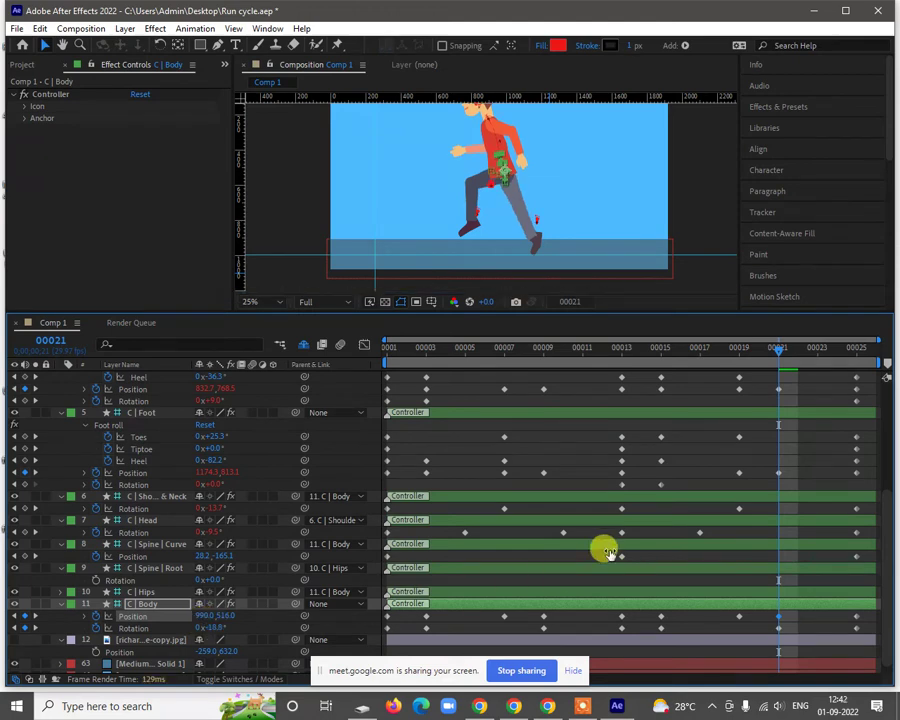
Step: Undo the test and re-adjust the C | Body Position to shift the torso, then deselect
left_click_drag(790, 355, 886, 378)
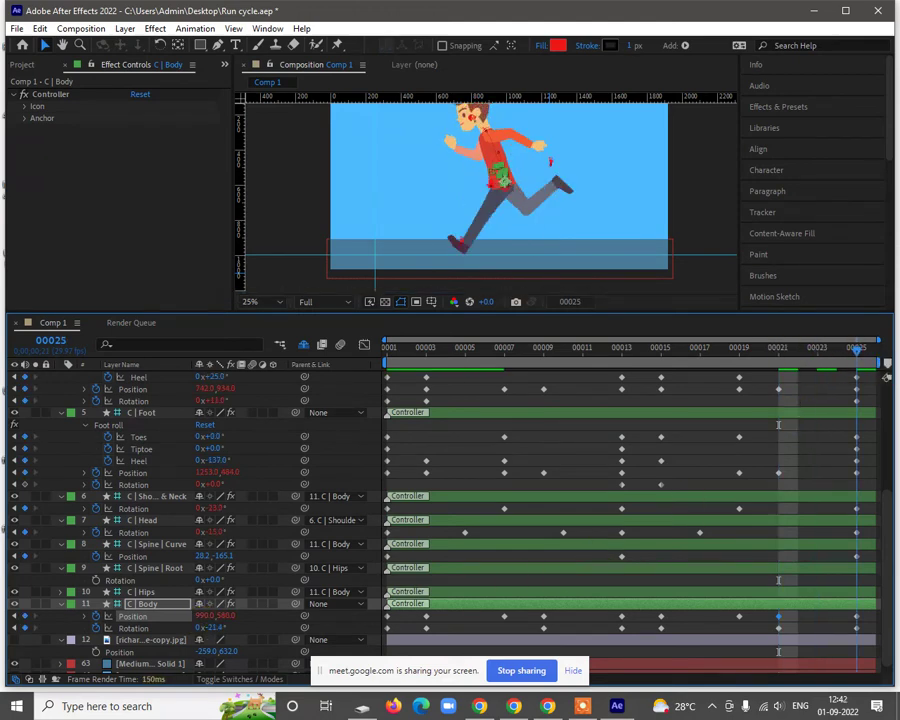
left_click_drag(768, 377, 530, 414)
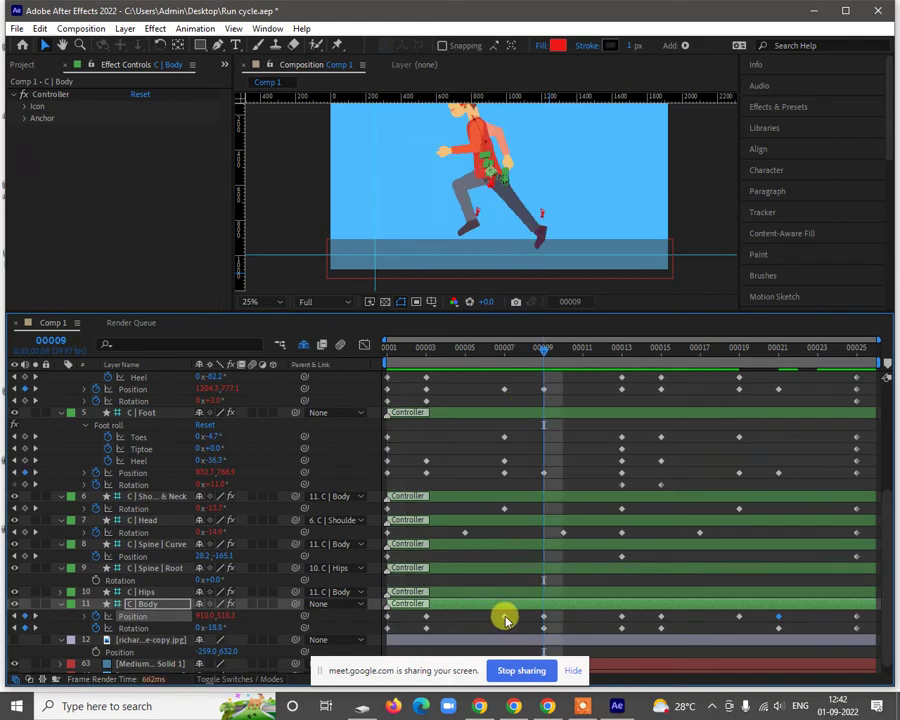
key("ctrl+z")
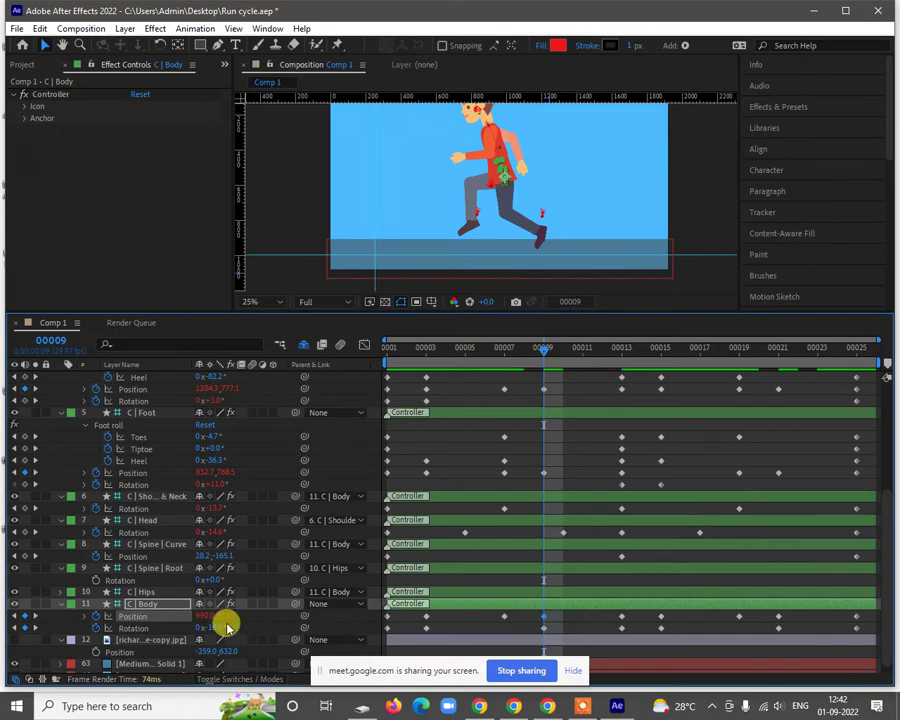
left_click_drag(218, 617, 195, 623)
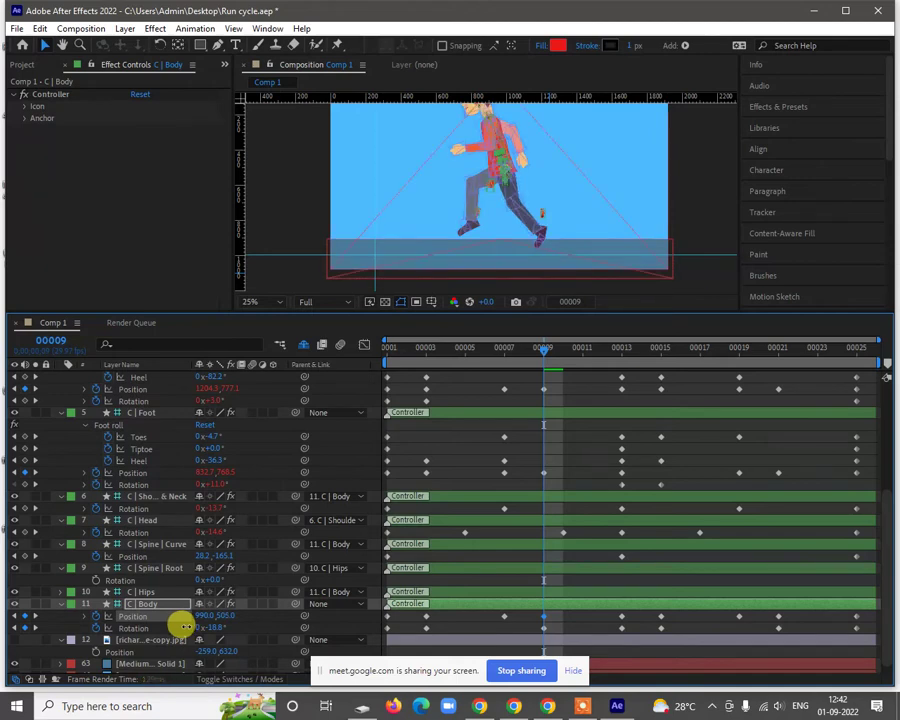
left_click(558, 194)
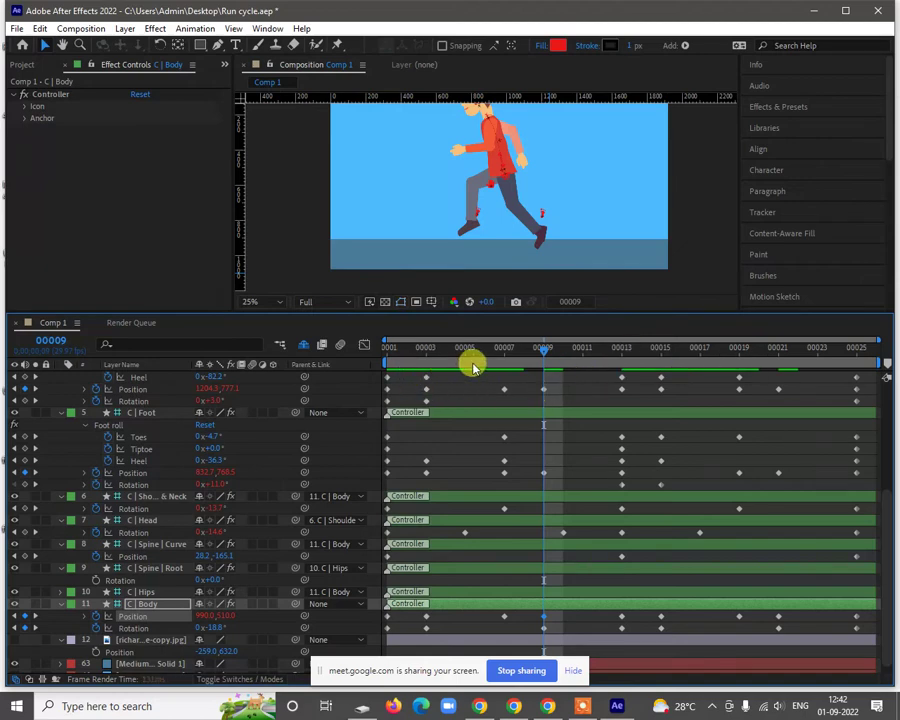
Step: Play back the run cycle to check the motion
key("space")
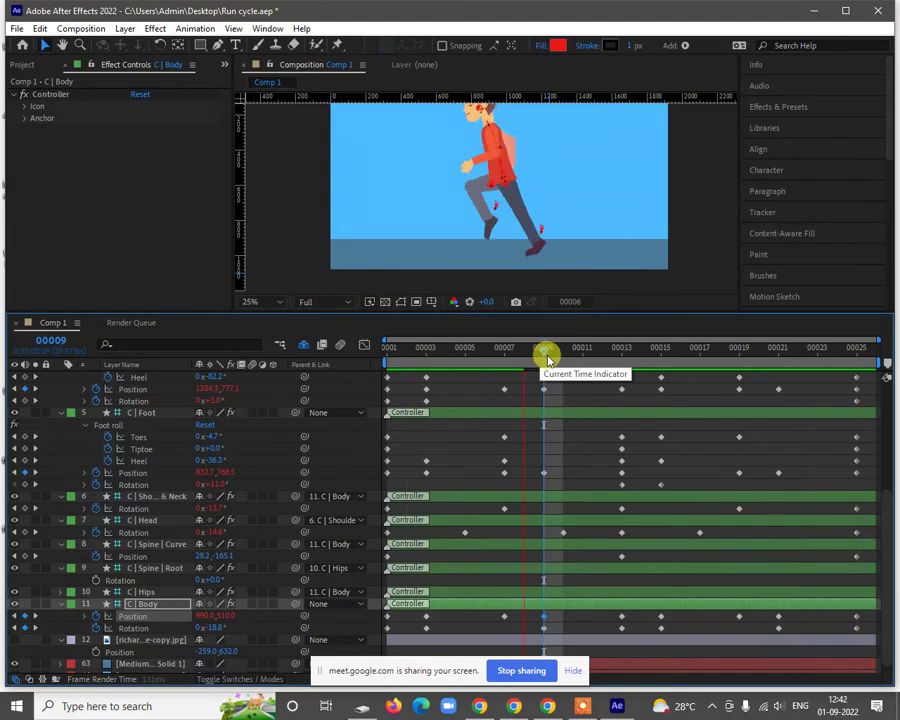
left_click(486, 279)
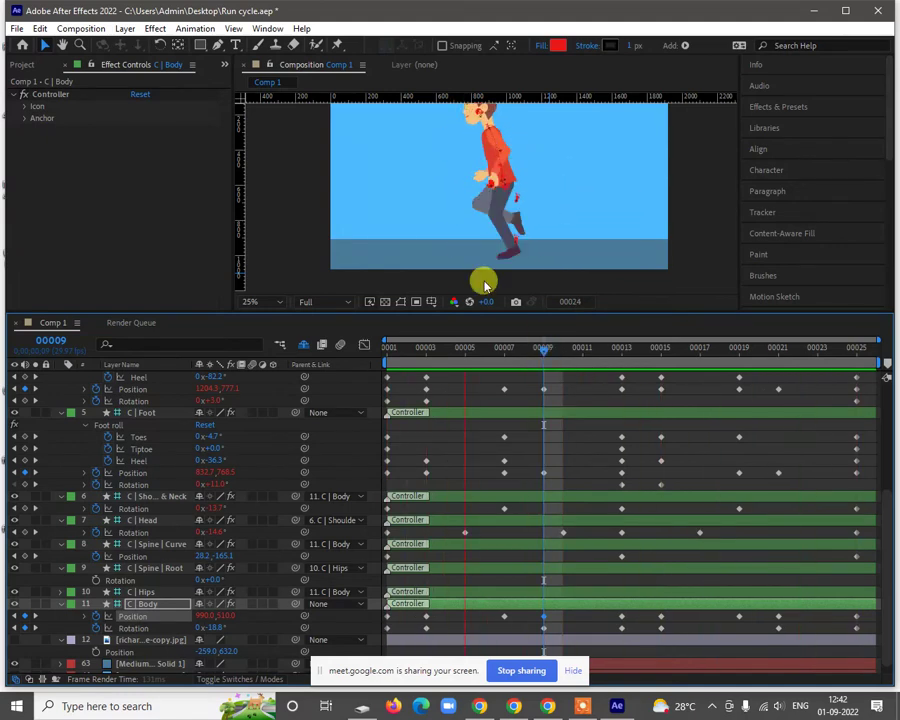
scroll(556, 207, "down", 2)
key("space")
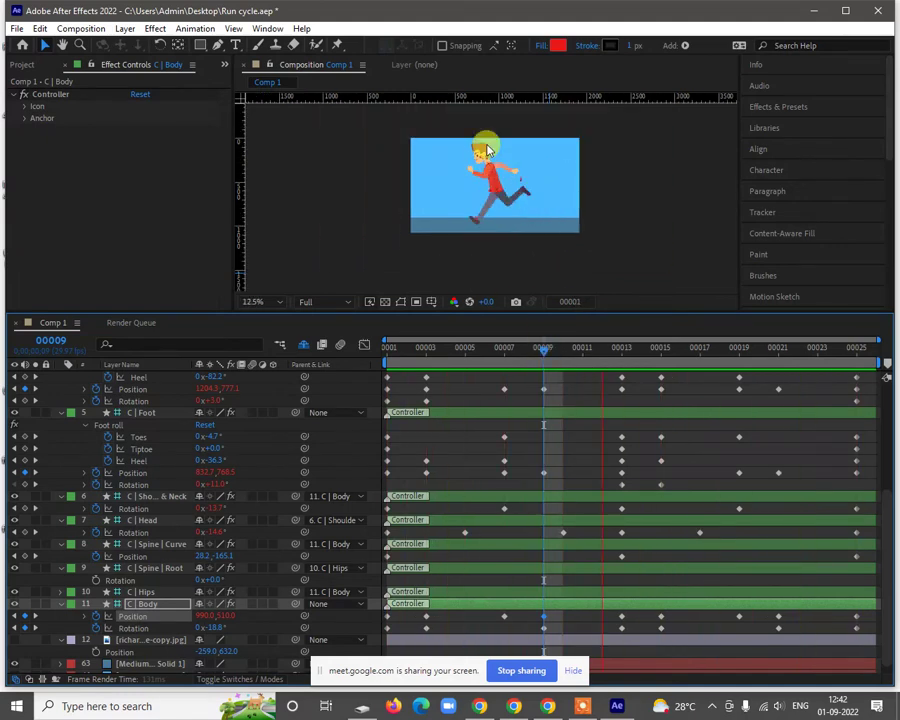
scroll(490, 170, "up", 2)
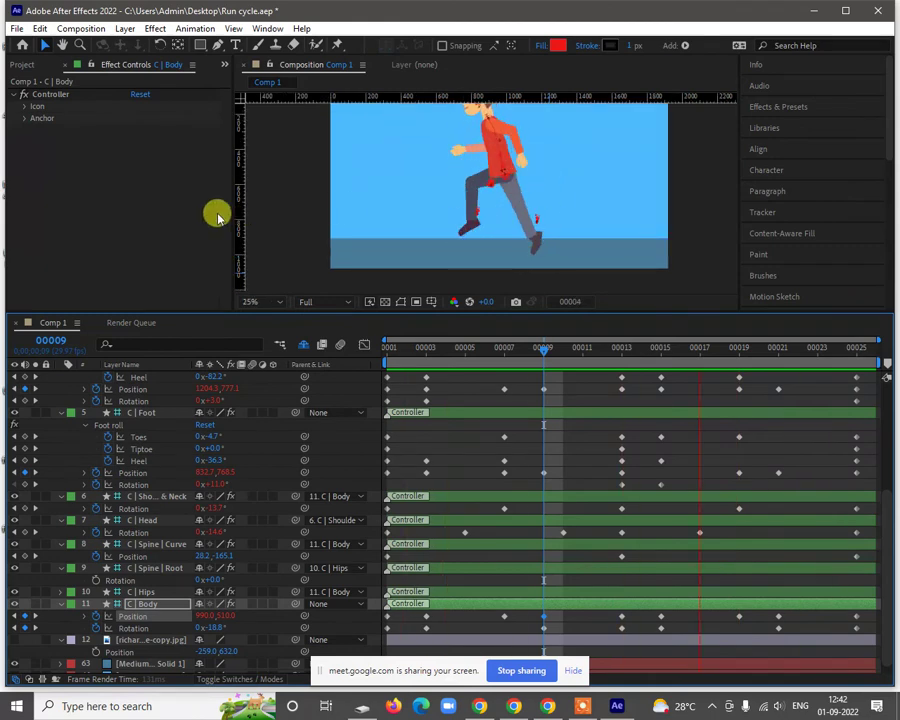
scroll(560, 216, "down", 2)
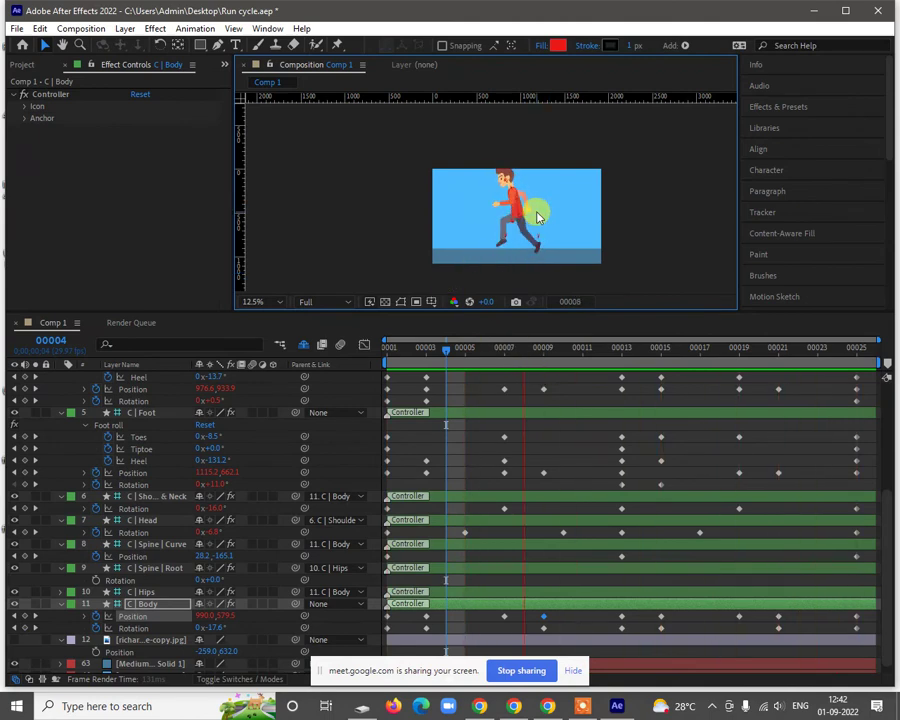
scroll(541, 220, "up", 2)
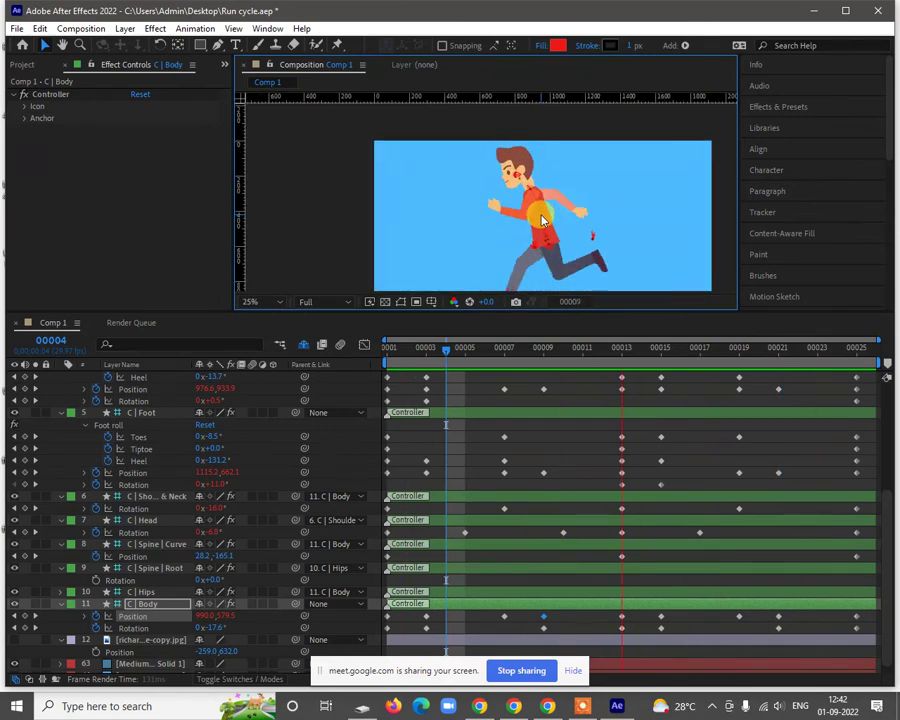
Step: Zoom the viewer out to 12.5% and save the Run cycle.aep project
key("comma")
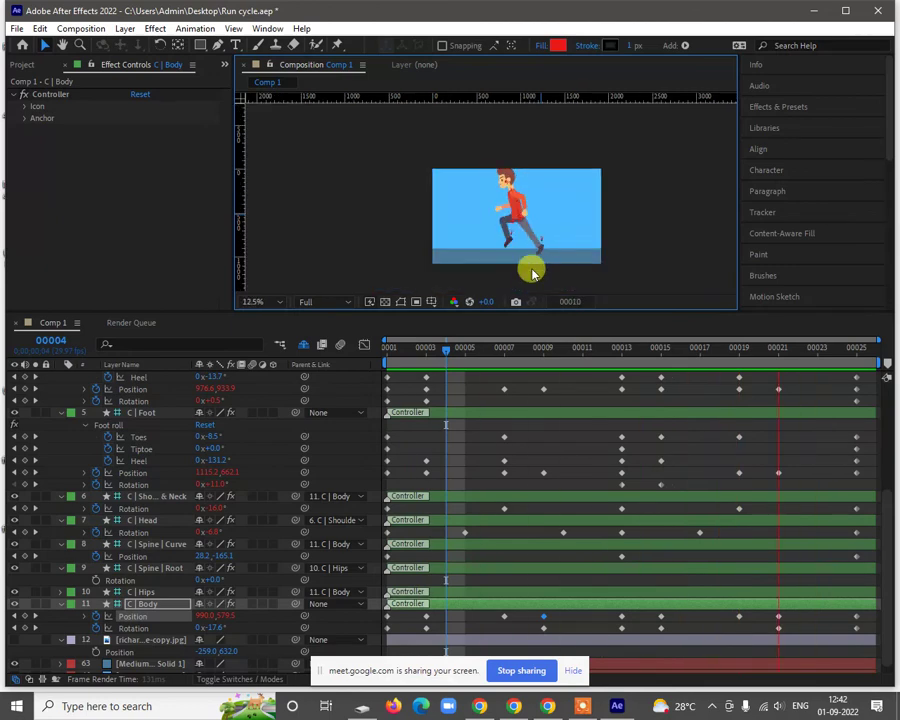
key("ctrl+s")
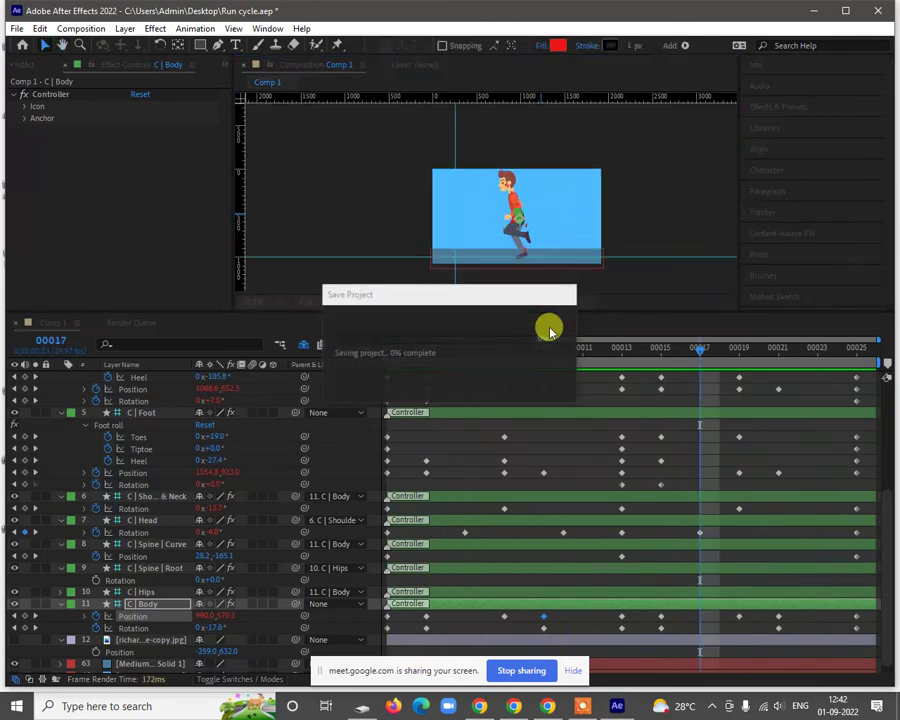
left_click(527, 237)
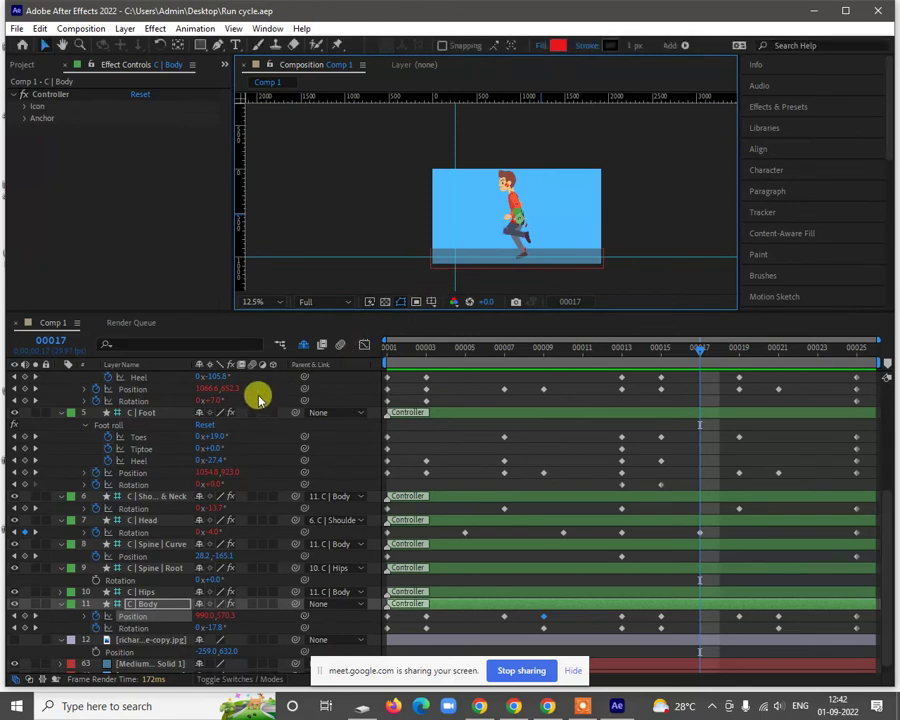
Step: Collapse the properties of every controller layer, from C | Hand 2 down to C | Body
scroll(157, 437, "up", 8)
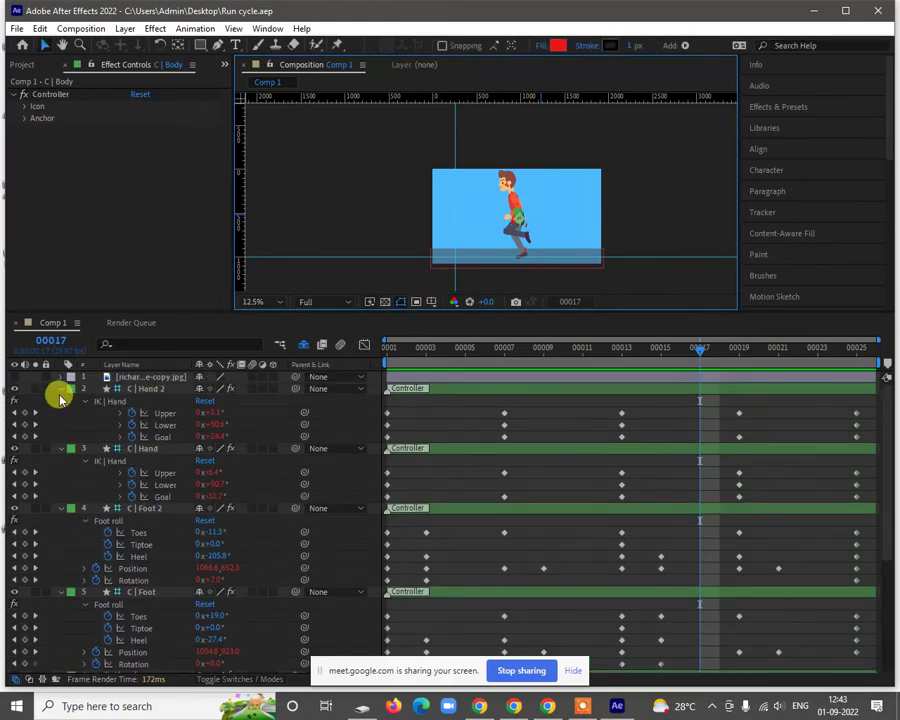
left_click(60, 390)
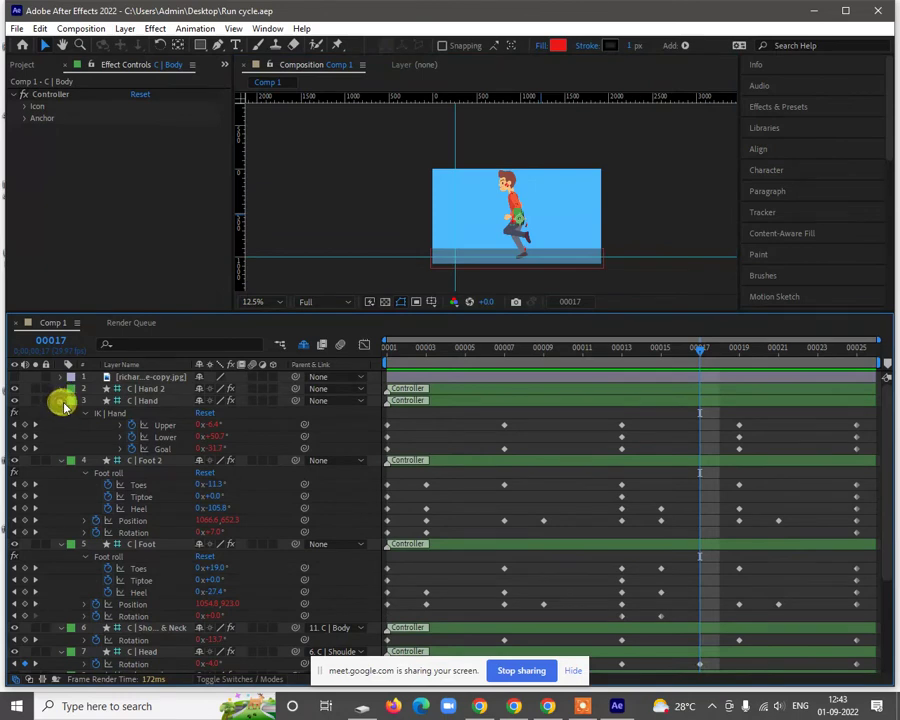
left_click(60, 401)
left_click(61, 413)
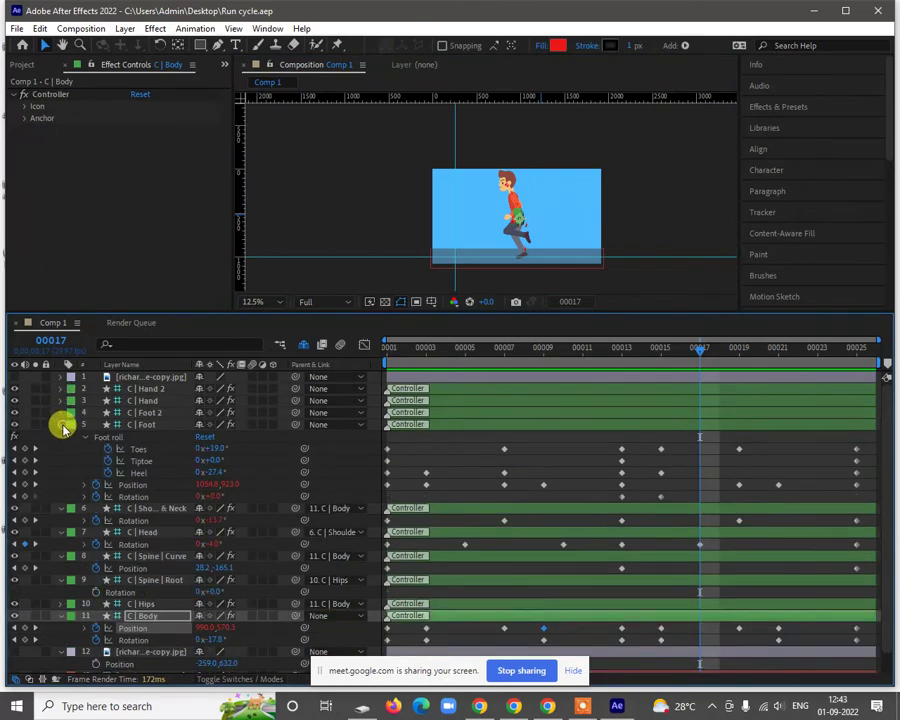
left_click(61, 425)
left_click(61, 437)
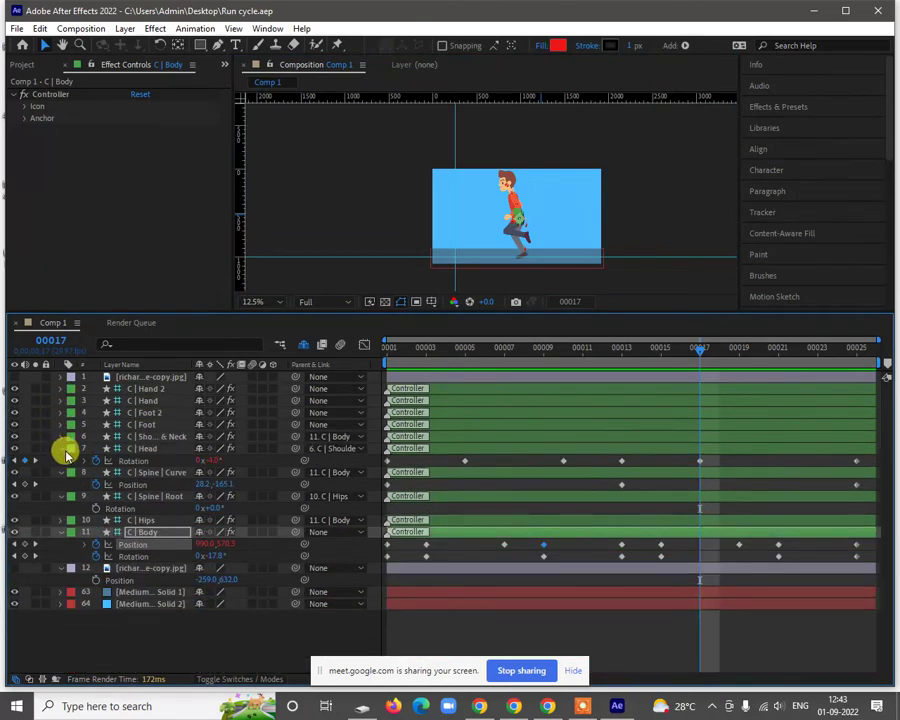
left_click(61, 449)
left_click(61, 461)
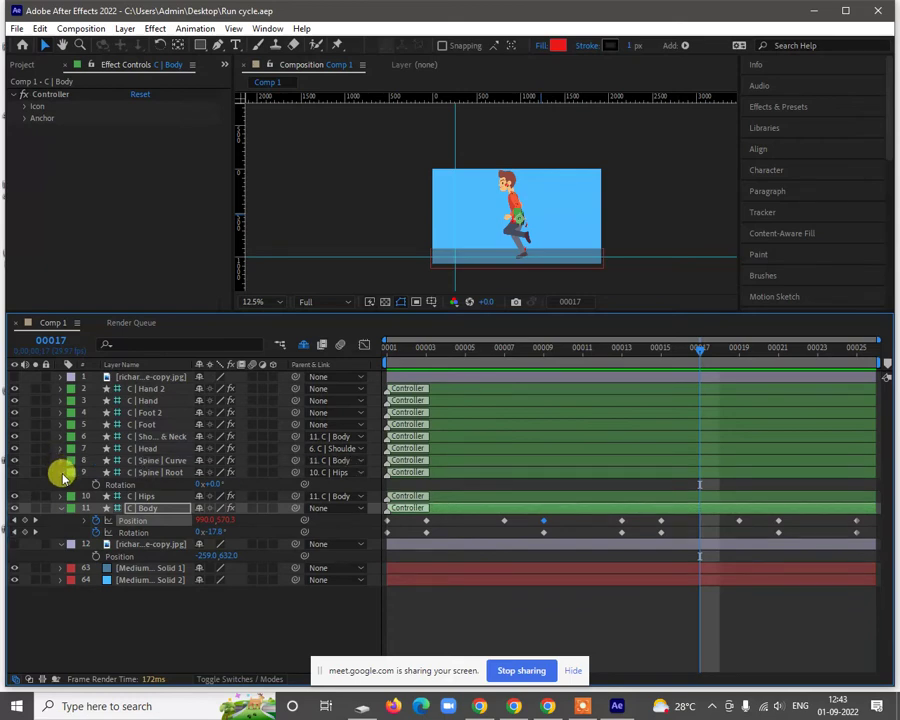
left_click(61, 473)
left_click(60, 485)
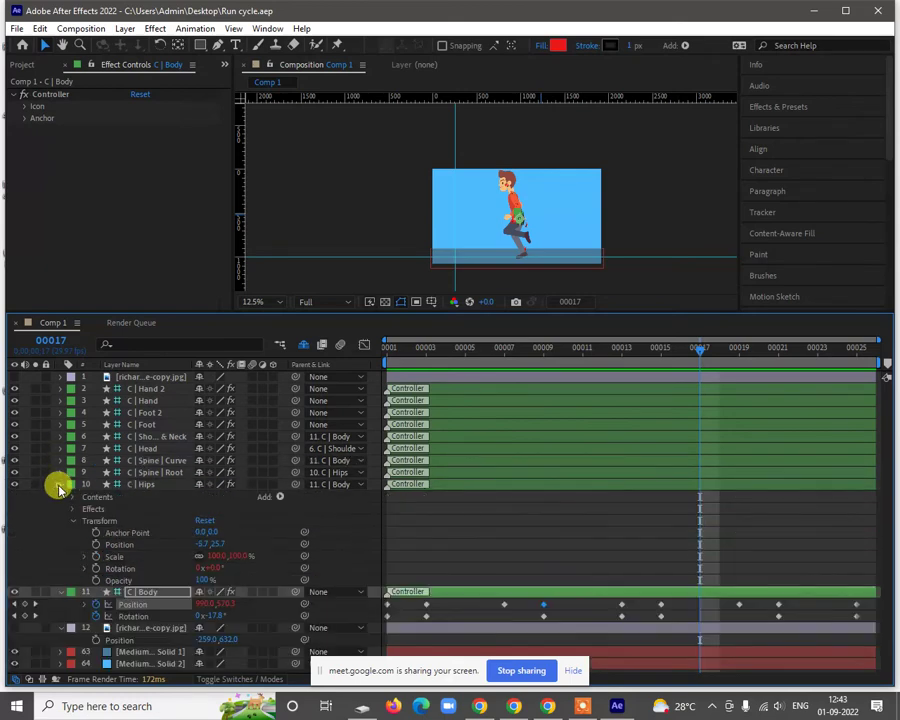
left_click(60, 485)
left_click(62, 497)
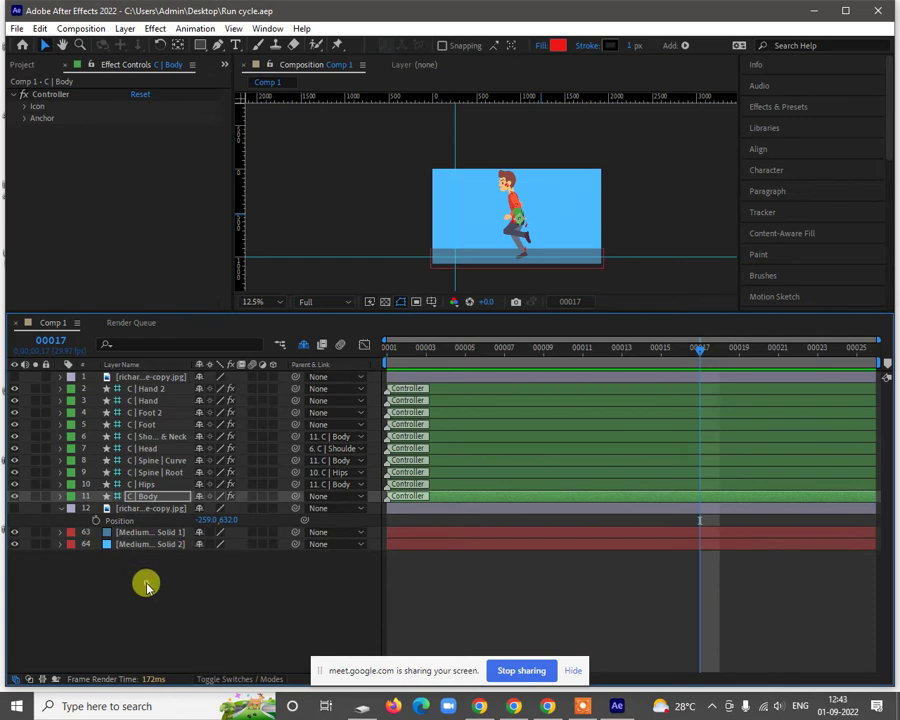
left_click(155, 512)
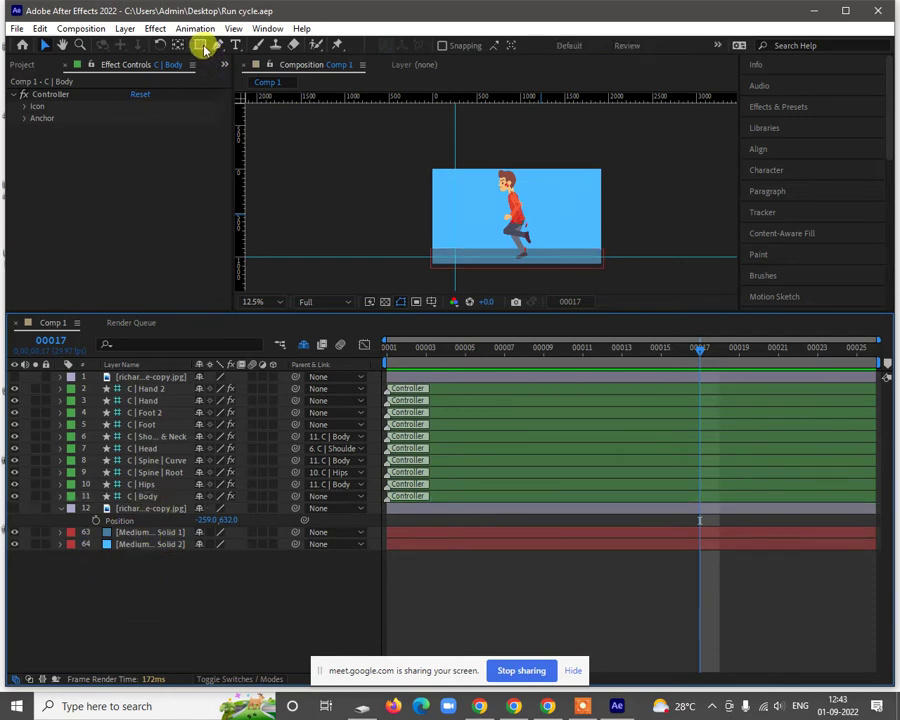
Step: Create a new Shape Layer 1 and move it just above the solid layers
left_click(121, 535)
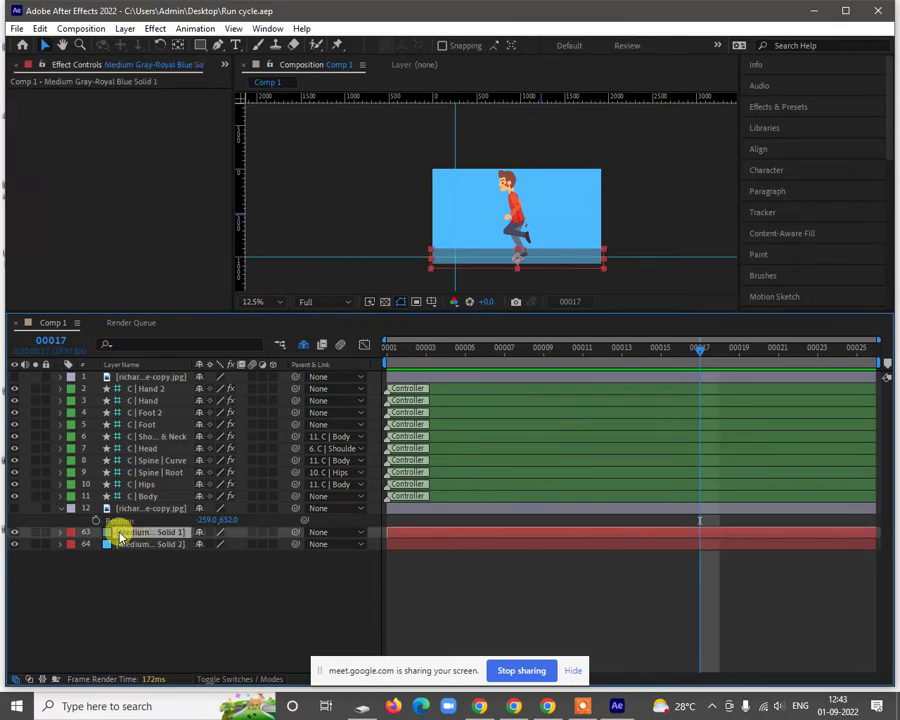
left_click(14, 533)
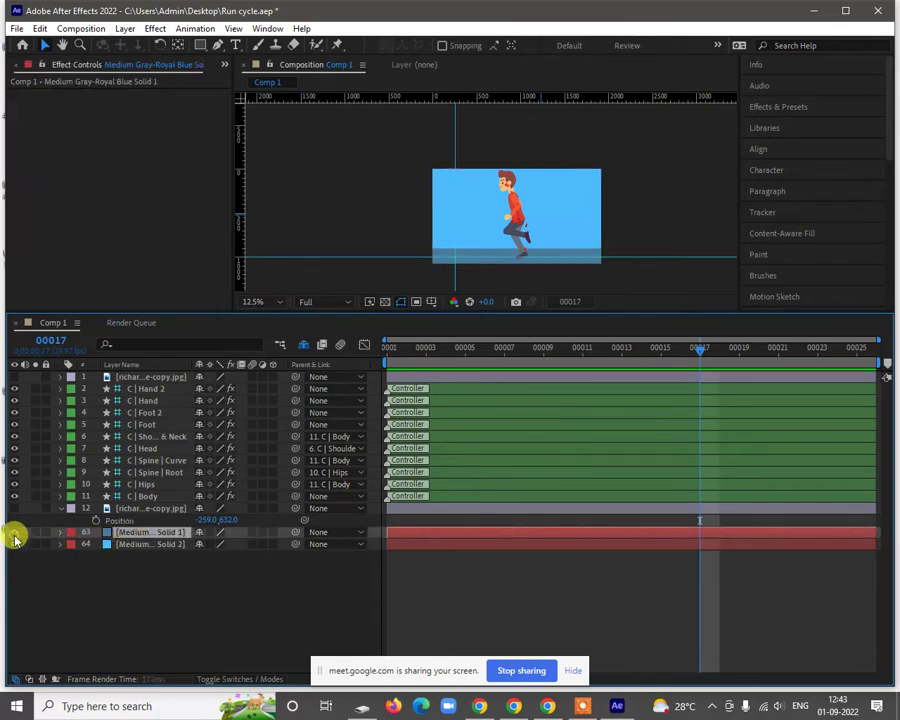
left_click(82, 571)
right_click(88, 574)
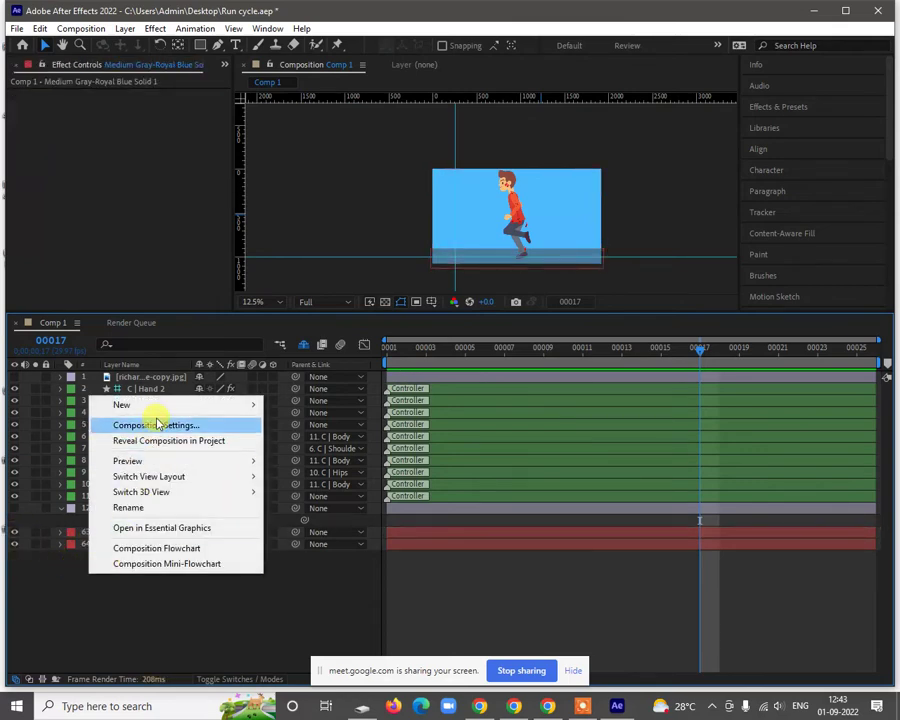
mouse_move(221, 407)
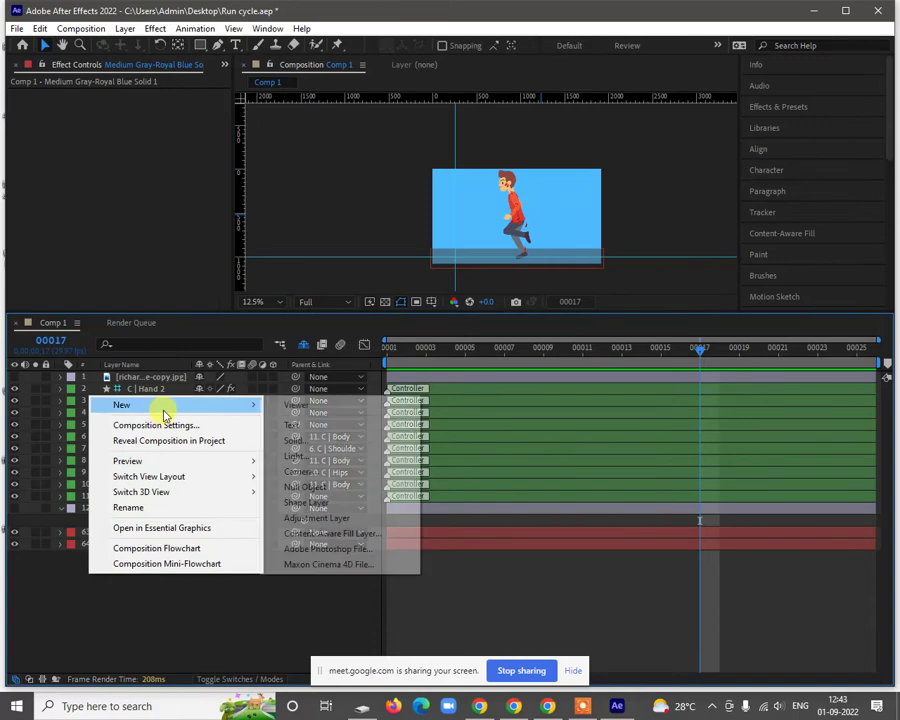
left_click(338, 505)
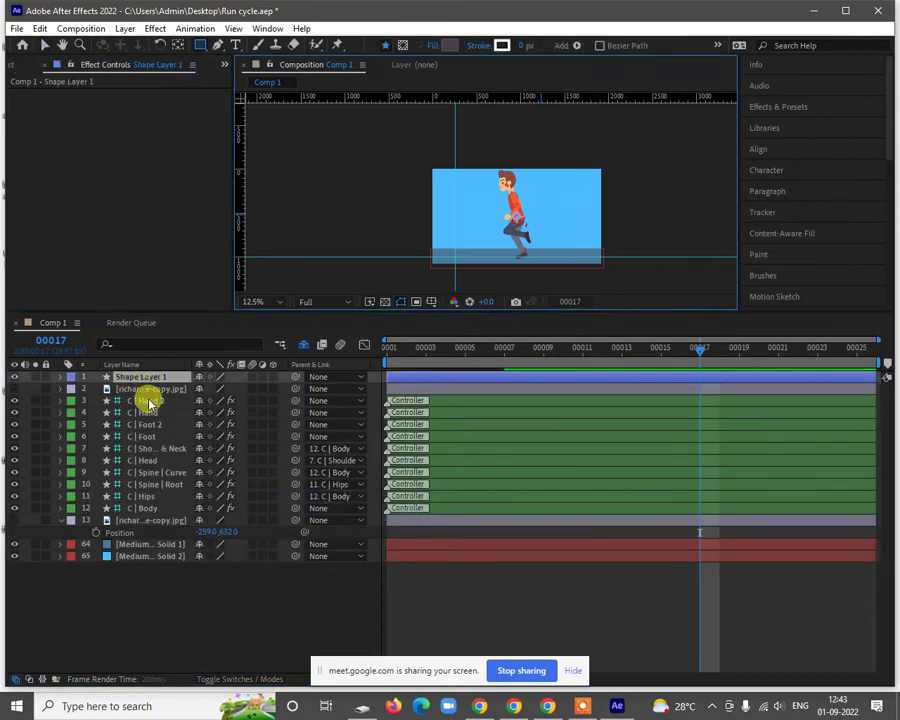
left_click_drag(148, 400, 145, 530)
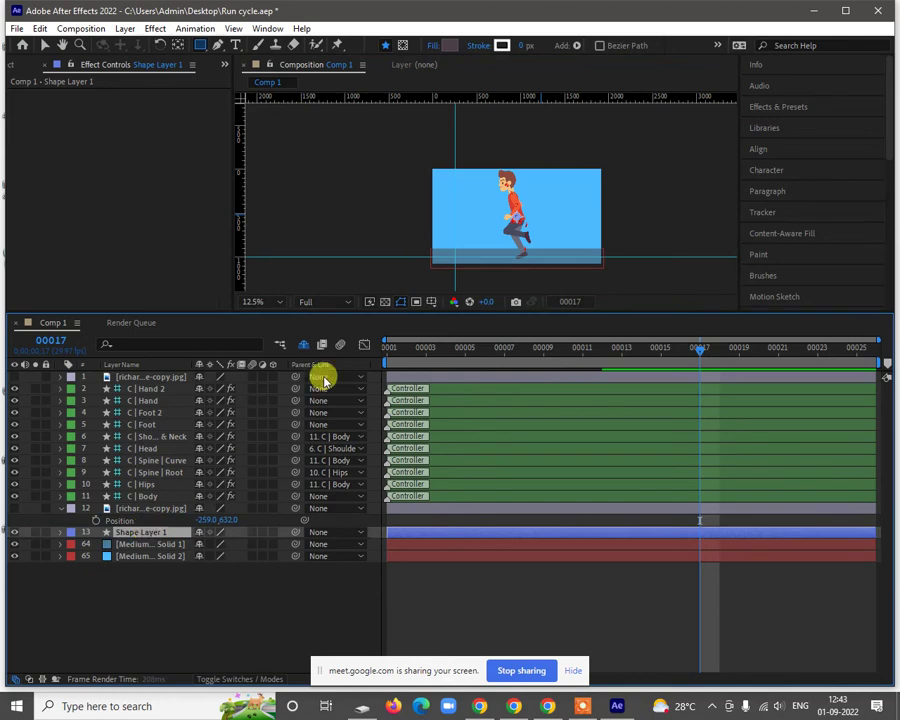
Step: Draw a tall rectangle on the left side of the frame
scroll(452, 196, "up", 1)
key("h")
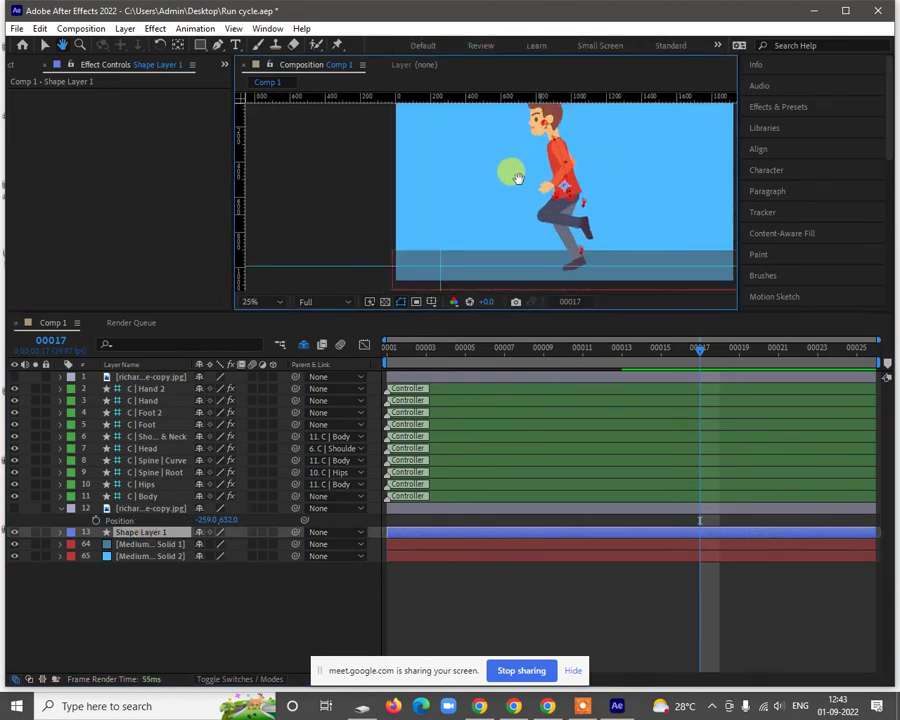
left_click_drag(518, 178, 505, 206)
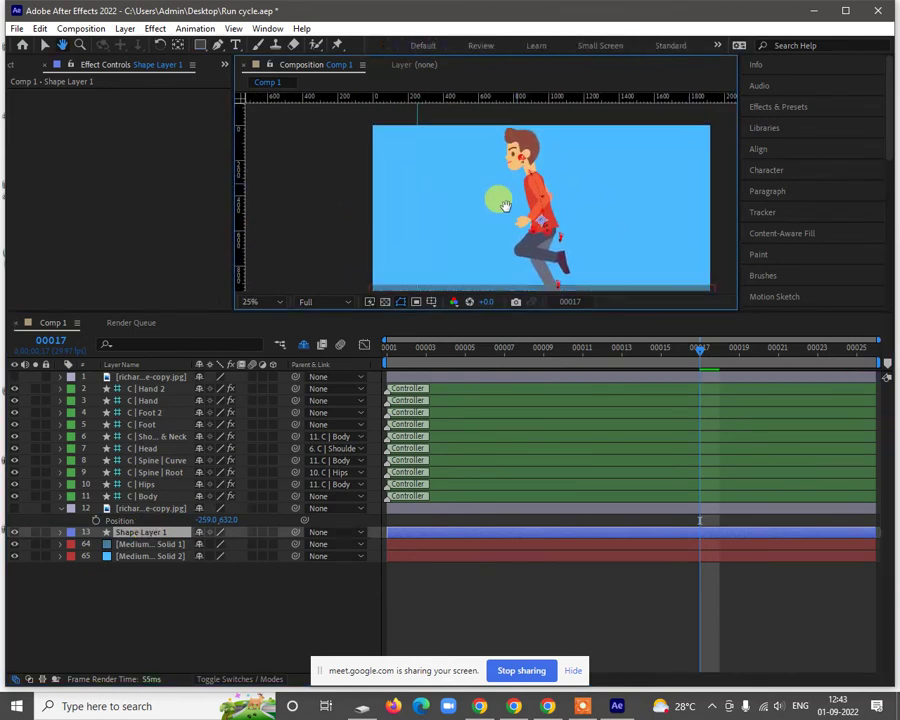
key("q")
scroll(445, 170, "down", 1)
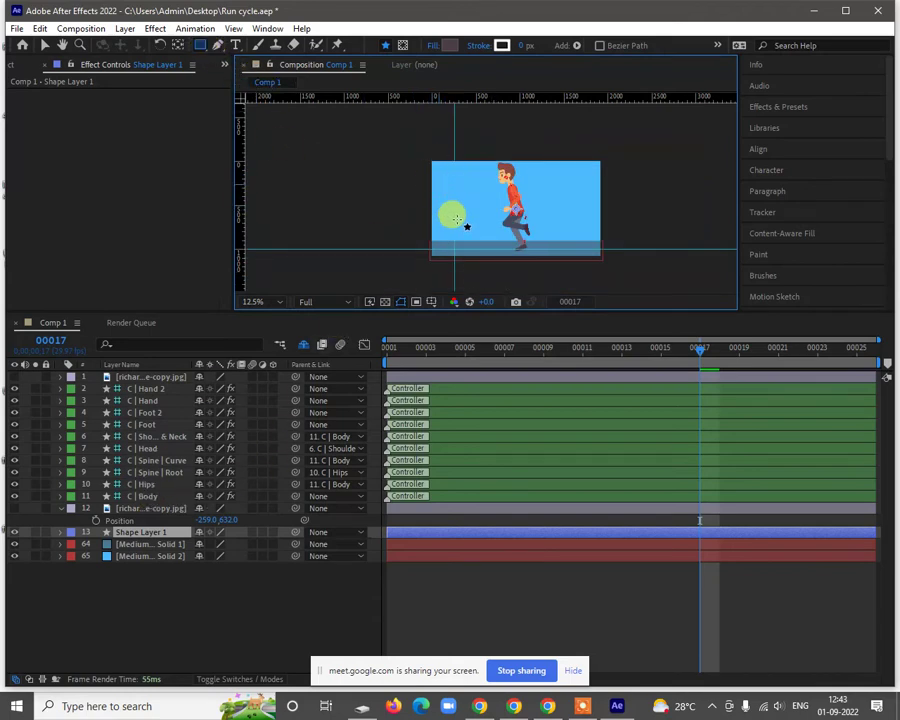
left_click_drag(440, 184, 466, 233)
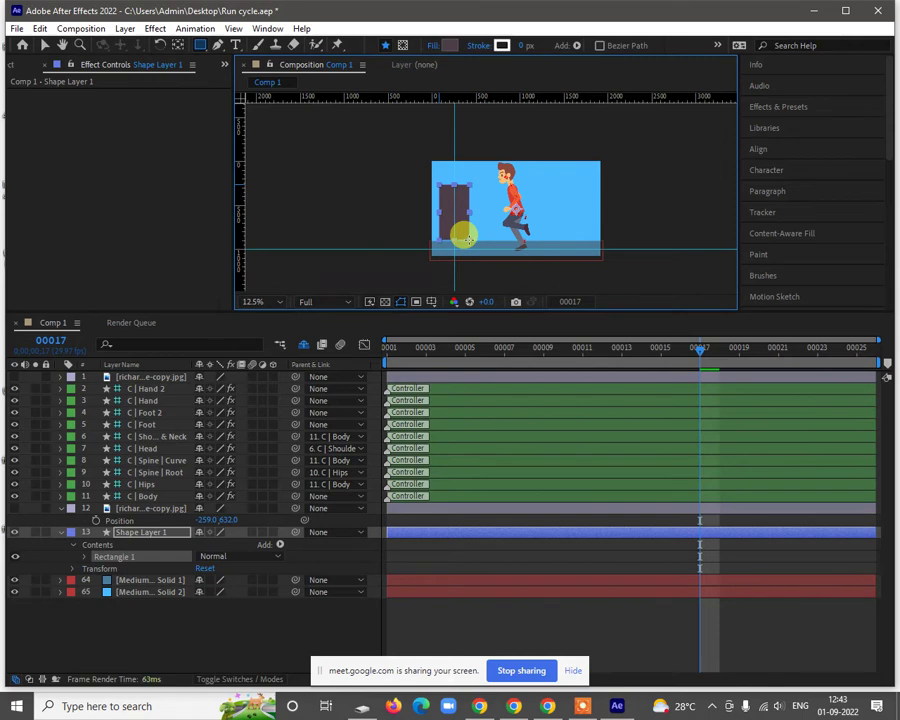
Step: Set the rectangle's fill colour to dark purple #592243
left_click(449, 45)
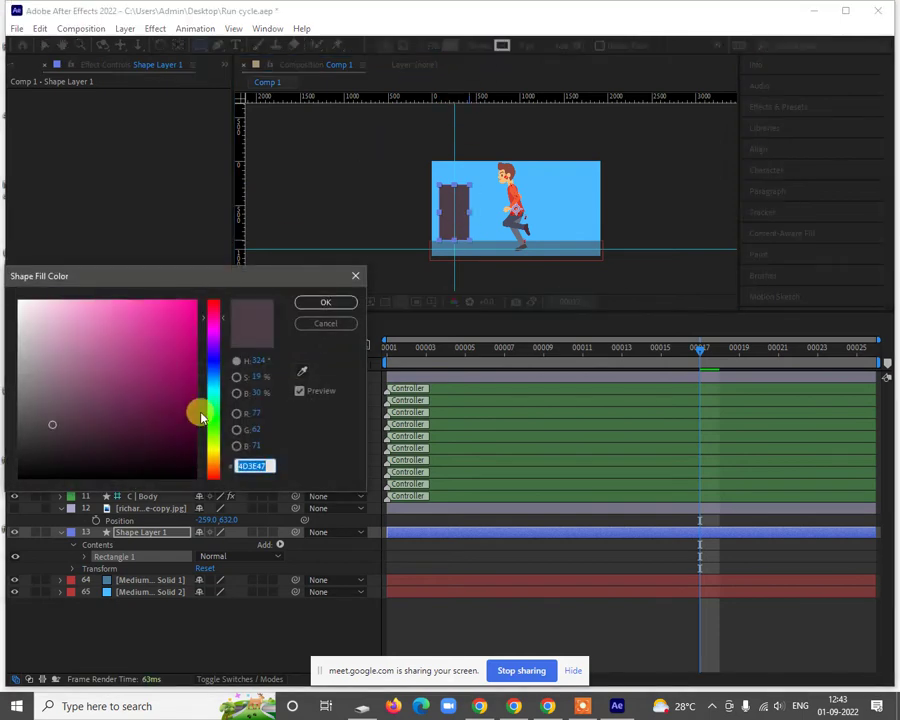
left_click(99, 362)
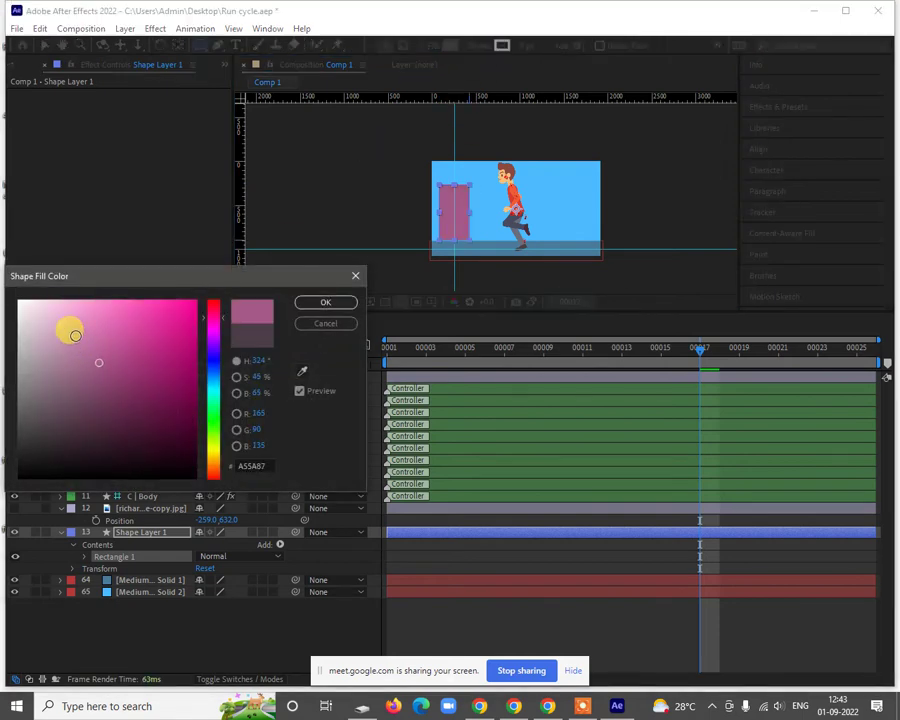
left_click(75, 335)
left_click(126, 412)
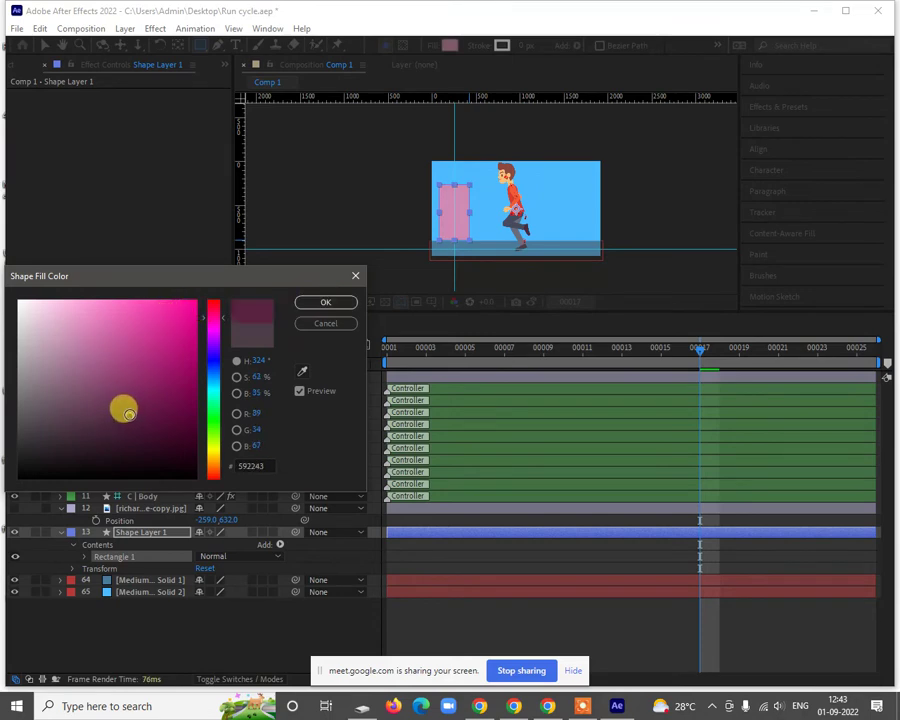
left_click(309, 305)
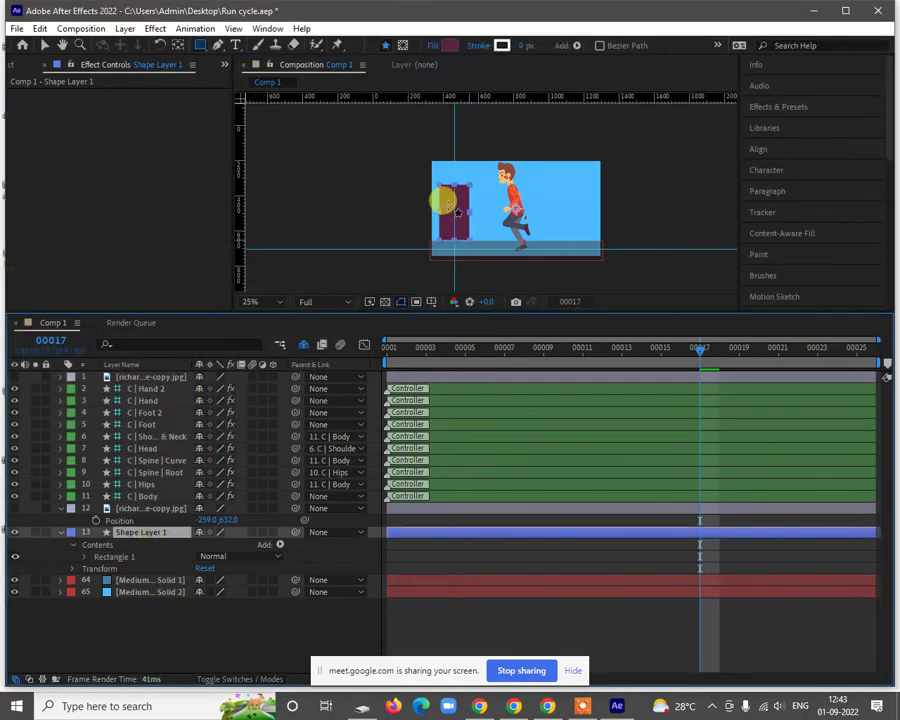
Step: Pan the composition view toward the building, ready to draw windows
scroll(442, 195, "up", 1)
key("h")
left_click_drag(452, 206, 528, 176)
key("q")
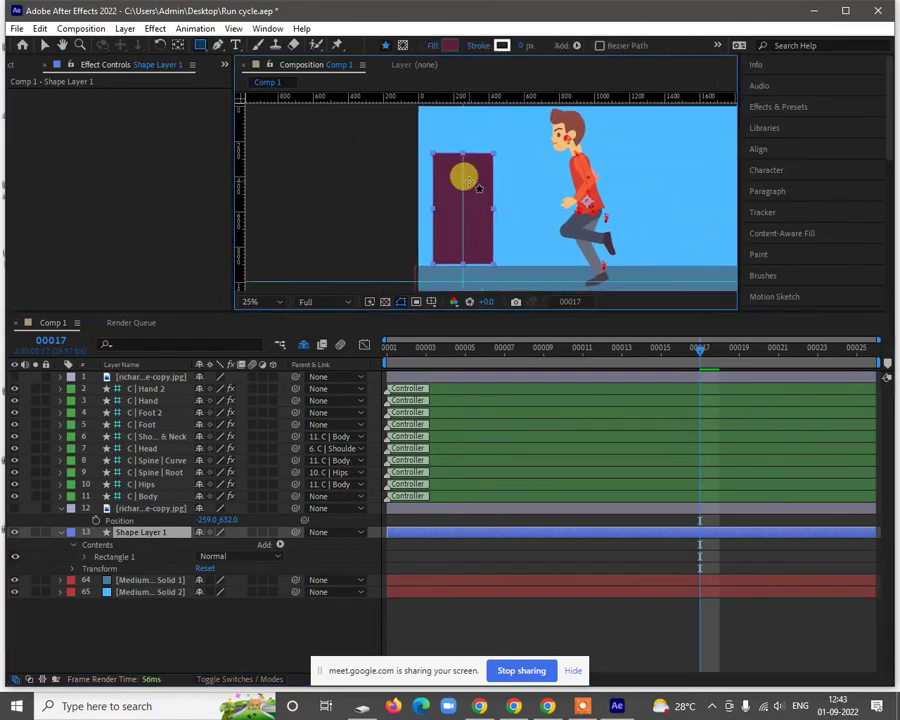
scroll(466, 172, "up", 2)
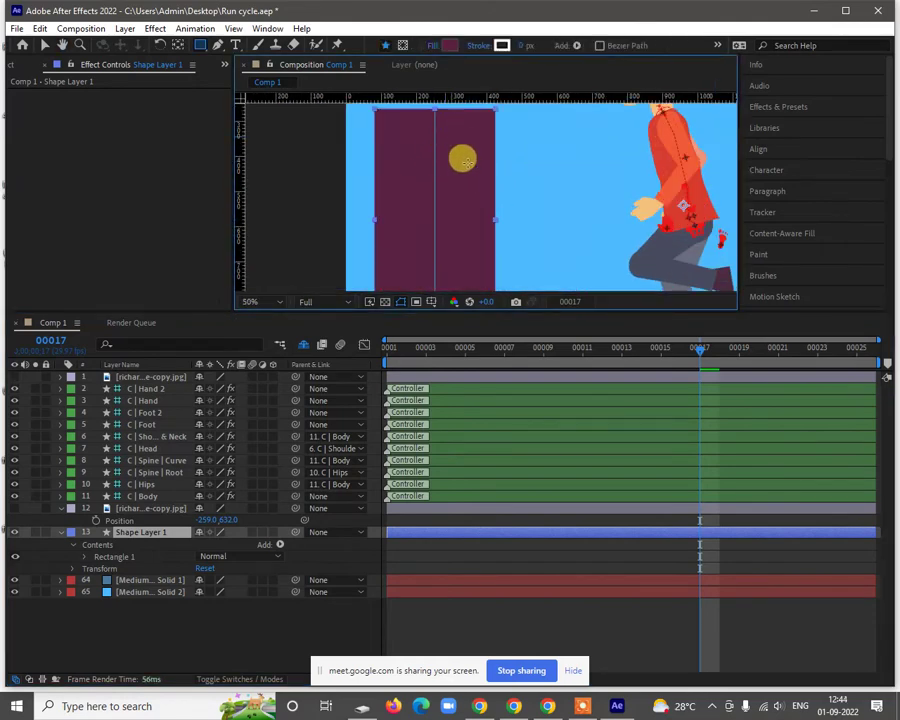
Step: Change the window fill colour to bright orange #FAAF0E
left_click(450, 45)
left_click(213, 460)
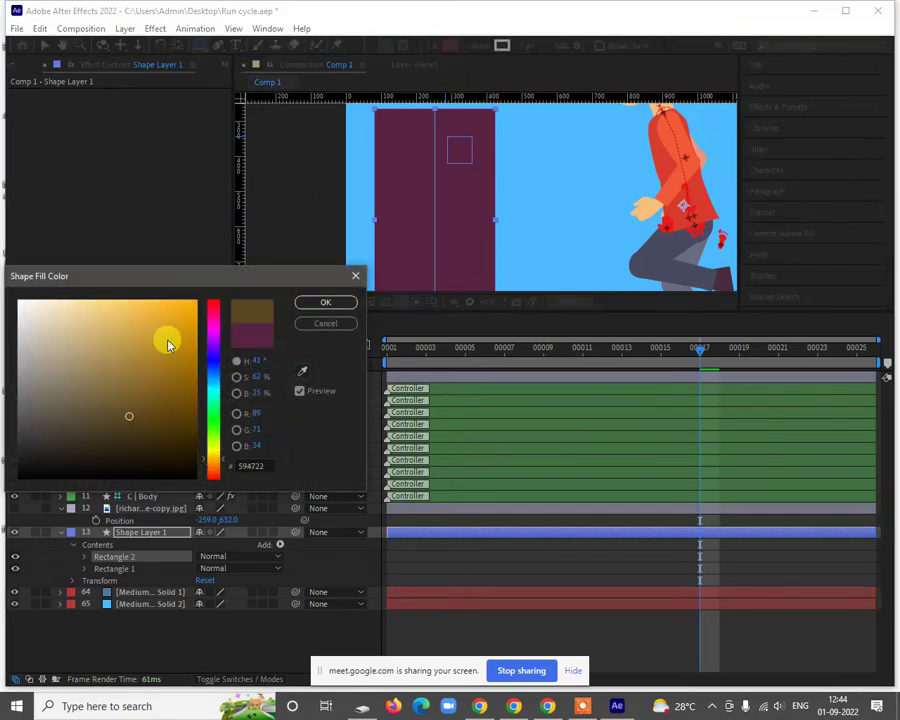
left_click(186, 302)
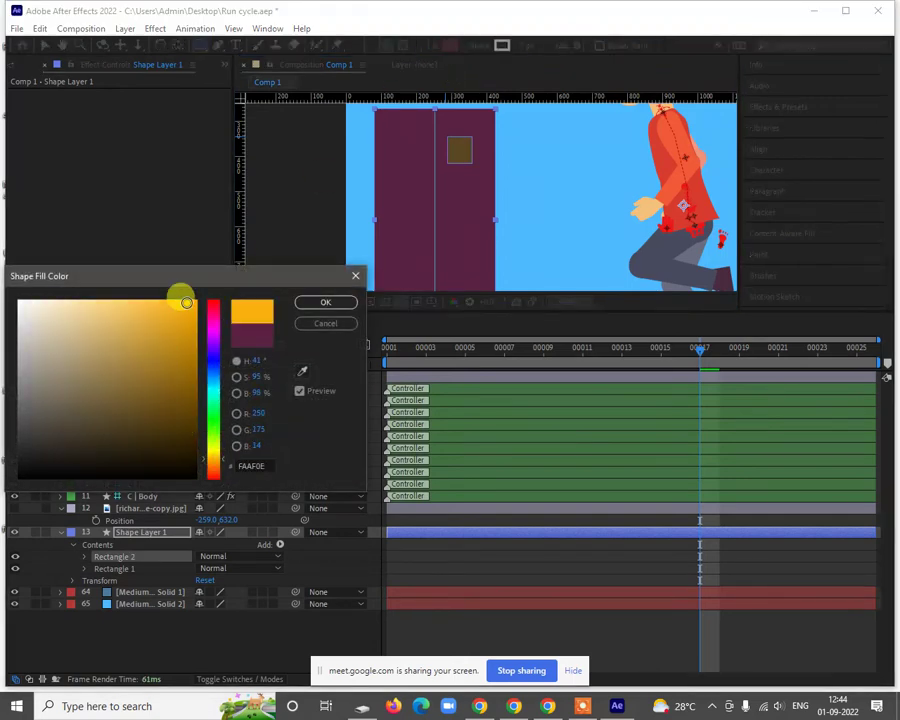
left_click(303, 302)
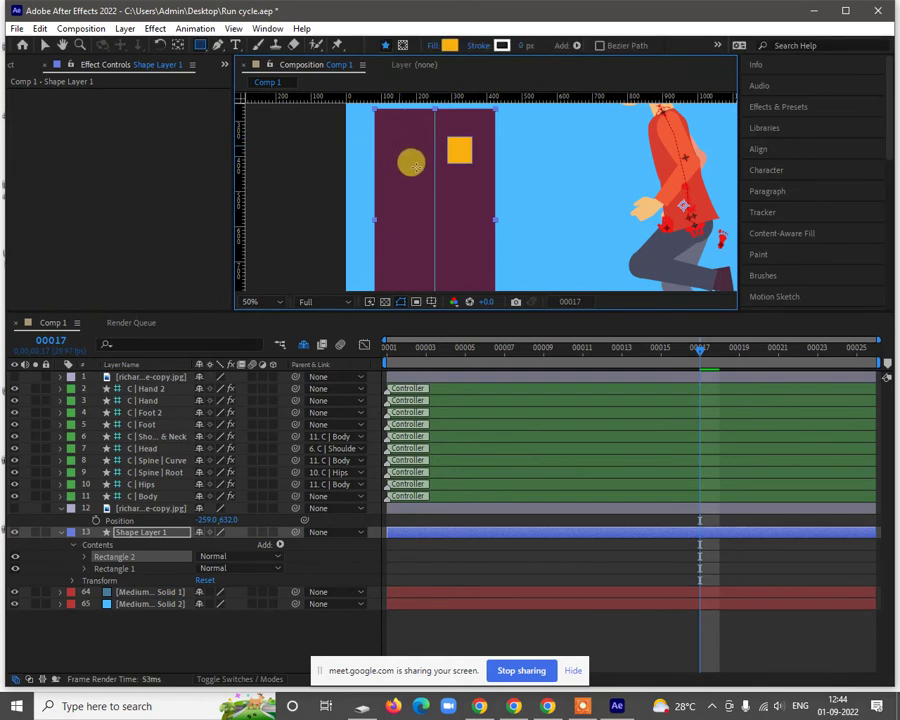
Step: Duplicate and draw several more orange window rectangles across the building
key("ctrl+d")
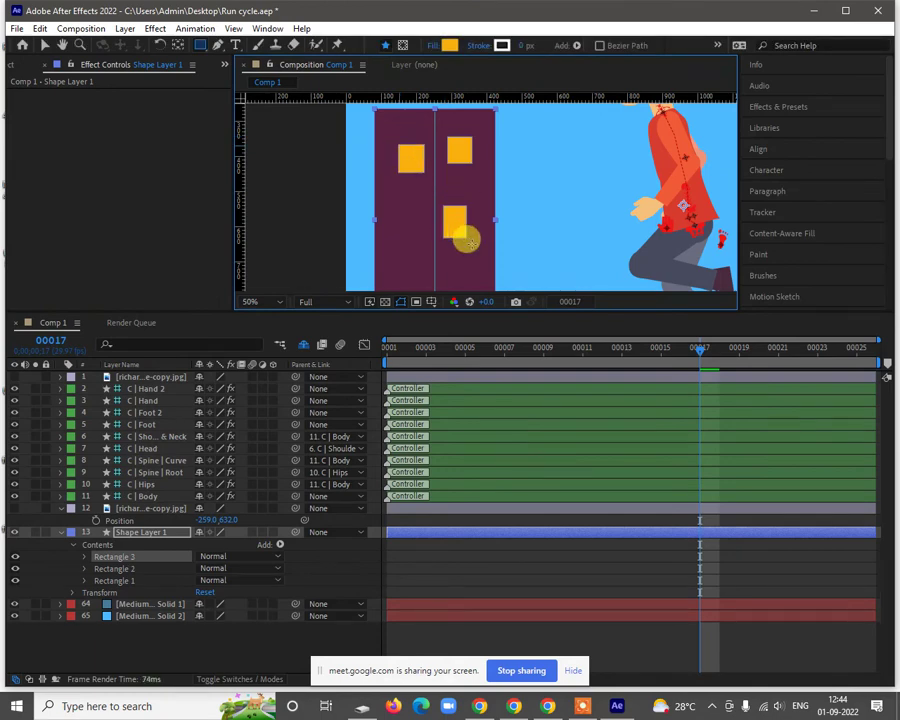
mouse_move(398, 225)
left_mouse_down()
mouse_move(418, 247)
mouse_move(414, 240)
left_mouse_up()
left_click(504, 206)
key("h")
left_click_drag(500, 232, 499, 167)
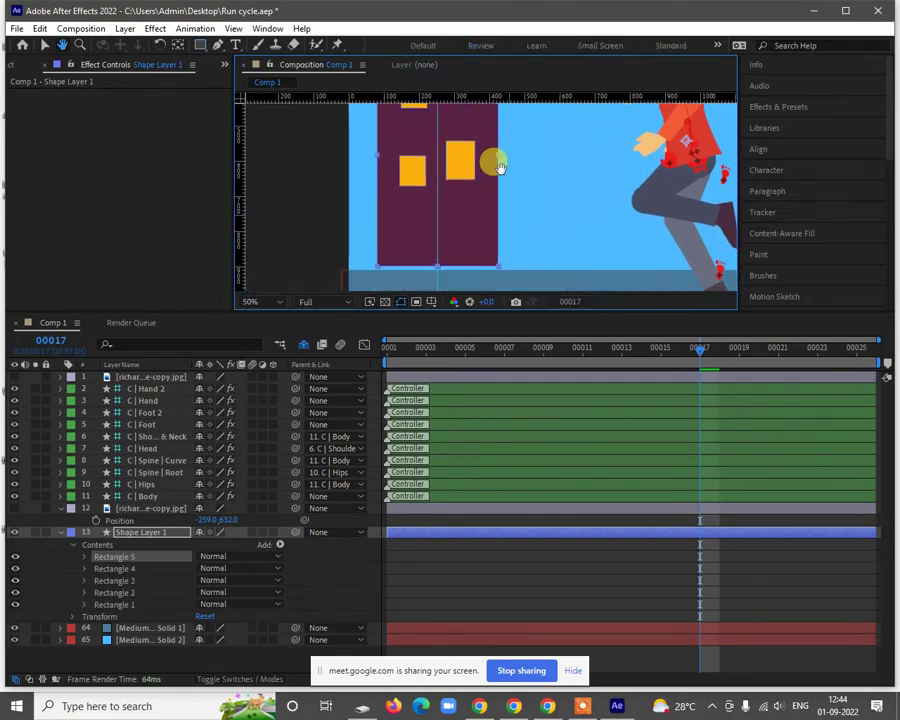
key("q")
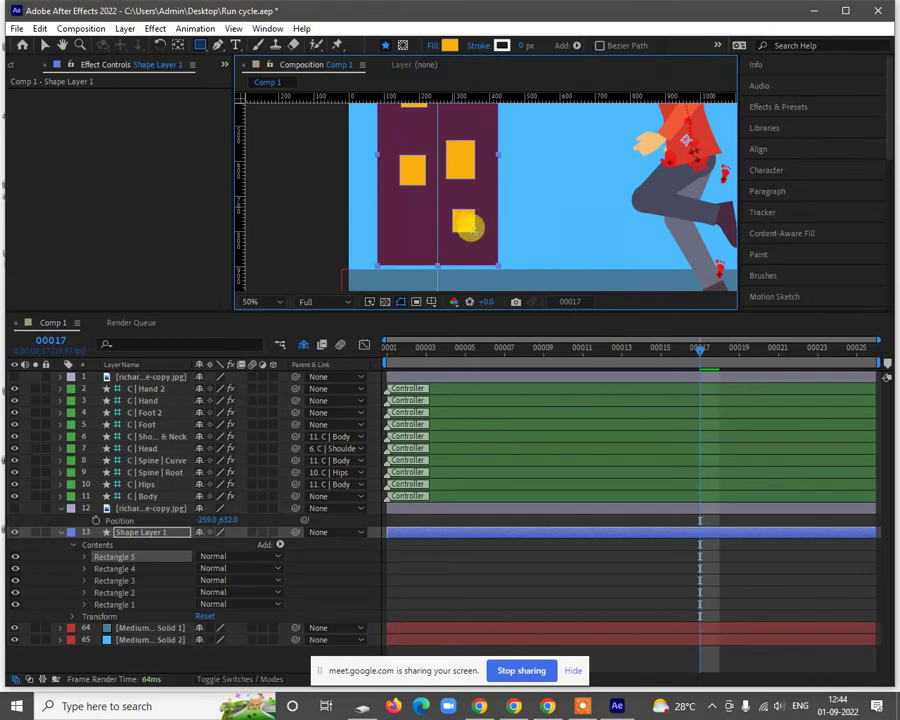
left_click_drag(403, 223, 420, 240)
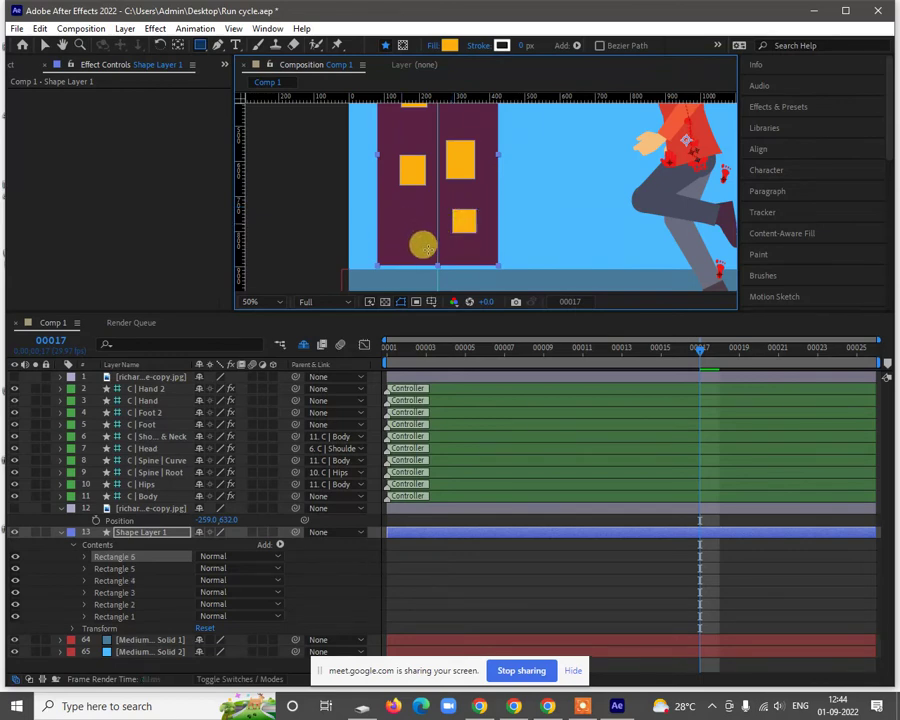
left_click(426, 247)
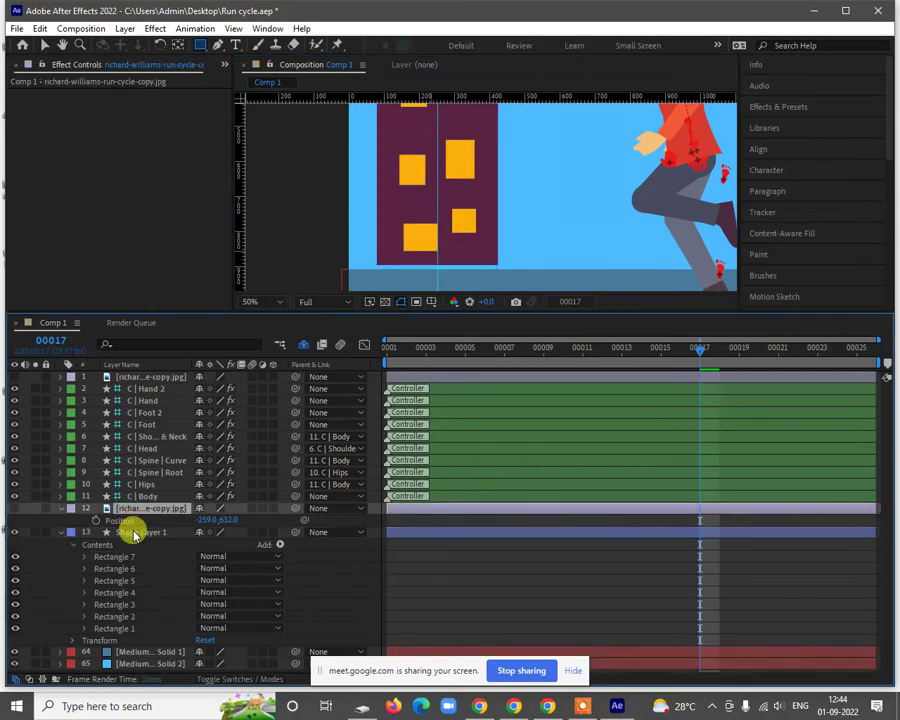
Step: Rename the shape layer to 'Building' and collapse its properties
left_click(125, 531)
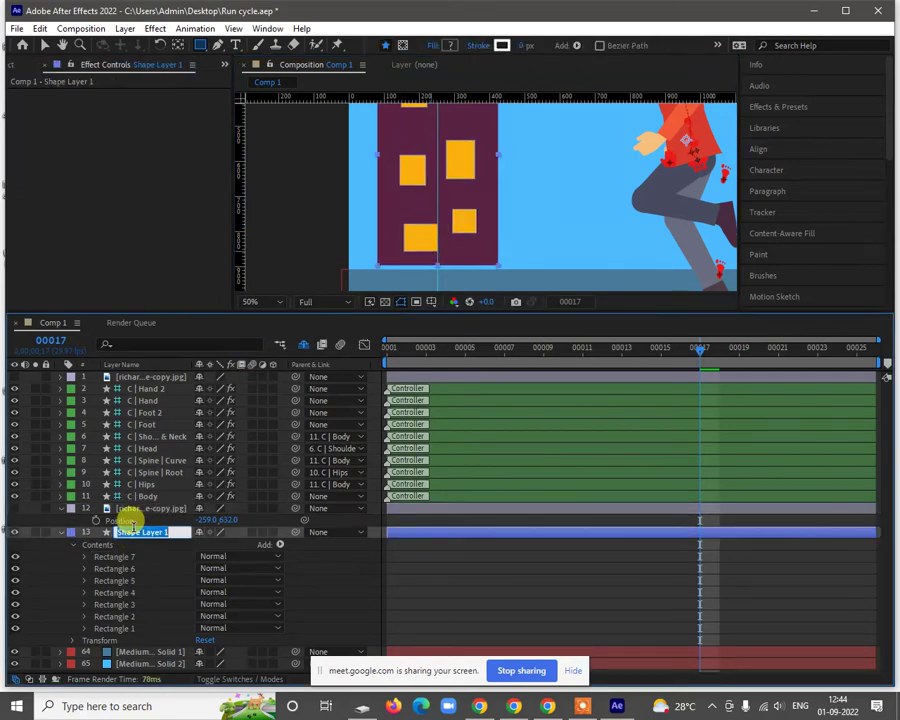
type("Build")
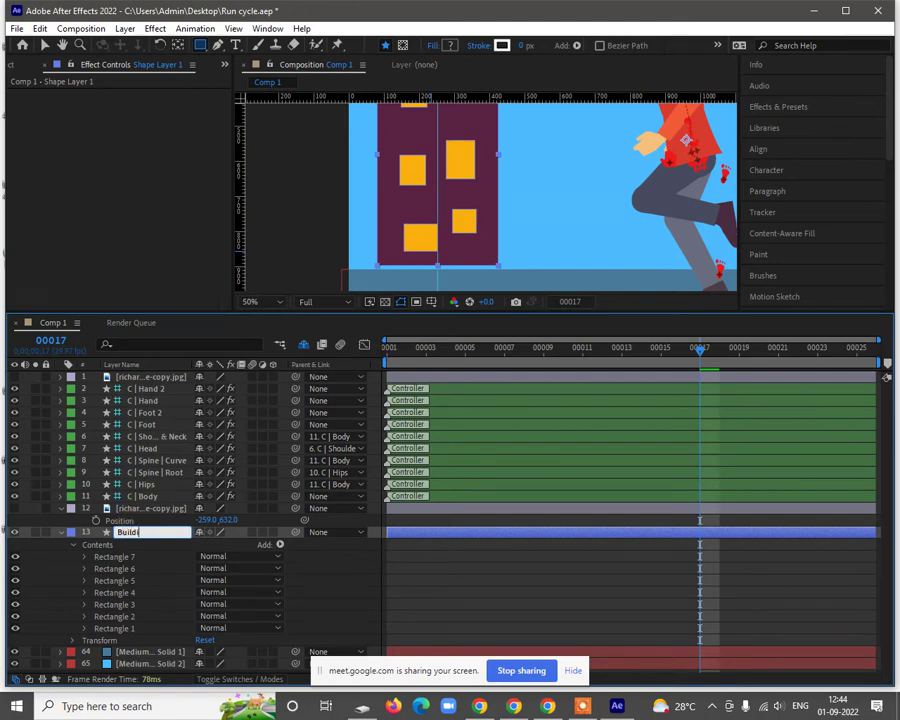
type("ing")
key("Return")
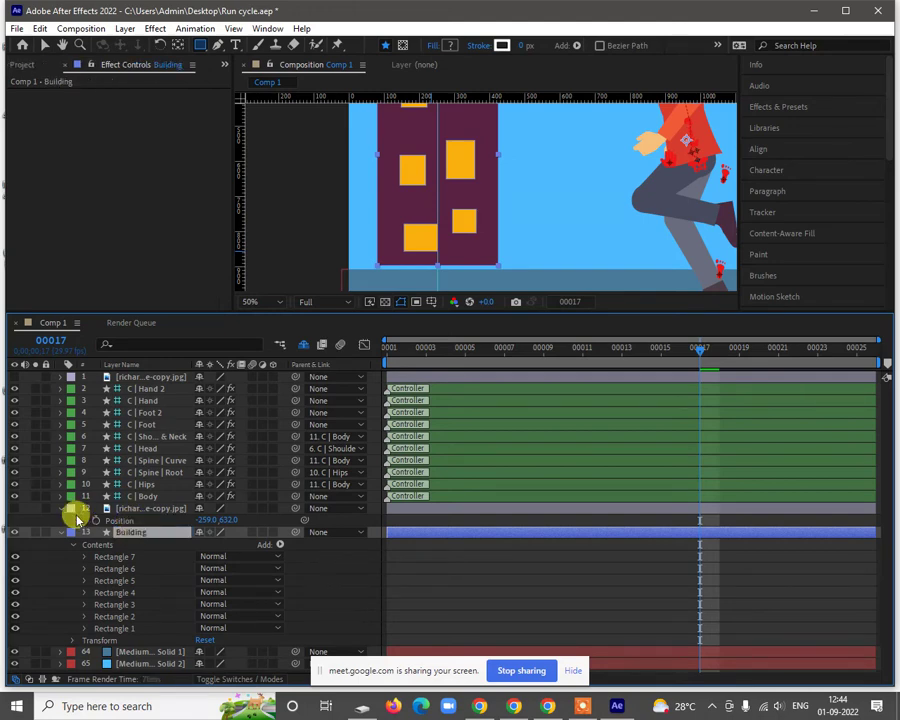
left_click(60, 533)
Step: Zoom out and move the Building slightly down in the frame
key("comma")
key("comma")
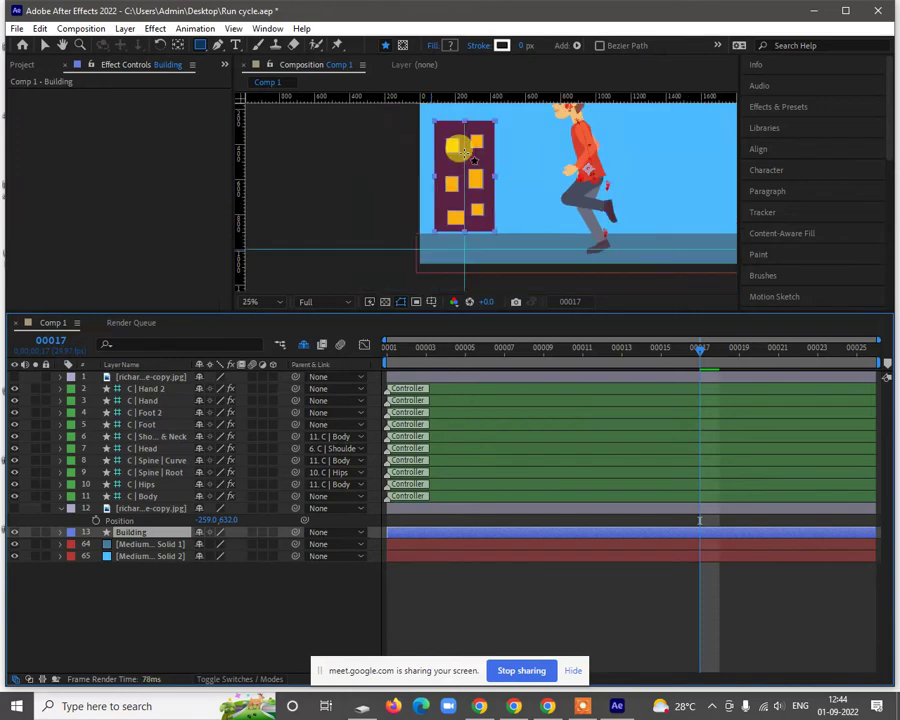
left_click(44, 46)
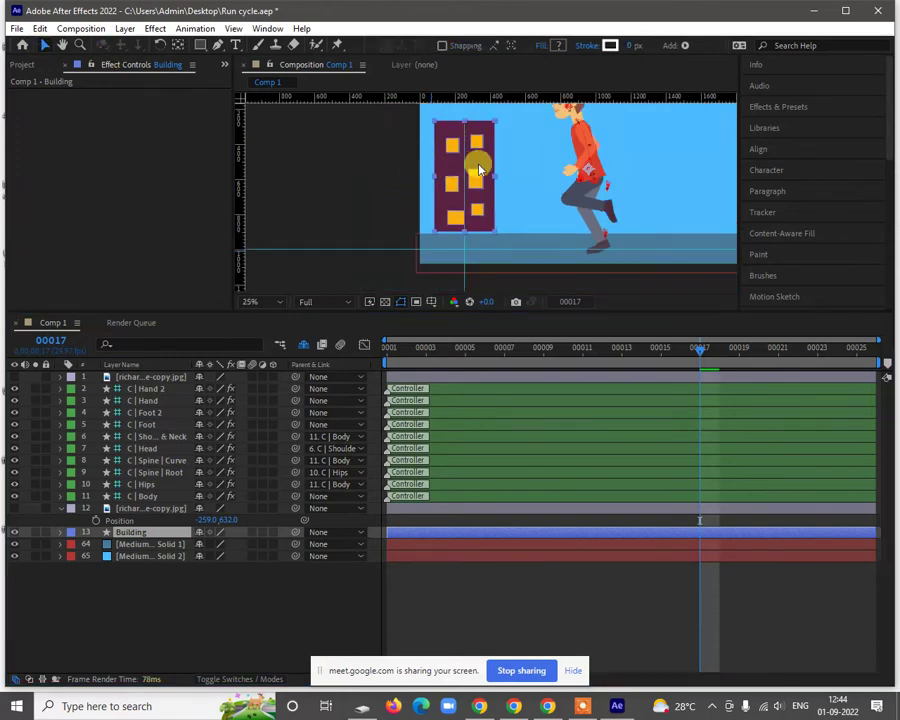
left_click_drag(478, 170, 478, 175)
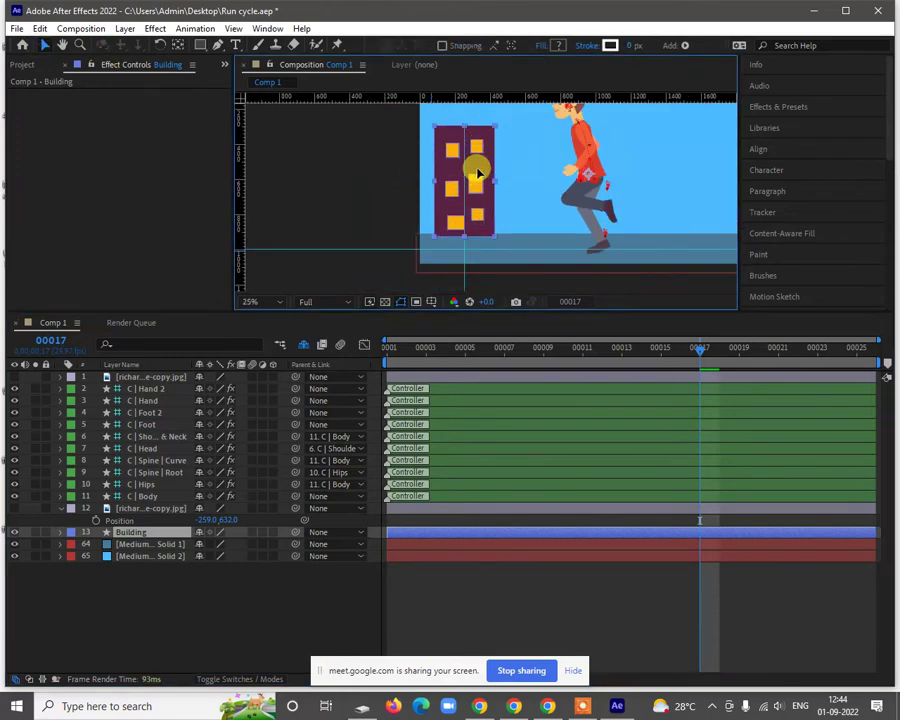
left_click(512, 581)
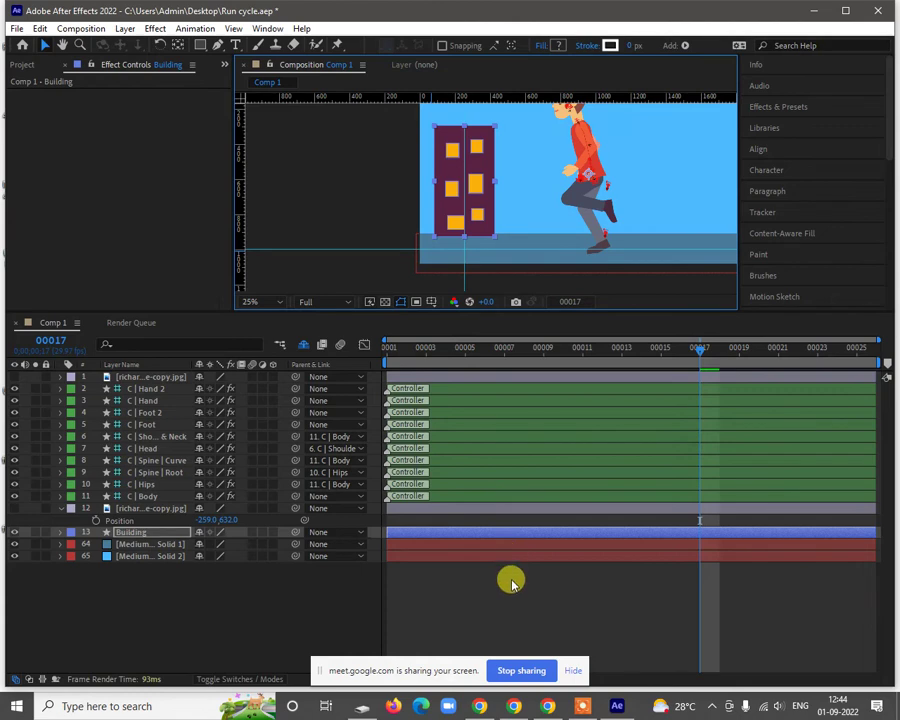
left_click(484, 187)
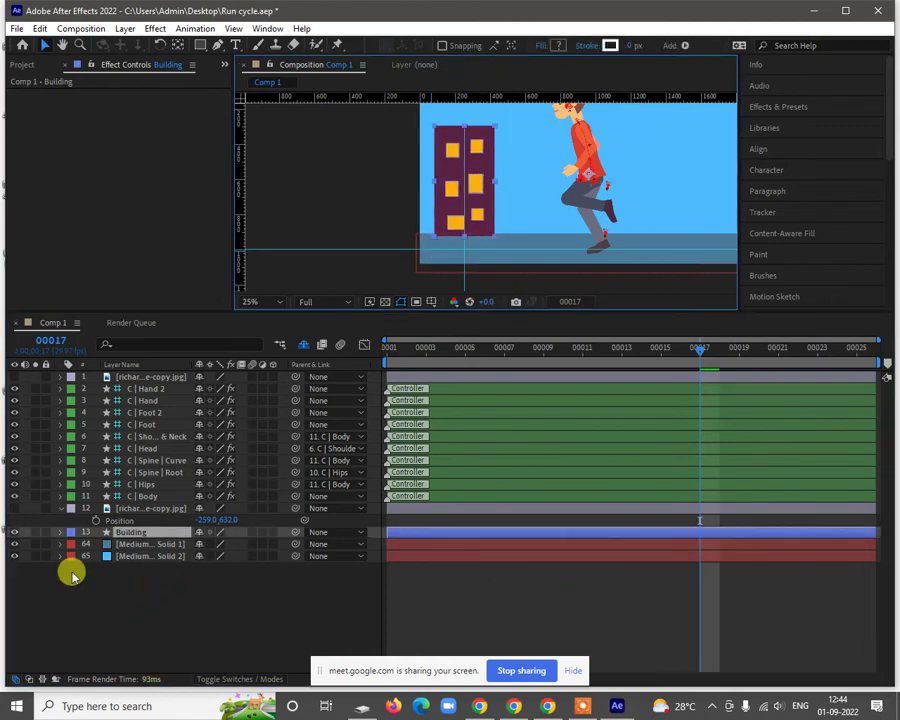
left_click(61, 533)
left_click(61, 533)
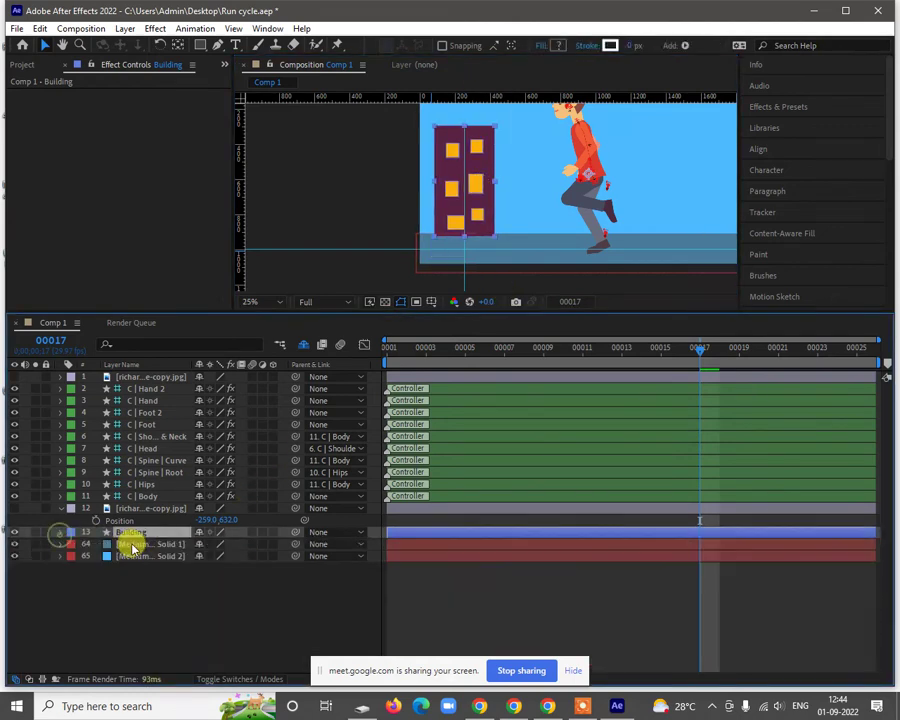
Step: Reposition the building's anchor point and nudge the building left with Shift+arrow keys
left_click(178, 45)
left_click(585, 178)
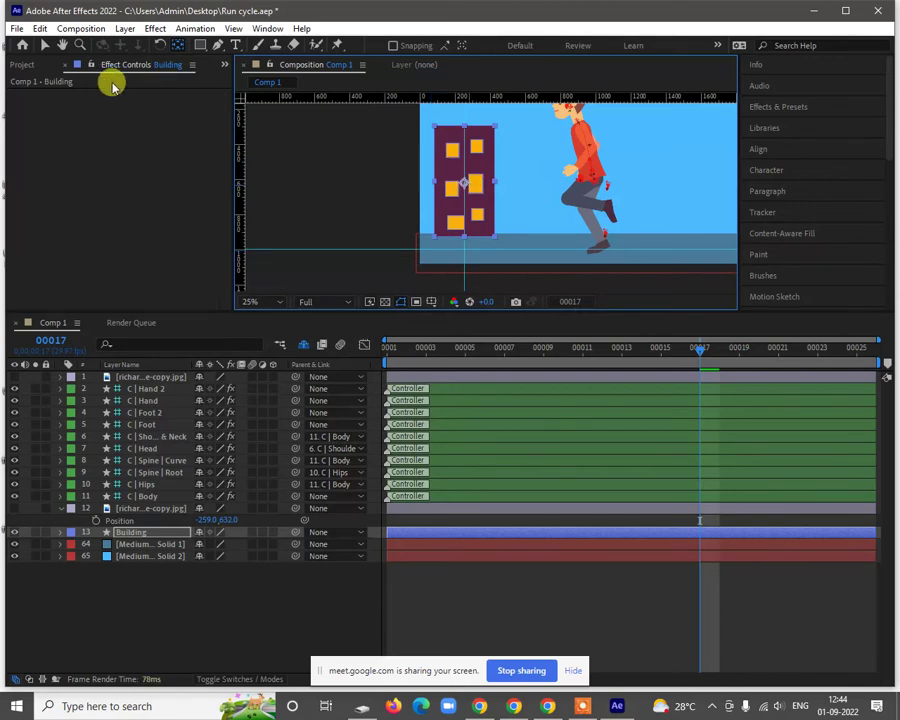
left_click(44, 45)
left_click(473, 186)
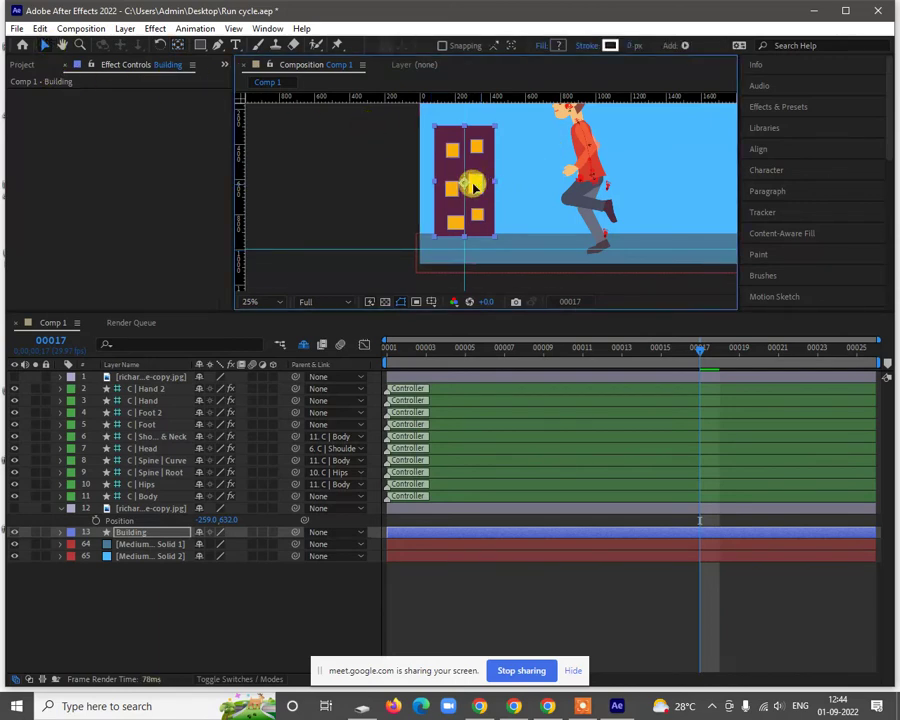
key("shift+Left")
key("shift+Left")
key("shift+Left")
key("shift+Left")
key("shift+Left")
key("shift+Left")
key("shift+Left")
key("shift+Left")
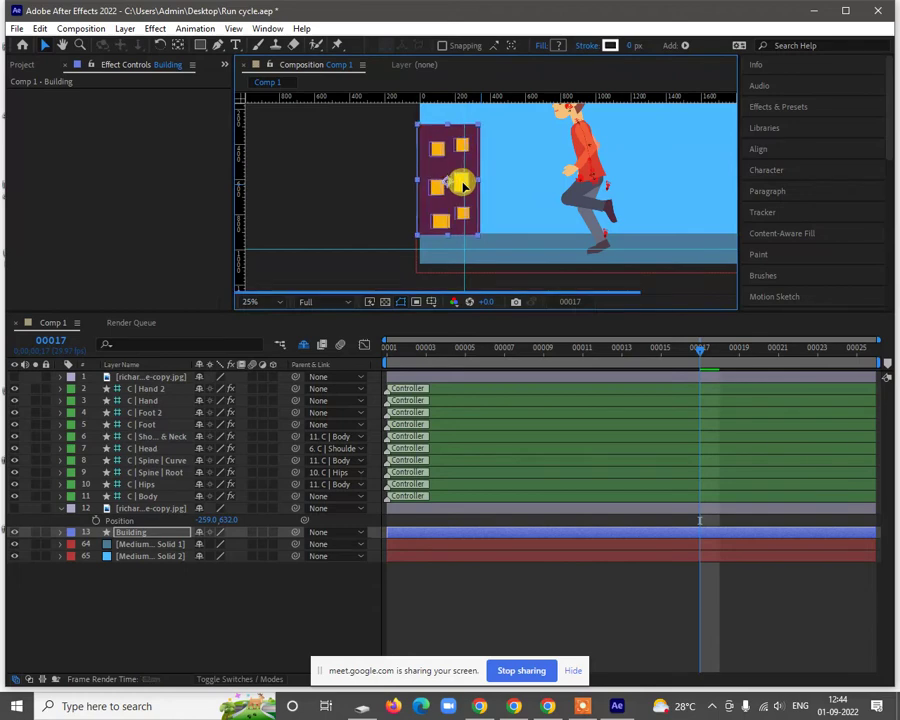
key("shift+Right")
key("shift+Right")
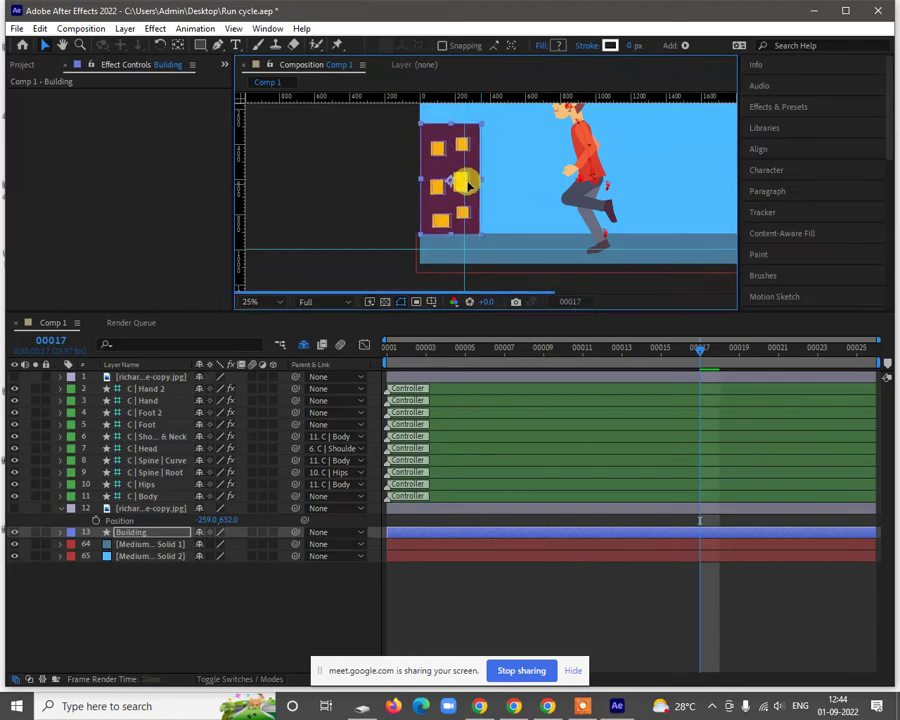
key("shift+Left")
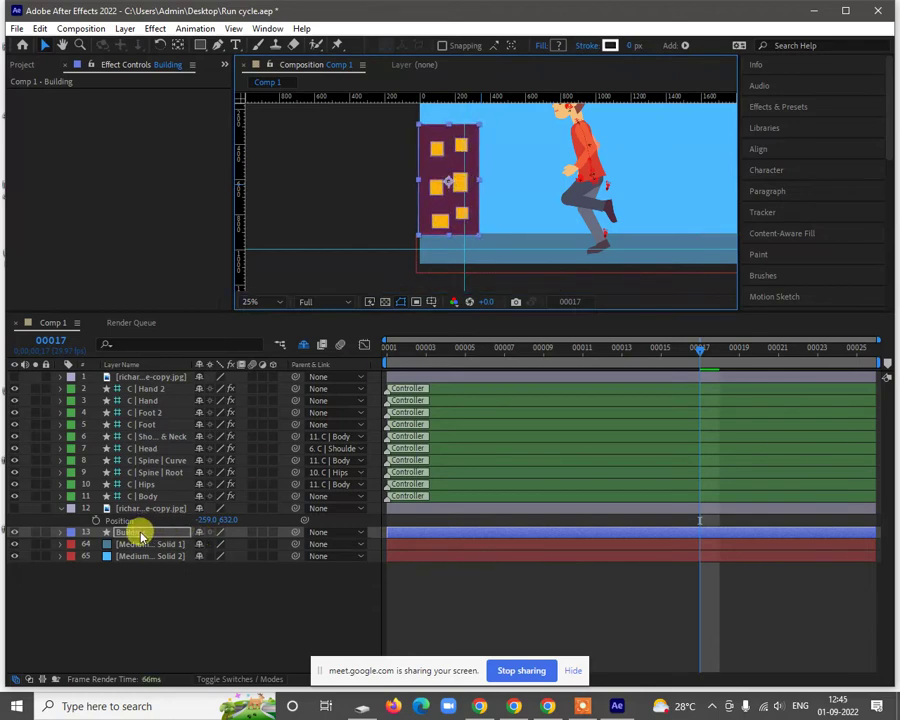
key("p")
key("p")
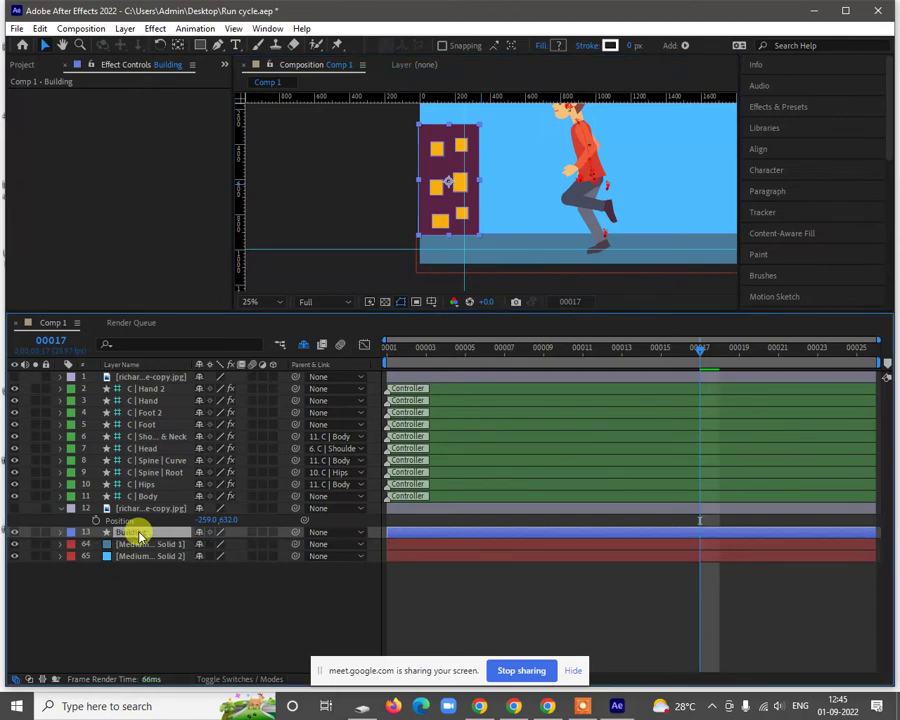
Step: Duplicate the building and move Building 2 to the right of the character
key("ctrl+d")
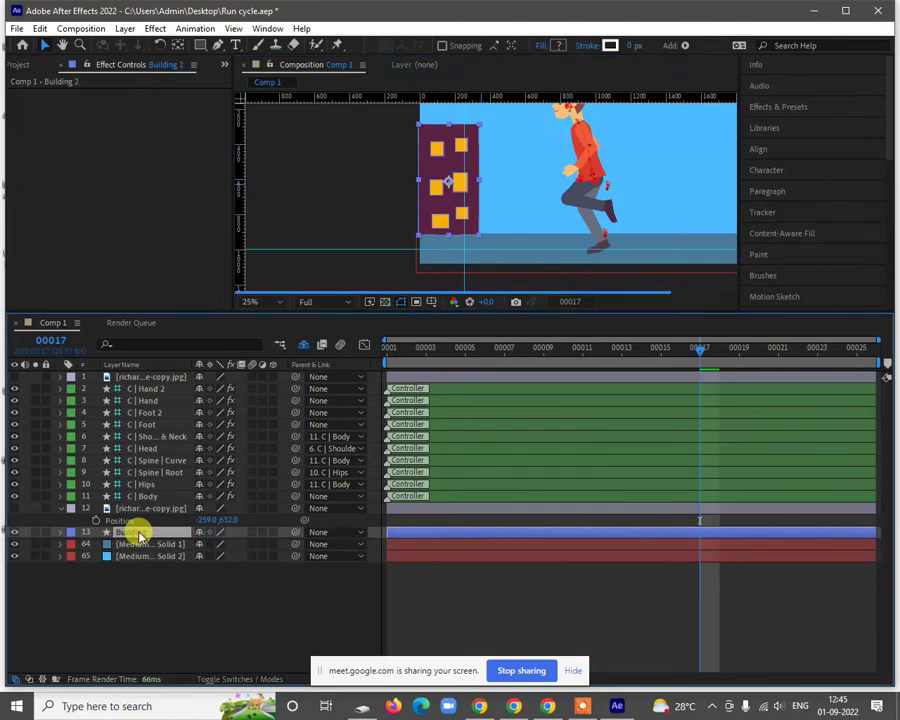
key("shift+Right")
key("shift+Right")
key("shift+Right")
key("shift+Right")
key("shift+Right")
key("shift+Right")
key("shift+Right")
key("shift+Right")
key("shift+Right")
key("shift+Right")
key("shift+Right")
key("shift+Right")
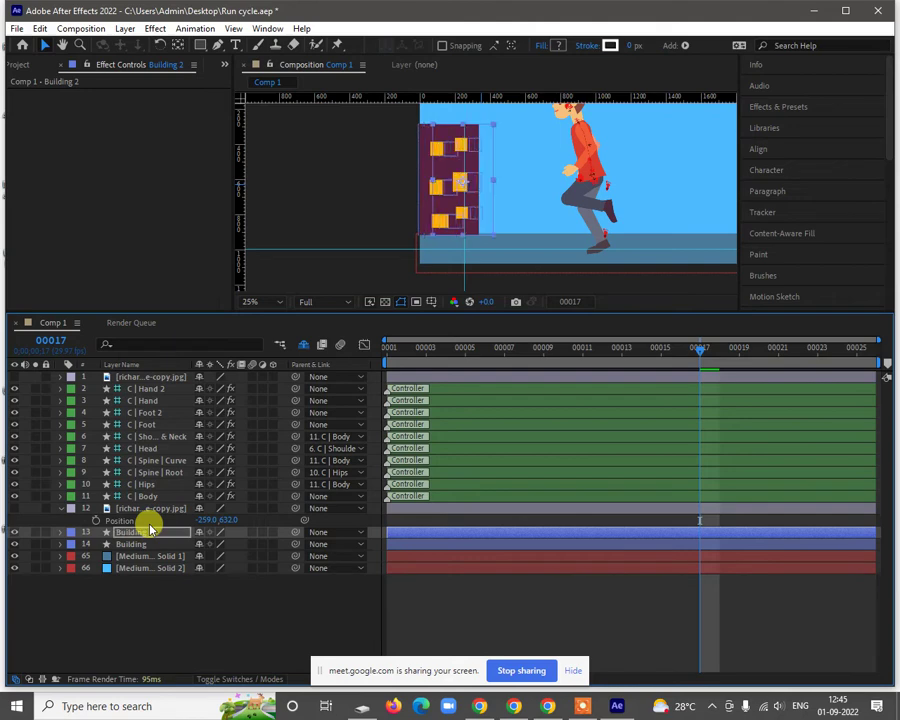
key("shift+Right")
key("shift+Right")
key("shift+Right")
key("shift+Right")
key("shift+Right")
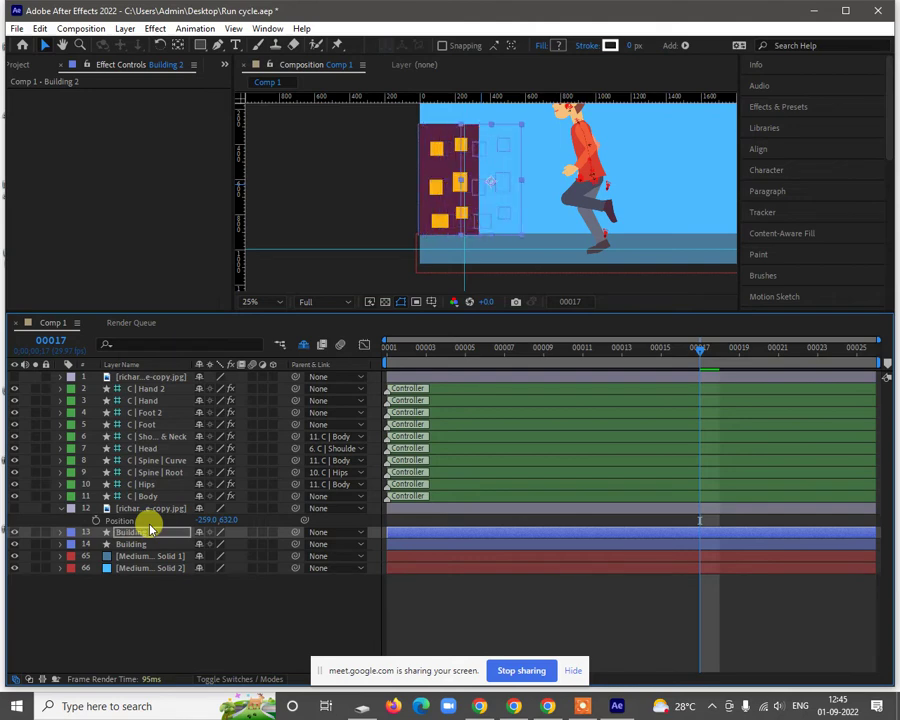
left_click(466, 223)
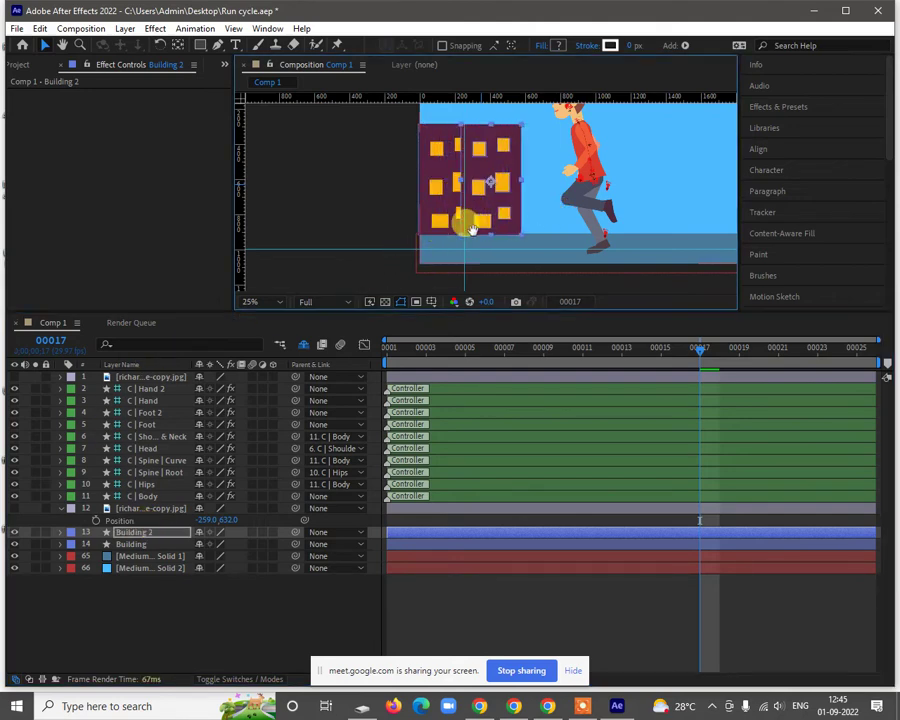
key("shift+/")
left_click_drag(410, 232, 647, 229)
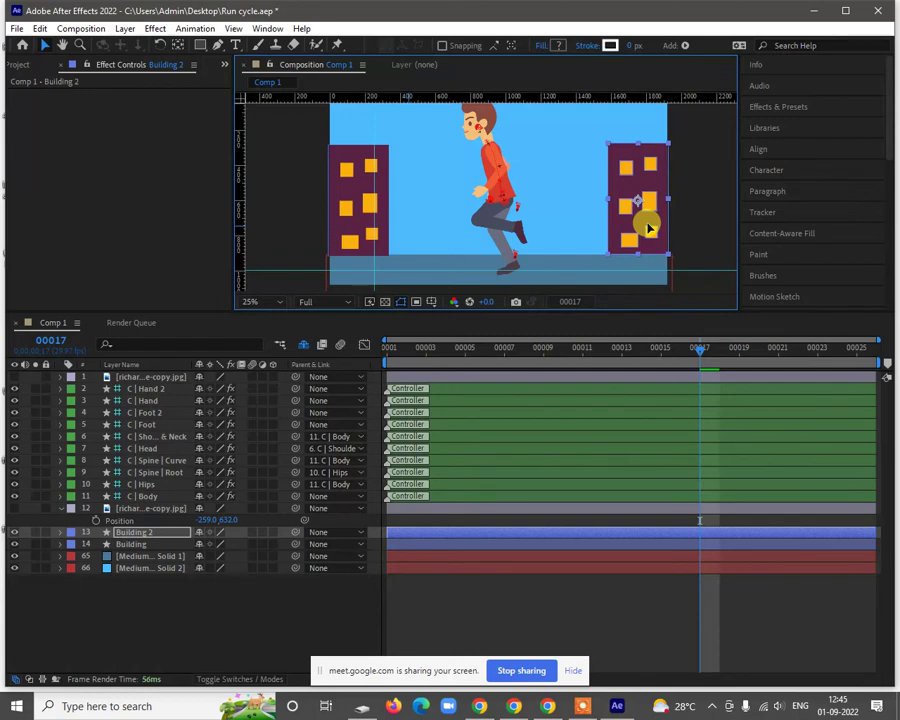
left_click(496, 603)
Step: Zoom the viewer out to 12.5% and pan slightly right to check the layout
key("h")
key("comma")
left_click_drag(596, 208, 622, 208)
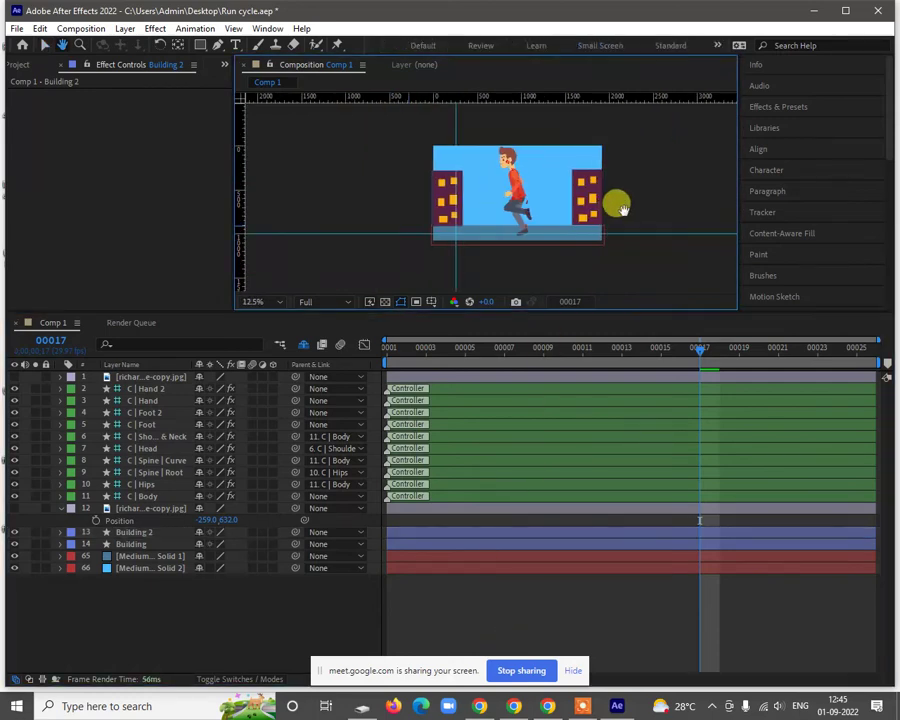
Step: Pre-compose the Building 2 and Building layers into one composition named Buildings
key("v")
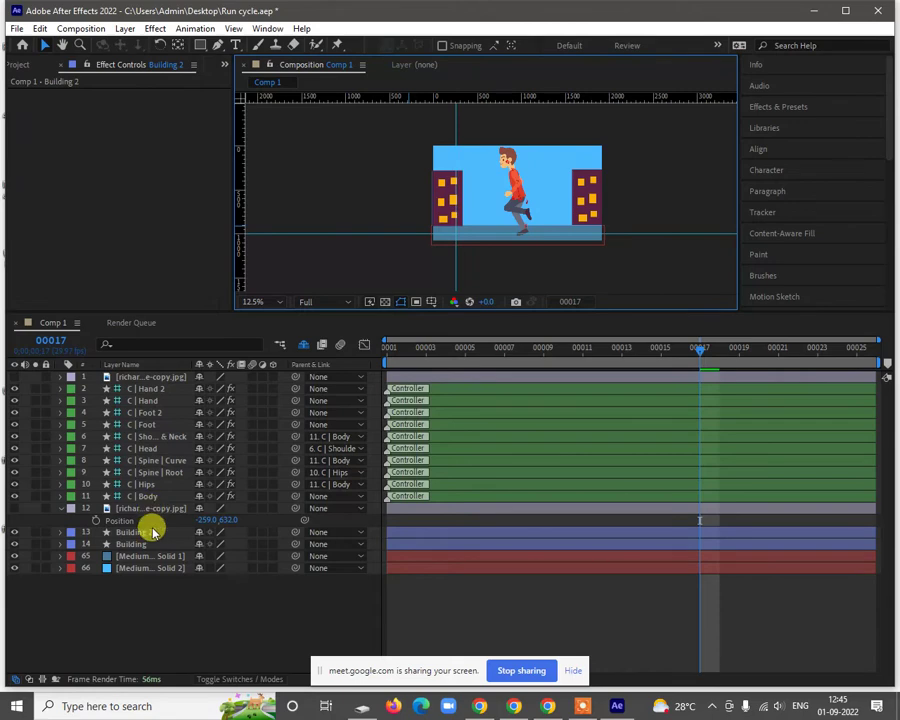
left_click(146, 535)
left_click(143, 546, "shift")
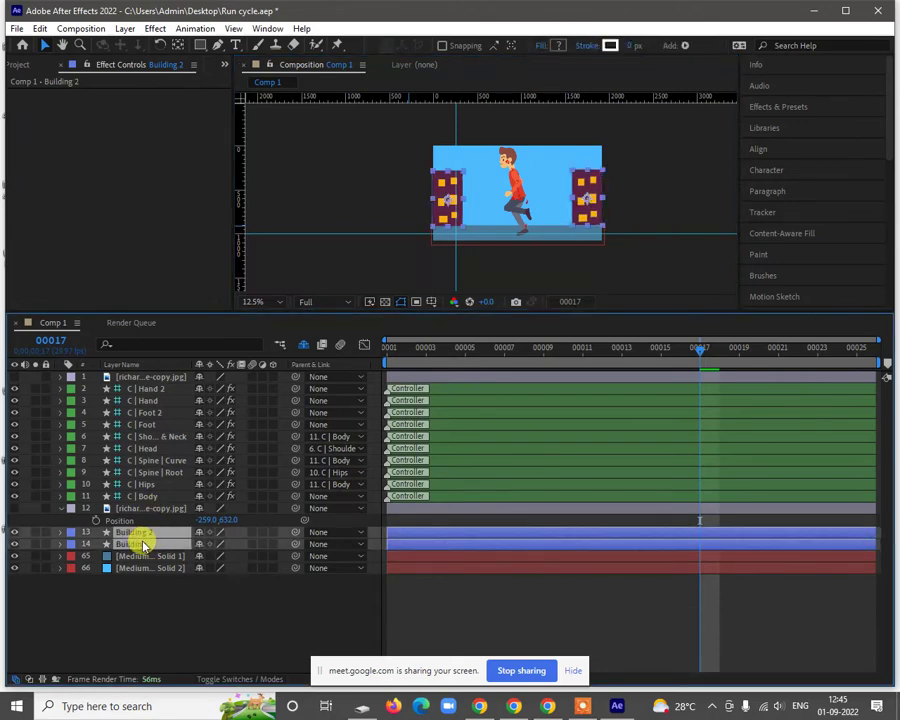
left_click(40, 29)
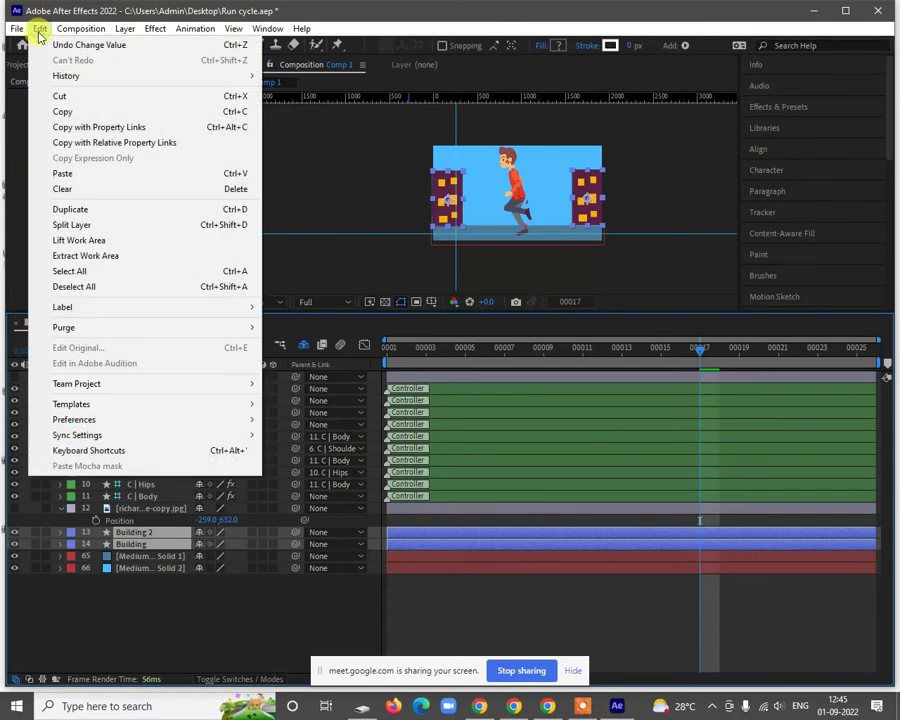
mouse_move(124, 30)
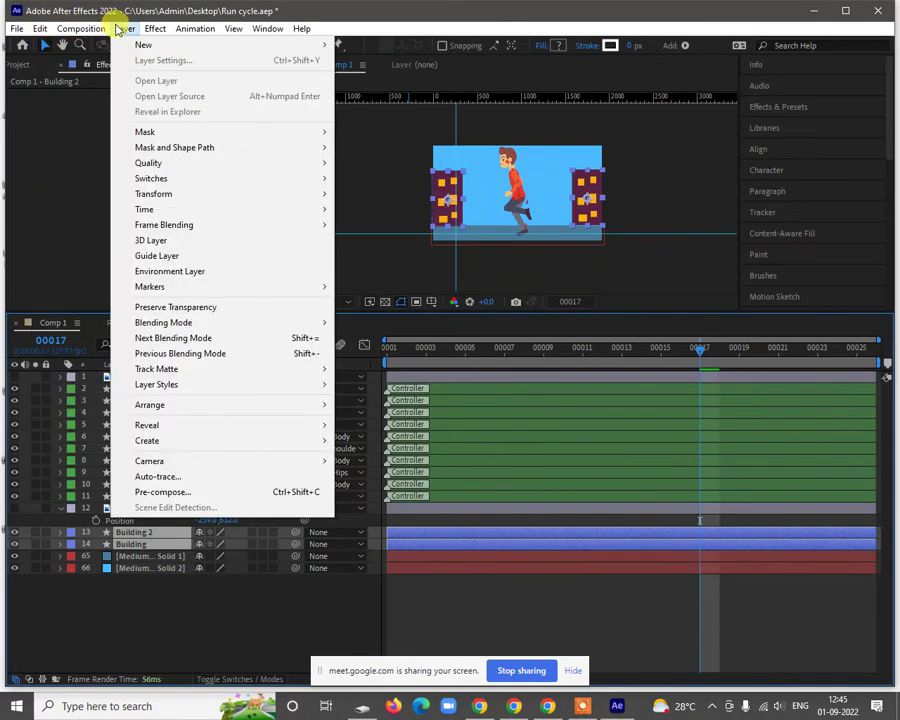
left_click(212, 493)
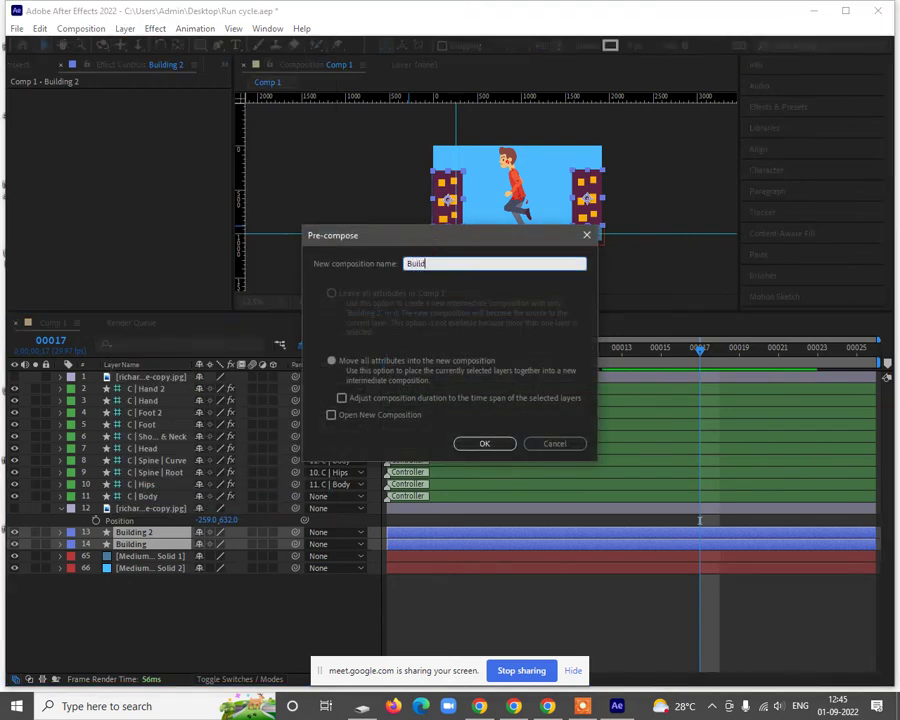
key("Return")
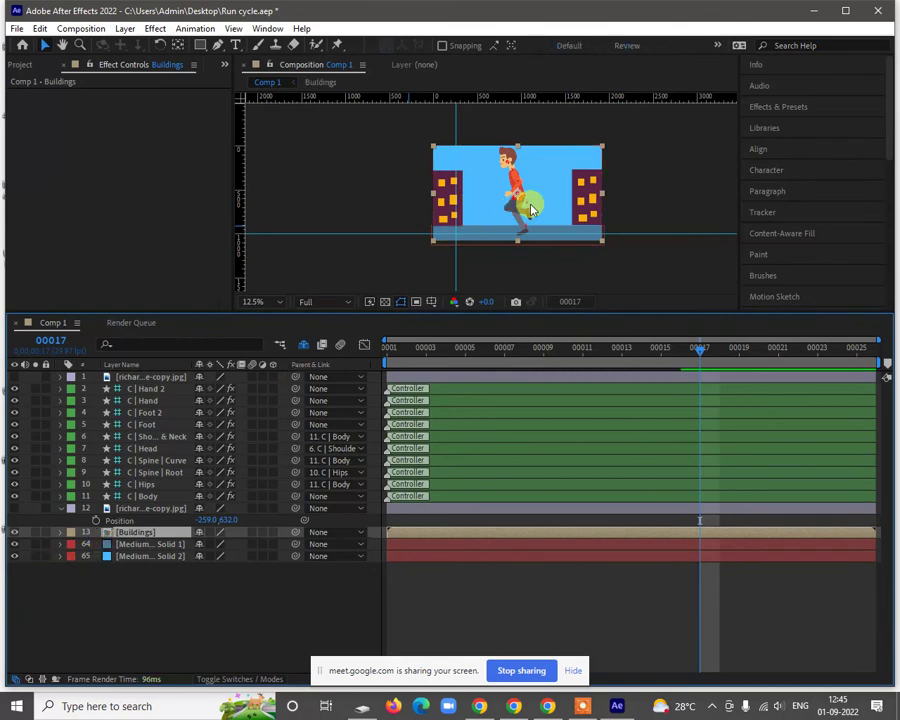
scroll(532, 208, "up", 1)
scroll(508, 225, "down", 1)
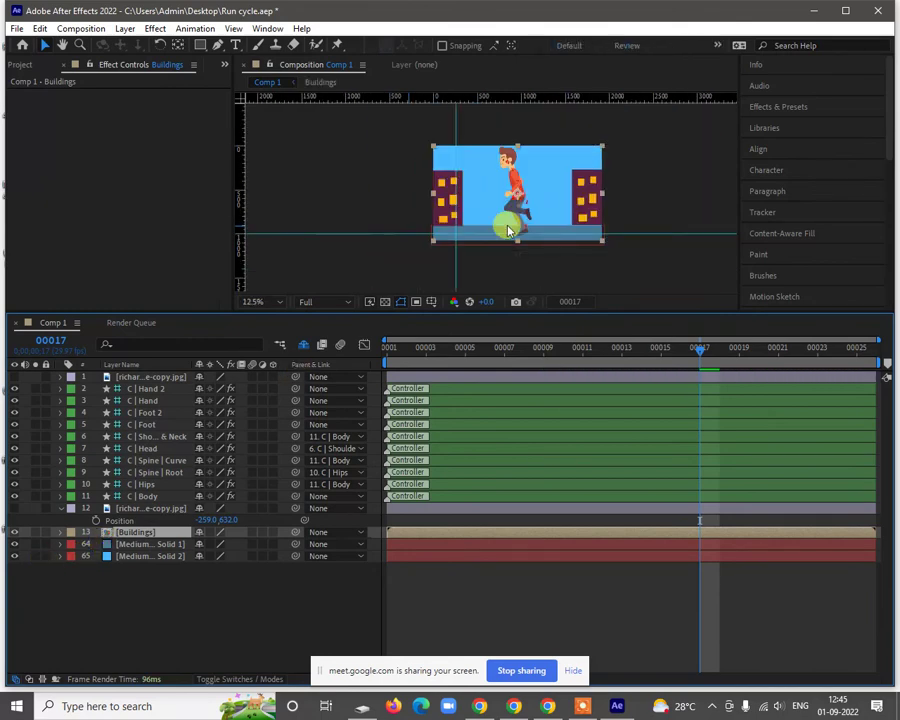
Step: Duplicate the Buildings layer and move the copy just past the frame's right edge
left_click(141, 535)
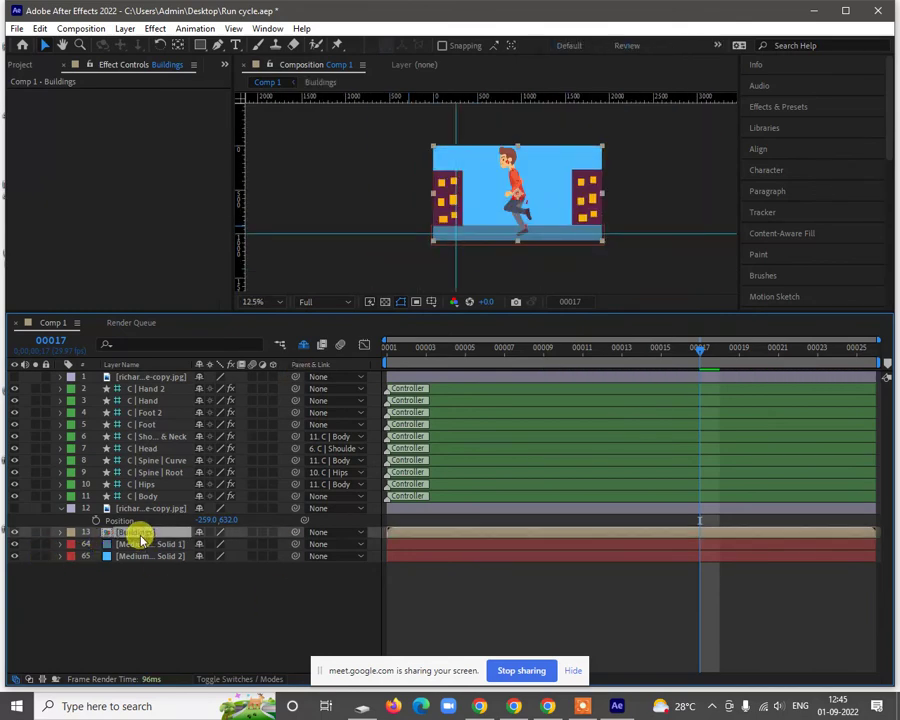
key("ctrl+d")
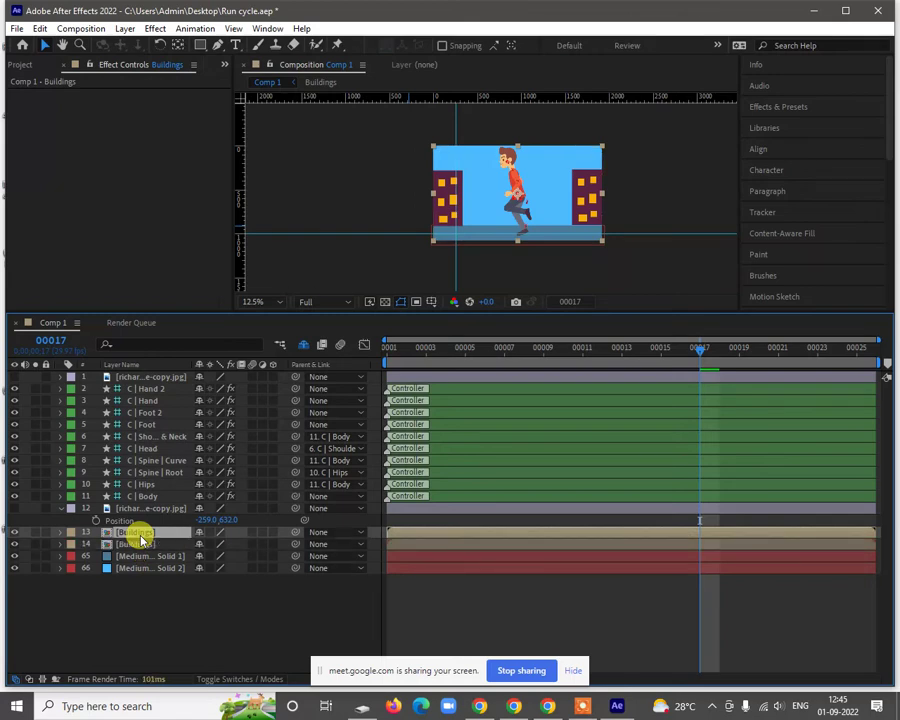
key("shift+Right")
key("shift+Right")
key("shift+Right")
key("shift+Right")
key("shift+Right")
key("shift+Right")
key("shift+Right")
key("shift+Right")
key("shift+Right")
key("shift+Right")
key("shift+Right")
key("shift+Right")
key("shift+Right")
key("shift+Right")
key("shift+Right")
key("shift+Right")
key("shift+Right")
key("shift+Right")
key("shift+Right")
key("shift+Right")
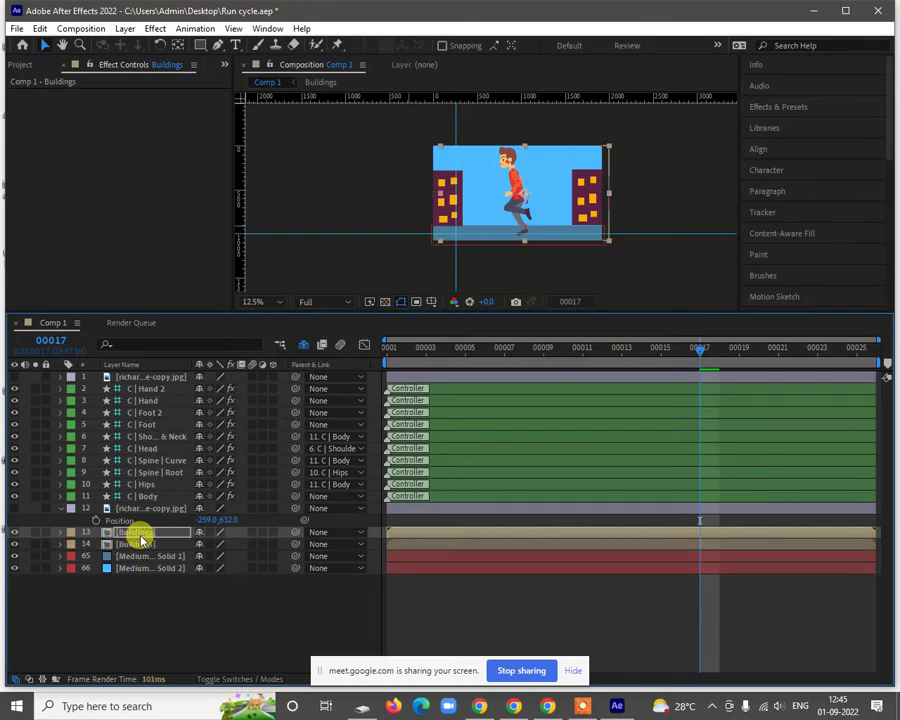
key("shift+Right")
key("shift+Right")
key("shift+Right")
key("shift+Right")
key("shift+Right")
key("shift+Right")
key("shift+Right")
key("shift+Right")
key("shift+Right")
key("shift+Right")
key("shift+Right")
key("shift+Right")
key("shift+Right")
key("shift+Right")
key("shift+Right")
key("shift+Right")
key("shift+Right")
key("shift+Right")
key("shift+Right")
key("shift+Right")
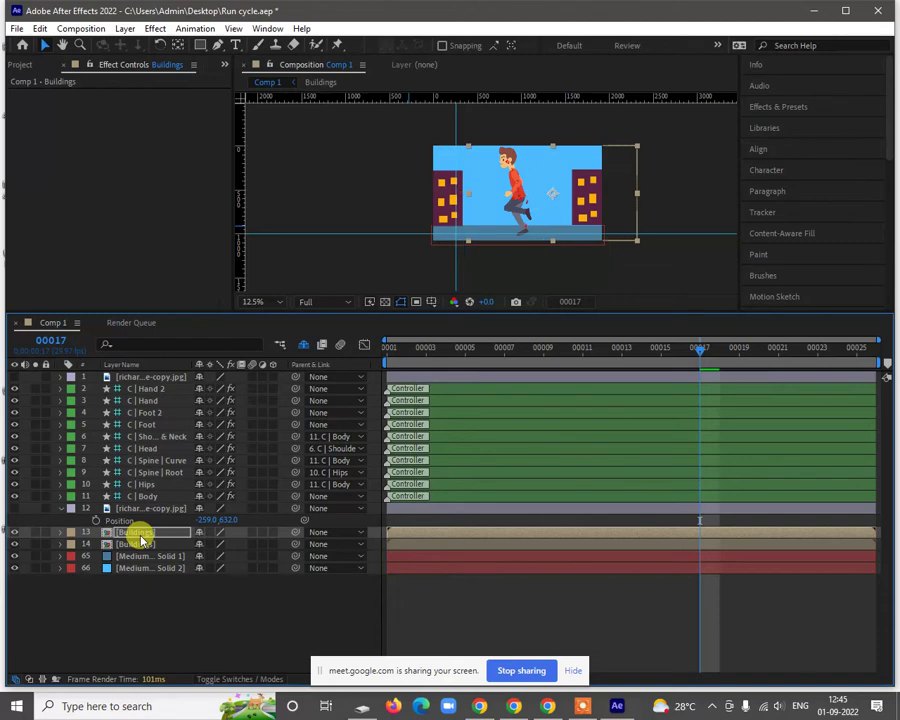
key("shift+Right")
key("shift+Right")
key("shift+Right")
key("shift+Right")
key("shift+Right")
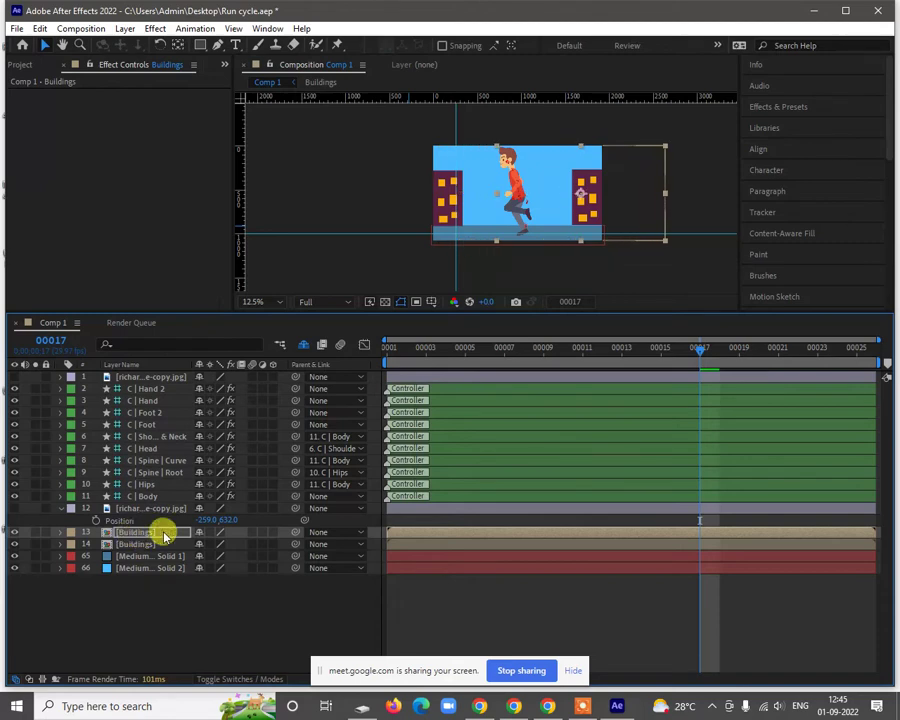
left_click_drag(629, 201, 748, 205)
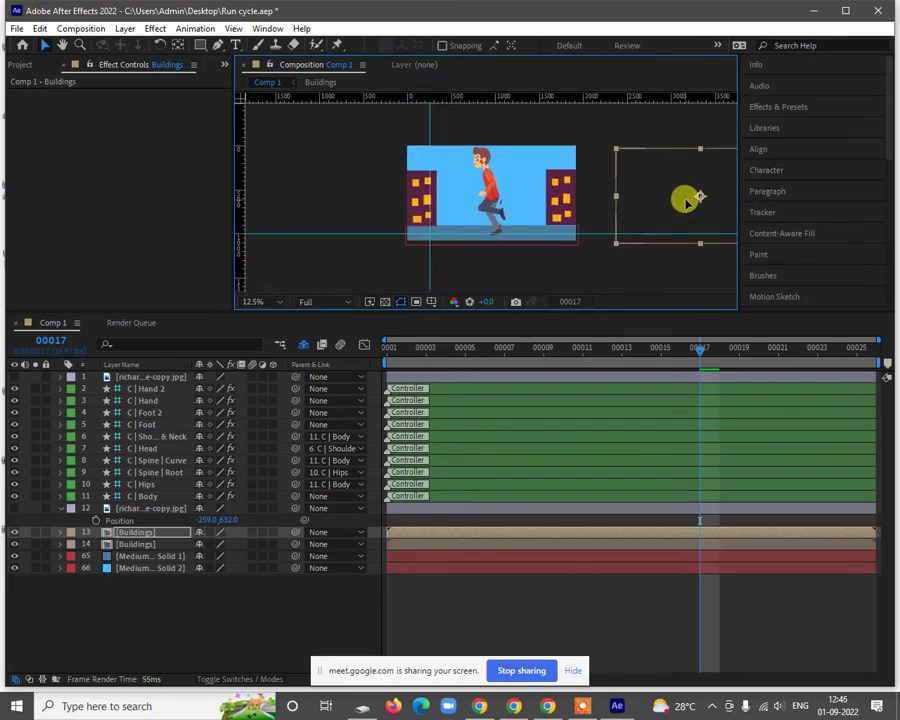
left_click_drag(683, 203, 683, 201)
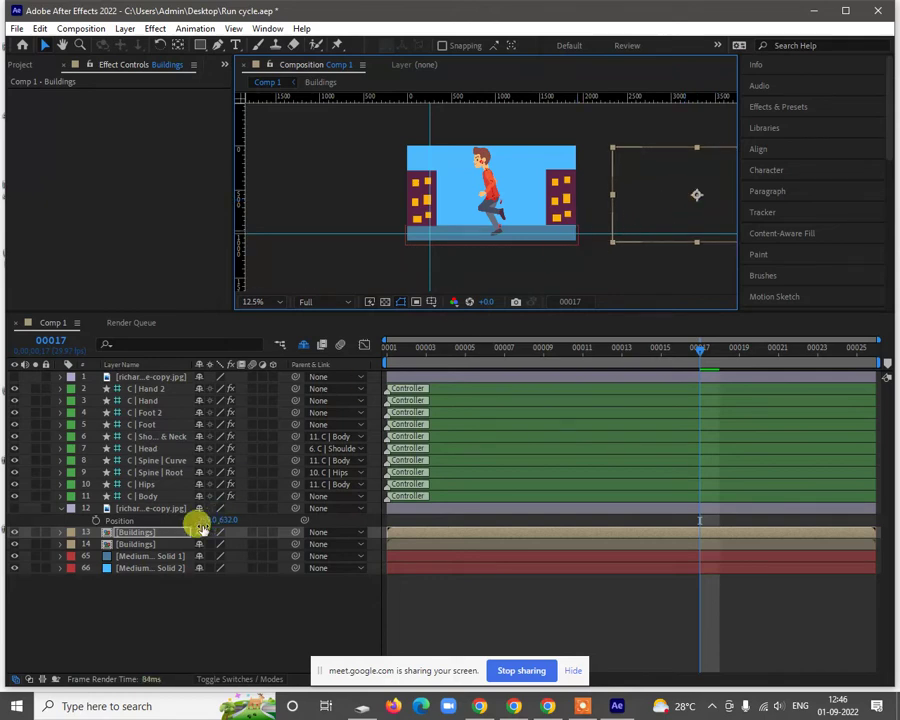
Step: Duplicate the original Buildings layer again and move that copy off-frame left to -259, 632
left_click(130, 540)
left_click(130, 534)
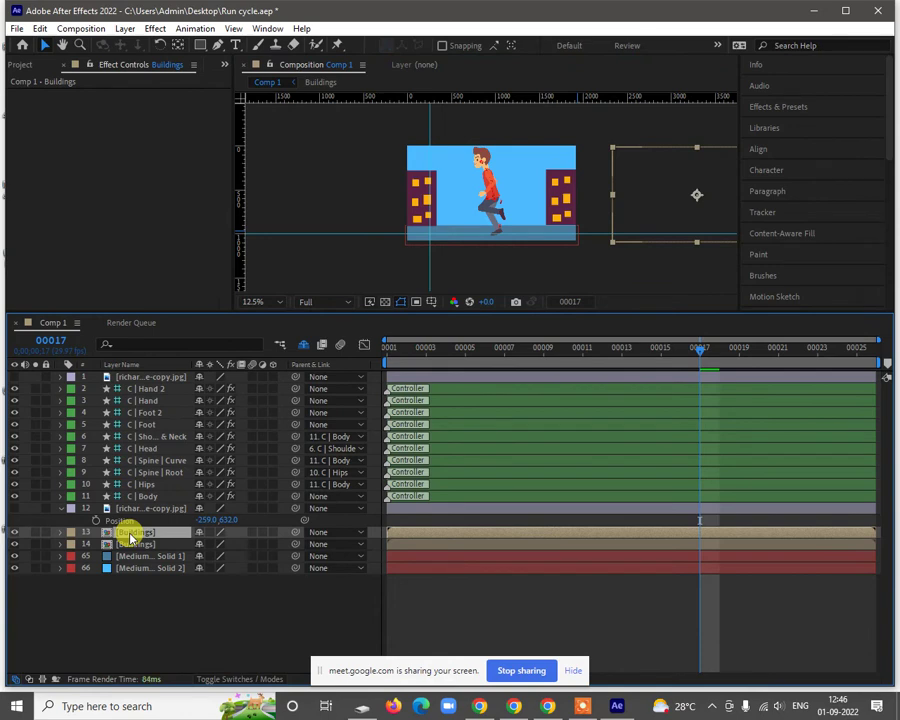
key("ctrl+d")
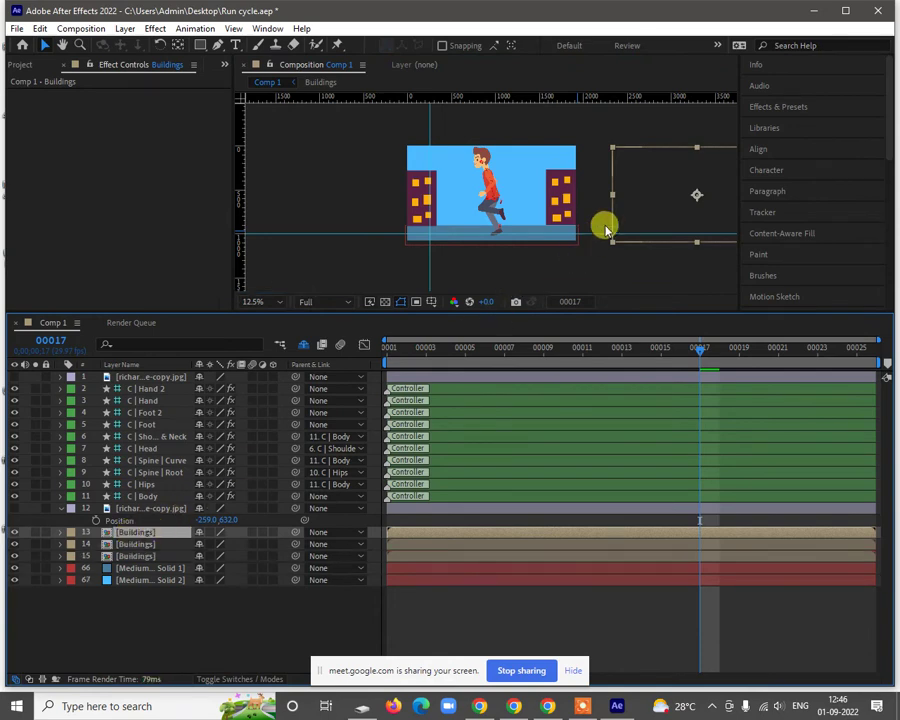
key("shift+Left")
key("shift+Left")
key("shift+Left")
key("shift+Left")
key("shift+Left")
key("shift+Left")
key("shift+Left")
key("shift+Left")
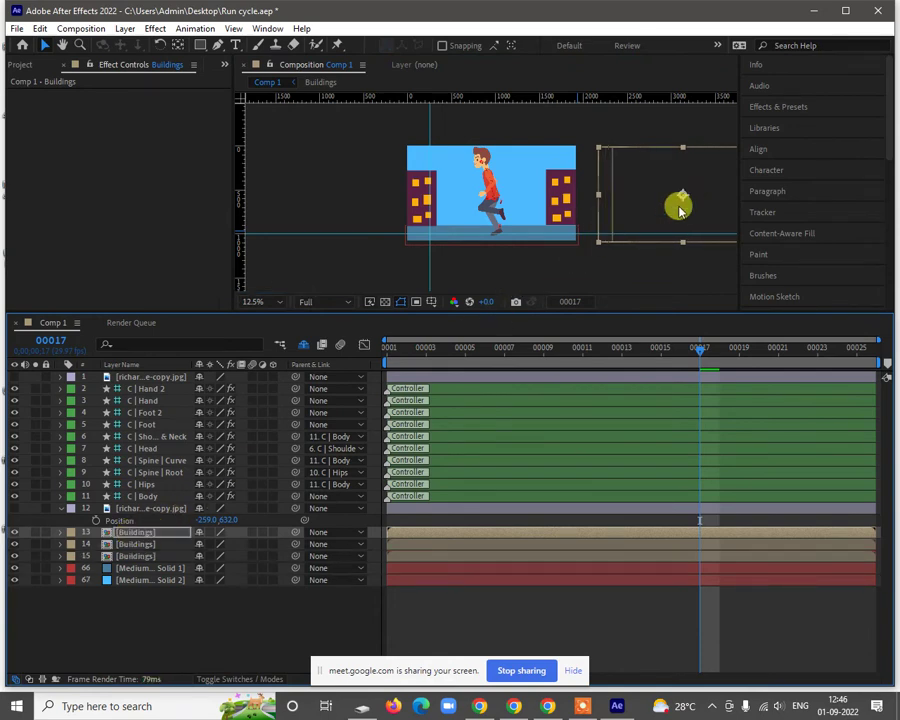
key("shift+Left")
key("shift+Left")
key("shift+Left")
key("shift+Left")
key("shift+Left")
key("shift+Left")
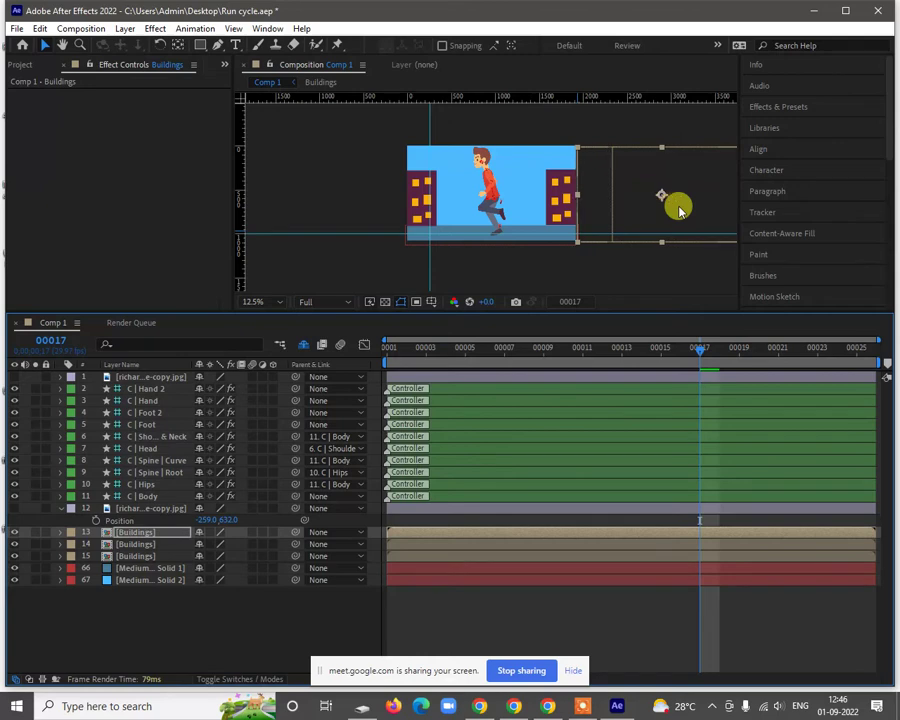
key("shift+Left")
key("shift+Left")
key("shift+Left")
key("shift+Left")
key("shift+Left")
key("shift+Left")
key("shift+Left")
key("shift+Left")
key("shift+Left")
key("shift+Left")
key("shift+Left")
key("shift+Left")
key("shift+Left")
key("shift+Left")
key("shift+Left")
key("shift+Left")
key("shift+Left")
key("shift+Left")
key("shift+Left")
key("shift+Left")
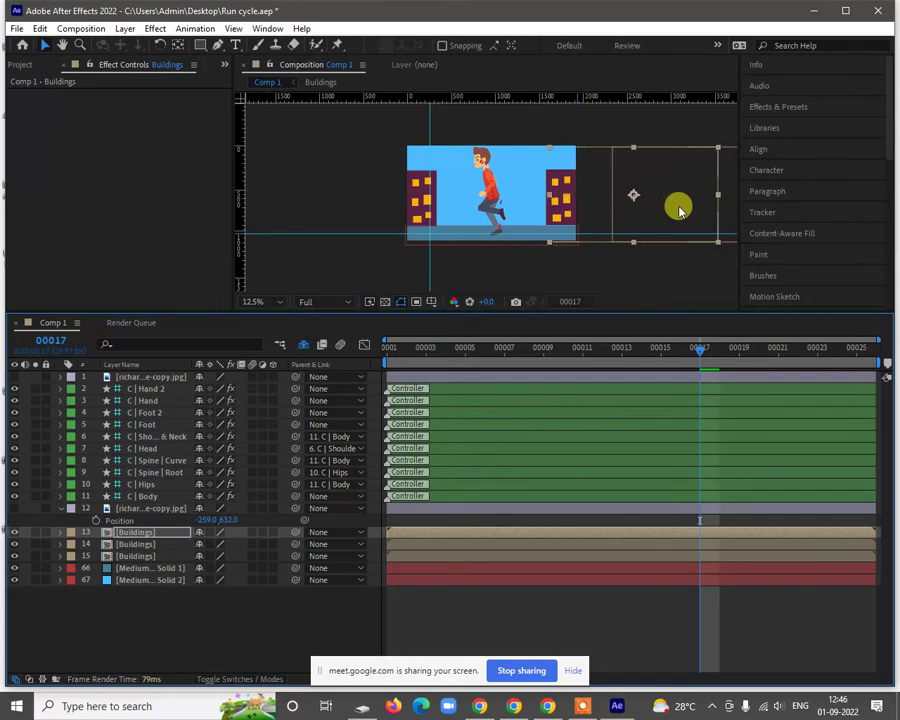
key("shift+Left")
key("shift+Left")
key("shift+Left")
key("shift+Left")
key("shift+Left")
key("shift+Left")
key("shift+Left")
key("shift+Left")
key("shift+Left")
key("shift+Left")
key("shift+Left")
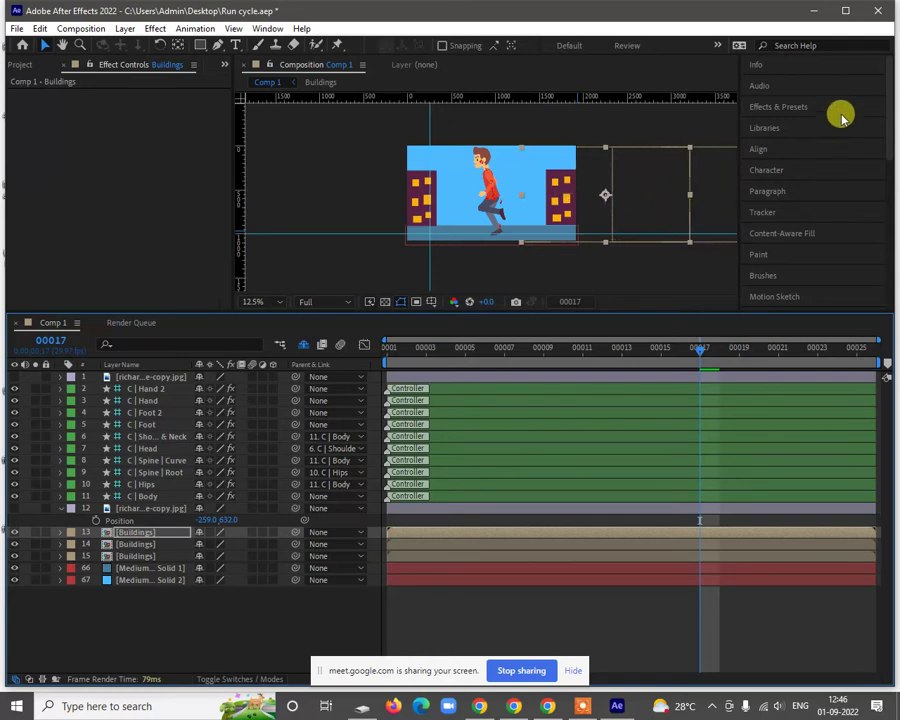
left_click_drag(625, 207, 292, 213)
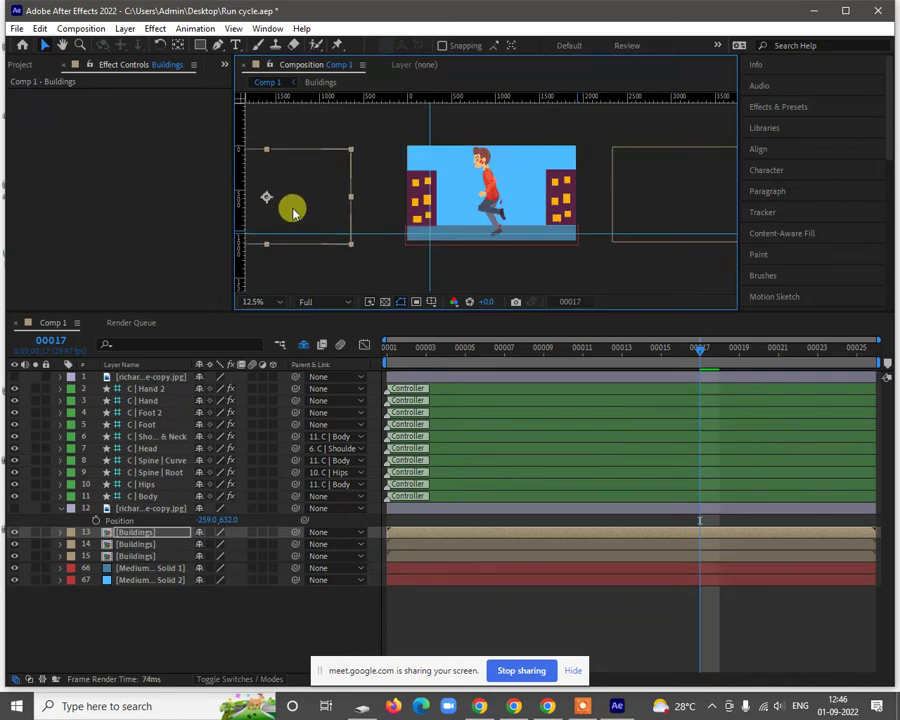
Step: Add a null object, Null 7, and parent all three Buildings layers to it
right_click(138, 612)
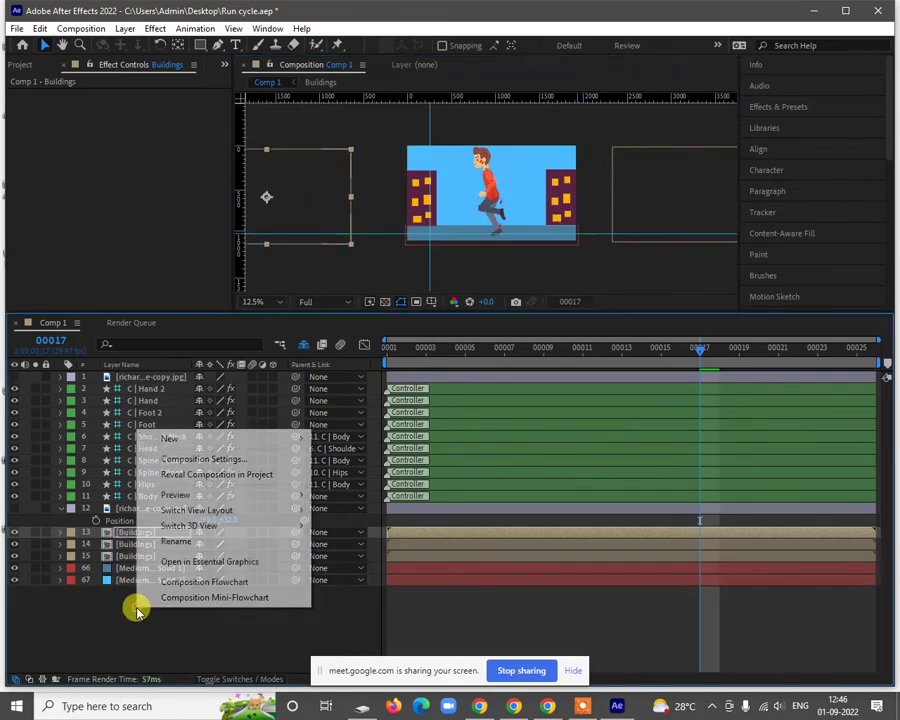
mouse_move(200, 440)
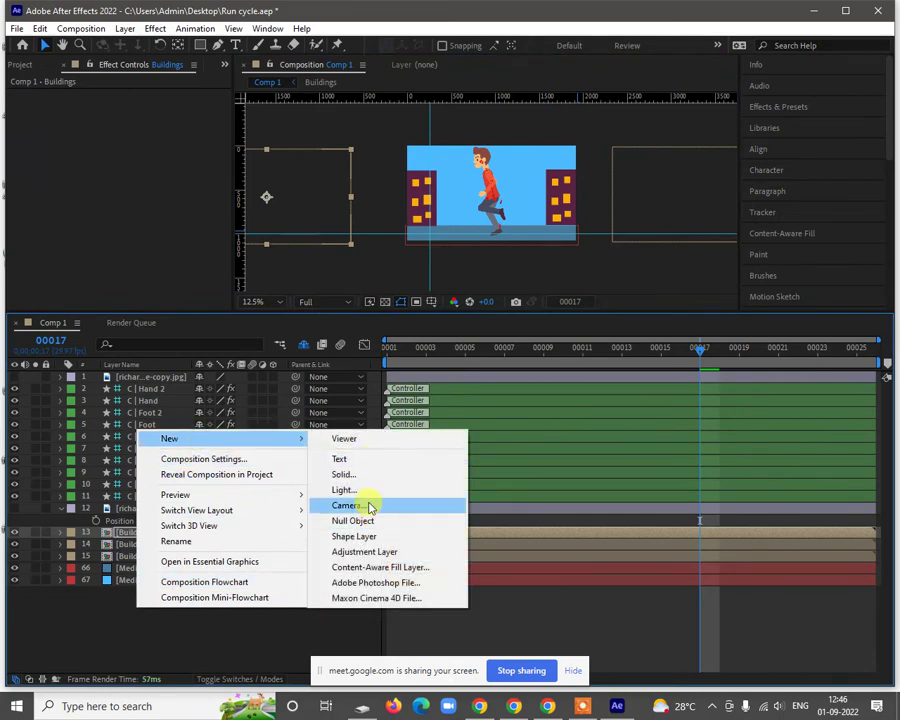
key("Escape")
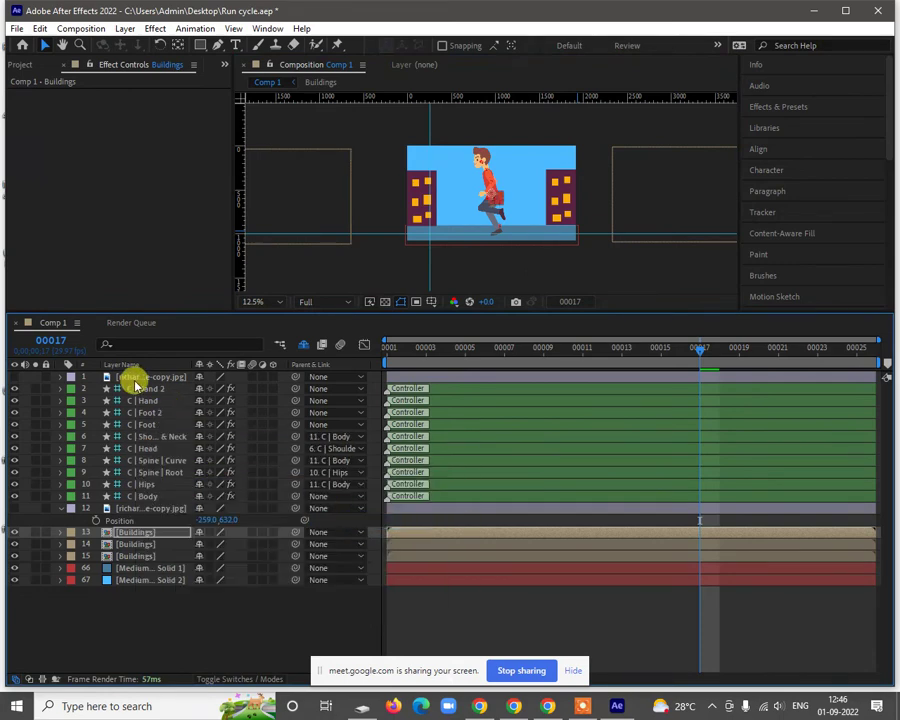
left_click(143, 545)
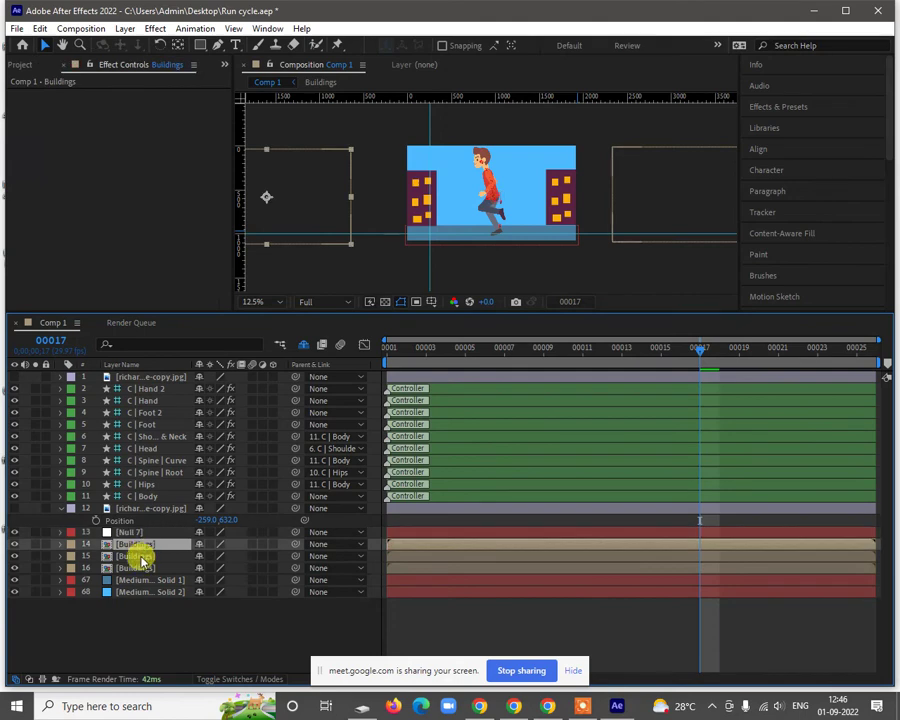
left_click(190, 556, "ctrl")
left_click(190, 568, "ctrl")
left_click_drag(295, 568, 146, 532)
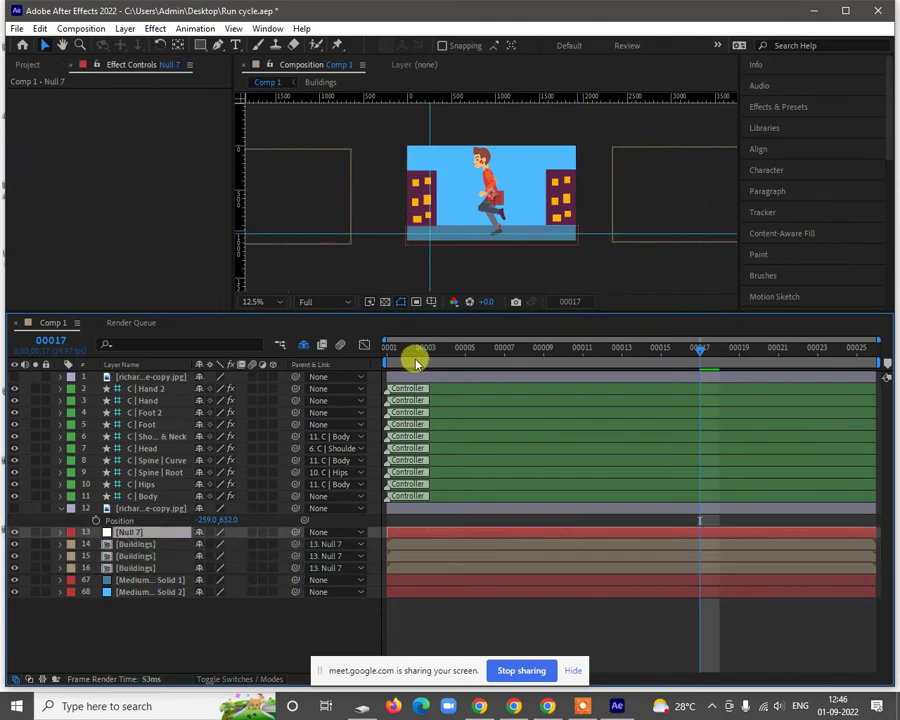
Step: At frame 1, scrub Null 7's Position X left from 960 to about 554
key("Home")
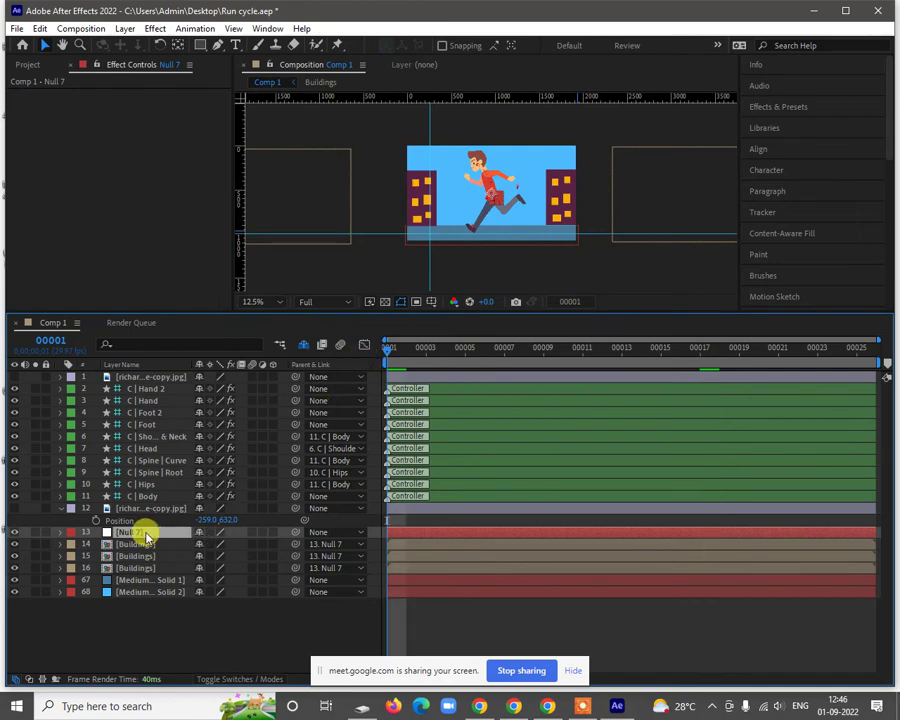
key("p")
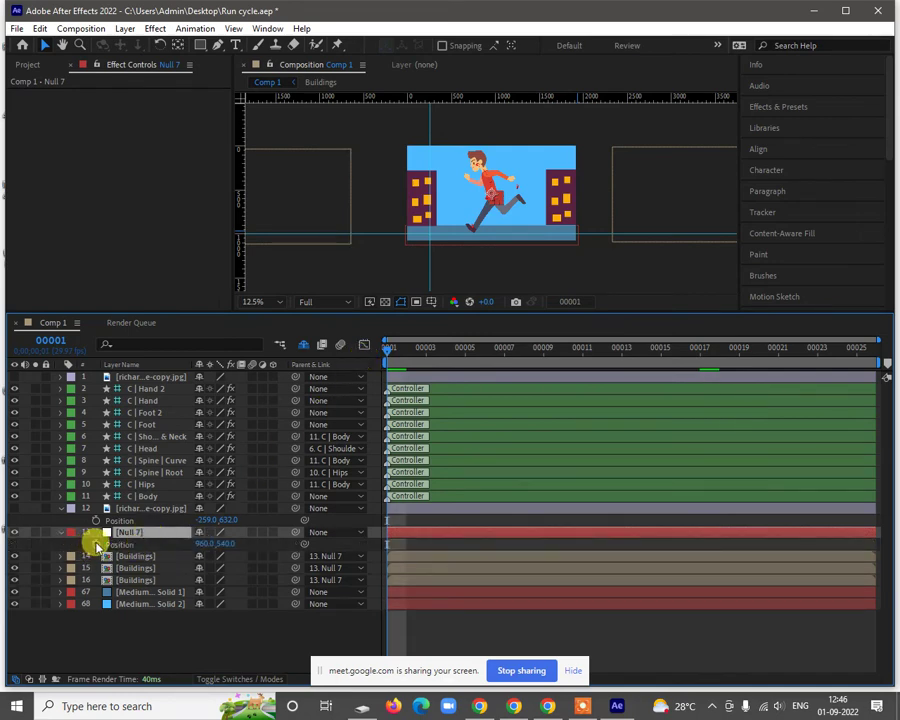
left_click(97, 545)
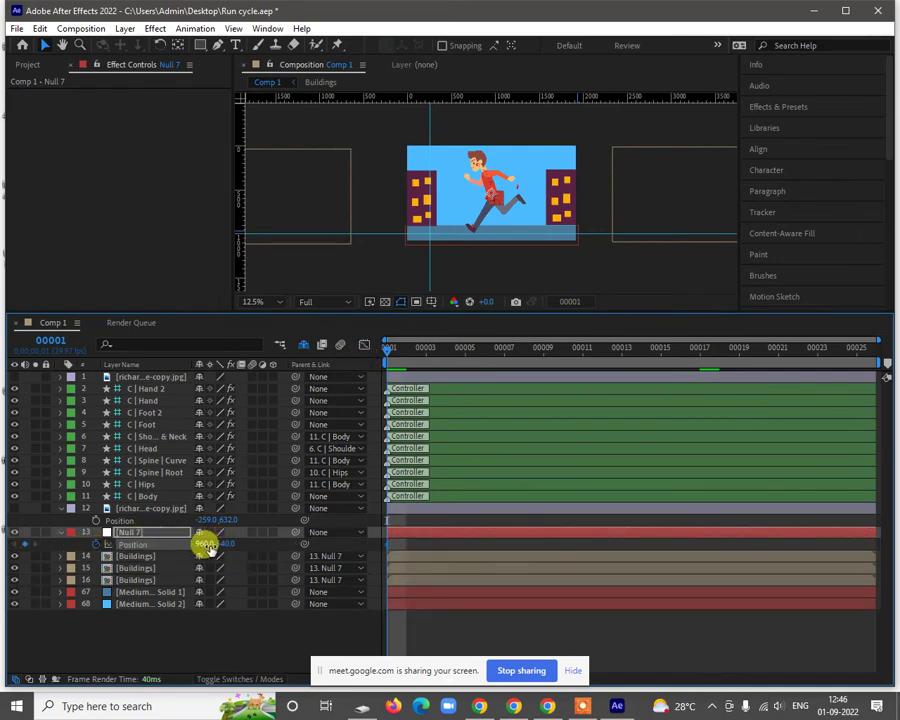
left_click_drag(205, 545, 33, 623)
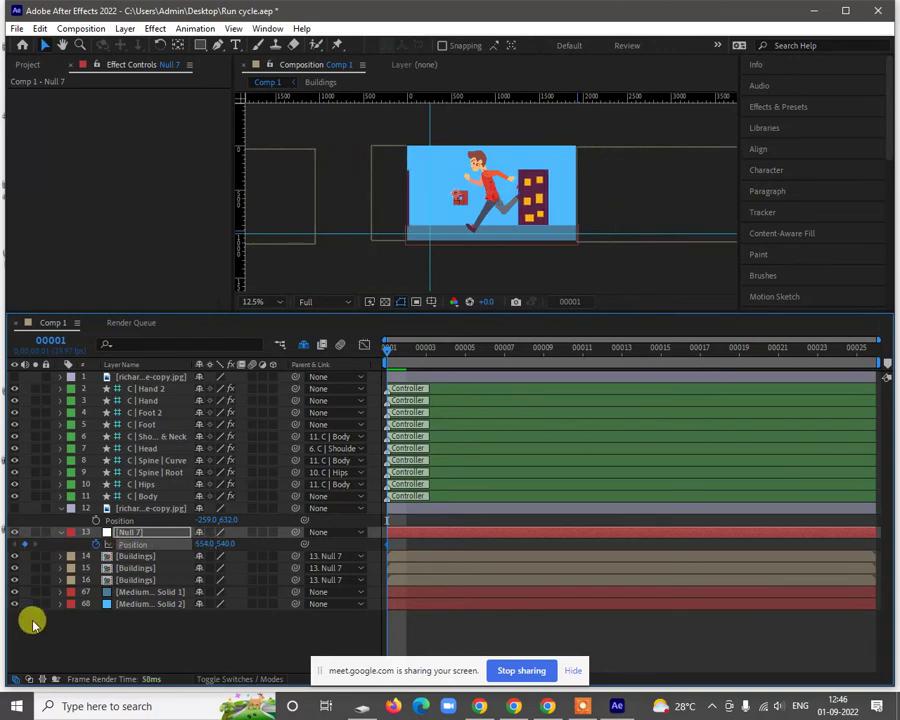
left_click_drag(191, 535, 100, 532)
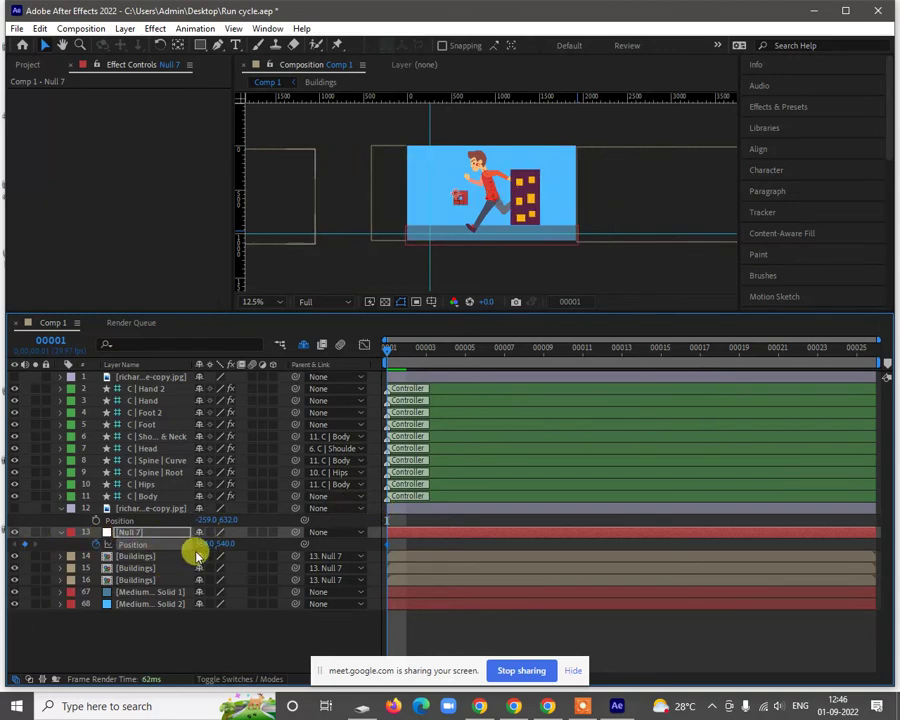
Step: Scrub Null 7's frame-1 Position X further left, past 187 and -655, to about -1836
left_click_drag(205, 545, 8, 532)
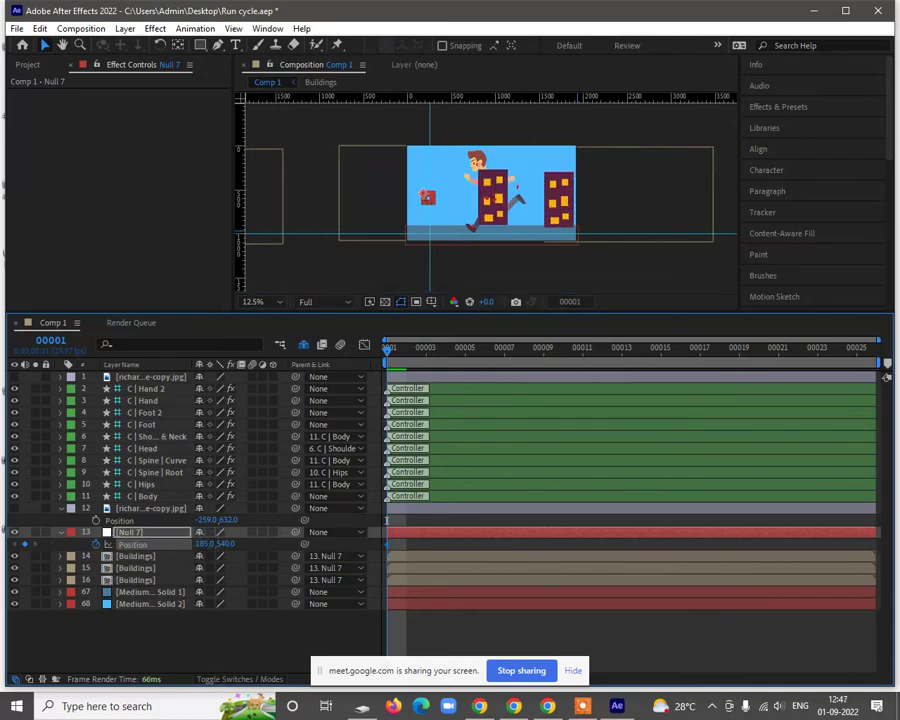
left_click_drag(201, 544, 52, 596)
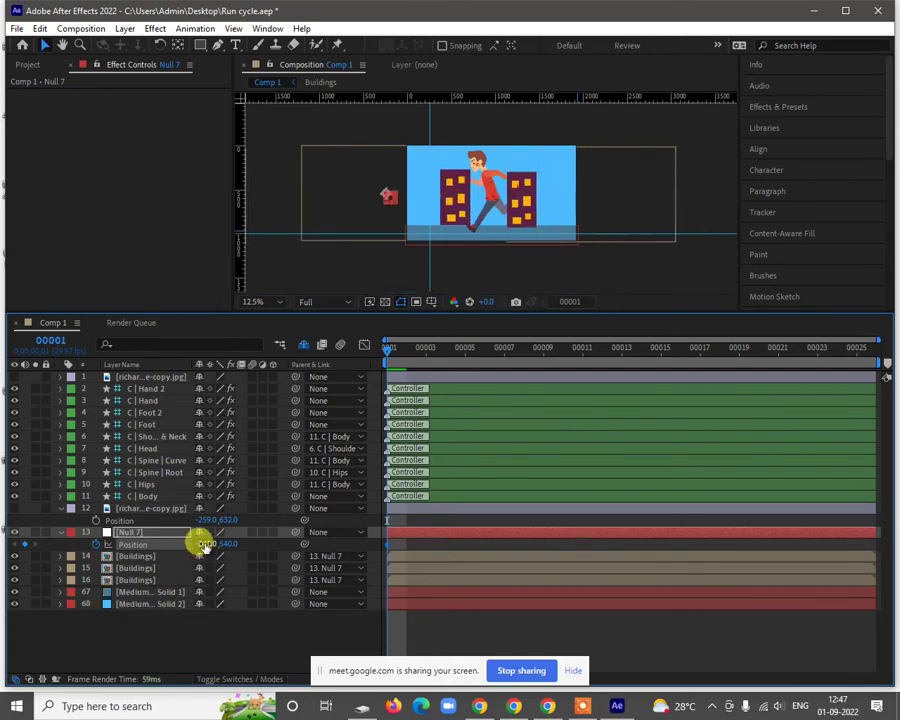
left_click_drag(205, 544, 100, 550)
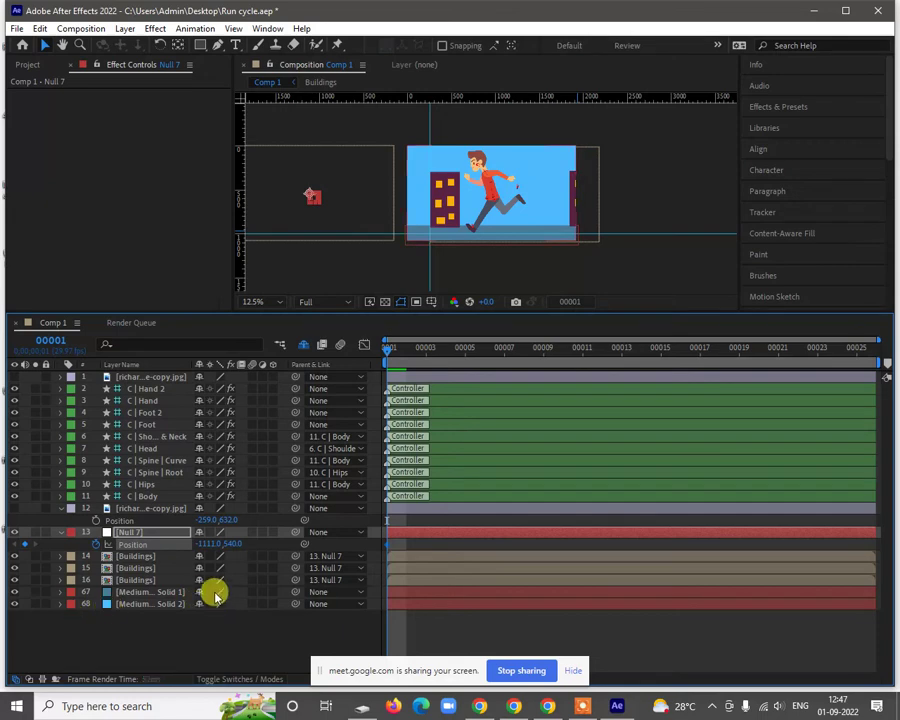
left_click_drag(209, 541, 15, 543)
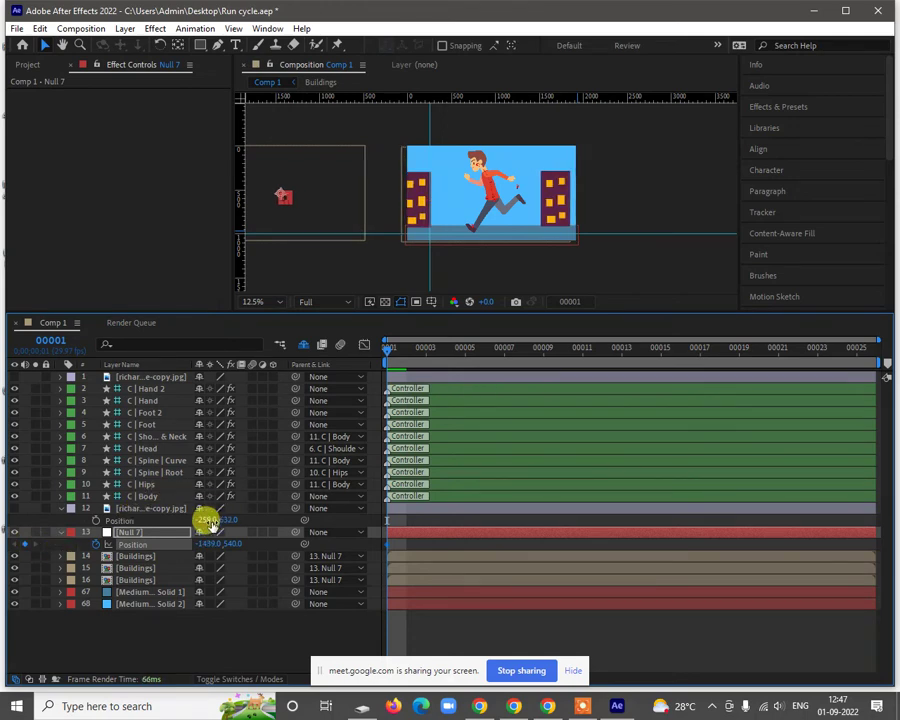
left_click_drag(205, 542, 145, 542)
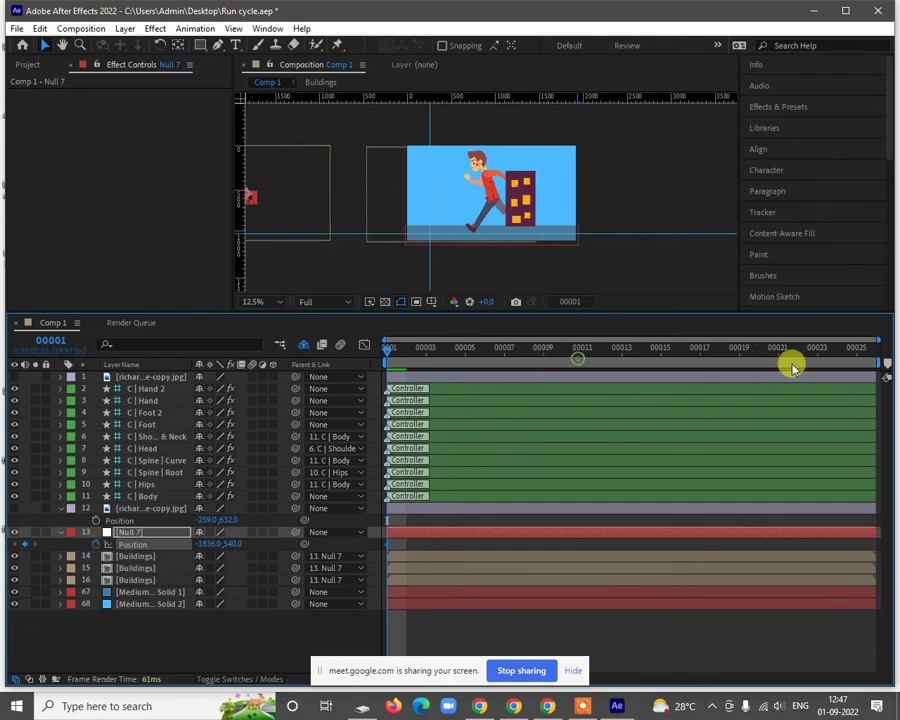
Step: At frame 25, keyframe Null 7's Position far right at about 5157, 540
left_click(858, 355)
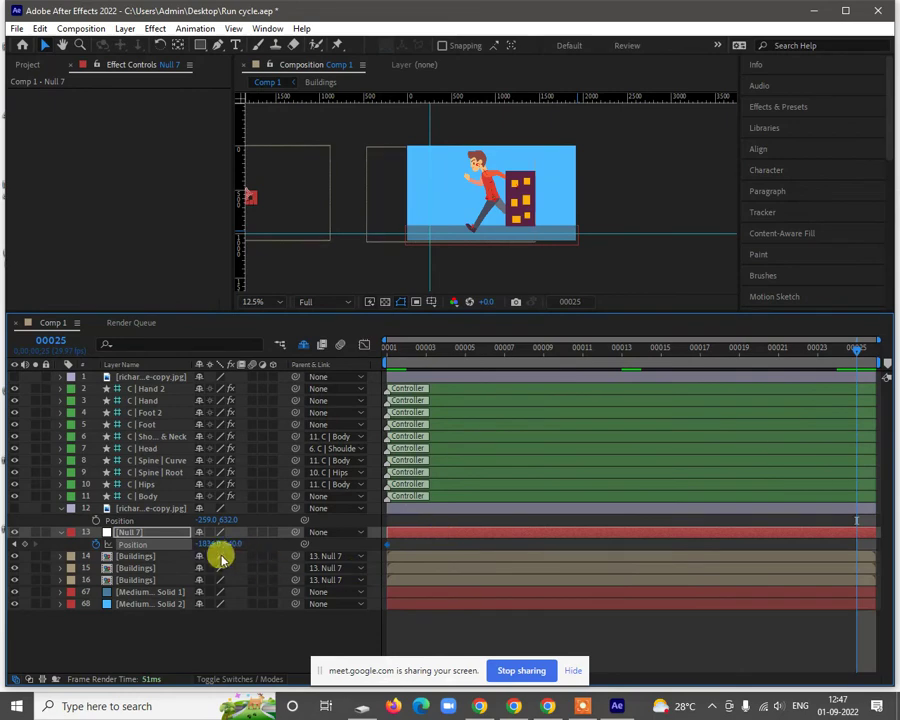
left_click_drag(205, 548, 712, 574)
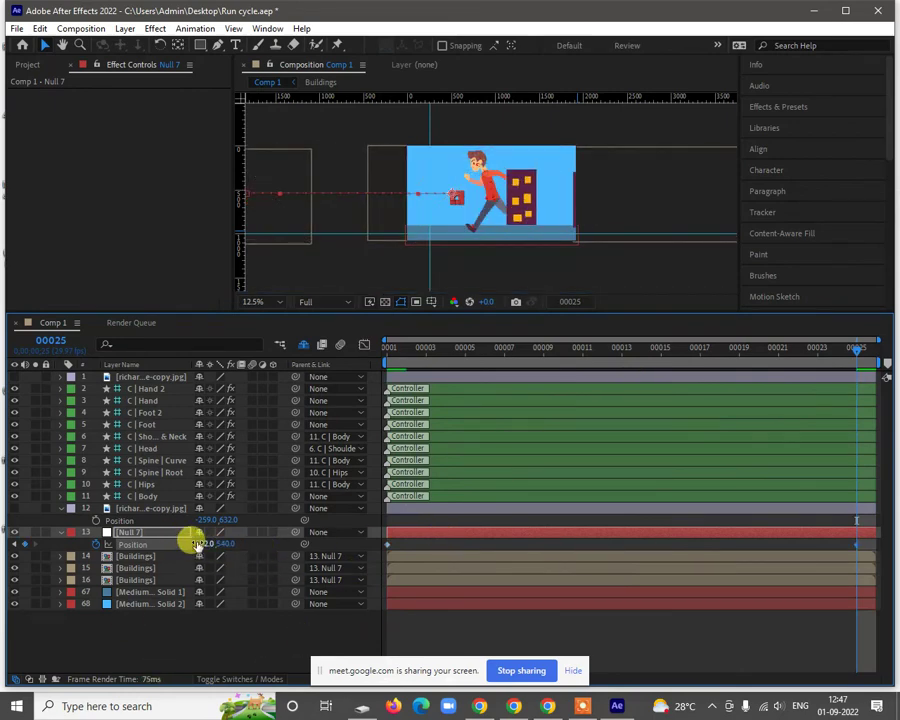
left_click_drag(191, 538, 705, 540)
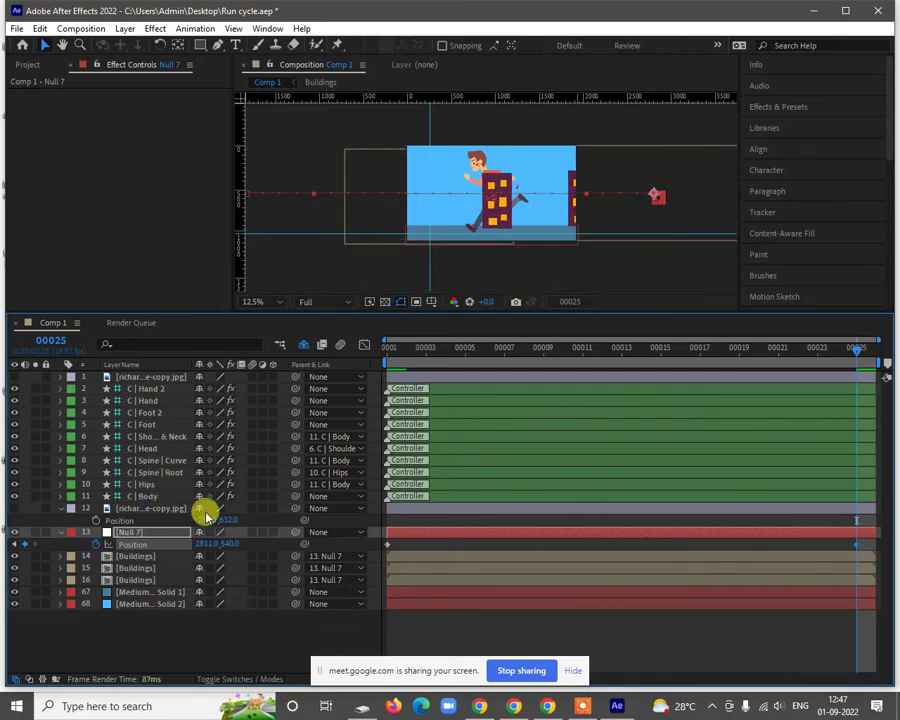
left_click_drag(201, 543, 484, 556)
left_click_drag(856, 520, 856, 520)
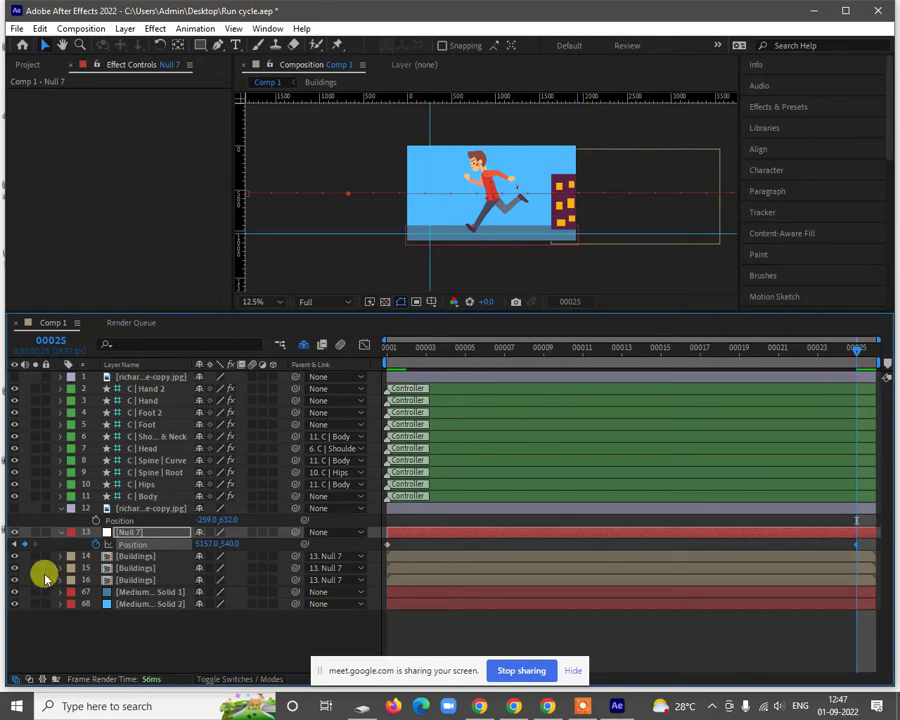
Step: Select the three Buildings layers and reveal the hidden shy rig layers
left_click(138, 557)
left_click(128, 580, "shift")
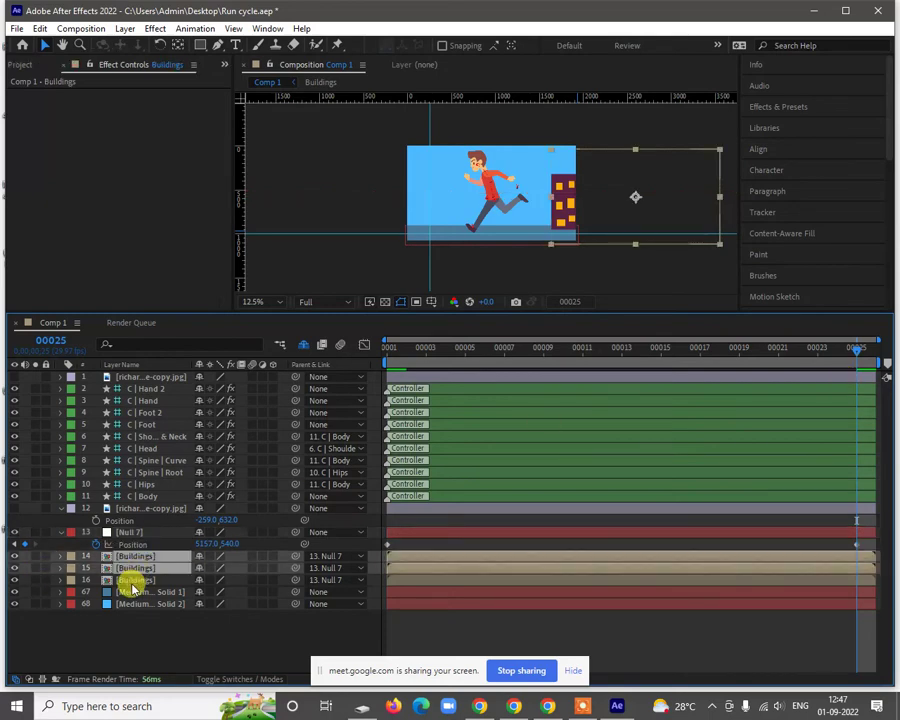
left_click(302, 345)
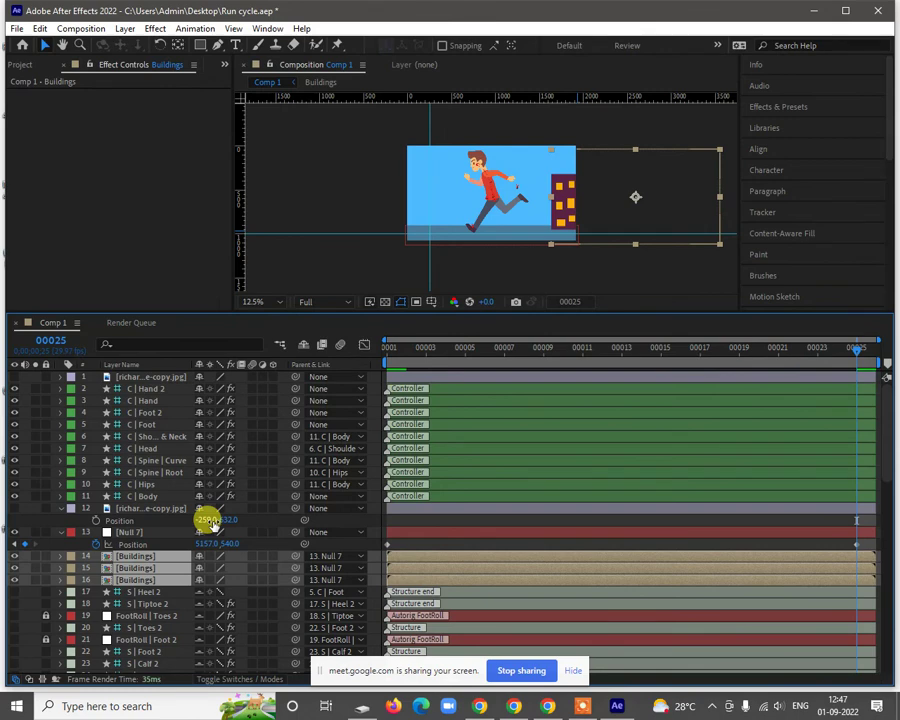
Step: Send the Buildings layers down the stack to sit just above the Medium Solid layers
key("ctrl+[")
key("ctrl+[")
key("ctrl+[")
key("ctrl+[")
key("ctrl+[")
key("ctrl+[")
key("ctrl+[")
key("ctrl+[")
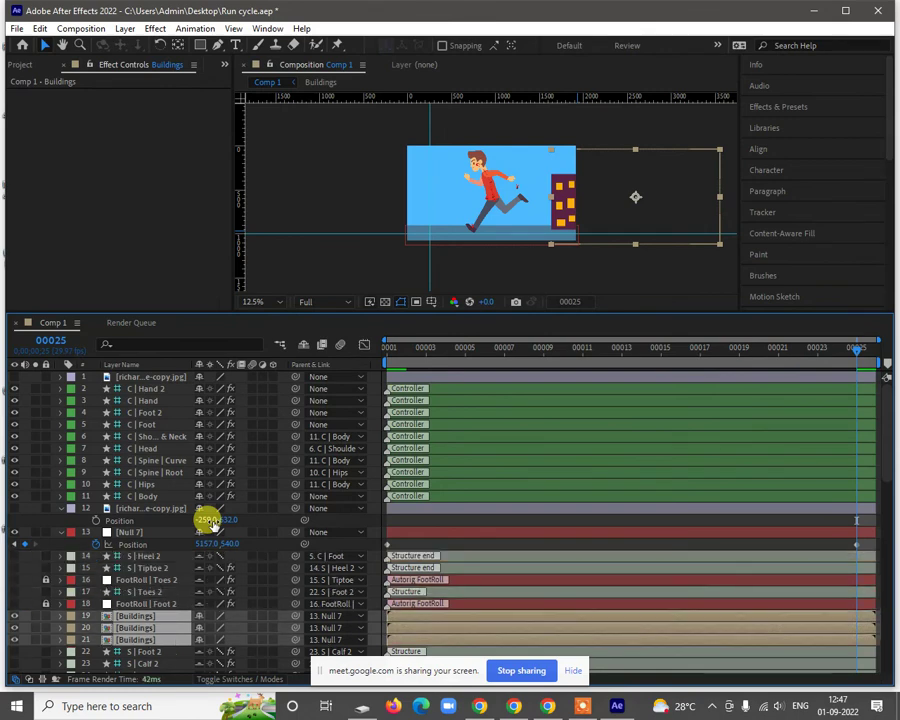
key("ctrl+[")
key("ctrl+[")
key("ctrl+[")
key("ctrl+[")
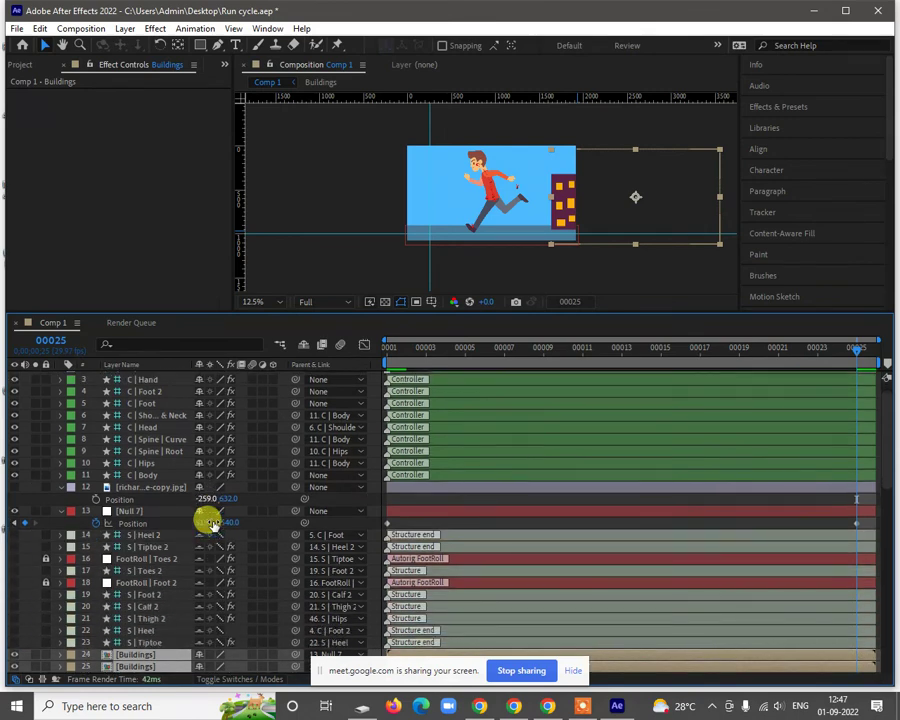
key("ctrl+[")
key("ctrl+[")
key("ctrl+[")
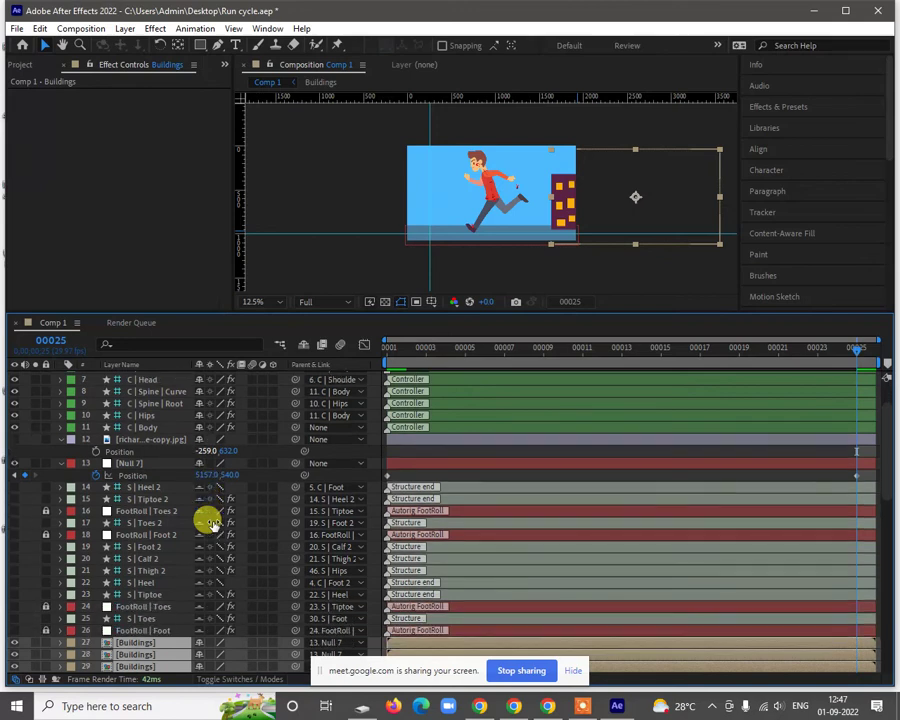
key("ctrl+[")
key("ctrl+[")
key("ctrl+[")
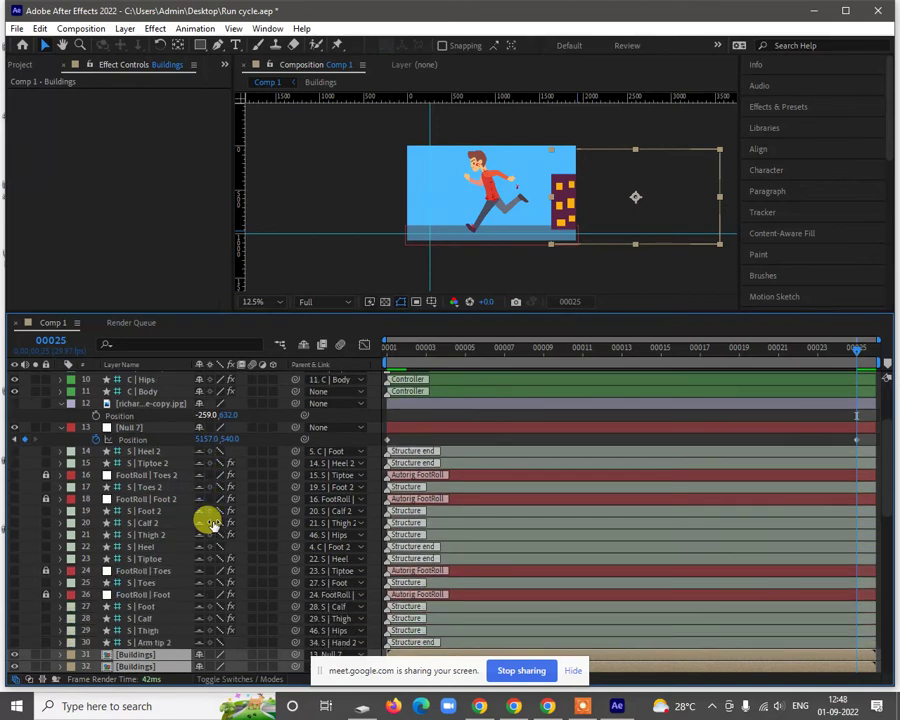
key("ctrl+[")
key("ctrl+[")
key("ctrl+[")
key("ctrl+[")
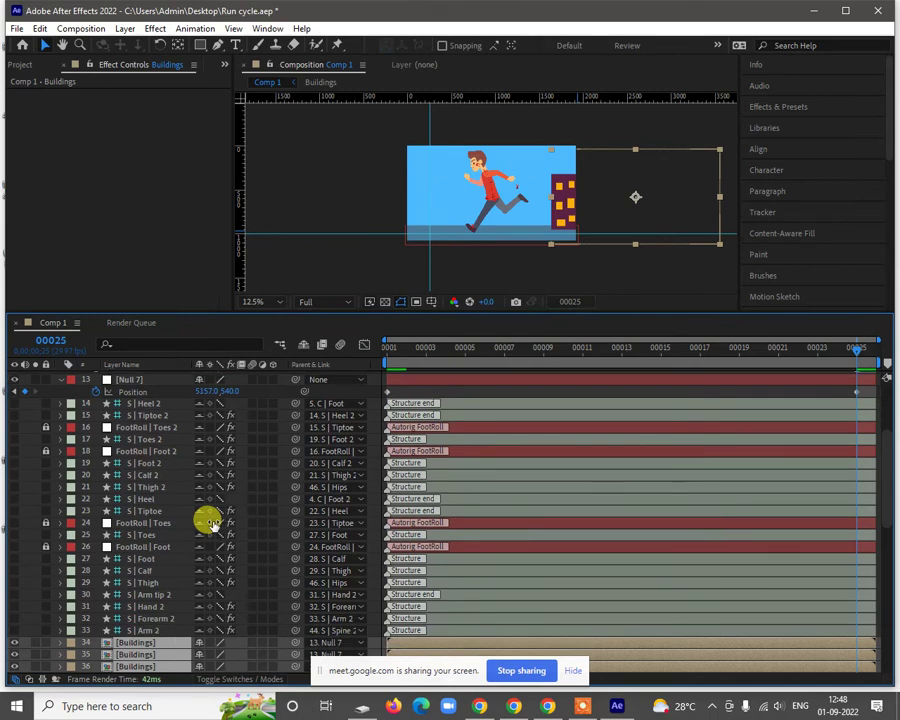
key("ctrl+[")
key("ctrl+[")
key("ctrl+[")
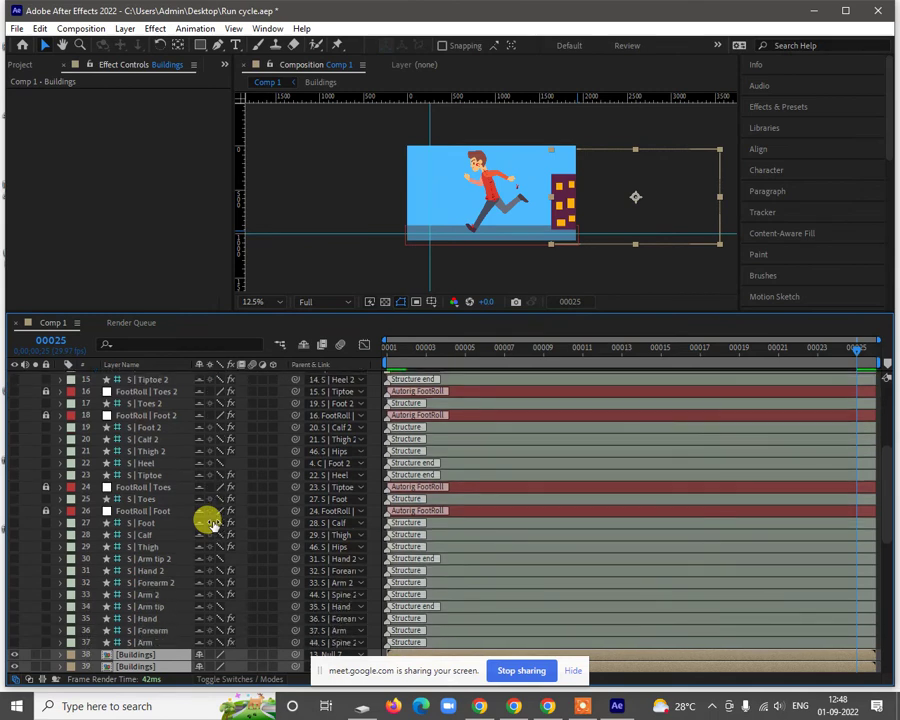
key("ctrl+[")
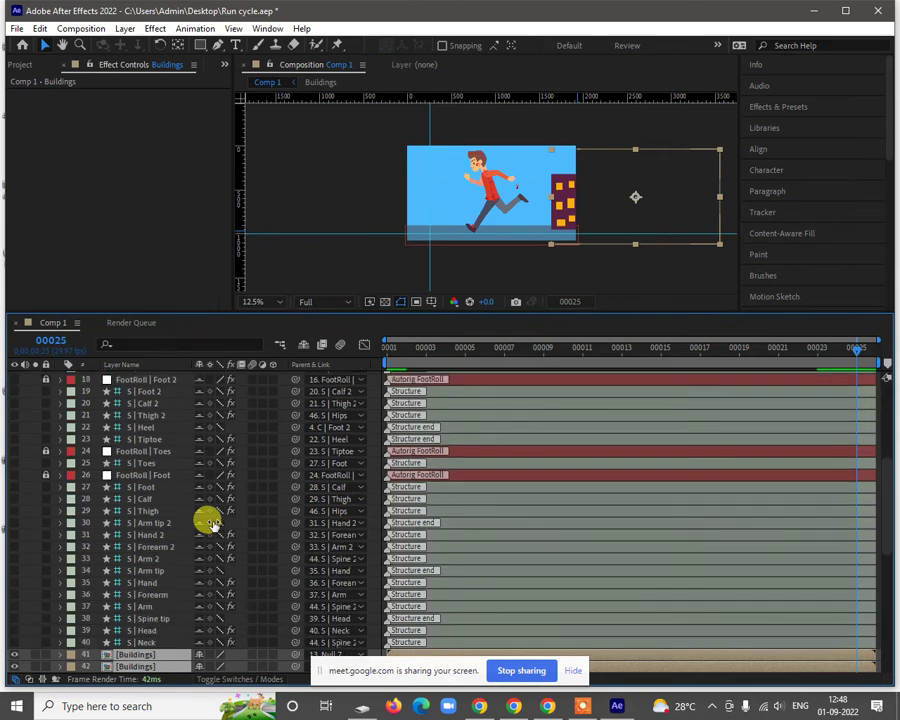
key("ctrl+[")
key("ctrl+[")
key("ctrl+[")
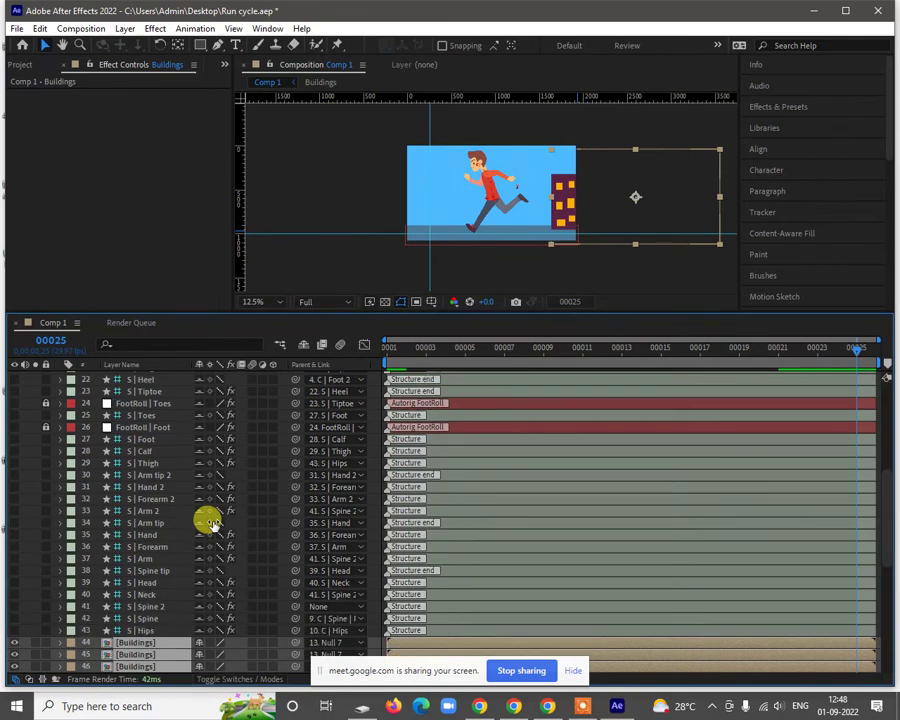
key("ctrl+[")
key("ctrl+[")
key("ctrl+[")
key("ctrl+[")
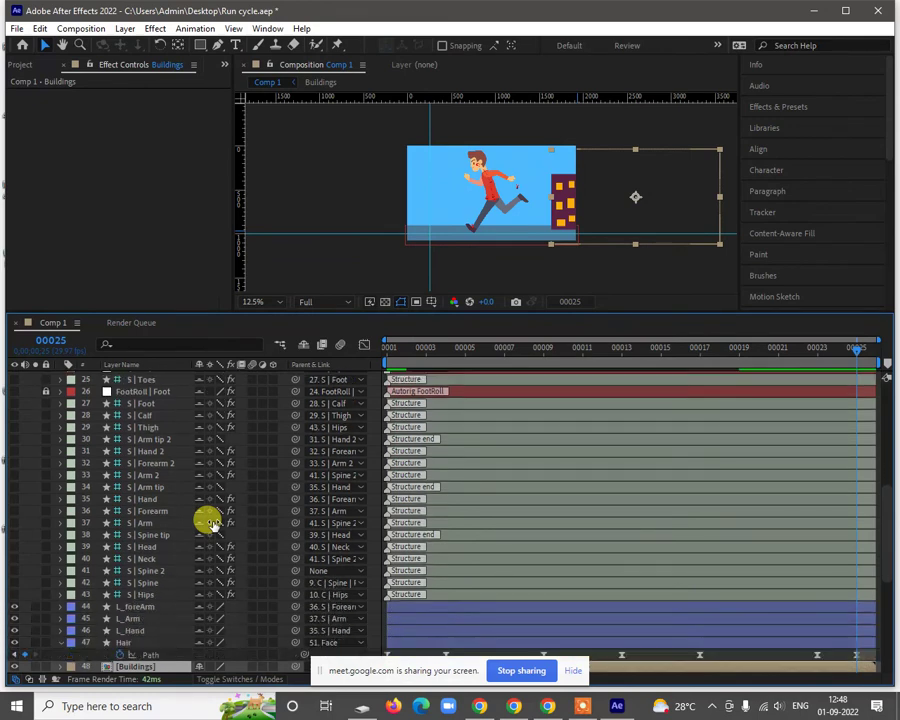
key("ctrl+[")
key("ctrl+[")
key("ctrl+[")
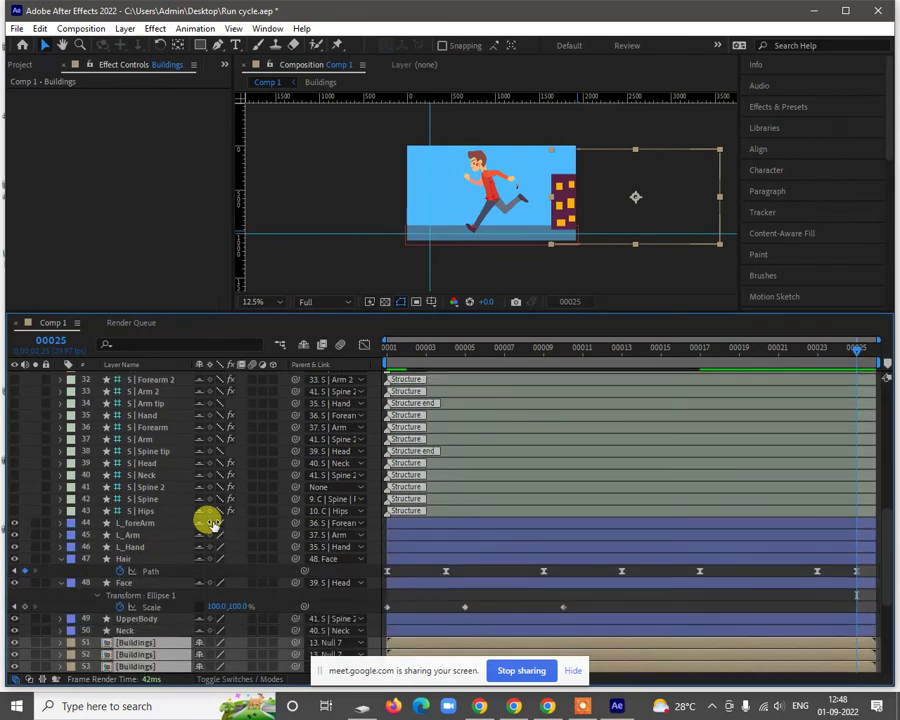
key("ctrl+[")
key("ctrl+[")
key("ctrl+[")
key("ctrl+[")
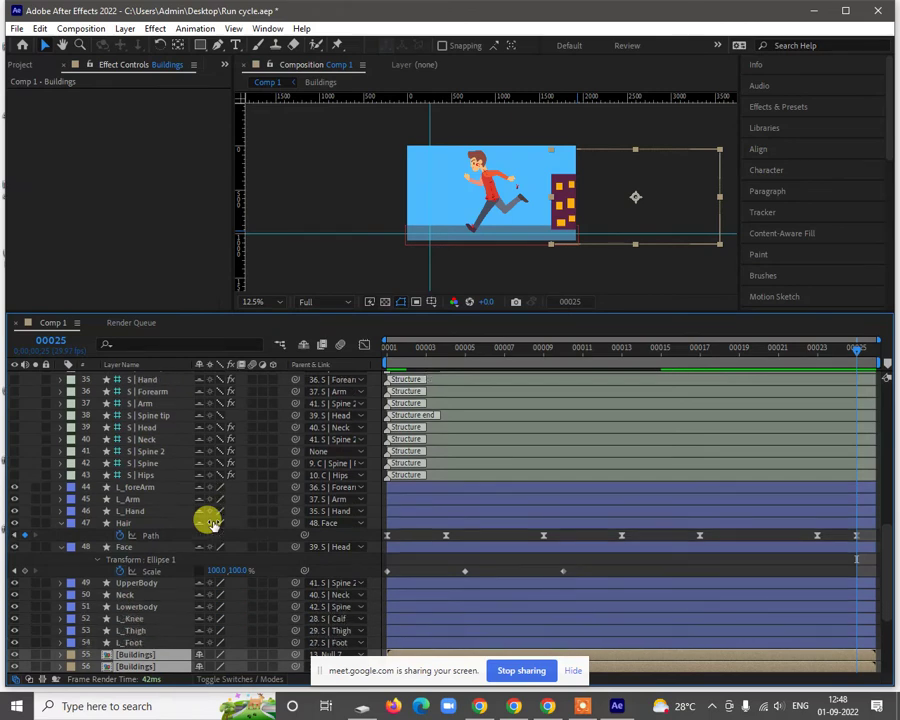
key("ctrl+[")
key("ctrl+[")
key("ctrl+[")
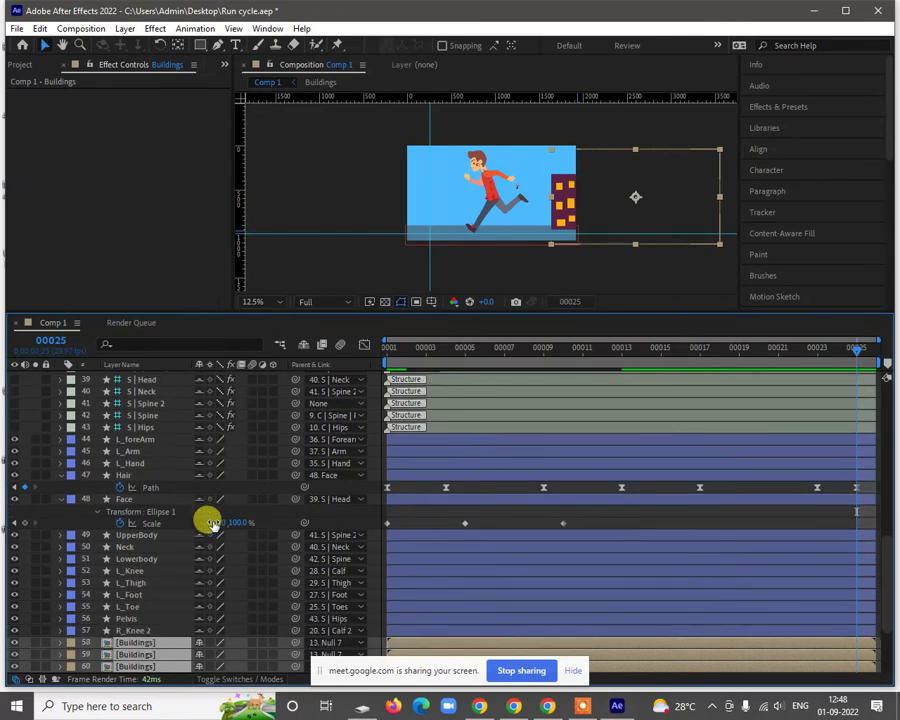
key("ctrl+[")
key("ctrl+[")
key("ctrl+[")
key("ctrl+[")
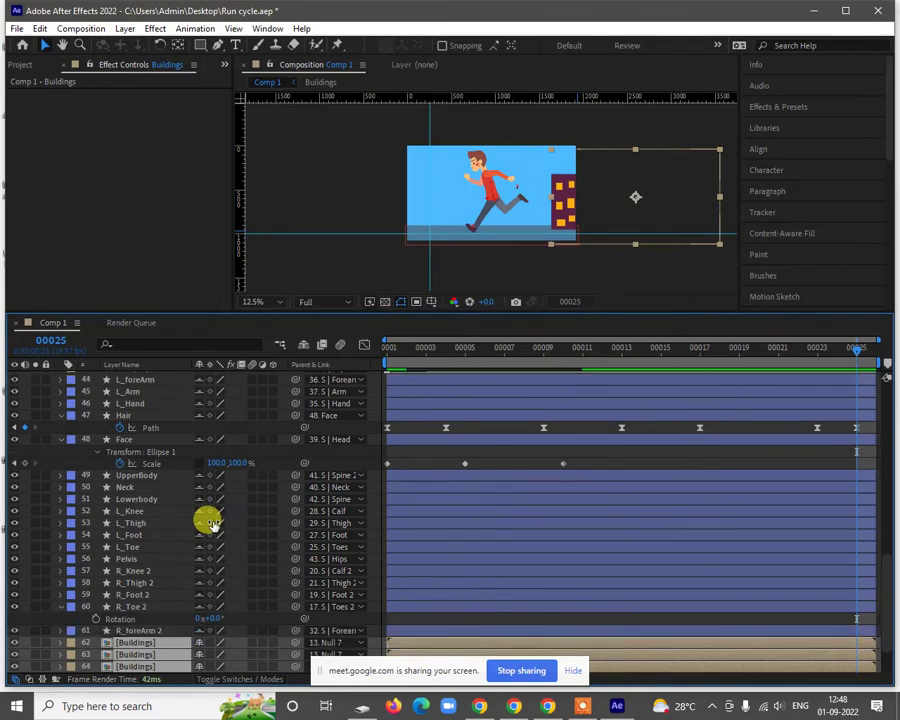
key("ctrl+[")
key("ctrl+[")
key("ctrl+[")
key("ctrl+[")
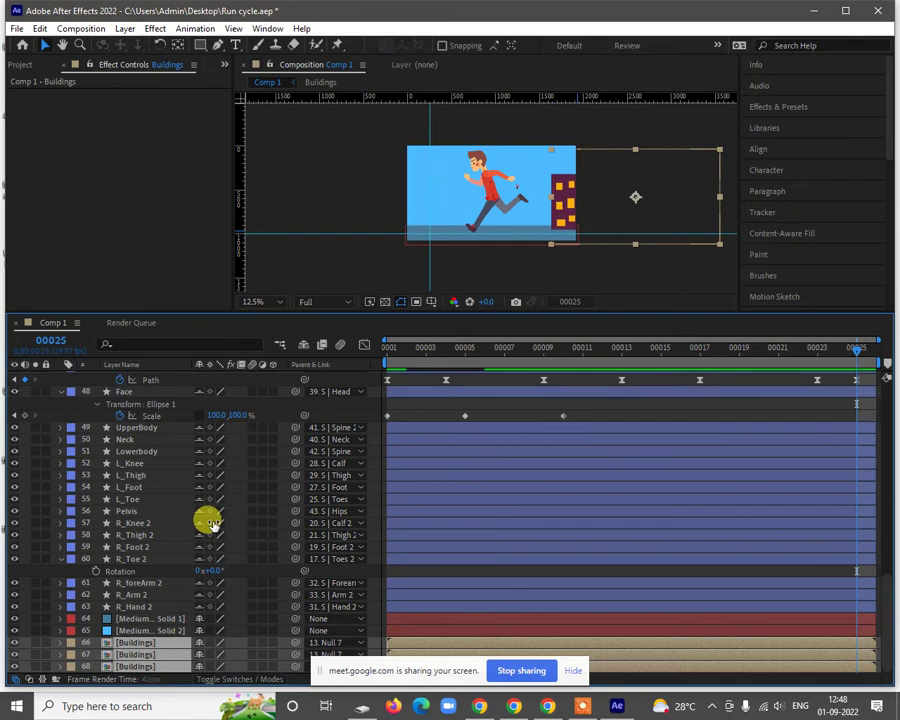
key("ctrl+bracketright")
key("ctrl+bracketright")
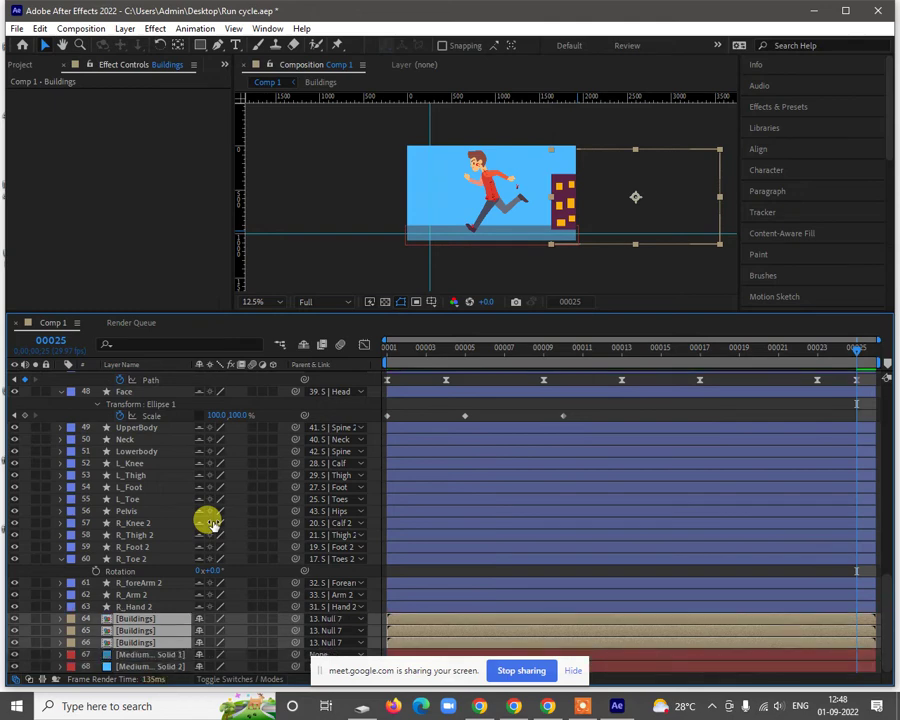
Step: Hide the shy layers and enable motion blur on the three Buildings layers and the composition
left_click(302, 345)
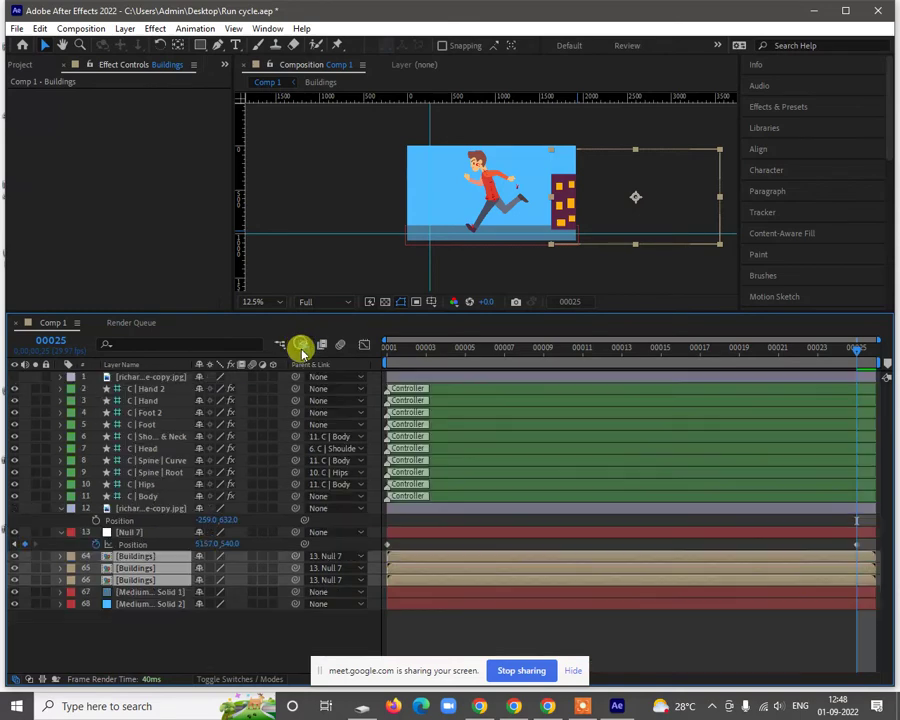
left_click(587, 622)
left_click(156, 556)
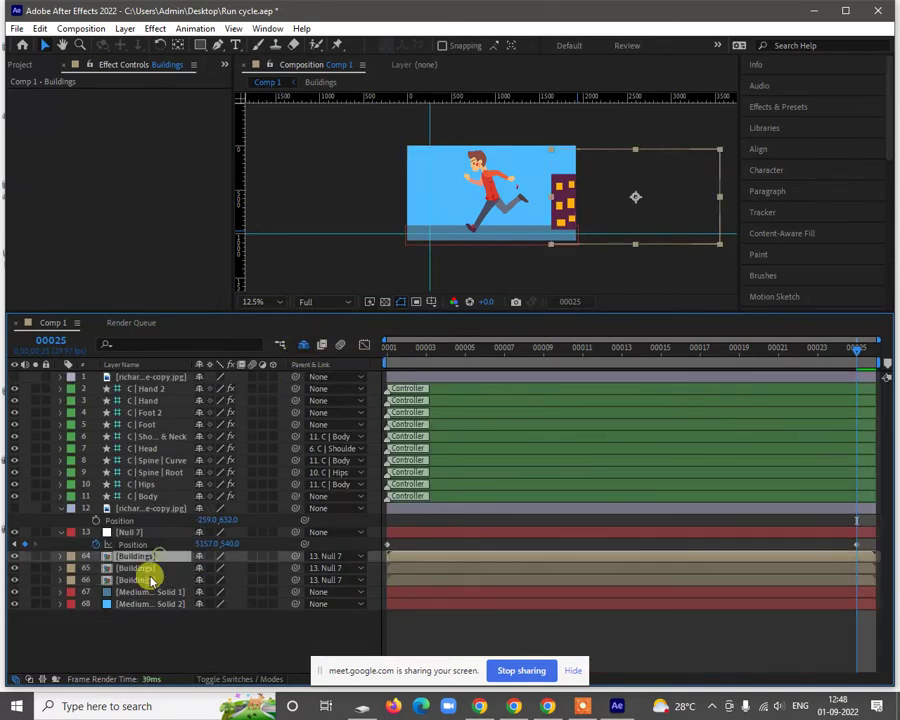
left_click(145, 569, "ctrl")
left_click(145, 579, "ctrl")
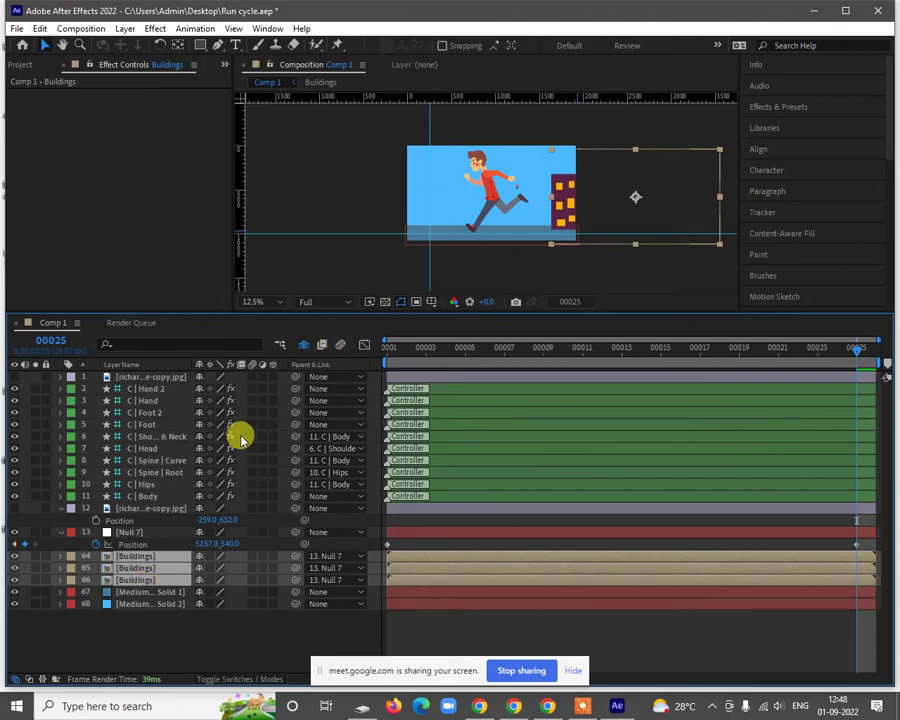
left_click(251, 560)
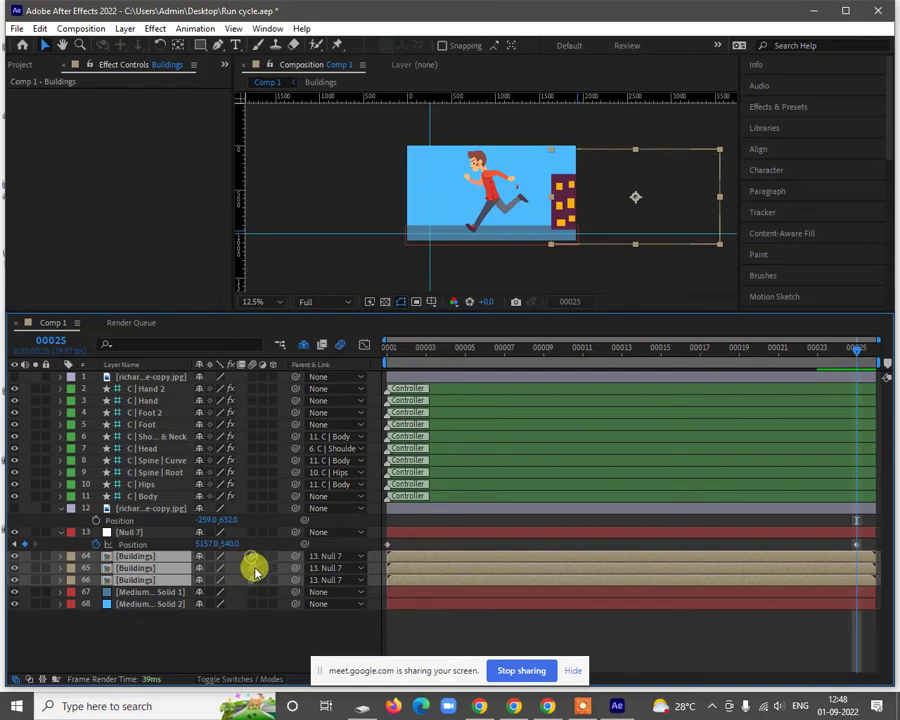
left_click(341, 348)
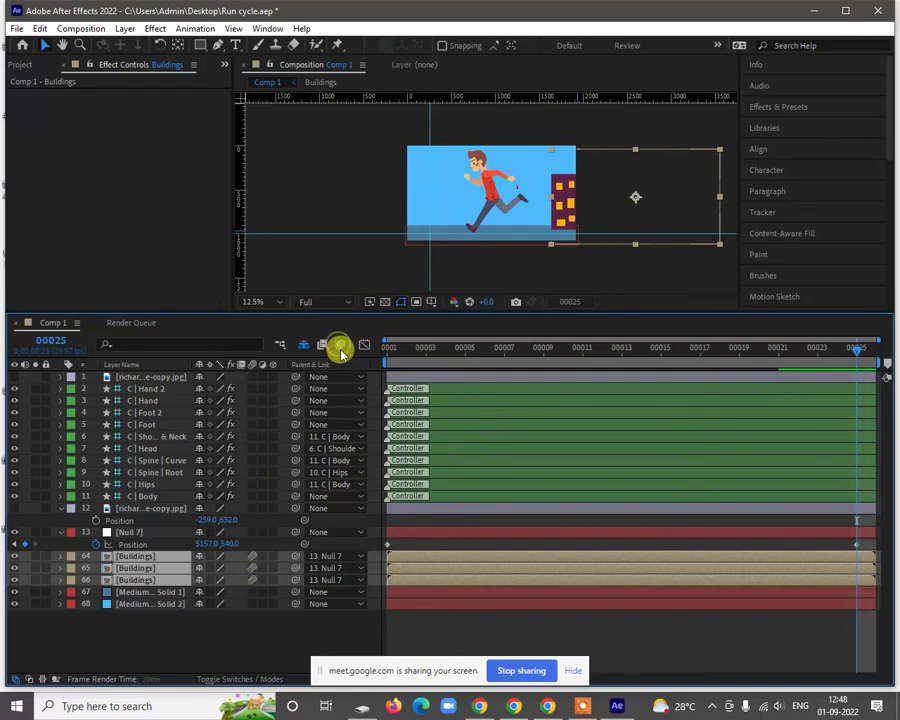
left_click(582, 348)
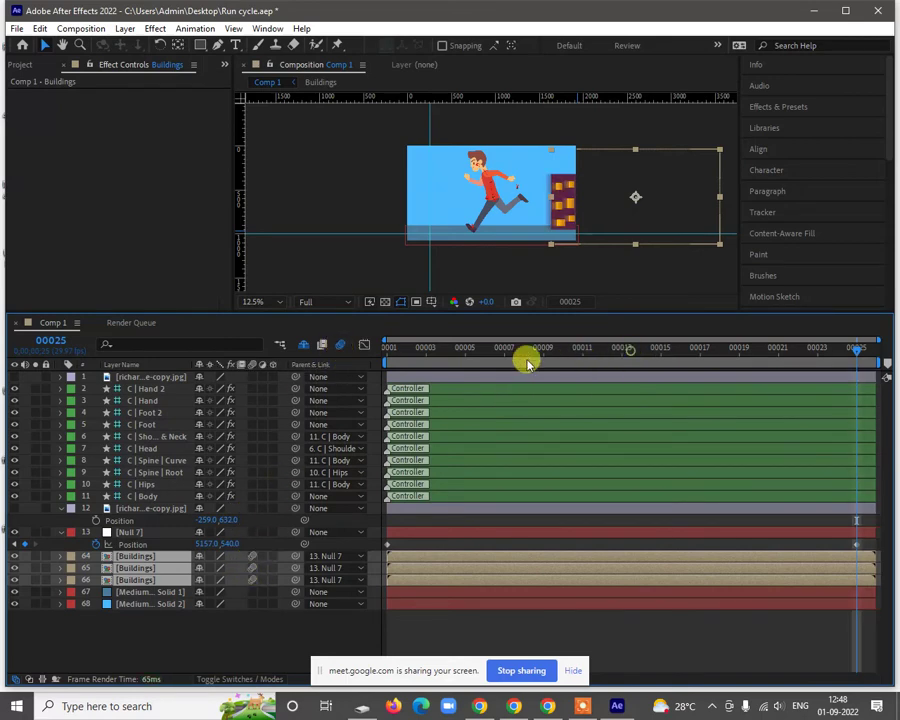
key("Home")
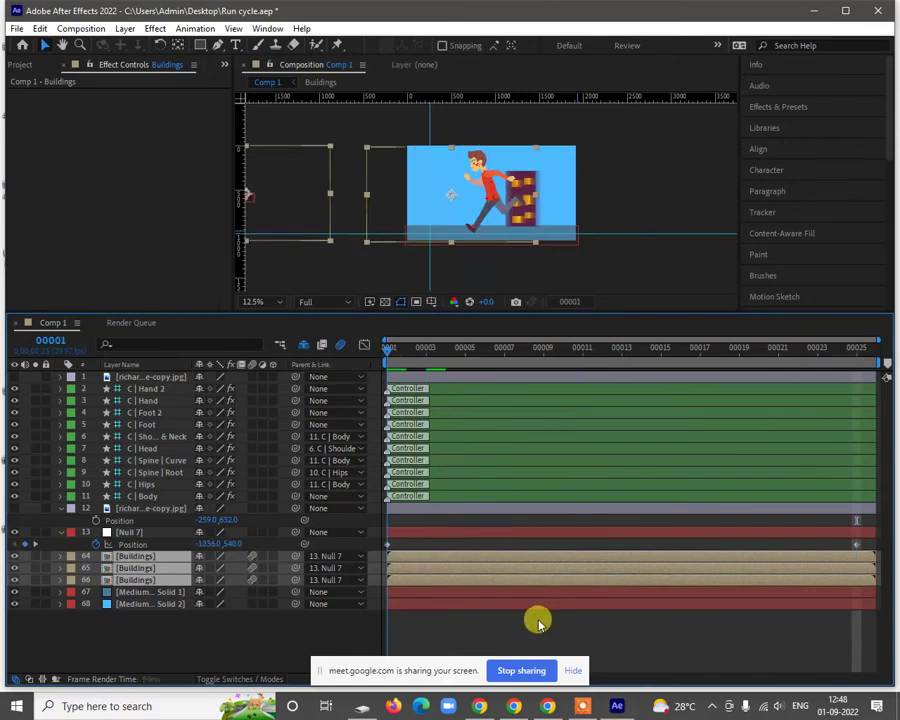
left_click(538, 622)
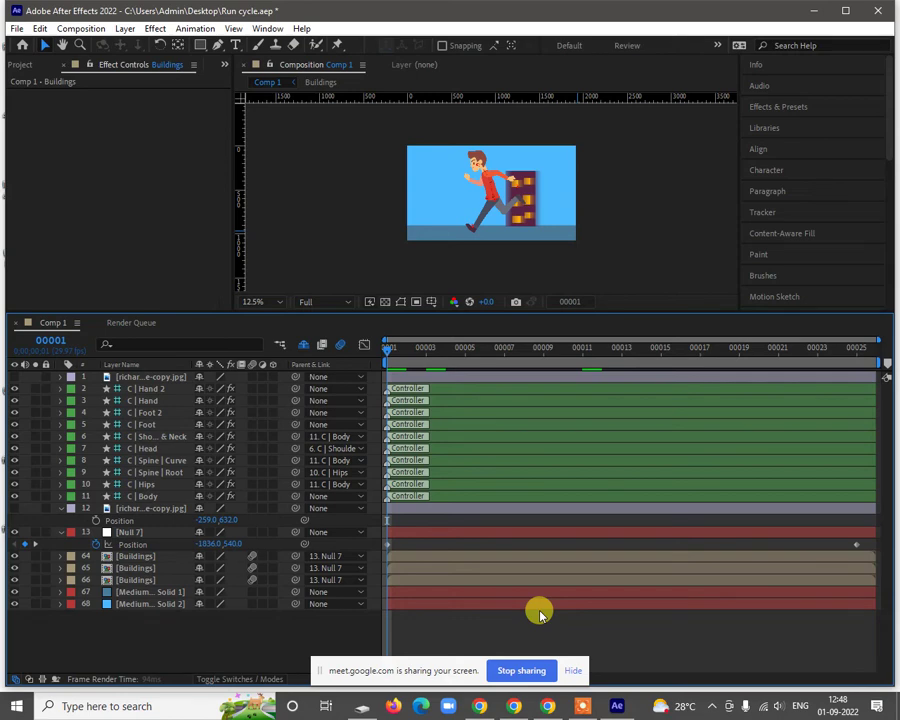
key("space")
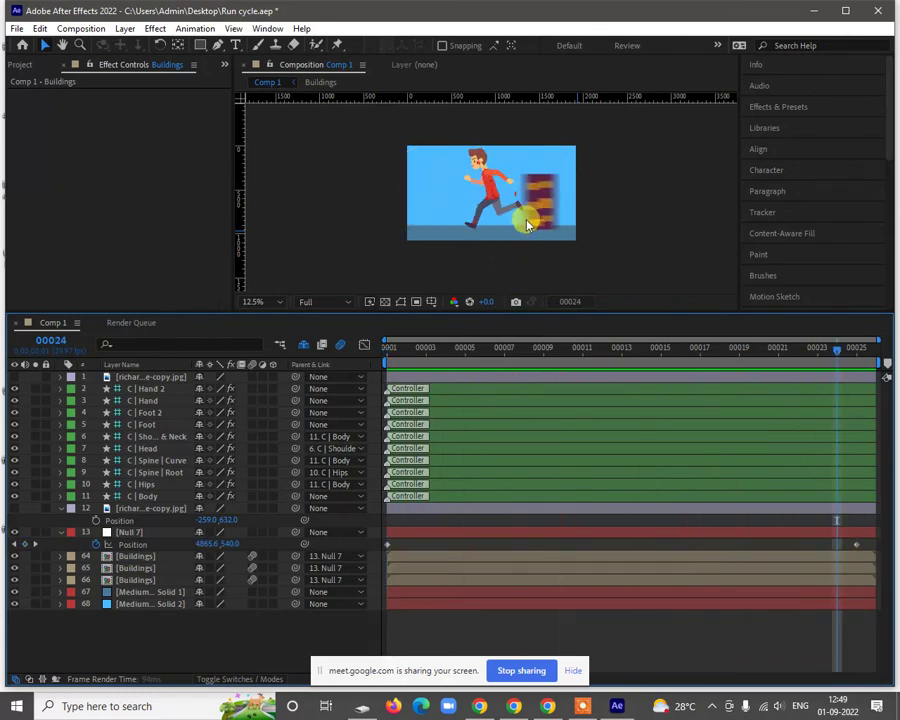
key("space")
left_click_drag(847, 355, 858, 355)
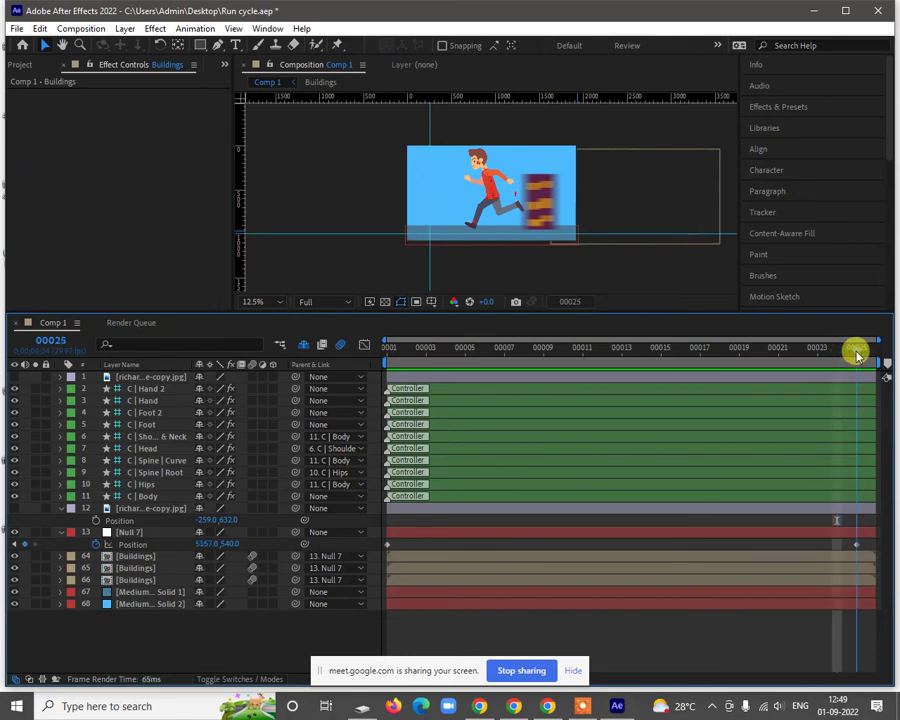
Step: Nudge Null 7's frame-25 Position X, then preview the animation from the first frame
left_click(91, 546)
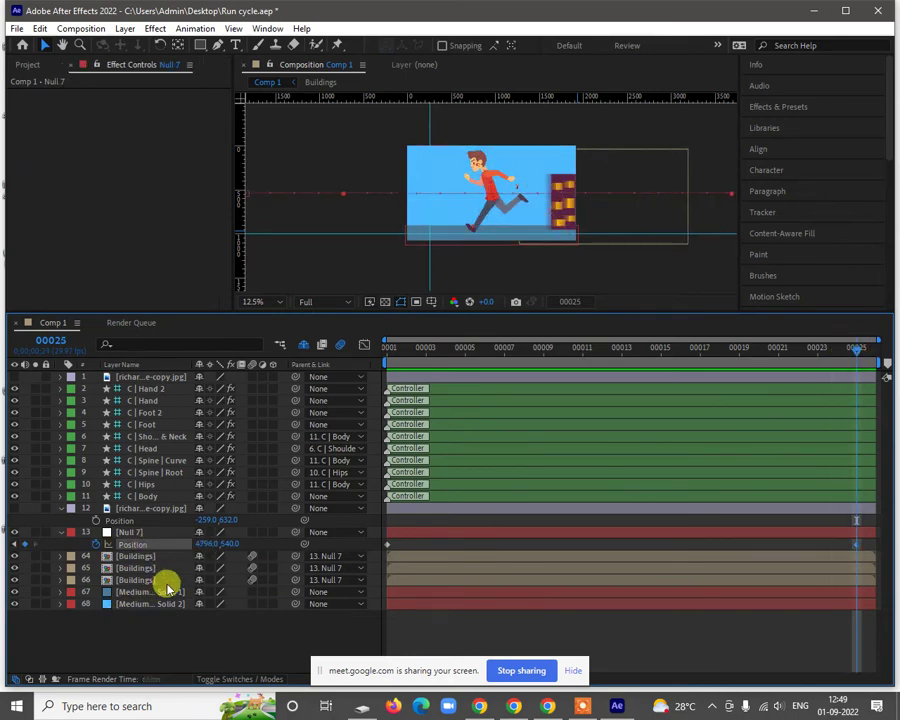
left_click_drag(205, 545, 190, 545)
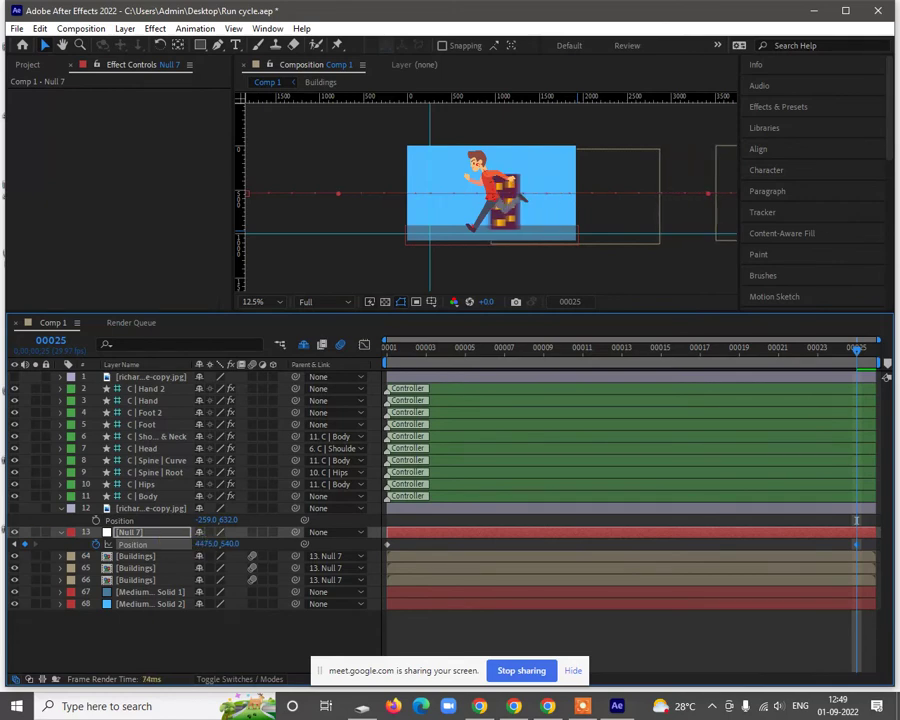
left_click(680, 348)
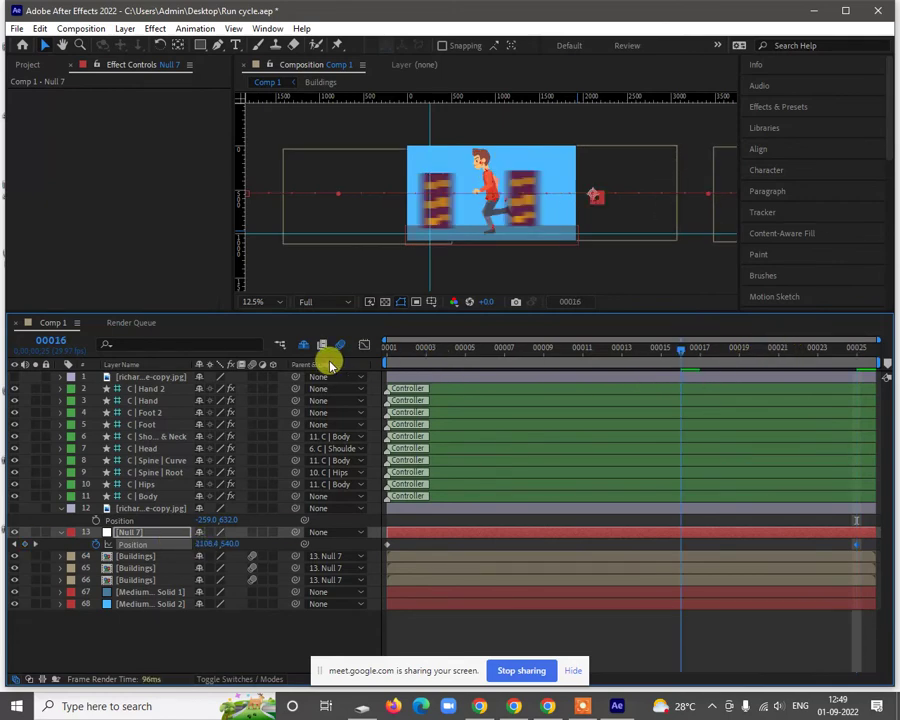
key("Home")
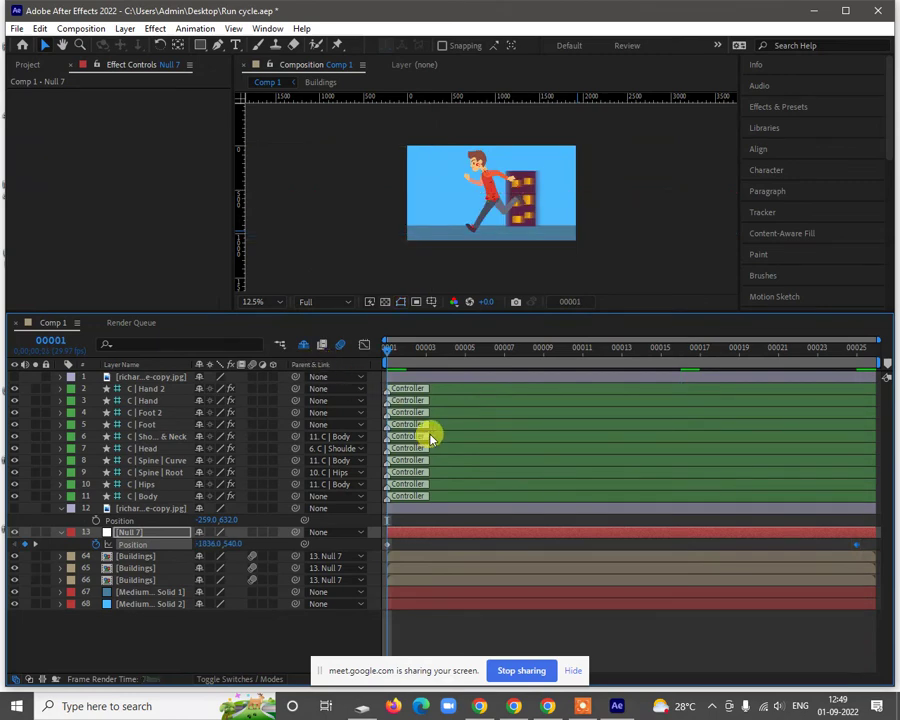
key("space")
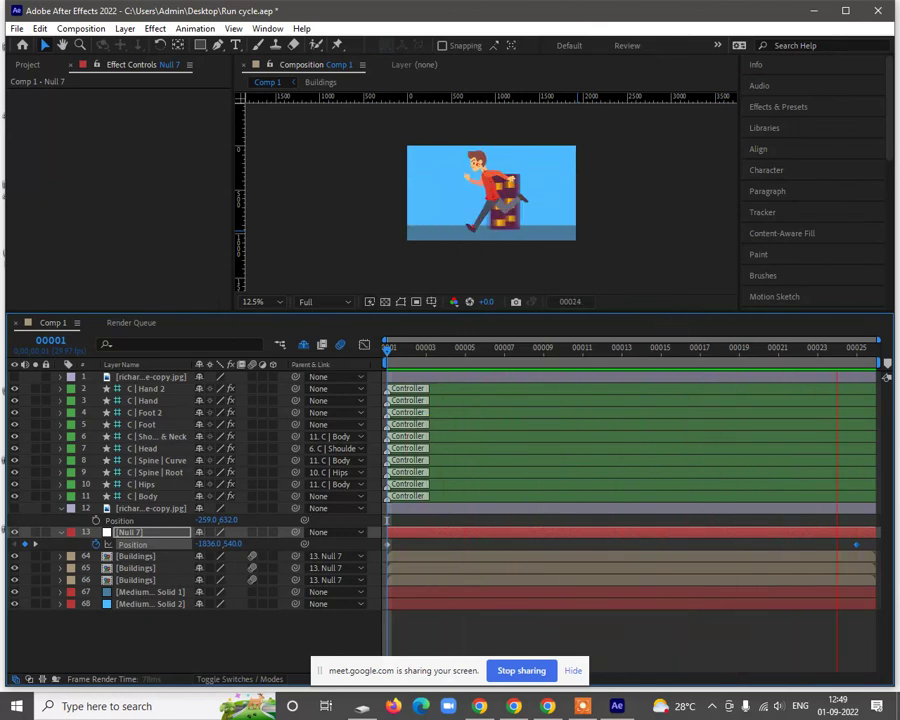
key("space")
Step: Readjust Null 7's frame-25 Position to roughly 3520, 540 and replay the preview
left_click_drag(846, 358, 862, 360)
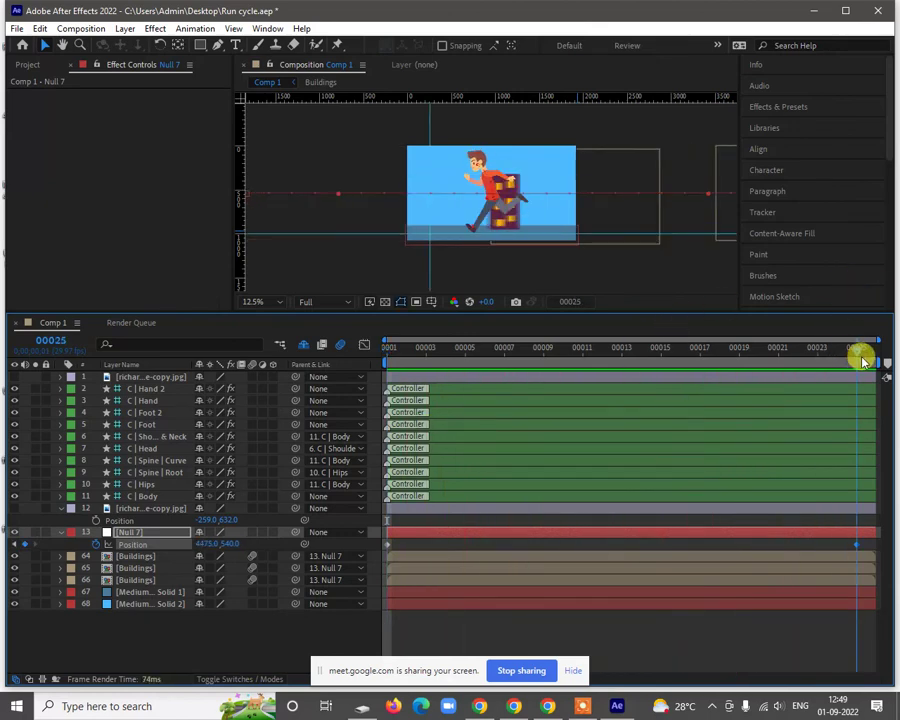
left_click(186, 541)
left_click_drag(205, 541, 60, 700)
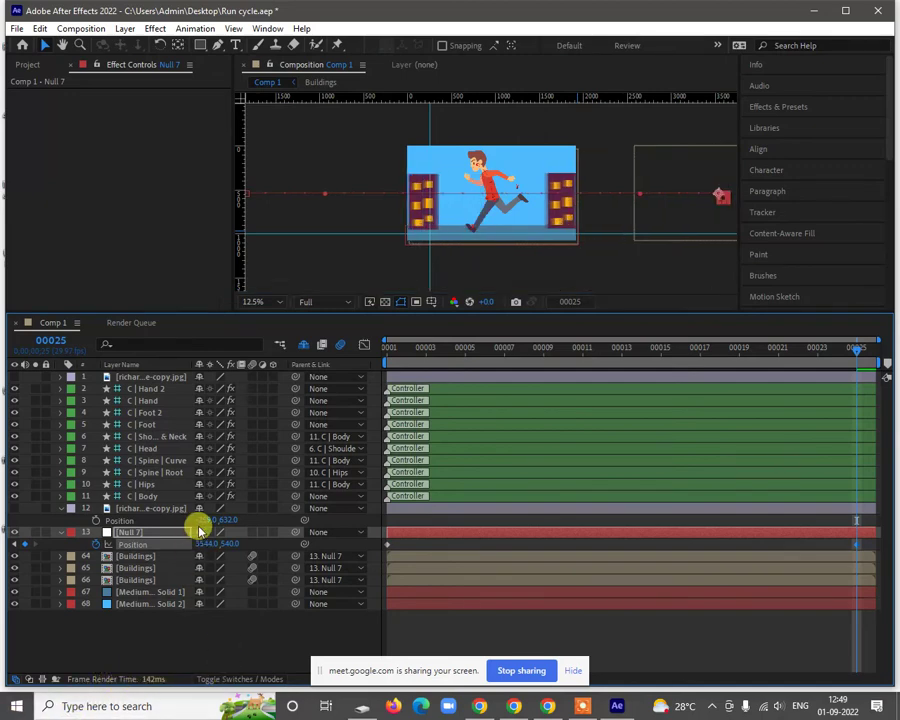
mouse_move(203, 540)
left_mouse_down()
mouse_move(165, 538)
mouse_move(205, 539)
left_mouse_up()
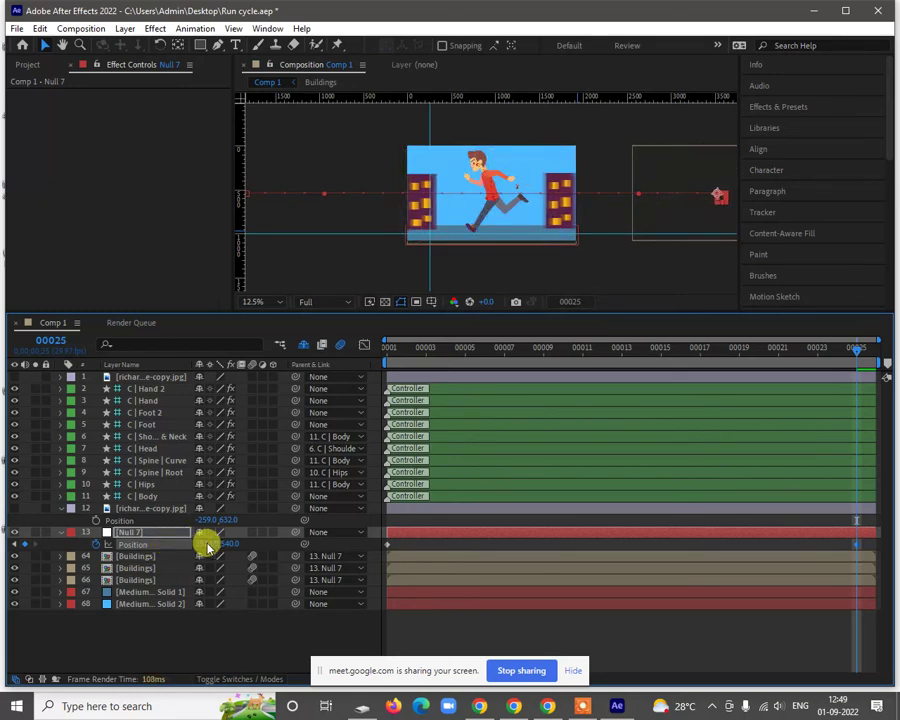
left_click(627, 350)
key("space")
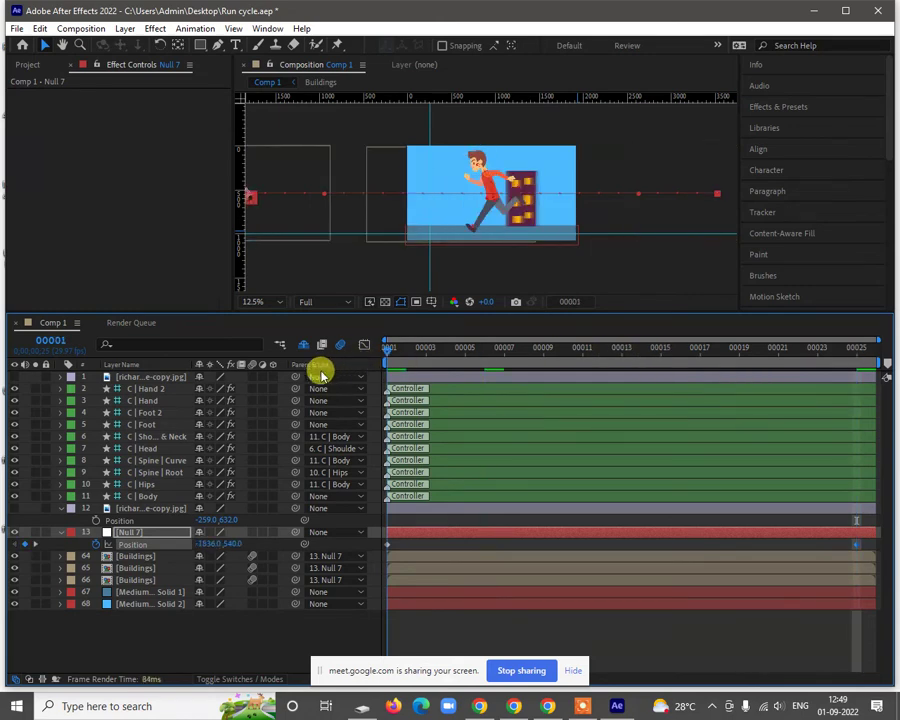
Step: Lower Null 7's frame-1 Position X, deselect the layers, and preview through frame 25
left_click_drag(210, 543, 585, 603)
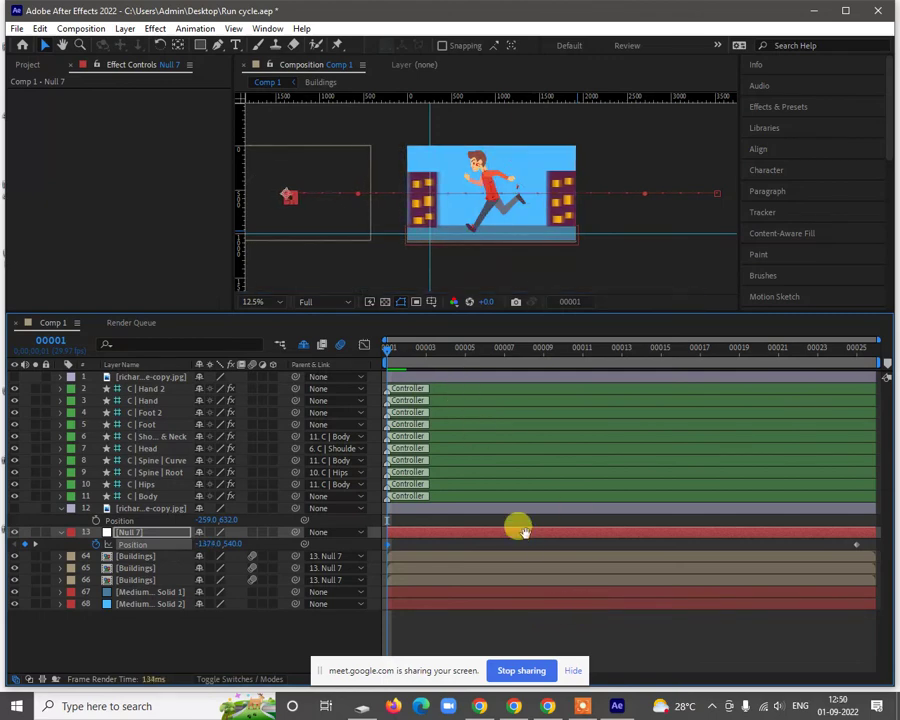
left_click(549, 566)
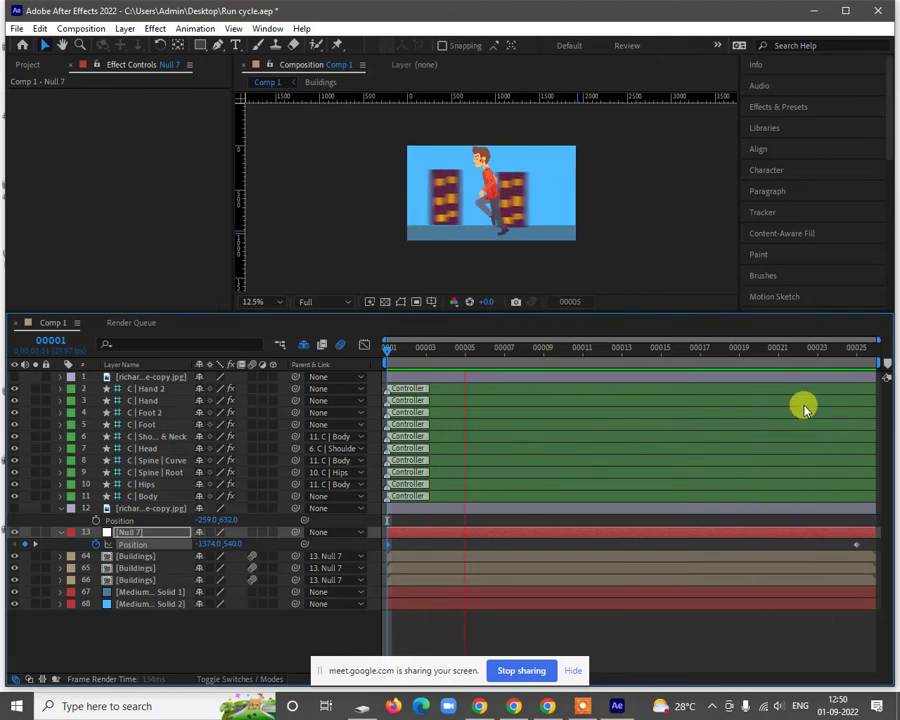
left_click(855, 351)
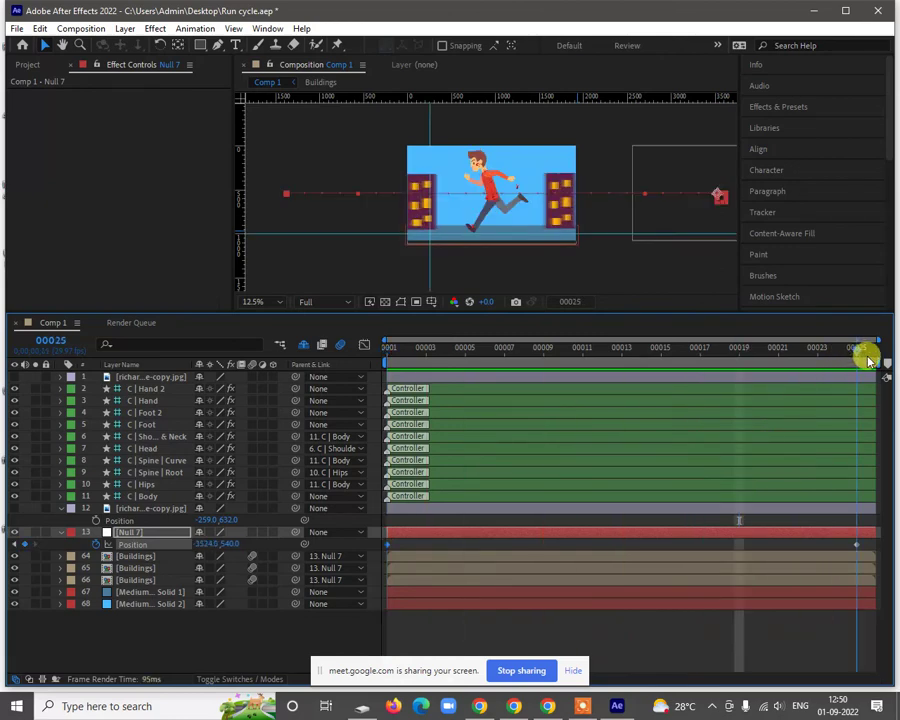
scroll(490, 182, "up", 4)
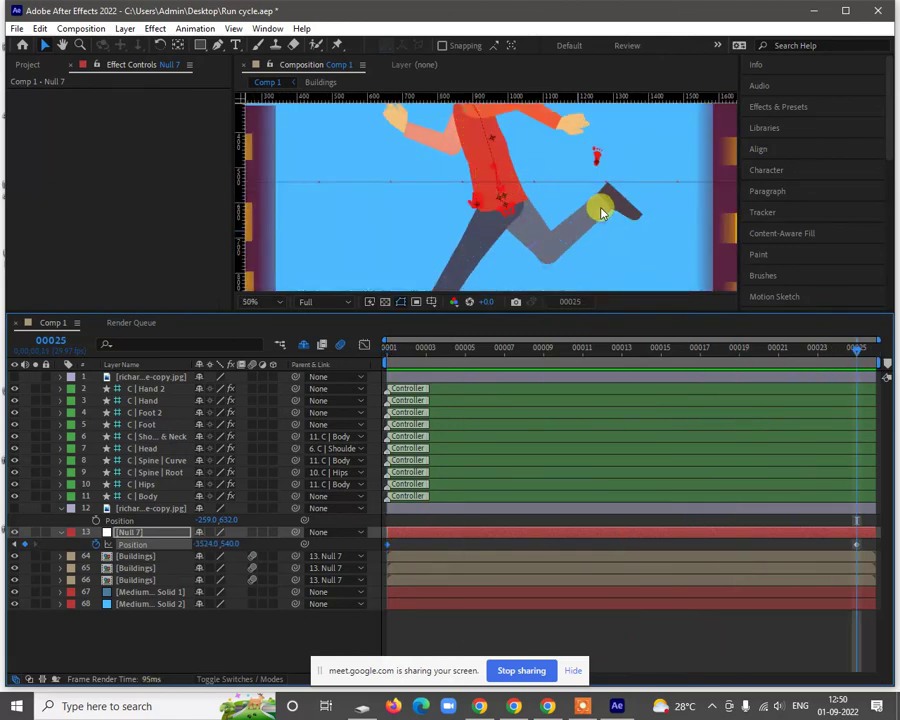
scroll(610, 212, "down", 2)
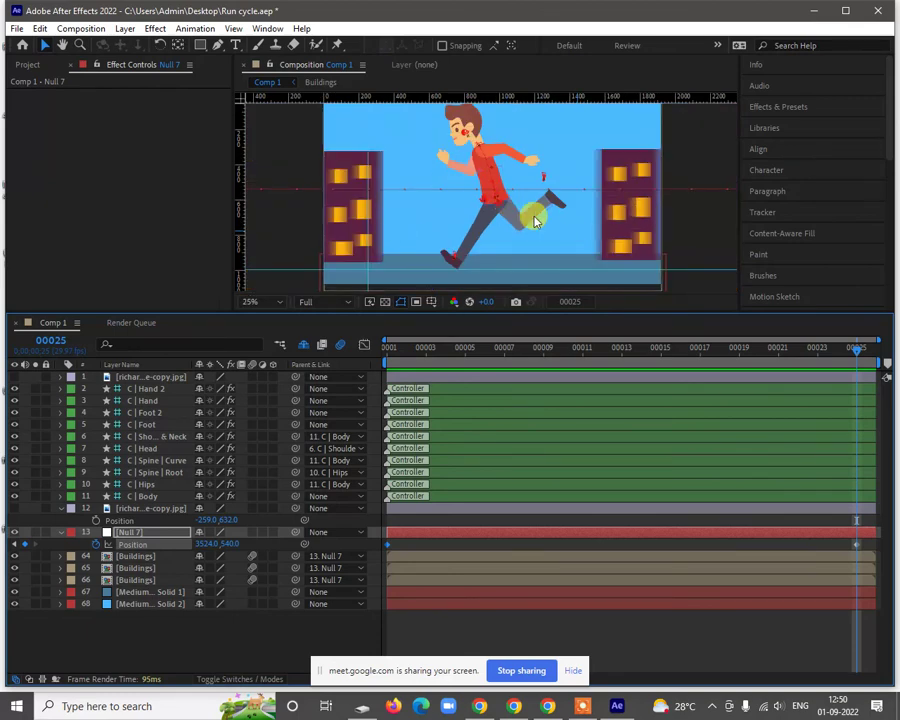
key("comma")
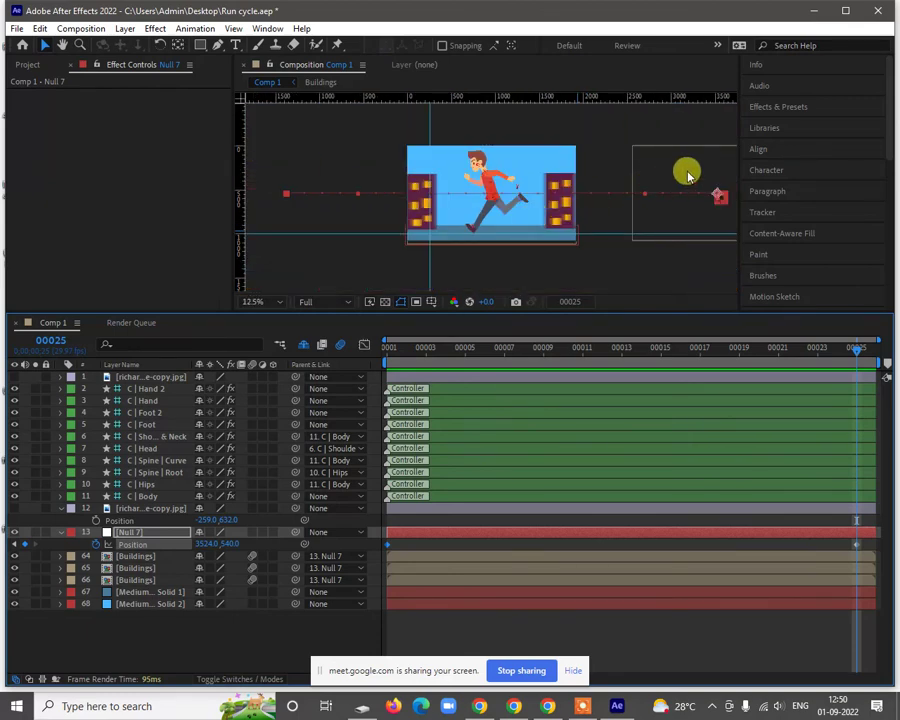
left_click_drag(848, 355, 486, 362)
scroll(543, 230, "down", 2)
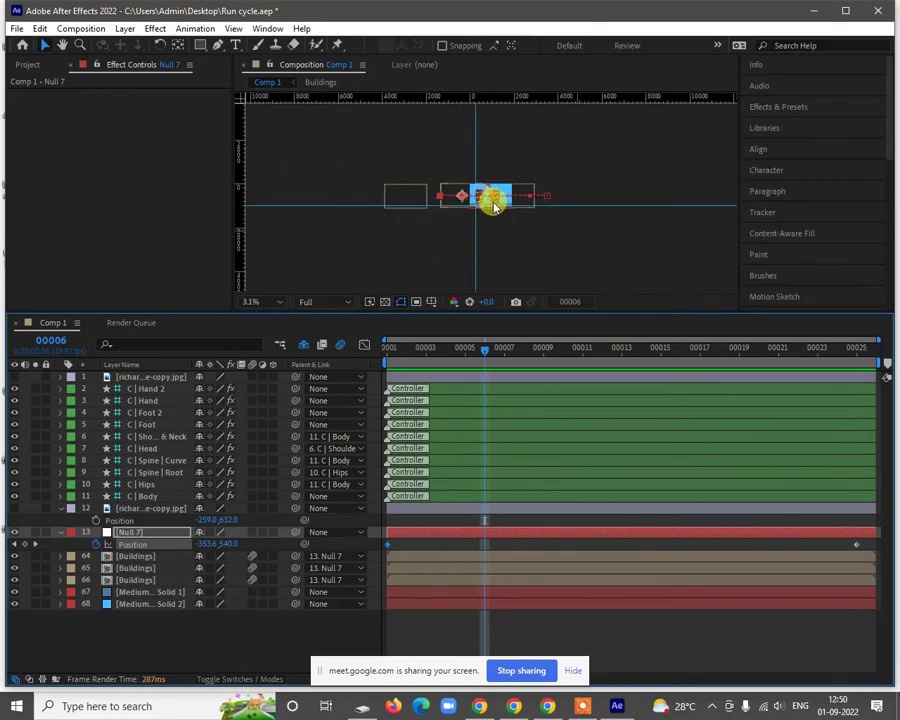
scroll(492, 200, "up", 1)
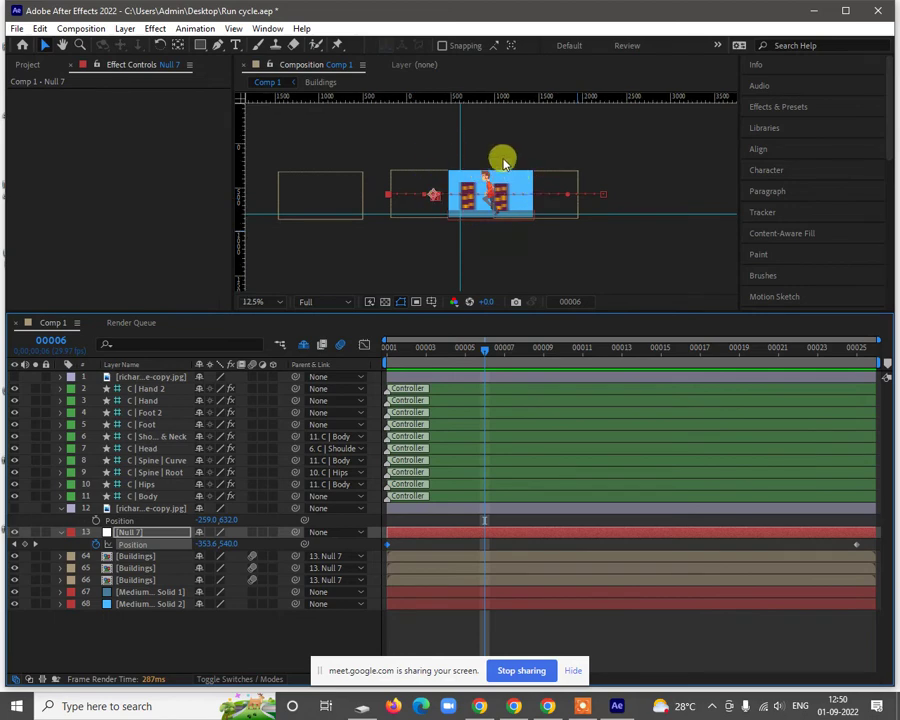
scroll(504, 157, "up", 1)
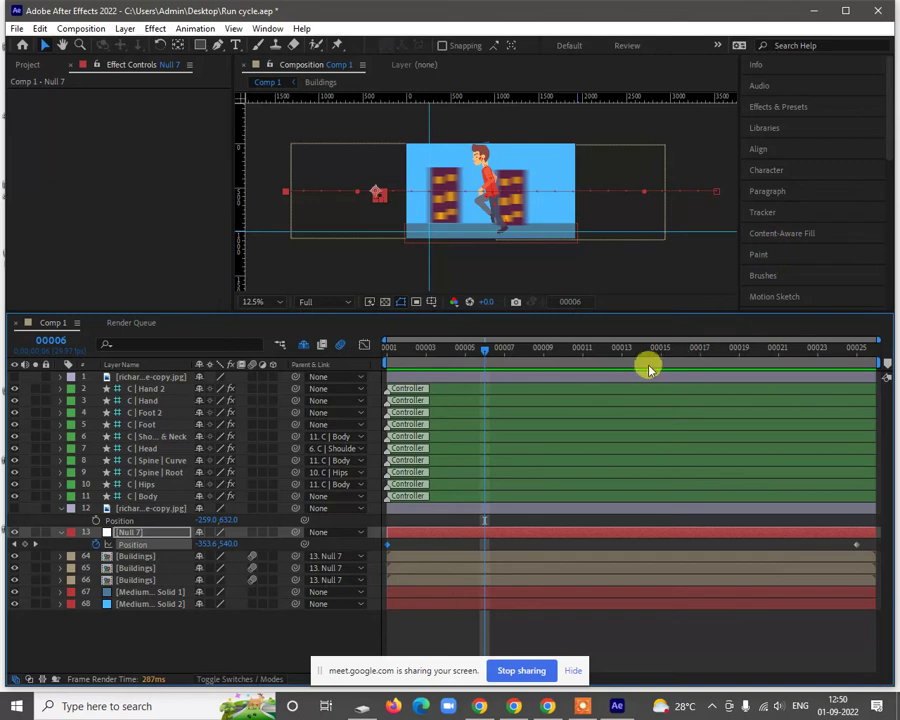
left_click_drag(485, 362, 655, 366)
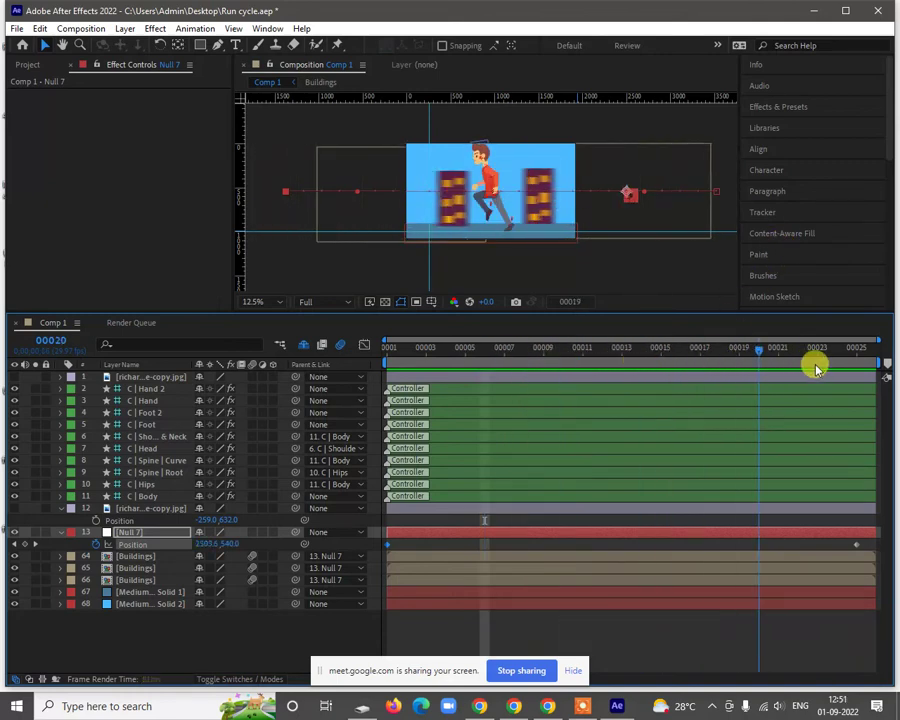
left_click_drag(850, 369, 406, 362)
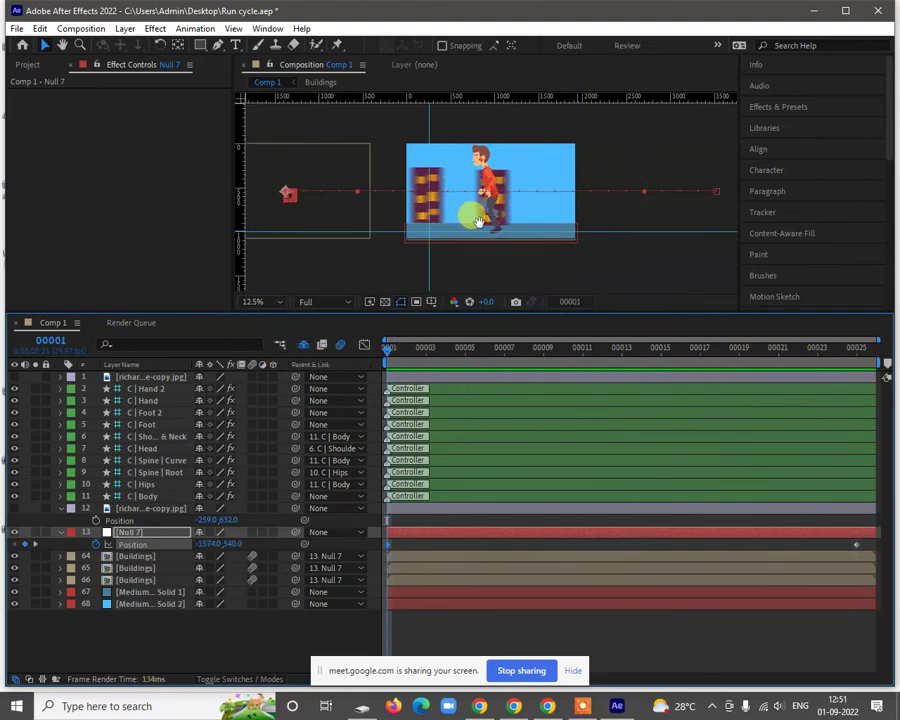
left_click(498, 246)
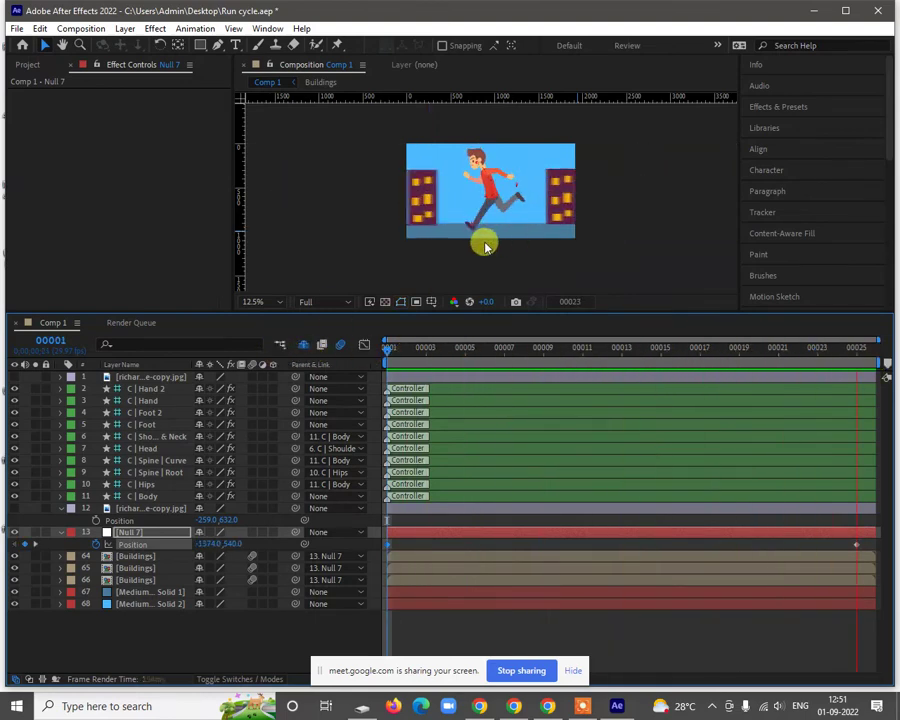
key("space")
scroll(500, 174, "up", 2)
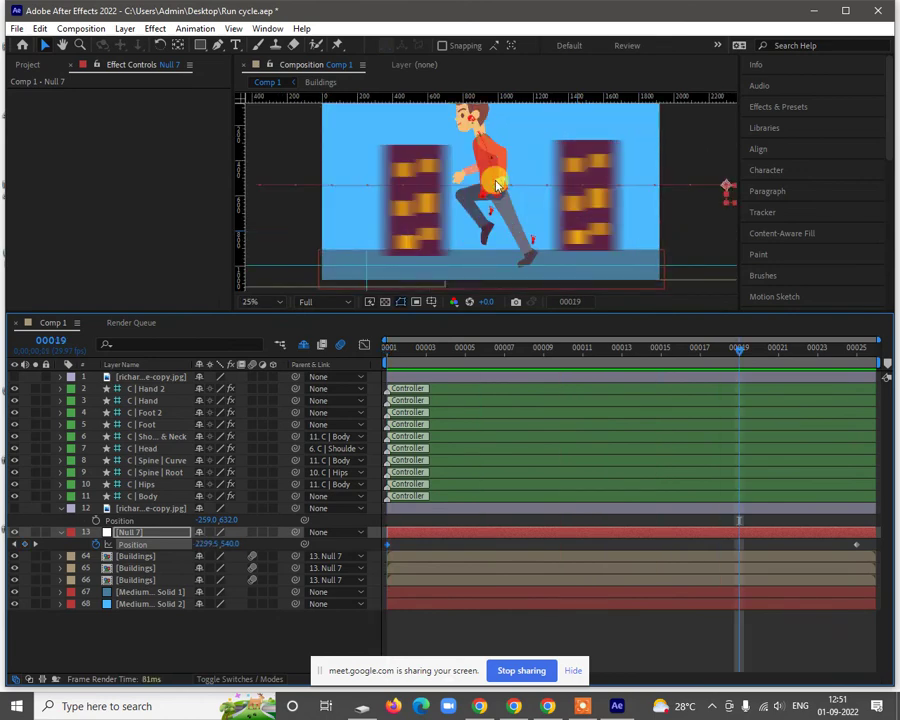
Step: Turn on motion blur for the character's body-part layers, UpperBody through R_Hand 2
left_click(305, 347)
scroll(177, 573, "down", 5)
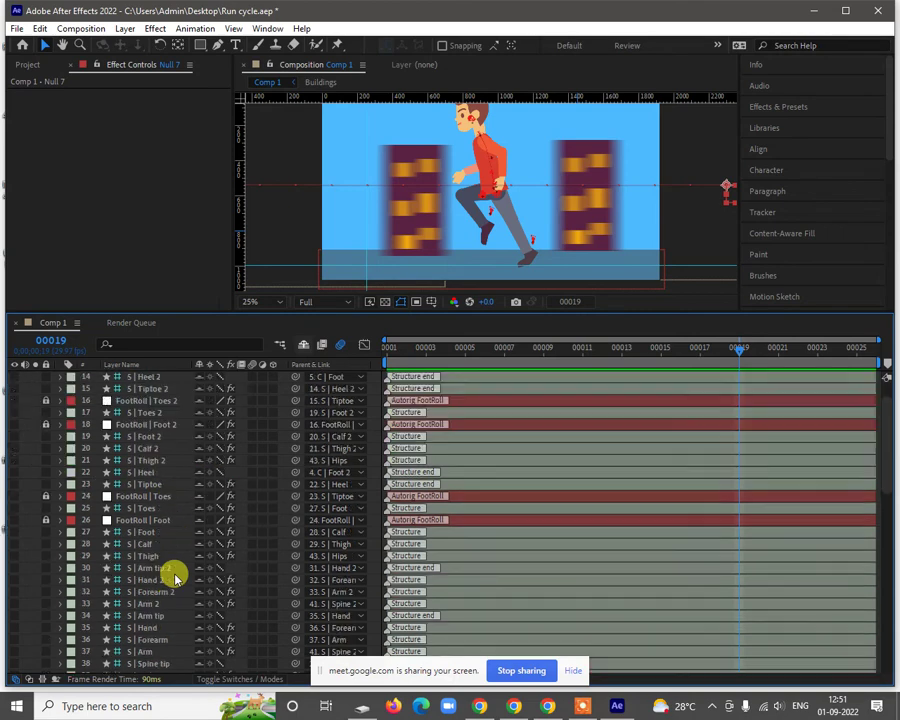
scroll(175, 575, "down", 12)
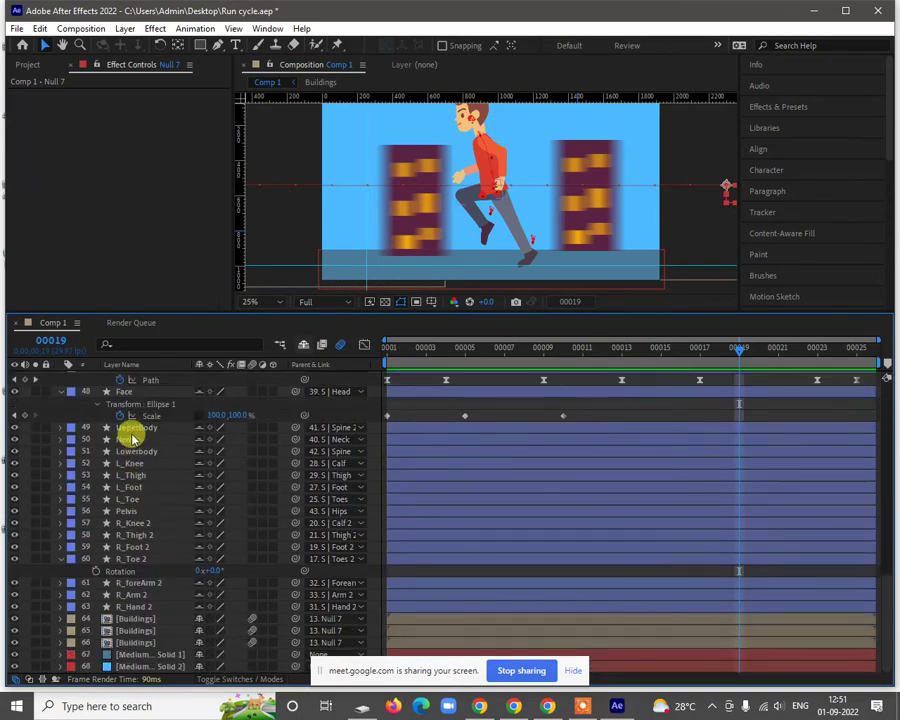
left_click(137, 428)
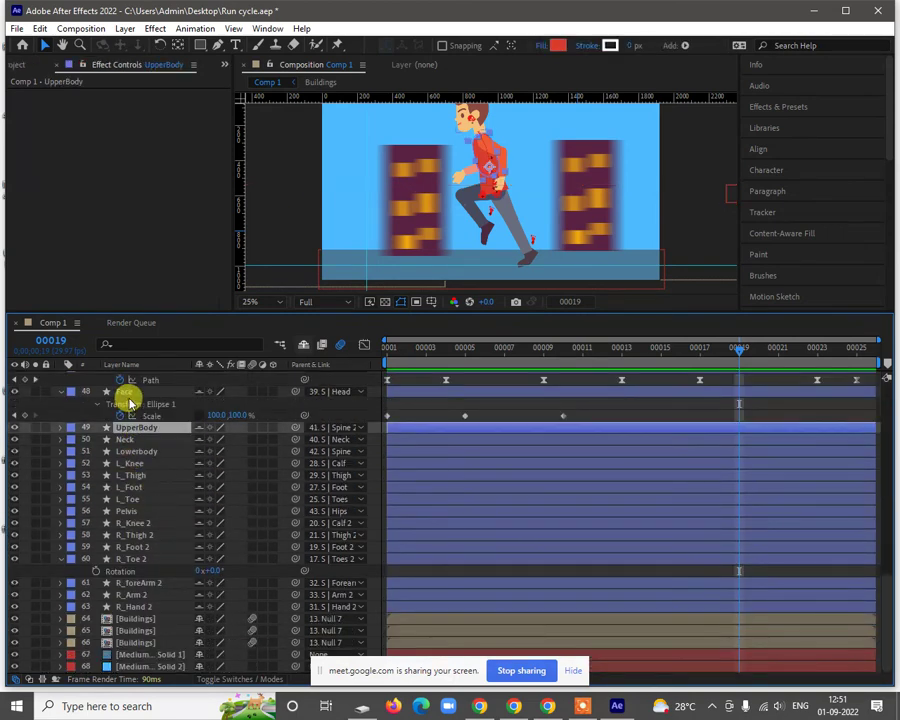
scroll(130, 403, "up", 2)
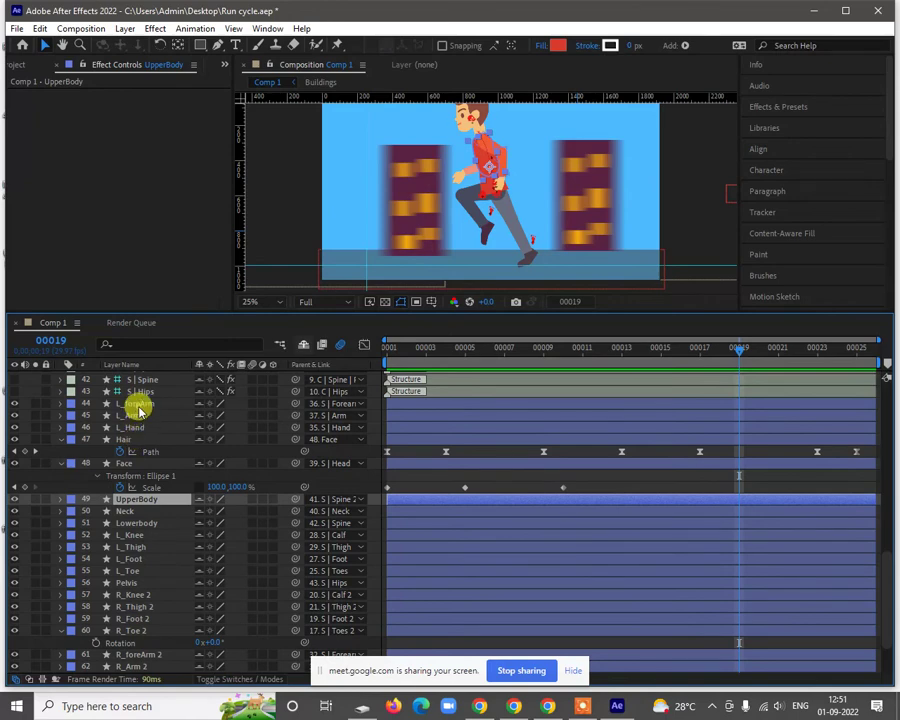
left_click(140, 408)
scroll(155, 580, "down", 2)
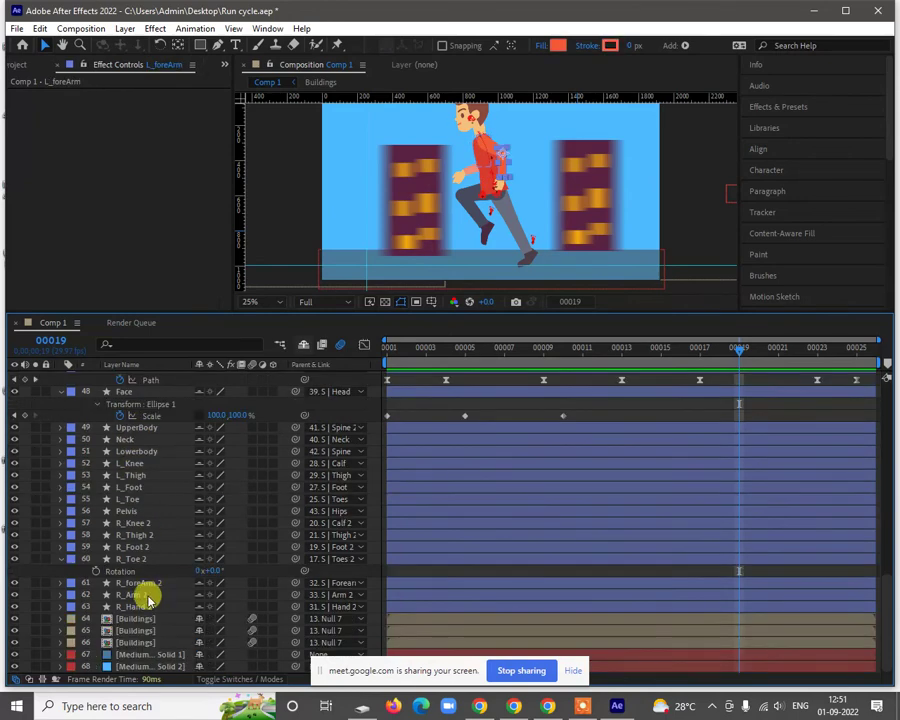
left_click(140, 606, "shift")
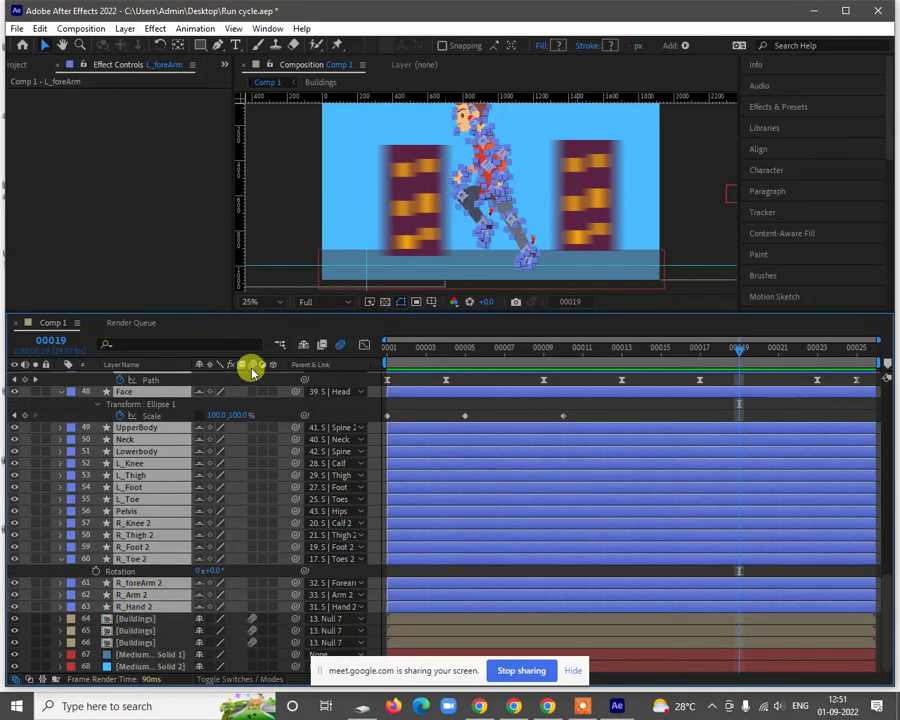
left_click(252, 547)
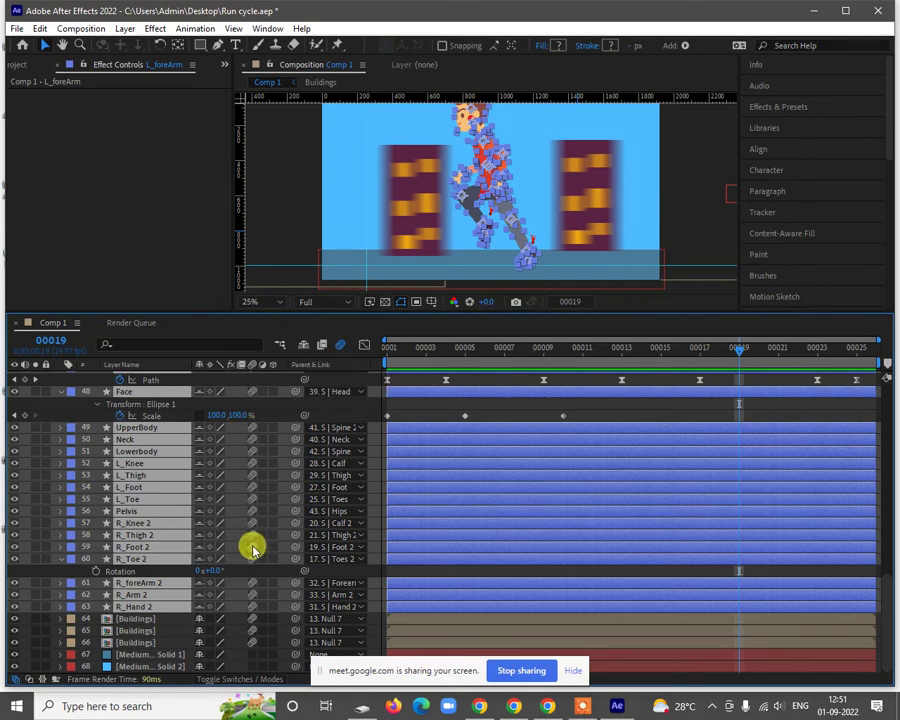
Step: Enable composition motion blur, comparing it off and on, then hide the shy layers
left_click(341, 344)
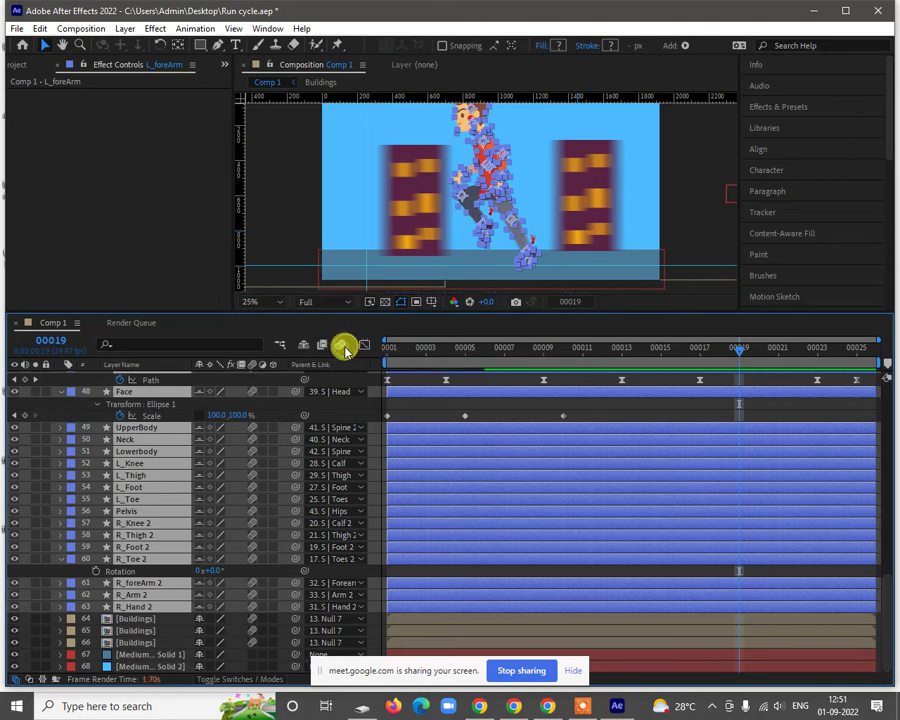
left_click(343, 347)
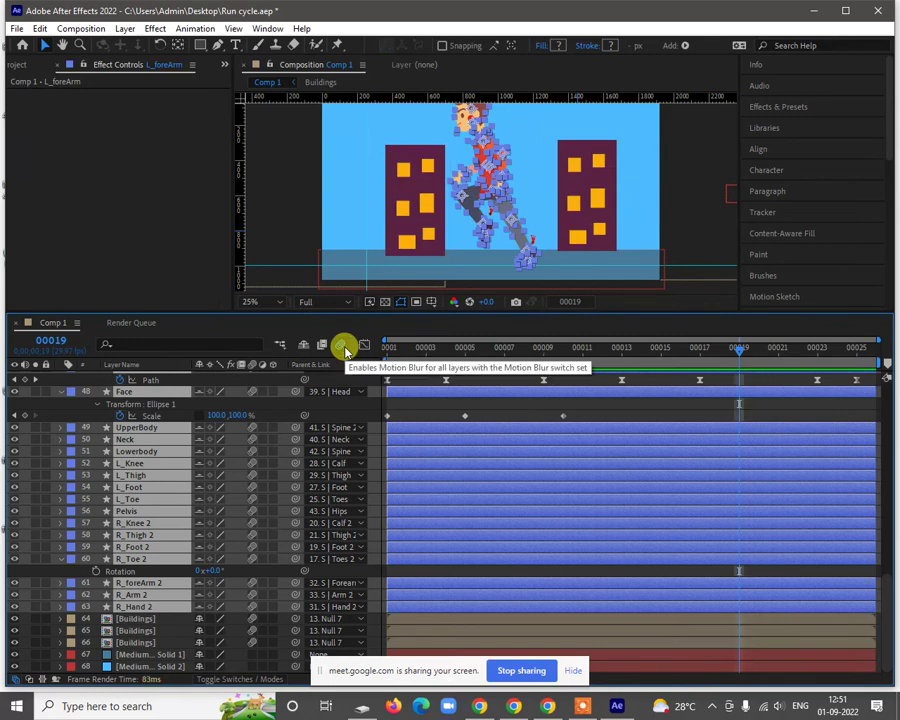
left_click(343, 347)
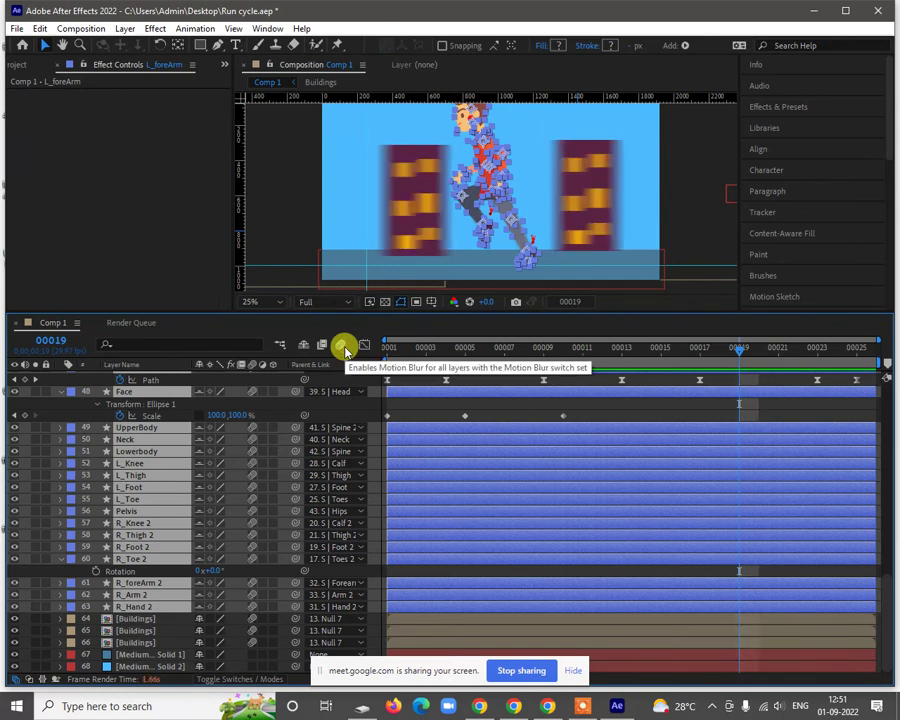
left_click(343, 347)
left_click(343, 347)
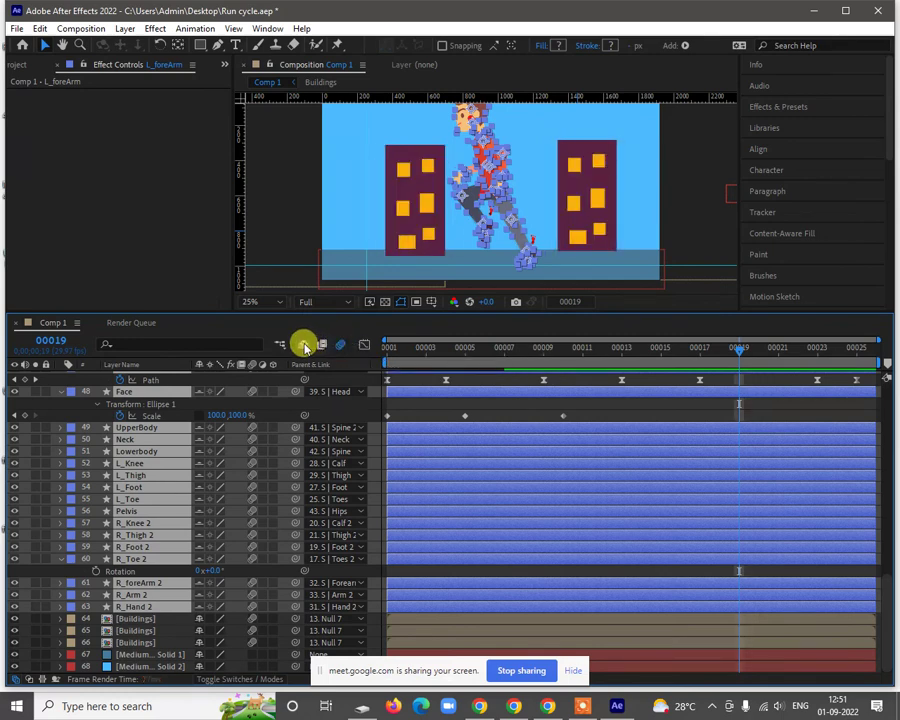
left_click(304, 346)
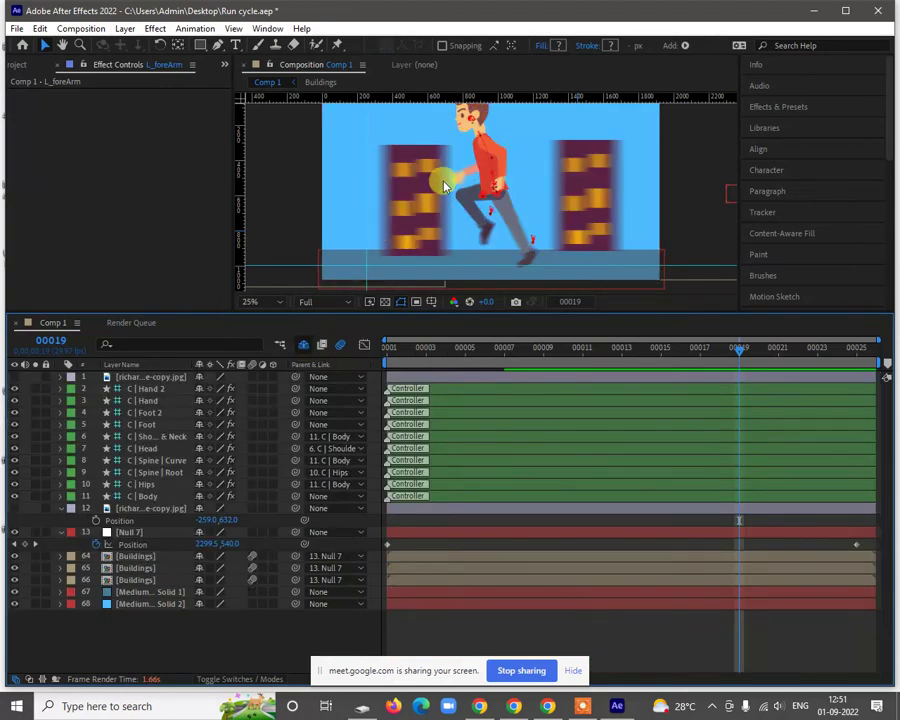
scroll(474, 211, "down", 2)
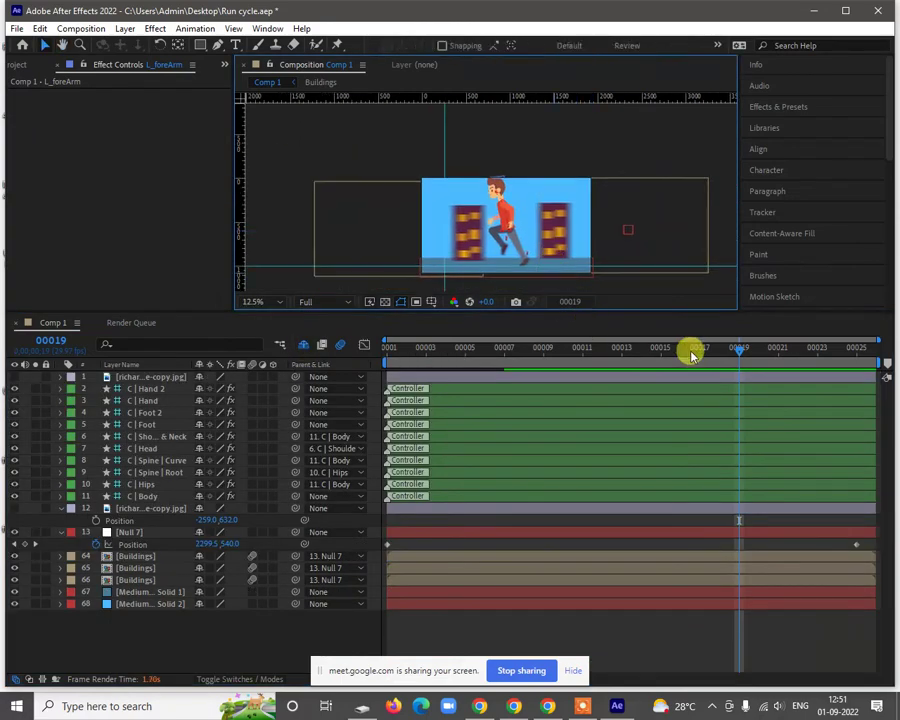
left_click_drag(690, 356, 308, 366)
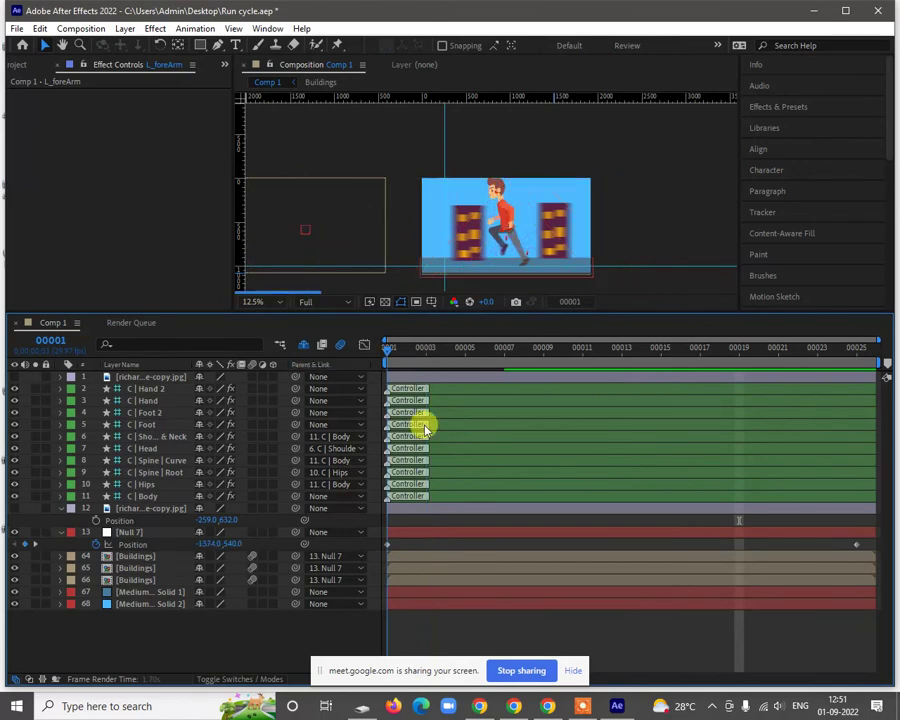
left_click(577, 480)
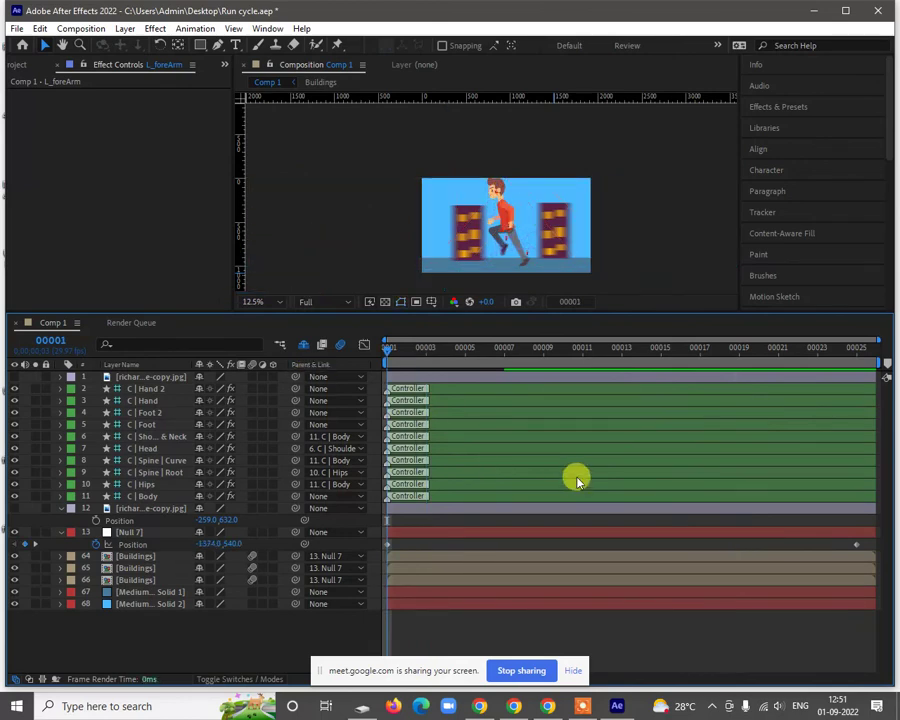
key("space")
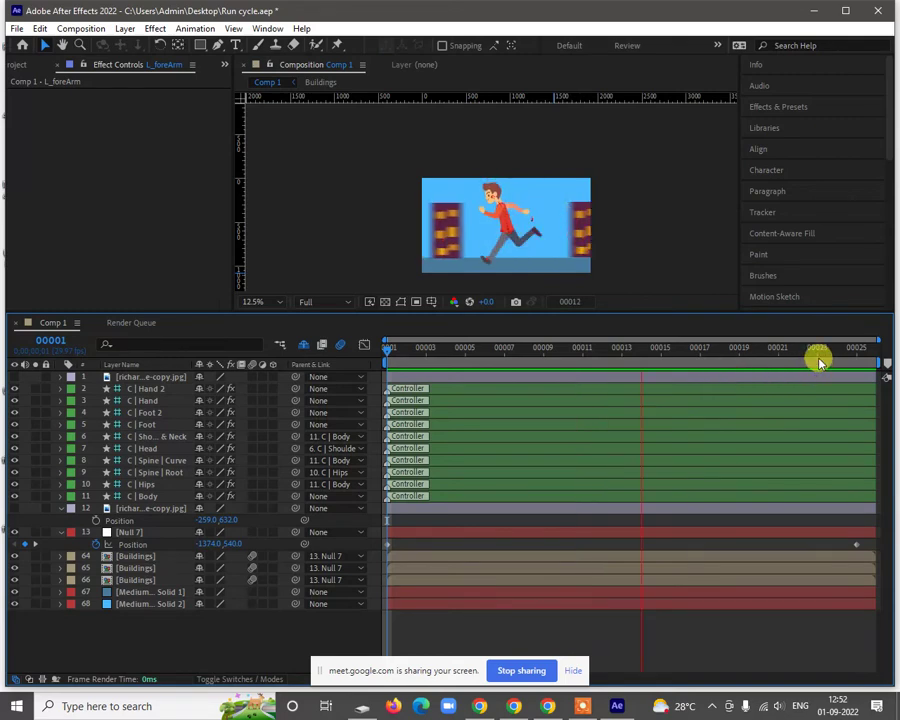
left_click(686, 352)
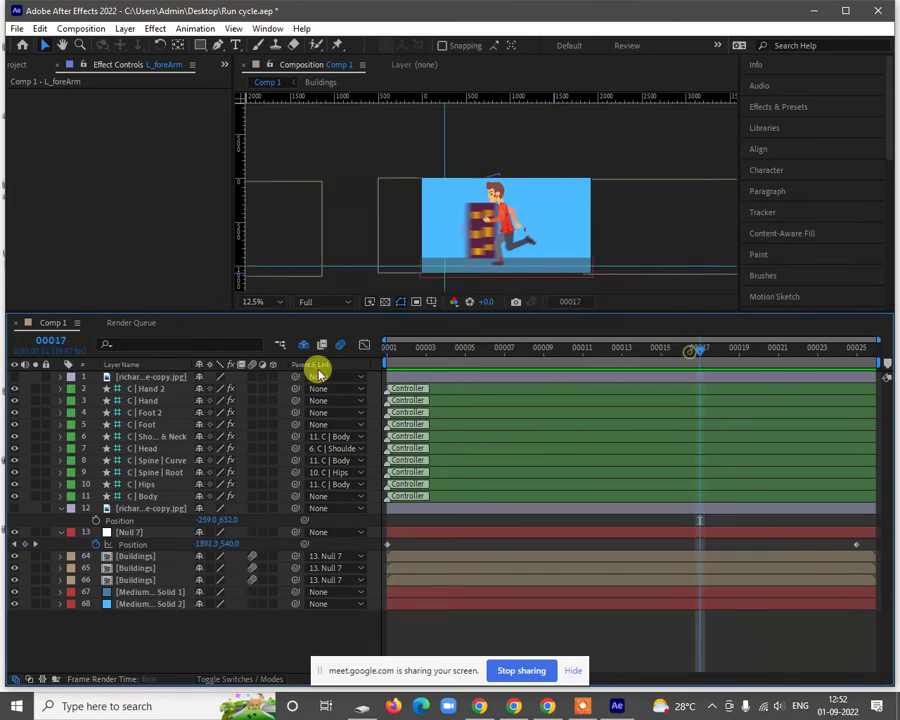
key("Home")
left_click(633, 395)
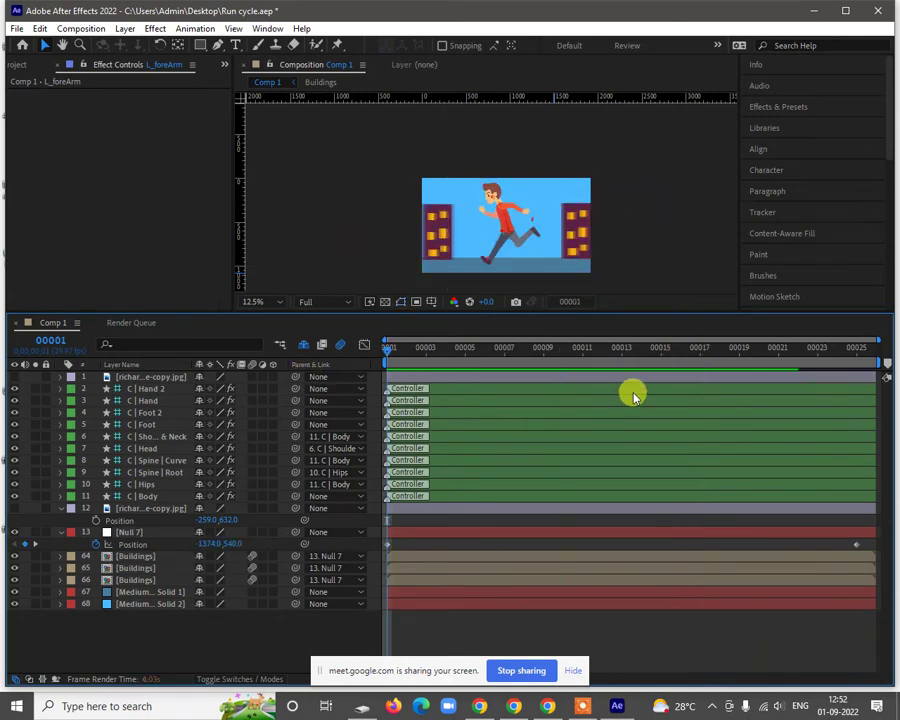
key("space")
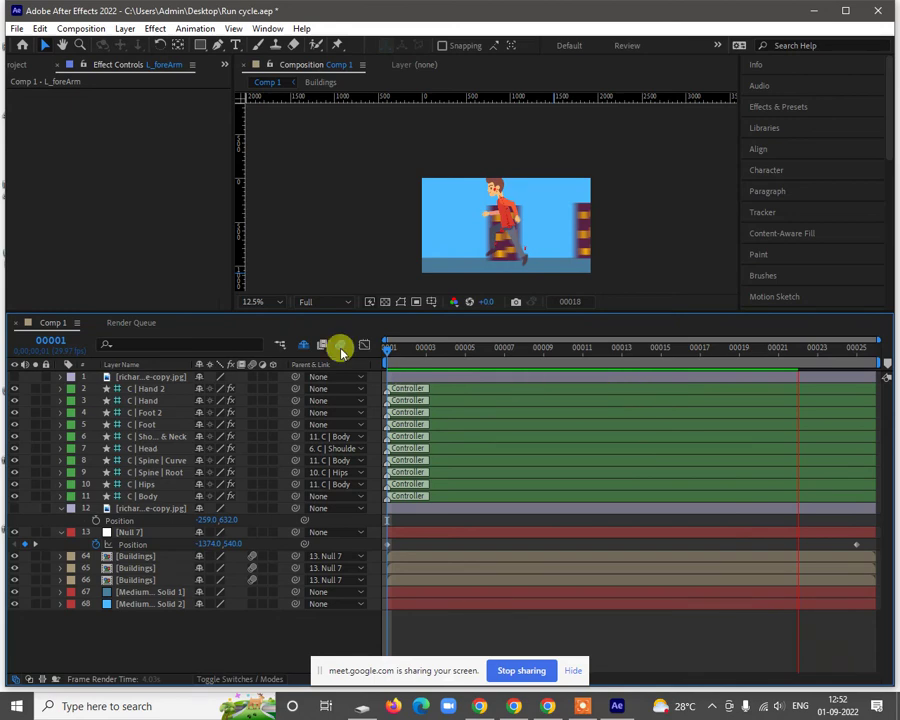
Step: Stop playback at frame 12, zoom the viewer to 25%, centre the character and lower the timeline divider
left_click_drag(746, 356, 368, 350)
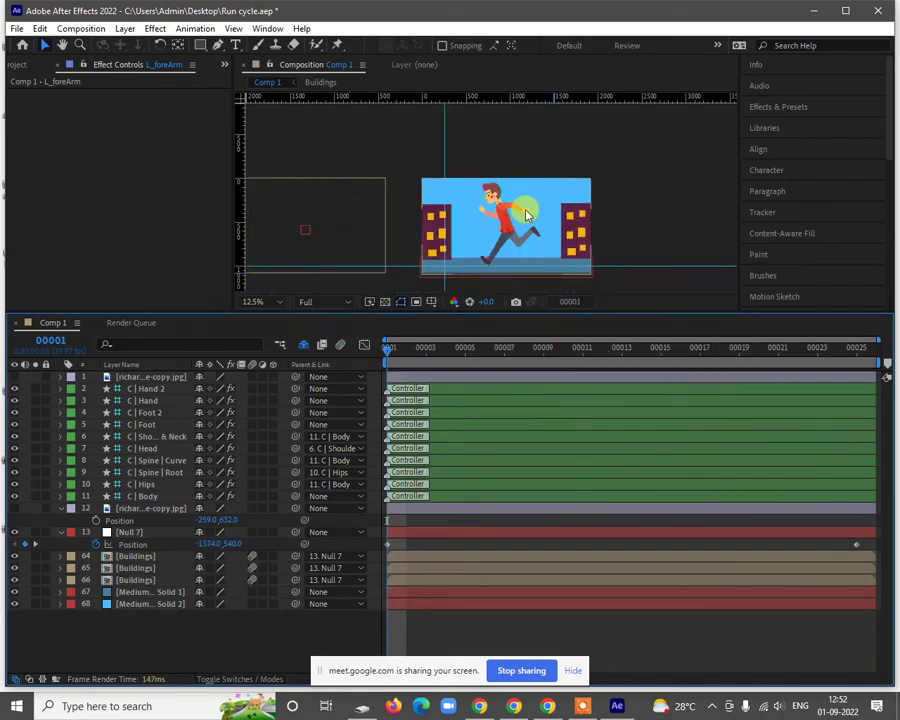
scroll(510, 229, "up", 2)
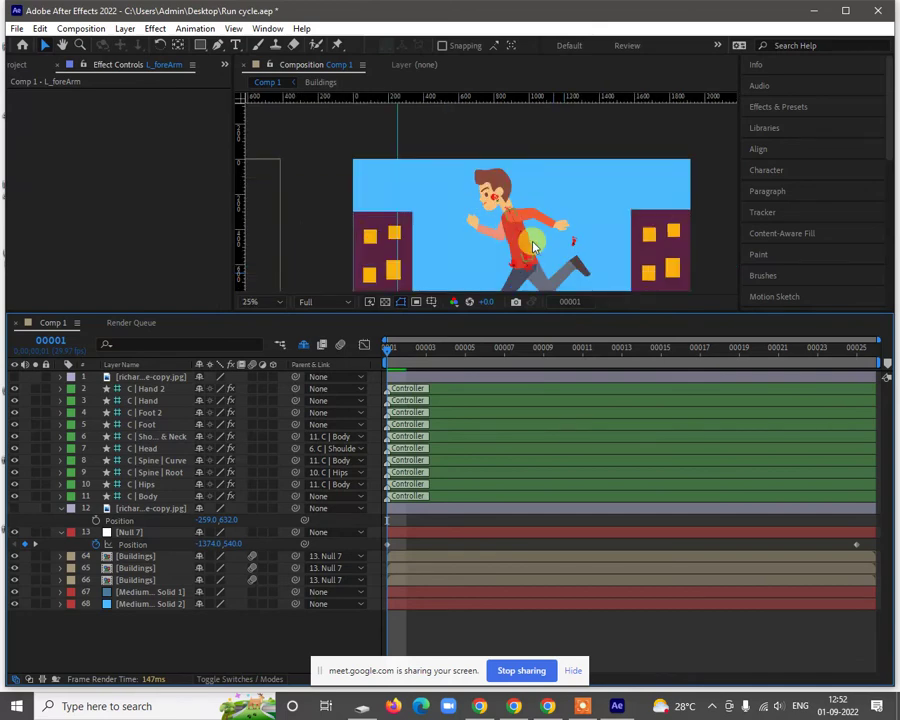
key("h")
left_click_drag(594, 203, 566, 160)
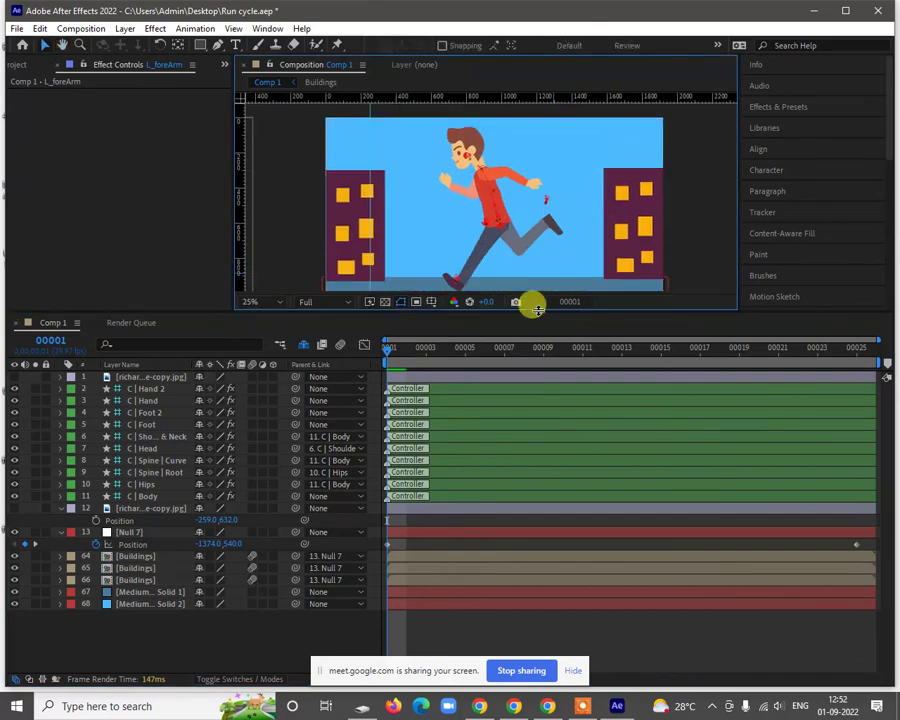
left_click_drag(518, 312, 530, 338)
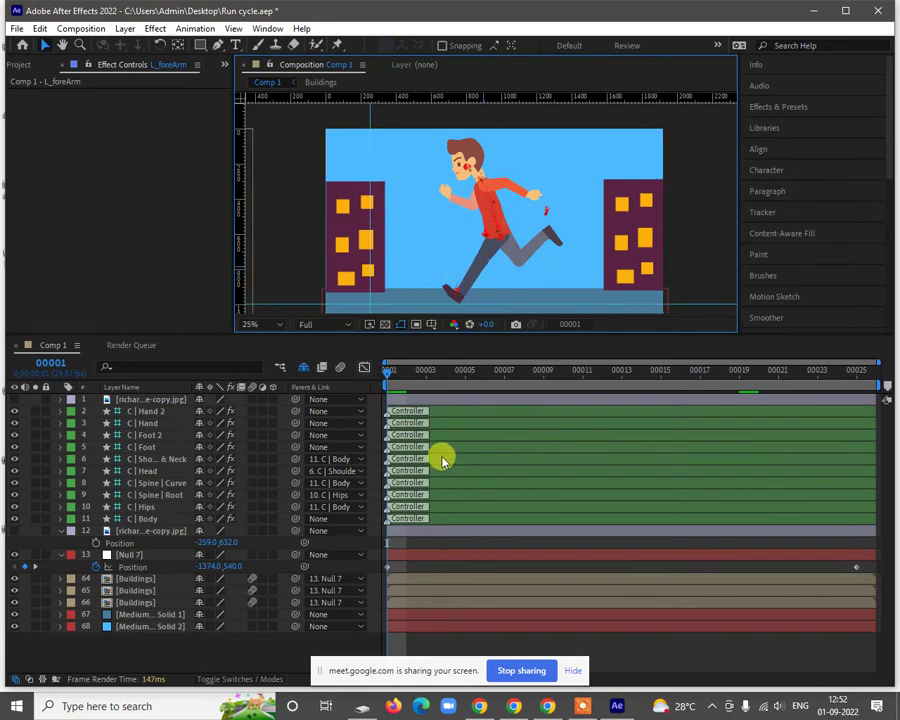
Step: Hide layers 64–68, zoom out, enable the transparency grid and scrub to the final frame 00025
left_click_drag(14, 580, 10, 626)
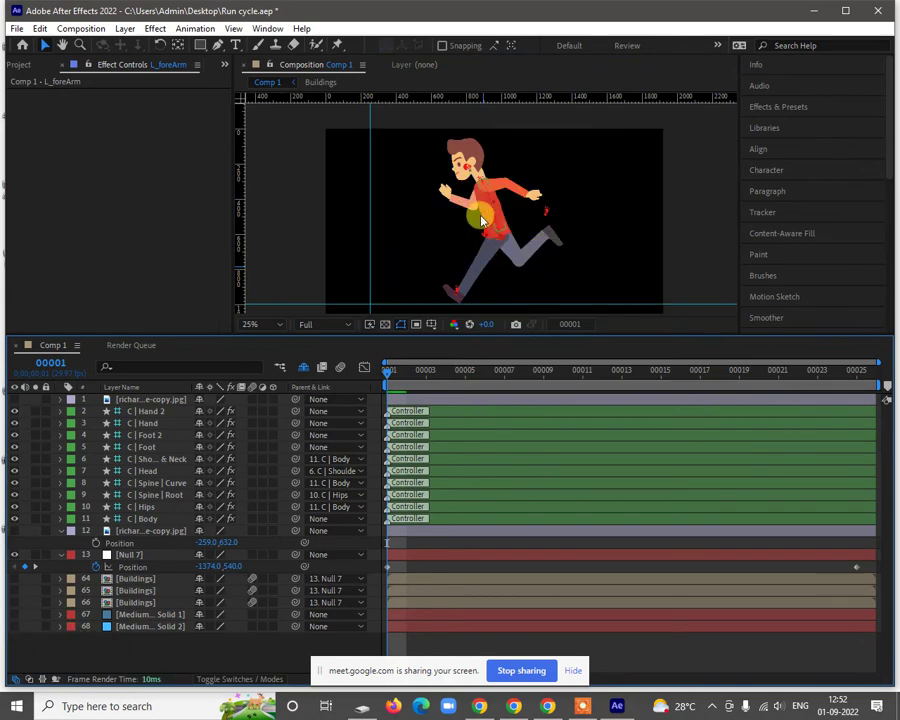
key("comma")
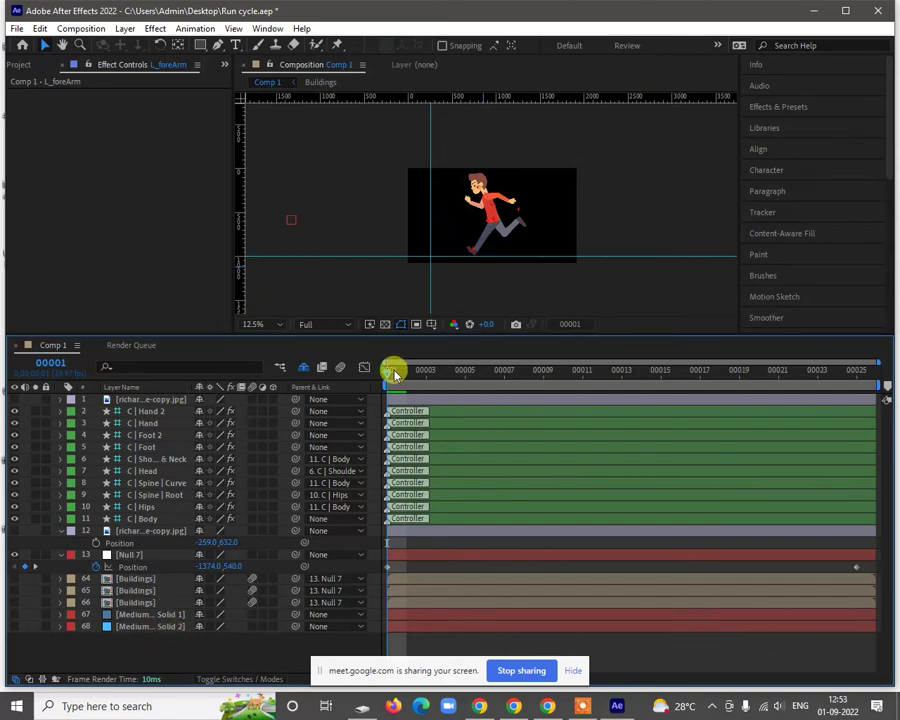
left_click(385, 324)
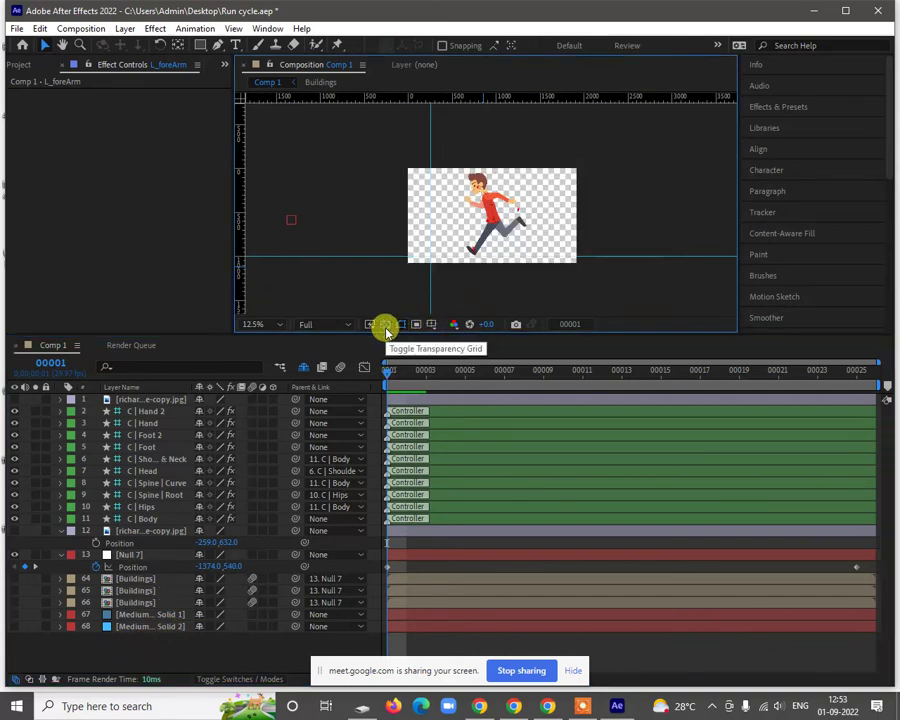
left_click(446, 370)
left_click_drag(710, 380, 868, 382)
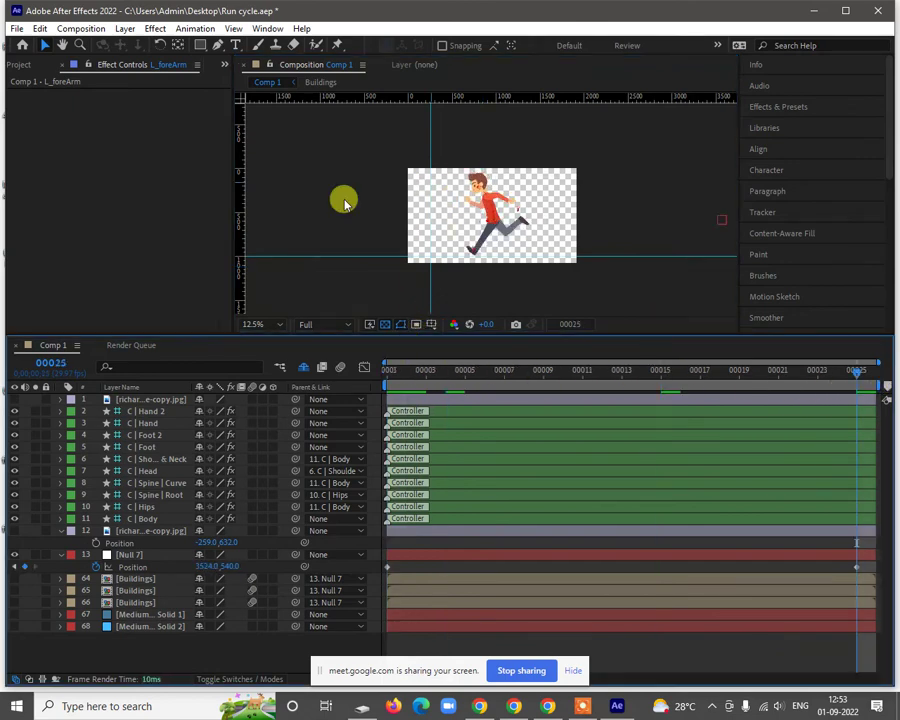
left_click(62, 30)
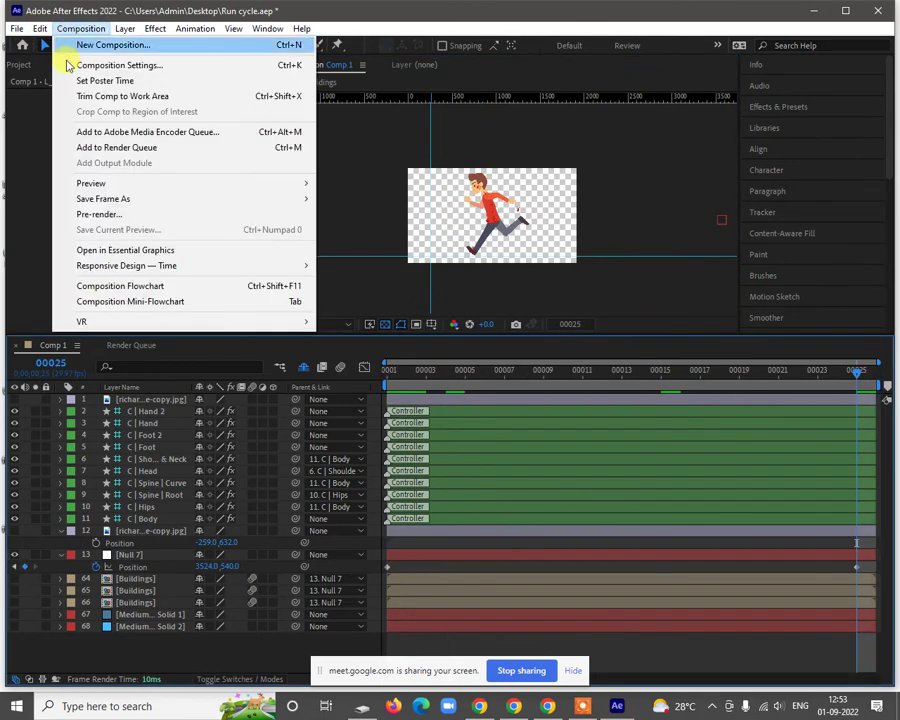
Step: Add Comp 1 to the Render Queue and open its High Quality output module settings
left_click(124, 148)
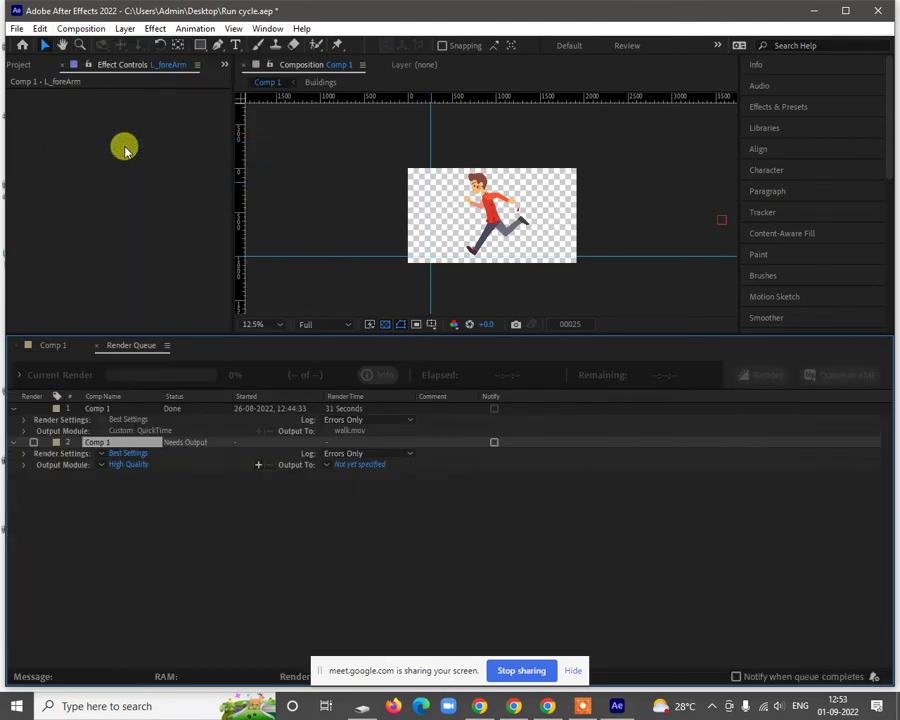
left_click(132, 466)
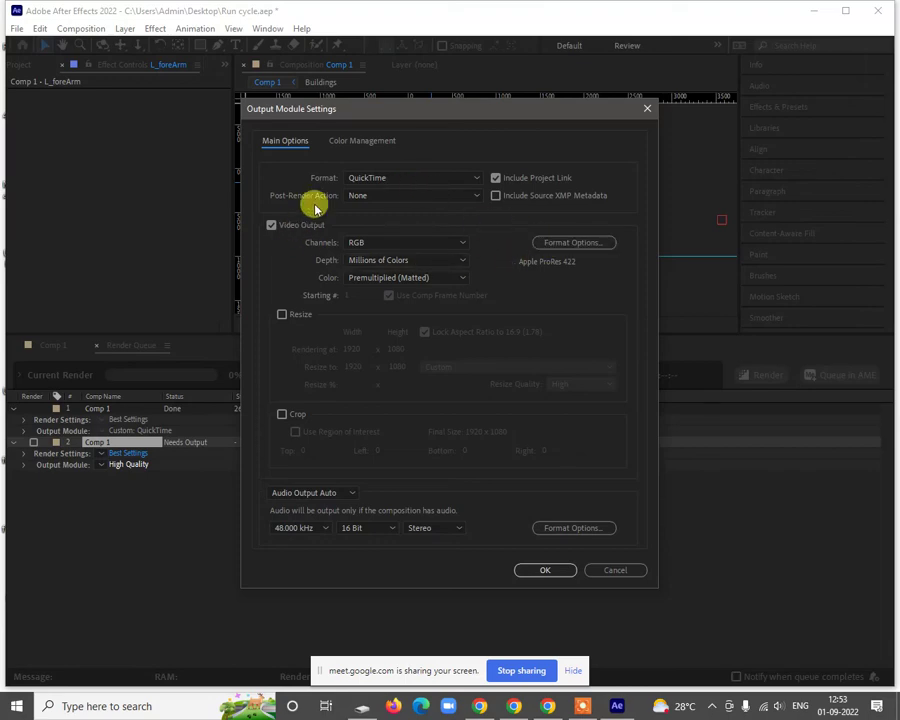
Step: Pick the Animation video codec in QuickTime options and keep the channels at RGB
left_click(555, 243)
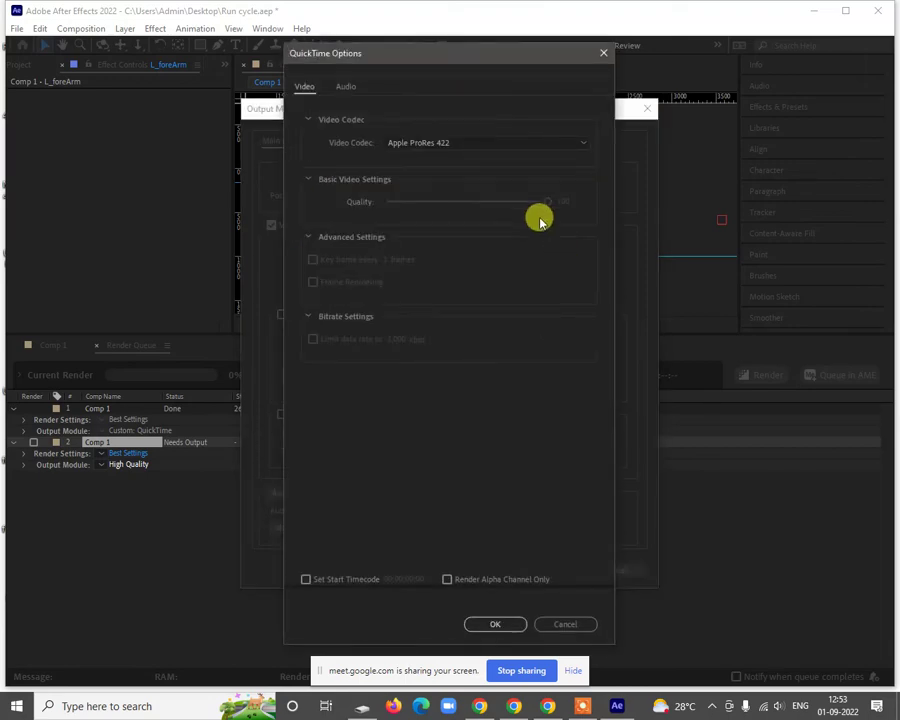
left_click(464, 143)
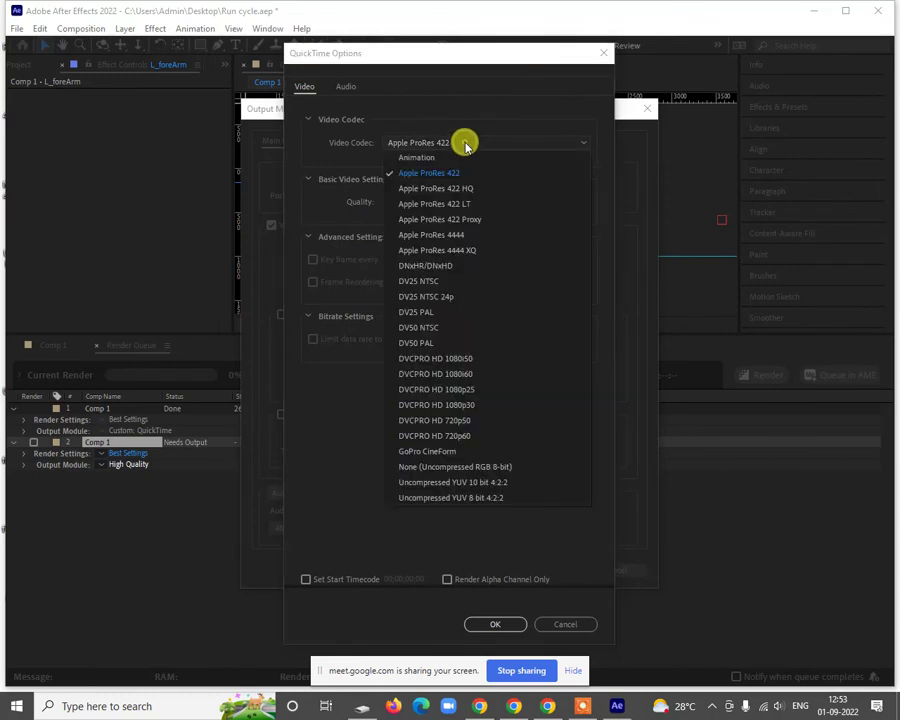
left_click(426, 158)
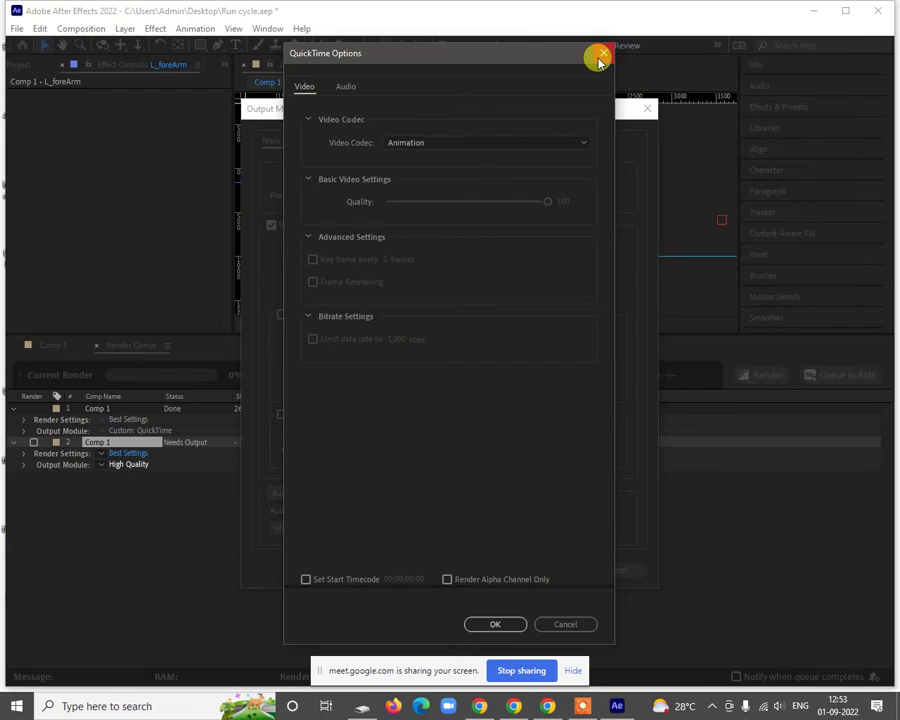
left_click(600, 57)
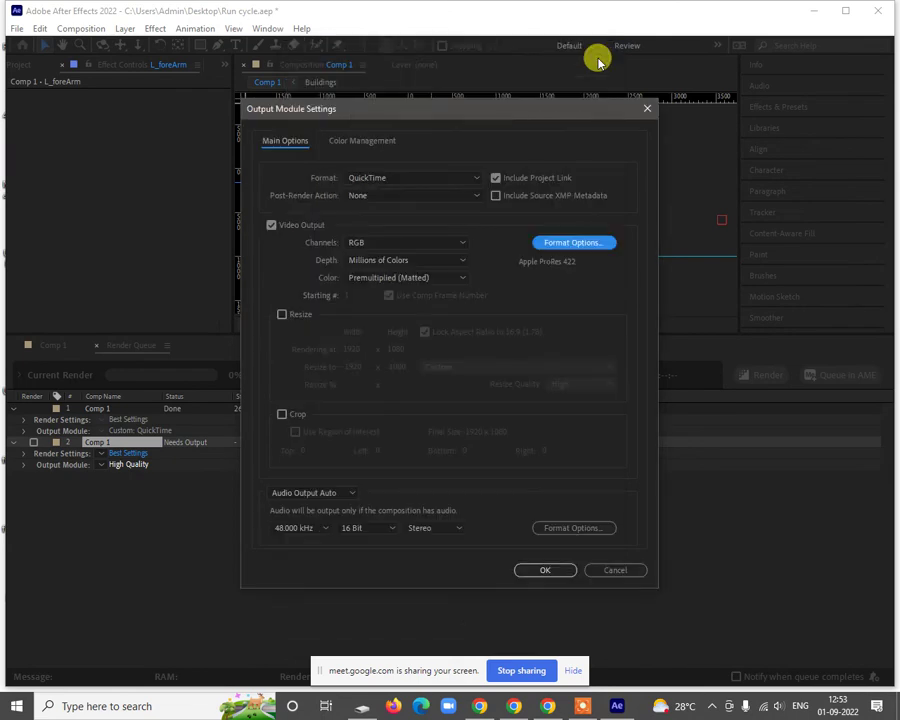
left_click(389, 262)
left_click(396, 242)
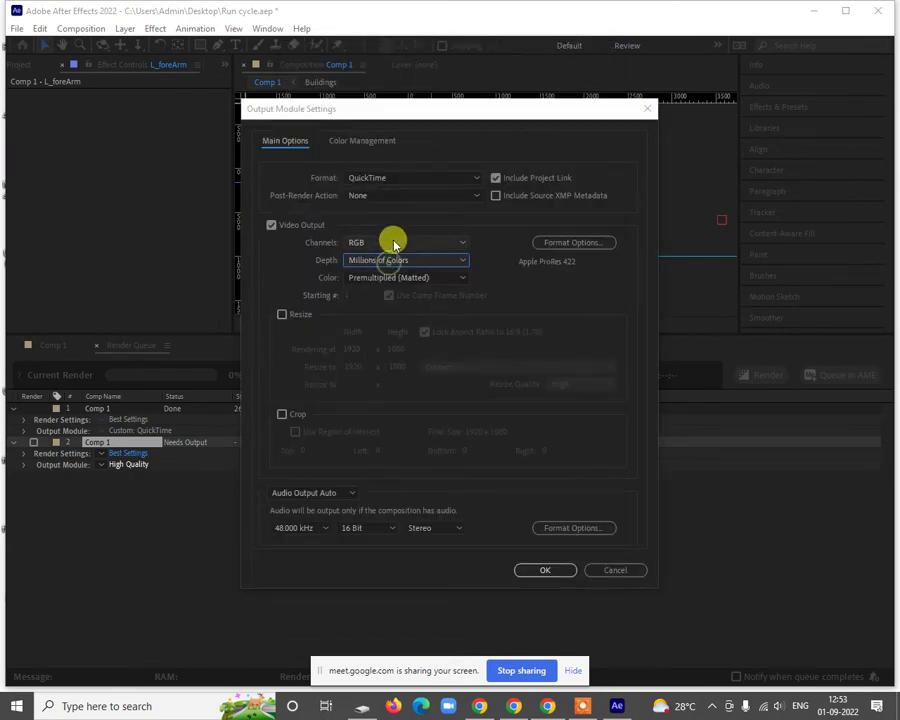
left_click(393, 243)
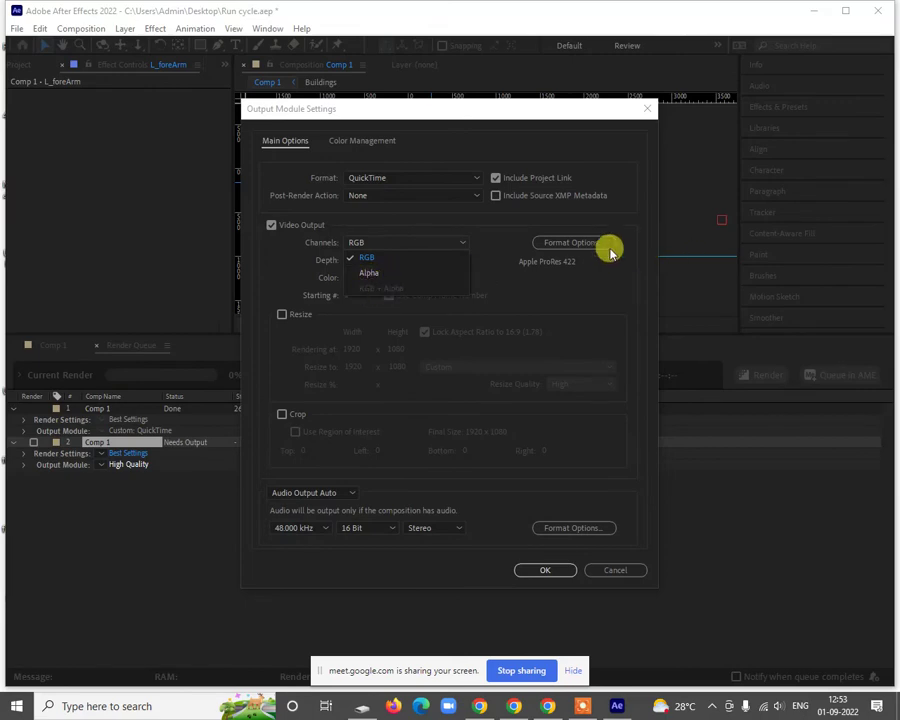
left_click(578, 240)
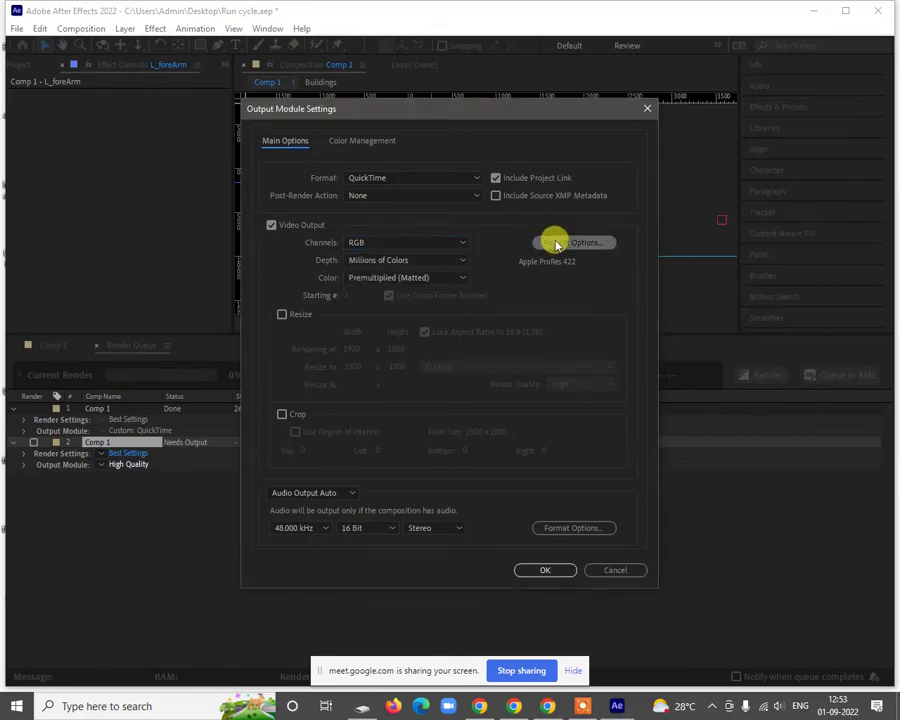
Step: Reselect the Animation codec in Format Options and confirm it with OK
left_click(550, 242)
left_click(442, 142)
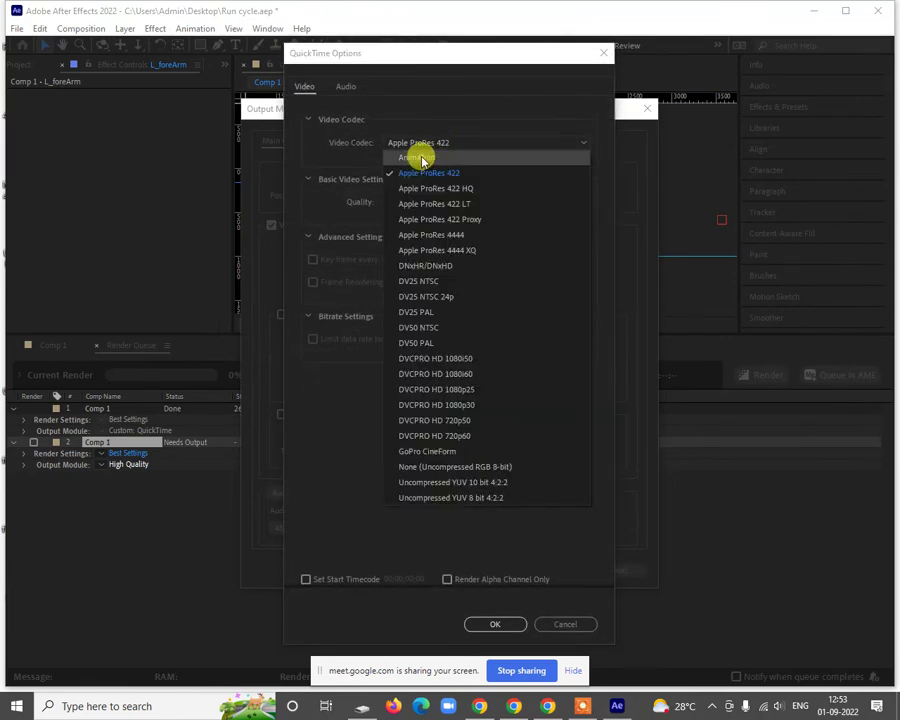
left_click(421, 159)
left_click(514, 623)
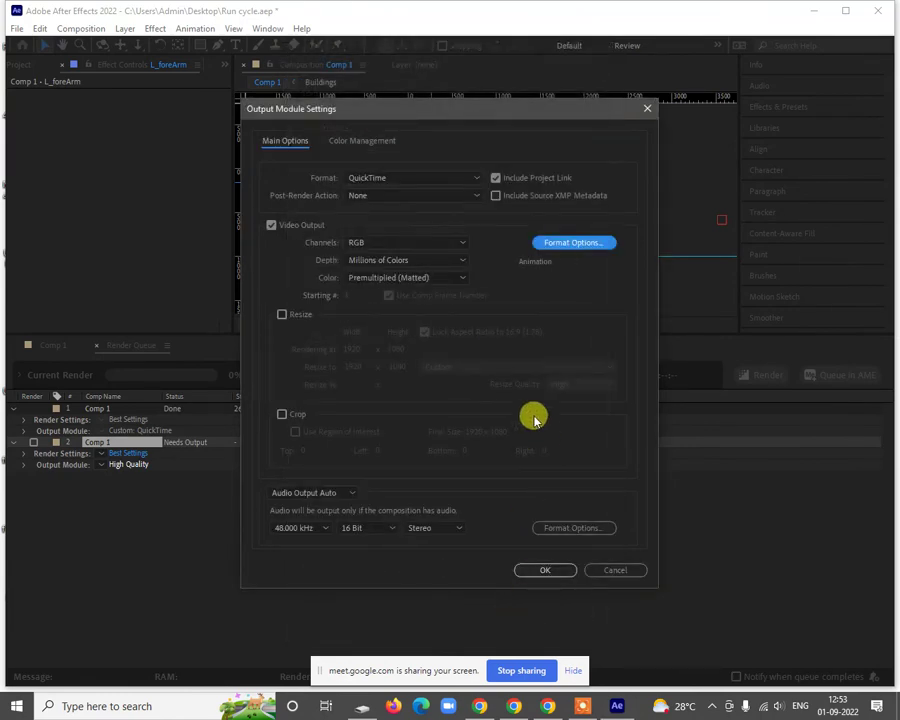
left_click(412, 244)
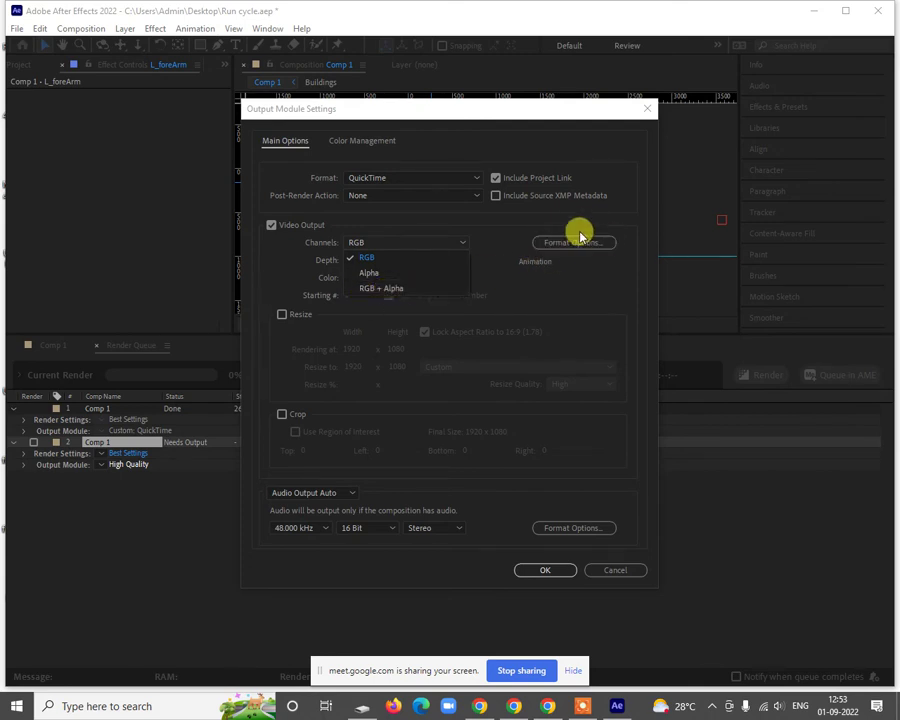
Step: Try RGB+Alpha channels with PNG, TIFF and JPEG Sequence output formats
left_click(381, 290)
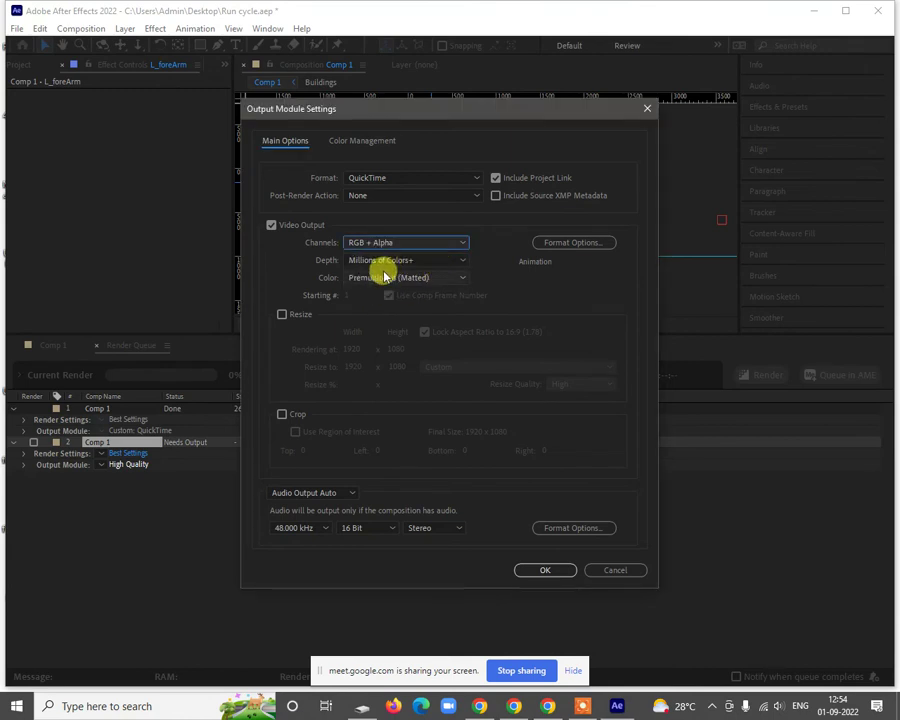
left_click(405, 180)
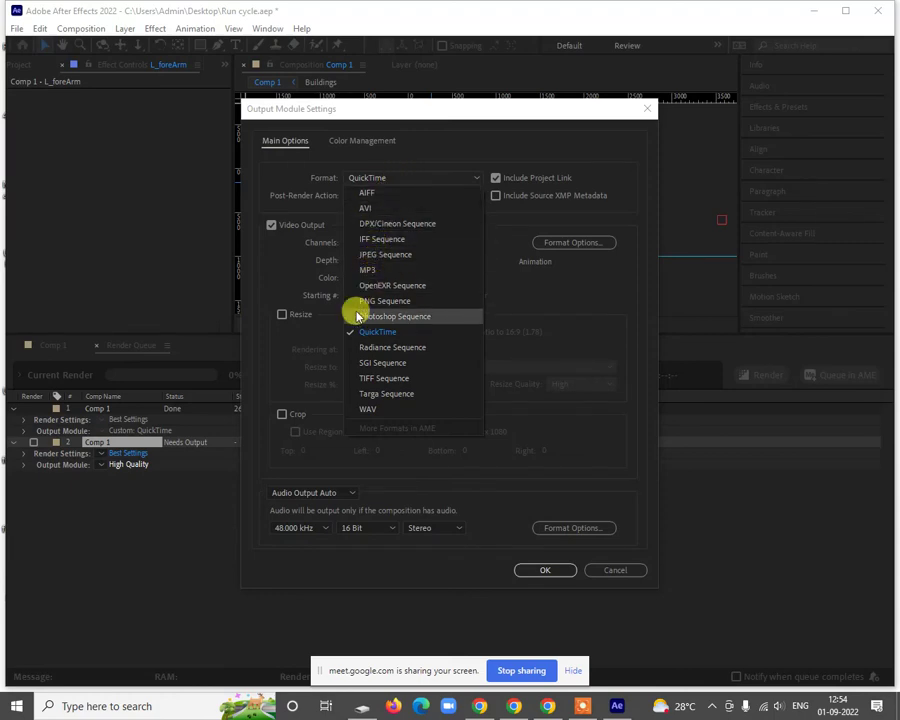
left_click(384, 301)
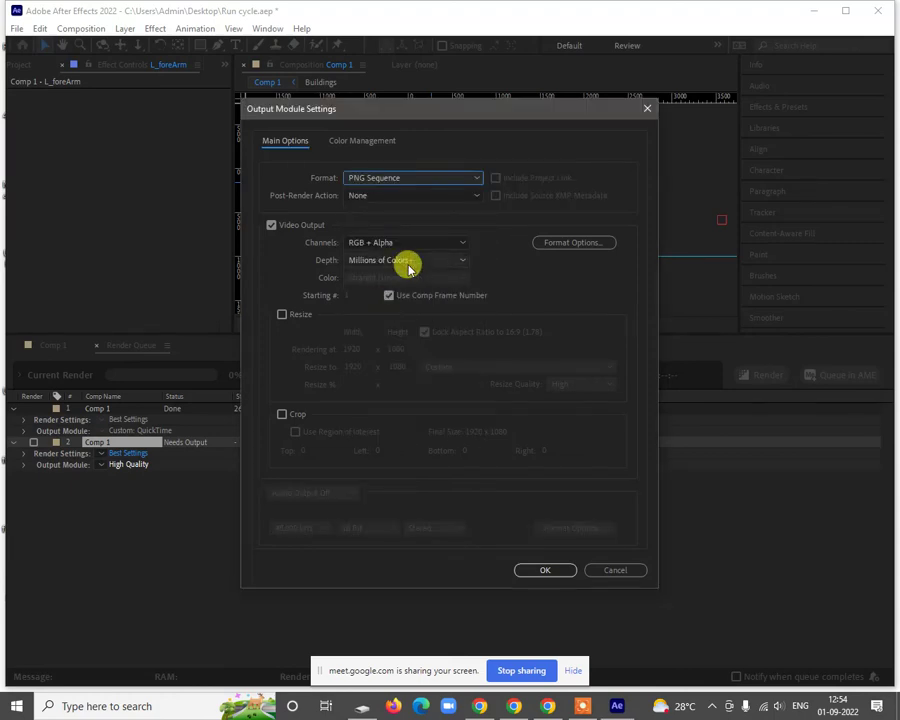
left_click(380, 176)
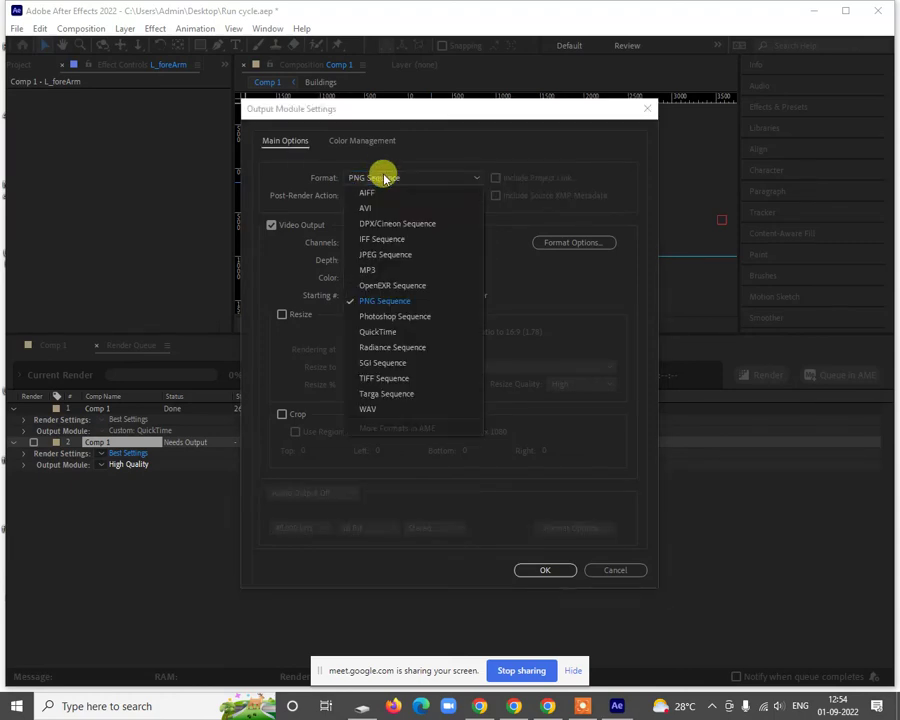
left_click(381, 385)
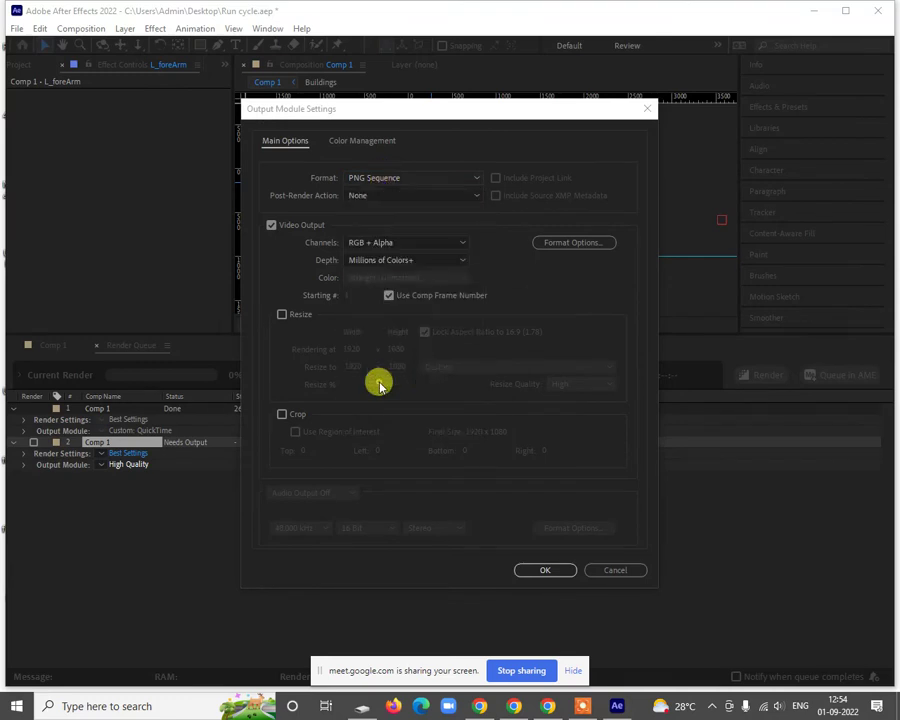
left_click(419, 376)
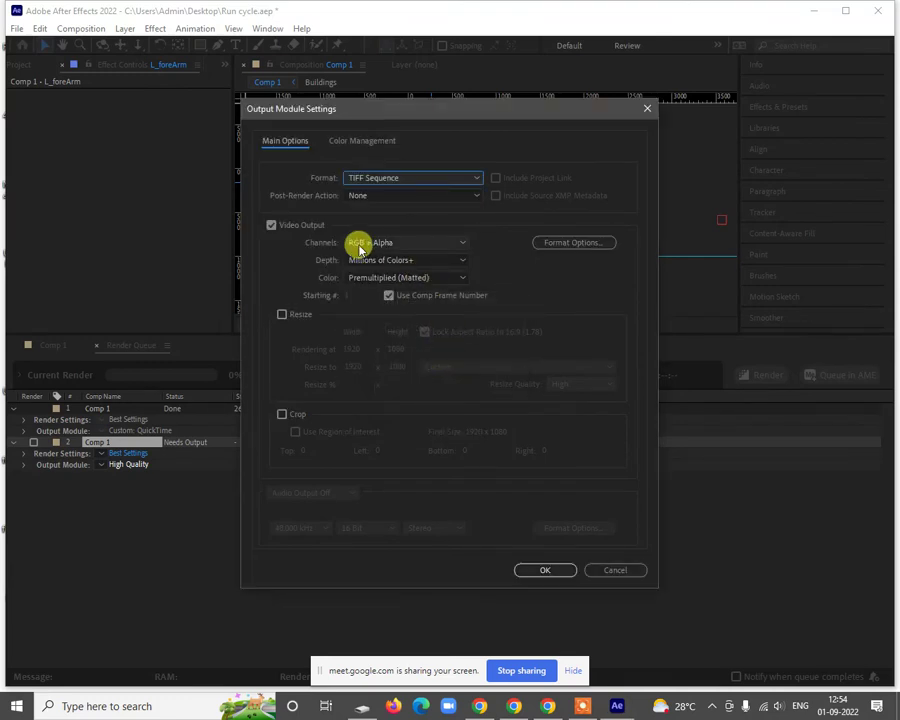
left_click(413, 180)
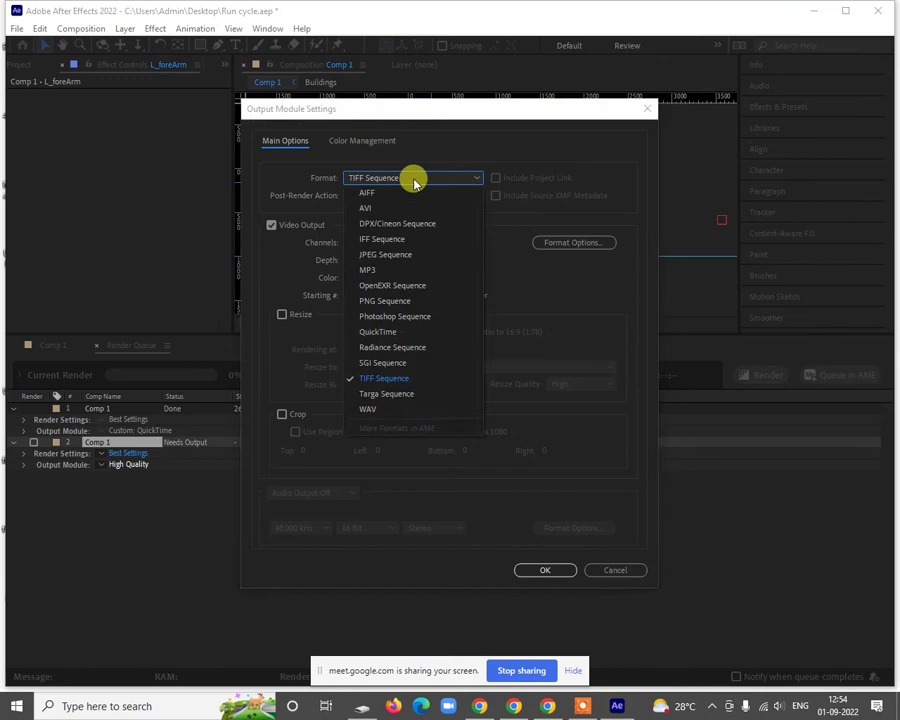
left_click(383, 256)
Step: Set Channels back to RGB and Format to PNG Sequence, then confirm with OK
left_click(407, 246)
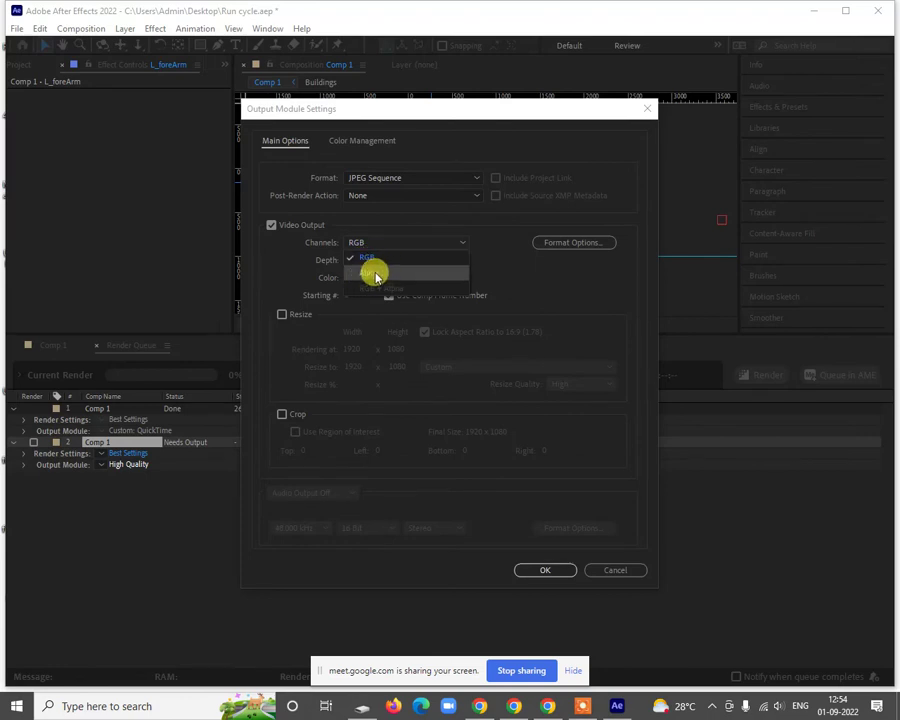
left_click(370, 277)
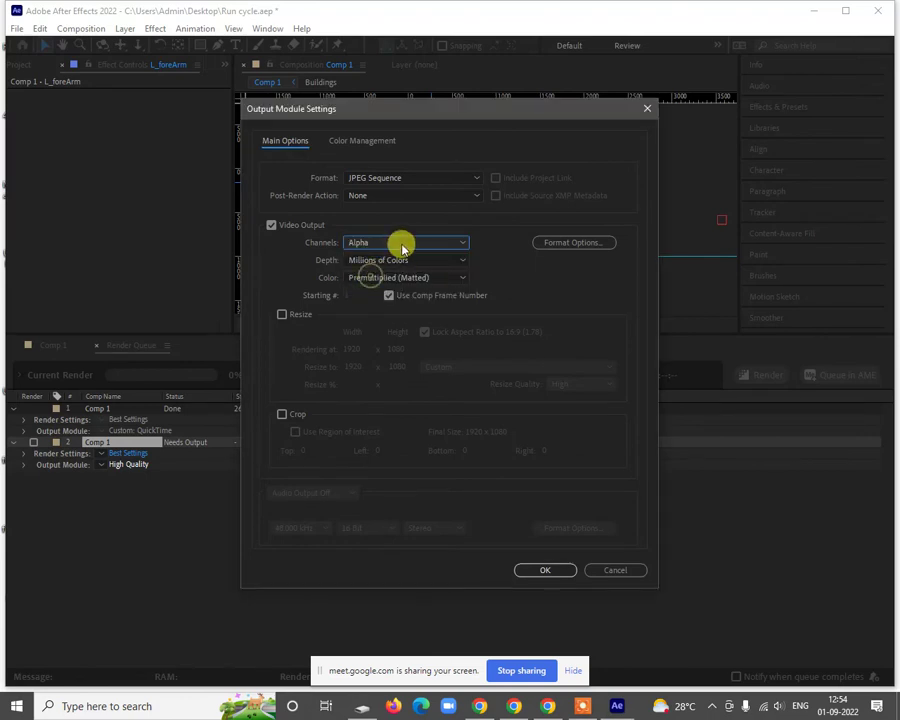
left_click(402, 243)
left_click(381, 256)
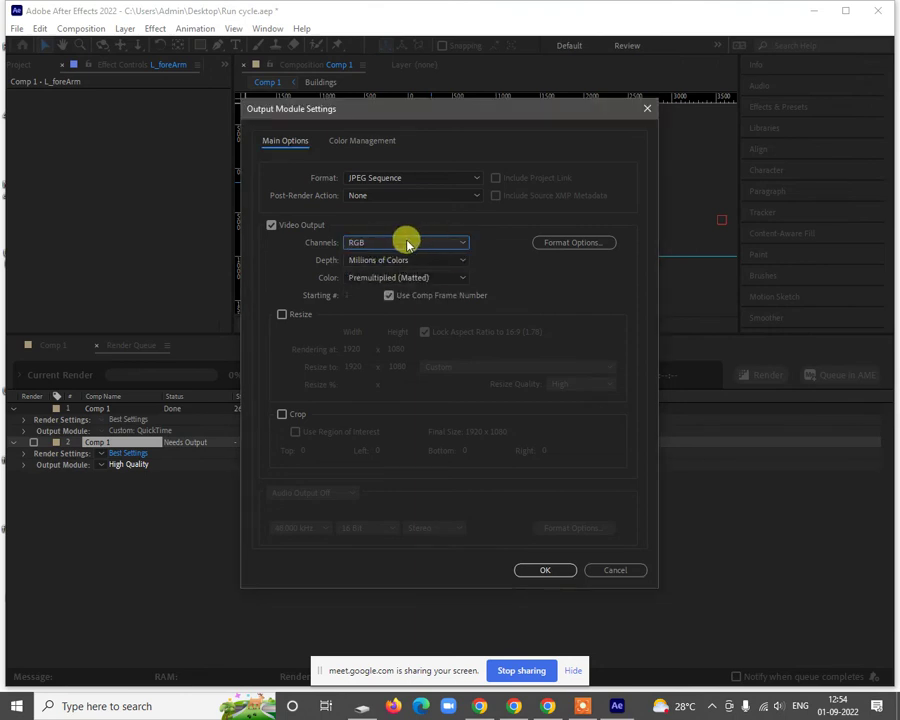
left_click(405, 242)
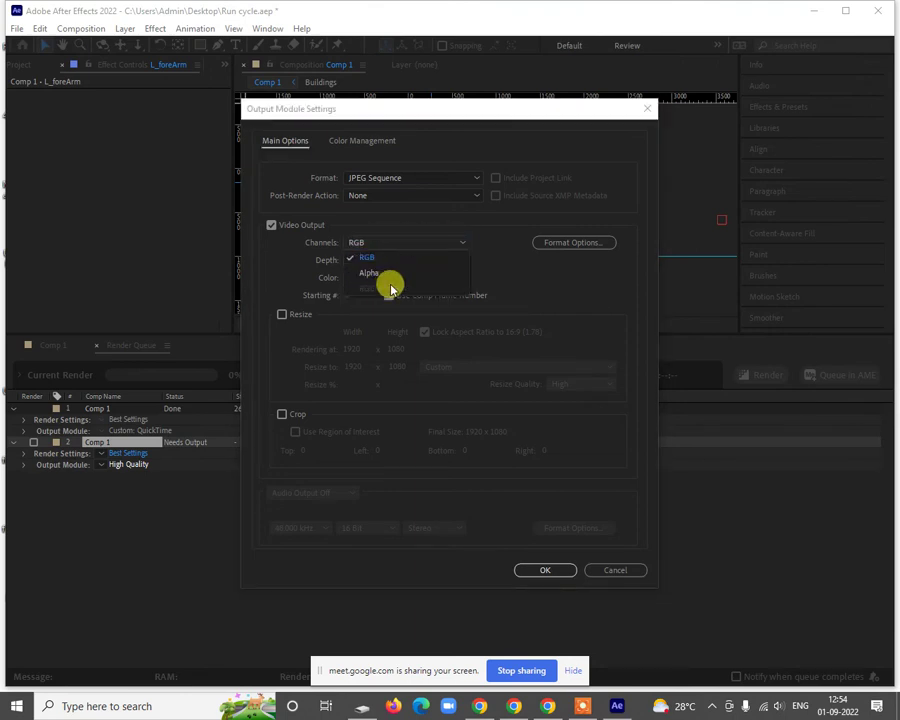
left_click(402, 180)
left_click(403, 181)
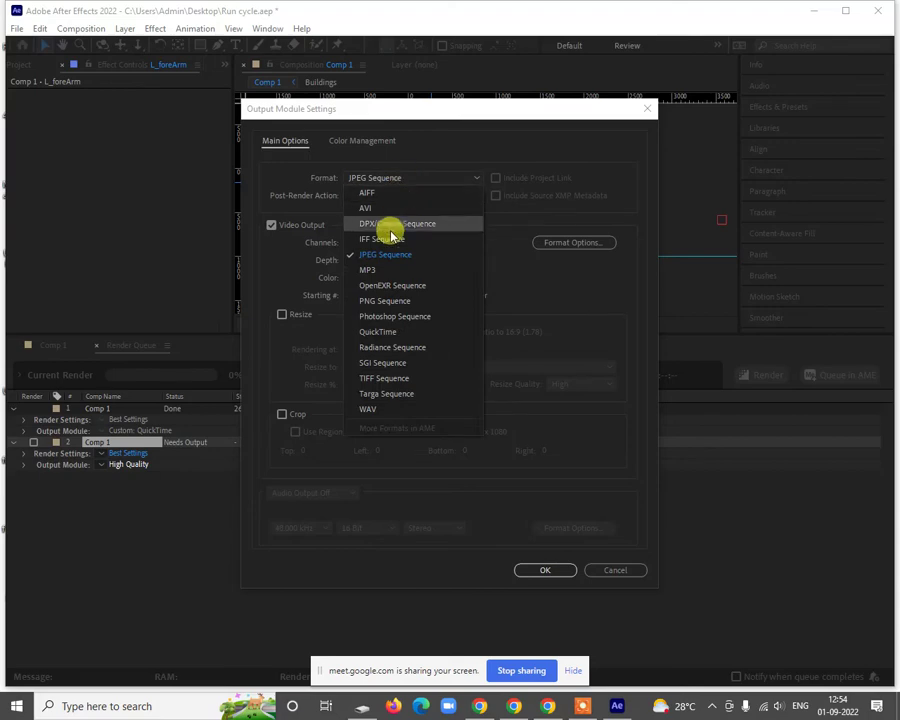
left_click(386, 300)
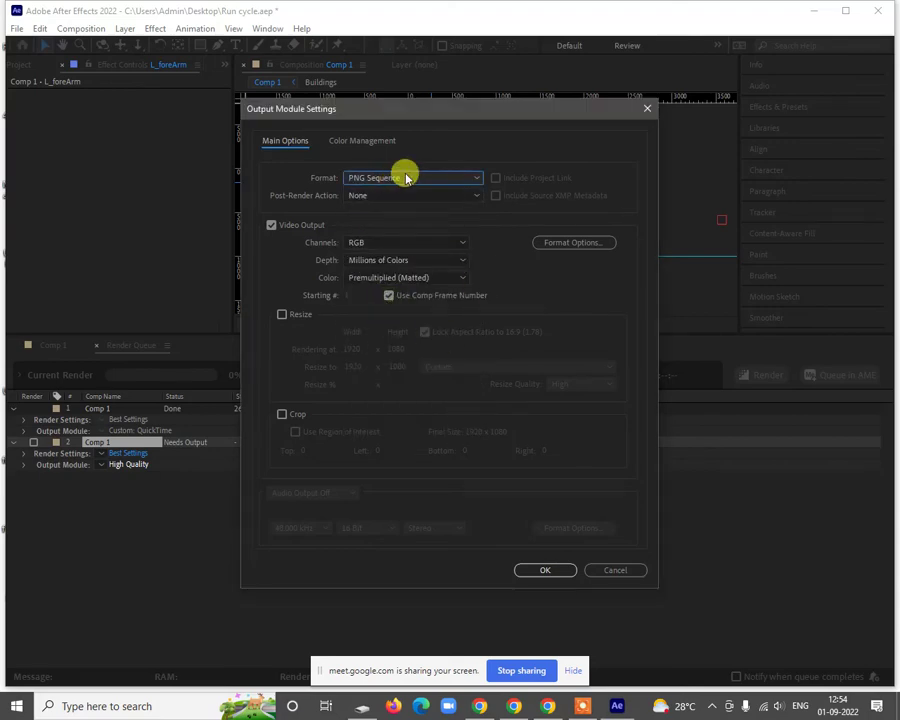
left_click(544, 570)
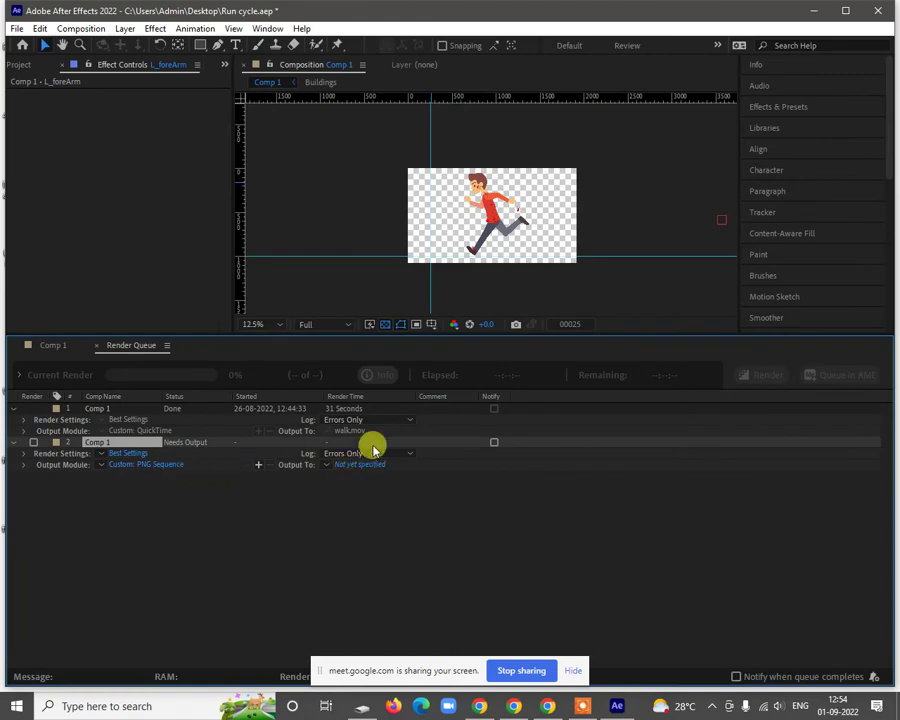
Step: Create a new Runcycle folder on the Desktop as the output location and open it
left_click(350, 466)
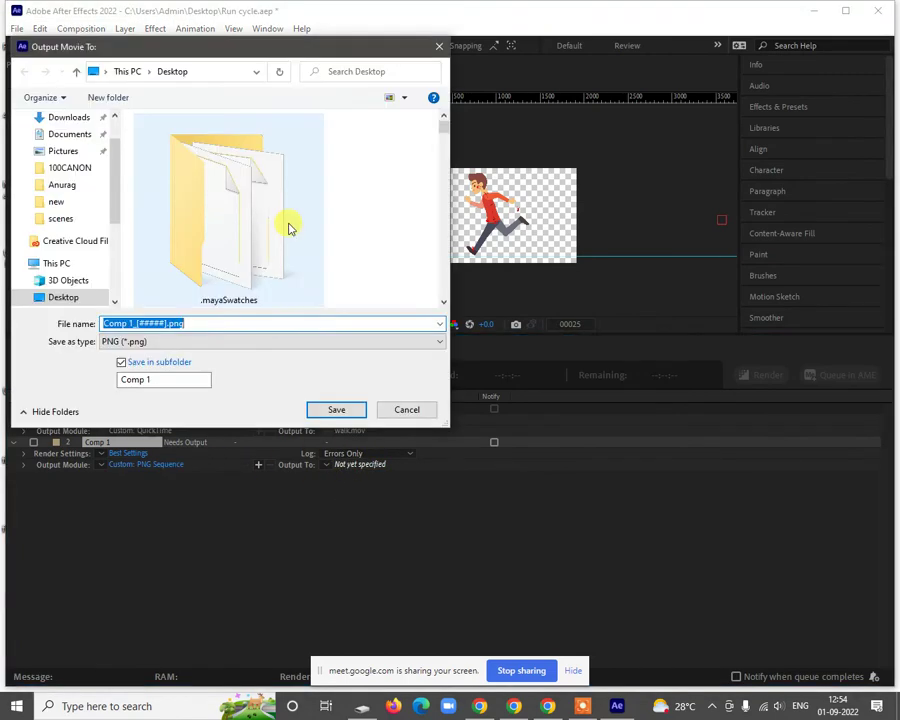
left_click_drag(114, 150, 114, 114)
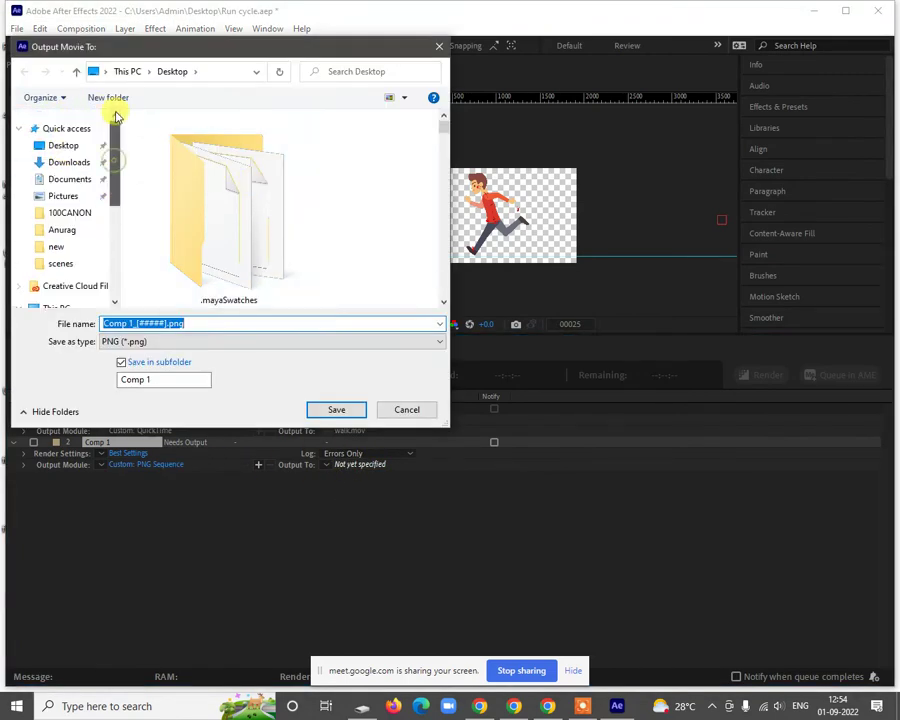
left_click(62, 145)
left_click(118, 100)
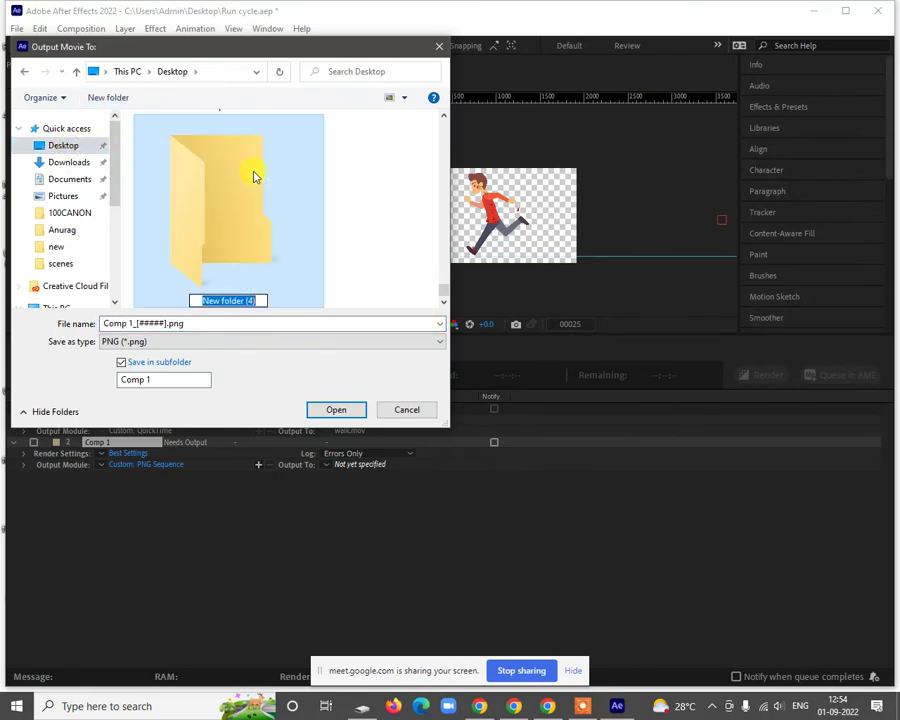
type("Ru")
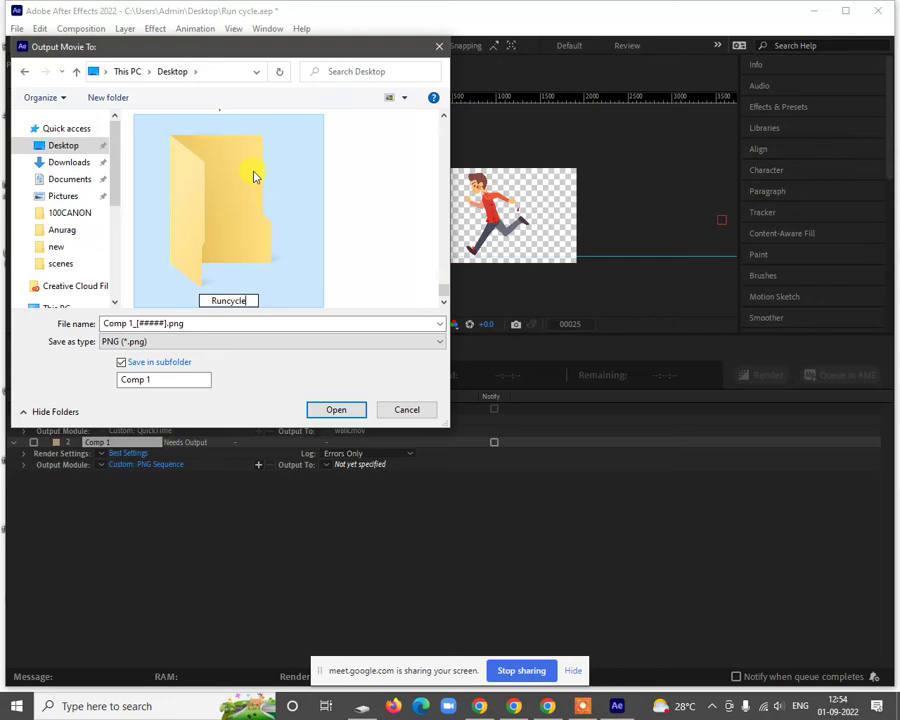
type("ncycle")
key("Return")
double_click(233, 187)
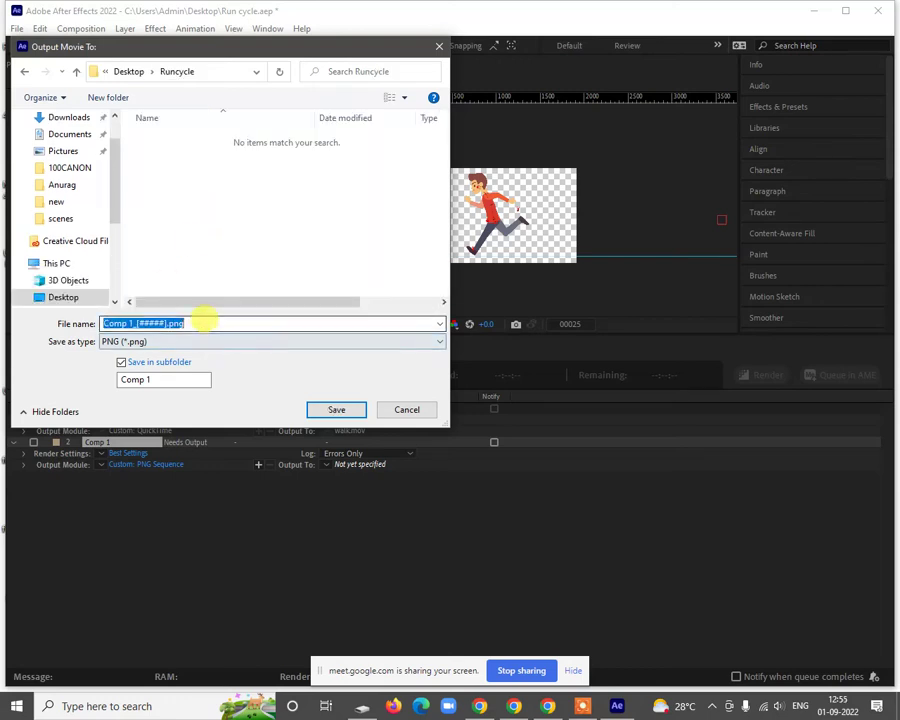
Step: Untick Save in subfolder, save frames as Run_[#####].png, and start the render
left_click(122, 362)
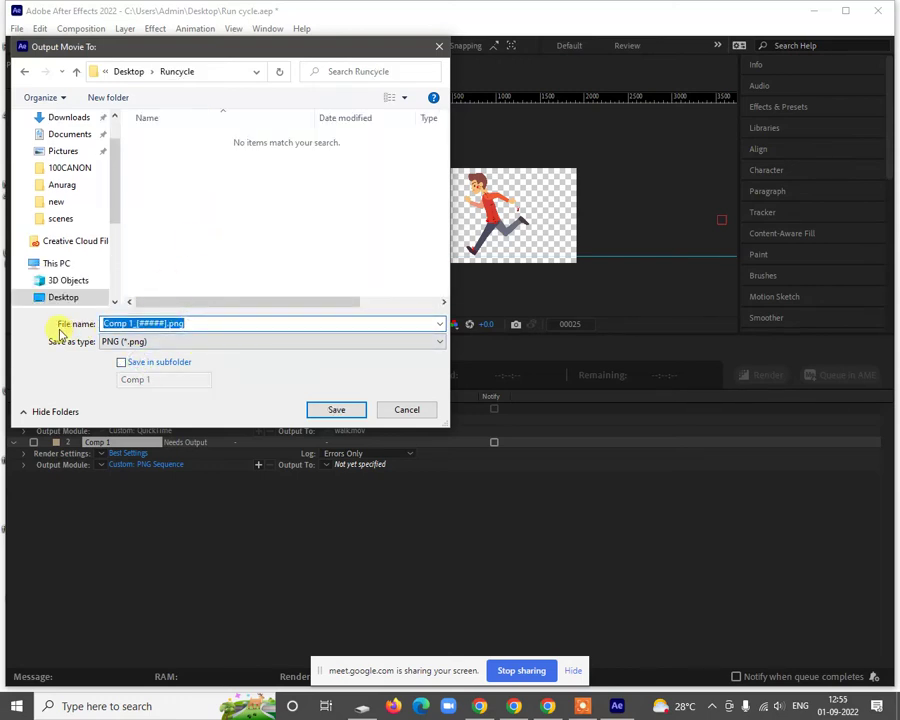
type("Run")
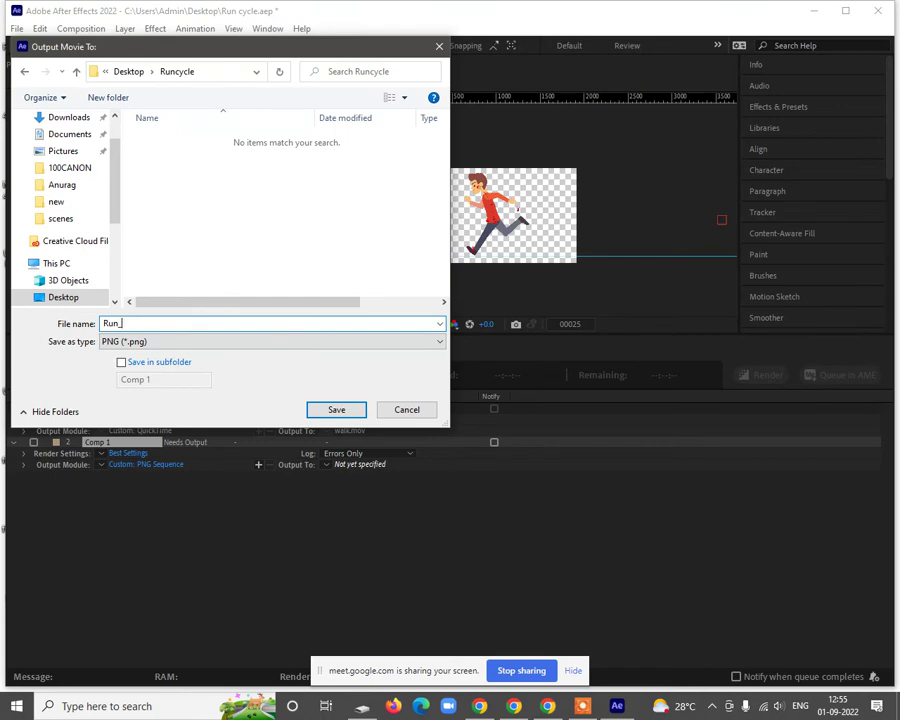
key("Return")
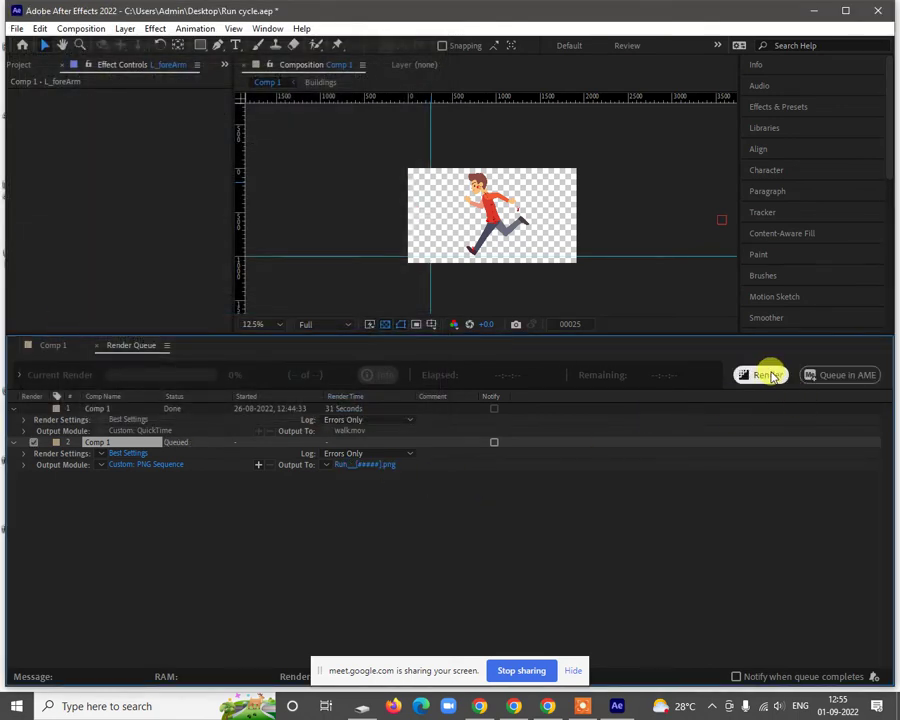
left_click(767, 375)
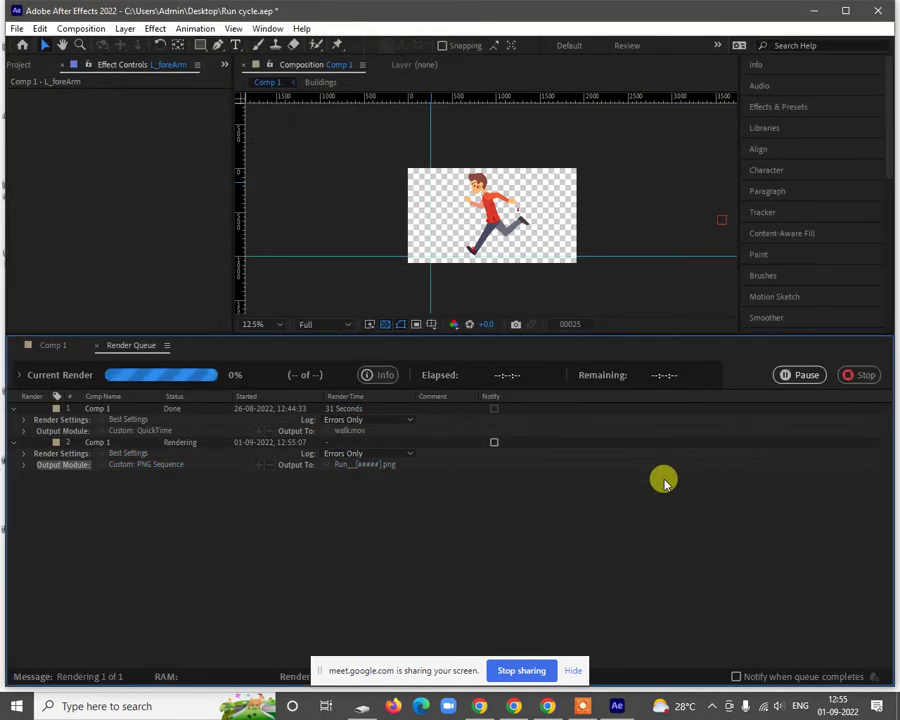
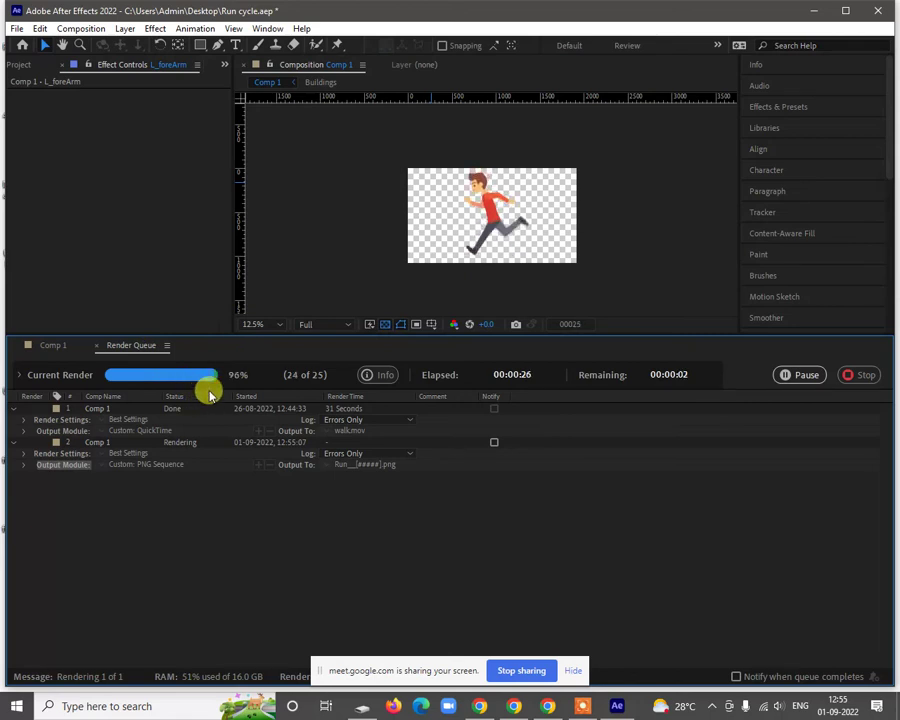
left_click(18, 64)
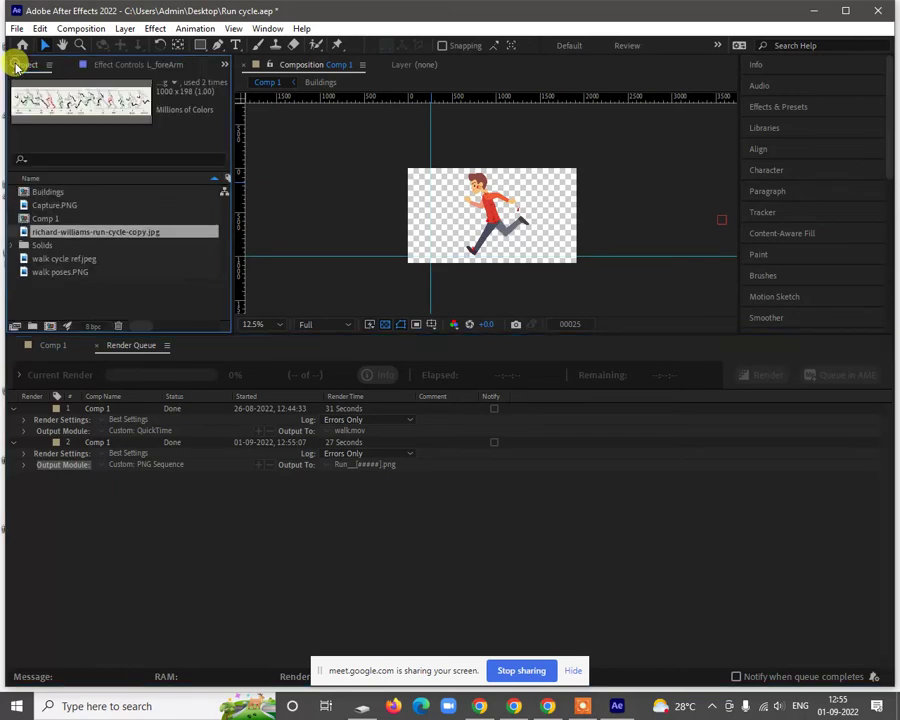
left_click(100, 305)
double_click(92, 297)
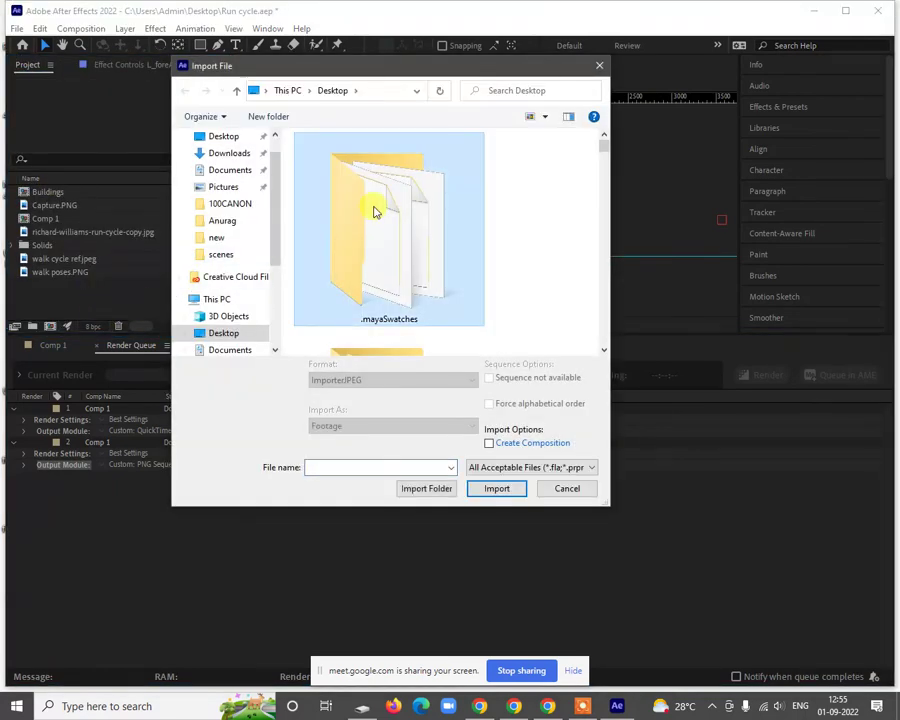
scroll(375, 211, "down", 2)
double_click(378, 210)
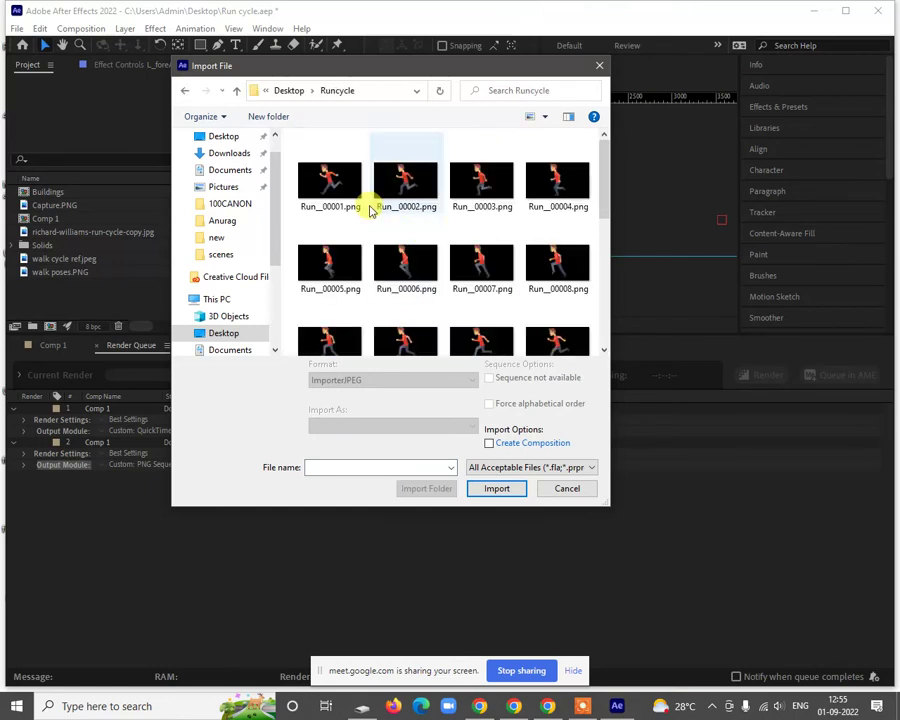
left_click(336, 186)
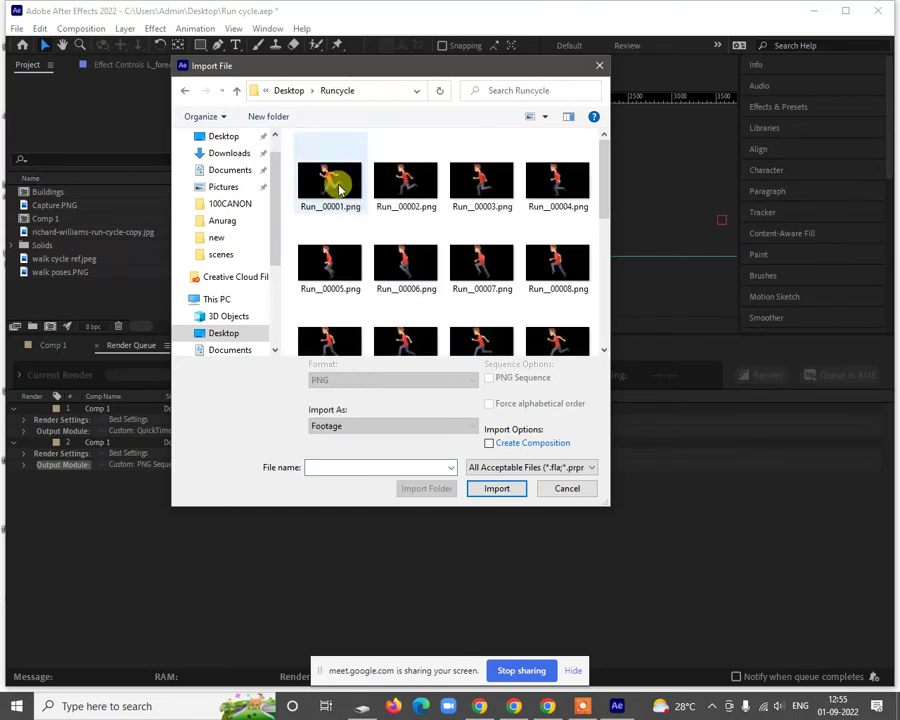
left_click(496, 478)
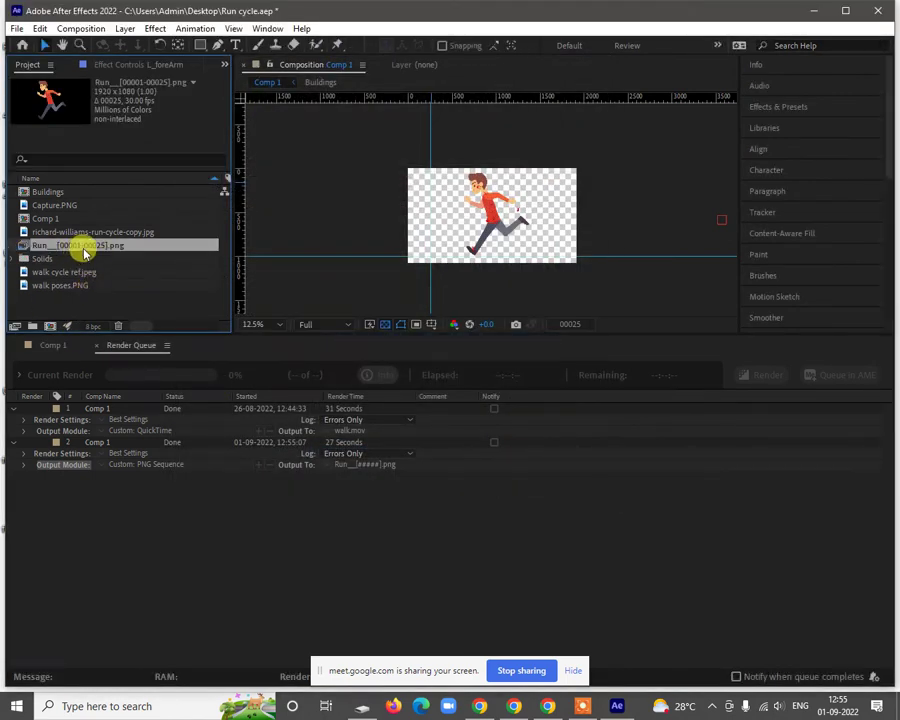
left_click(153, 510)
Step: Duplicate the Comp 1 render item and set its output channels to RGB + Alpha
left_click(94, 442)
key("ctrl+d")
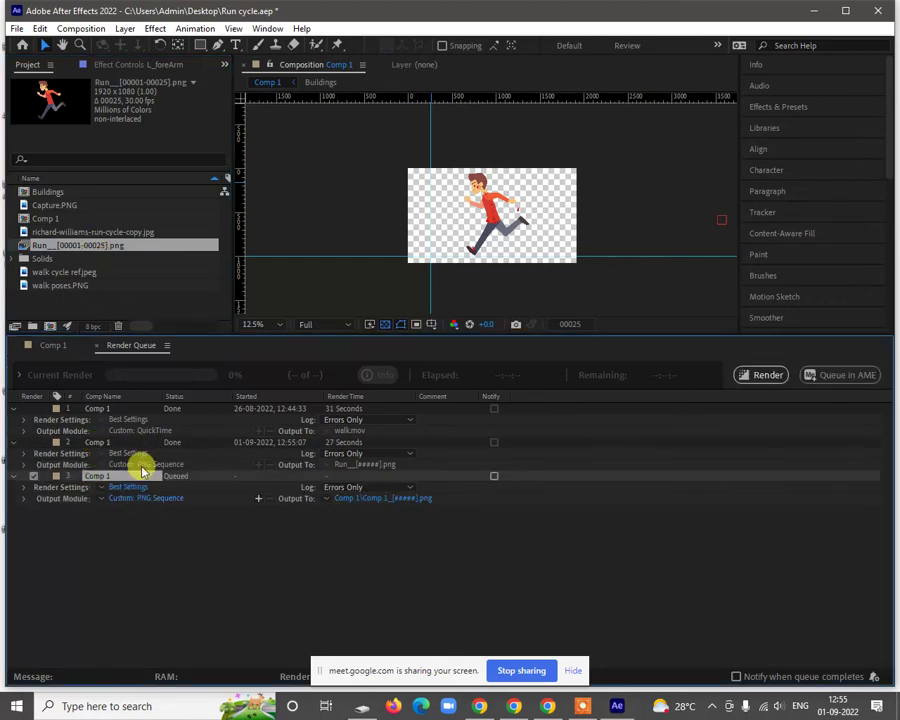
left_click(148, 500)
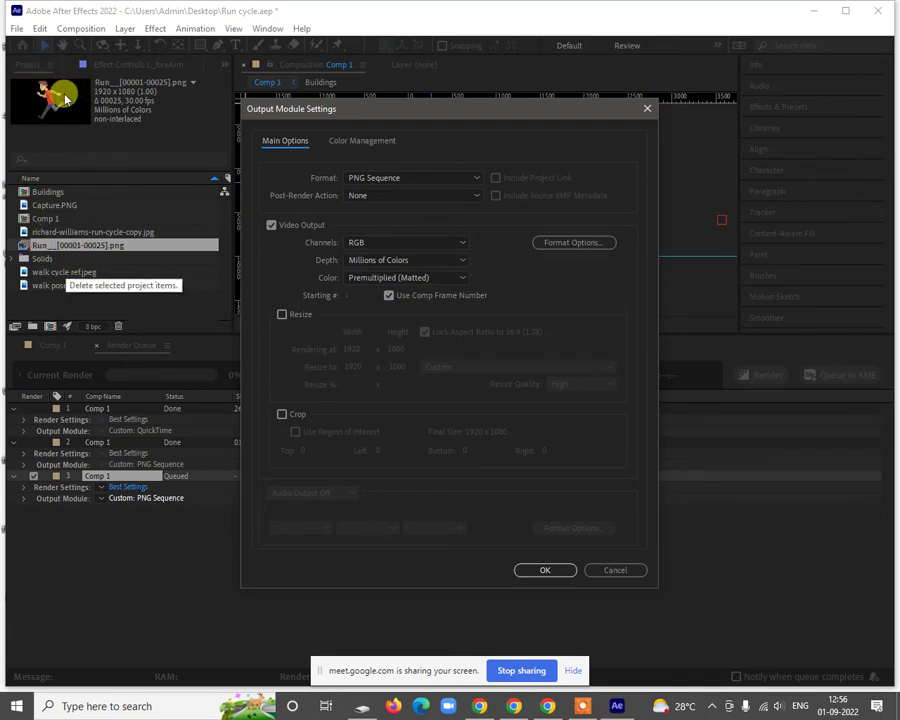
left_click(370, 245)
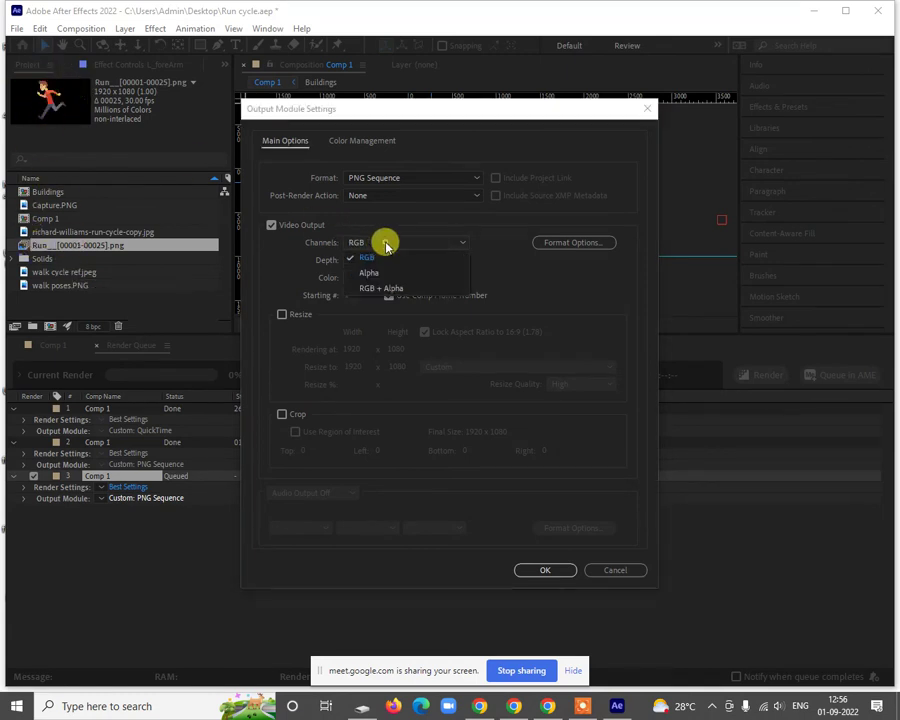
left_click(371, 291)
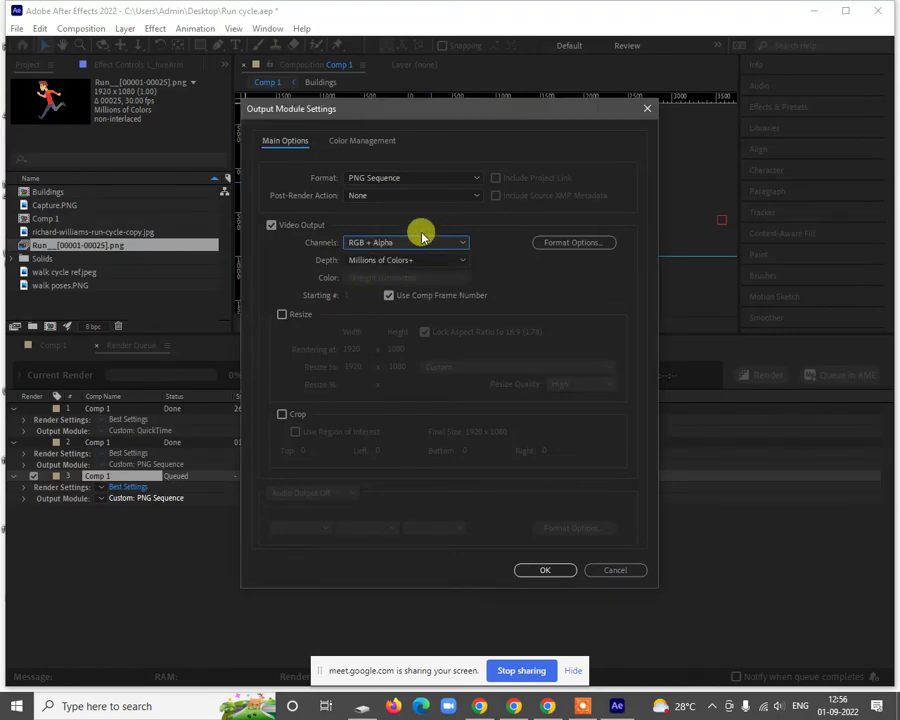
left_click(540, 570)
Step: Set the output file to Run_[#####].png in Runcycle, without a subfolder
left_click(424, 494)
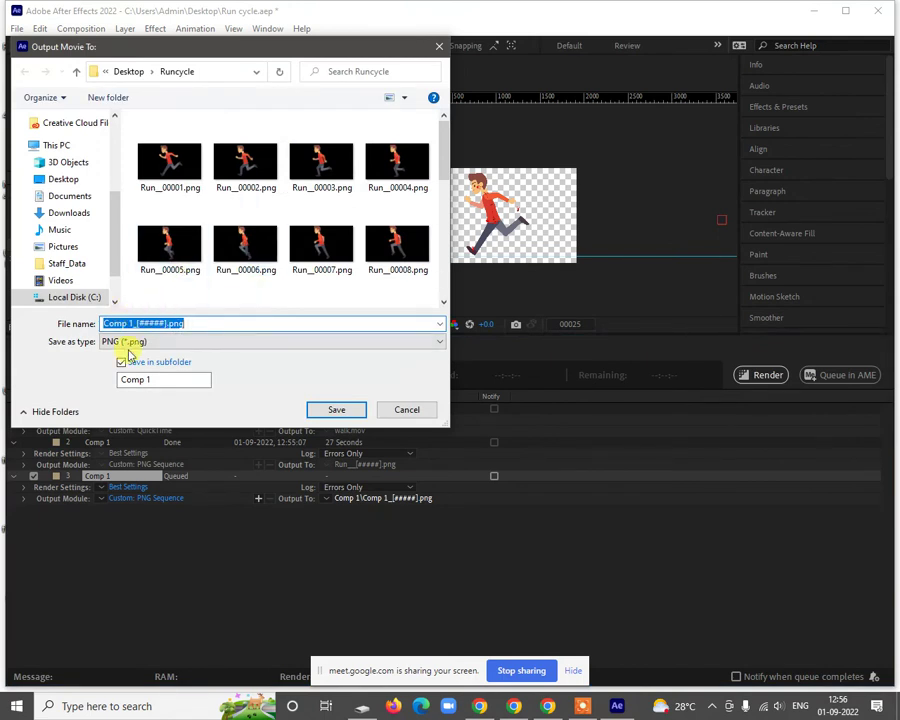
left_click(121, 362)
left_click(166, 182)
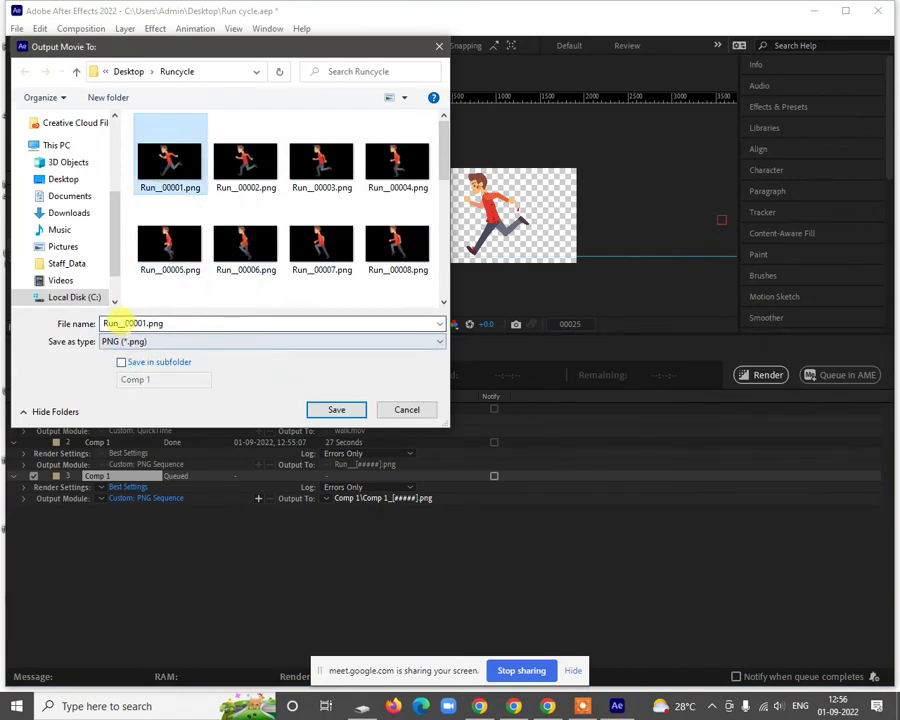
double_click(113, 322)
left_click_drag(122, 322, 205, 320)
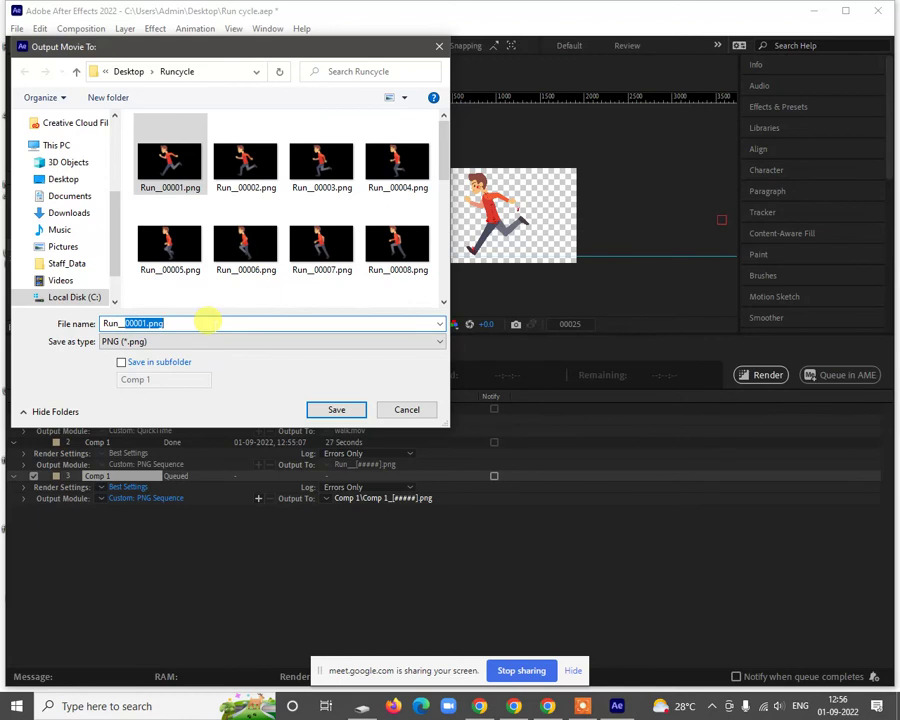
key("BackSpace")
left_click(330, 295)
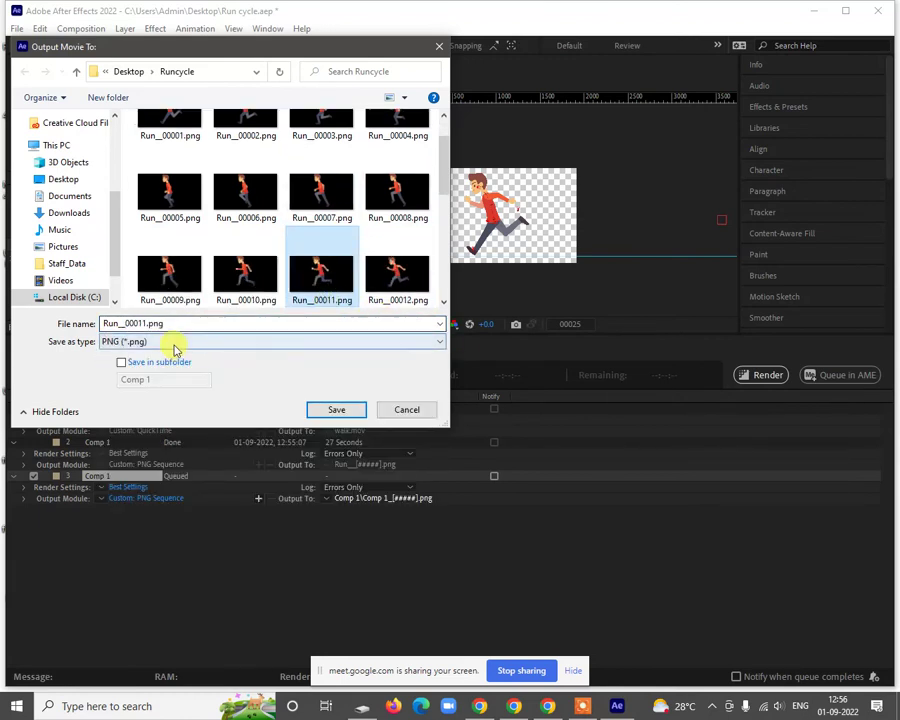
double_click(122, 321)
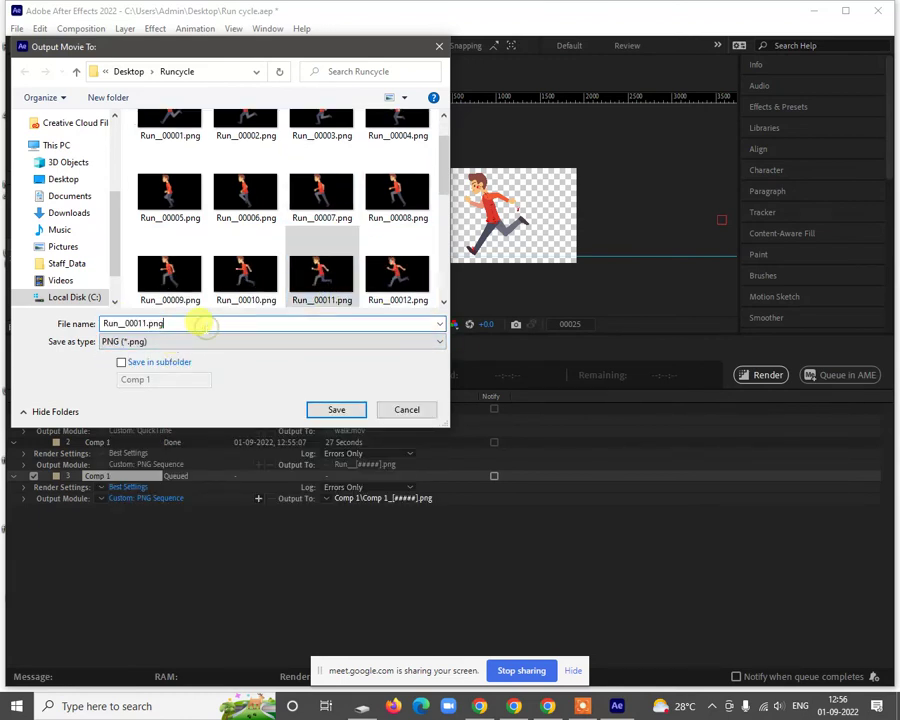
key("BackSpace")
key("BackSpace")
key("BackSpace")
key("BackSpace")
key("BackSpace")
key("BackSpace")
key("BackSpace")
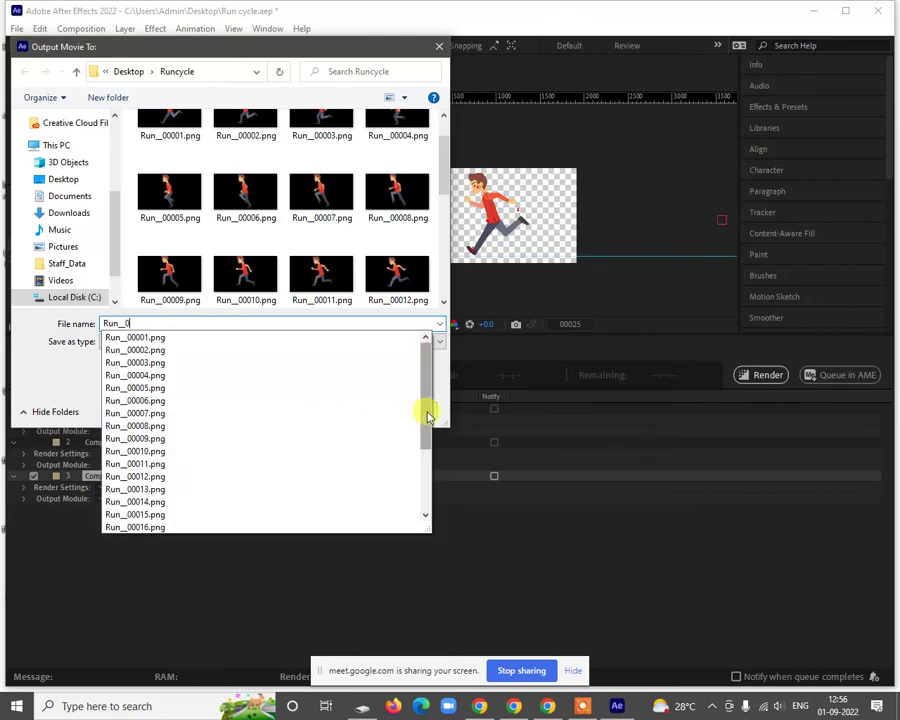
left_click(55, 367)
Step: Save the output over the Run frames, render it, and reload the Run_ PNG footage
left_click(338, 409)
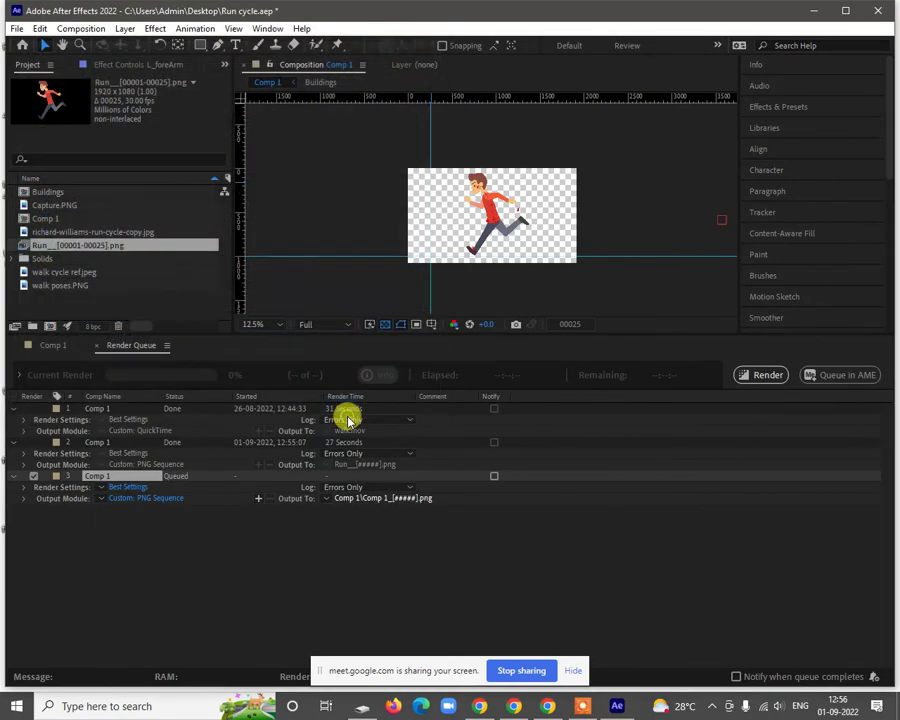
left_click(762, 377)
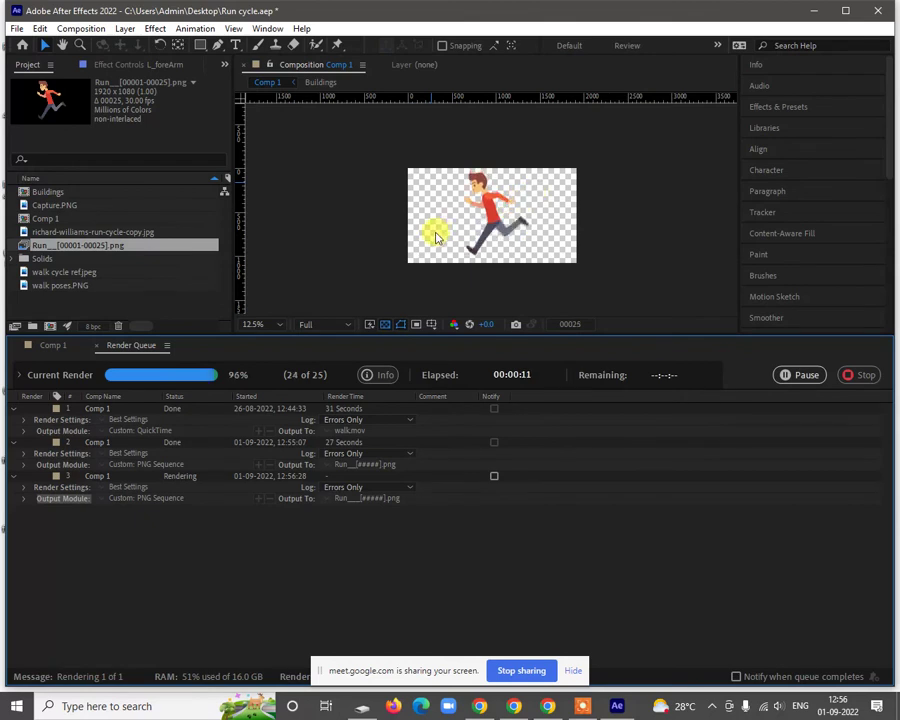
right_click(118, 250)
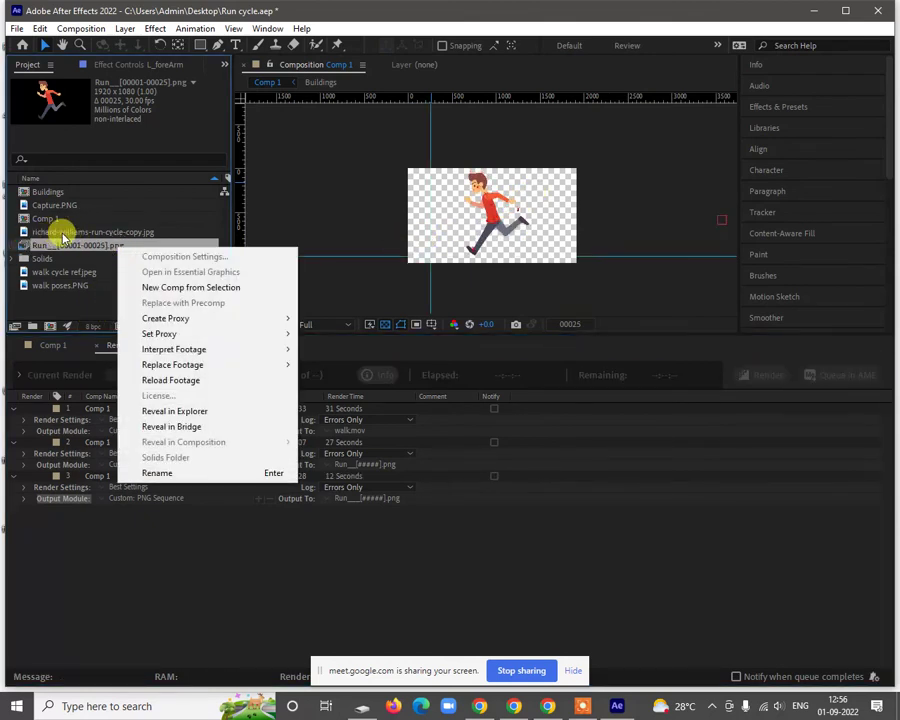
left_click(166, 380)
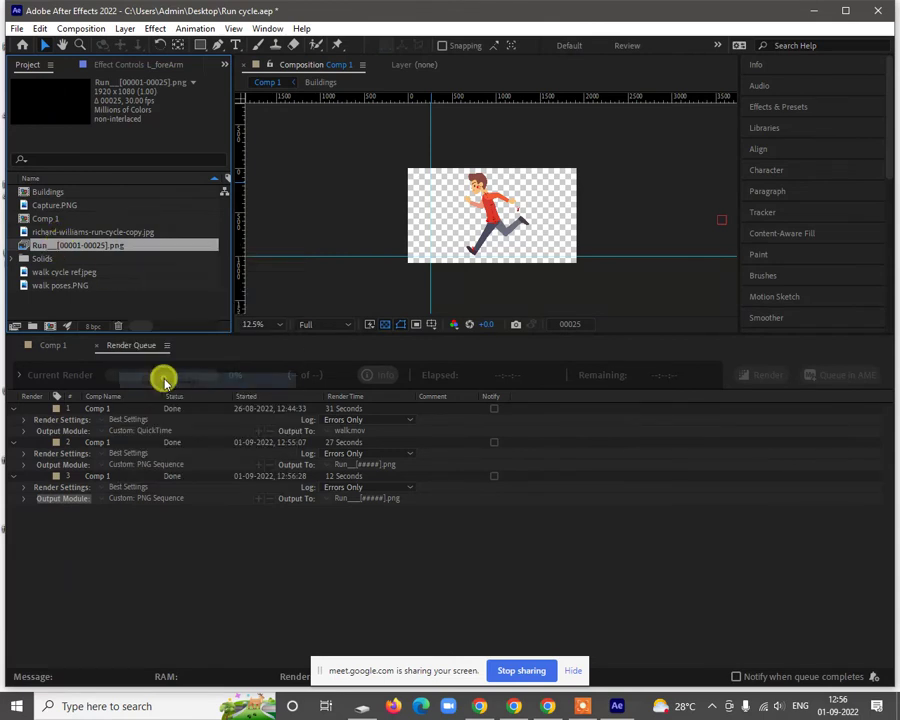
right_click(94, 247)
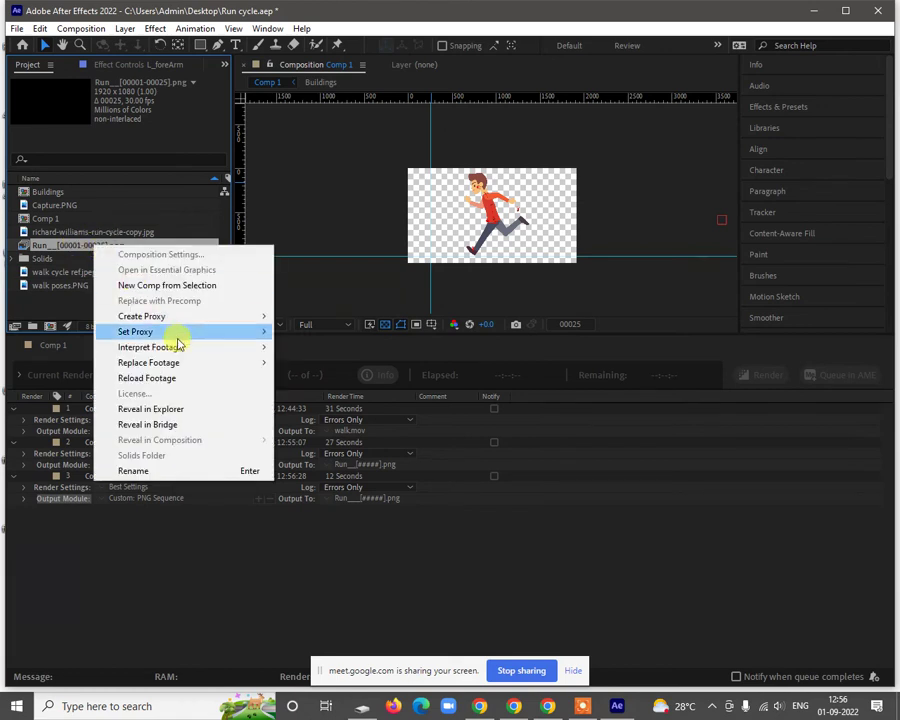
left_click(145, 378)
left_click(92, 316)
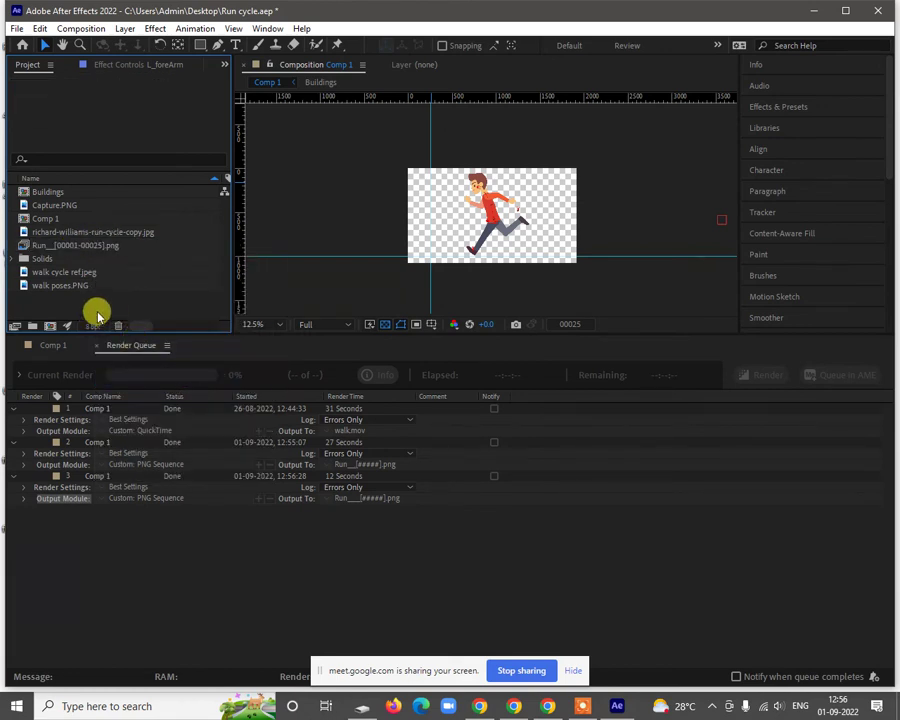
right_click(80, 296)
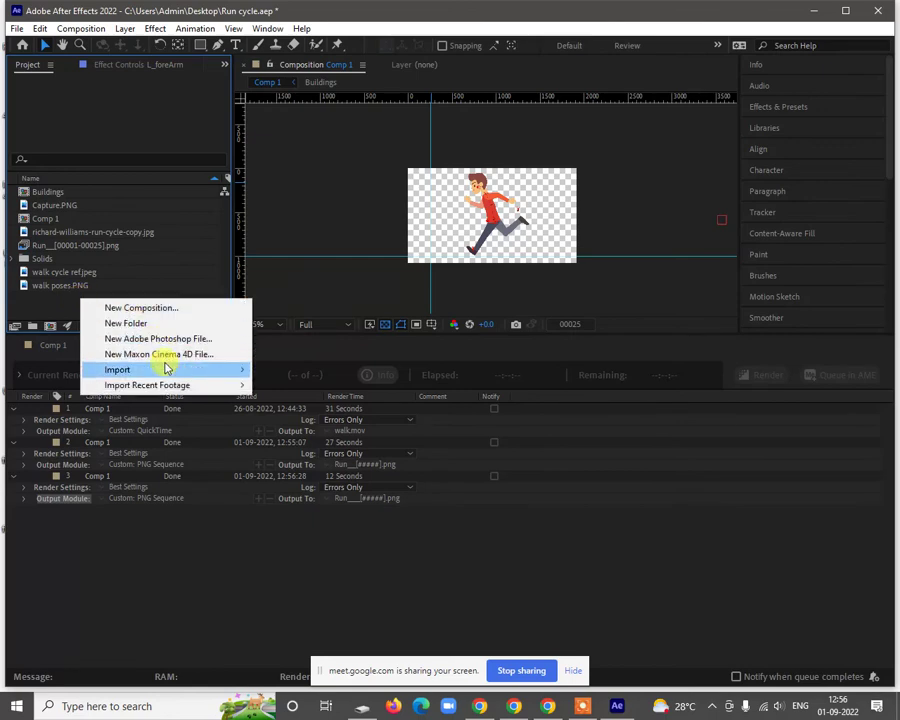
Step: Import Run_00001.png as a sequence again and create Comp 2 from it, 200 frames long
mouse_move(165, 369)
left_click(265, 370)
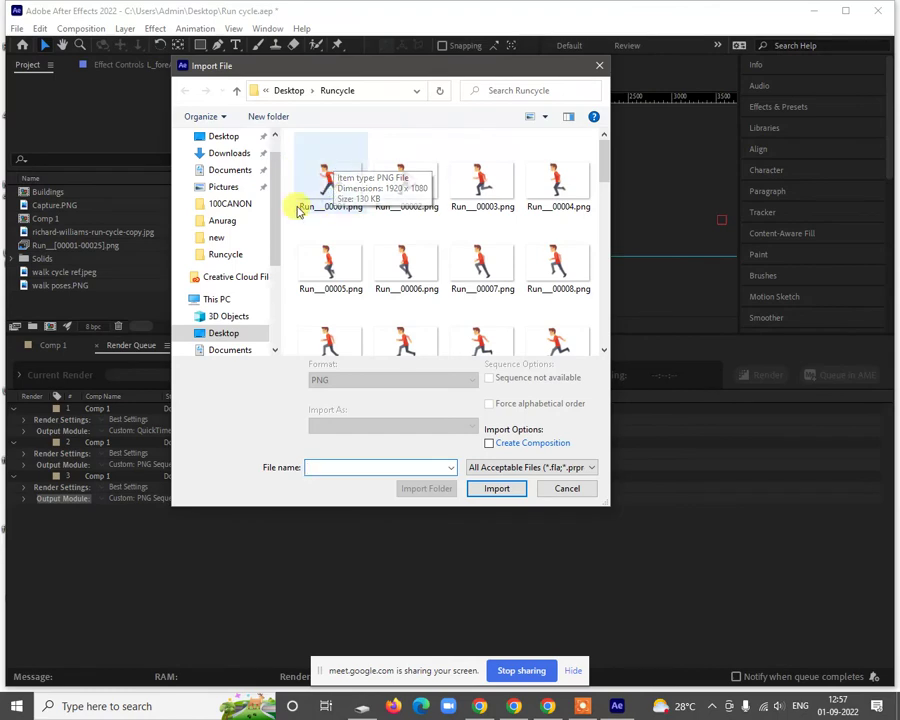
double_click(328, 186)
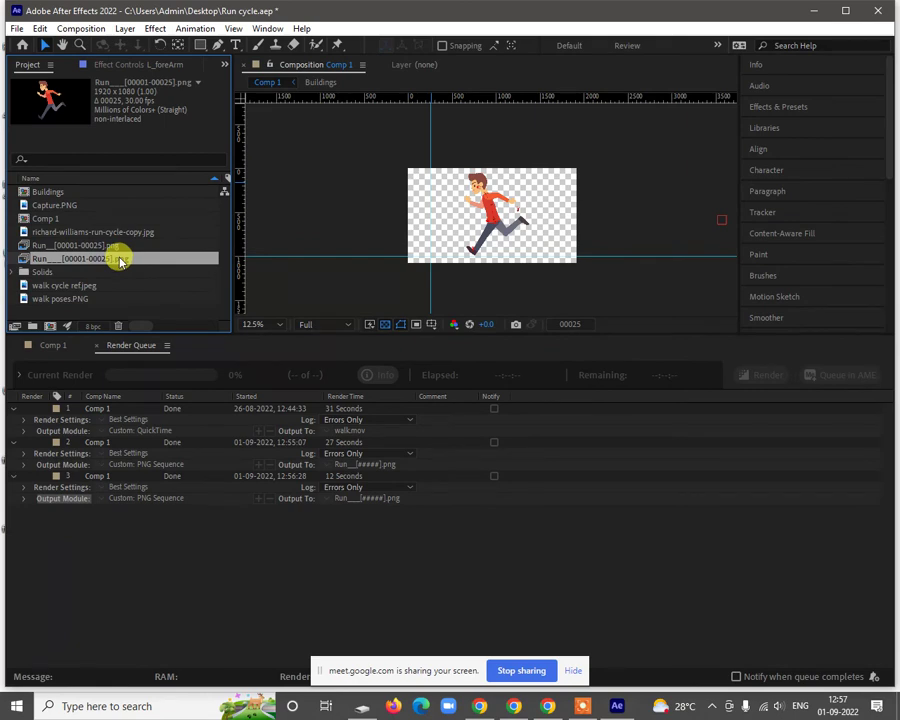
left_click(50, 327)
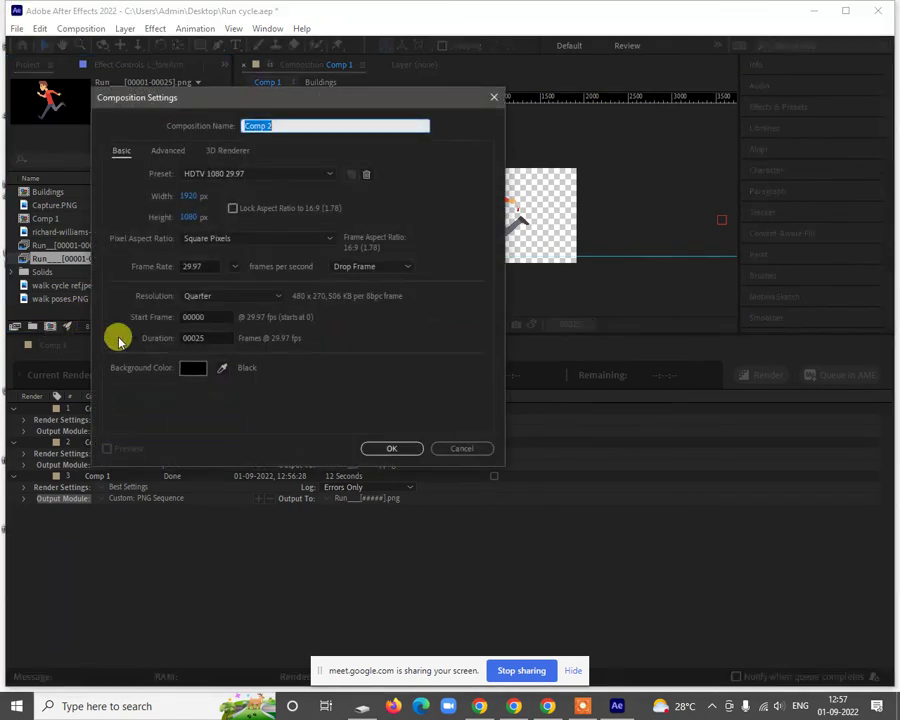
left_click_drag(208, 337, 172, 337)
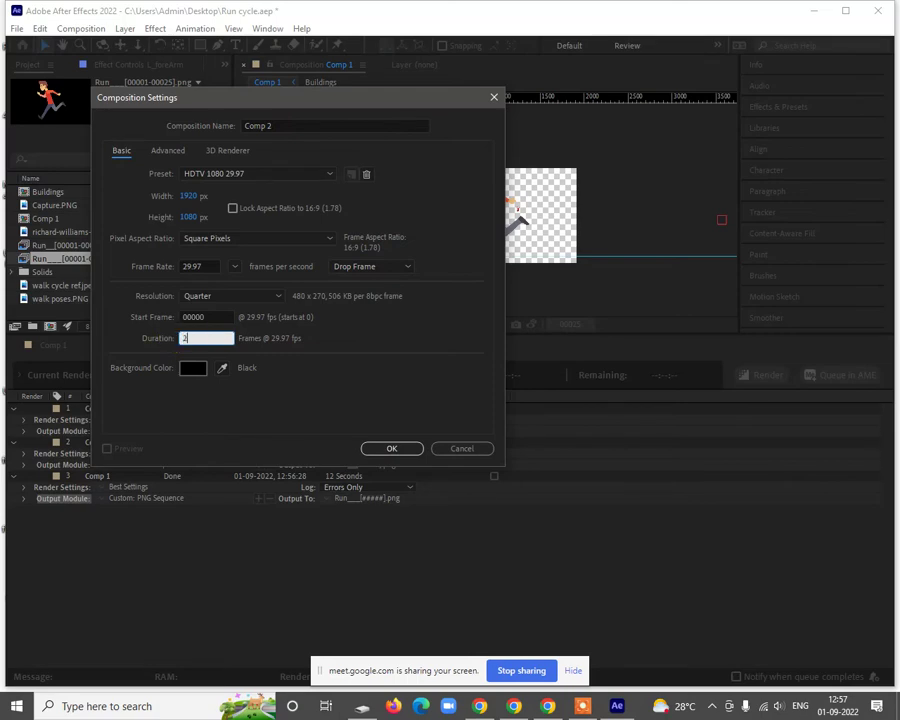
key("Return")
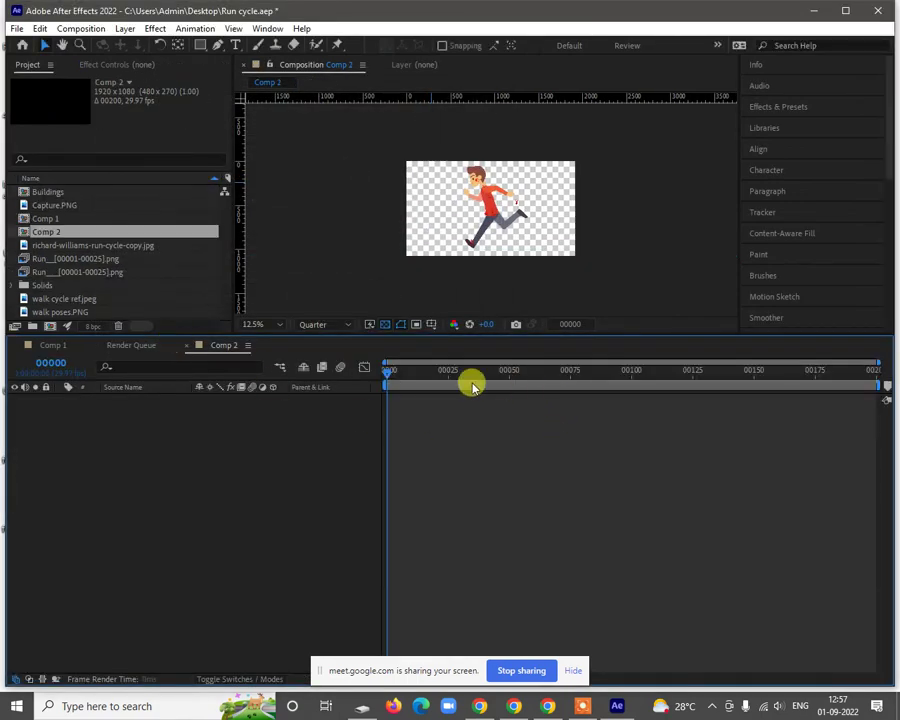
left_click(463, 377)
left_click_drag(463, 377, 358, 366)
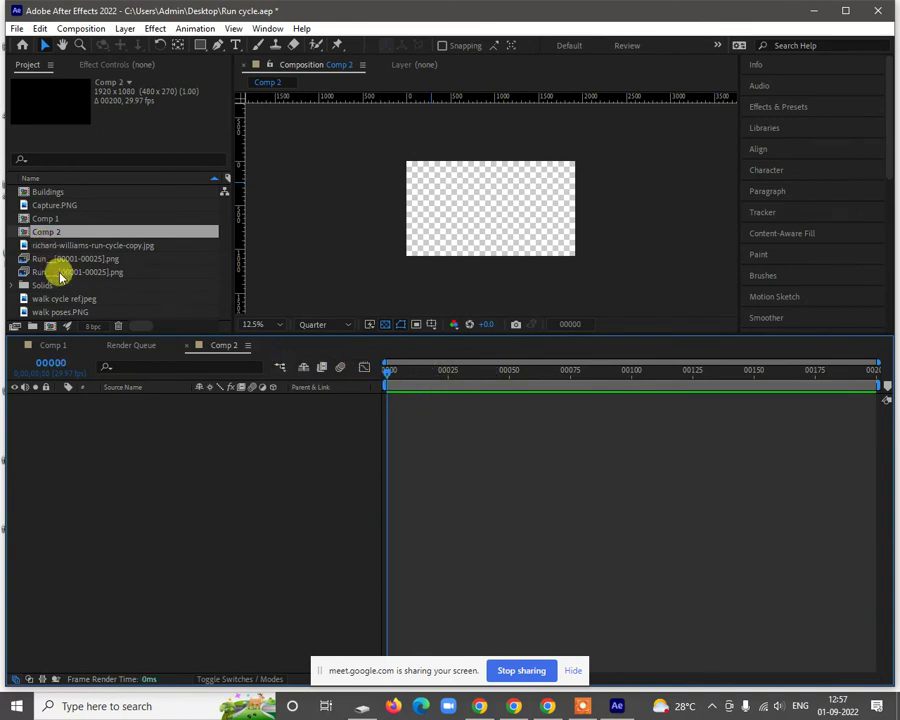
left_click(70, 272)
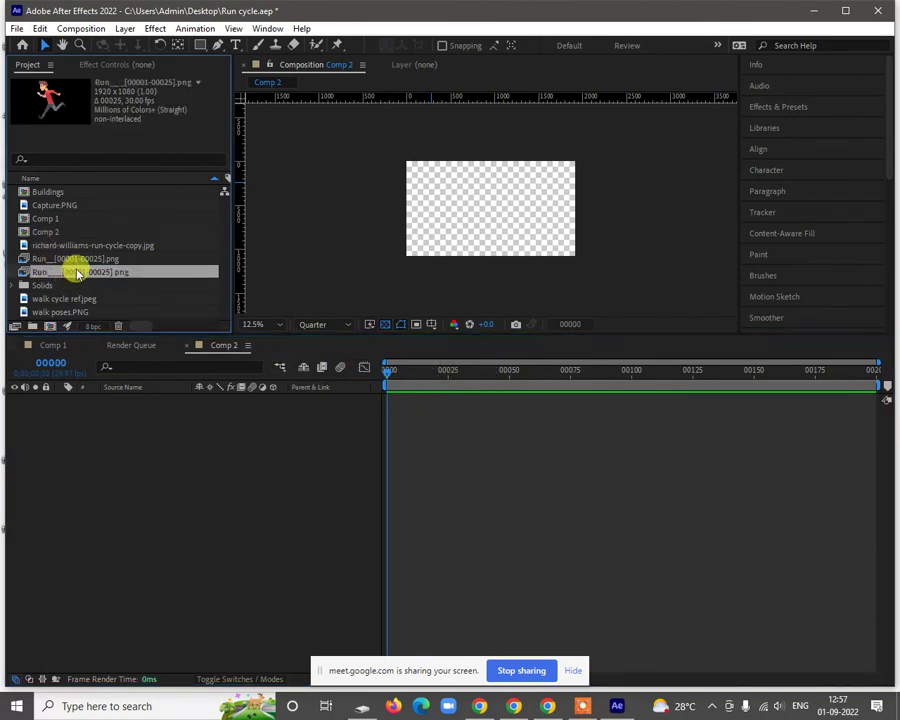
left_click_drag(77, 274, 145, 413)
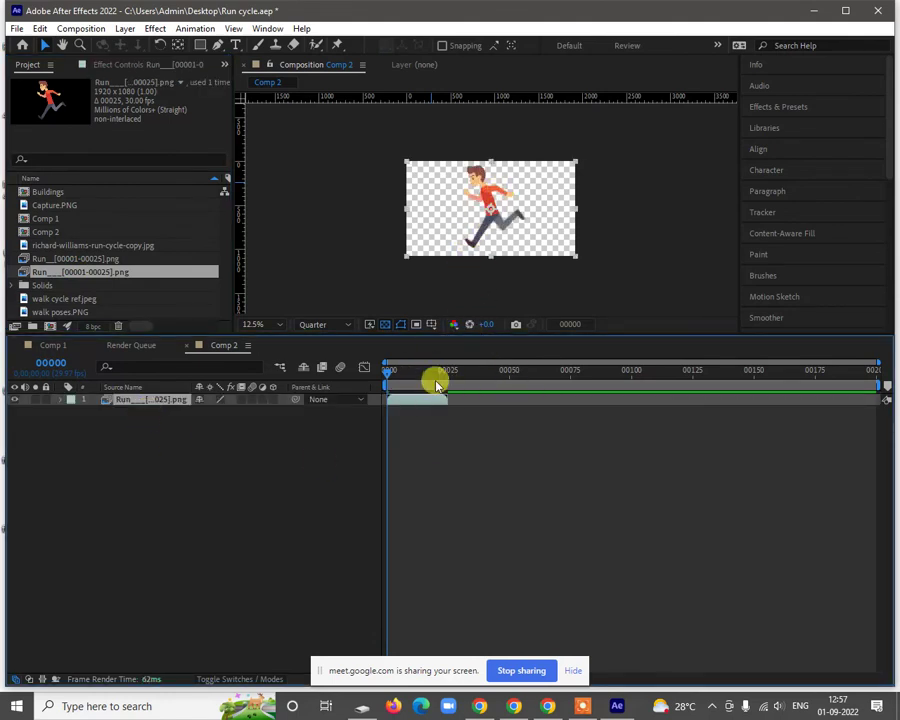
left_click_drag(412, 372, 380, 372)
scroll(498, 175, "up", 2)
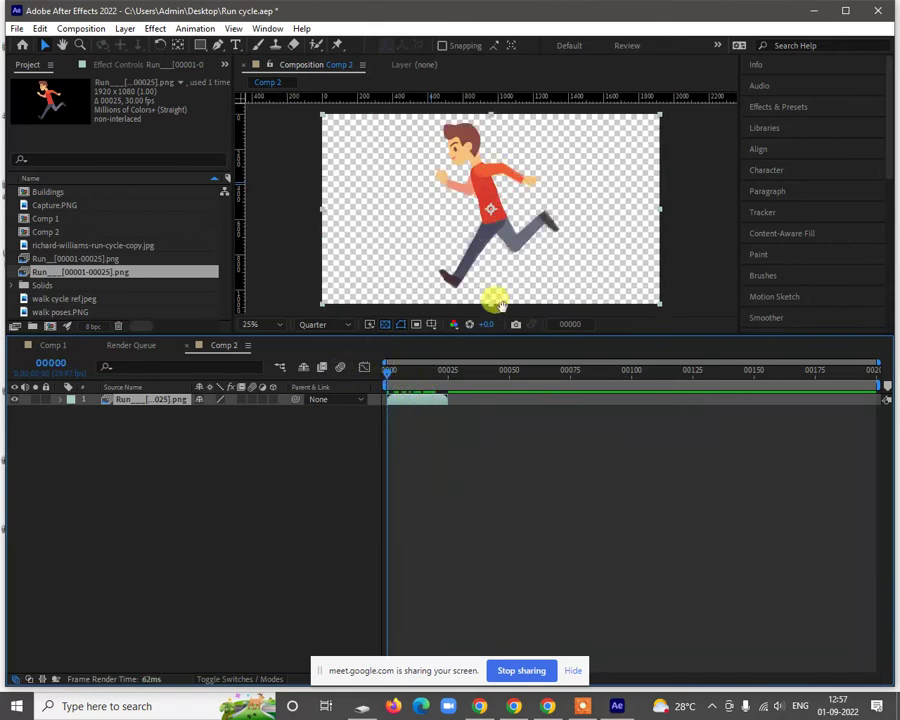
left_click_drag(436, 400, 321, 368)
key("space")
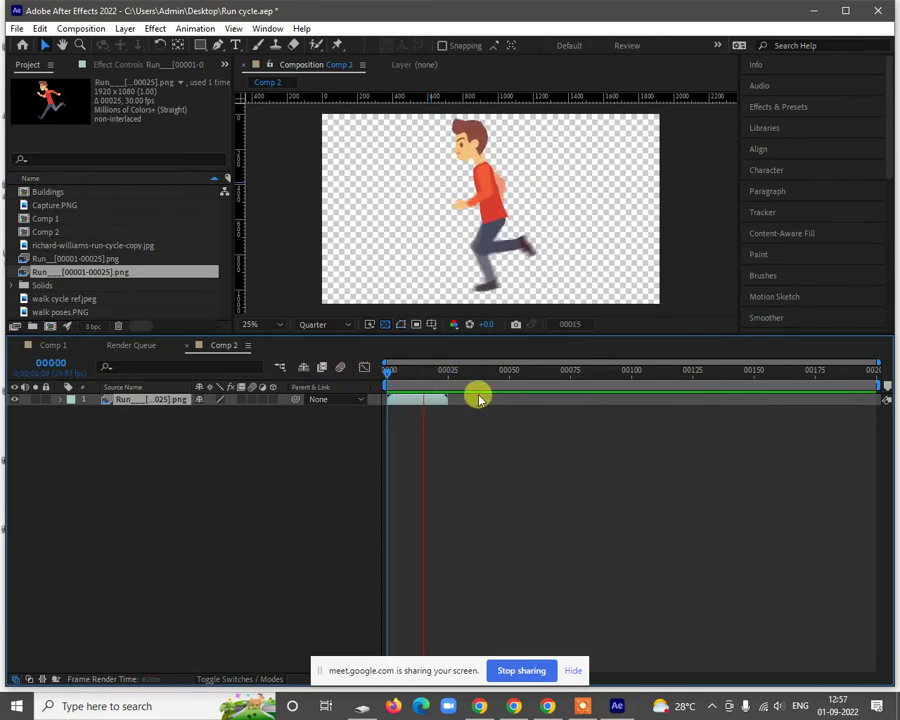
left_click_drag(490, 372, 389, 388)
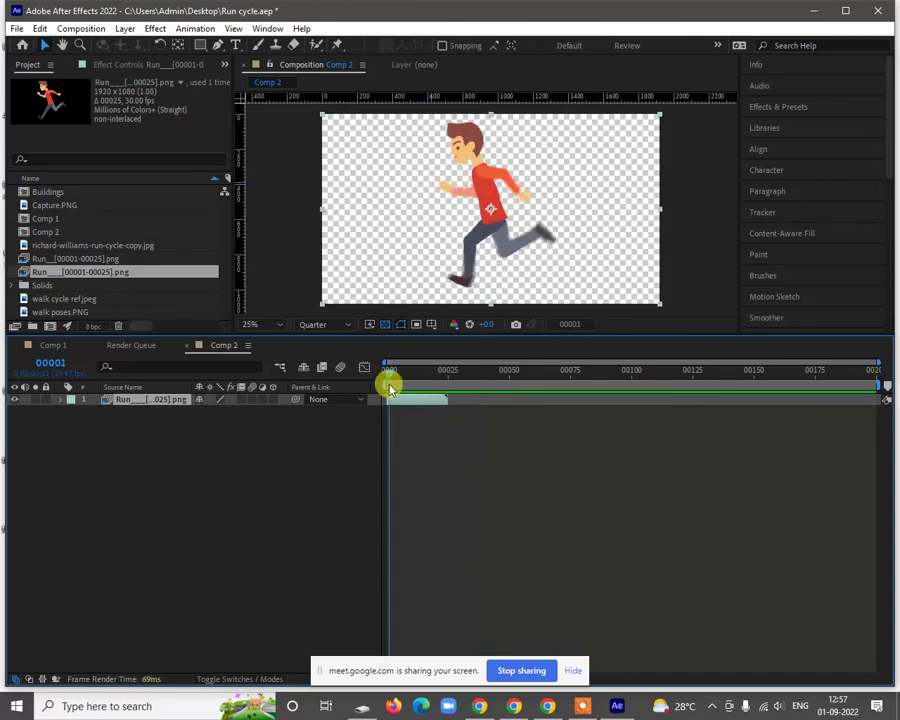
Step: Open Interpret Footage > Main for the Run footage
right_click(70, 277)
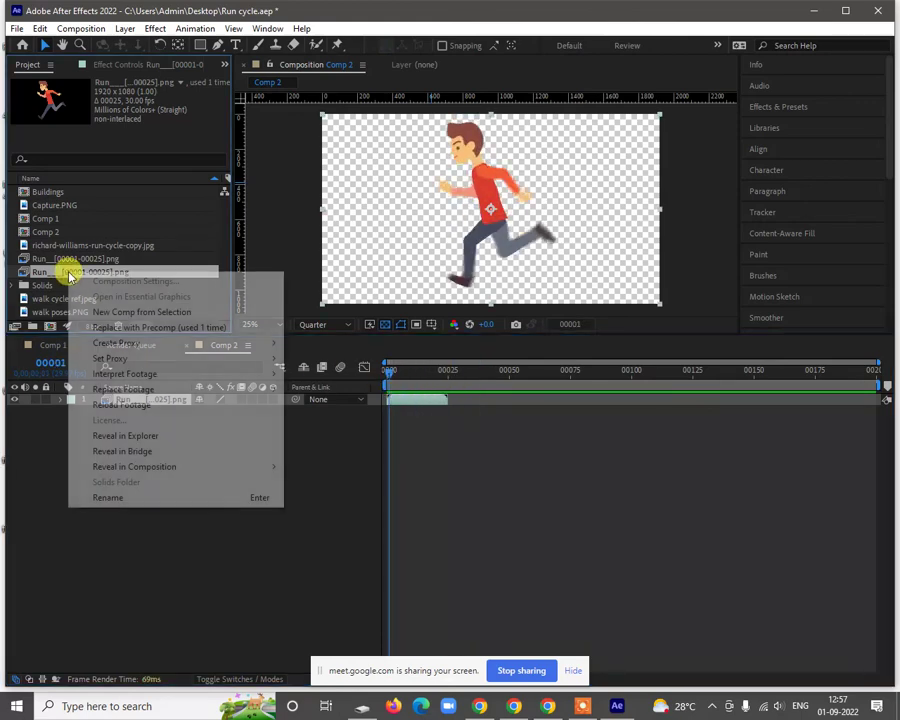
mouse_move(169, 375)
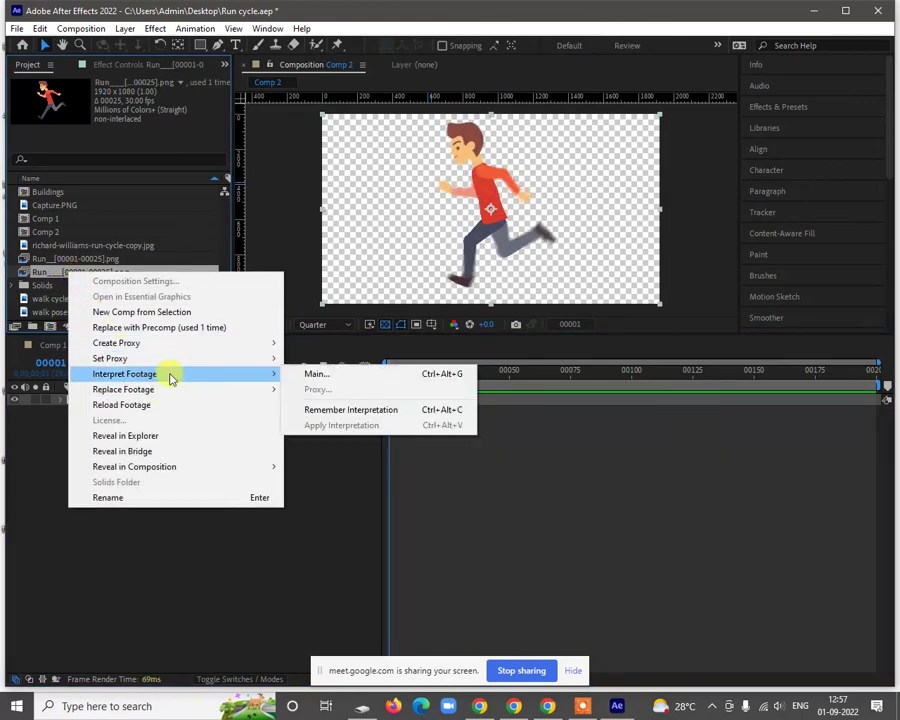
left_click(318, 378)
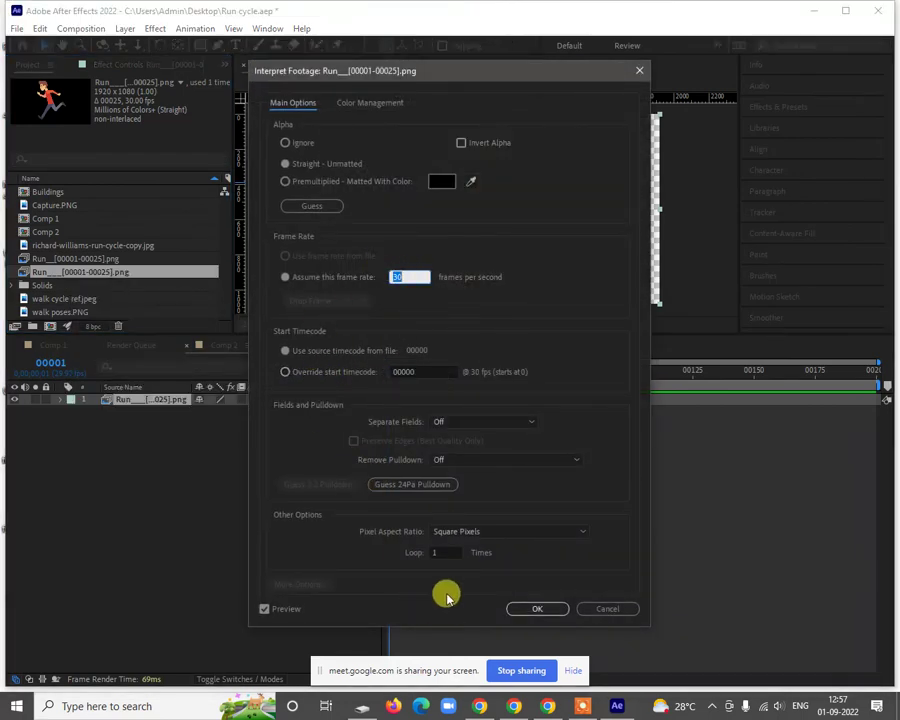
Step: Loop the Run footage 10 times, stretch the layer to the timeline end, and preview
left_click(442, 551)
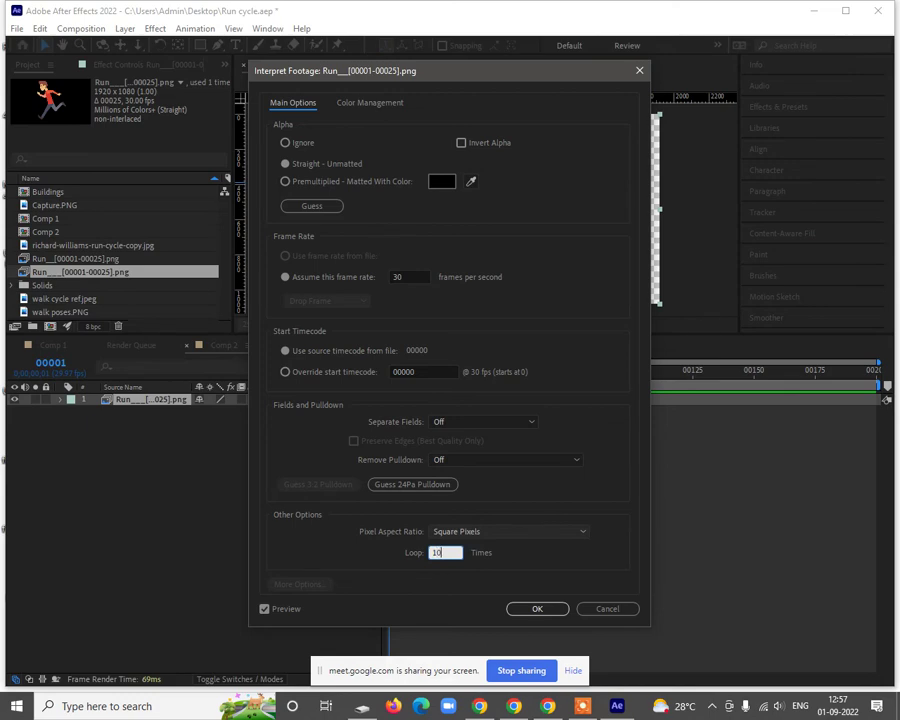
key("Return")
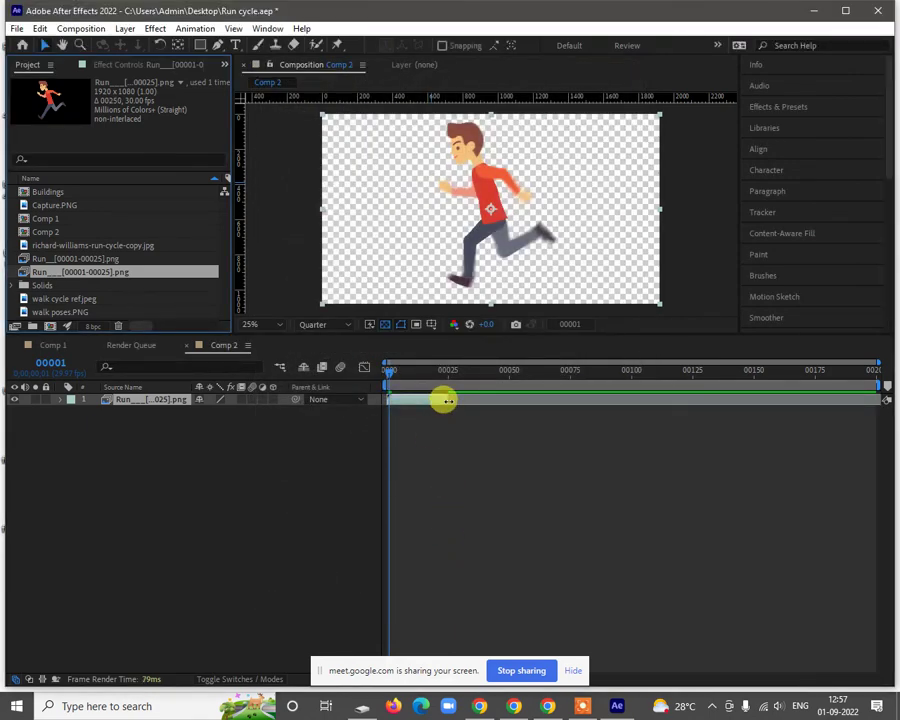
left_click_drag(447, 400, 880, 410)
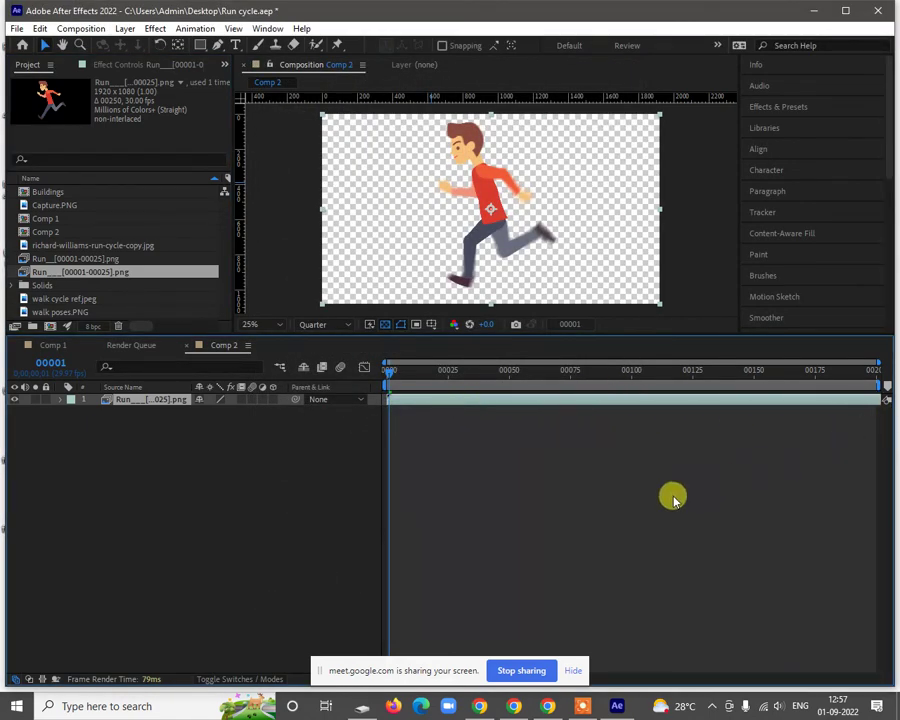
key("space")
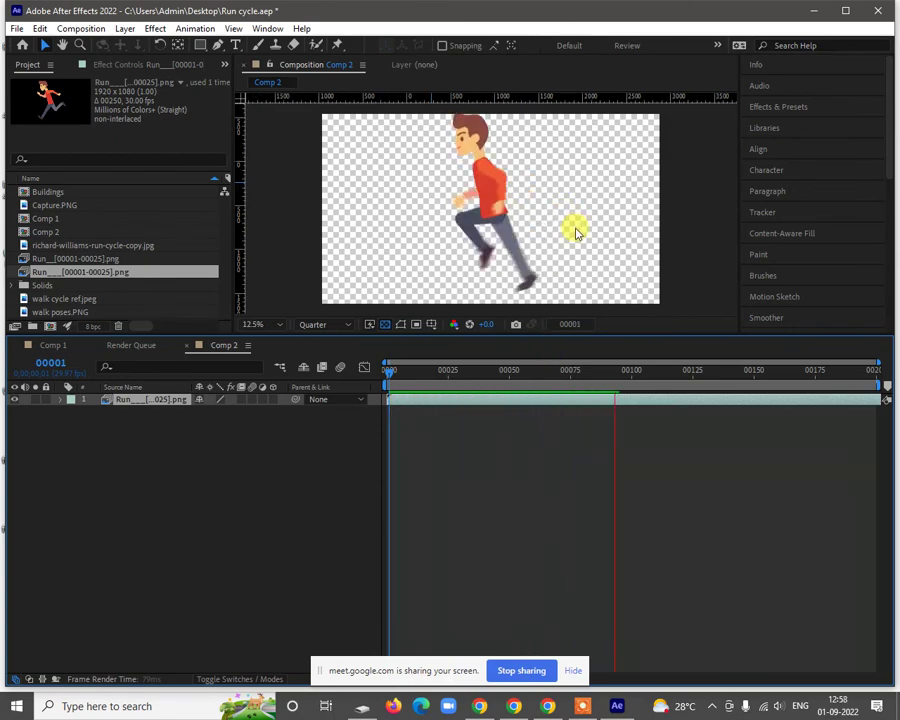
key("comma")
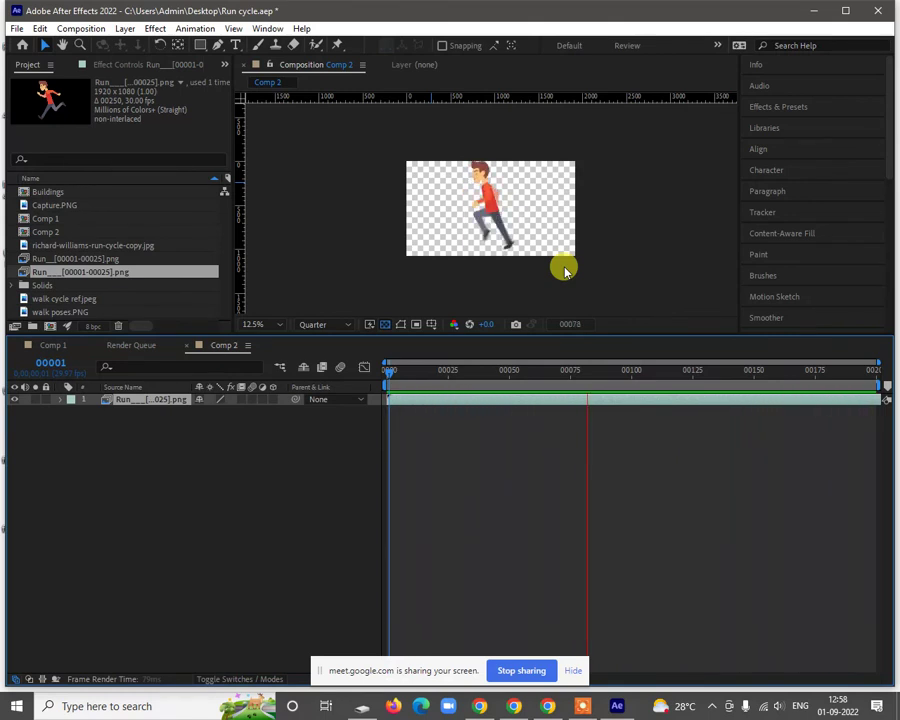
Step: Keyframe the runner's Position X at 2260 on frame 0 and about -415 on frame 100
key("space")
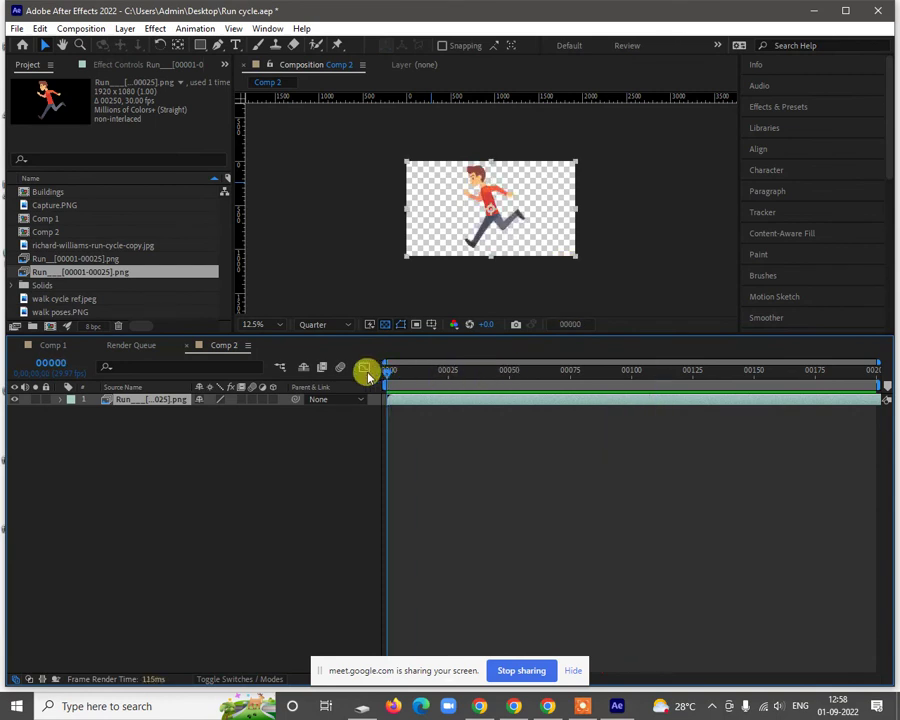
key("p")
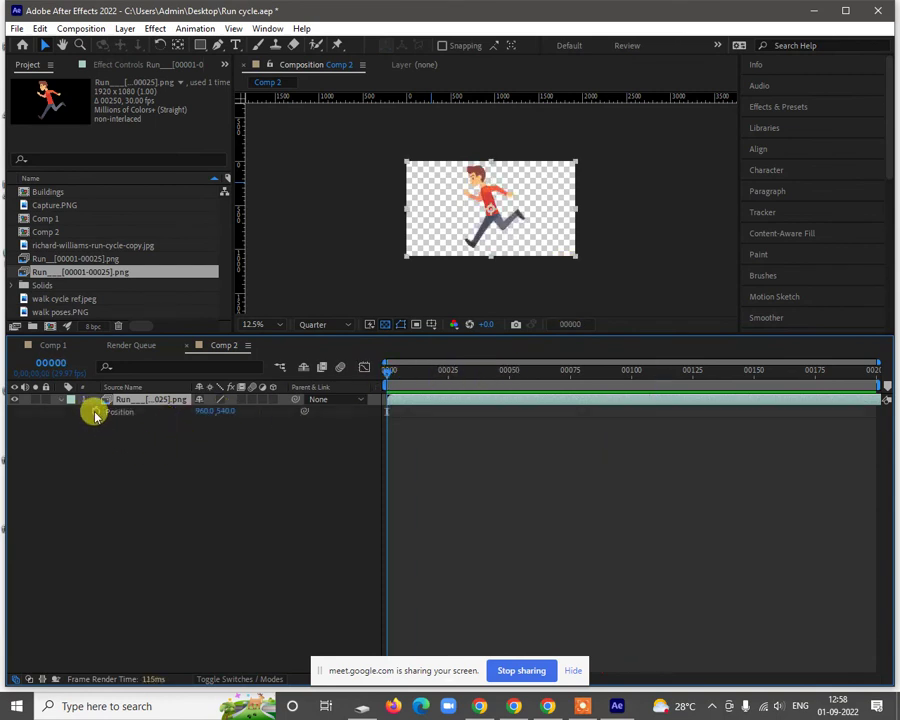
left_click(95, 412)
left_click_drag(200, 410, 600, 426)
left_click_drag(458, 372, 632, 388)
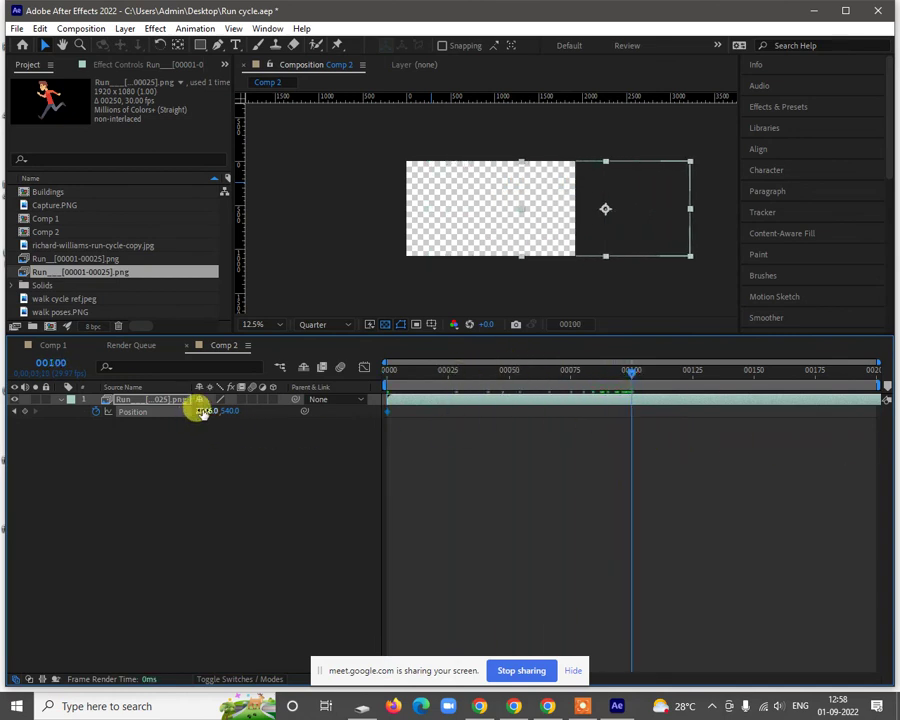
left_click_drag(200, 412, 197, 541)
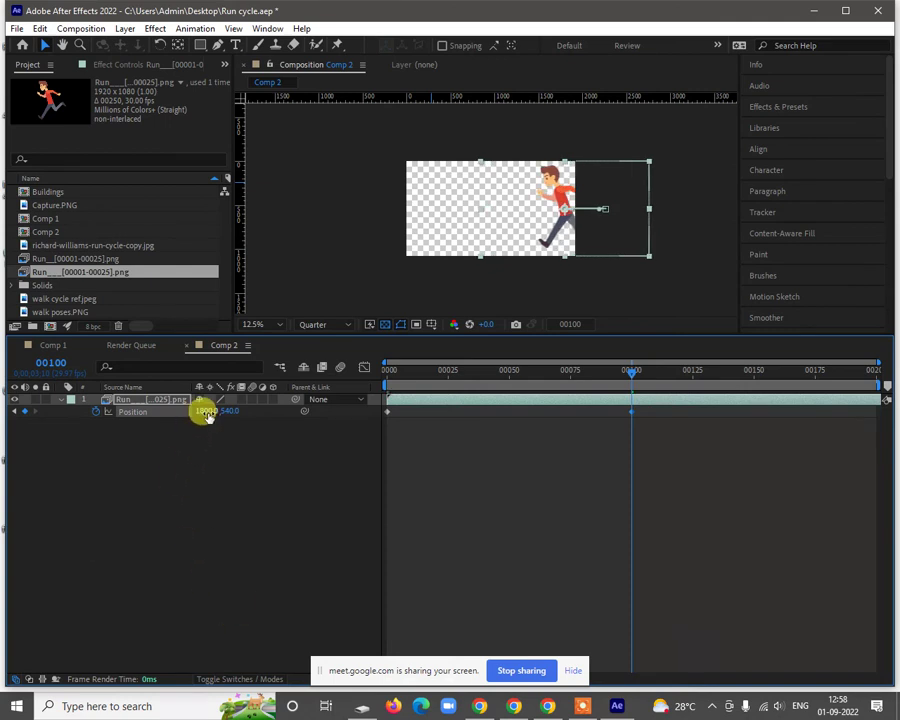
left_click_drag(205, 416, 259, 584)
left_click_drag(205, 414, 66, 661)
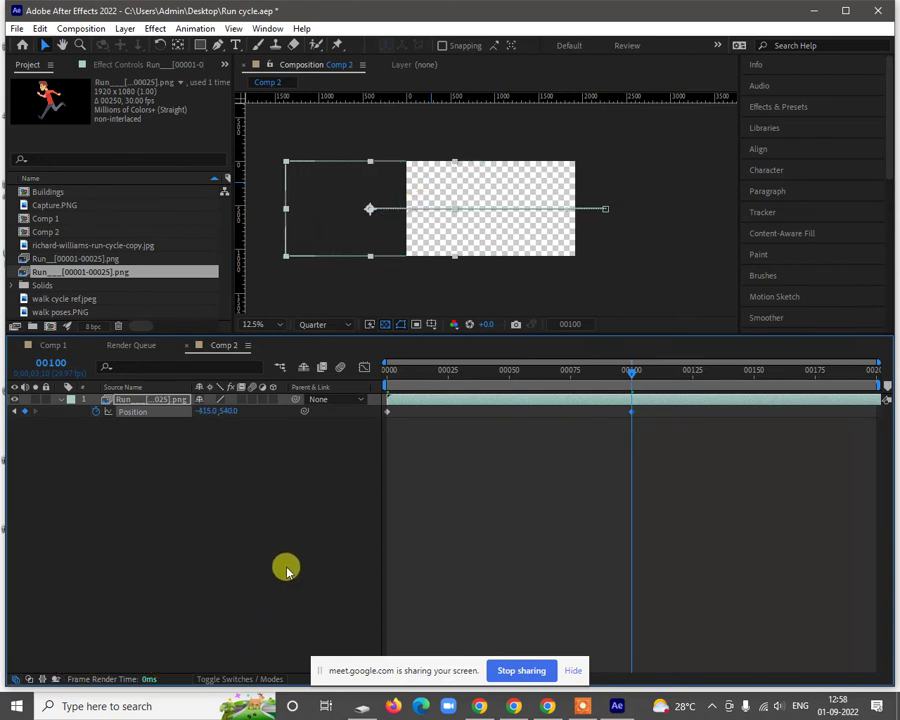
Step: Preview the runner crossing the frame from right to left
key("Home")
key("space")
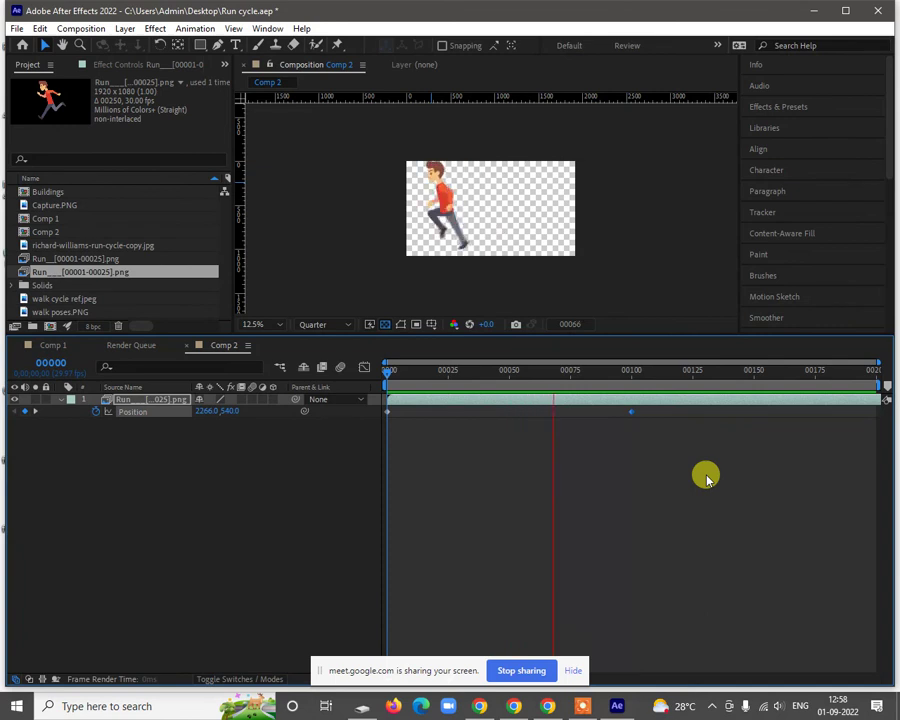
key("space")
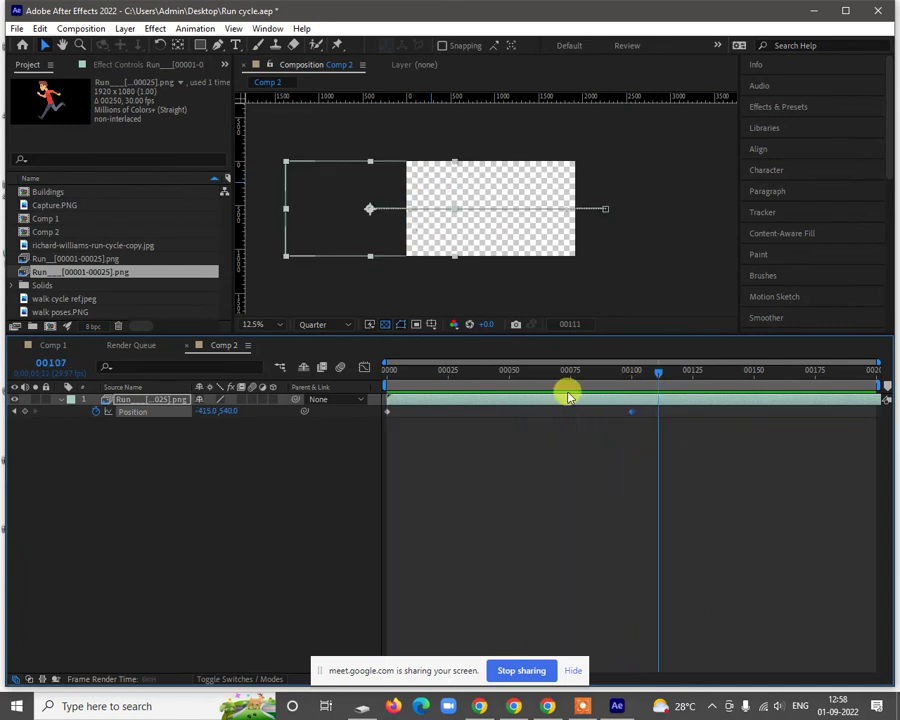
key("Home")
key("space")
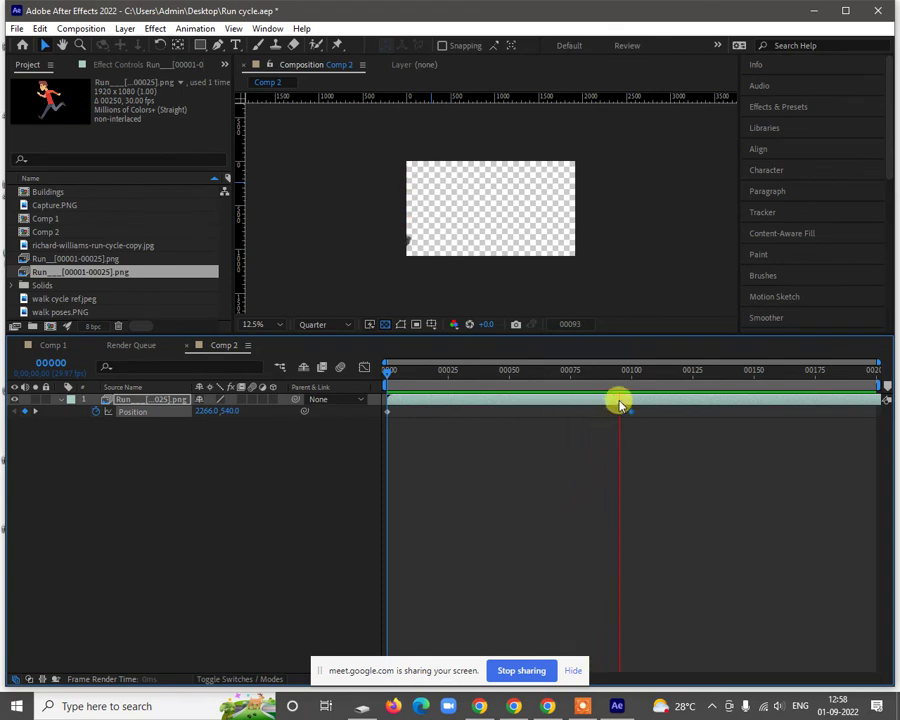
left_click_drag(634, 386, 476, 383)
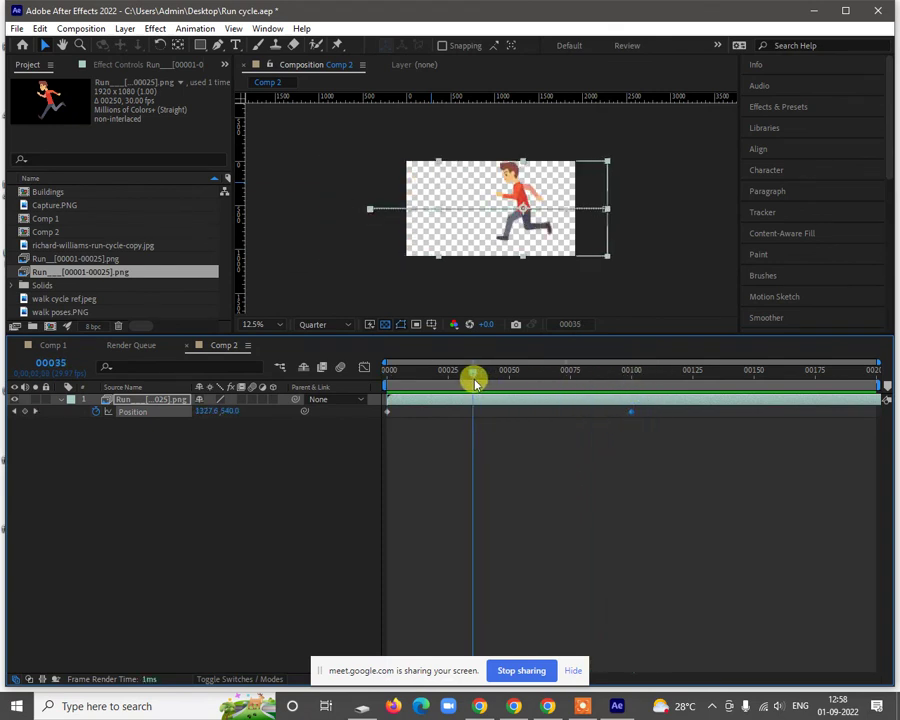
right_click(129, 467)
mouse_move(214, 472)
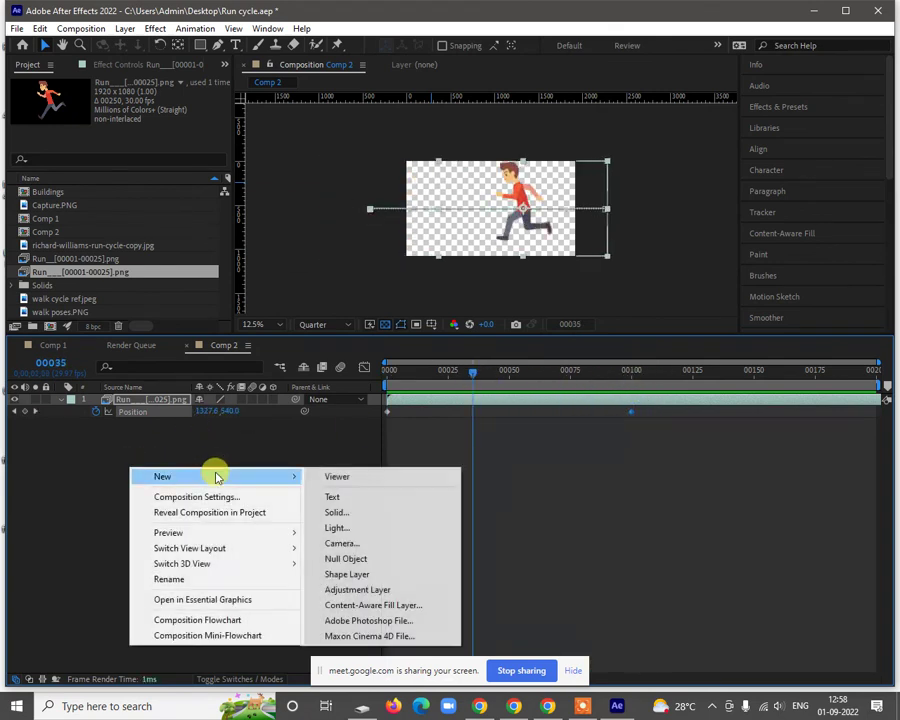
left_click(379, 512)
left_click(380, 364)
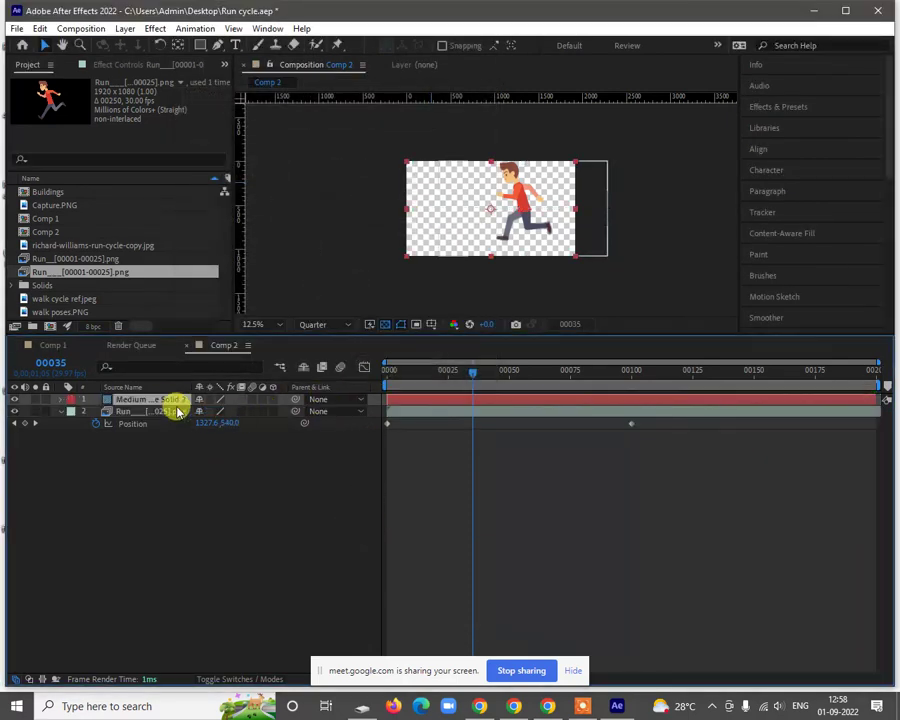
left_click_drag(177, 411, 180, 487)
left_click(181, 490)
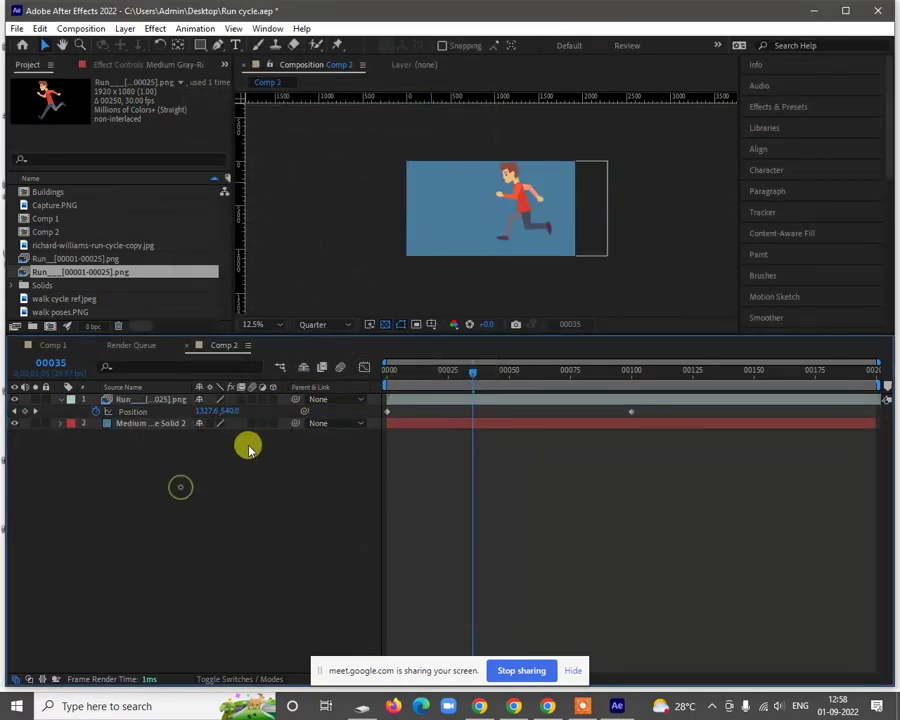
left_click(527, 218)
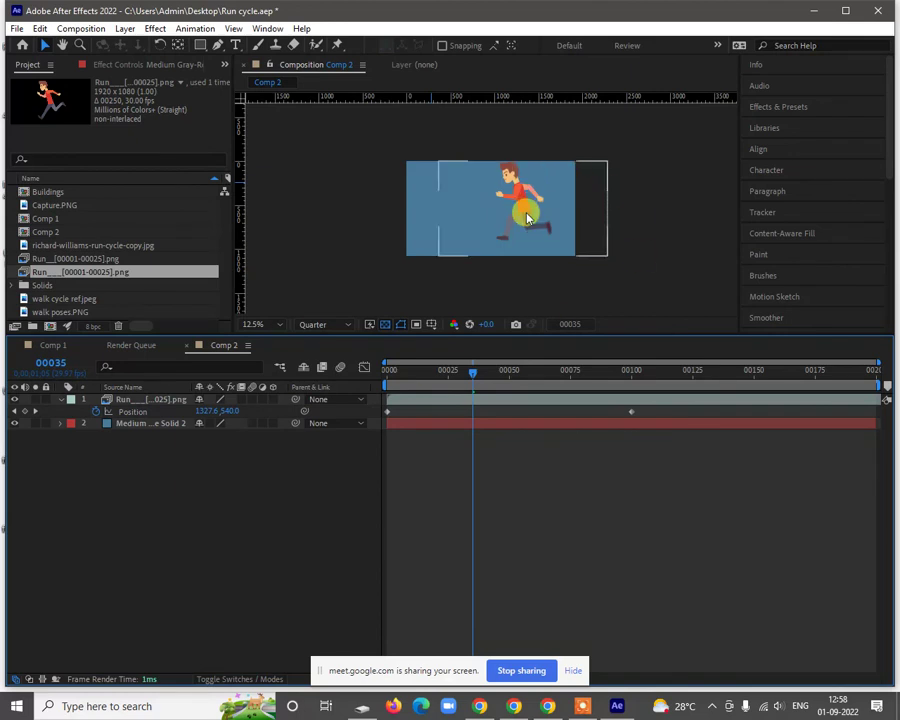
left_click(608, 231)
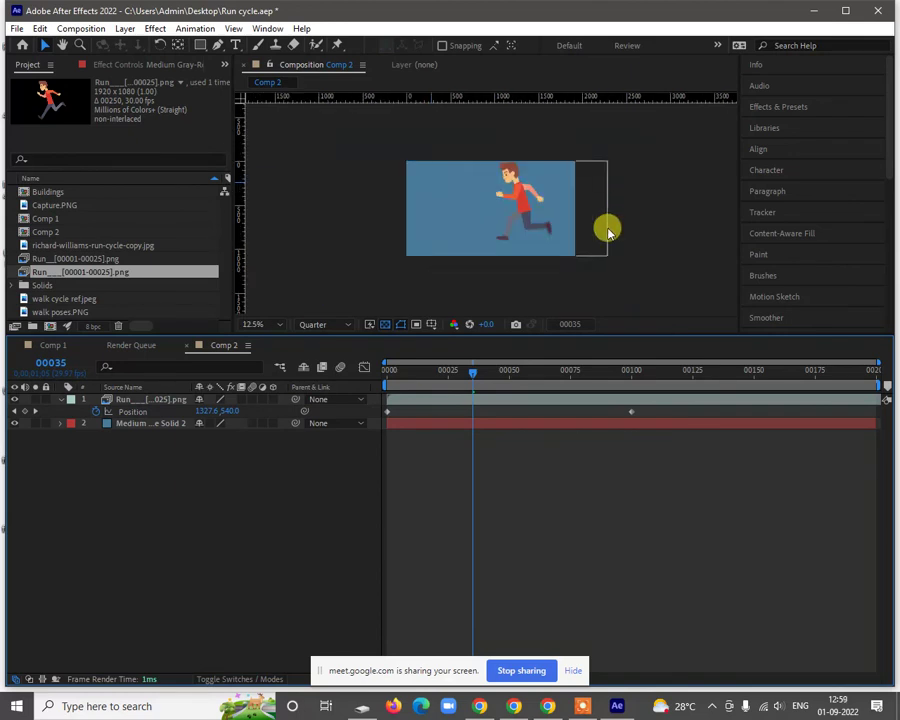
key("space")
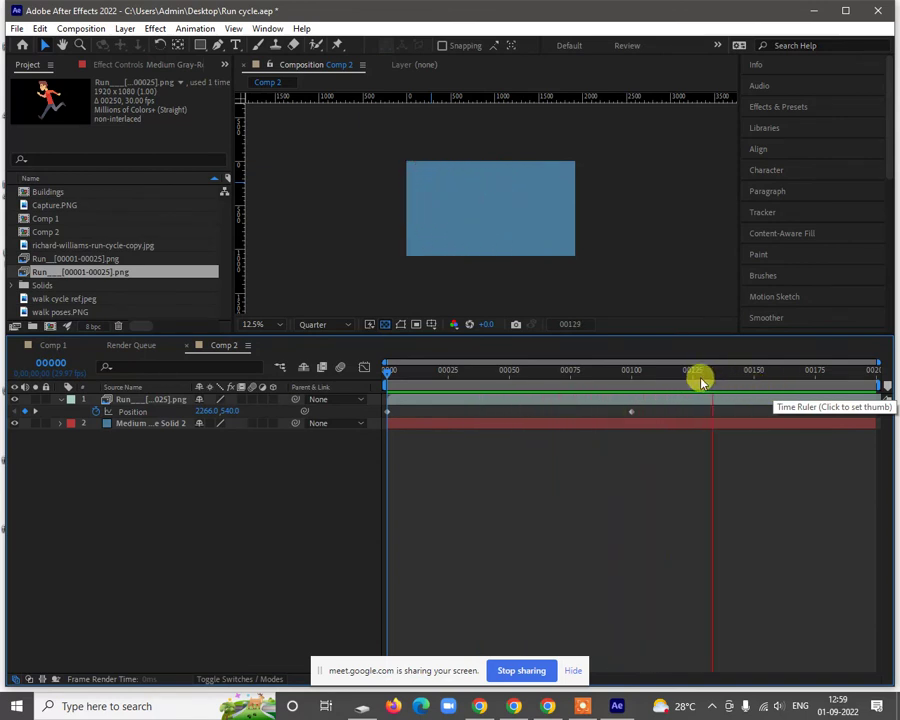
left_click_drag(690, 378, 643, 400)
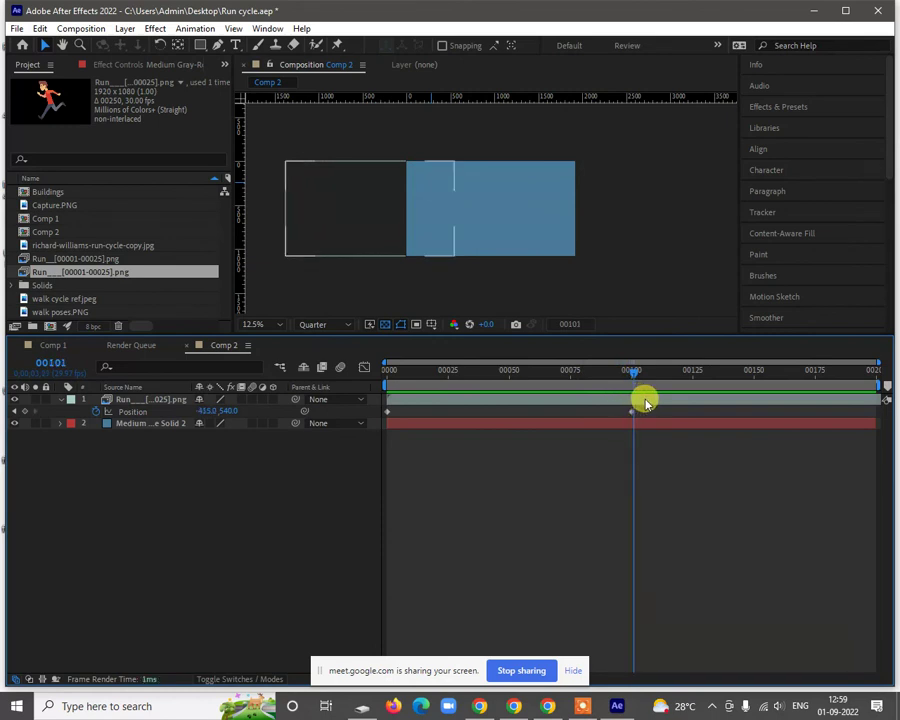
left_click(645, 403)
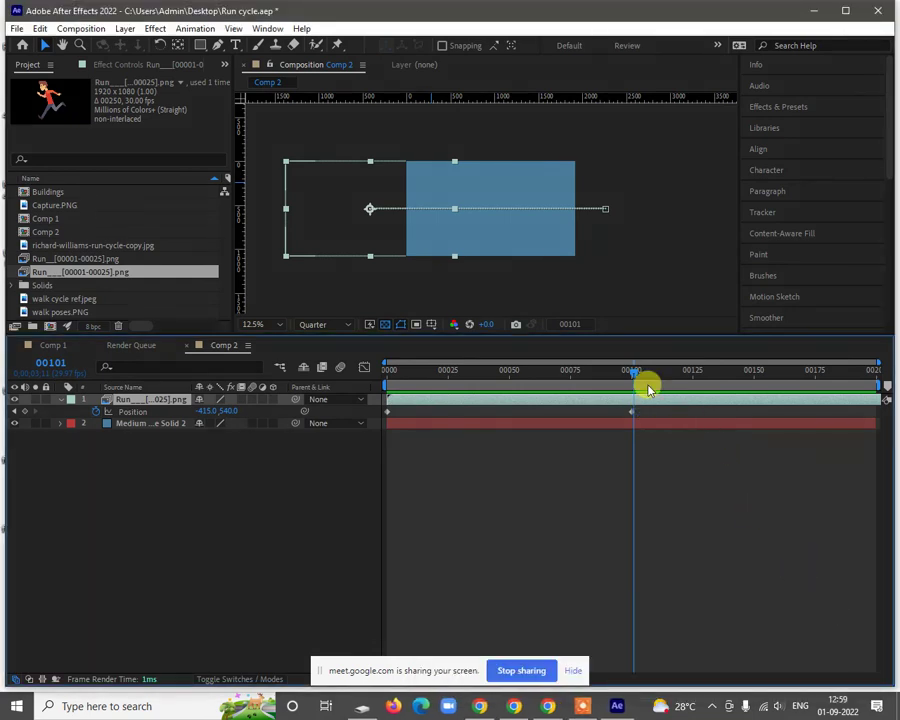
key("ctrl+d")
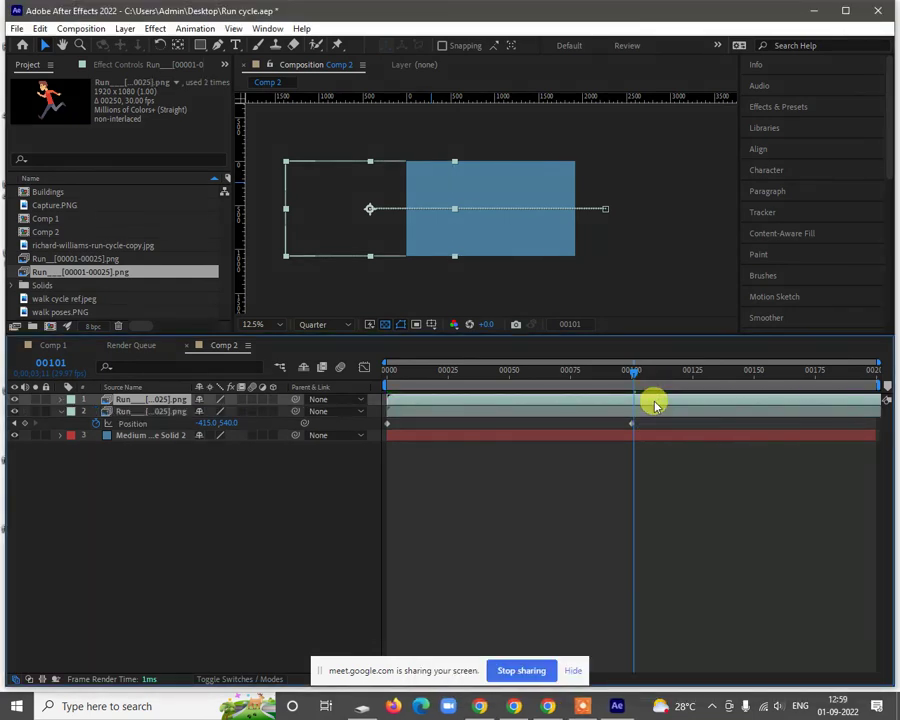
key("ctrl+z")
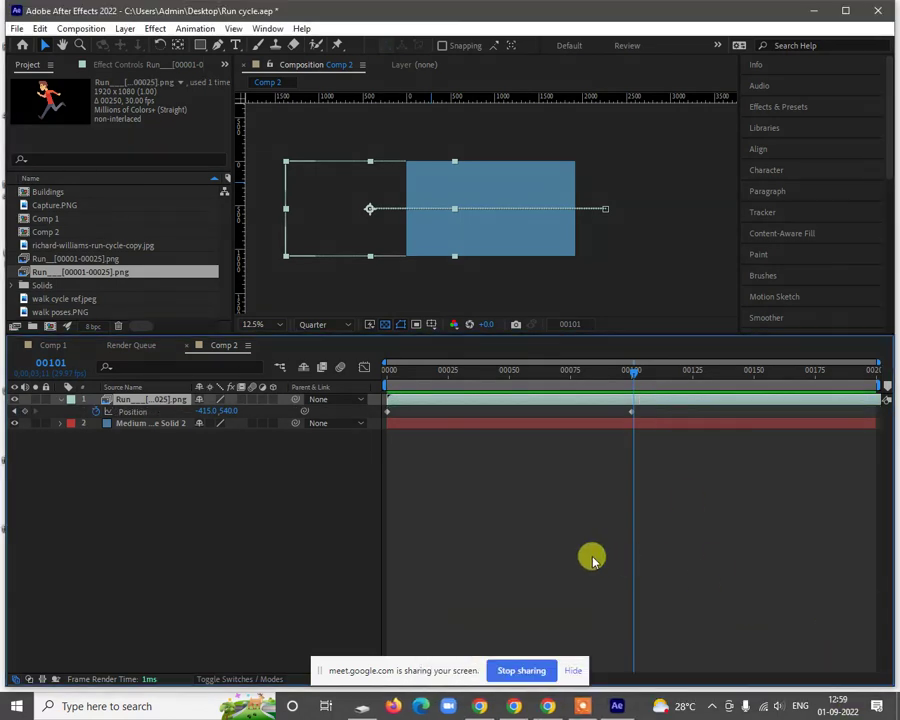
left_click_drag(636, 373, 442, 413)
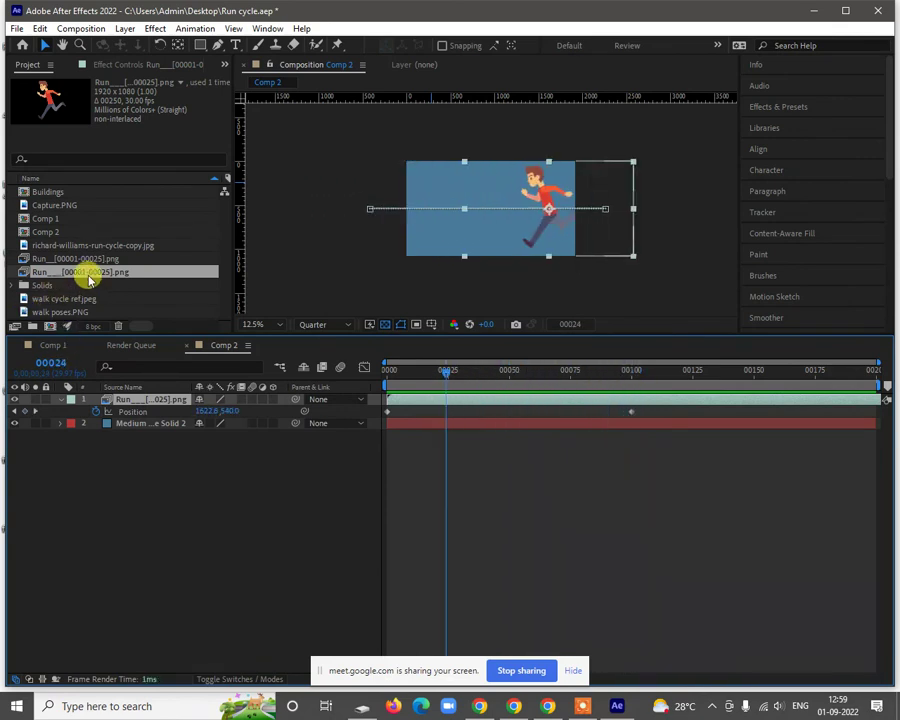
Step: Add the Run footage as a second layer scaled to 30% and preview both runners
left_click_drag(88, 280, 139, 400)
key("s")
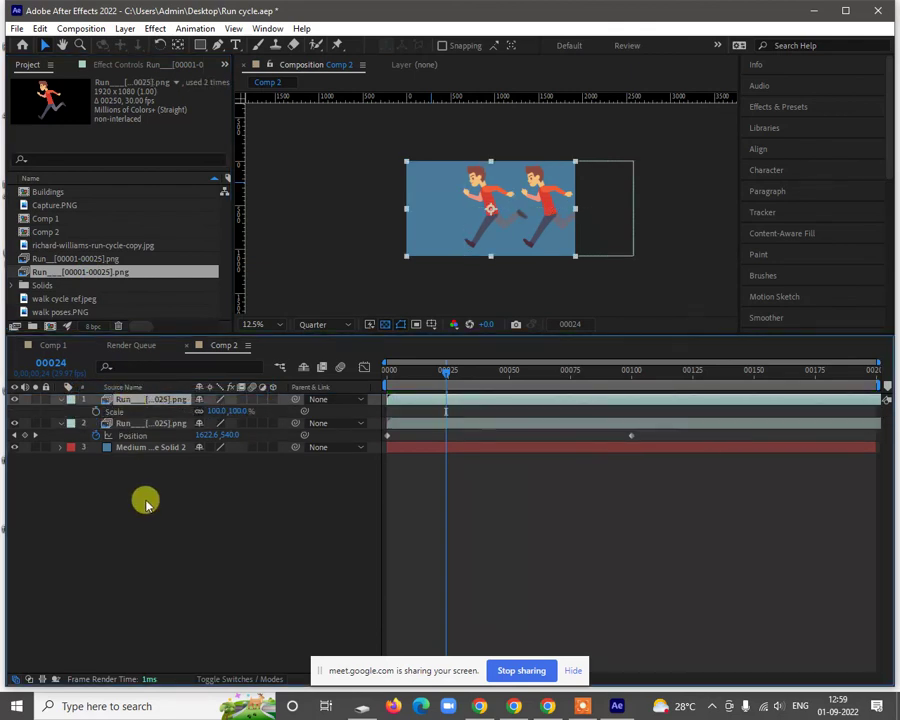
left_click_drag(215, 412, 185, 415)
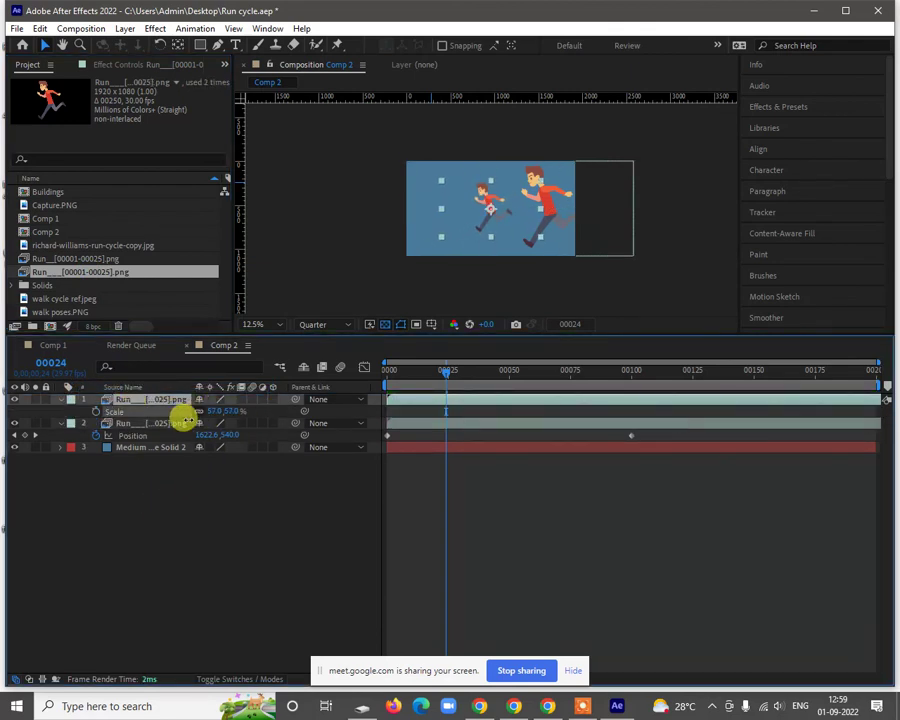
left_click_drag(510, 215, 505, 220)
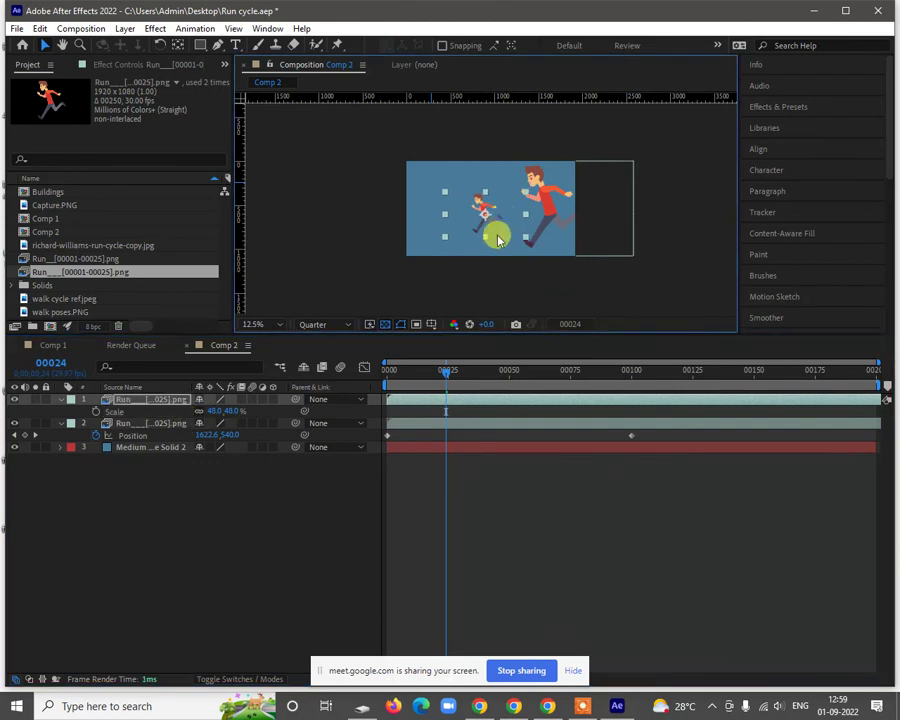
left_click_drag(215, 412, 203, 412)
left_click(215, 500)
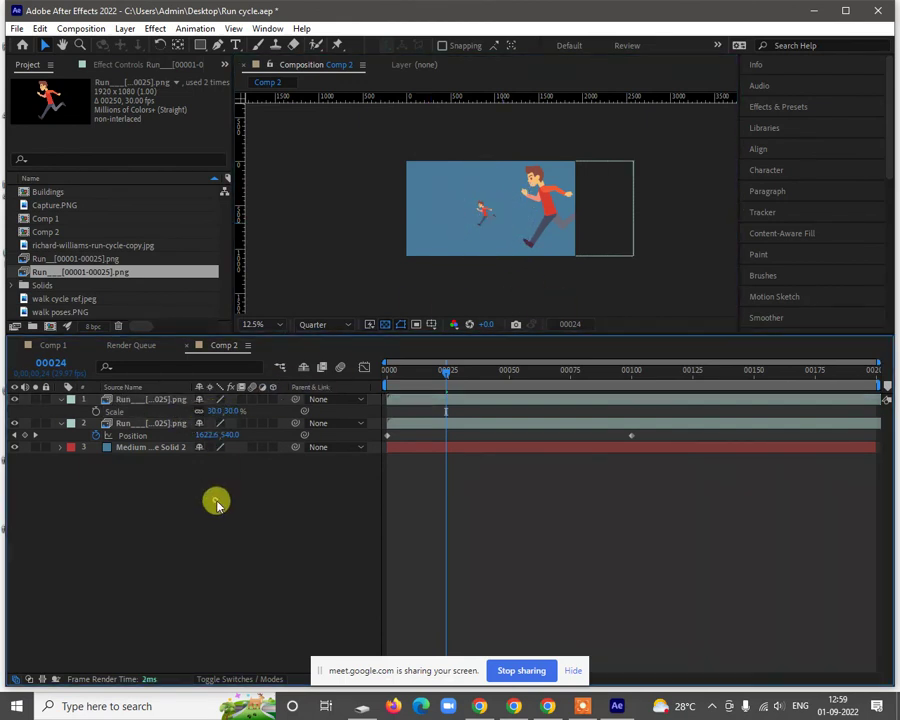
scroll(490, 209, "up", 1)
left_click_drag(446, 378, 376, 374)
scroll(458, 197, "down", 1)
key("space")
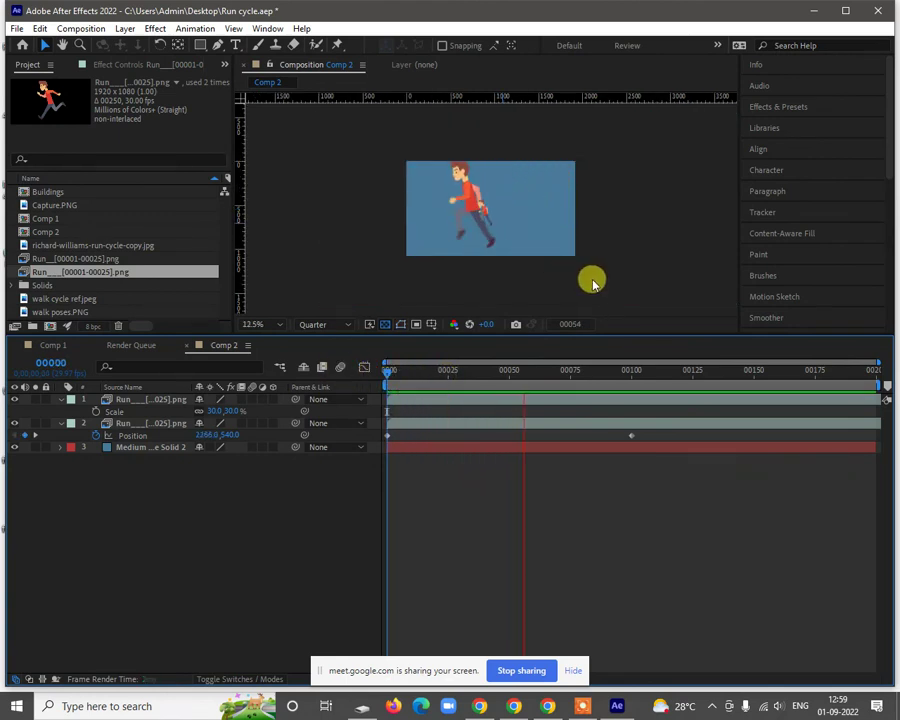
Step: Move the small runner beneath layer 1 and keyframe its Position at frames 0 and 99
left_click(147, 402)
left_click_drag(147, 428, 140, 440)
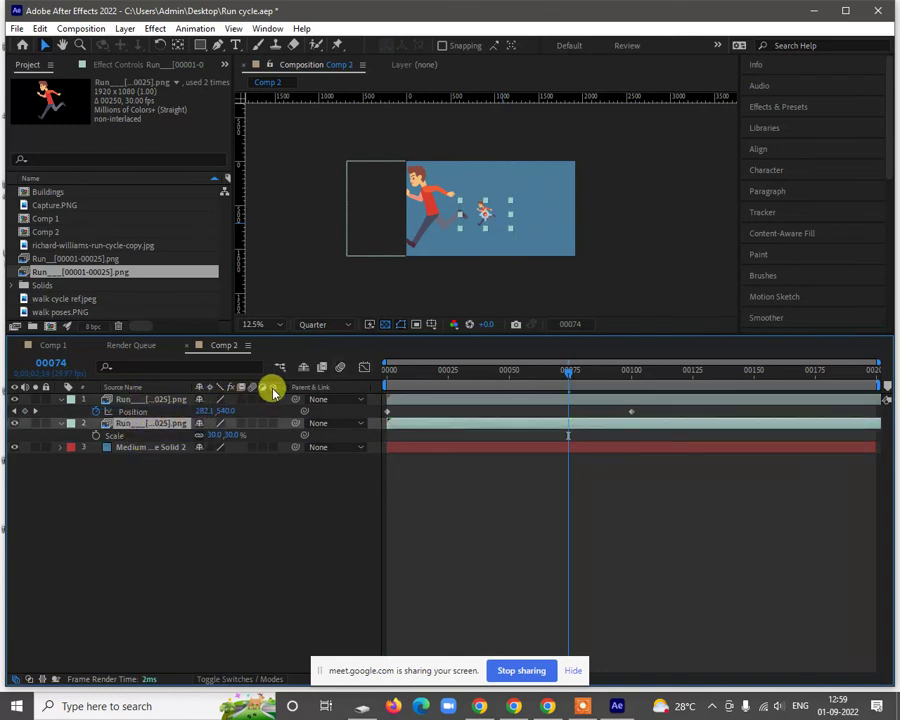
left_click_drag(450, 374, 358, 386)
key("p")
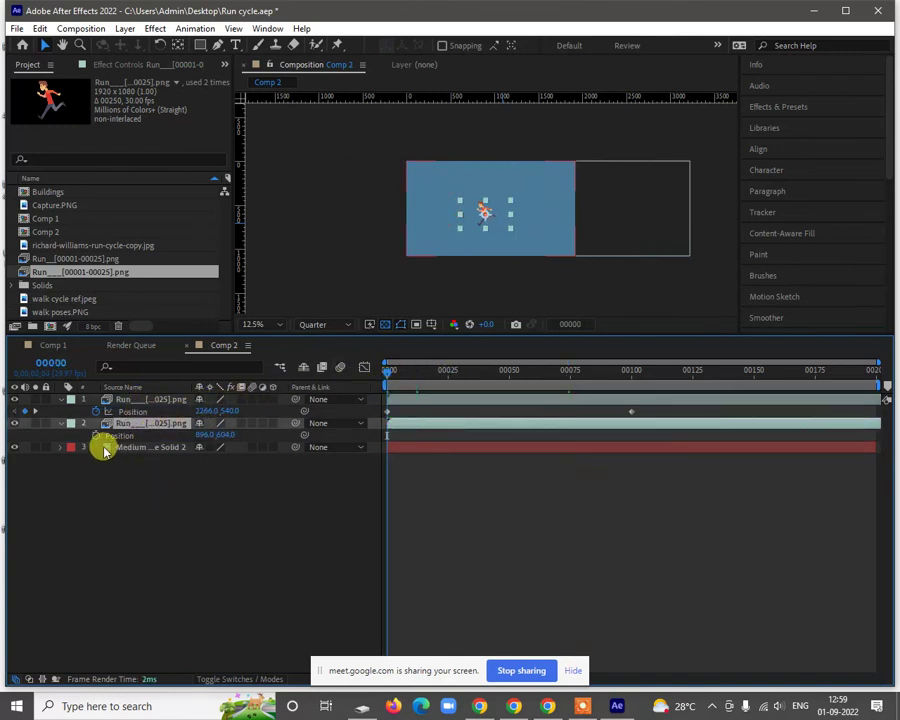
left_click_drag(460, 377, 629, 378)
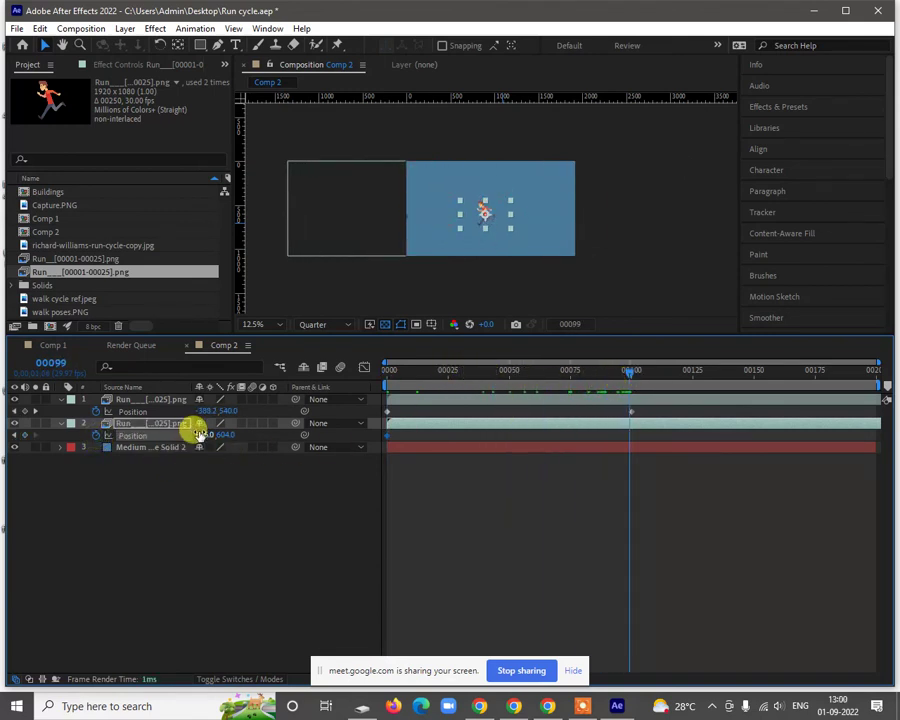
left_click_drag(205, 435, 120, 444)
left_click_drag(203, 435, 203, 434)
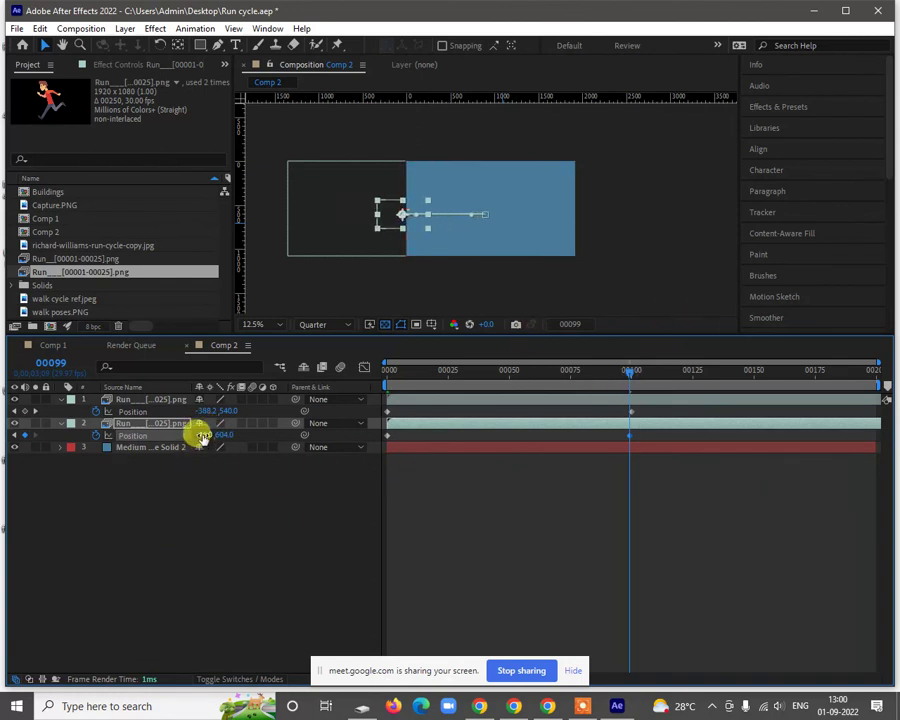
Step: Preview the two runners crossing the blue solid
left_click_drag(560, 373, 267, 375)
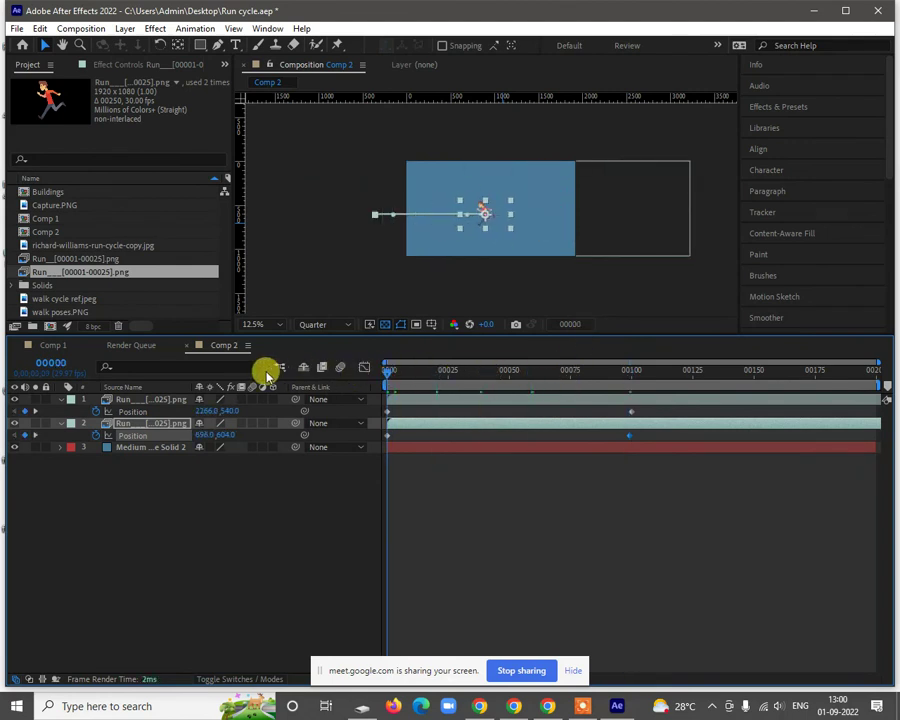
left_click(542, 518)
key("space")
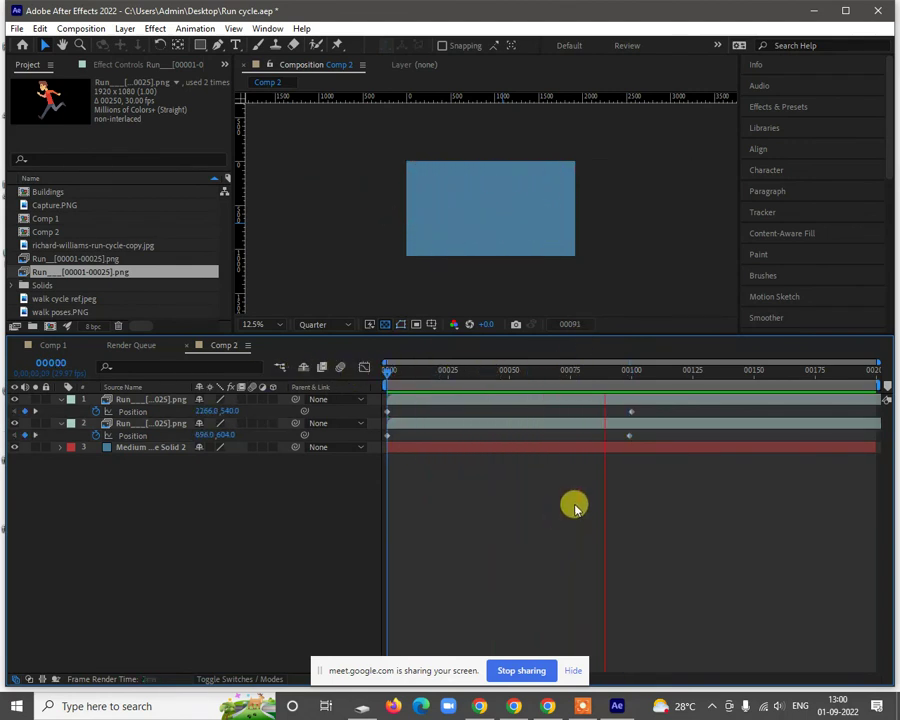
scroll(468, 207, "up", 2)
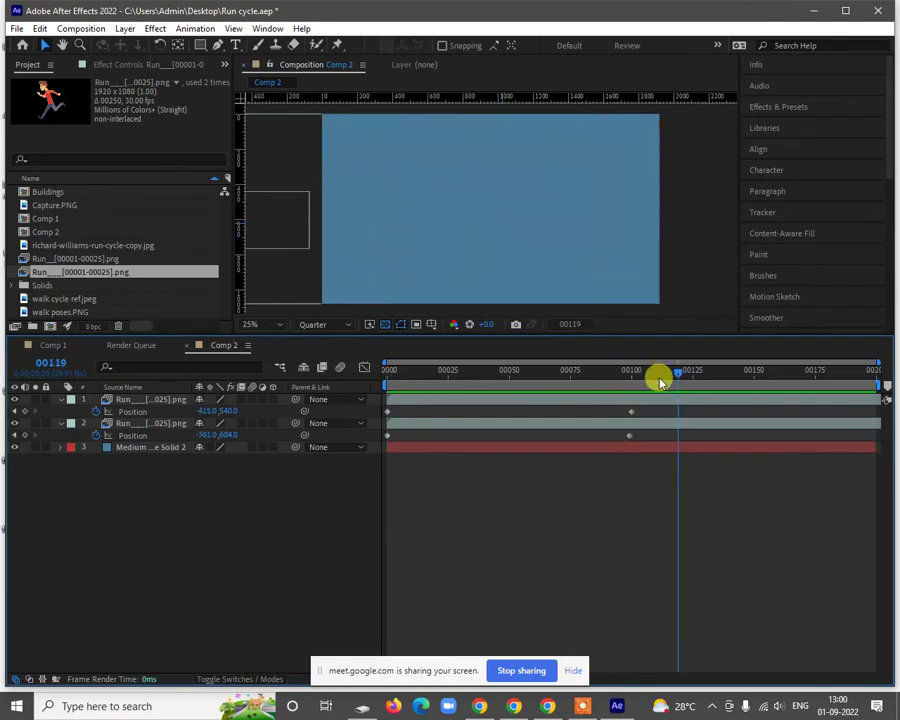
left_click_drag(660, 381, 423, 383)
Step: Switch the preview to Full resolution and select the small runner layer
left_click(450, 242)
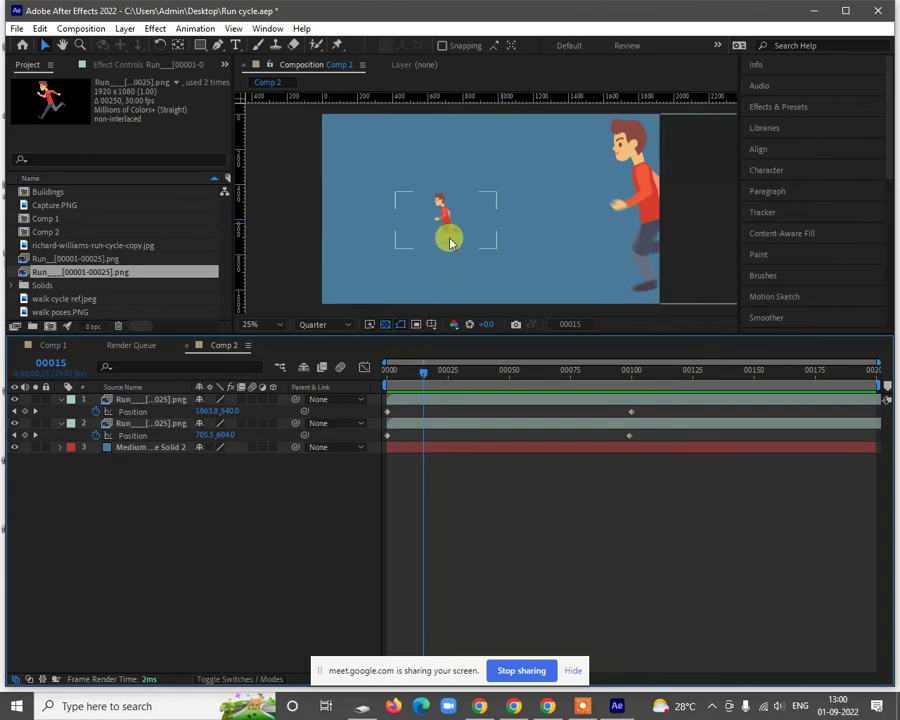
scroll(450, 242, "up", 2)
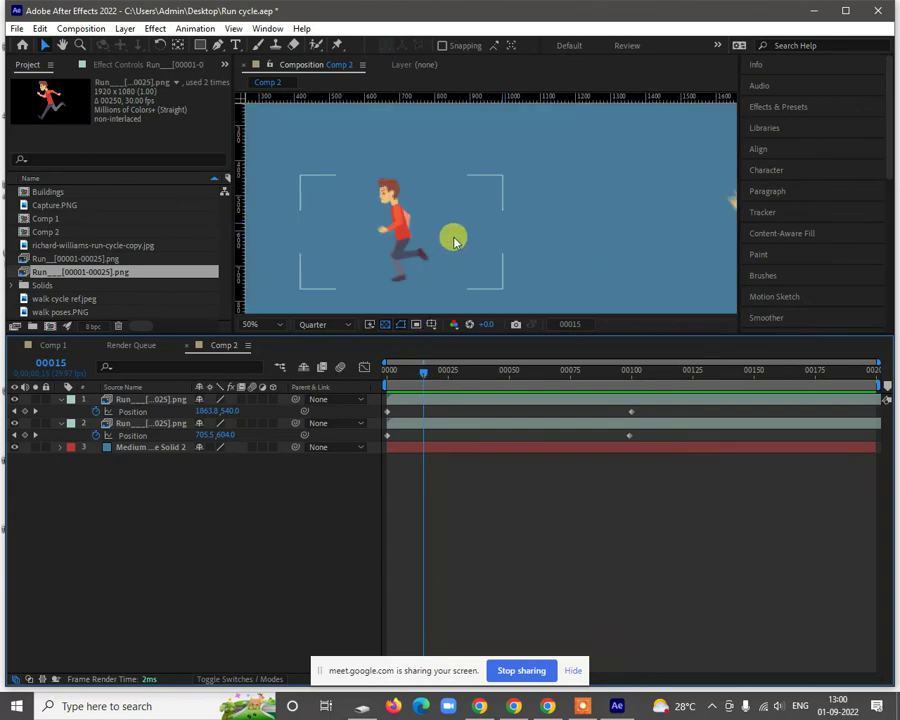
left_click(322, 318)
left_click(325, 351)
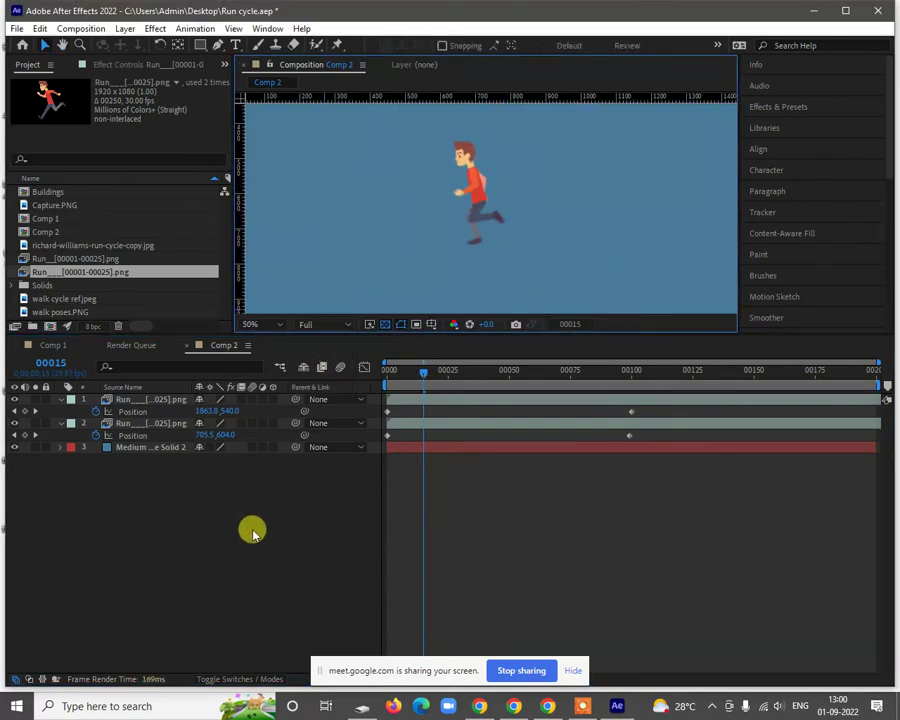
left_click(460, 223)
scroll(478, 181, "up", 2)
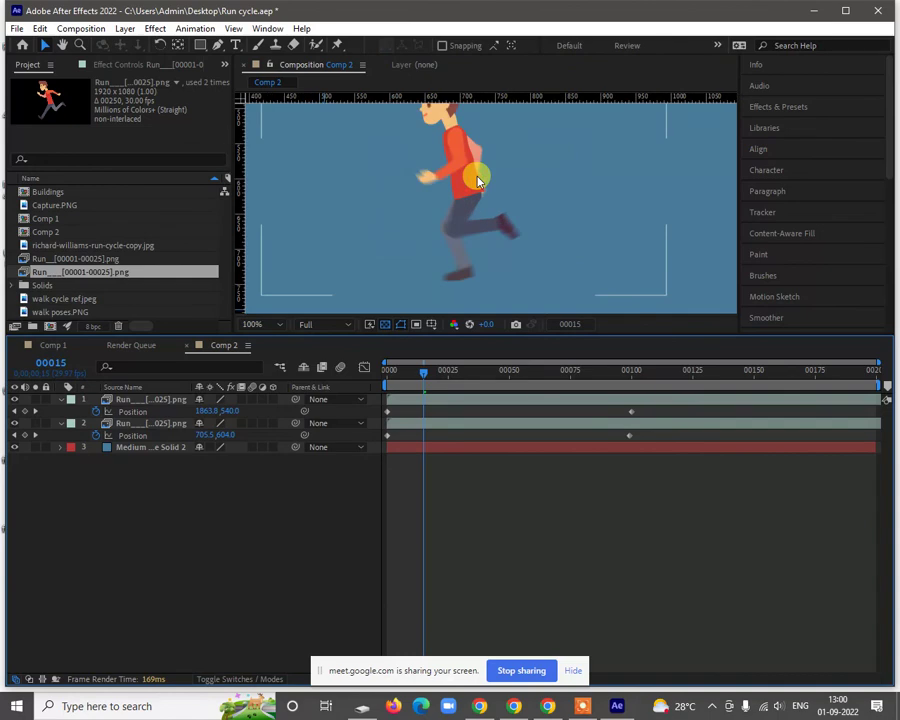
left_click(148, 425)
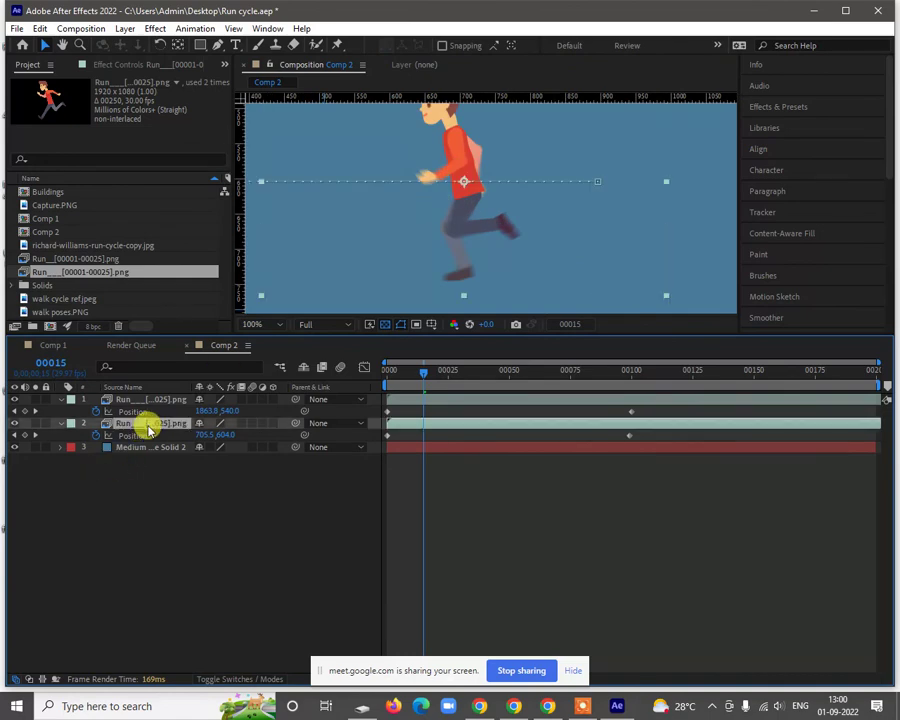
Step: Try Hue/Saturation on the small runner to shift the shirt hue, then delete the effect
left_click(157, 29)
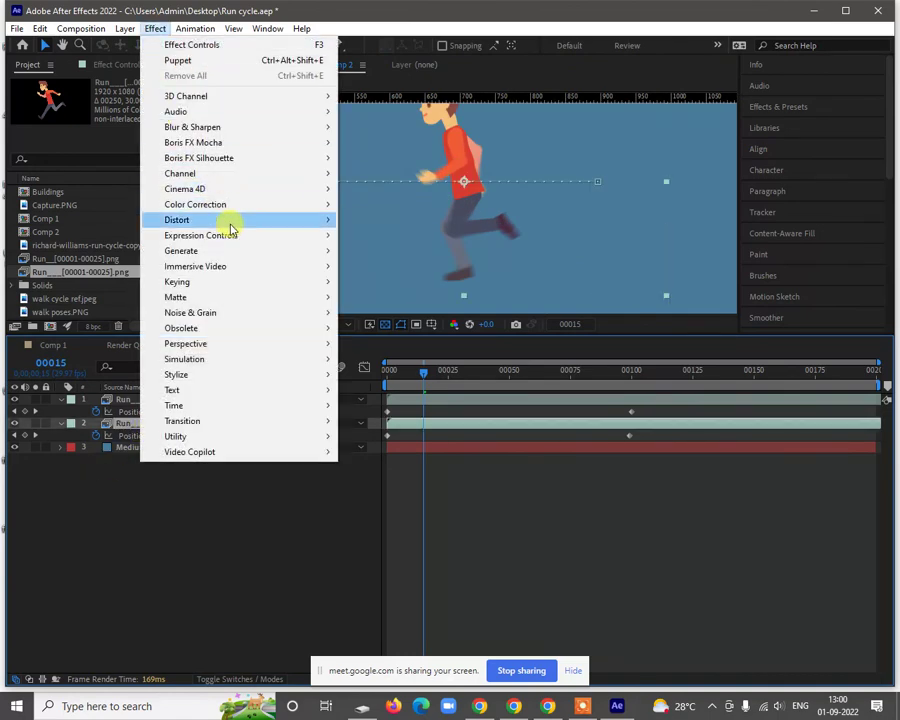
mouse_move(256, 208)
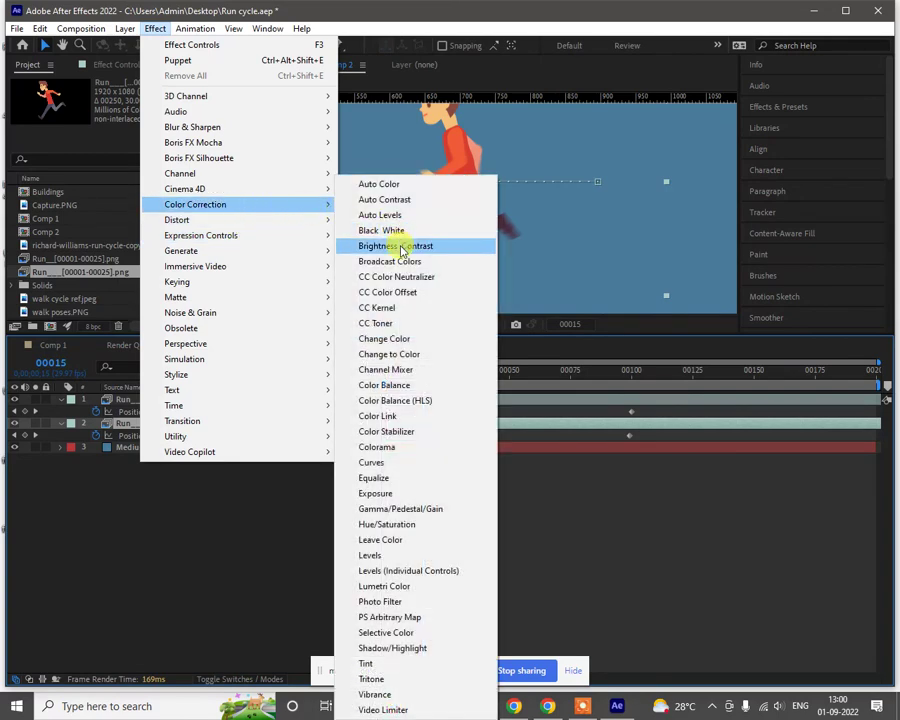
left_click(403, 530)
mouse_move(143, 181)
left_mouse_down()
mouse_move(135, 193)
mouse_move(126, 186)
mouse_move(155, 183)
left_mouse_up()
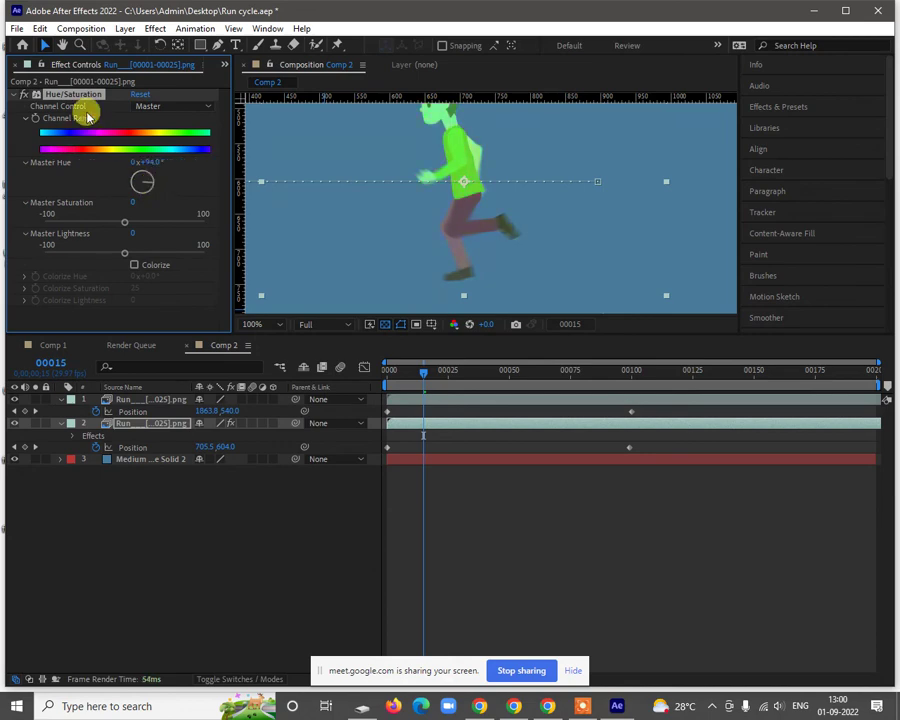
key("Delete")
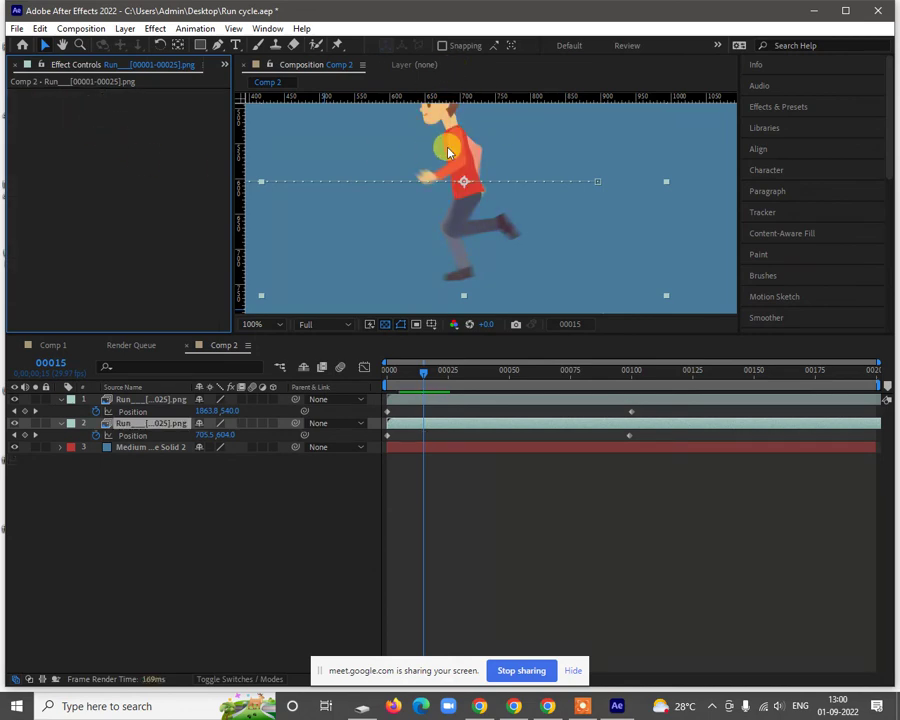
Step: Apply Color Correction > Change to Color and eyedrop the runner's red shirt as From
left_click(155, 28)
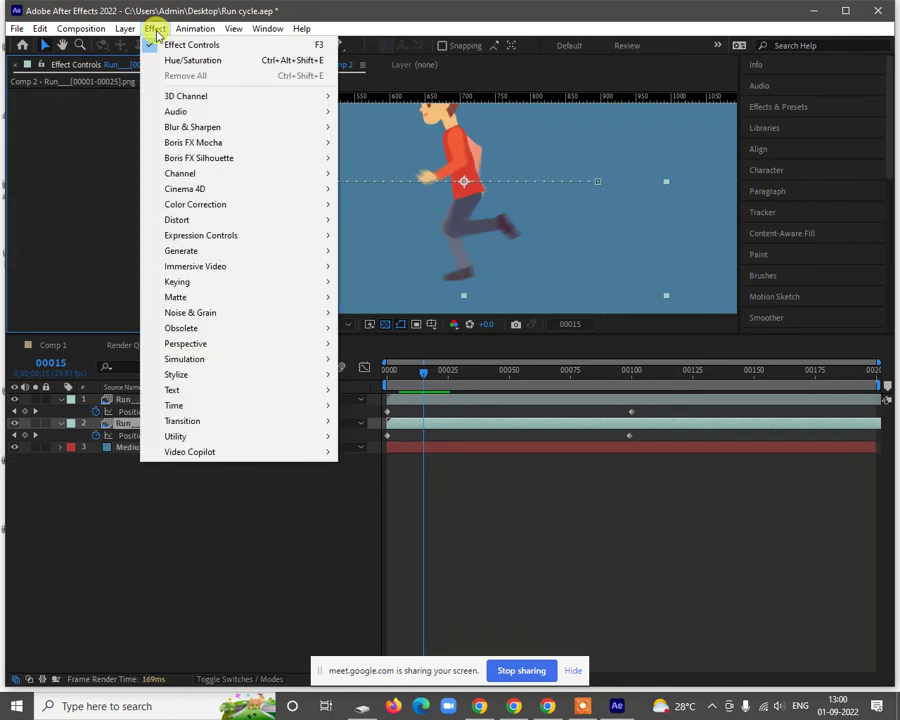
mouse_move(231, 204)
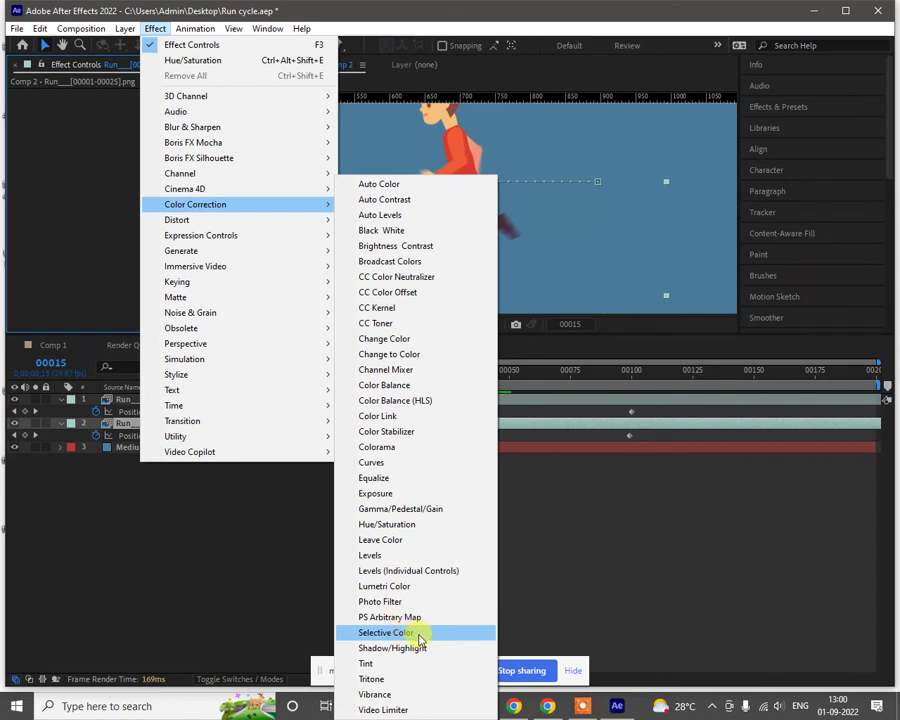
left_click(396, 355)
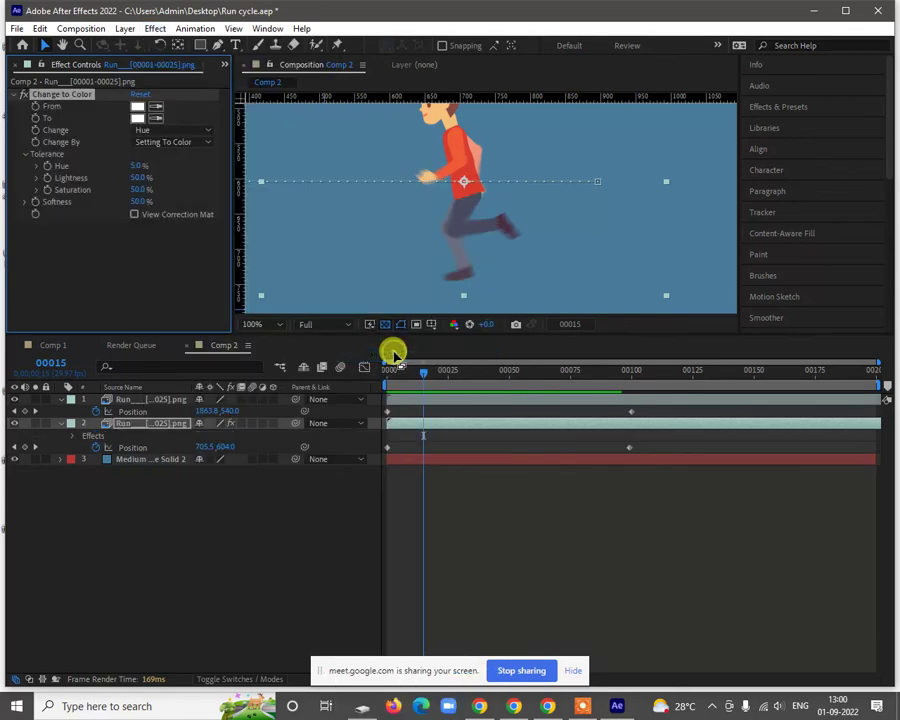
left_click(155, 106)
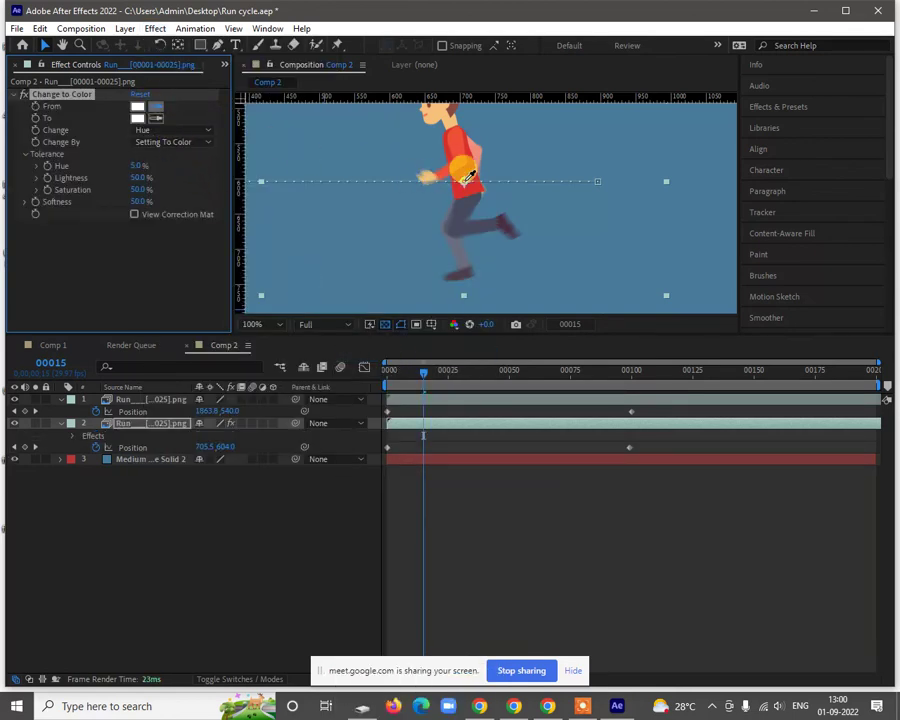
left_click(467, 174)
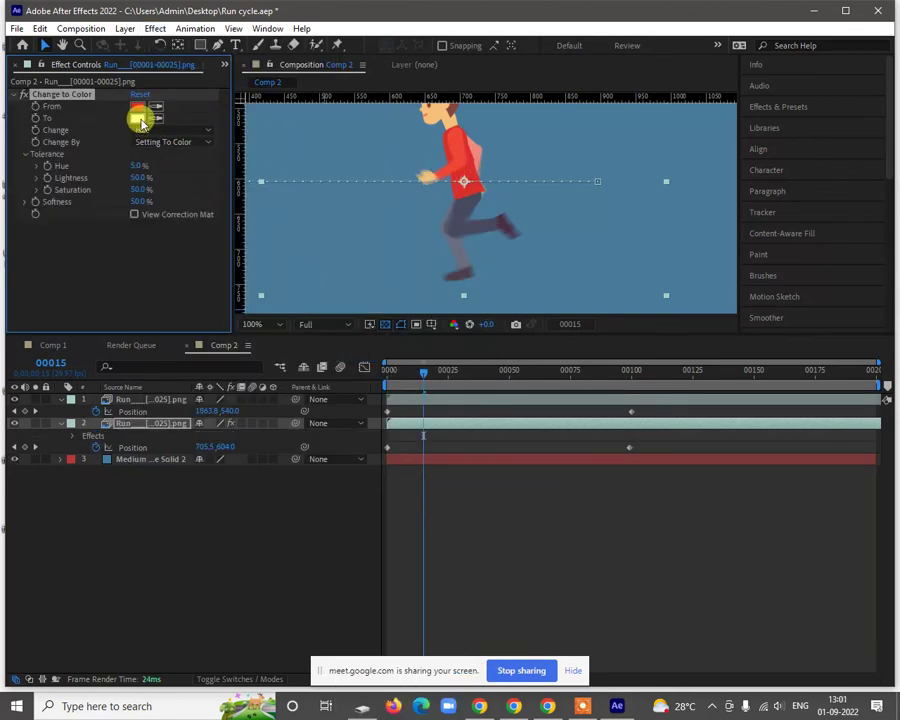
Step: Set the To colour to blue 009AFB in the colour picker
left_click(140, 118)
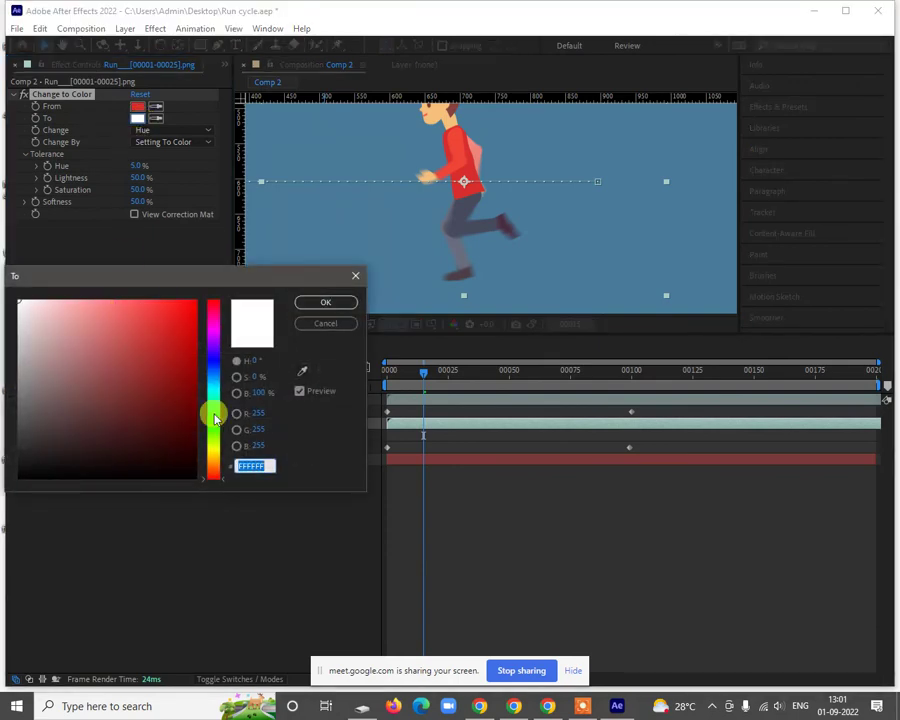
left_click(208, 461)
left_click(197, 302)
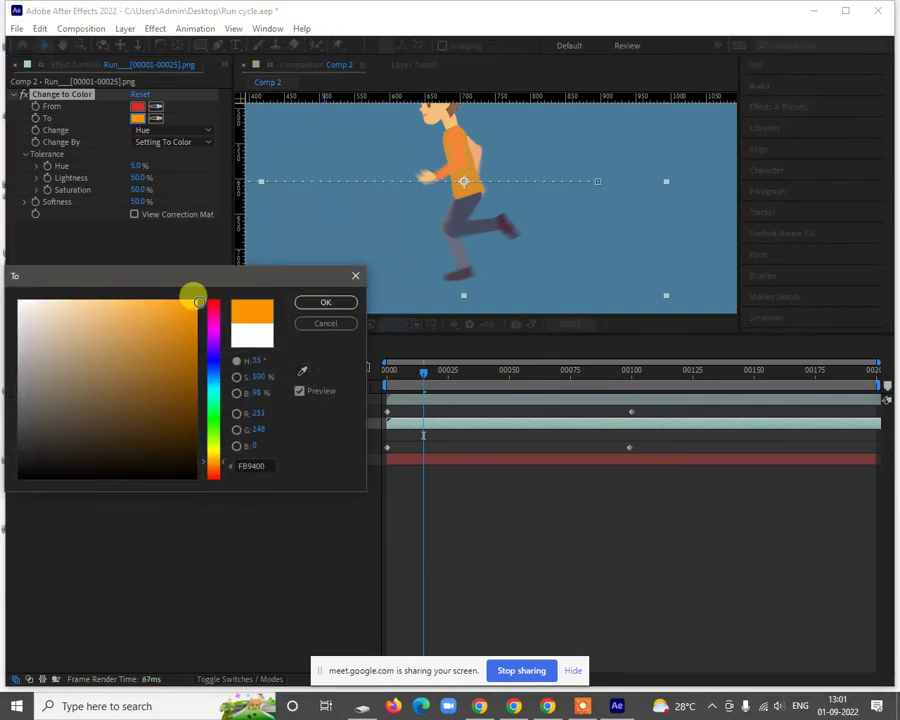
left_click(215, 378)
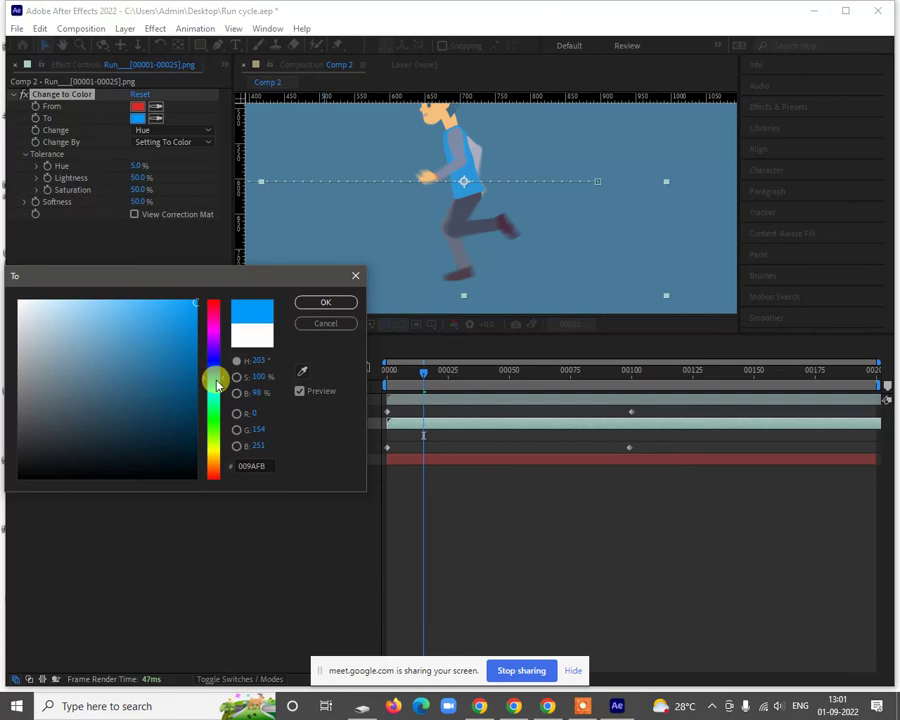
left_click(323, 305)
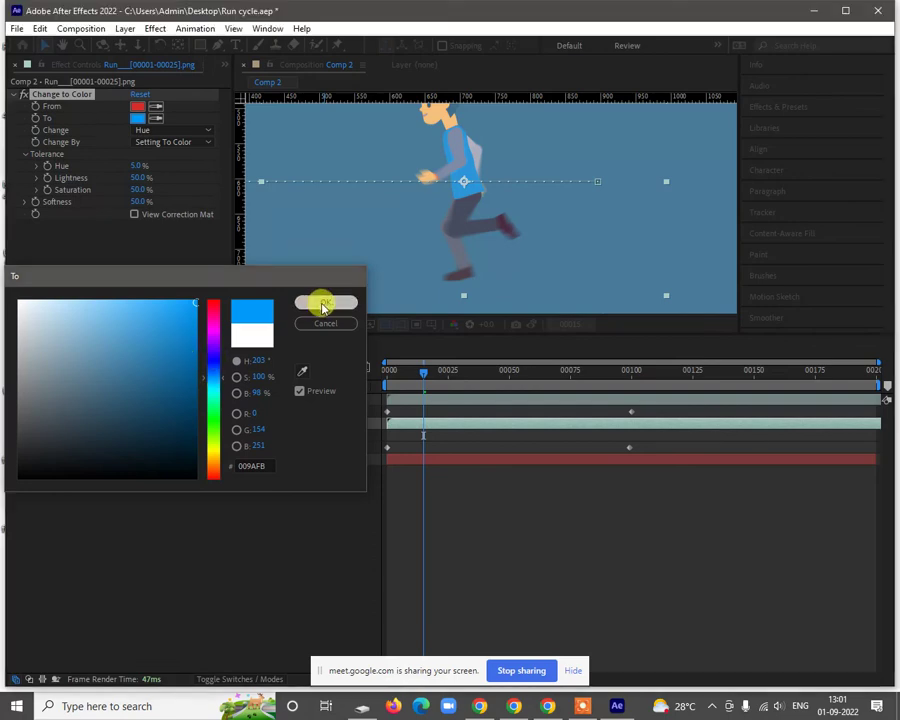
scroll(542, 243, "down", 2)
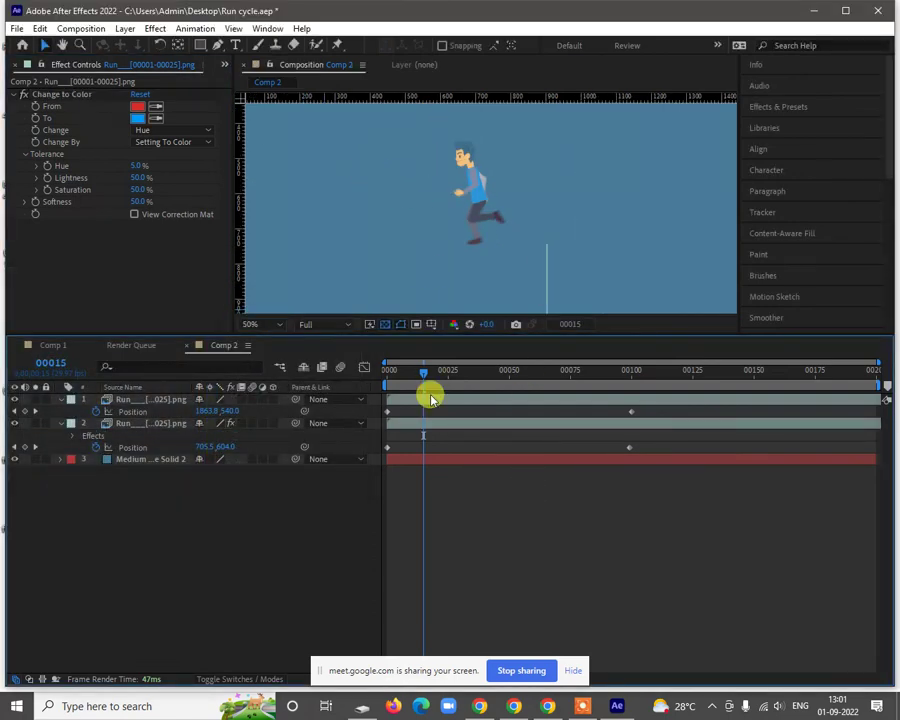
left_click_drag(428, 372, 388, 372)
scroll(470, 250, "down", 2)
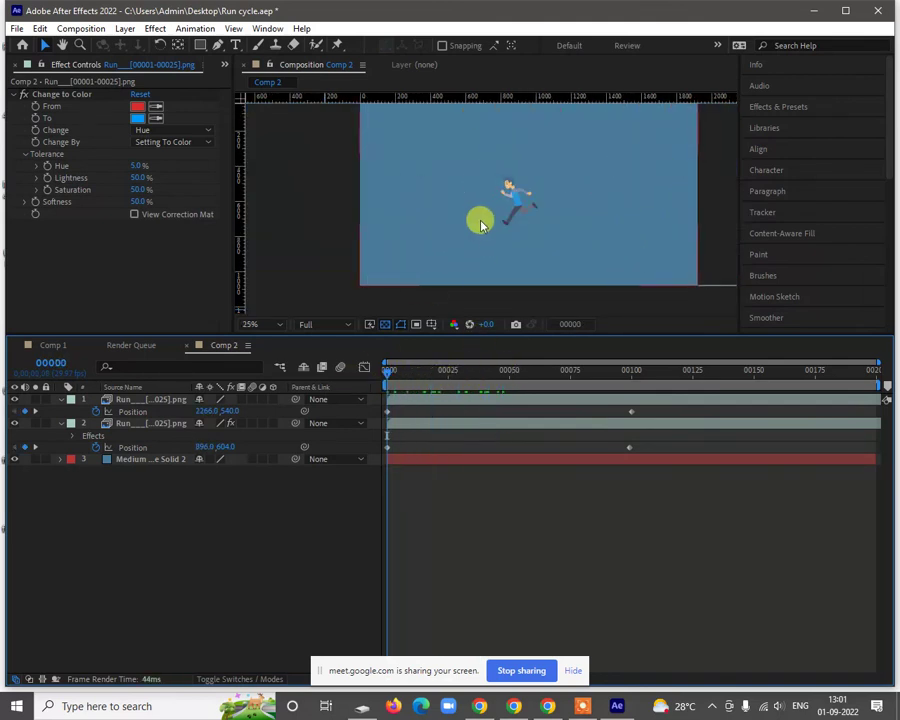
scroll(480, 224, "down", 1)
key("space")
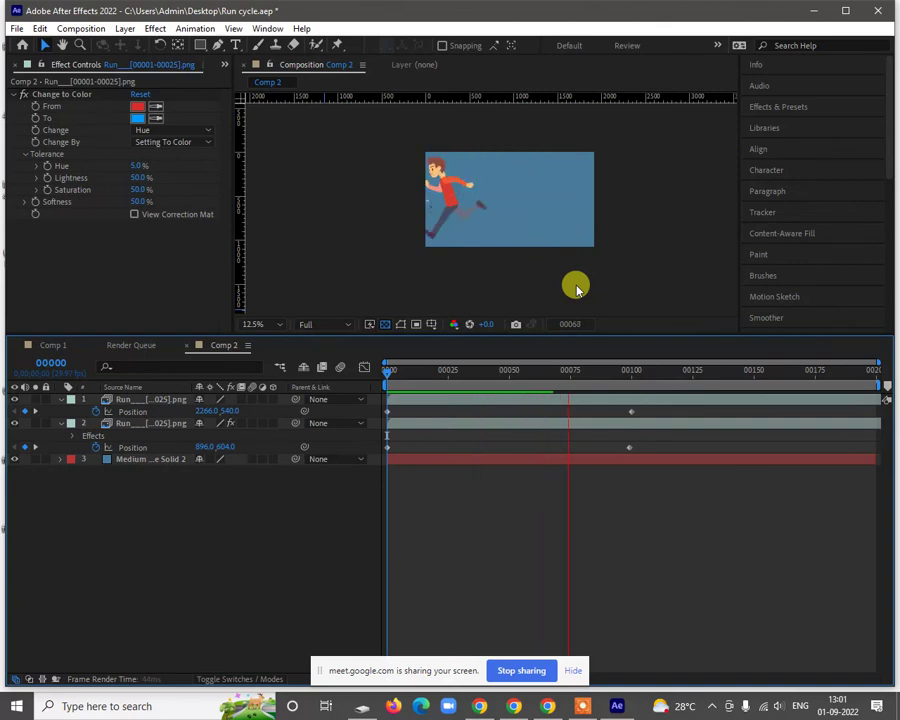
key("space")
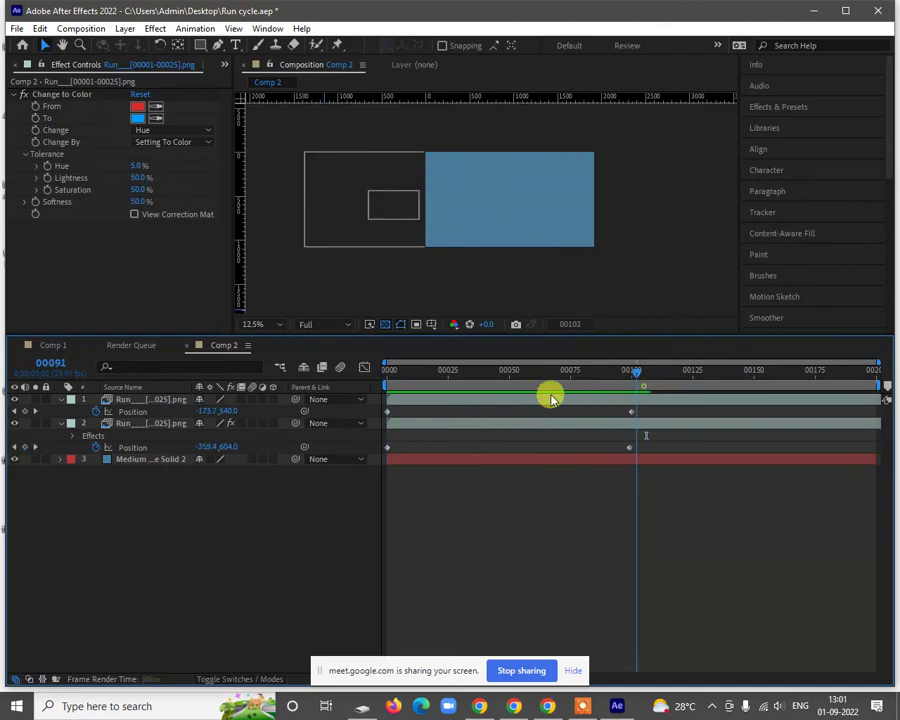
scroll(480, 240, "up", 1)
key("space")
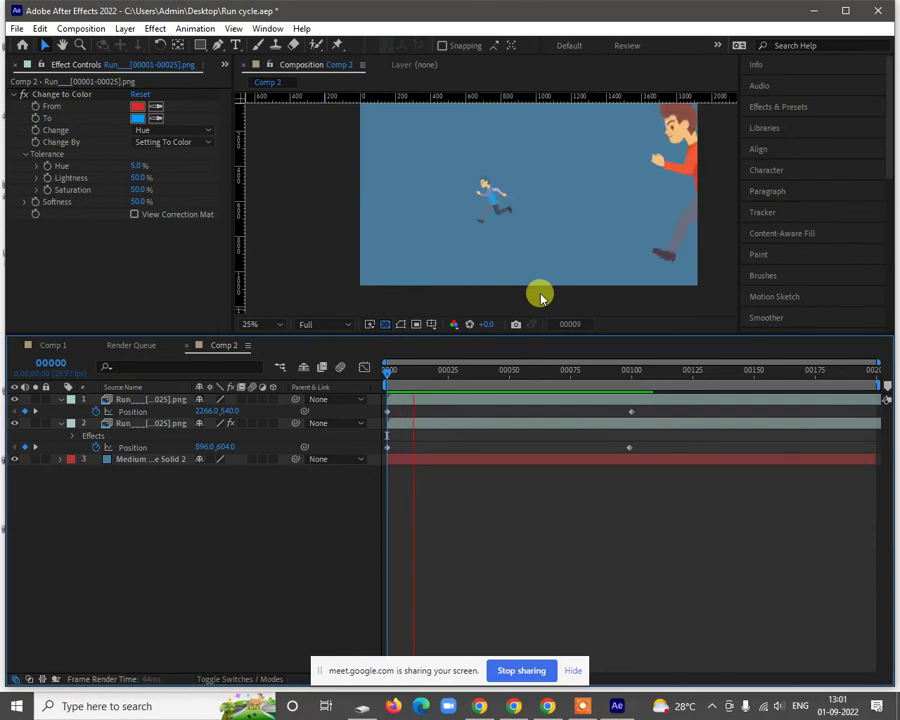
left_click(636, 378)
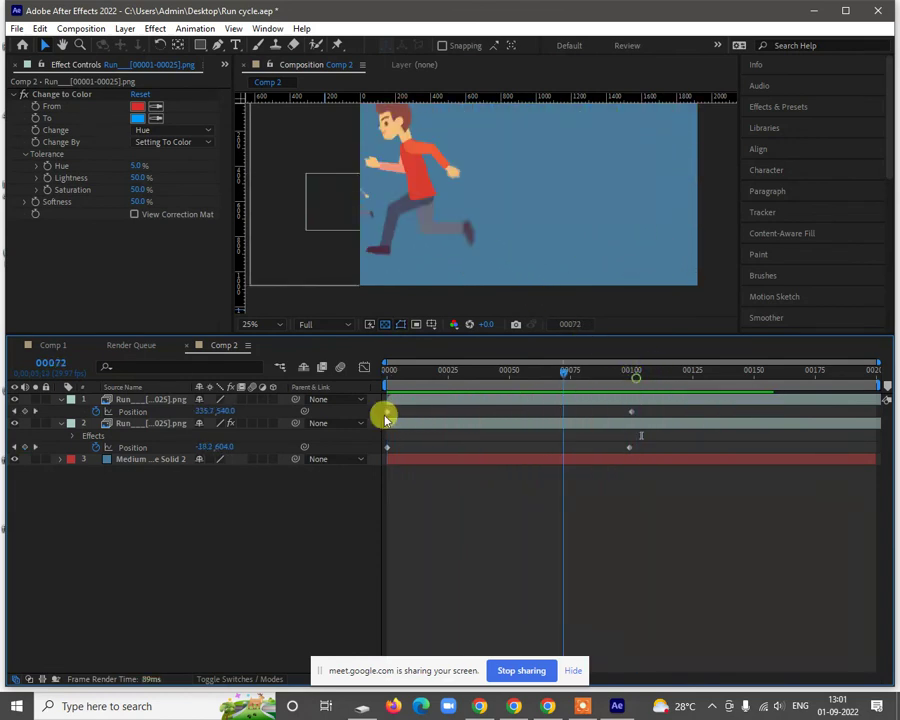
key("Home")
mouse_move(388, 377)
left_mouse_down()
mouse_move(638, 384)
mouse_move(486, 404)
mouse_move(388, 392)
left_mouse_up()
scroll(594, 177, "down", 2)
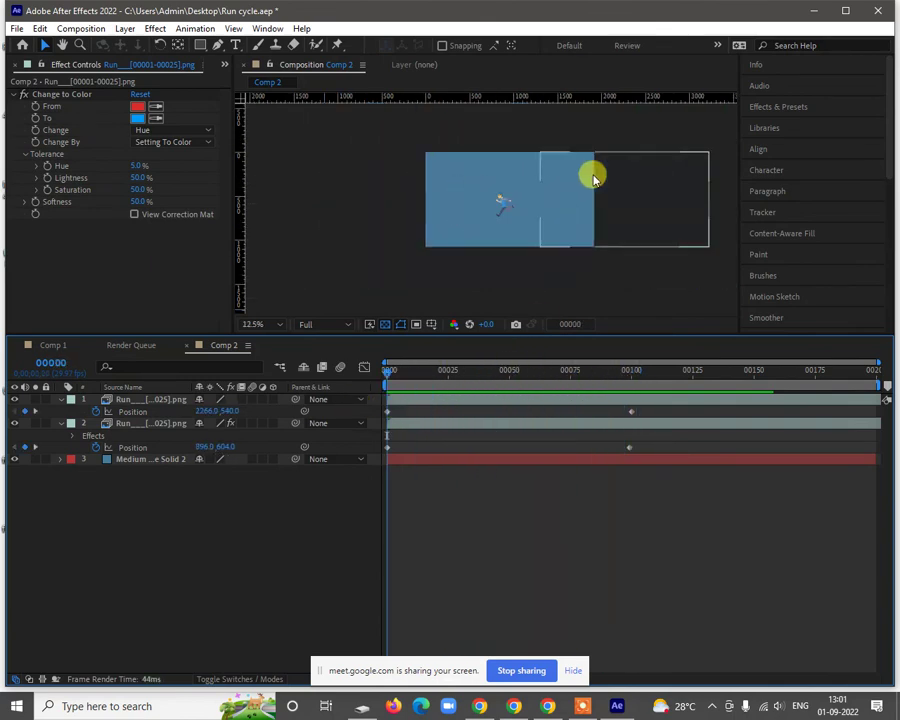
key("space")
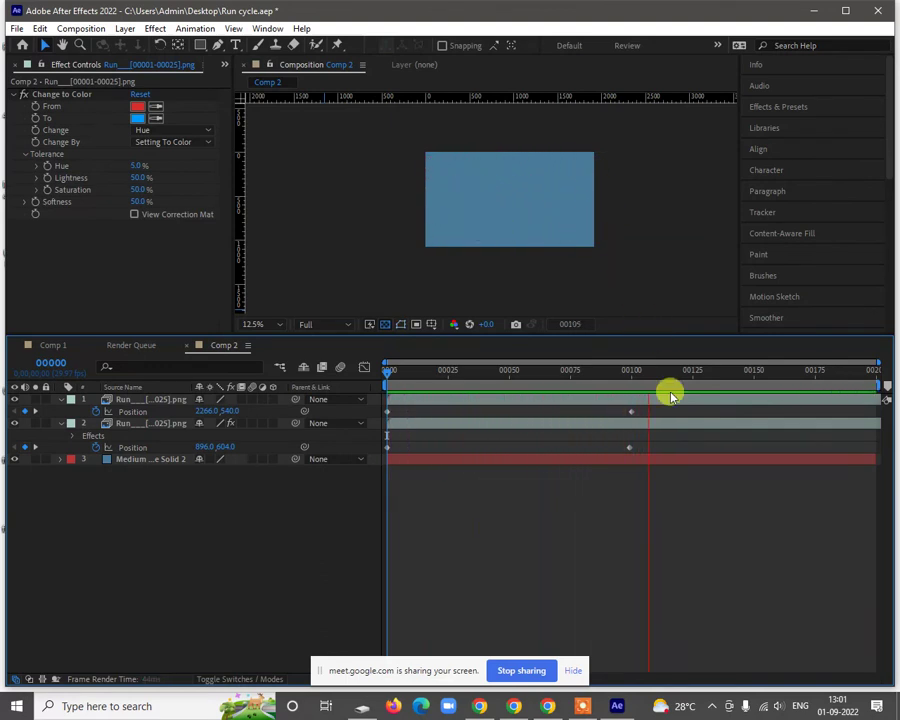
left_click_drag(650, 372, 630, 377)
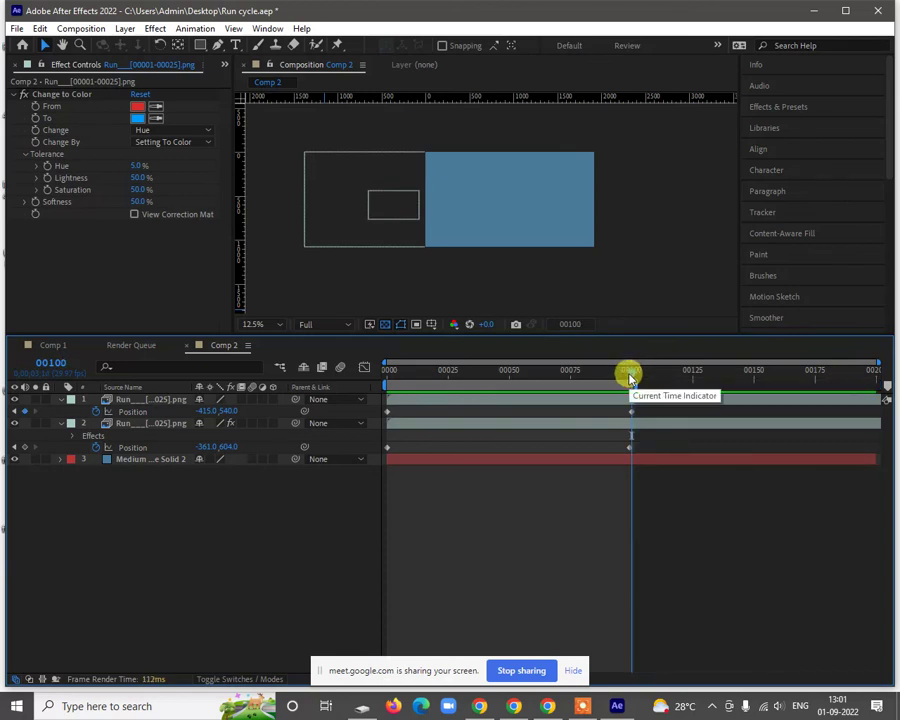
left_click_drag(631, 377, 398, 381)
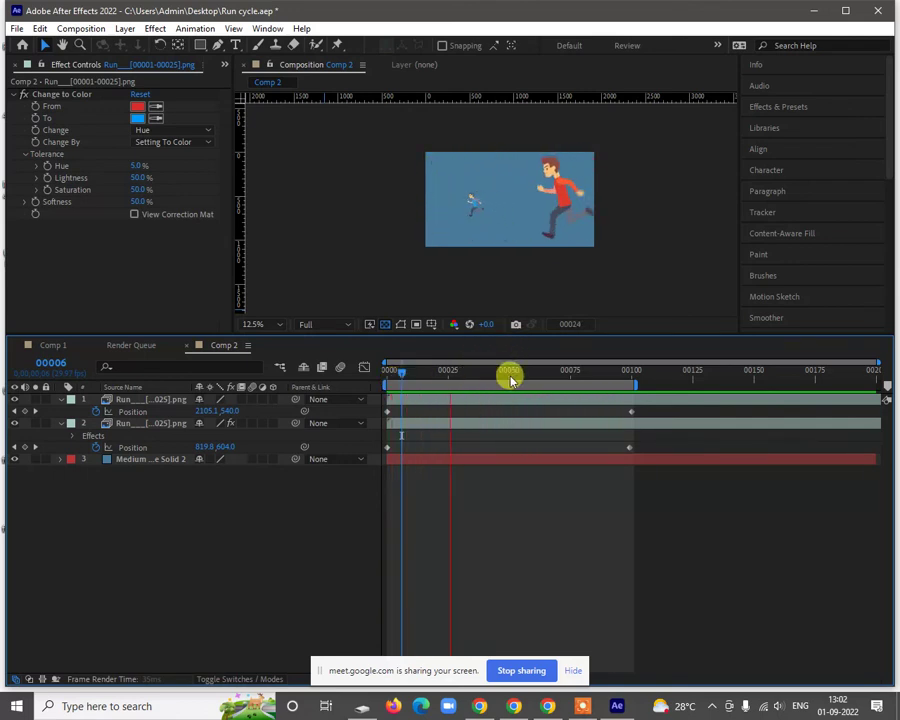
key("space")
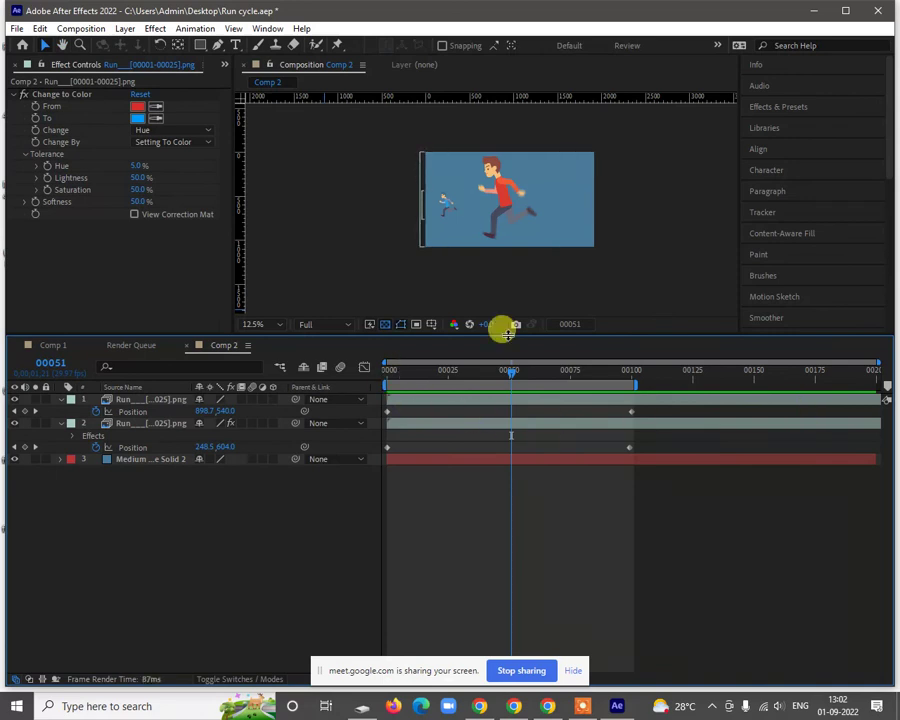
left_click(566, 428)
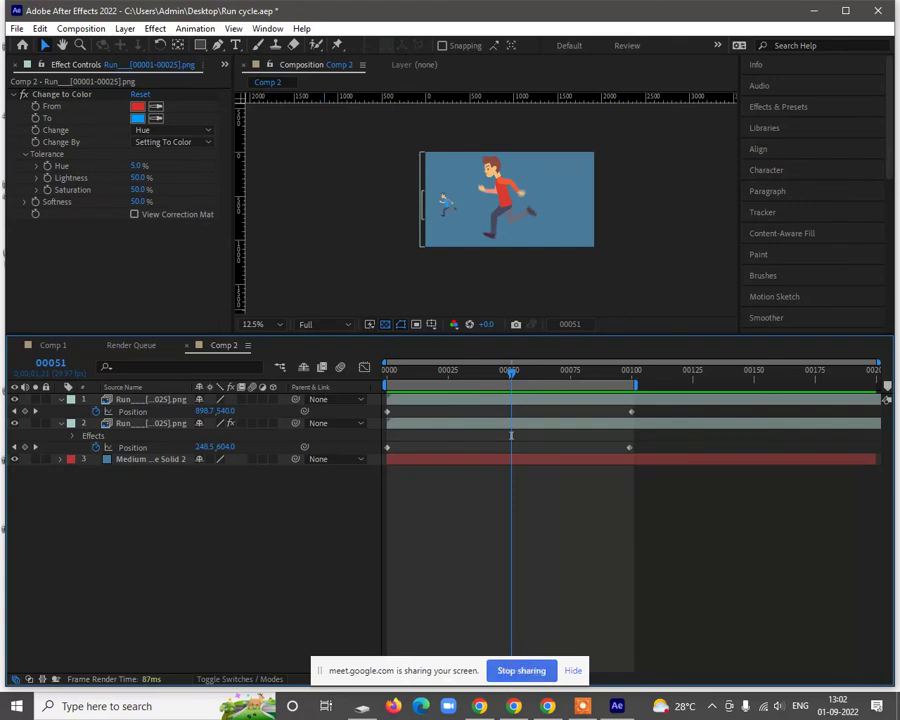
Step: Stop screen sharing, then quit After Effects, discarding unsaved changes to the Run cycle project
left_click(519, 673)
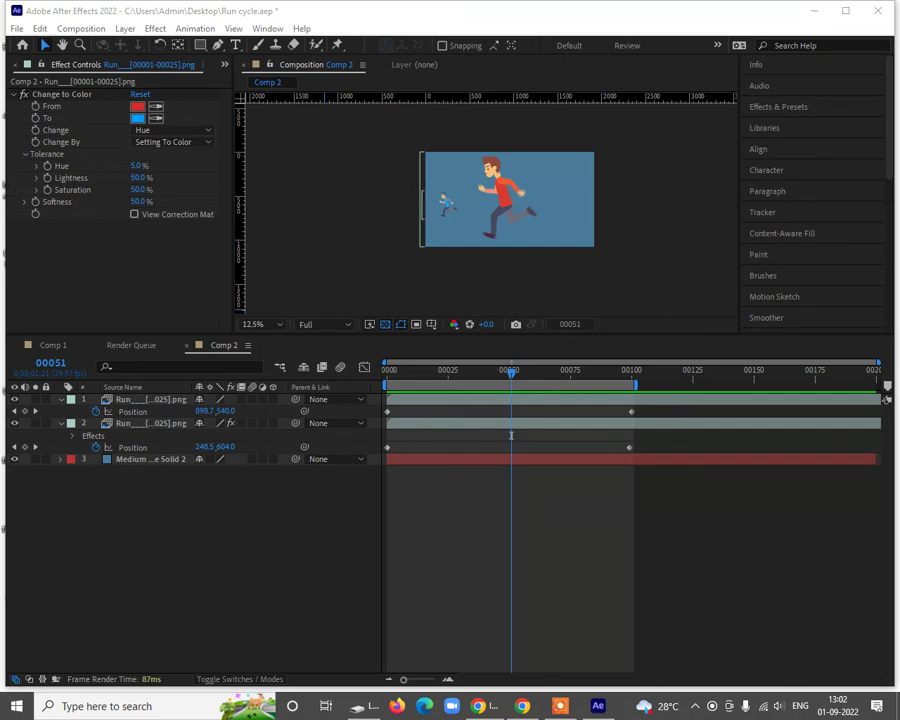
left_click(877, 10)
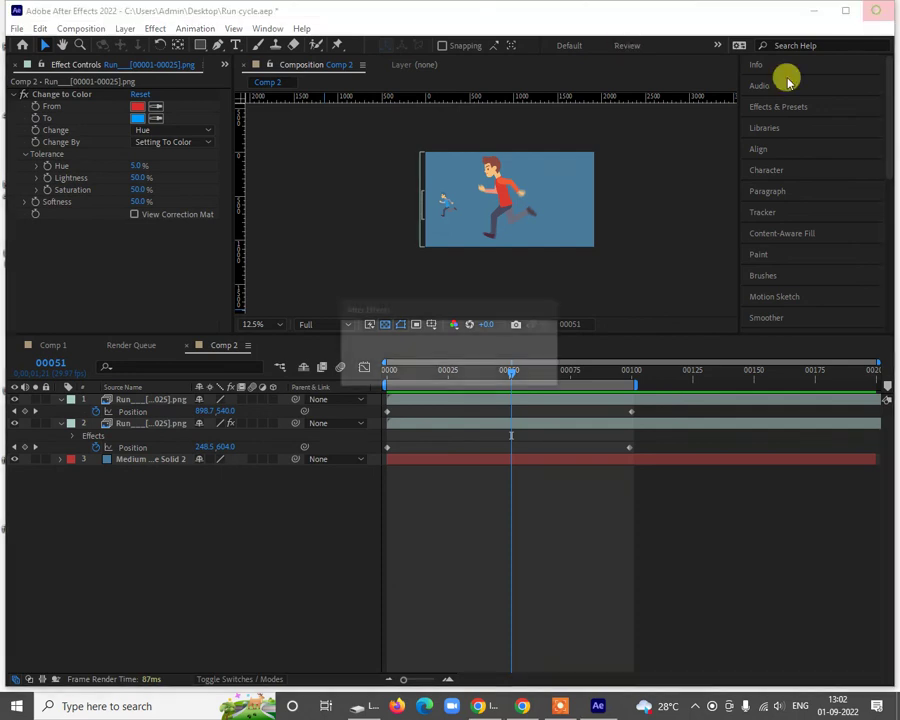
left_click(455, 371)
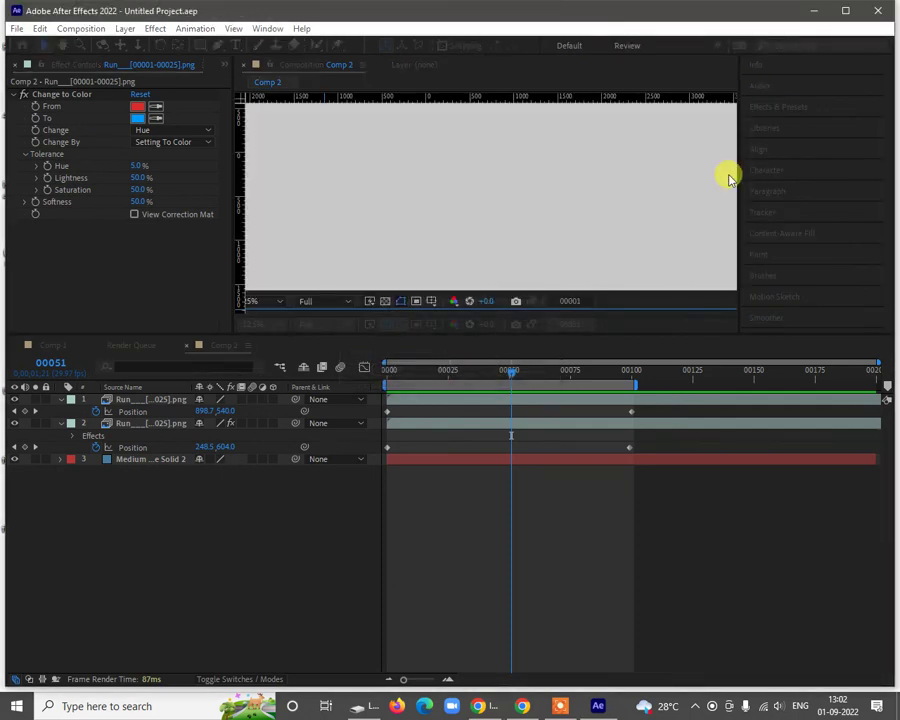